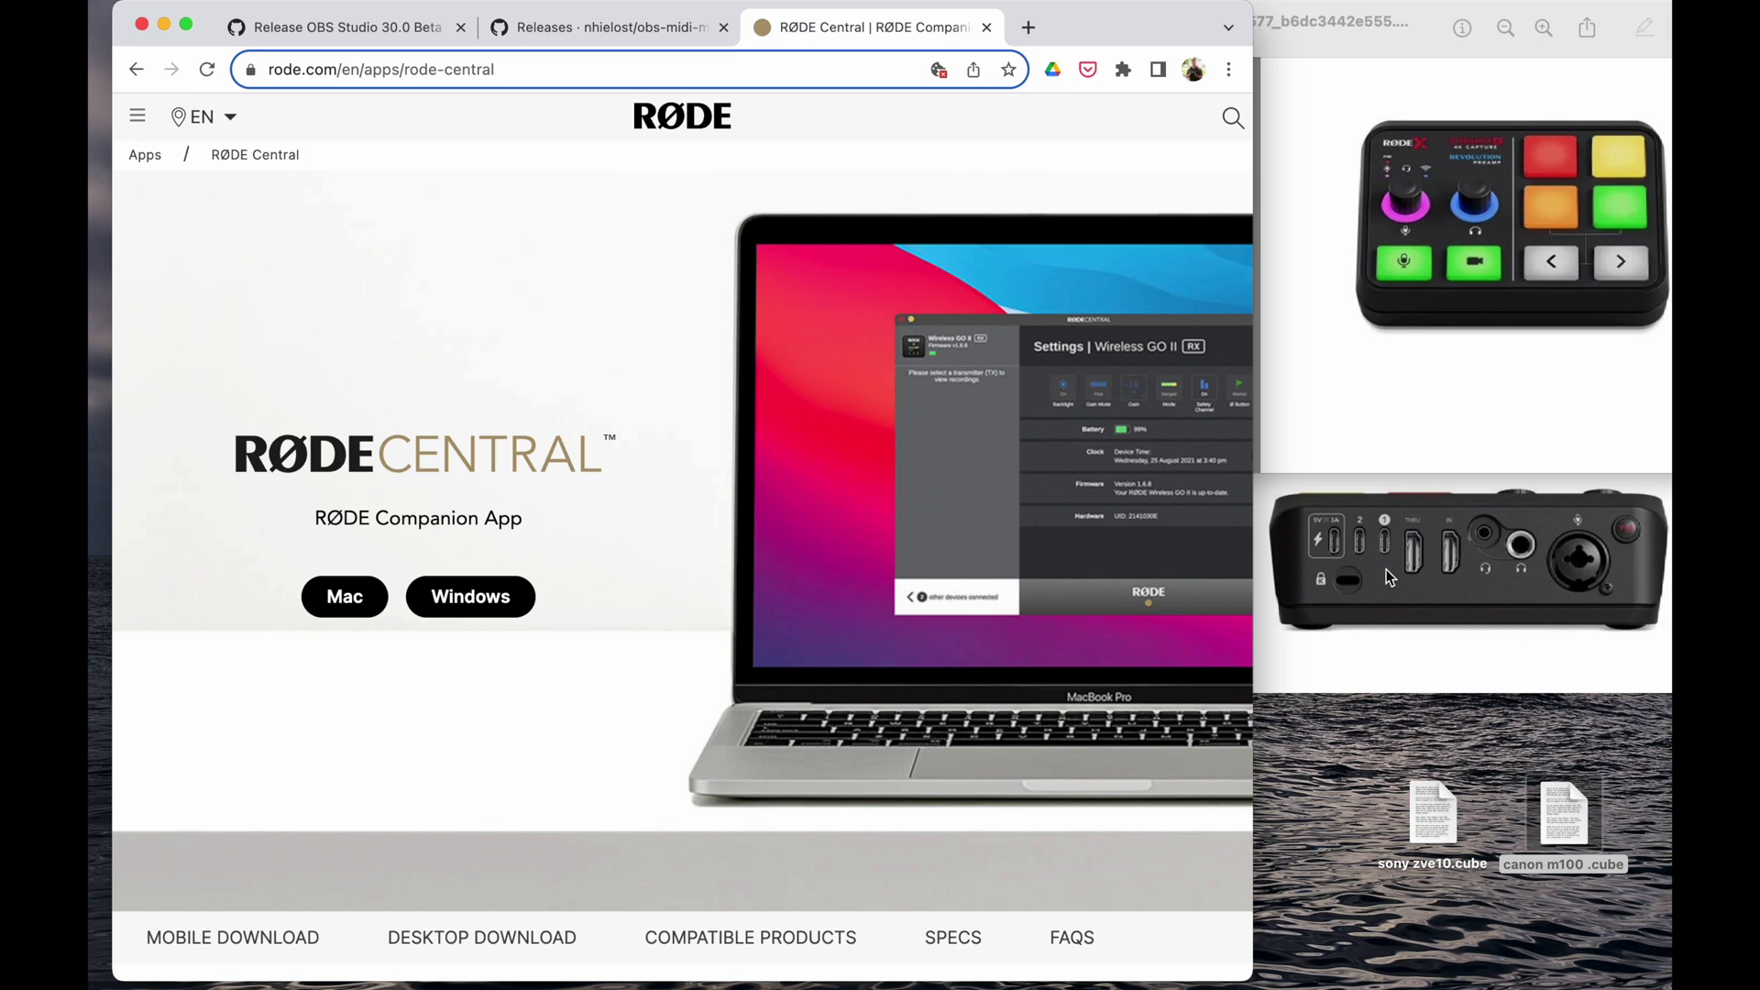
- Download RØDE Central for Mac and obs-midi-mg-2.3.0-macos-arm64.pkg from the obs-midi-mg v2.3.0 release assets
left_click(342, 607)
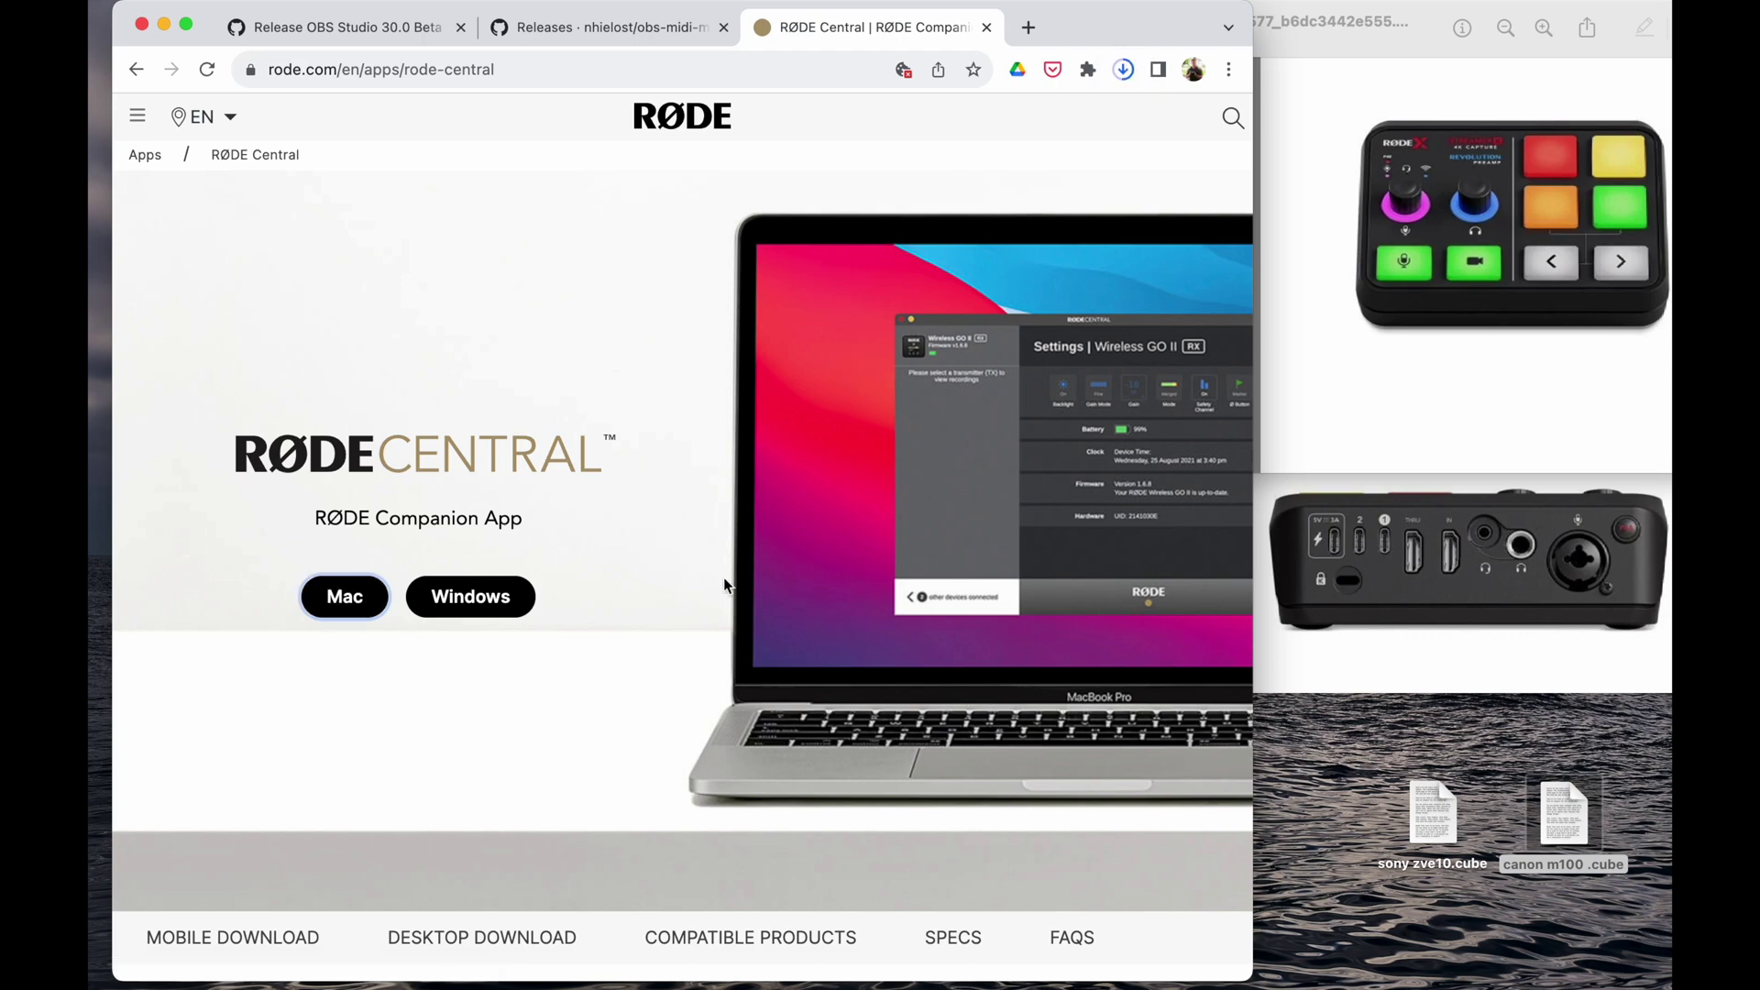
left_click(580, 26)
scroll(639, 378, "up", 10)
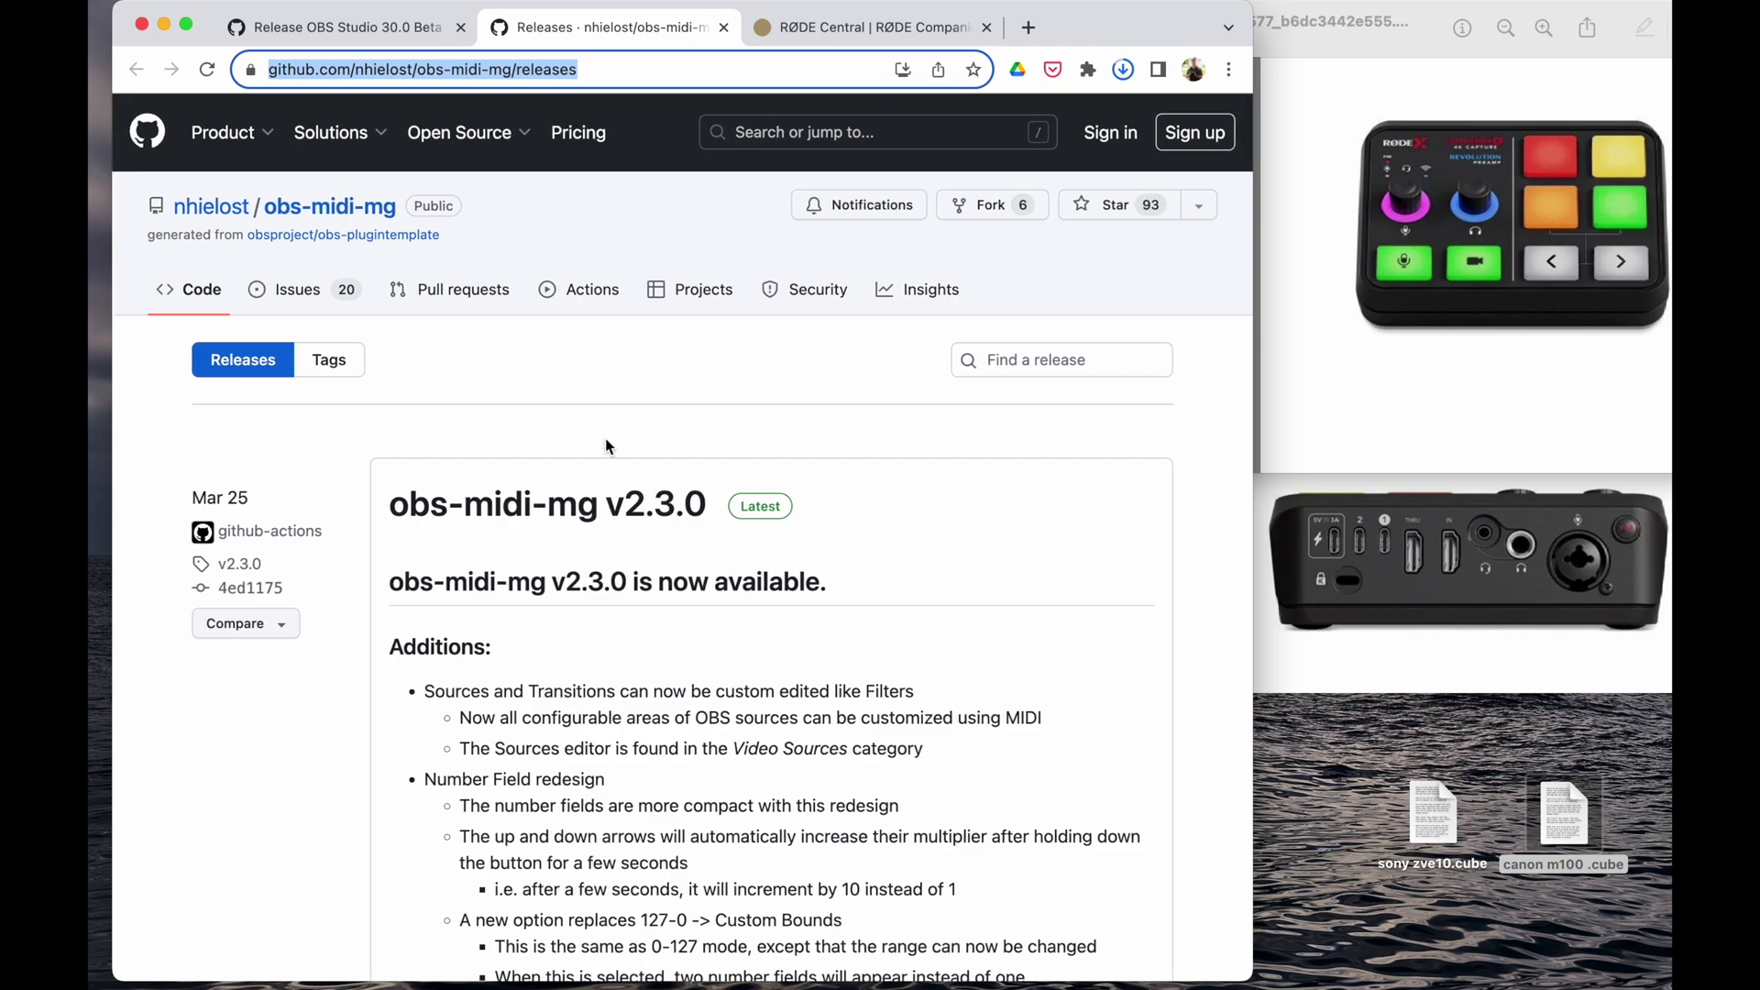
scroll(605, 440, "down", 15)
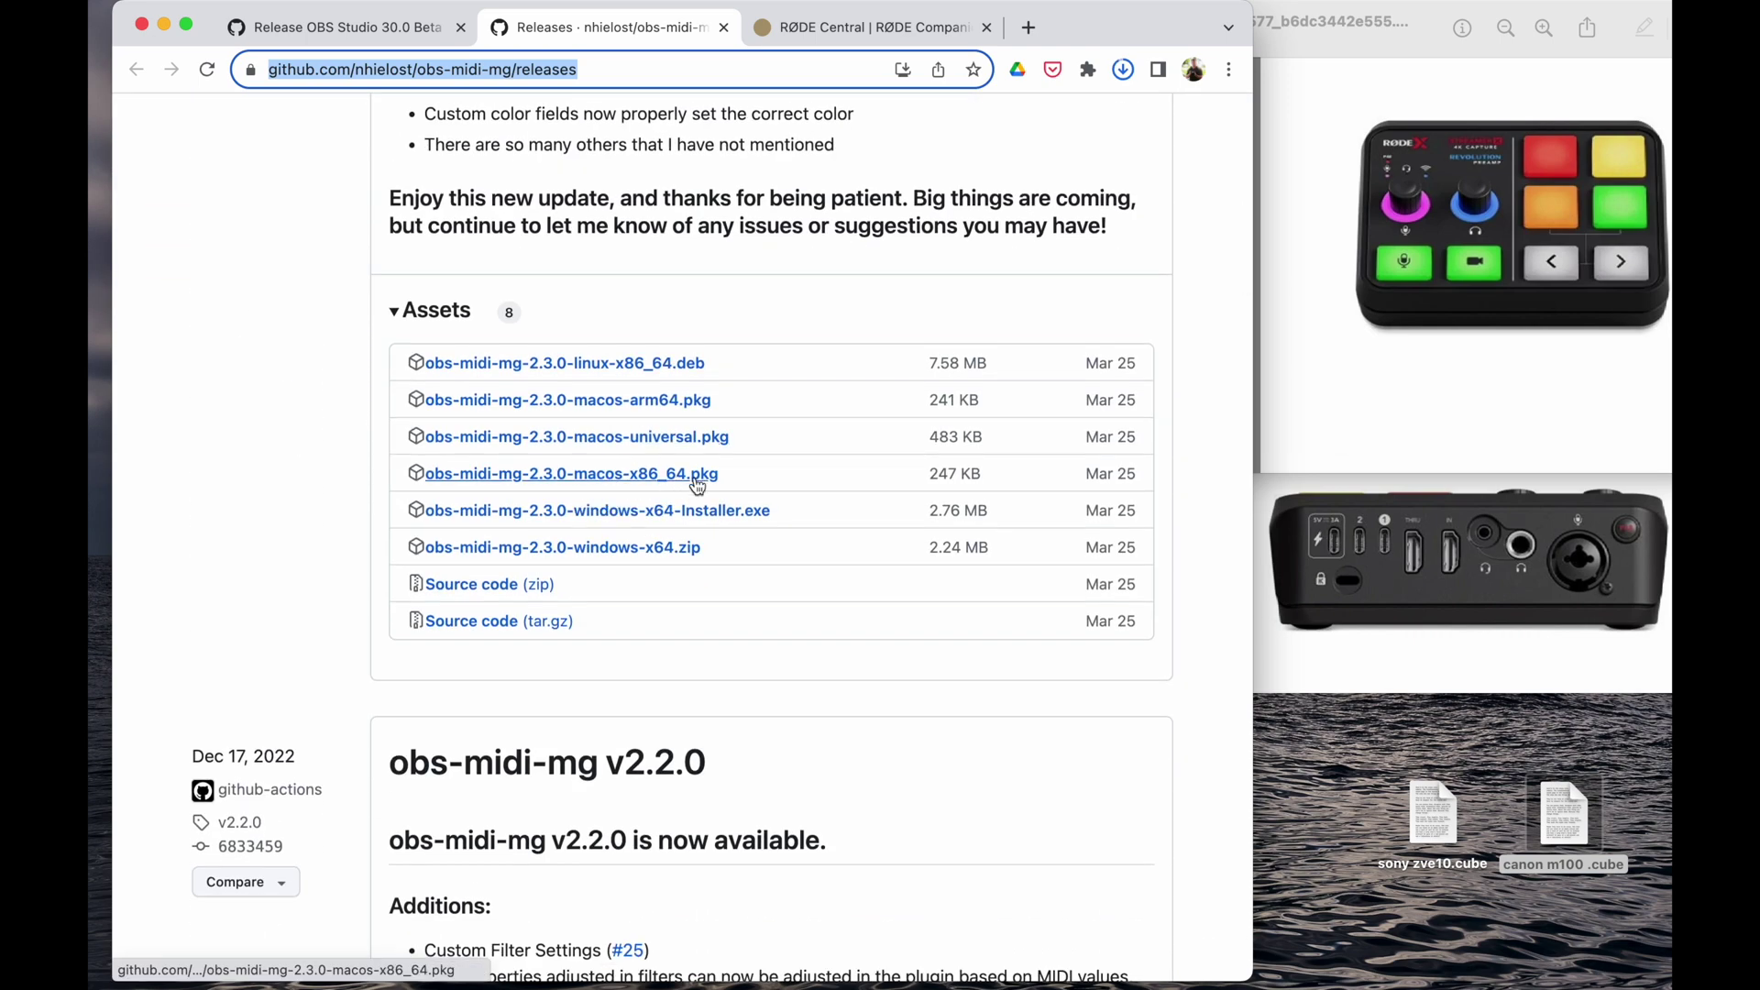
left_click(657, 403)
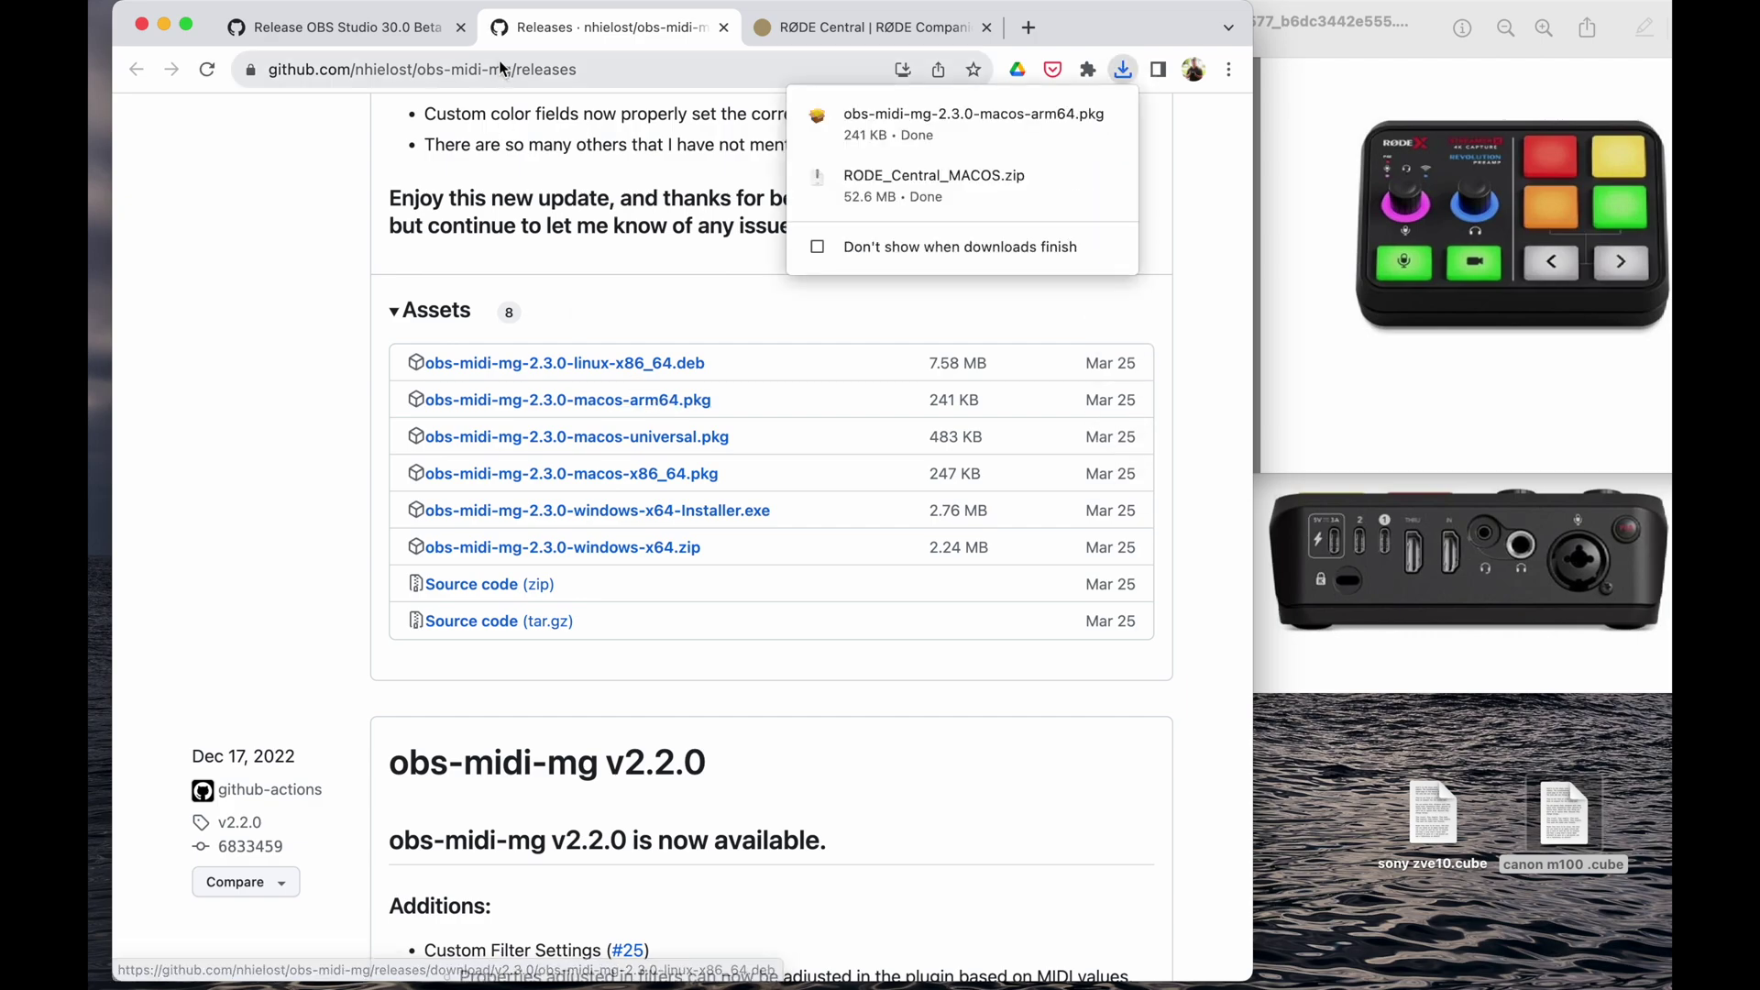
- Download OBS-Studio-30.0.0-beta2-macOS-Apple.dmg from the assets of the OBS Studio 30.0 beta 2 release
left_click(370, 20)
scroll(517, 516, "down", 15)
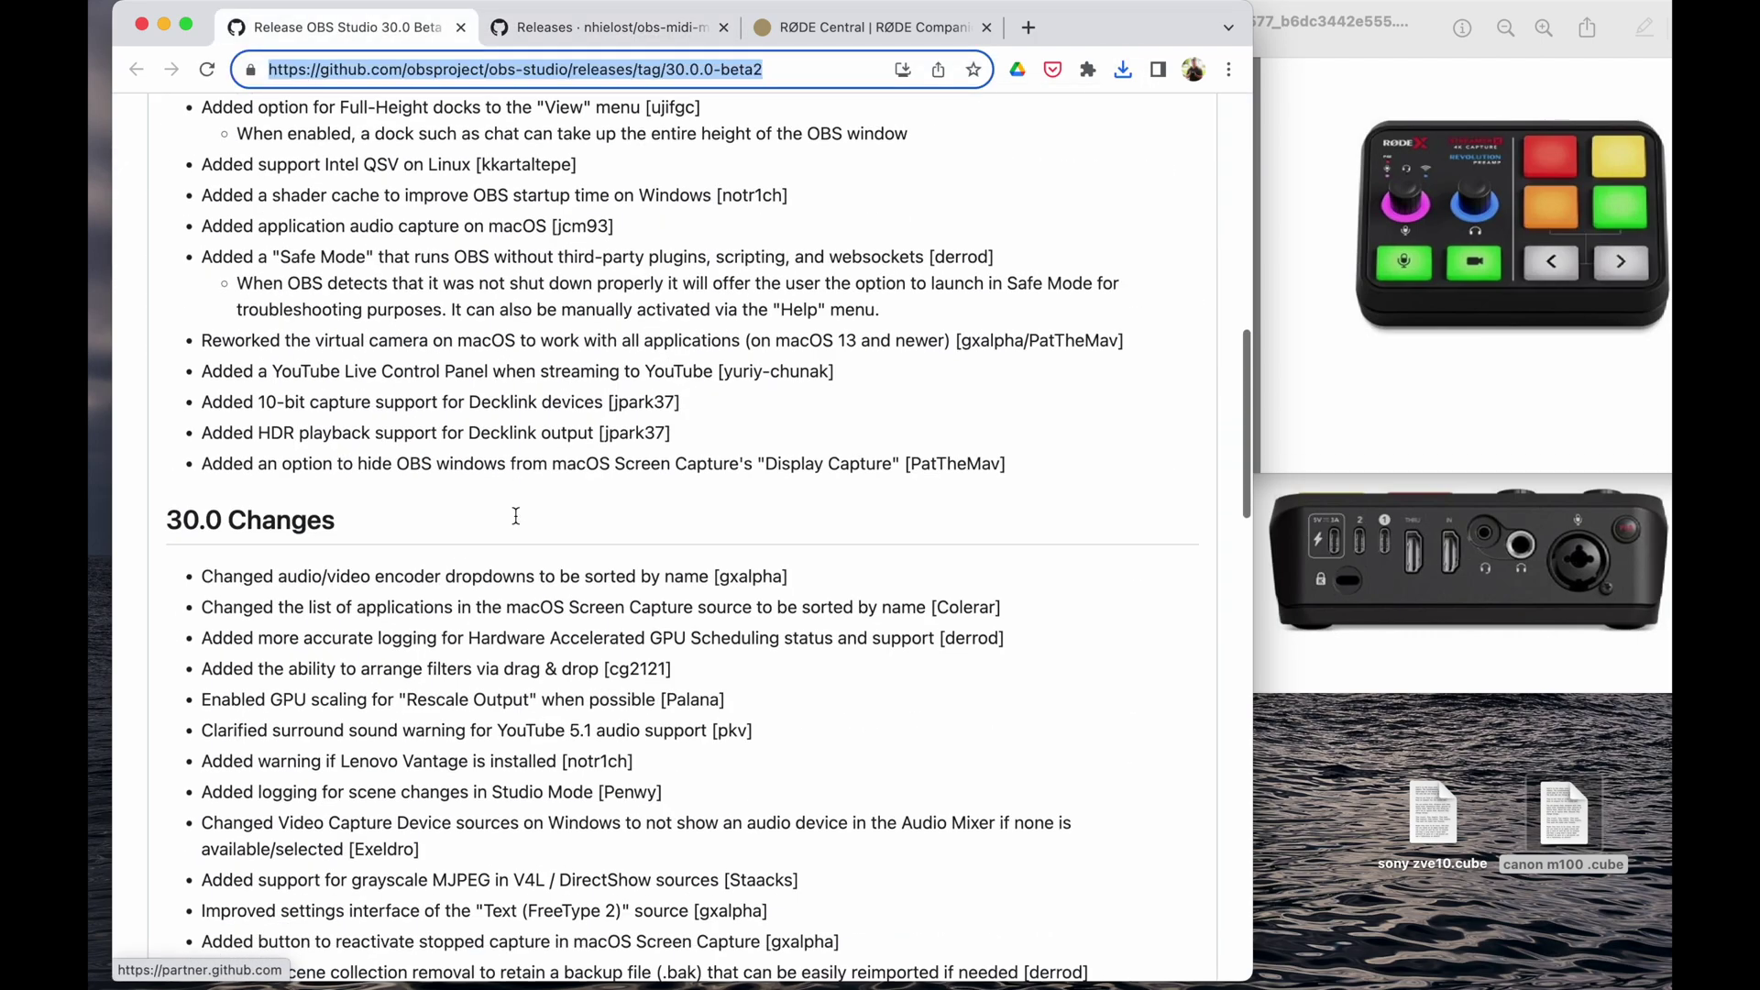
scroll(516, 516, "down", 20)
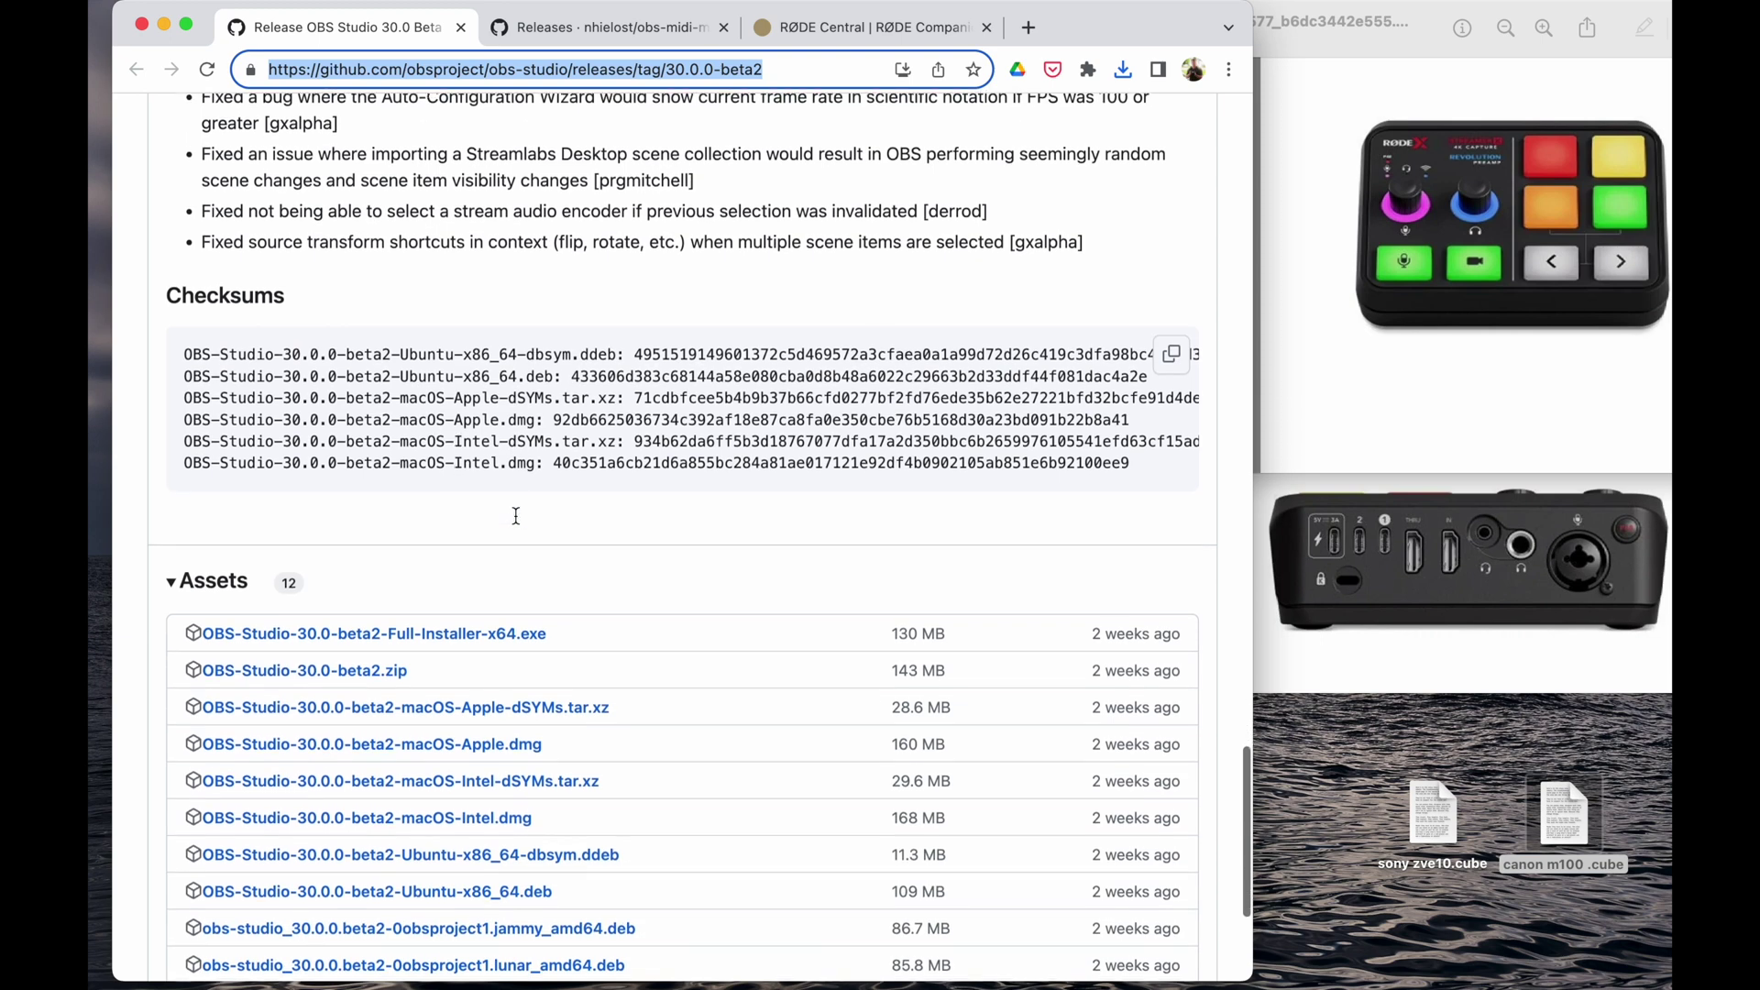
scroll(516, 516, "down", 3)
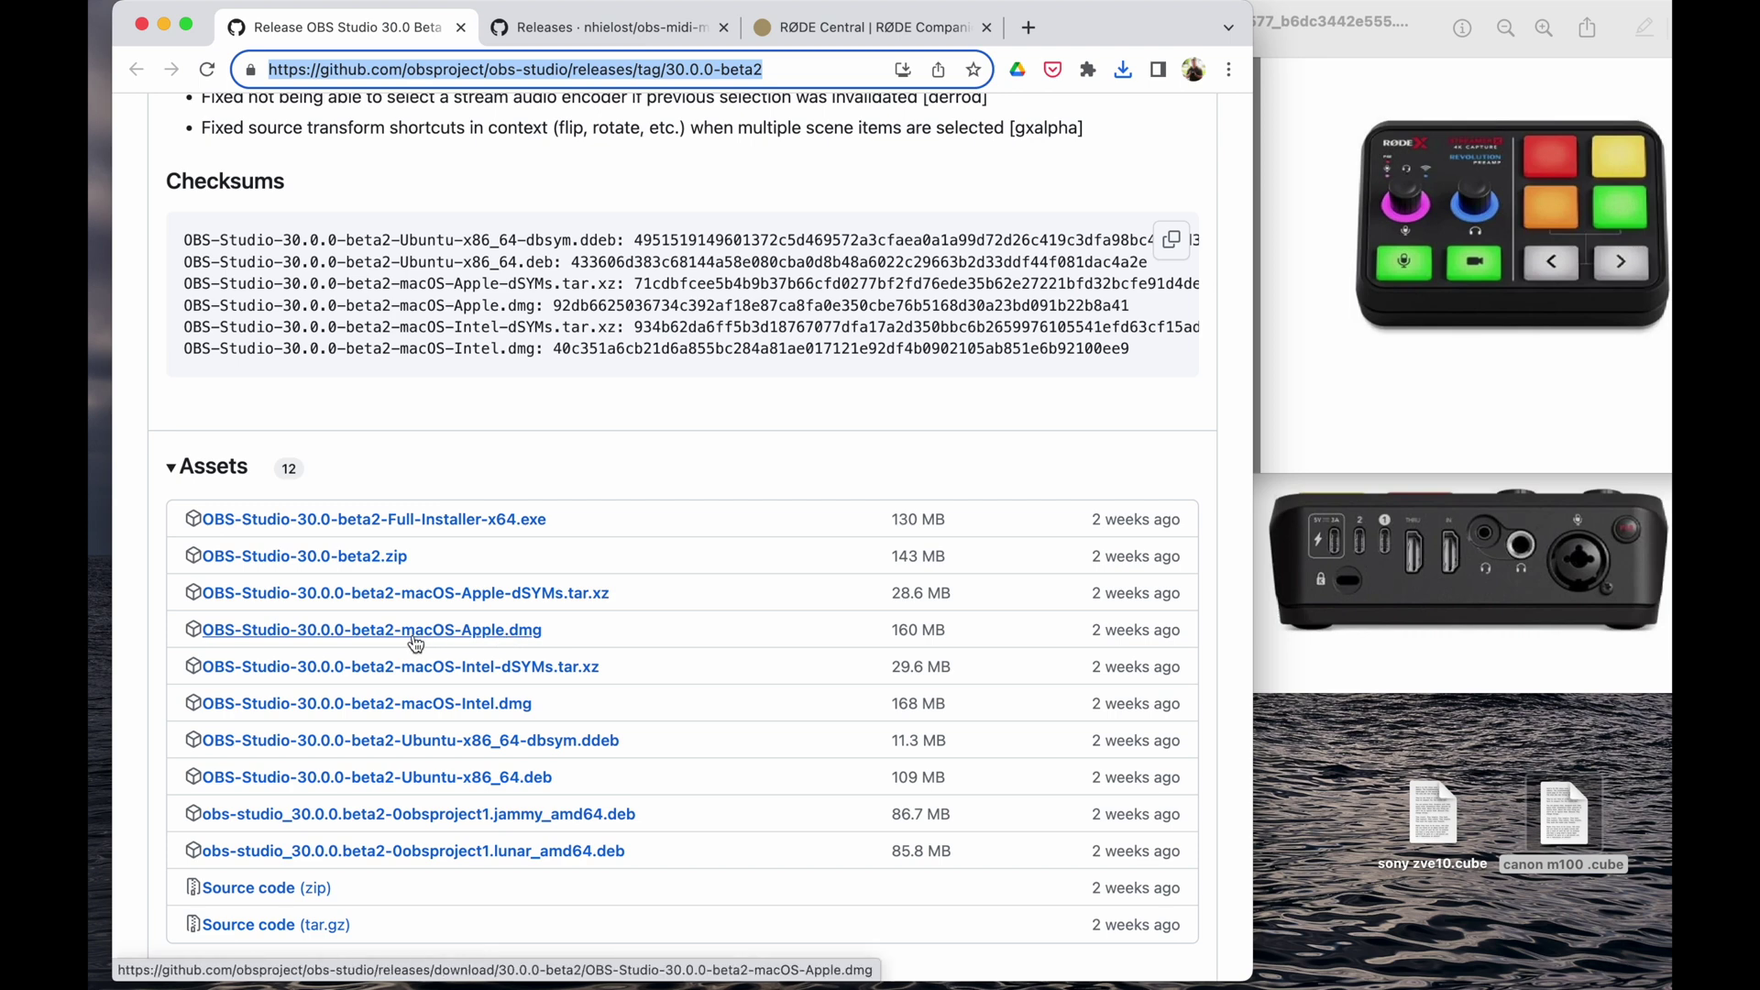
left_click(416, 644)
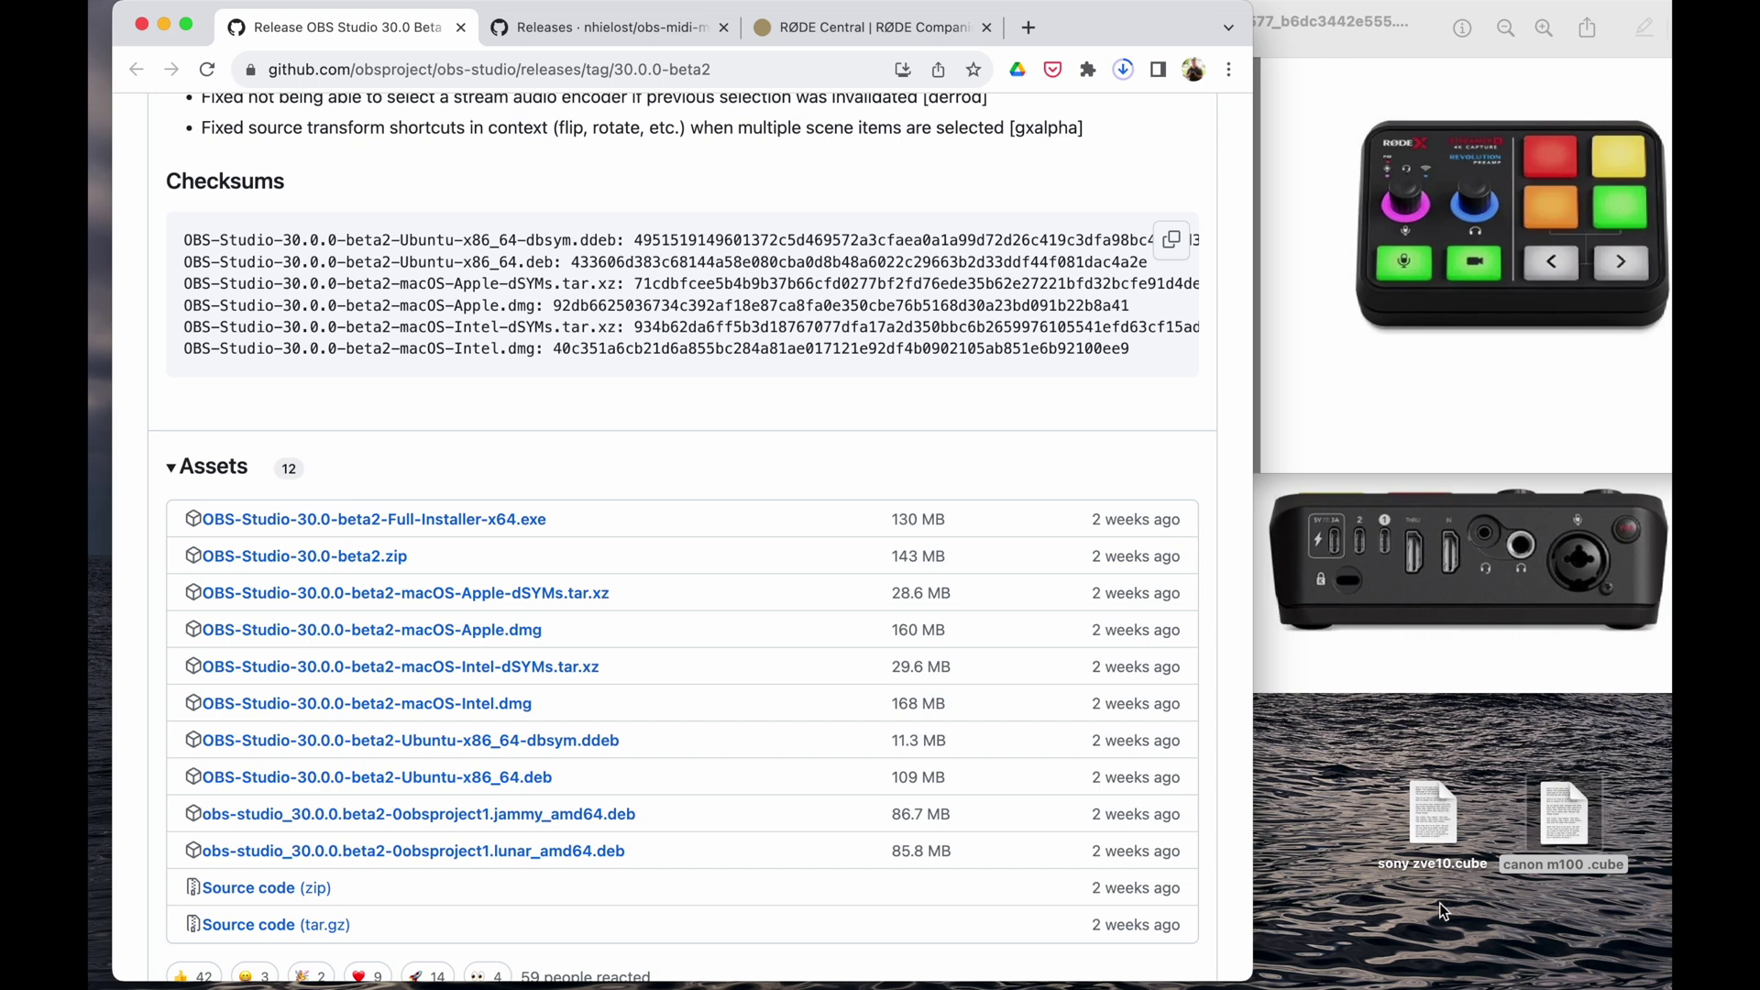
- Unpack RODE_Central_MACOS.zip from the browser's downloads list and launch the RØDE Central installer package
left_click(1230, 72)
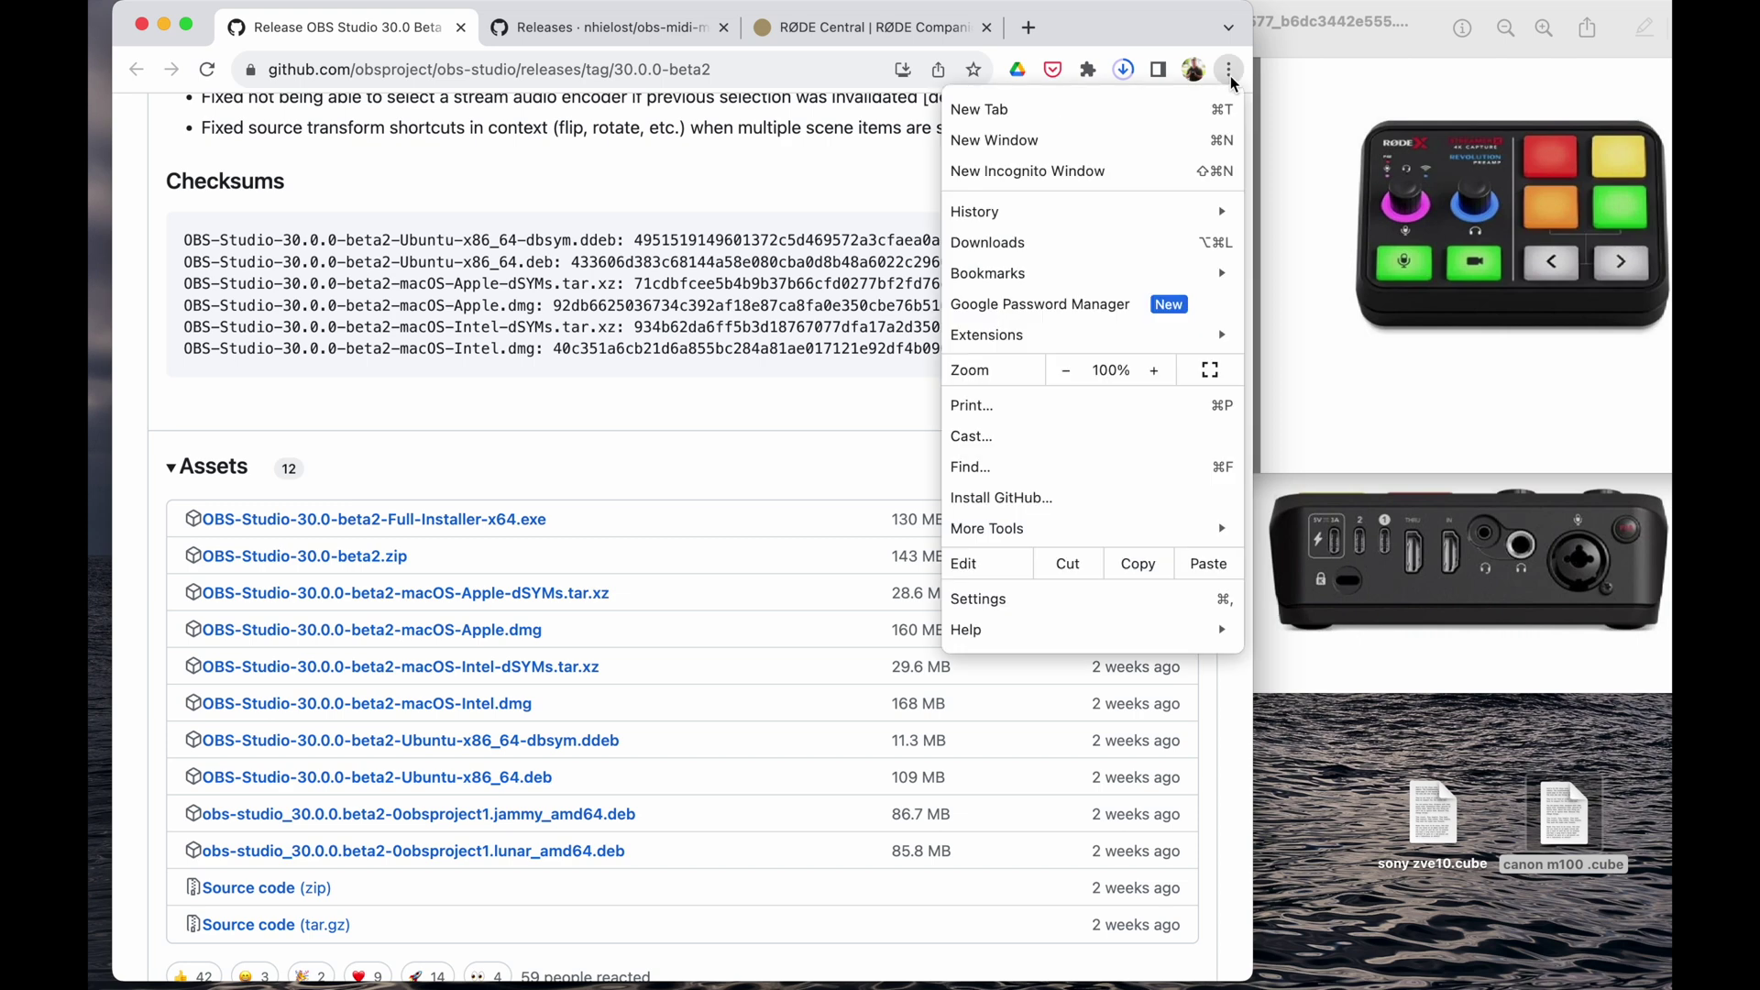
left_click(1082, 244)
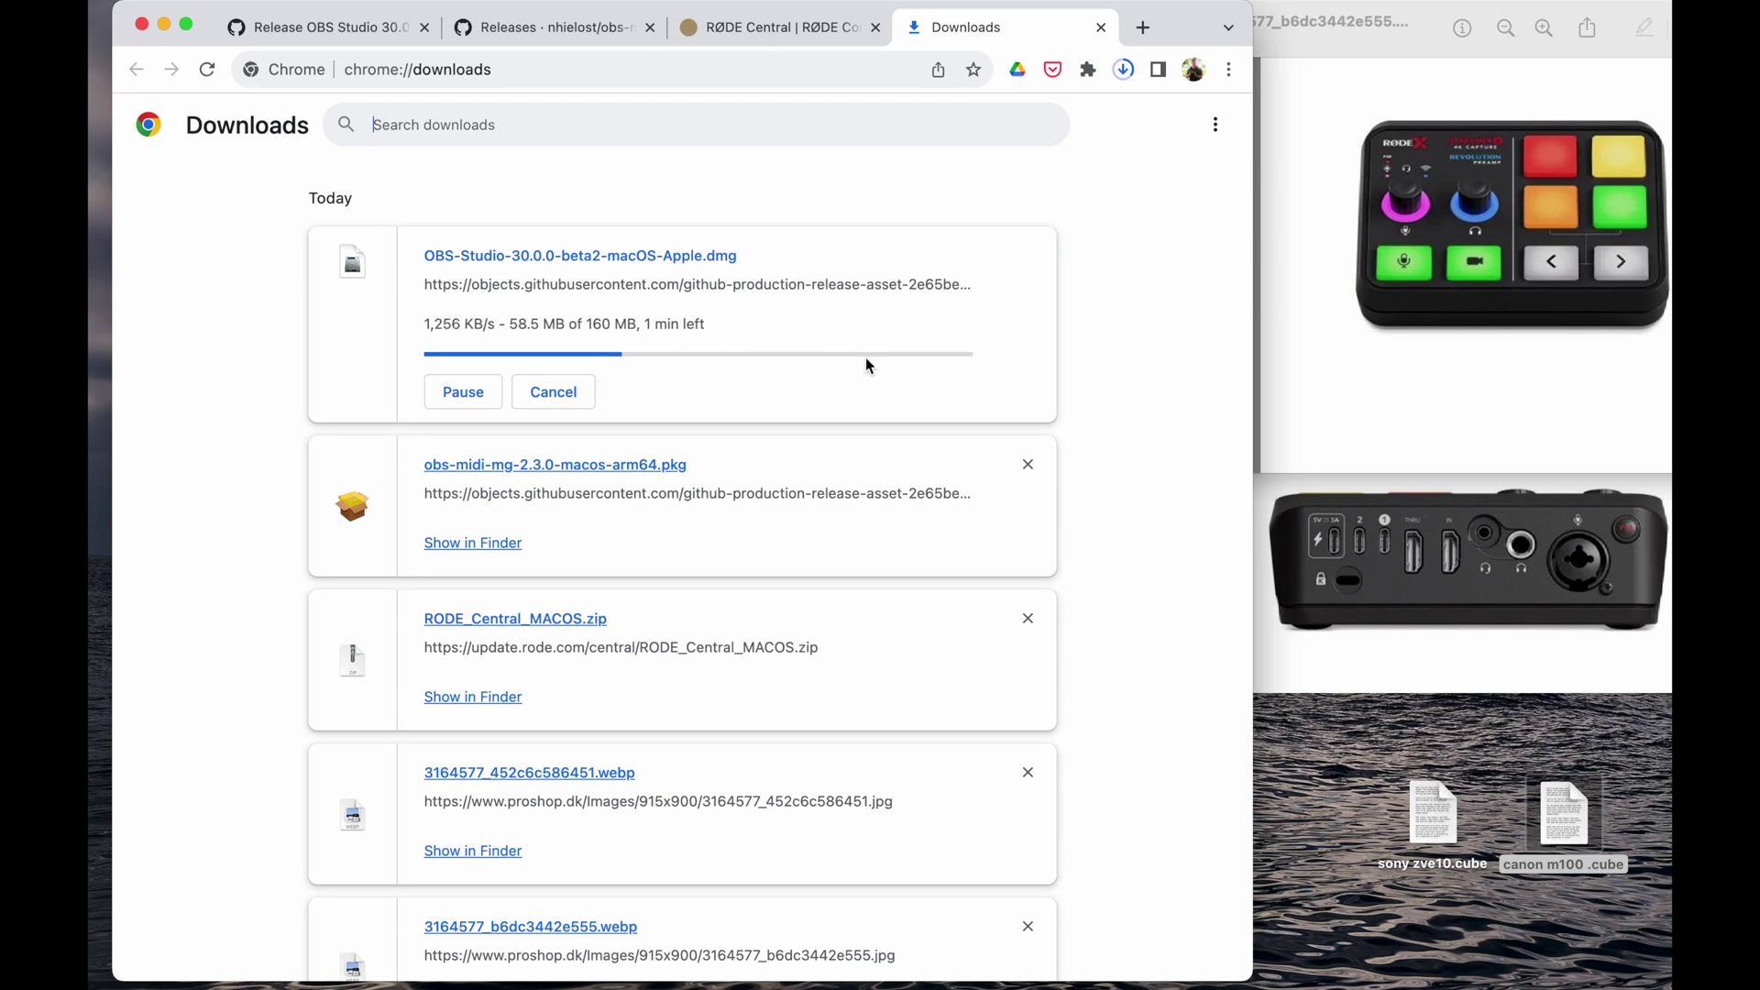
left_click(541, 620)
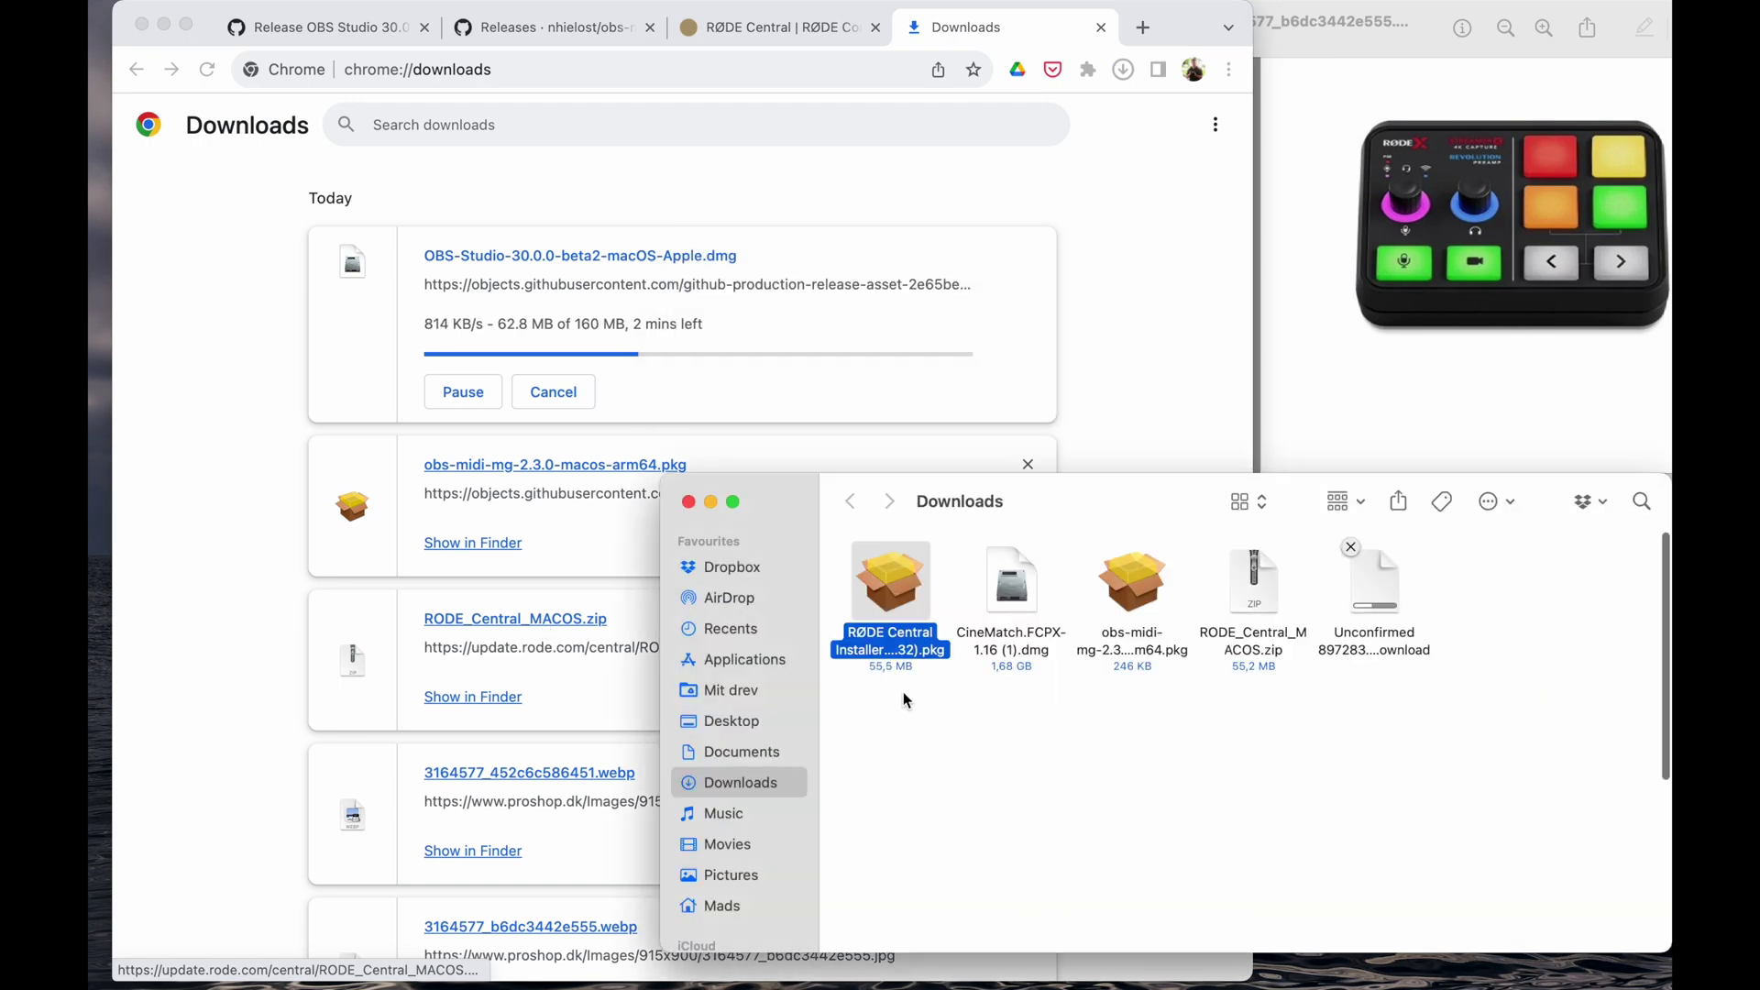
double_click(903, 598)
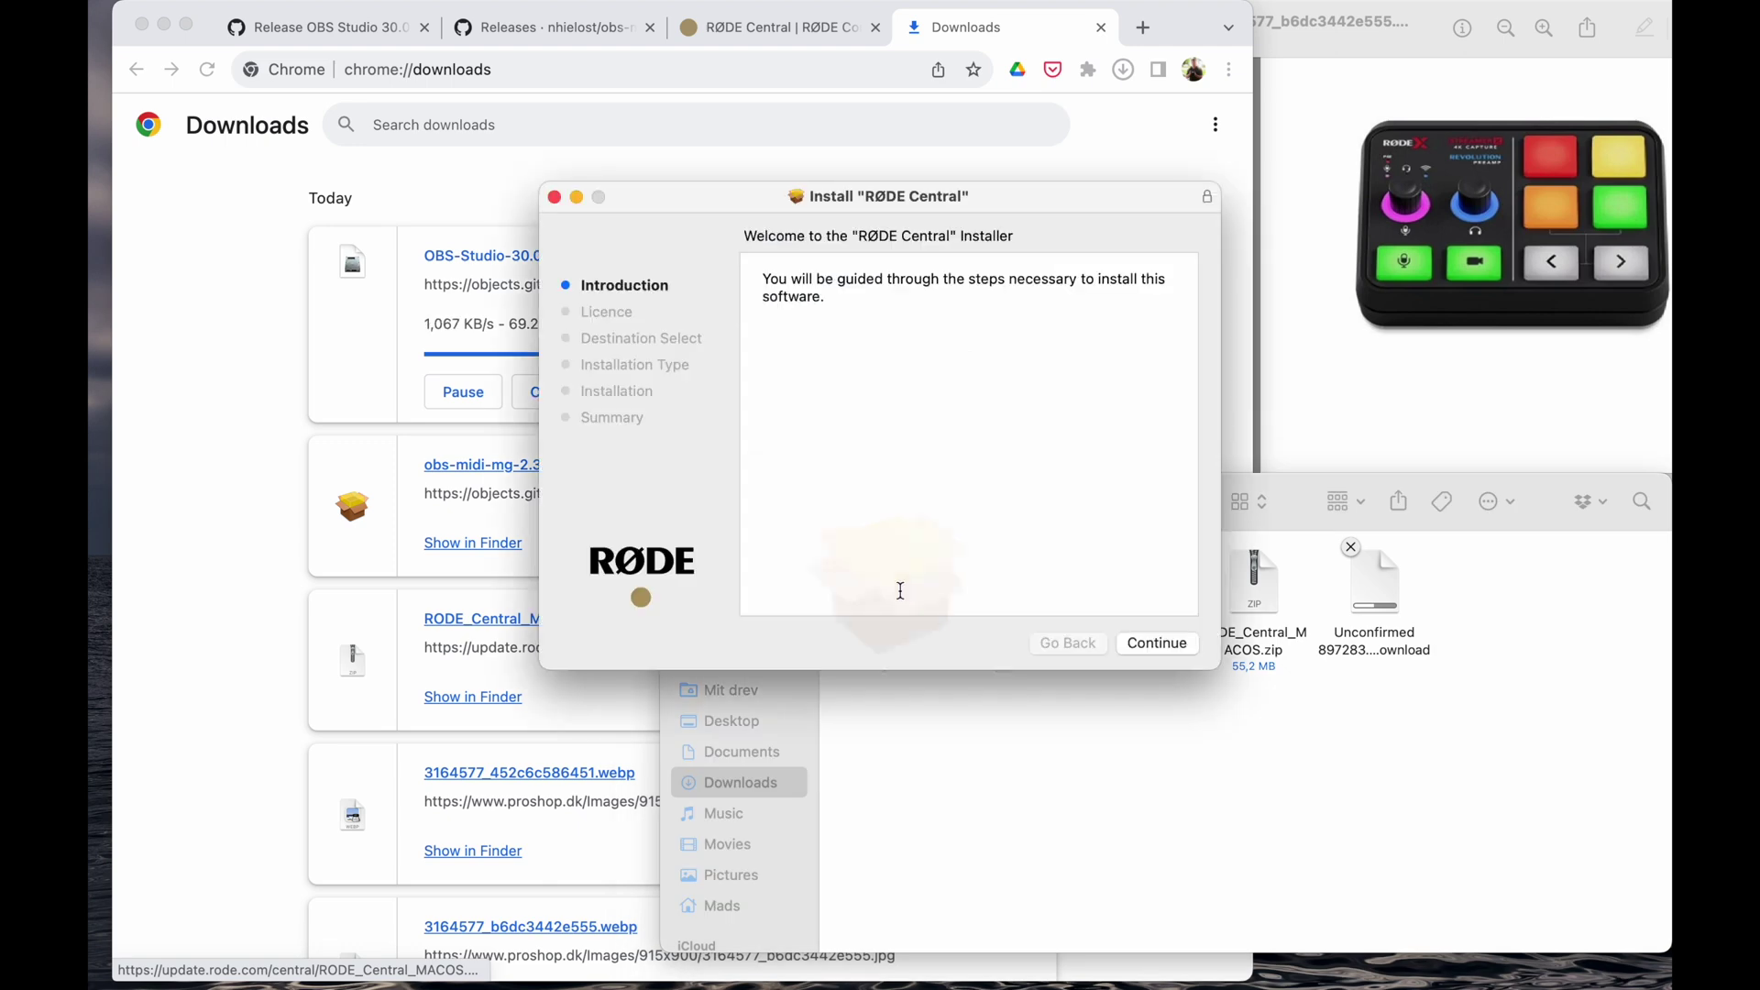
- Complete the standard RØDE Central installation, accepting the licence, quitting the Keyboard Setup Assistant and moving the installer to the Bin
left_click(1169, 643)
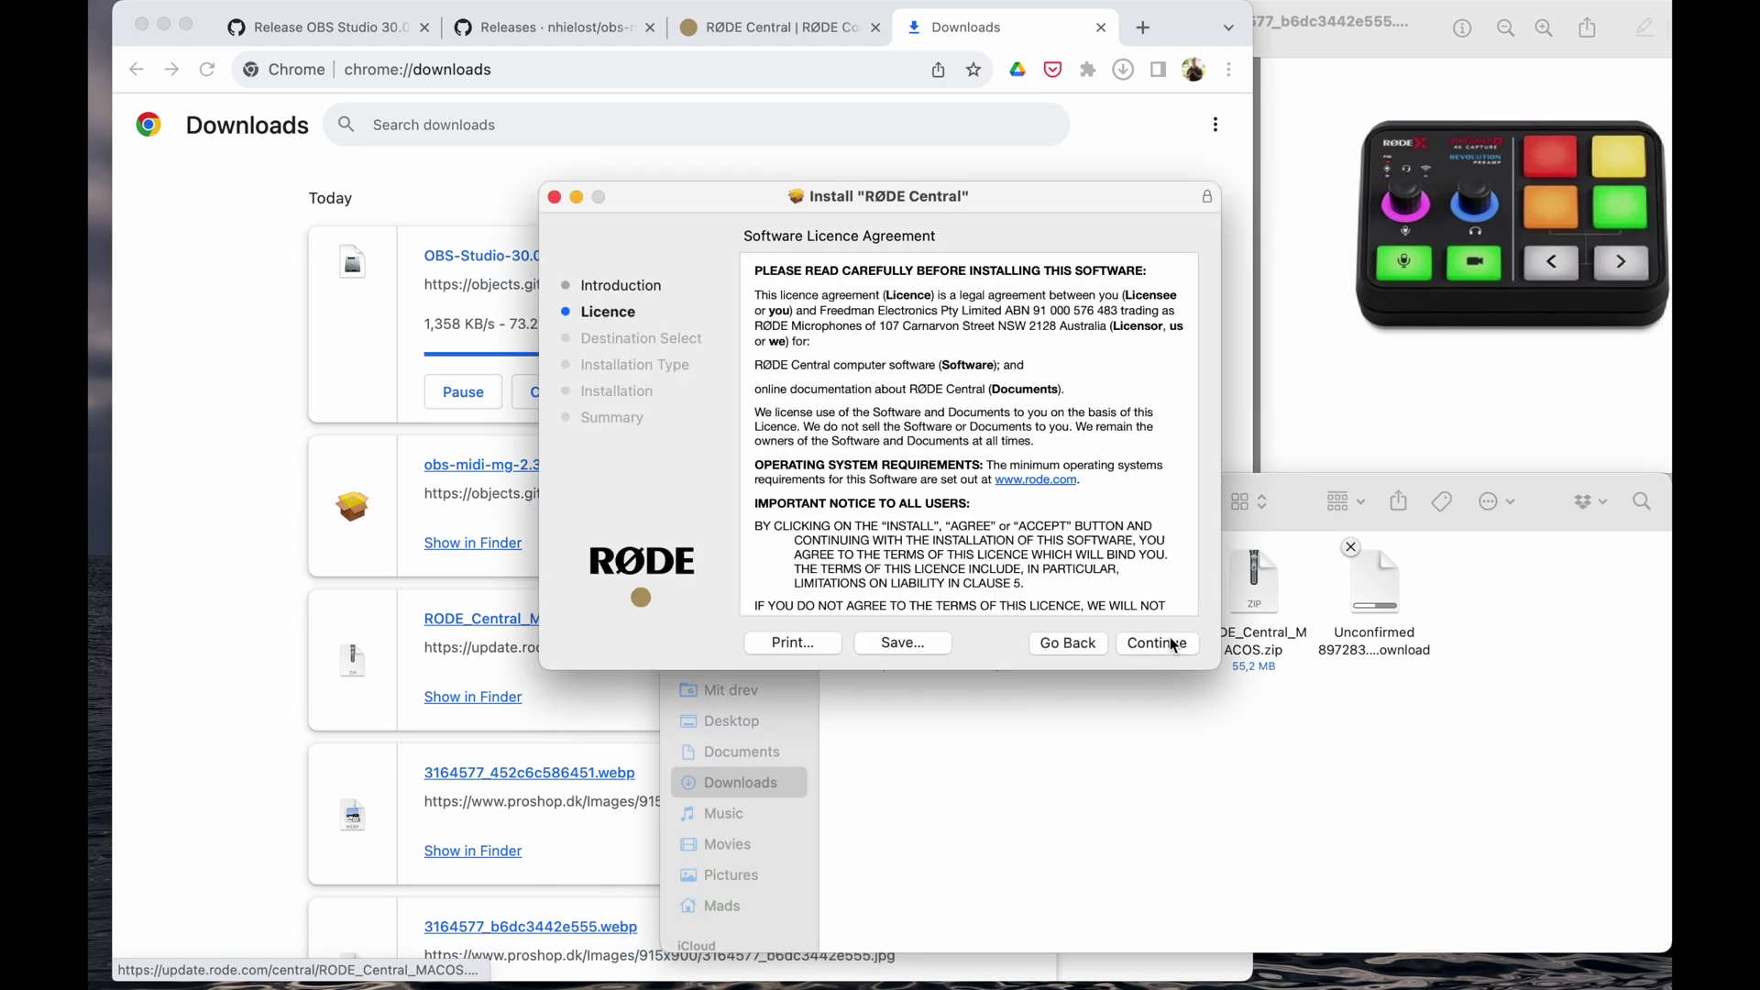
left_click(1157, 645)
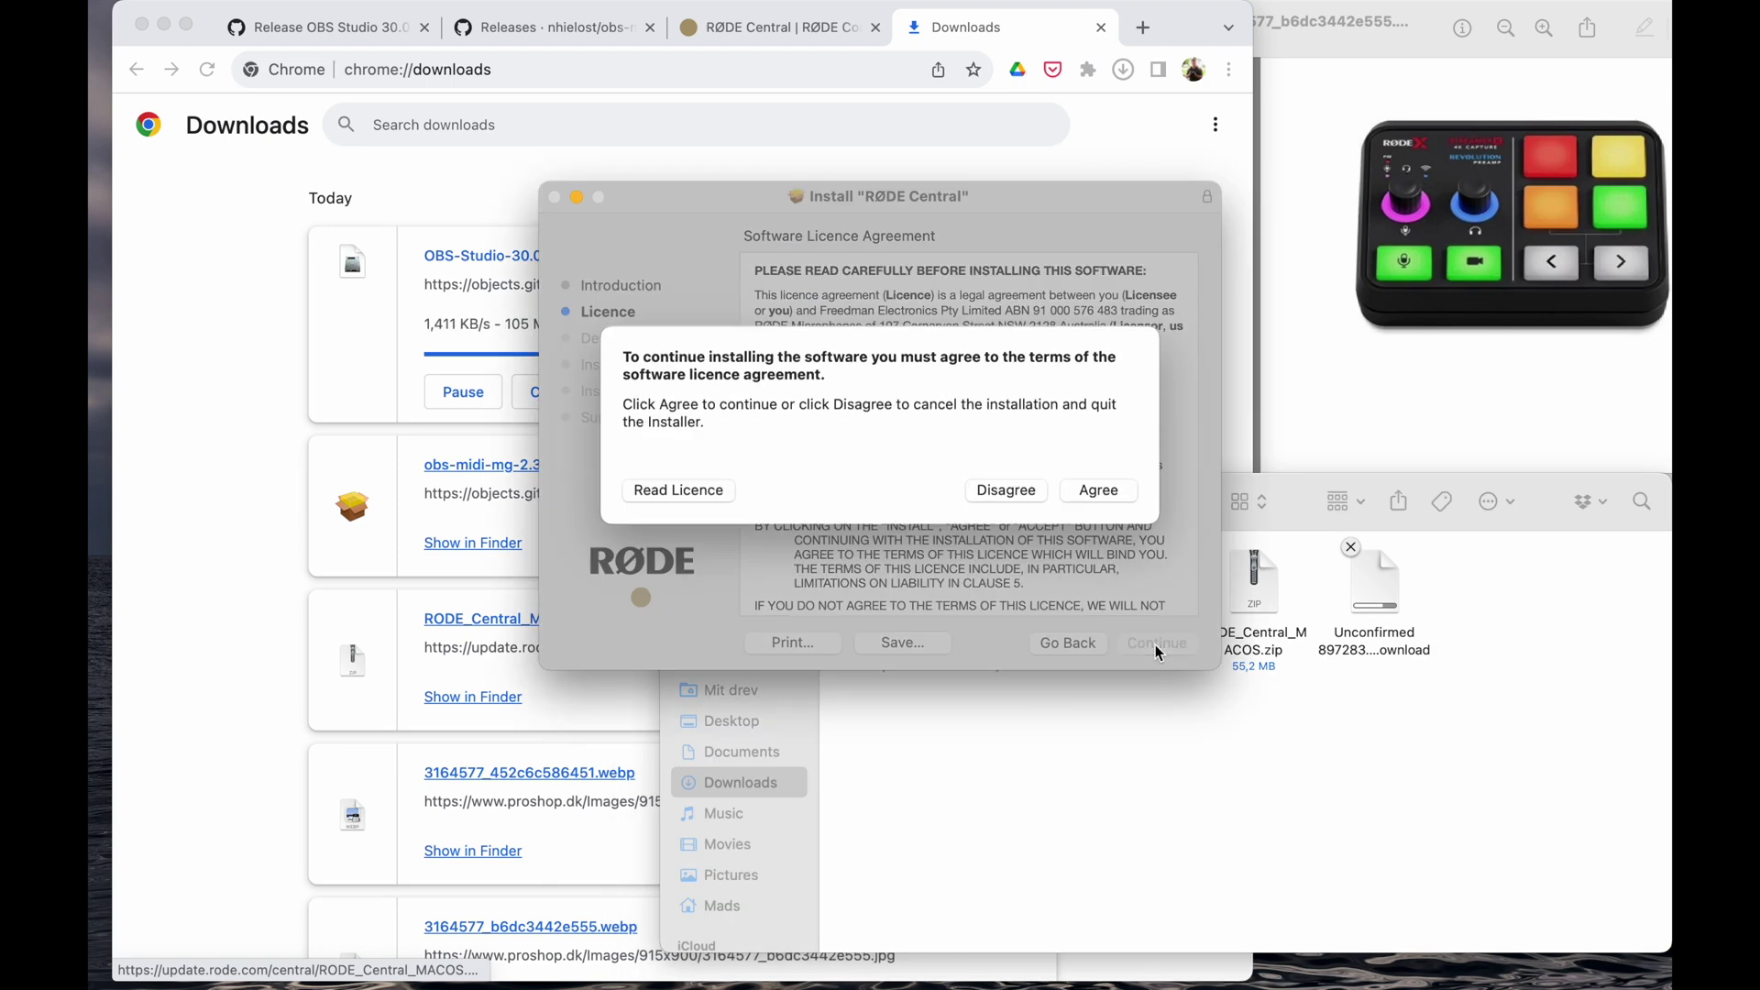
left_click(1097, 492)
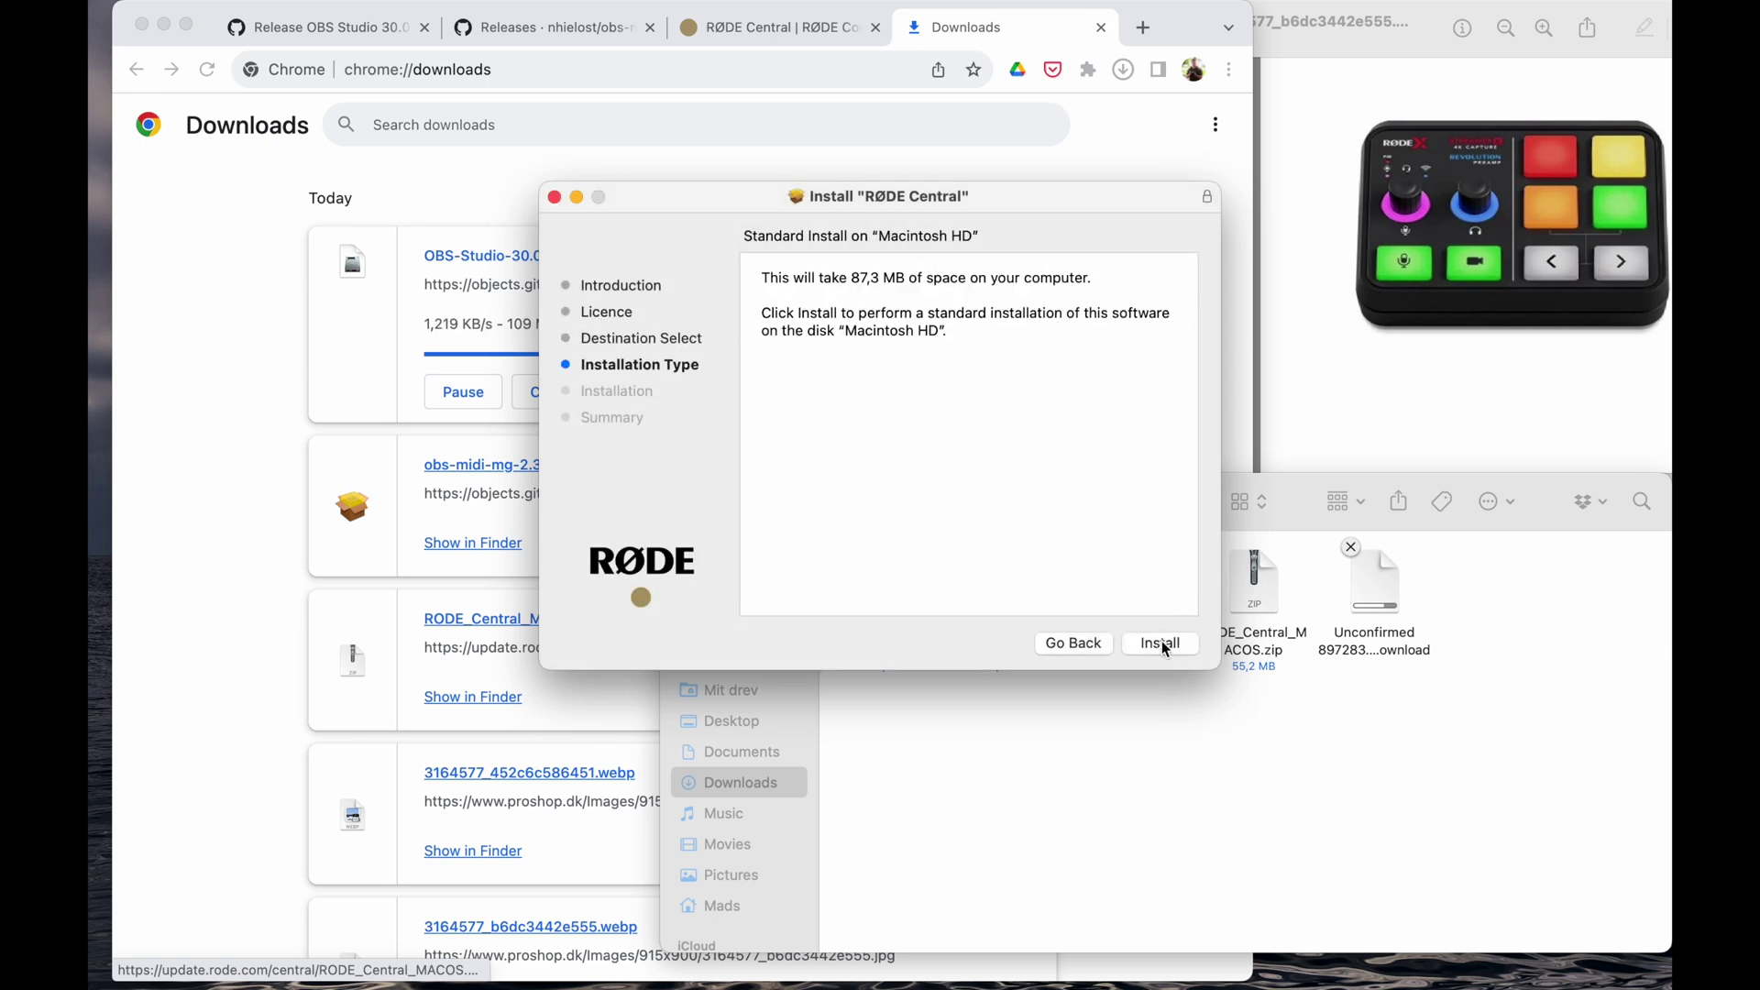
left_click(1161, 644)
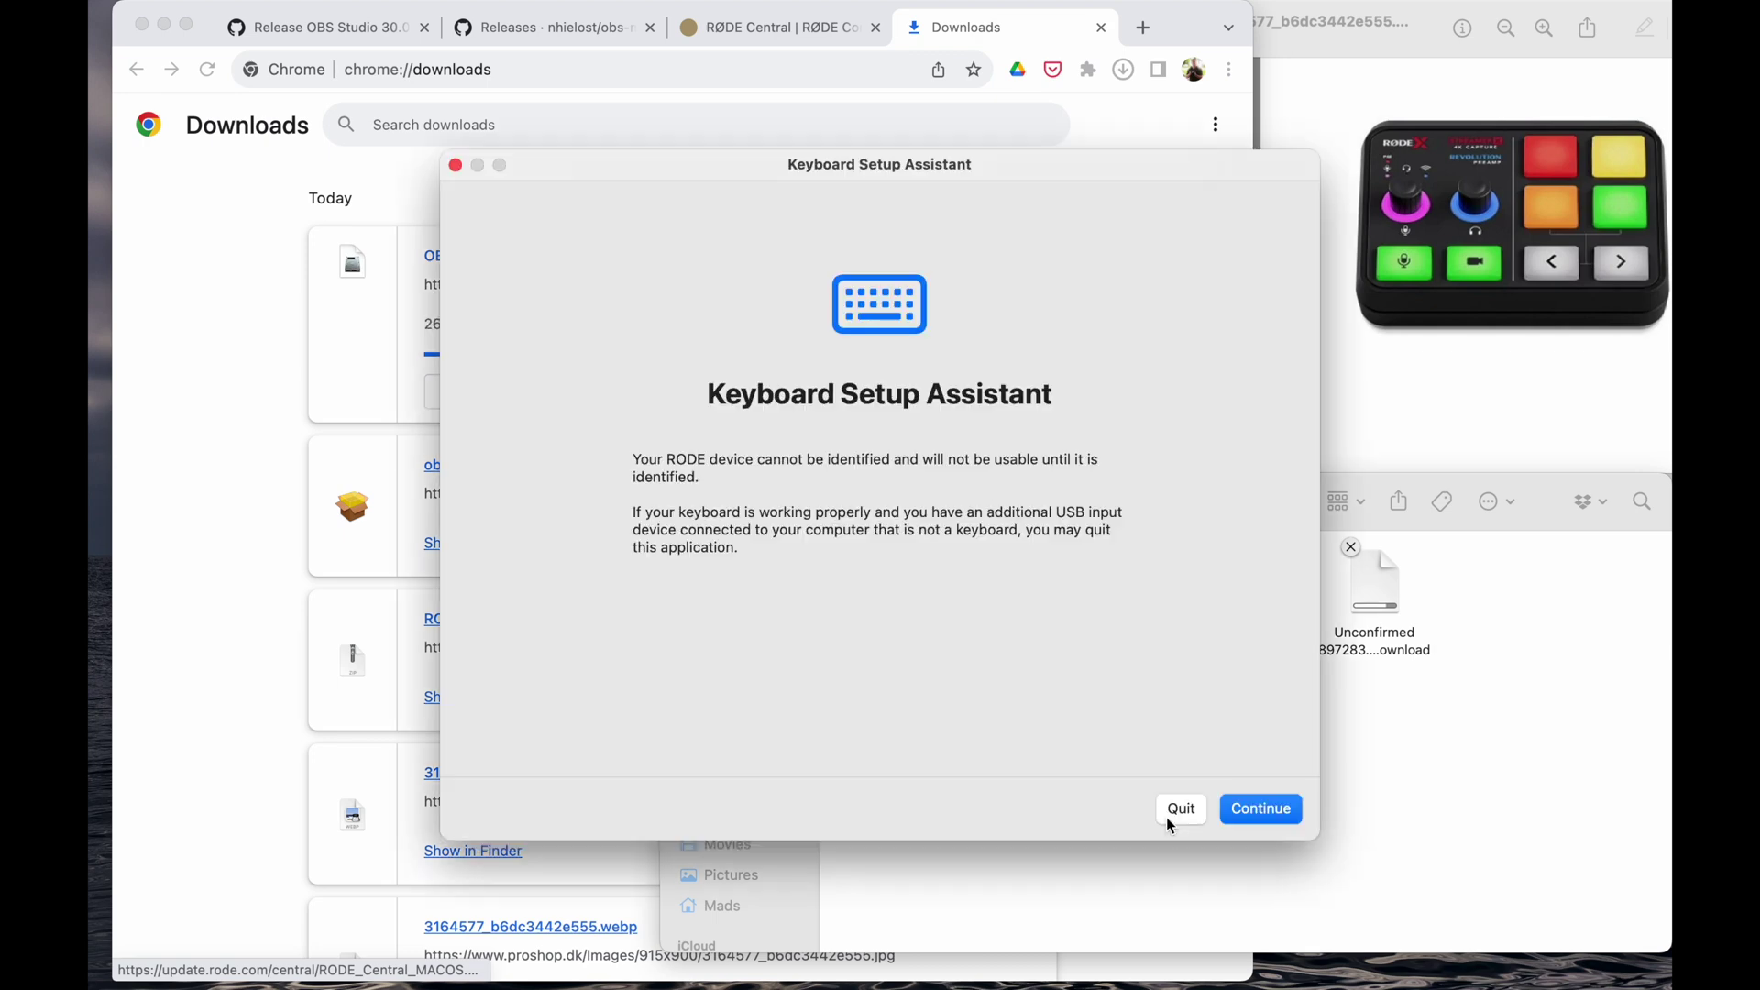
left_click(1180, 808)
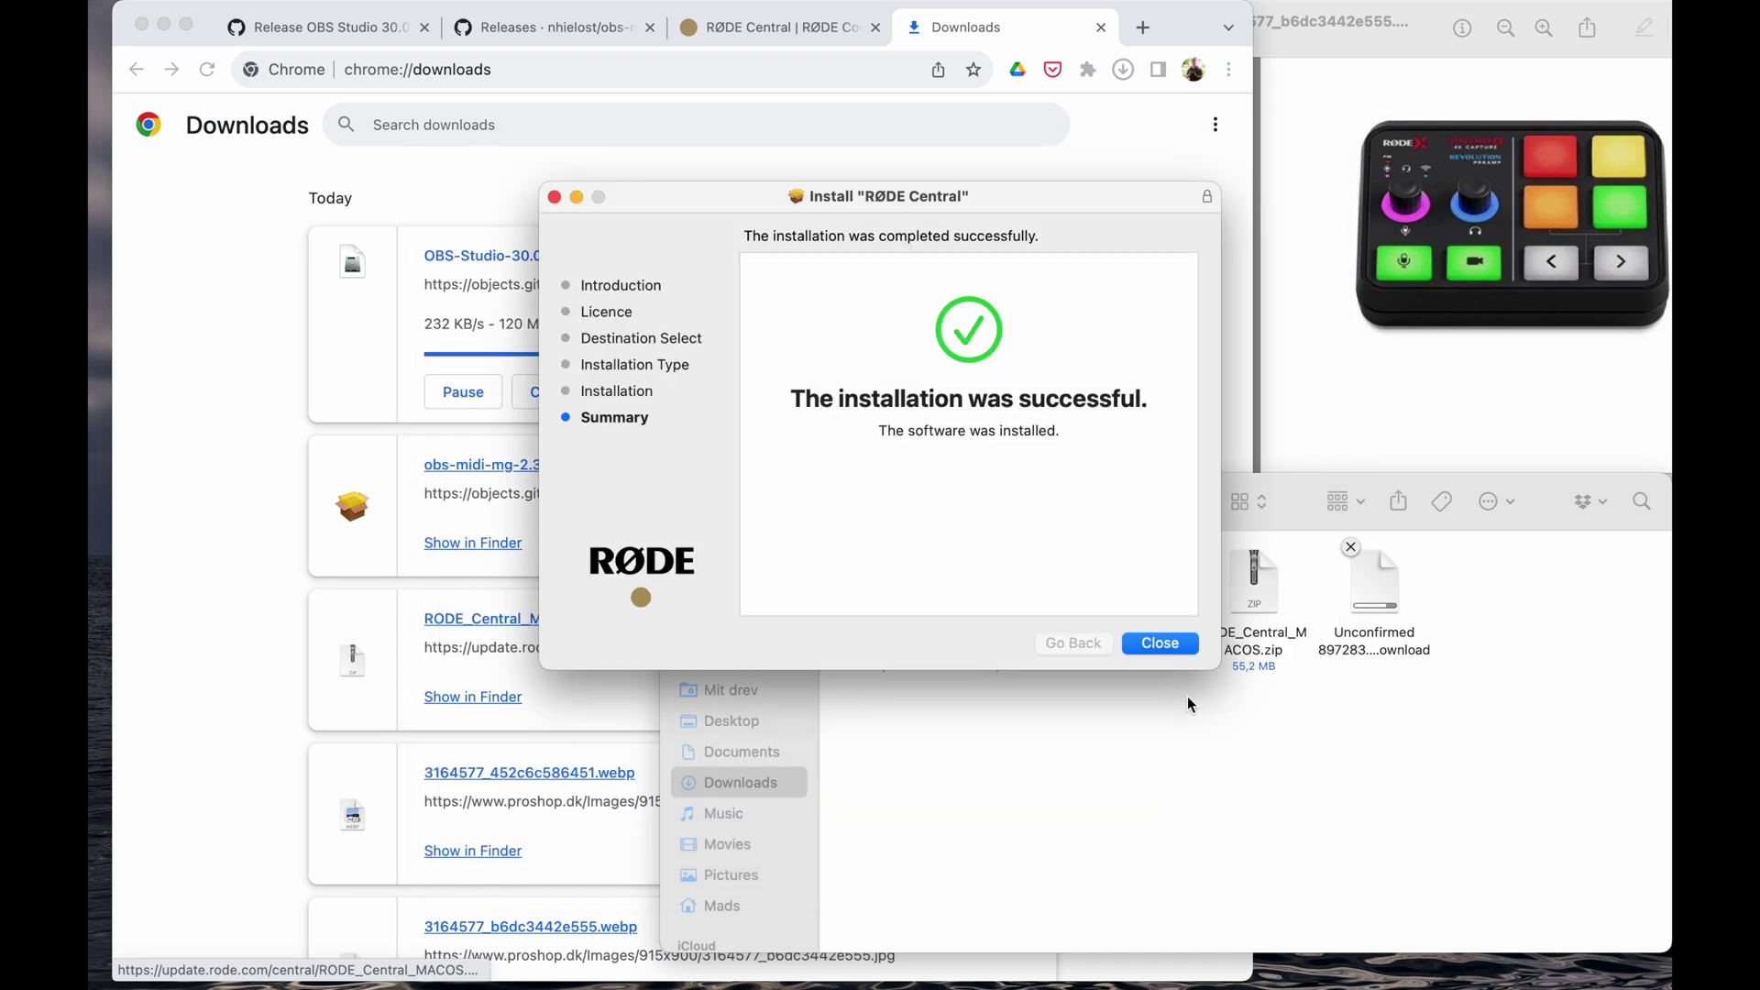
left_click(1160, 644)
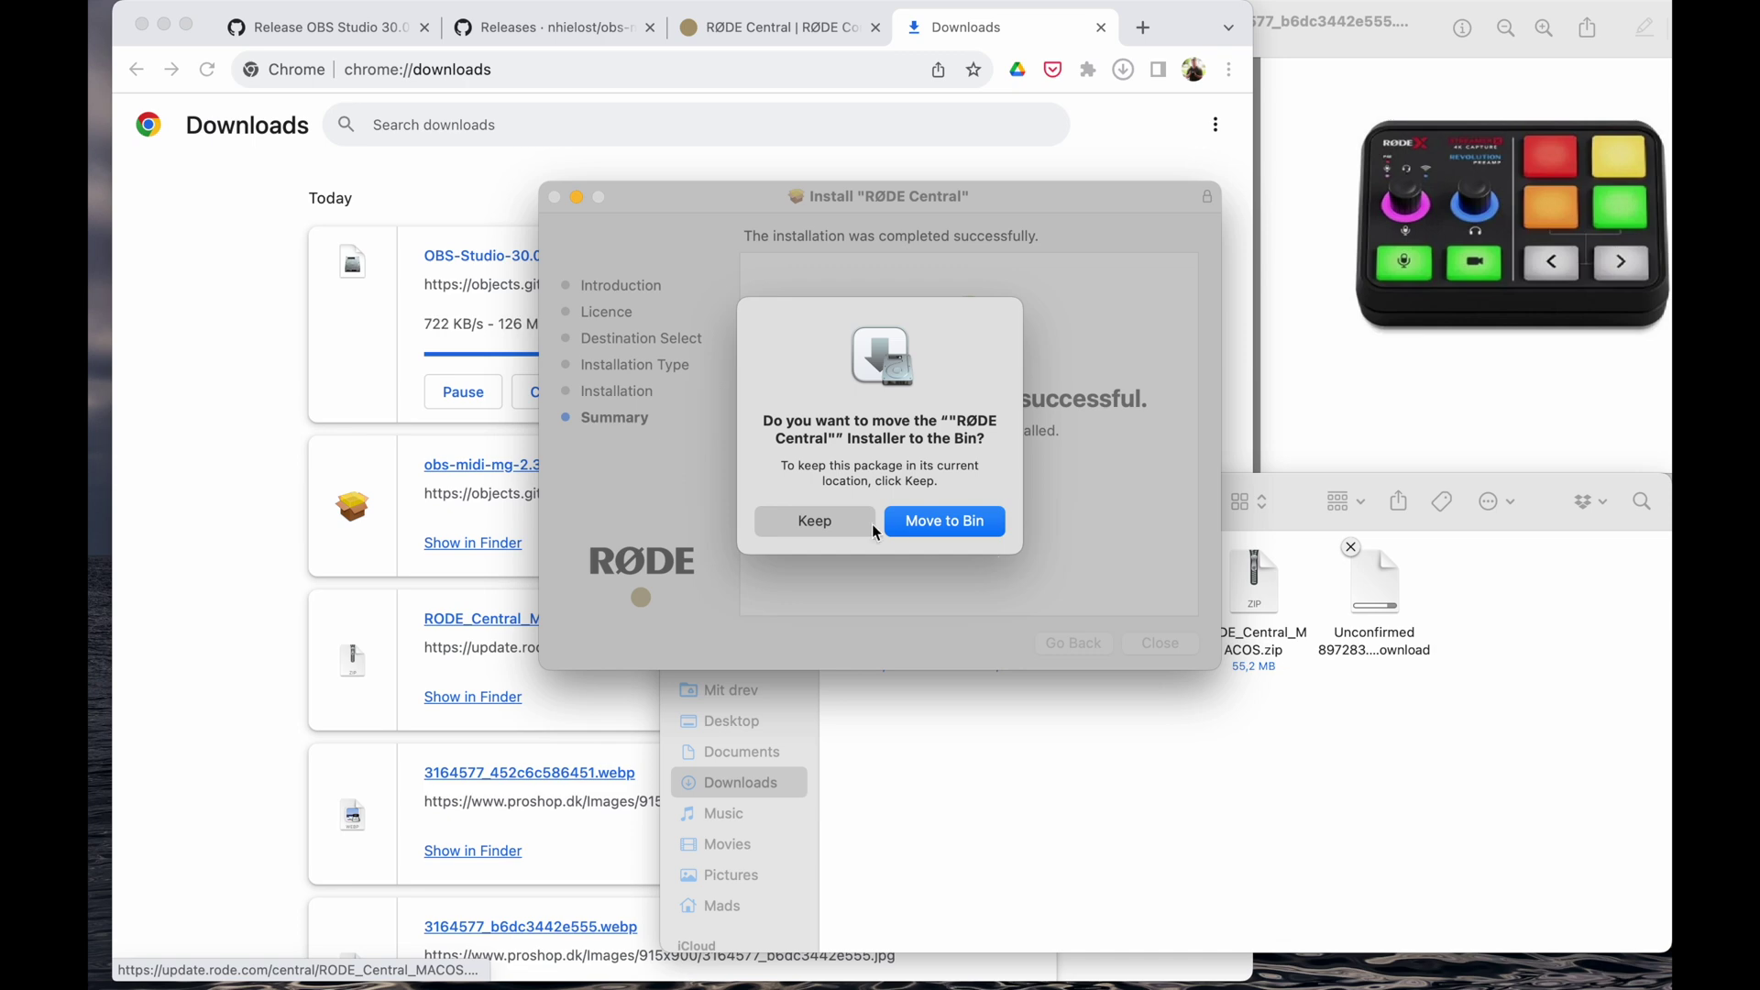
left_click(928, 526)
- Add RODE Central from the Applications folder to the Dock, launch it and close the Input Monitoring settings
left_click(1173, 955)
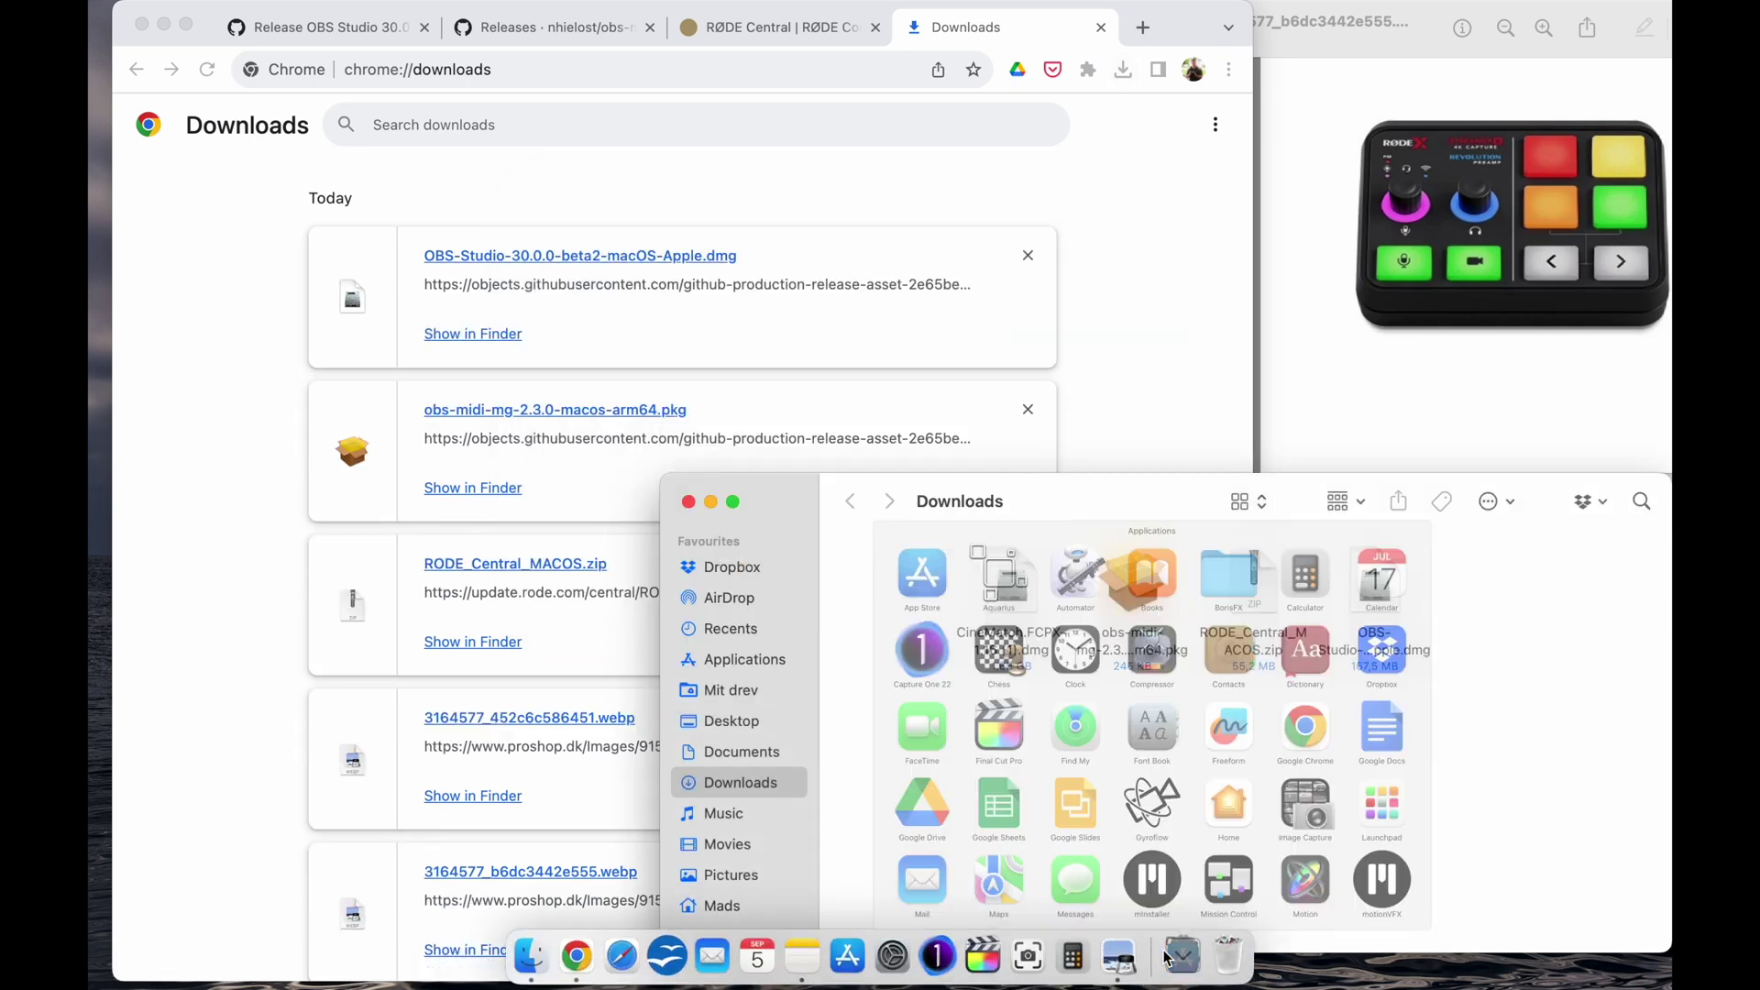
scroll(1260, 642, "down", 5)
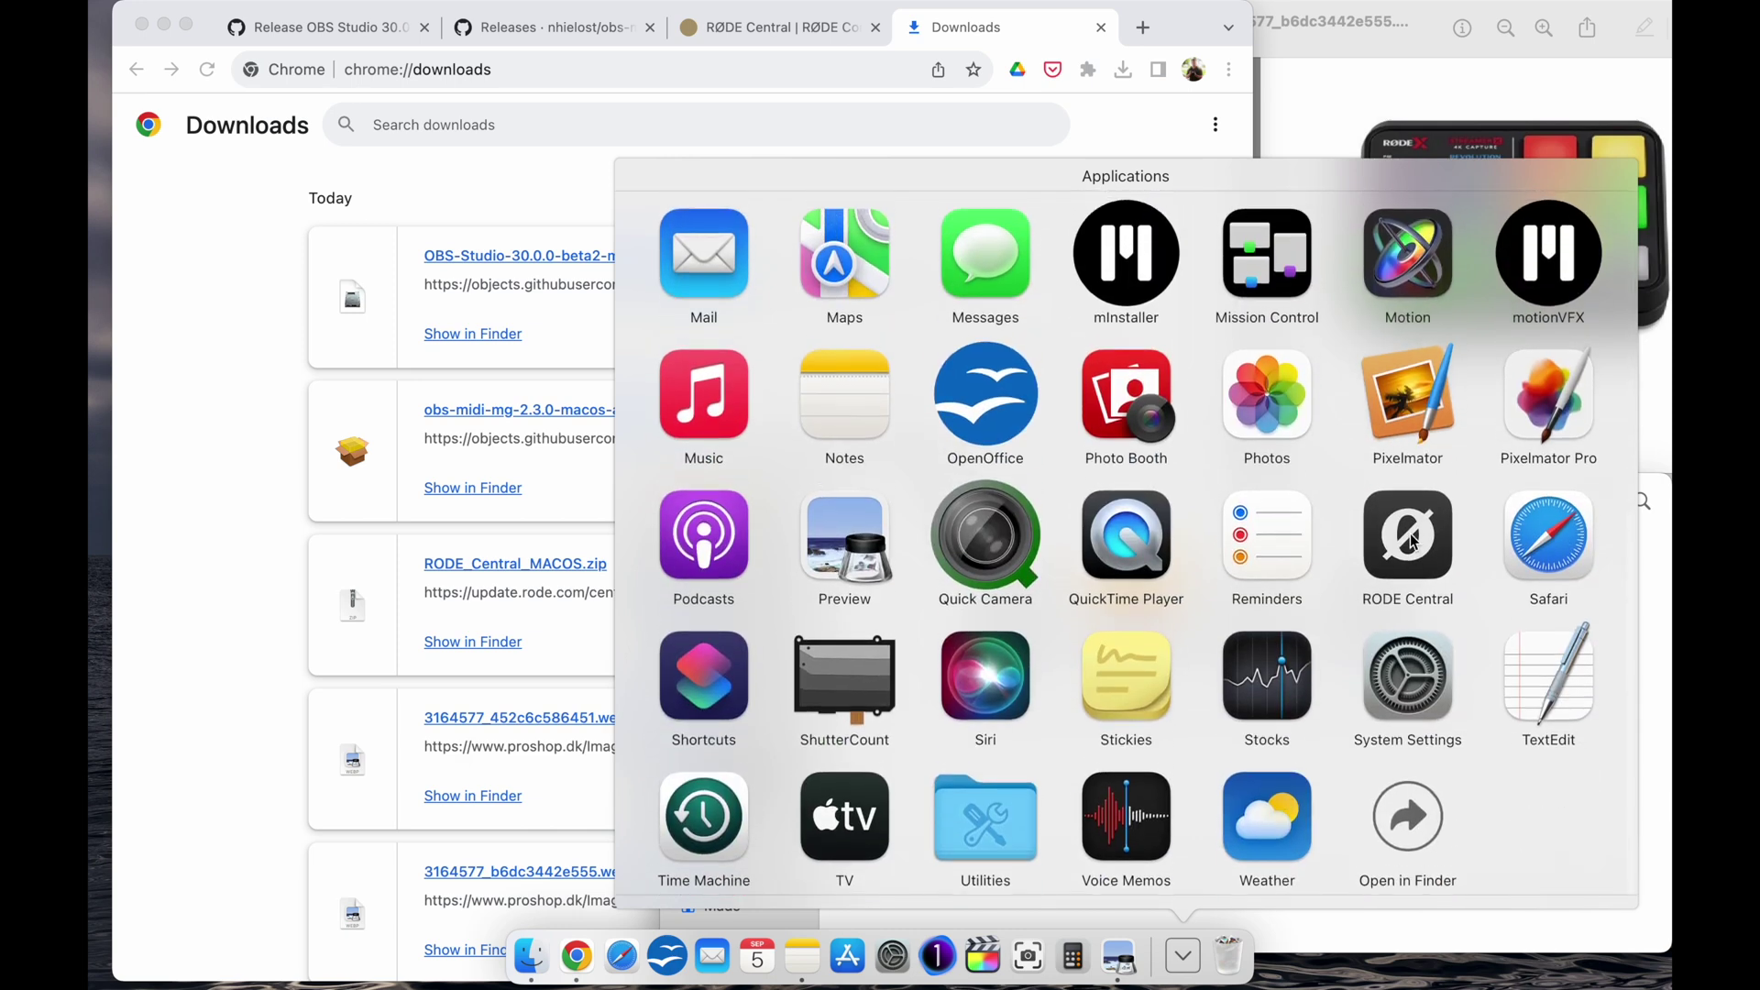
left_click_drag(1408, 534, 1083, 965)
left_click(1095, 958)
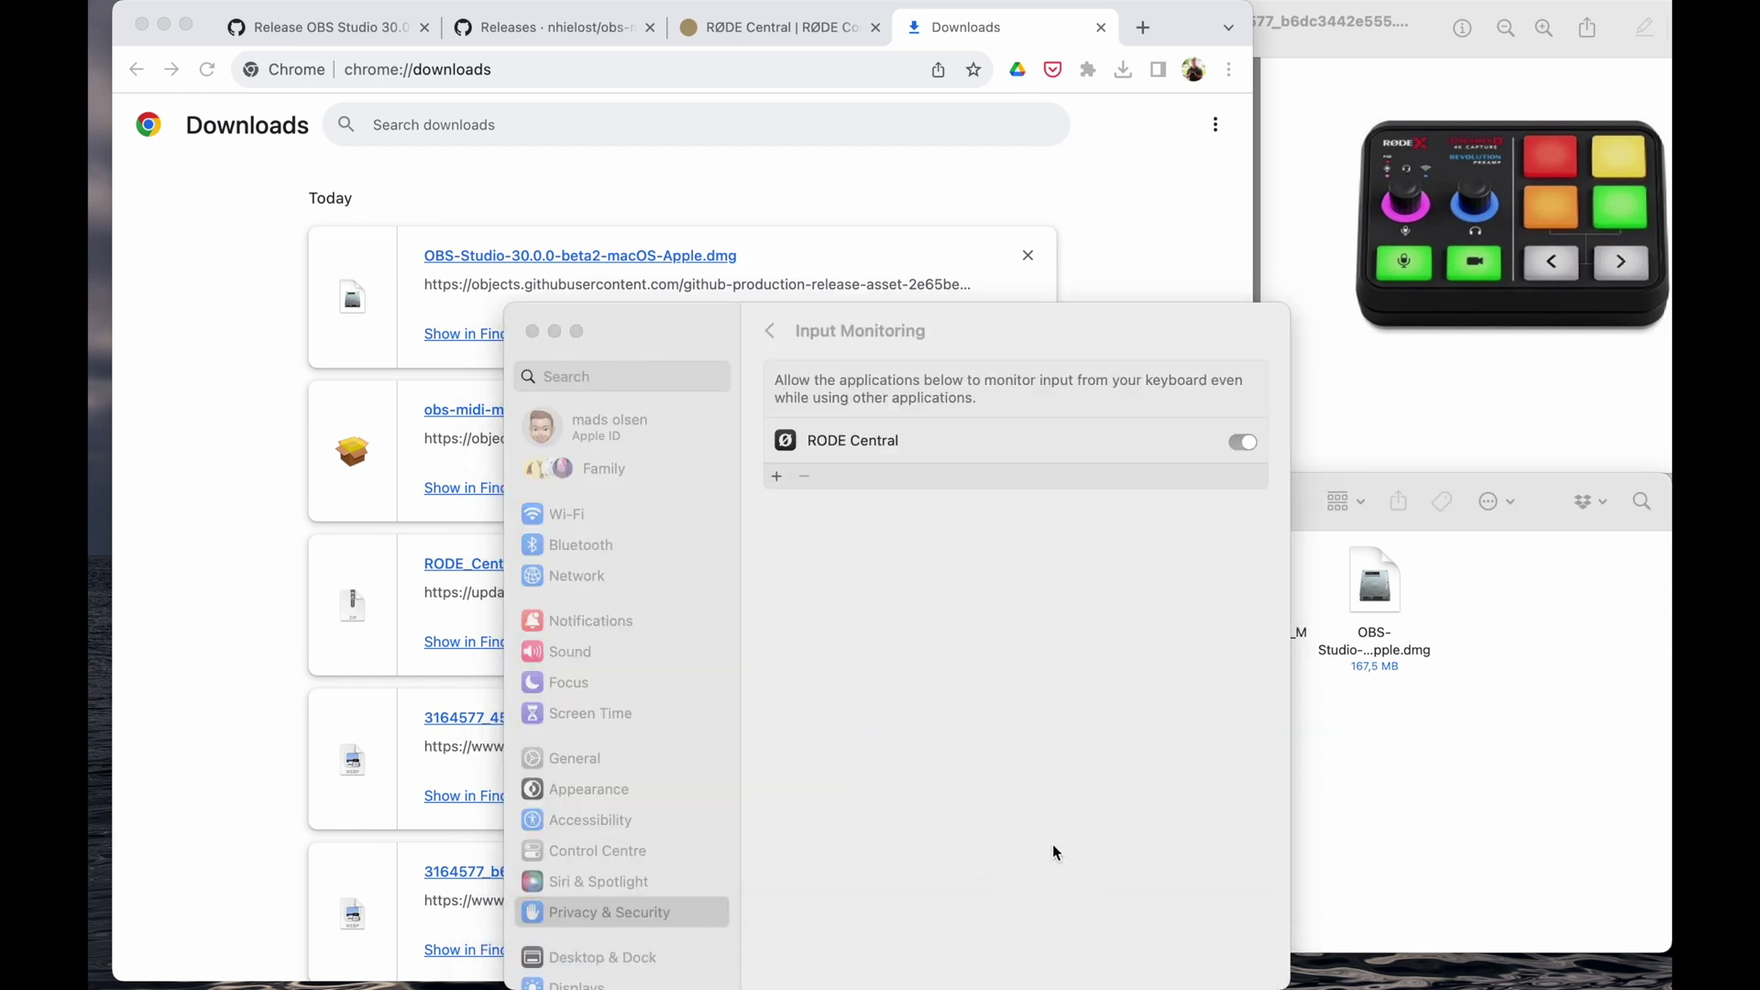
left_click(533, 333)
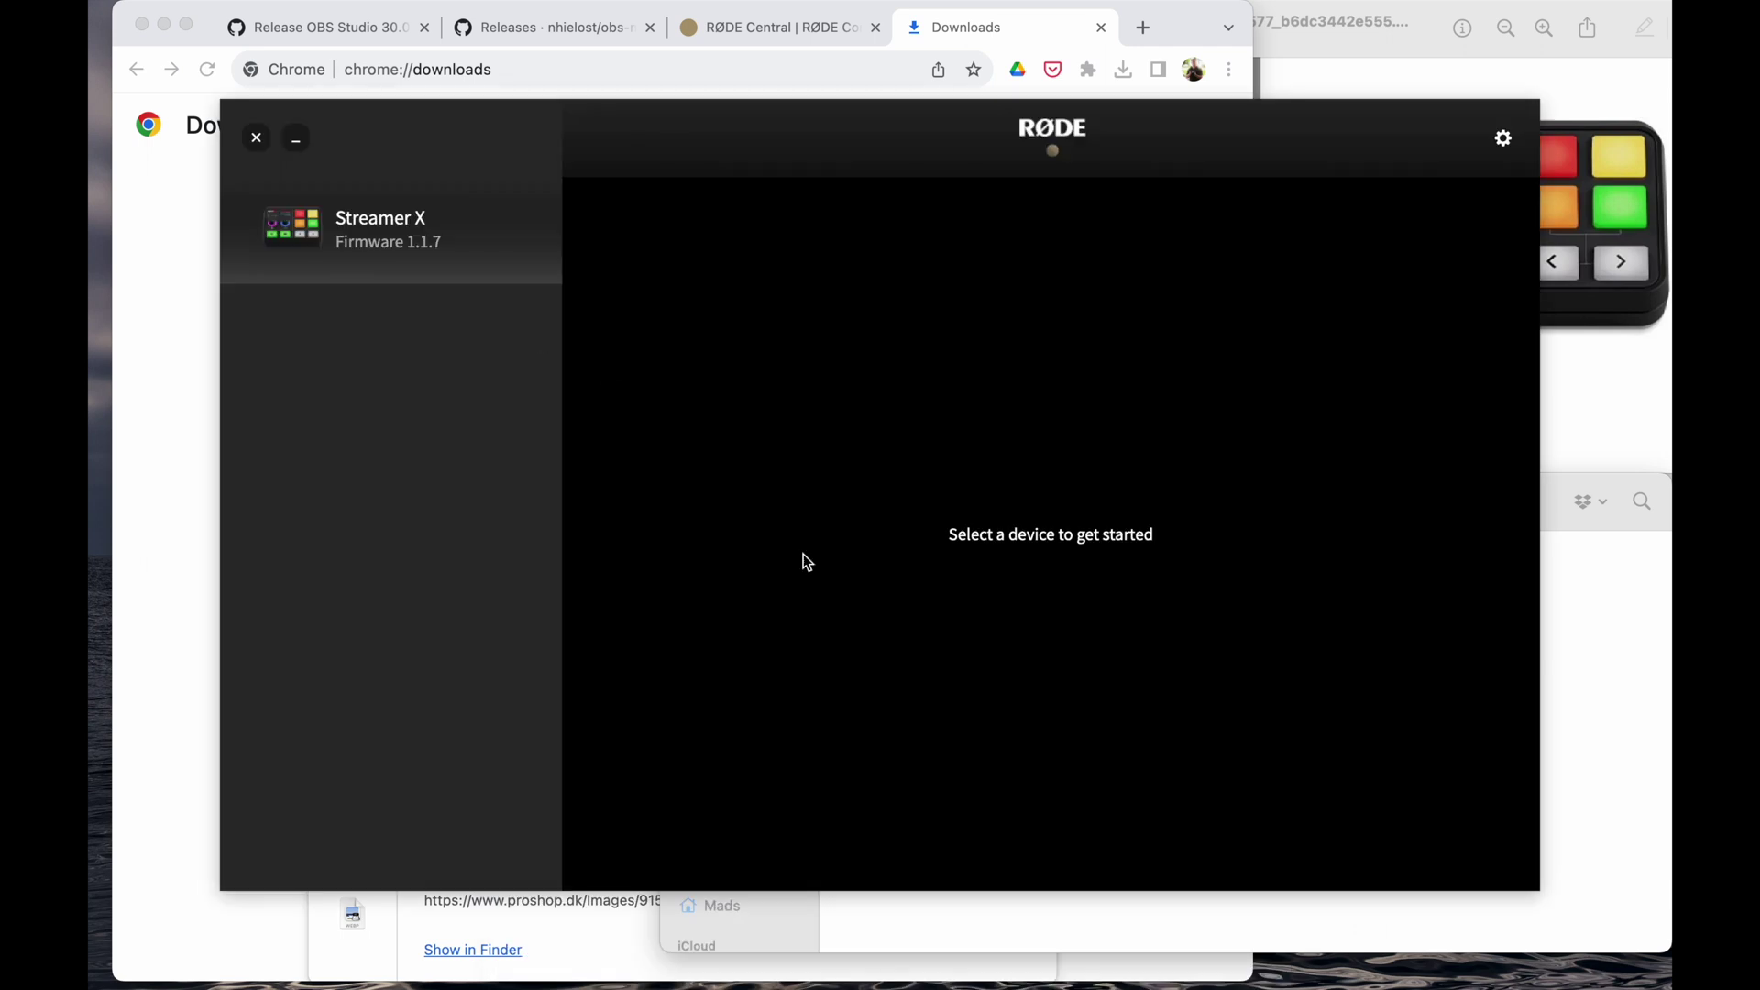
- Open the Streamer X pad configuration in Transfer Mode and allow RODE Central to access files on a removable volume
left_click(383, 233)
left_click(1368, 425)
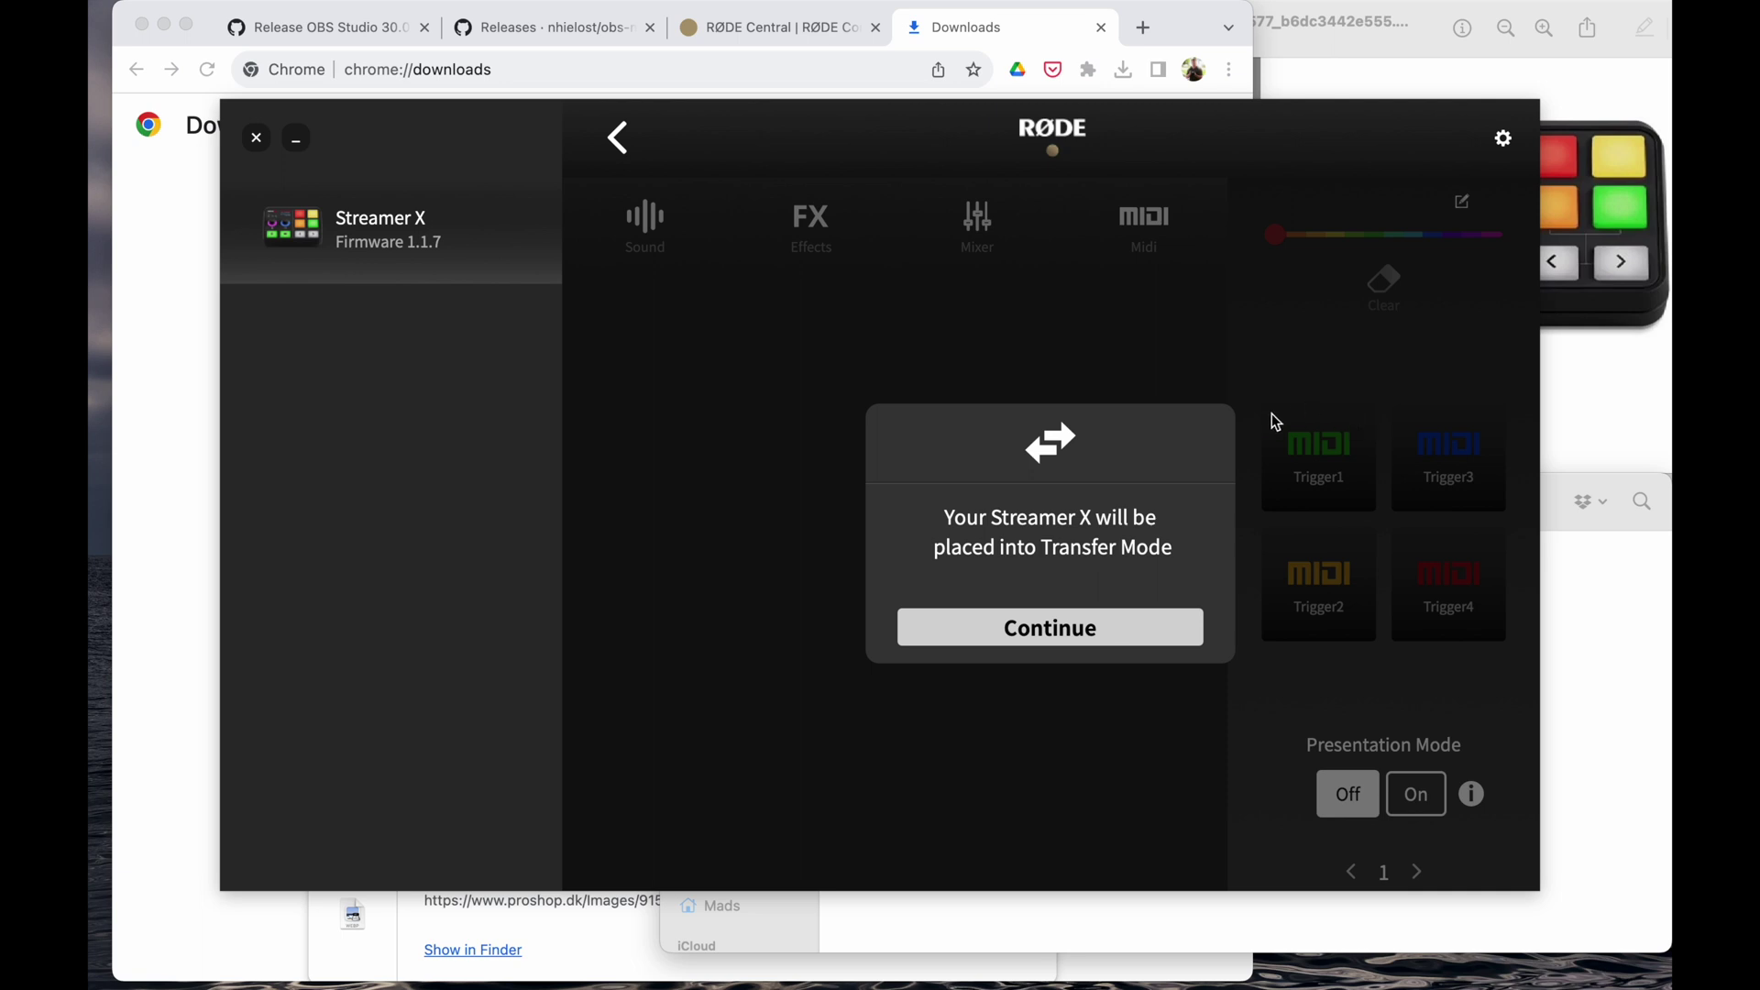
left_click(1021, 631)
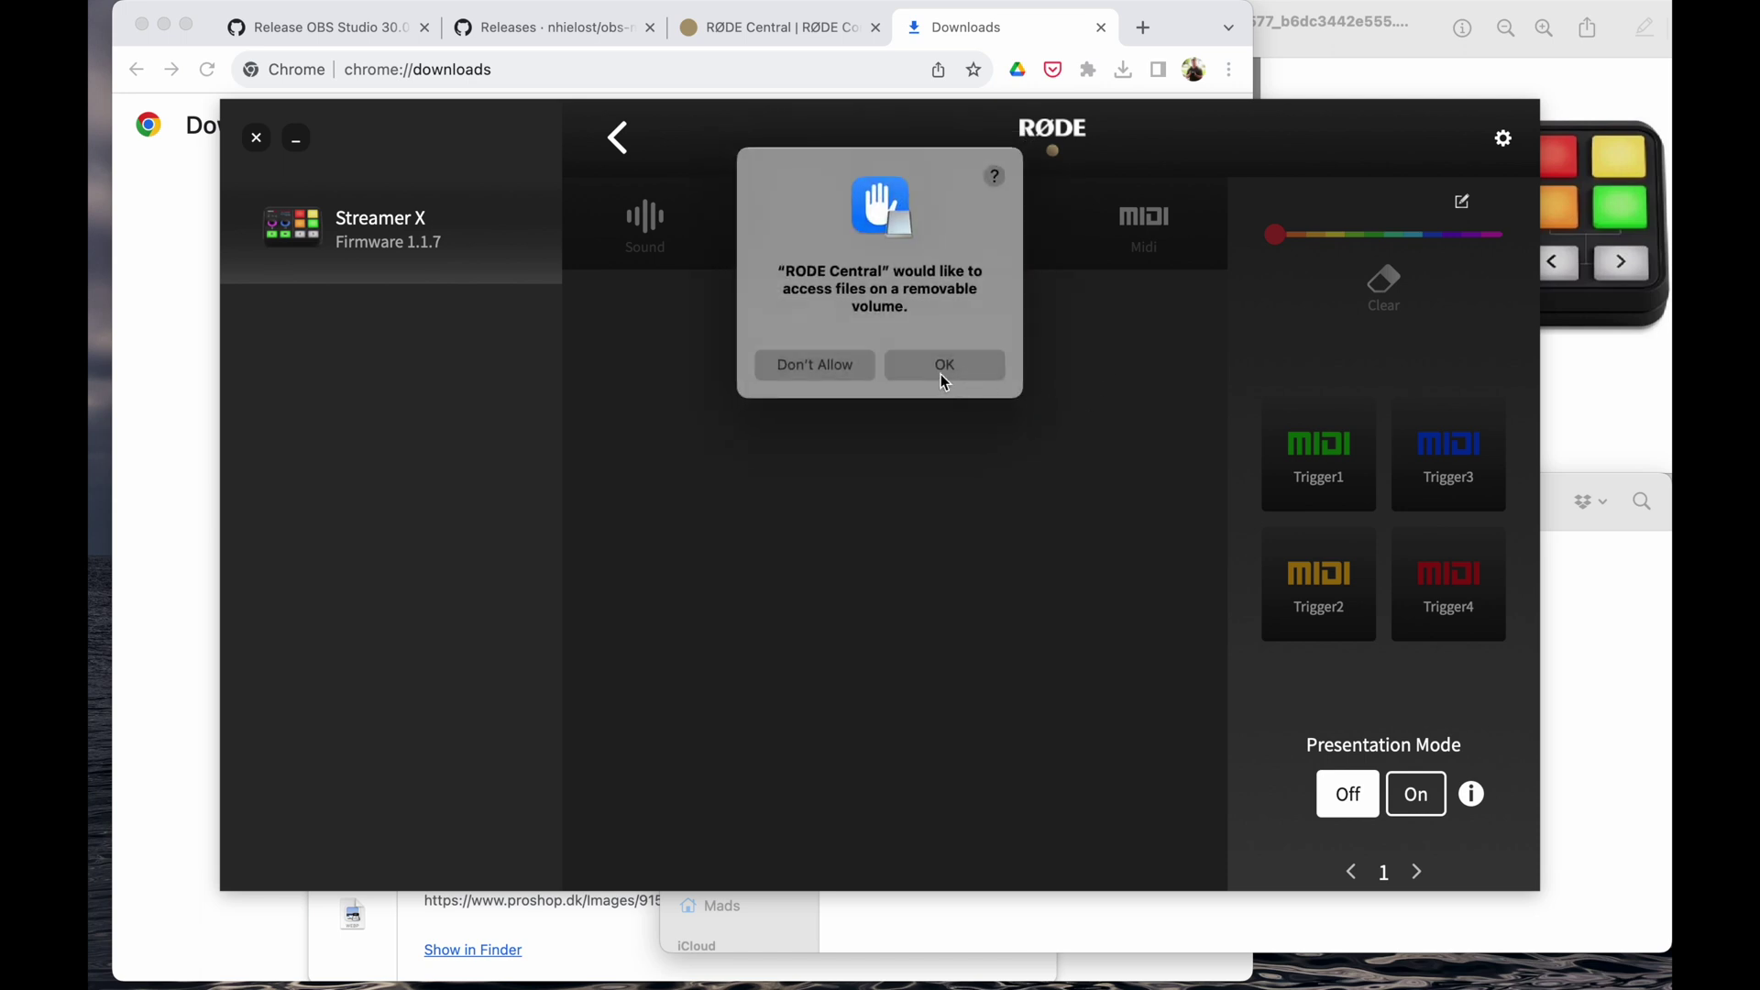
left_click(944, 376)
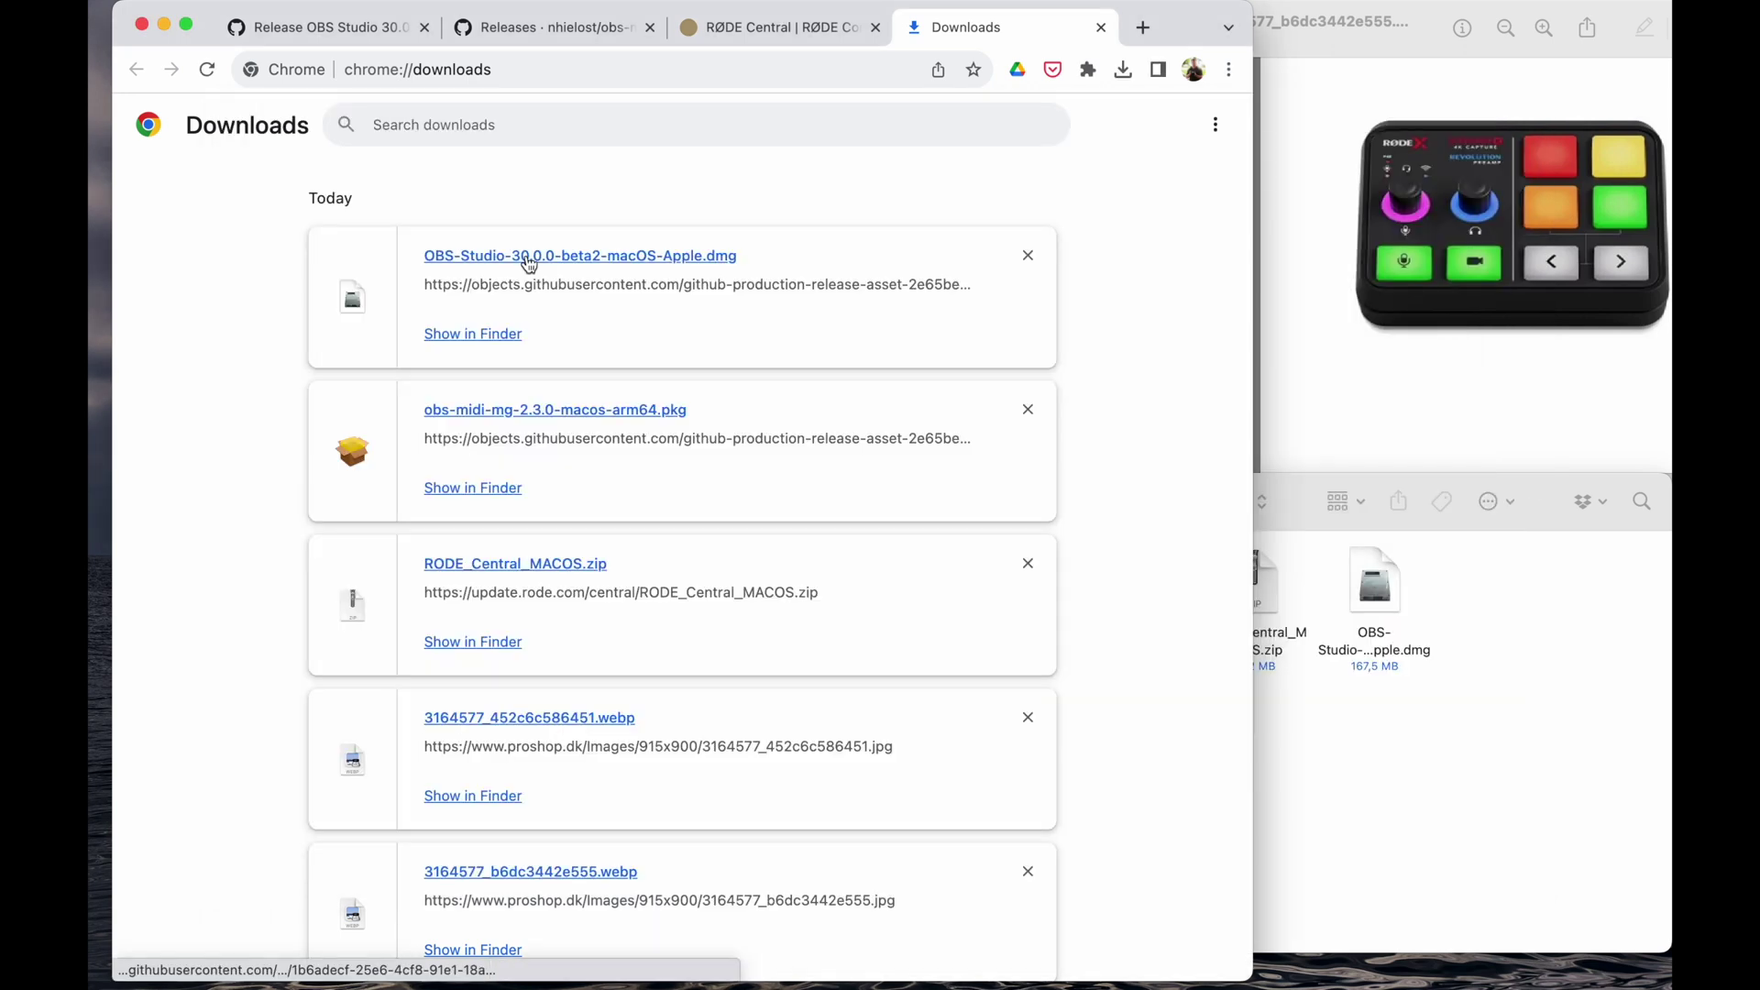
- Open the downloaded OBS Studio 30.0.0-beta2 disk image and copy OBS into the Applications folder
left_click(529, 264)
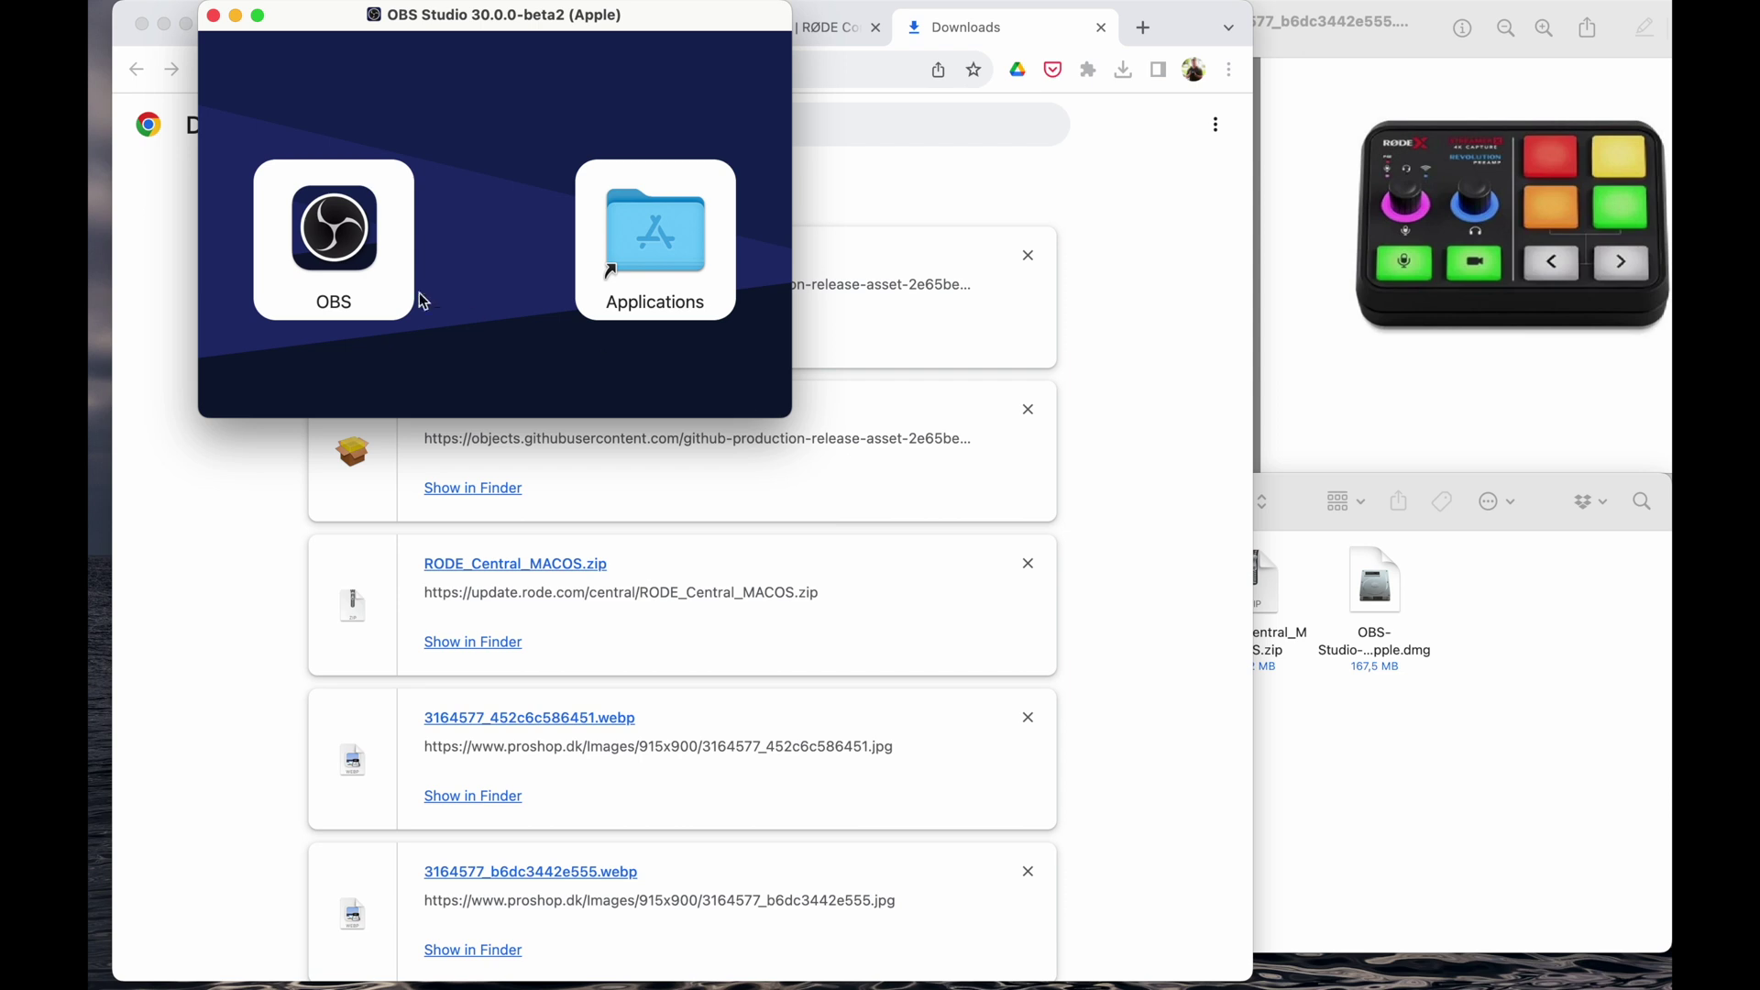
left_click_drag(344, 261, 645, 253)
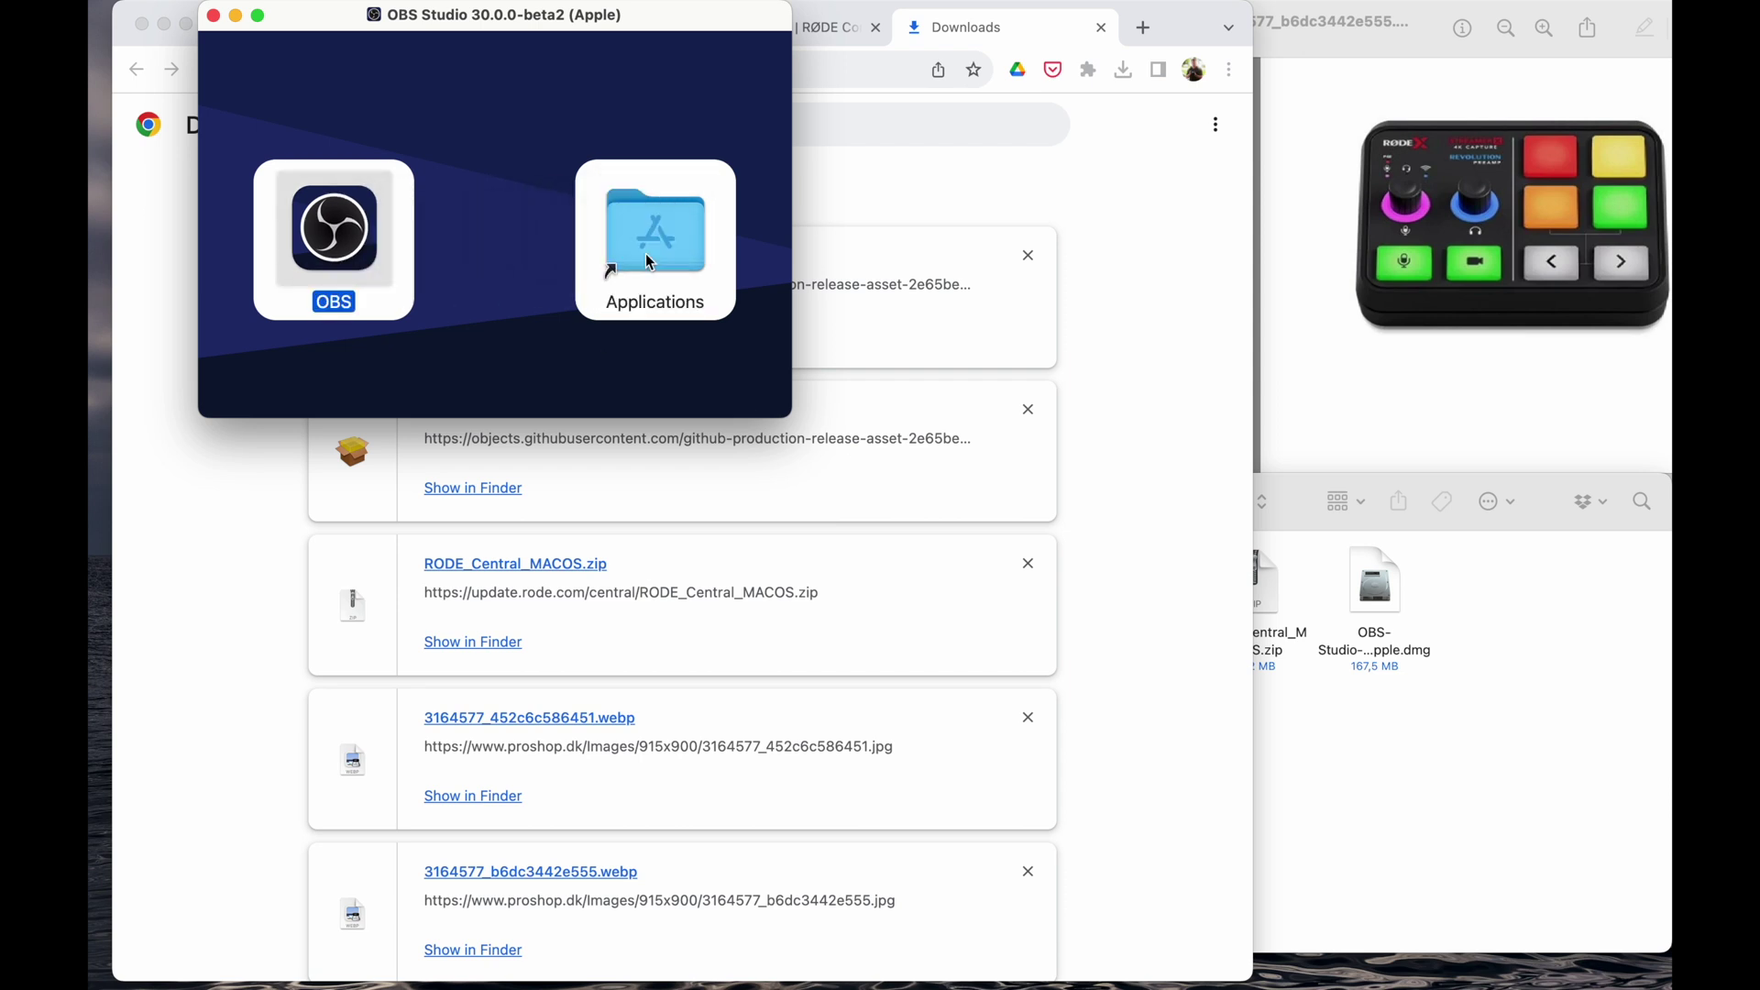
- Open the downloaded obs-midi-mg-2.3.0-macos-arm64.pkg and override its block in the Privacy & Security settings so it opens anyway
left_click(514, 411)
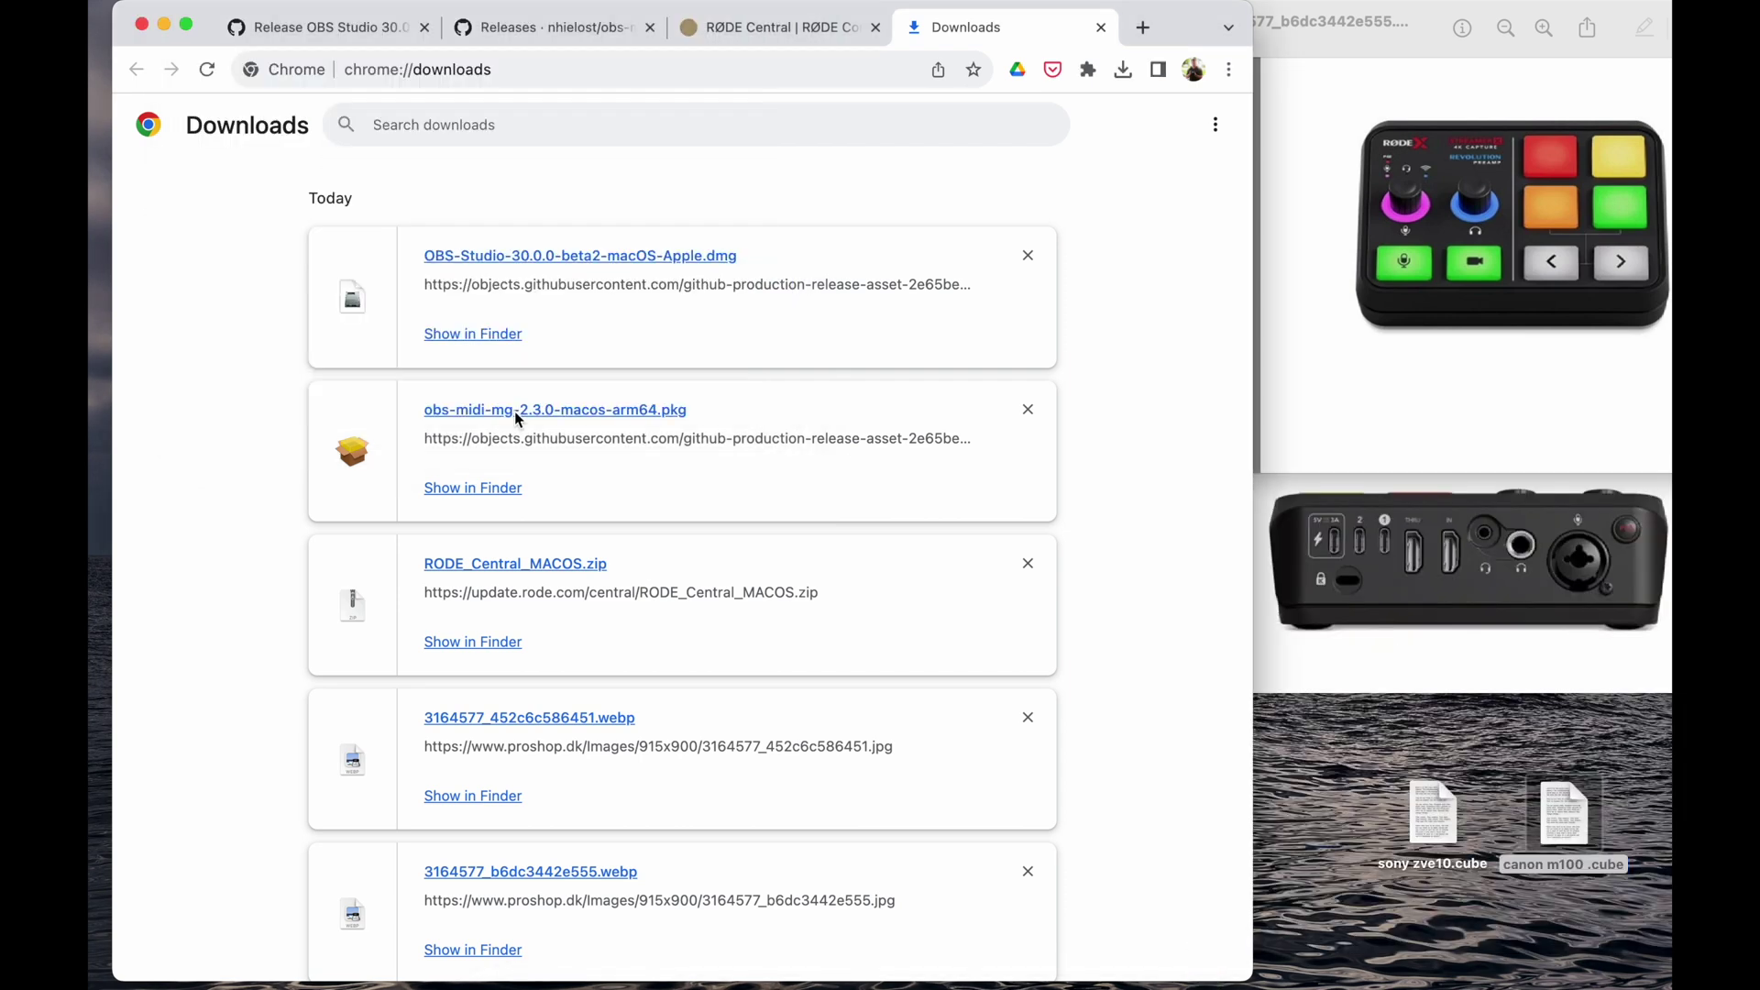
key("Return")
left_click(118, 14)
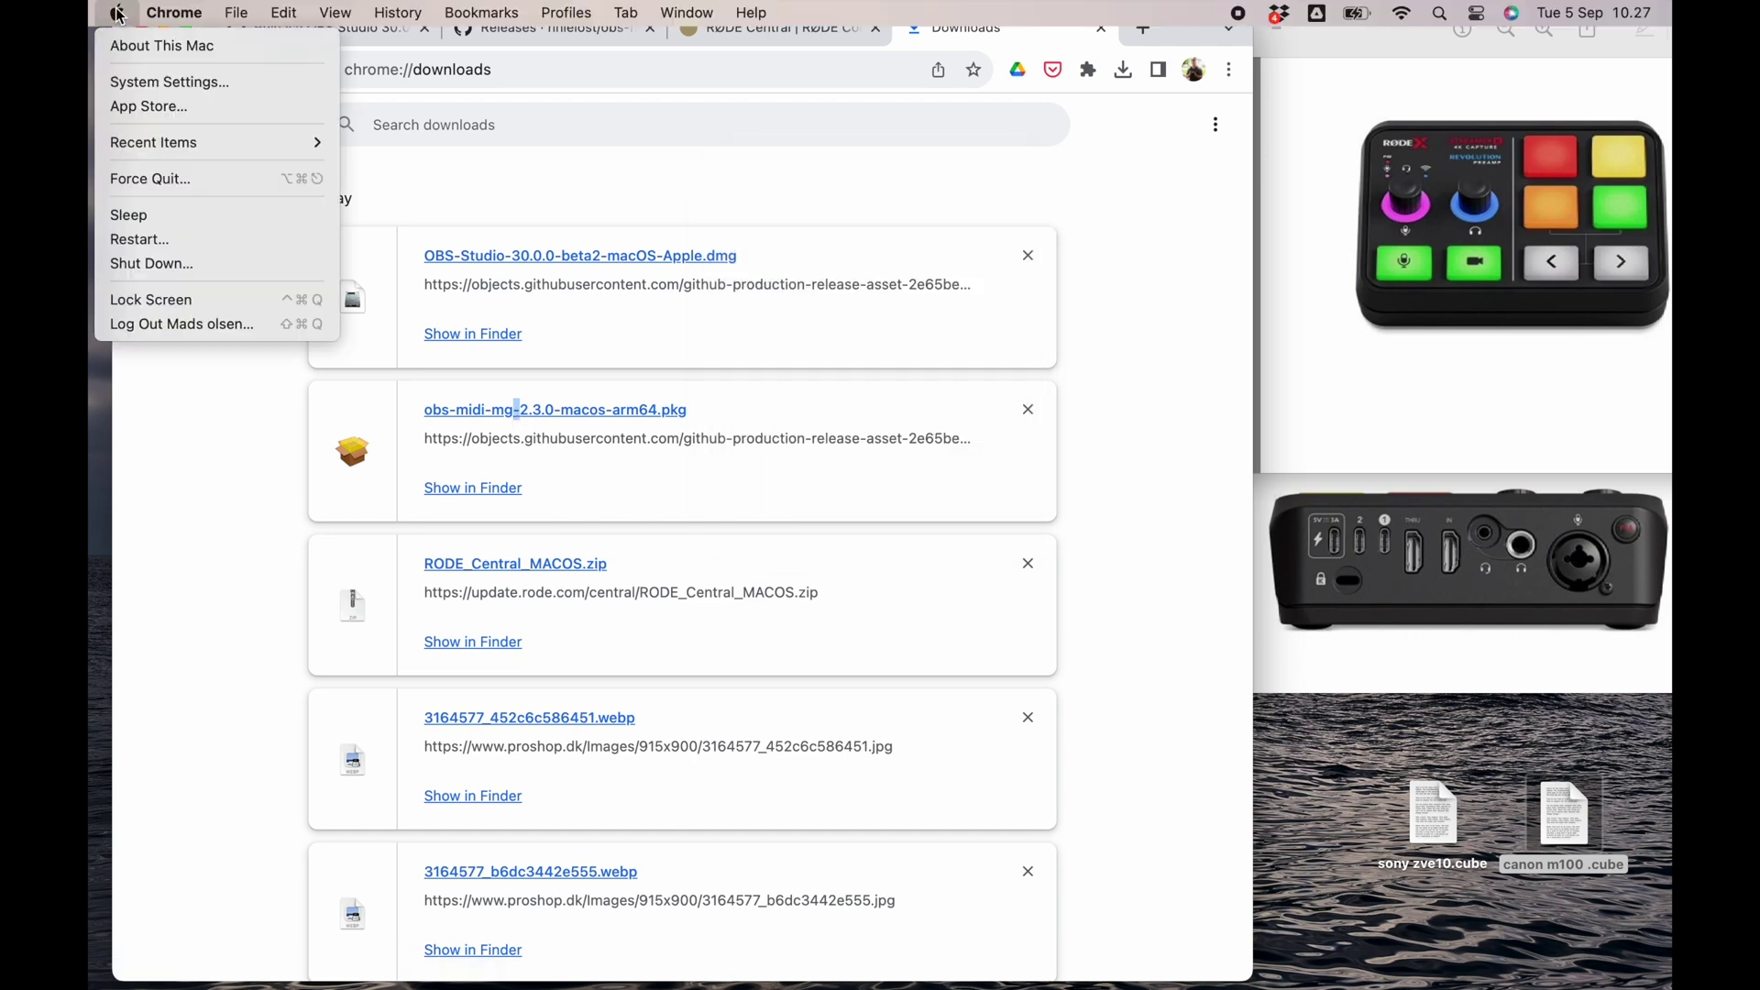
left_click(148, 82)
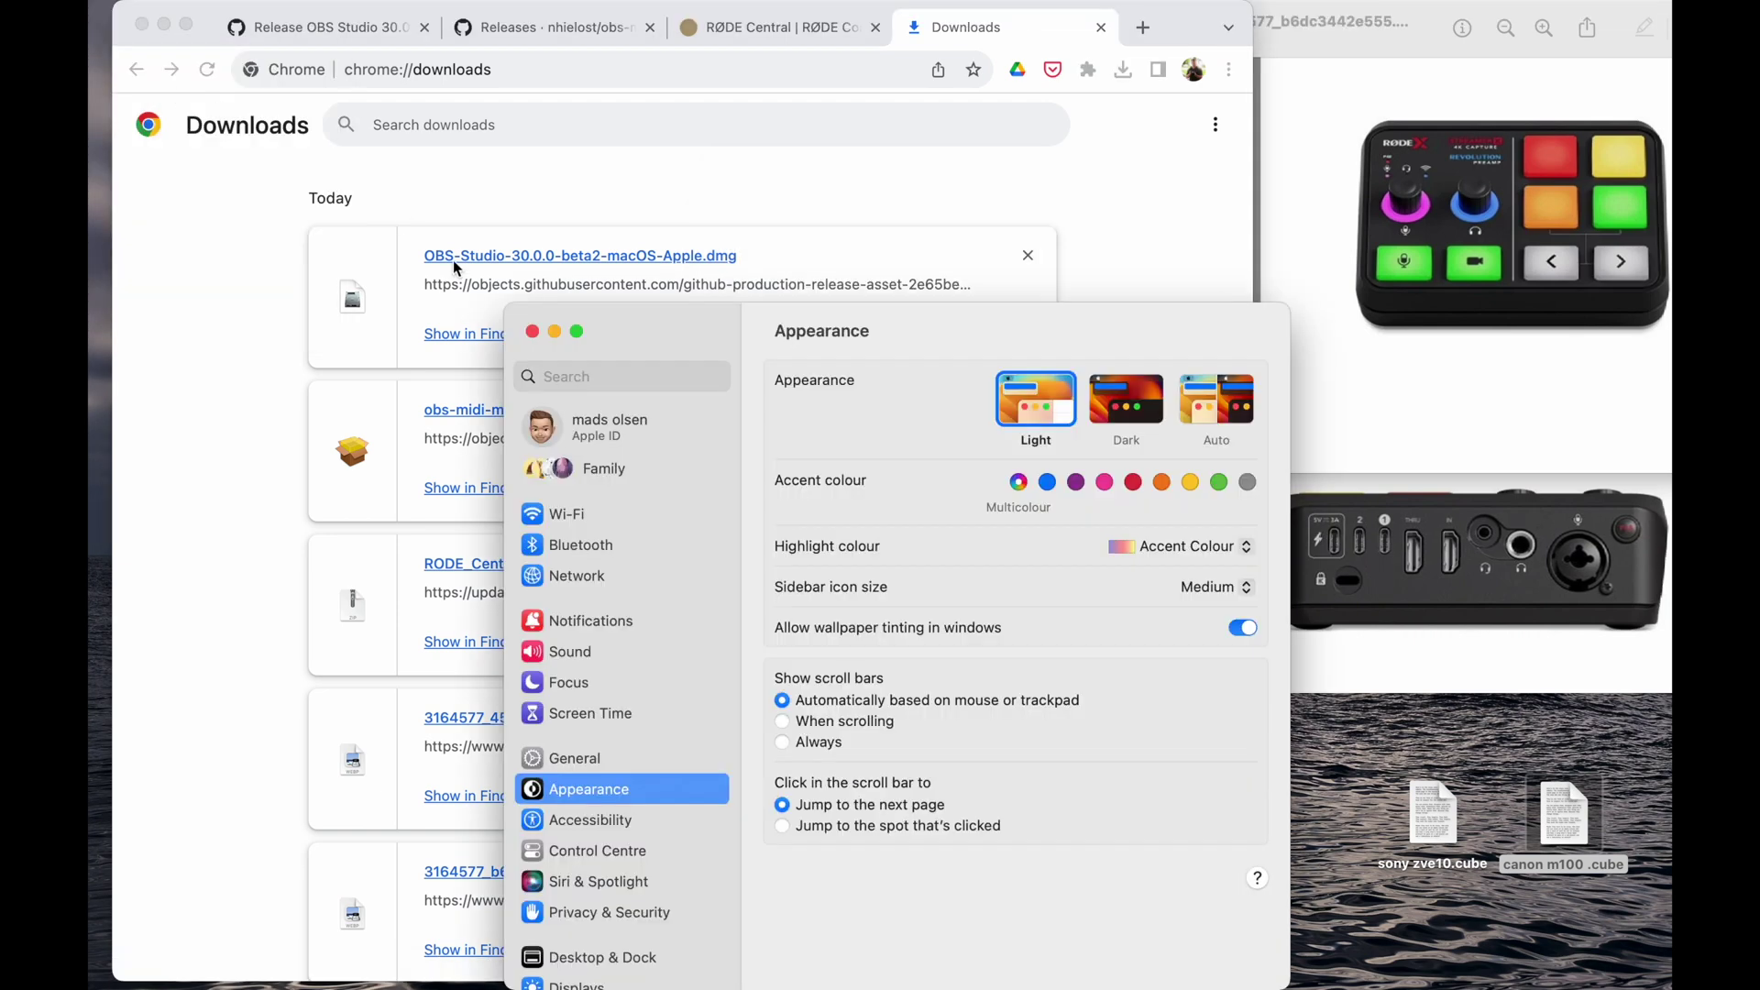
scroll(676, 618, "down", 4)
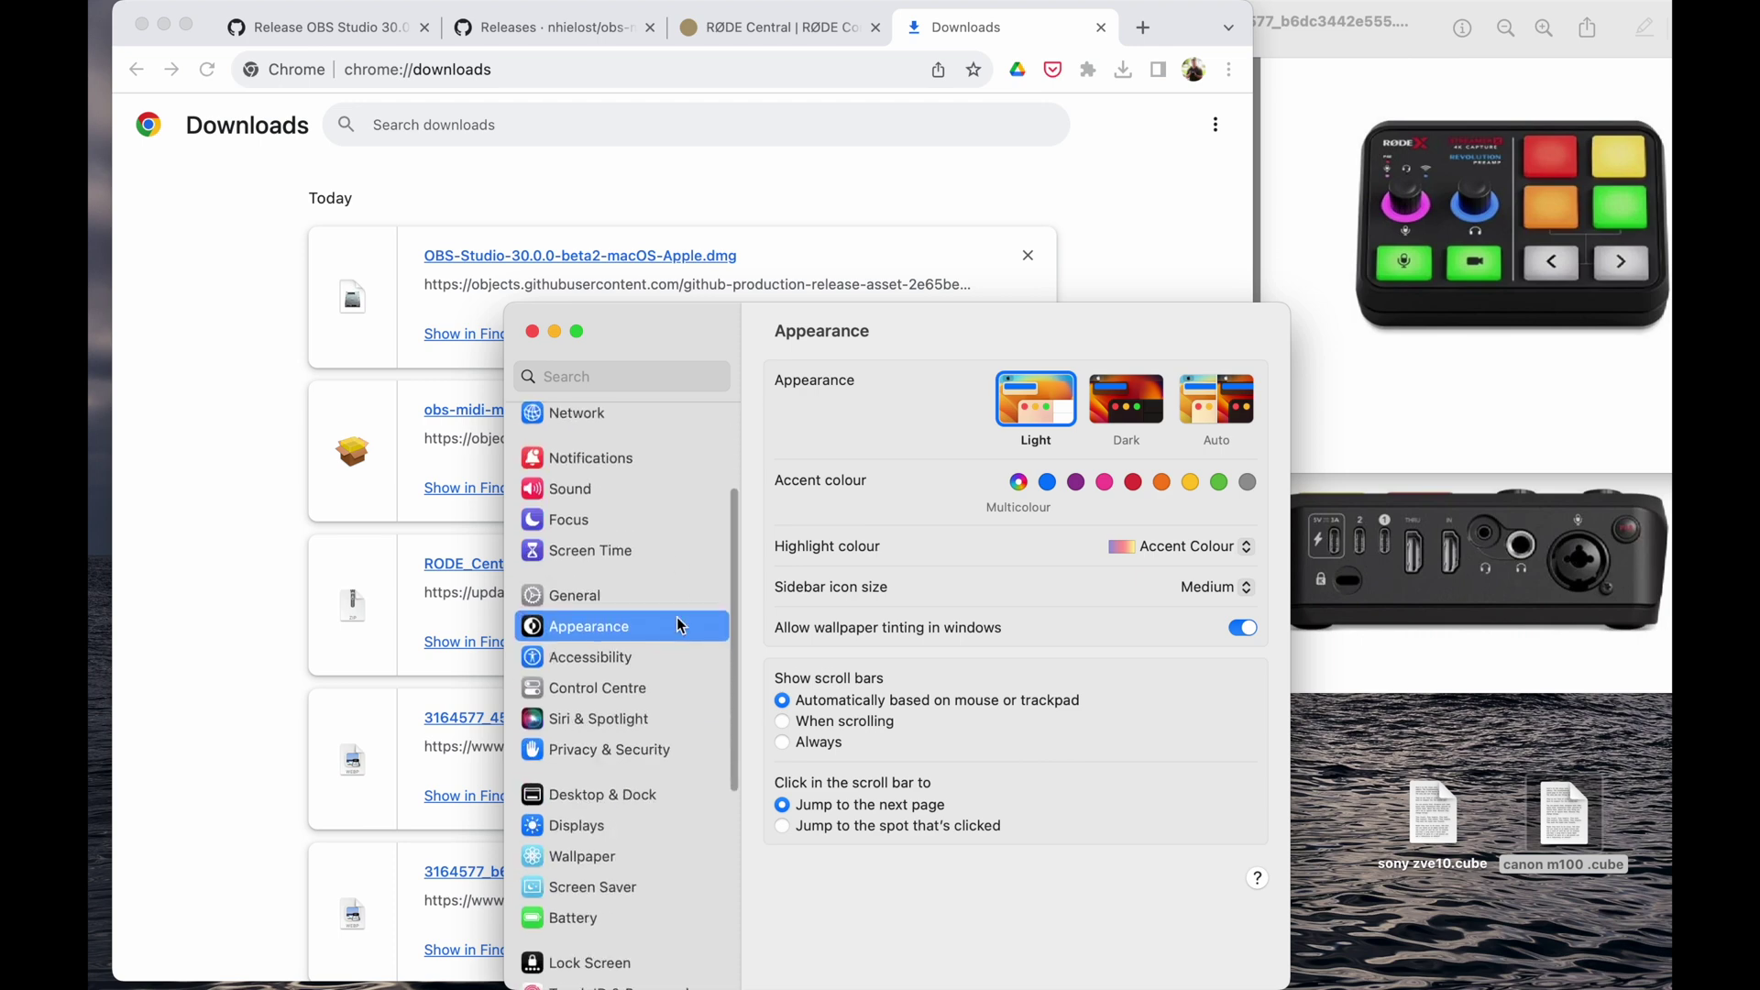
left_click(619, 751)
scroll(932, 754, "down", 15)
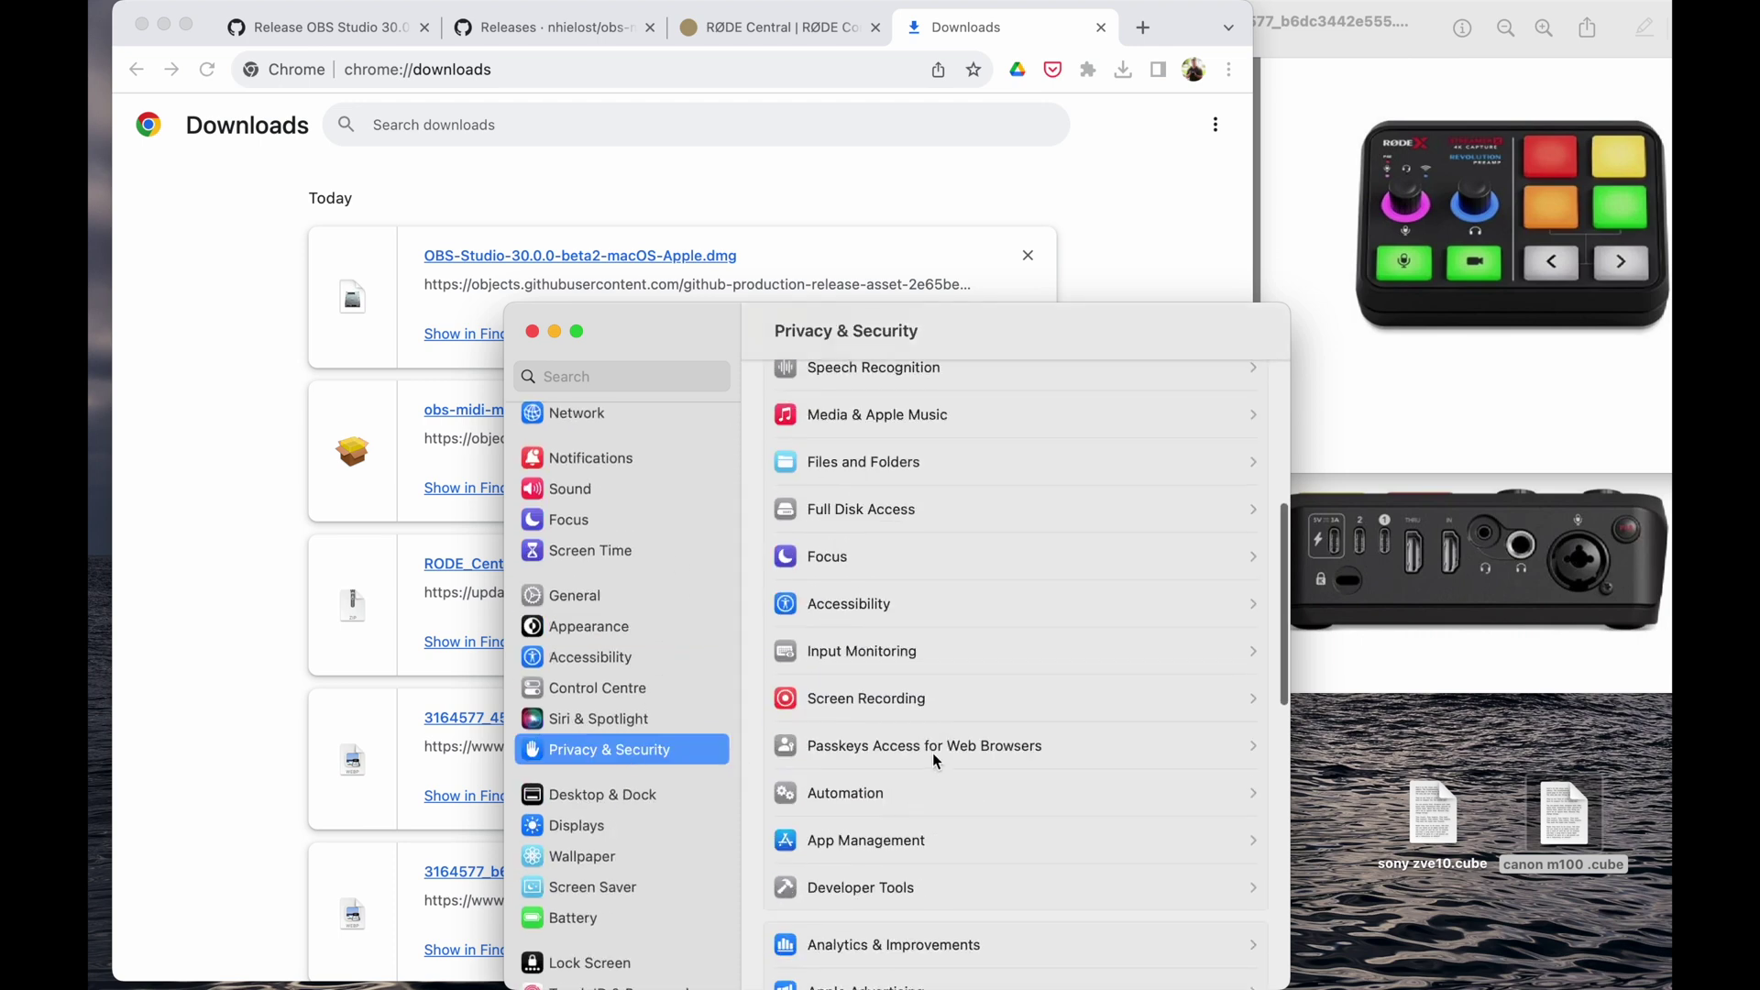
scroll(935, 755, "up", 6)
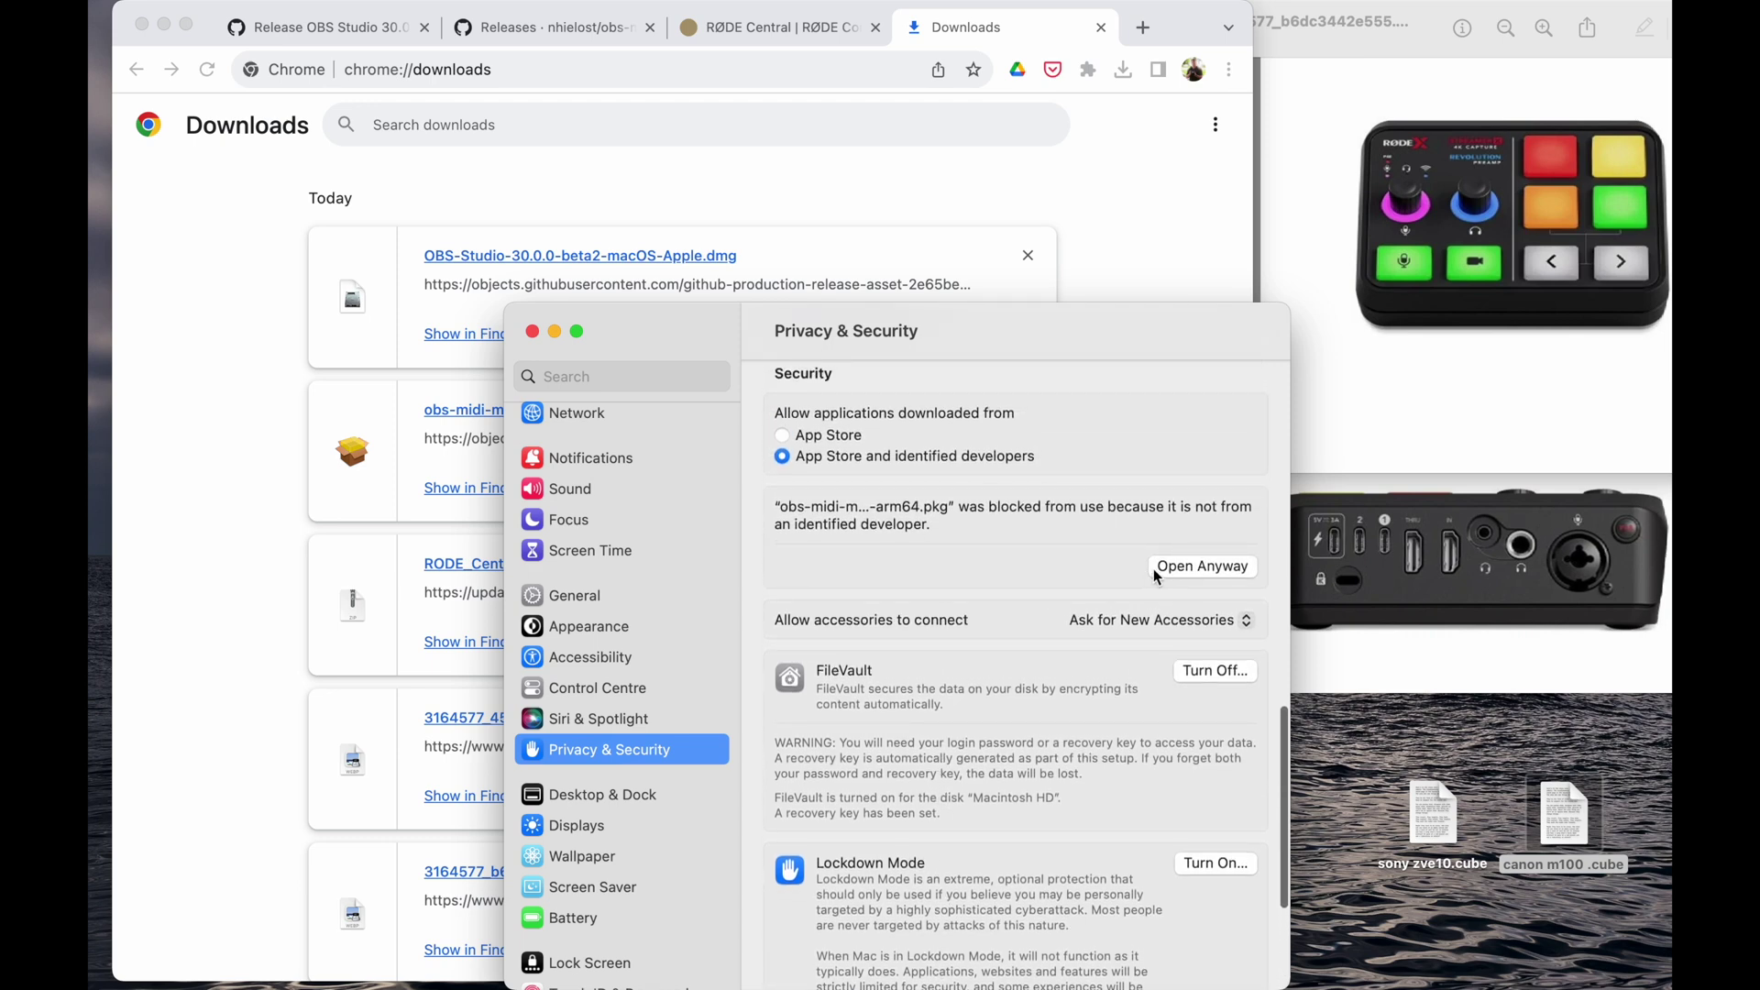
scroll(1175, 567, "up", 3)
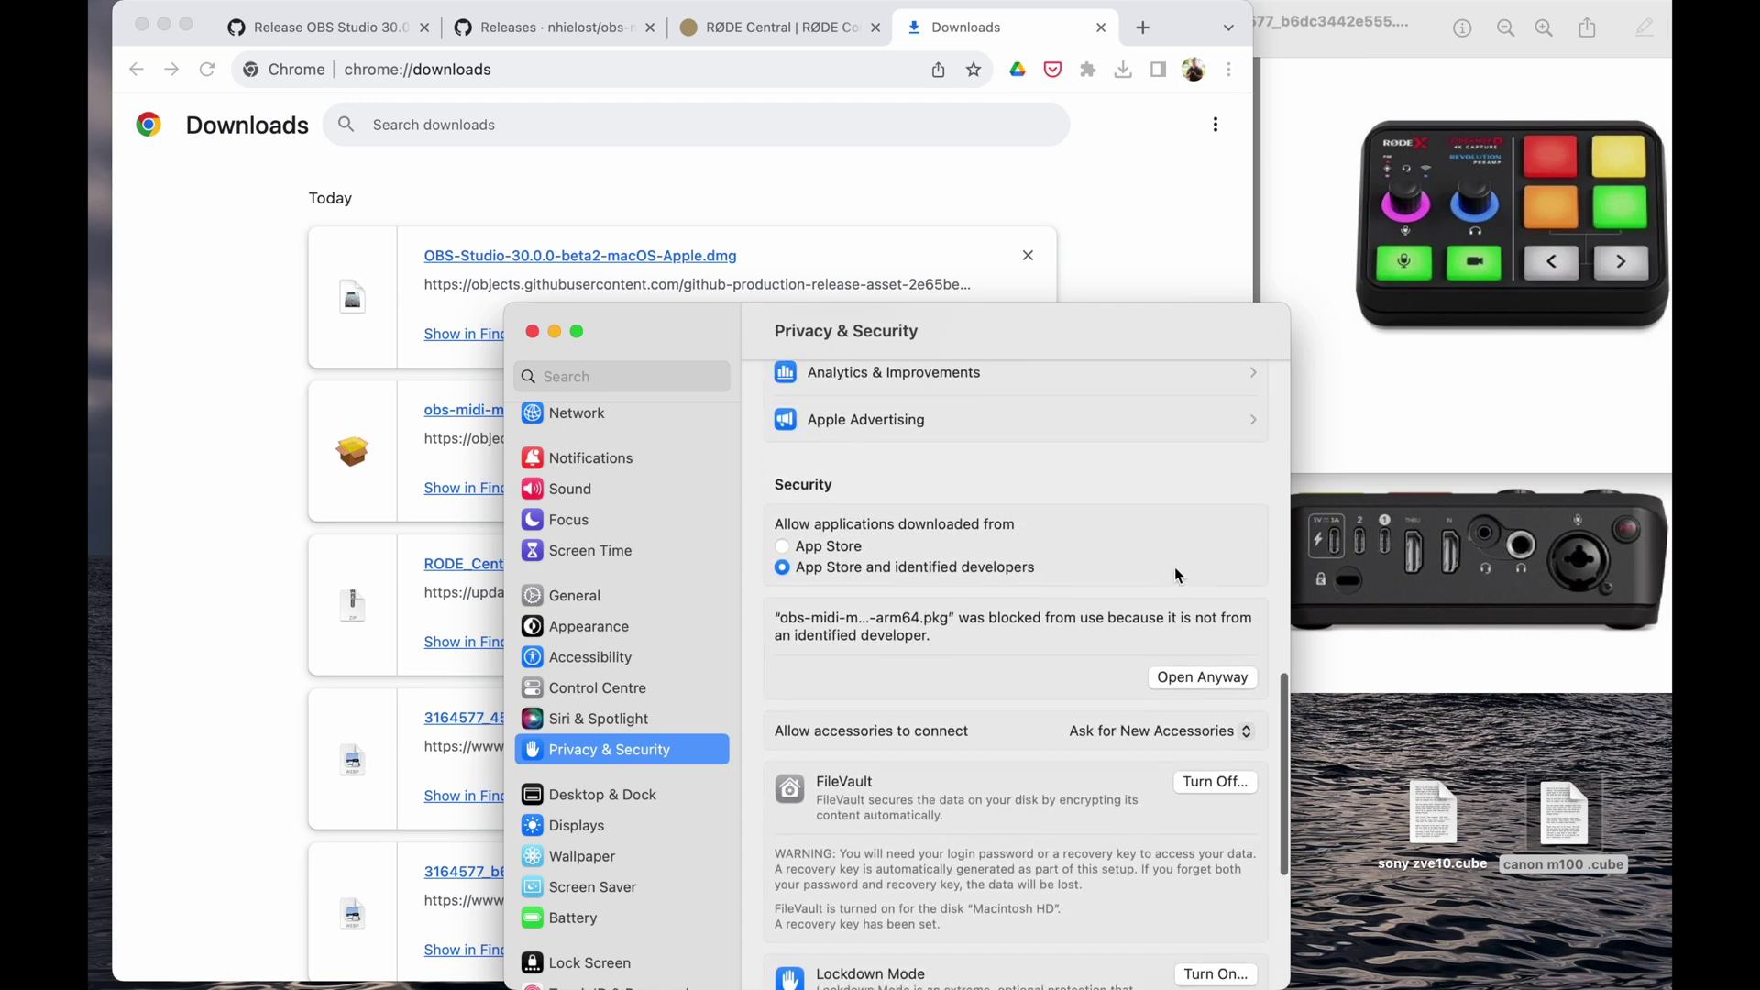
left_click(1190, 643)
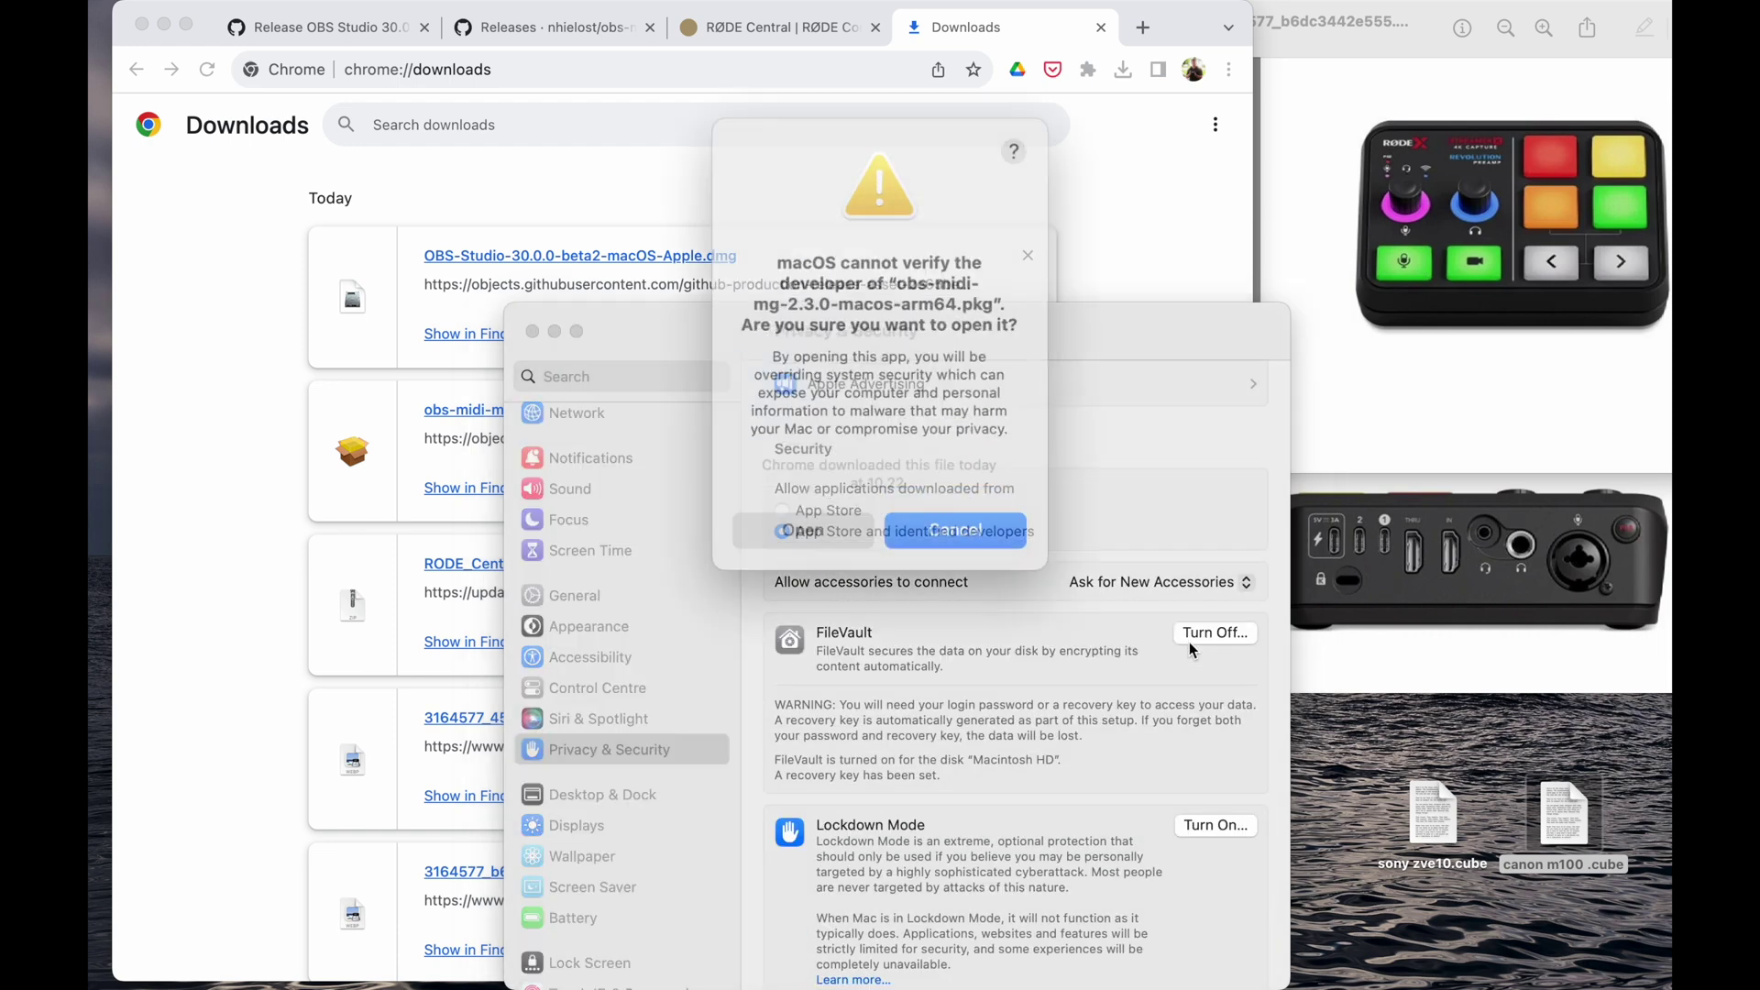
- Confirm opening the unverified obs-midi-mg package and run its standard installation on Macintosh HD
left_click(836, 501)
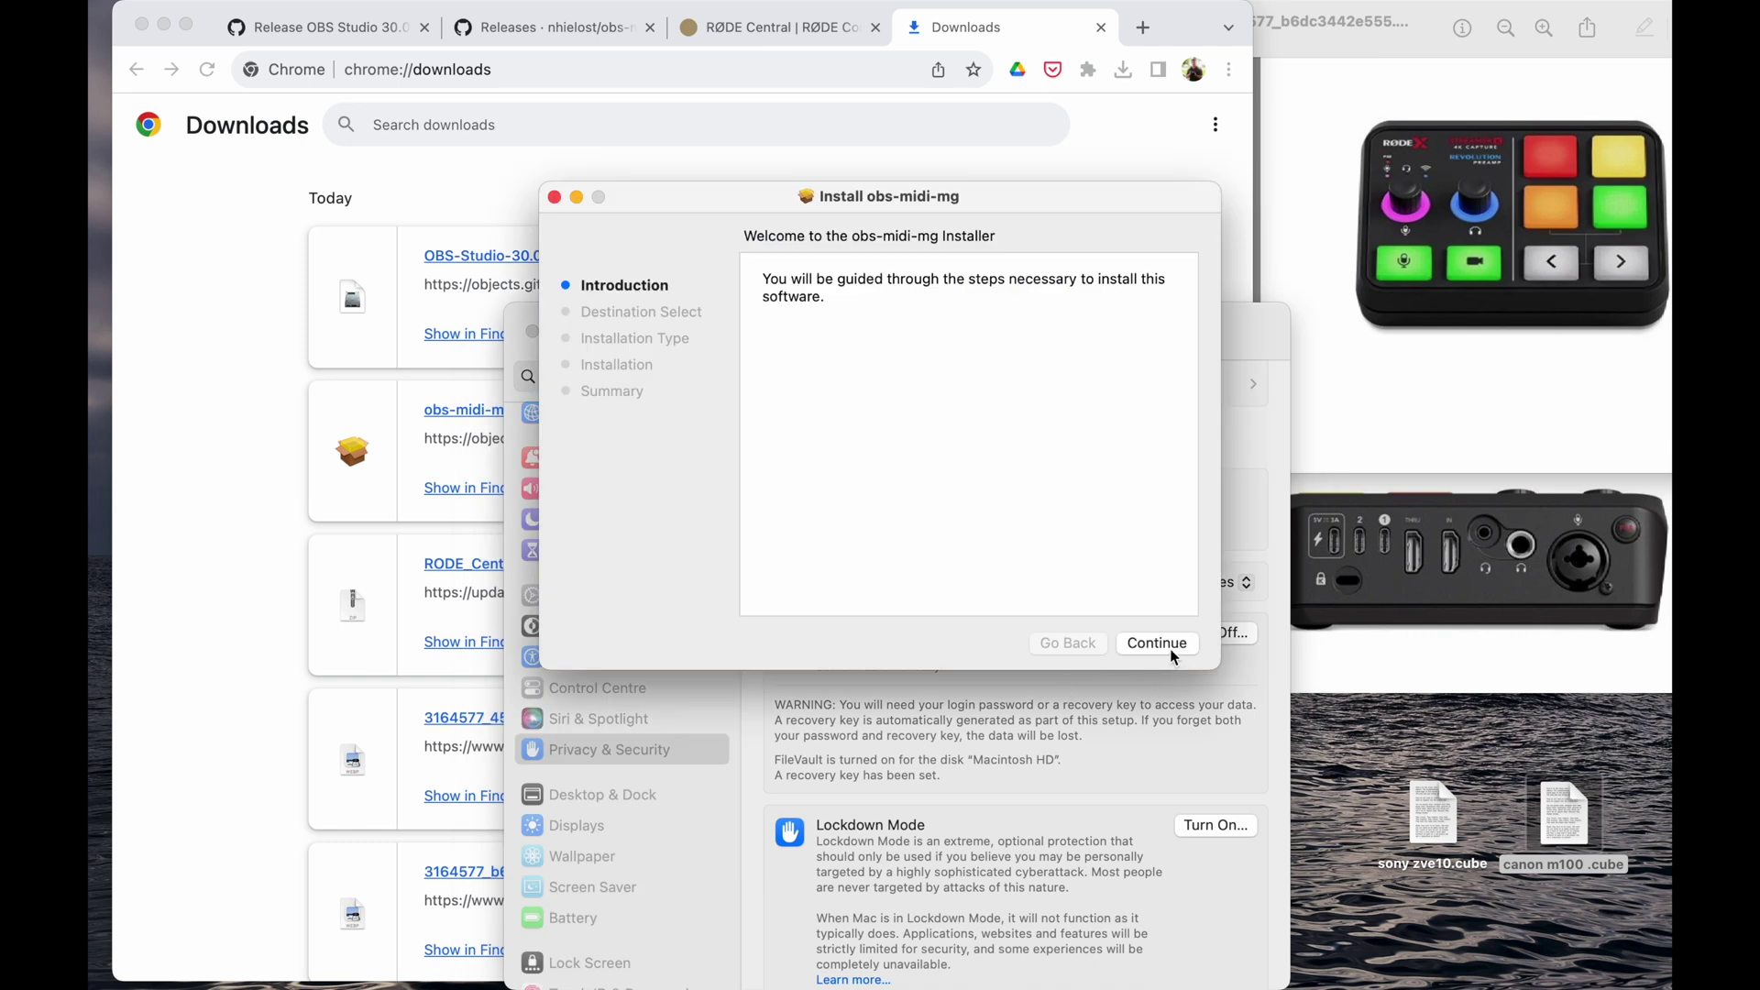
left_click(1157, 643)
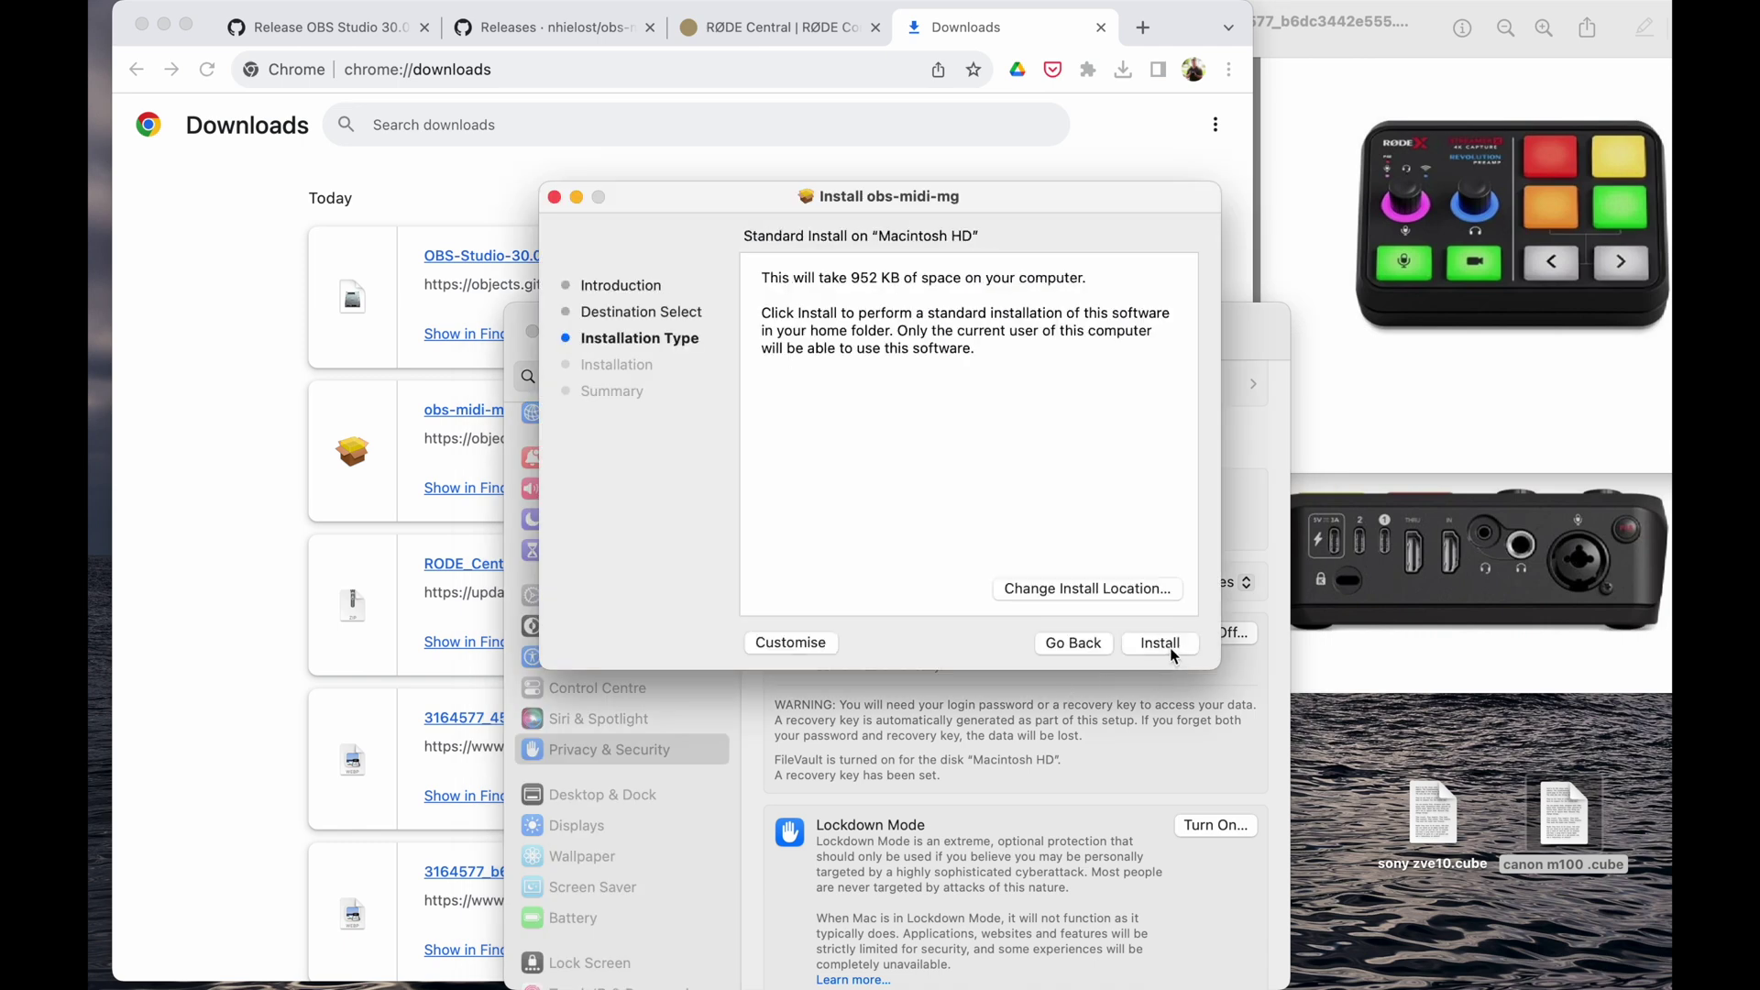
left_click(1160, 644)
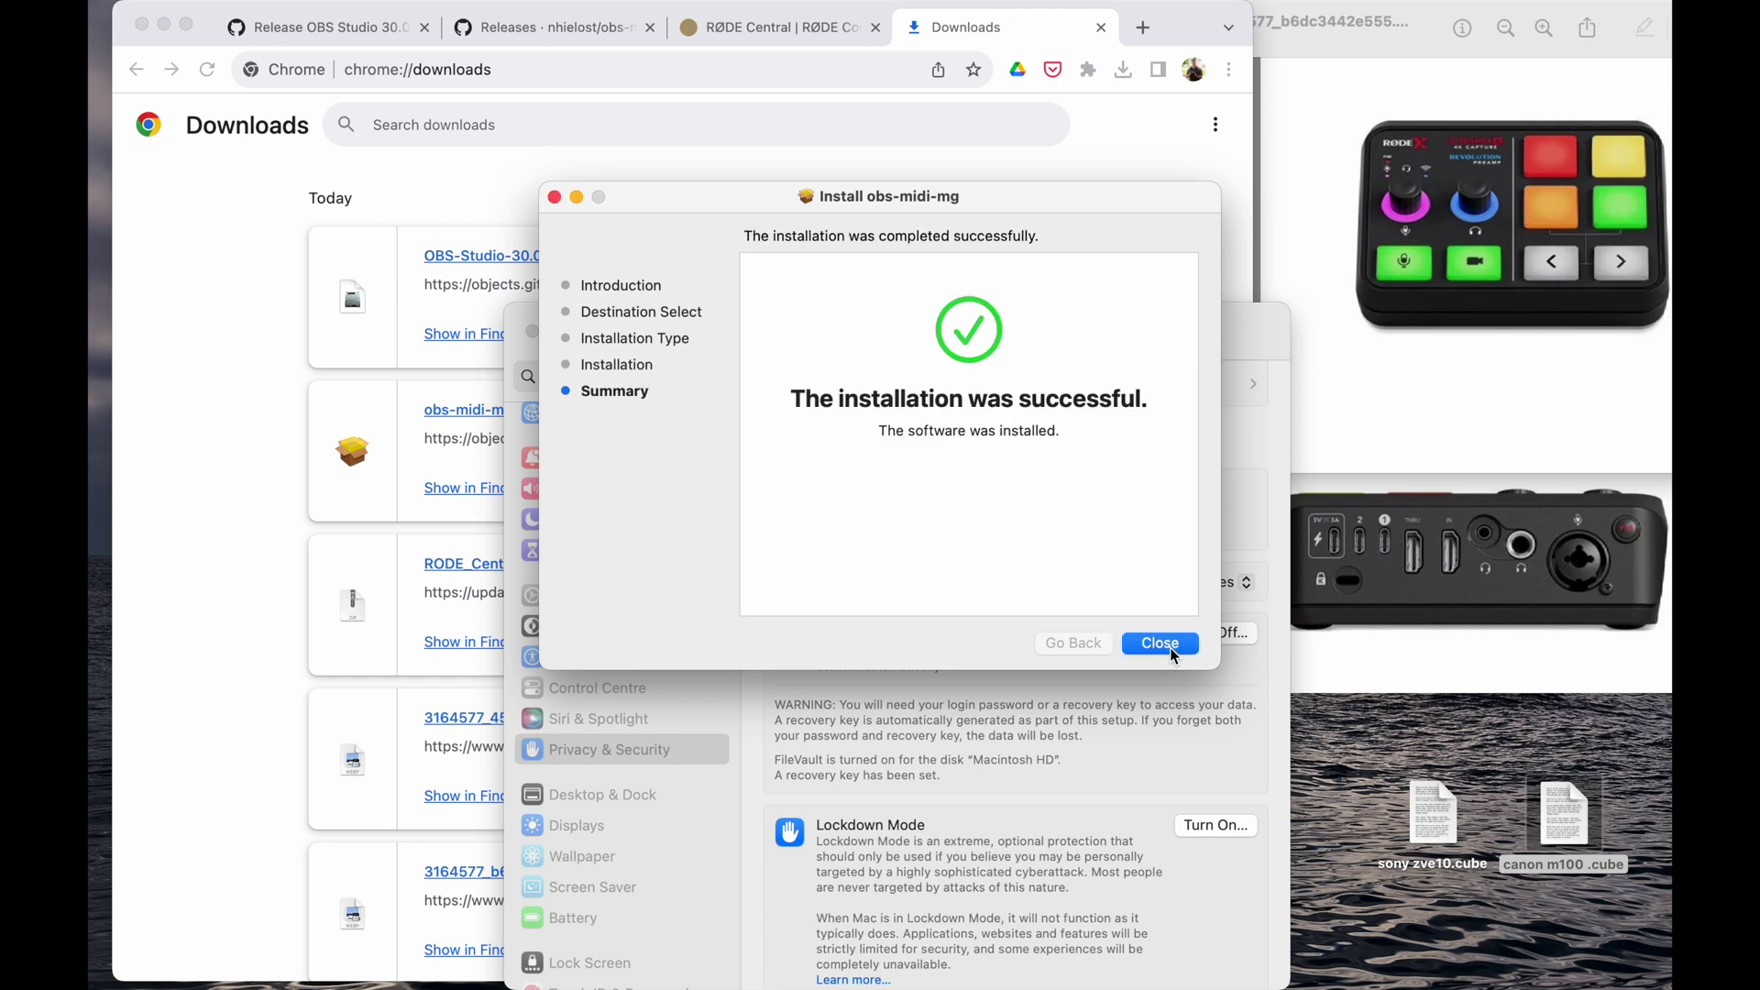
- Launch OBS from the Applications folder and confirm opening the app downloaded from the internet
mouse_move(958, 983)
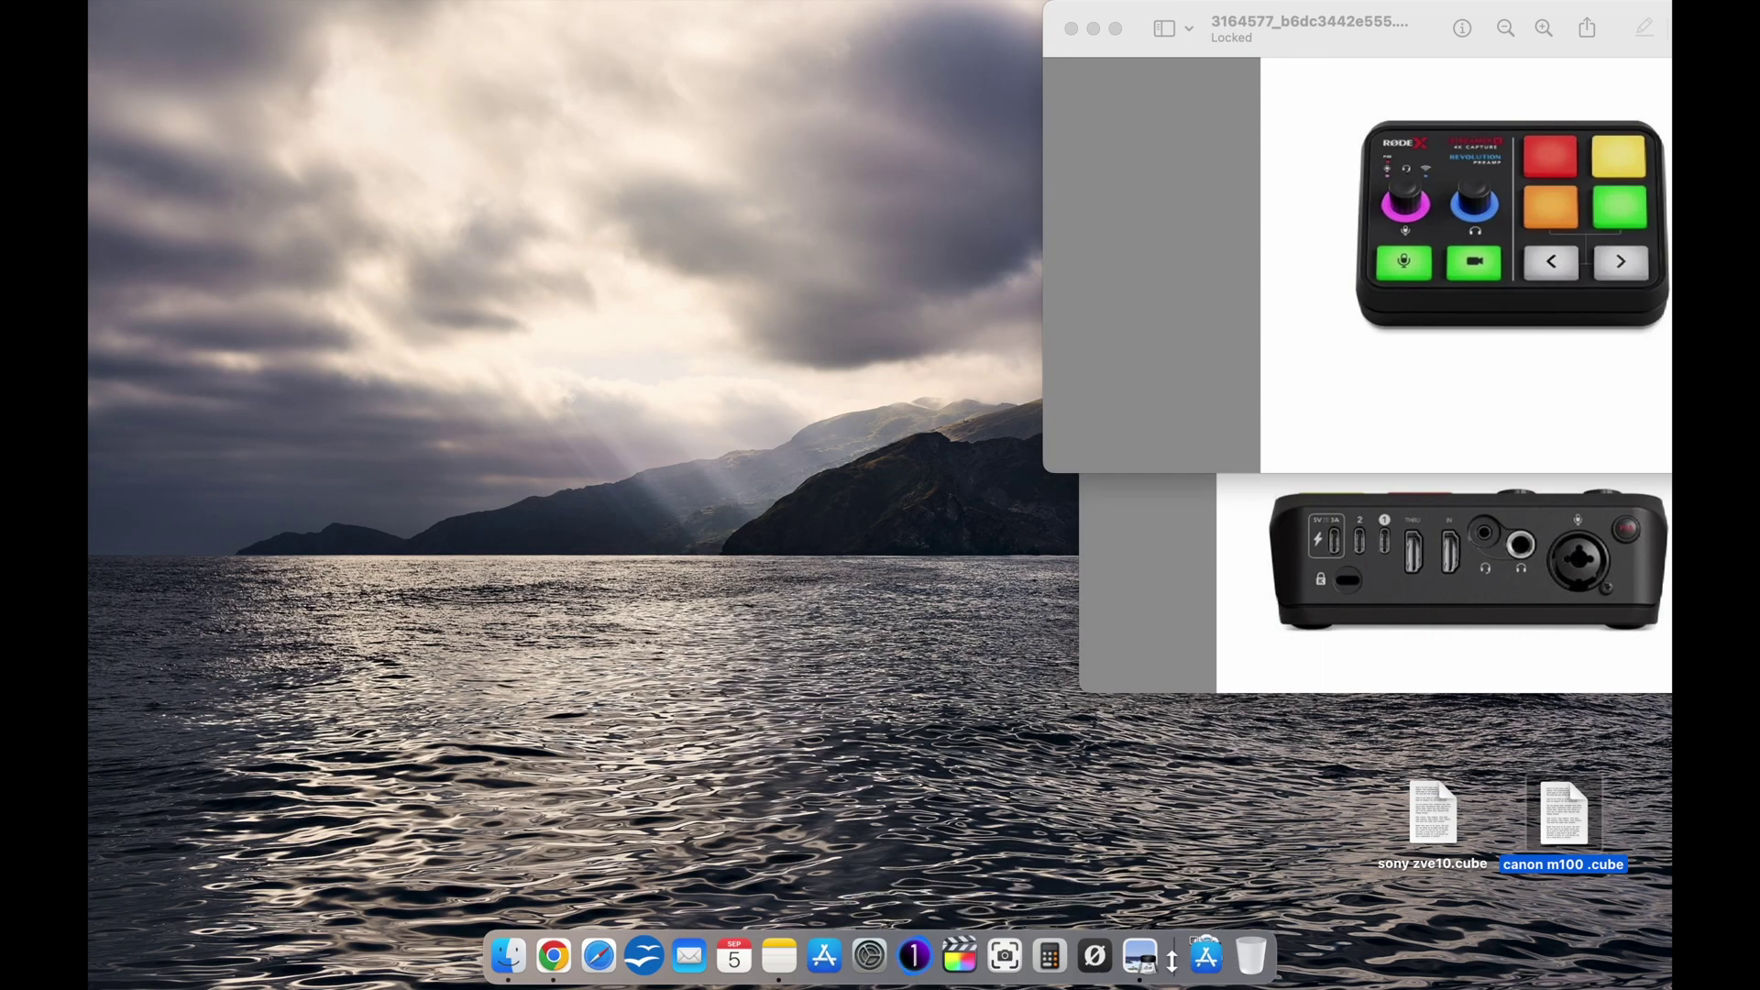
left_click(1206, 956)
scroll(1225, 684, "down", 1)
scroll(1225, 684, "down", 5)
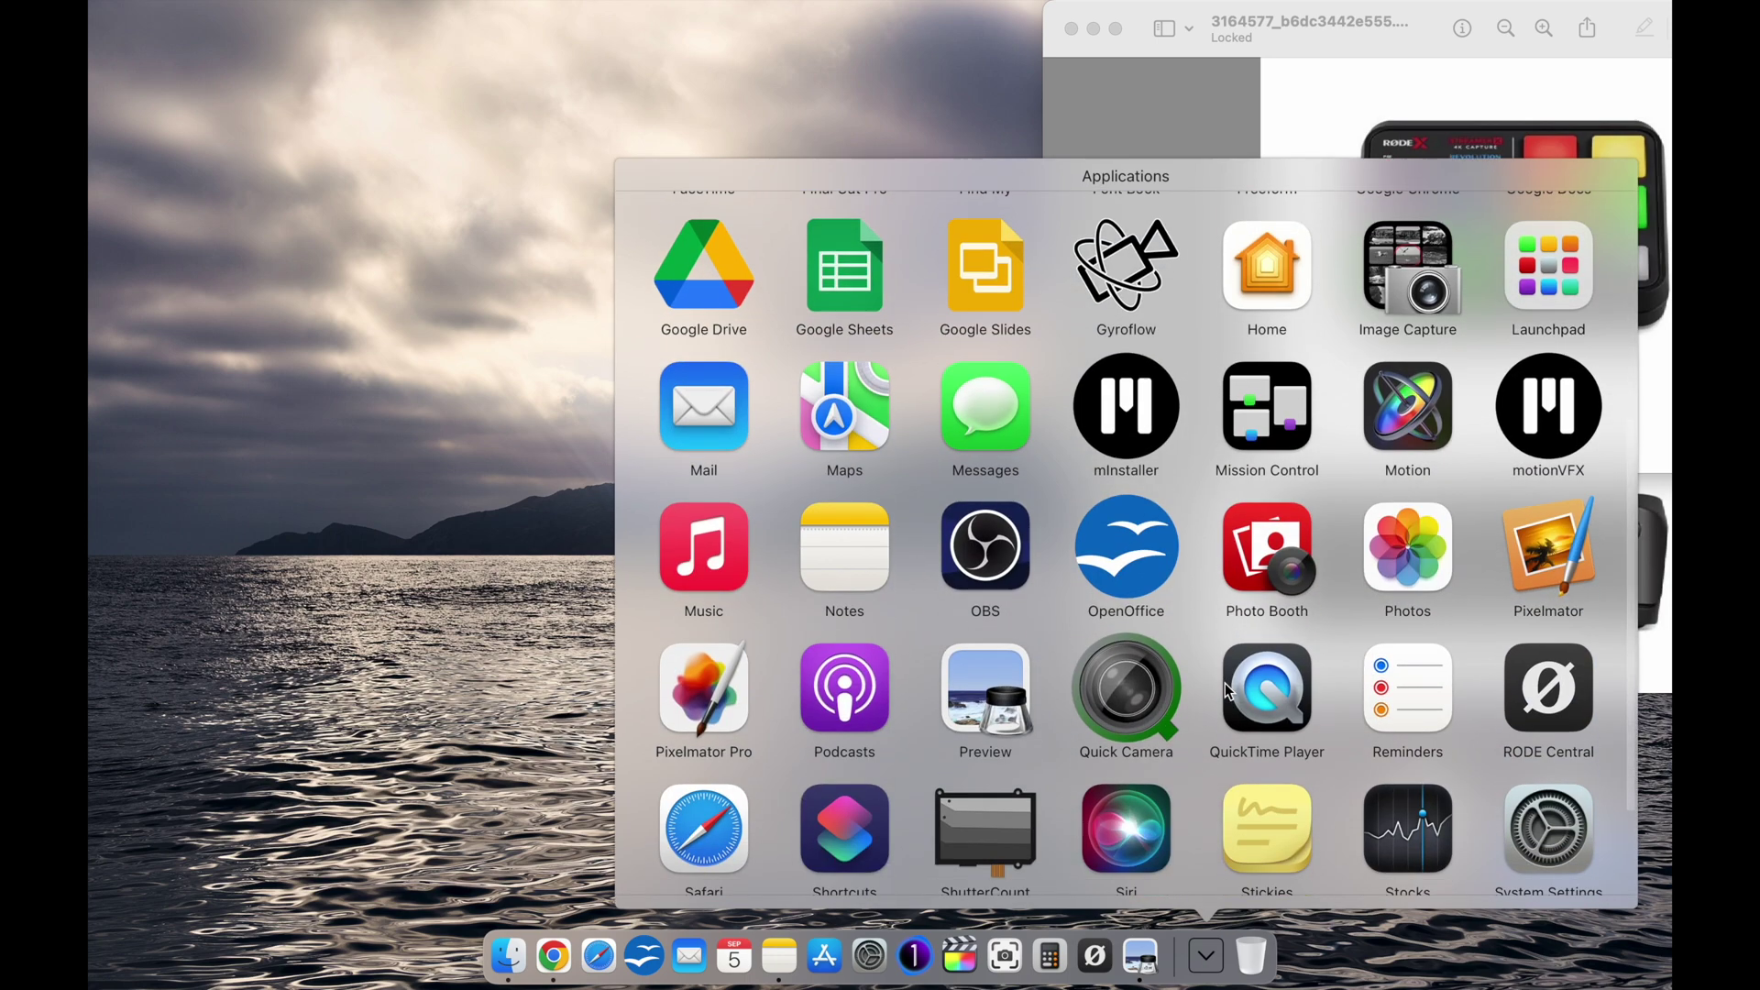
scroll(1225, 684, "up", 2)
scroll(1225, 690, "up", 2)
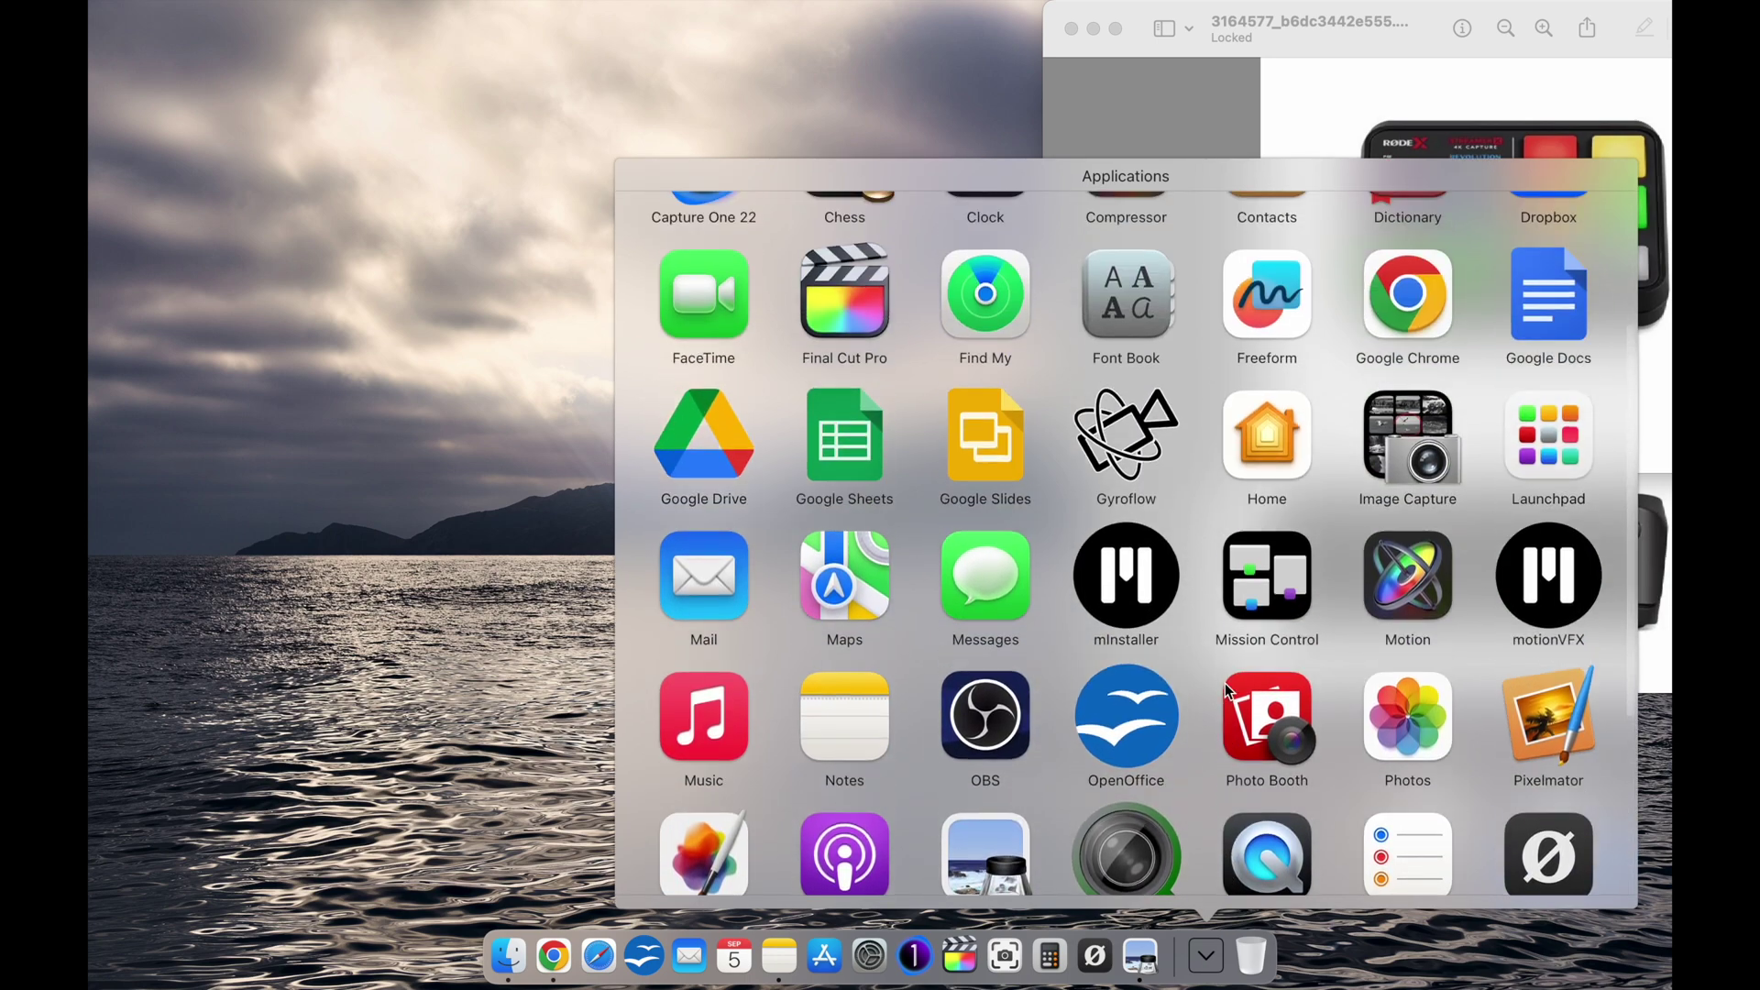
scroll(1226, 689, "up", 1)
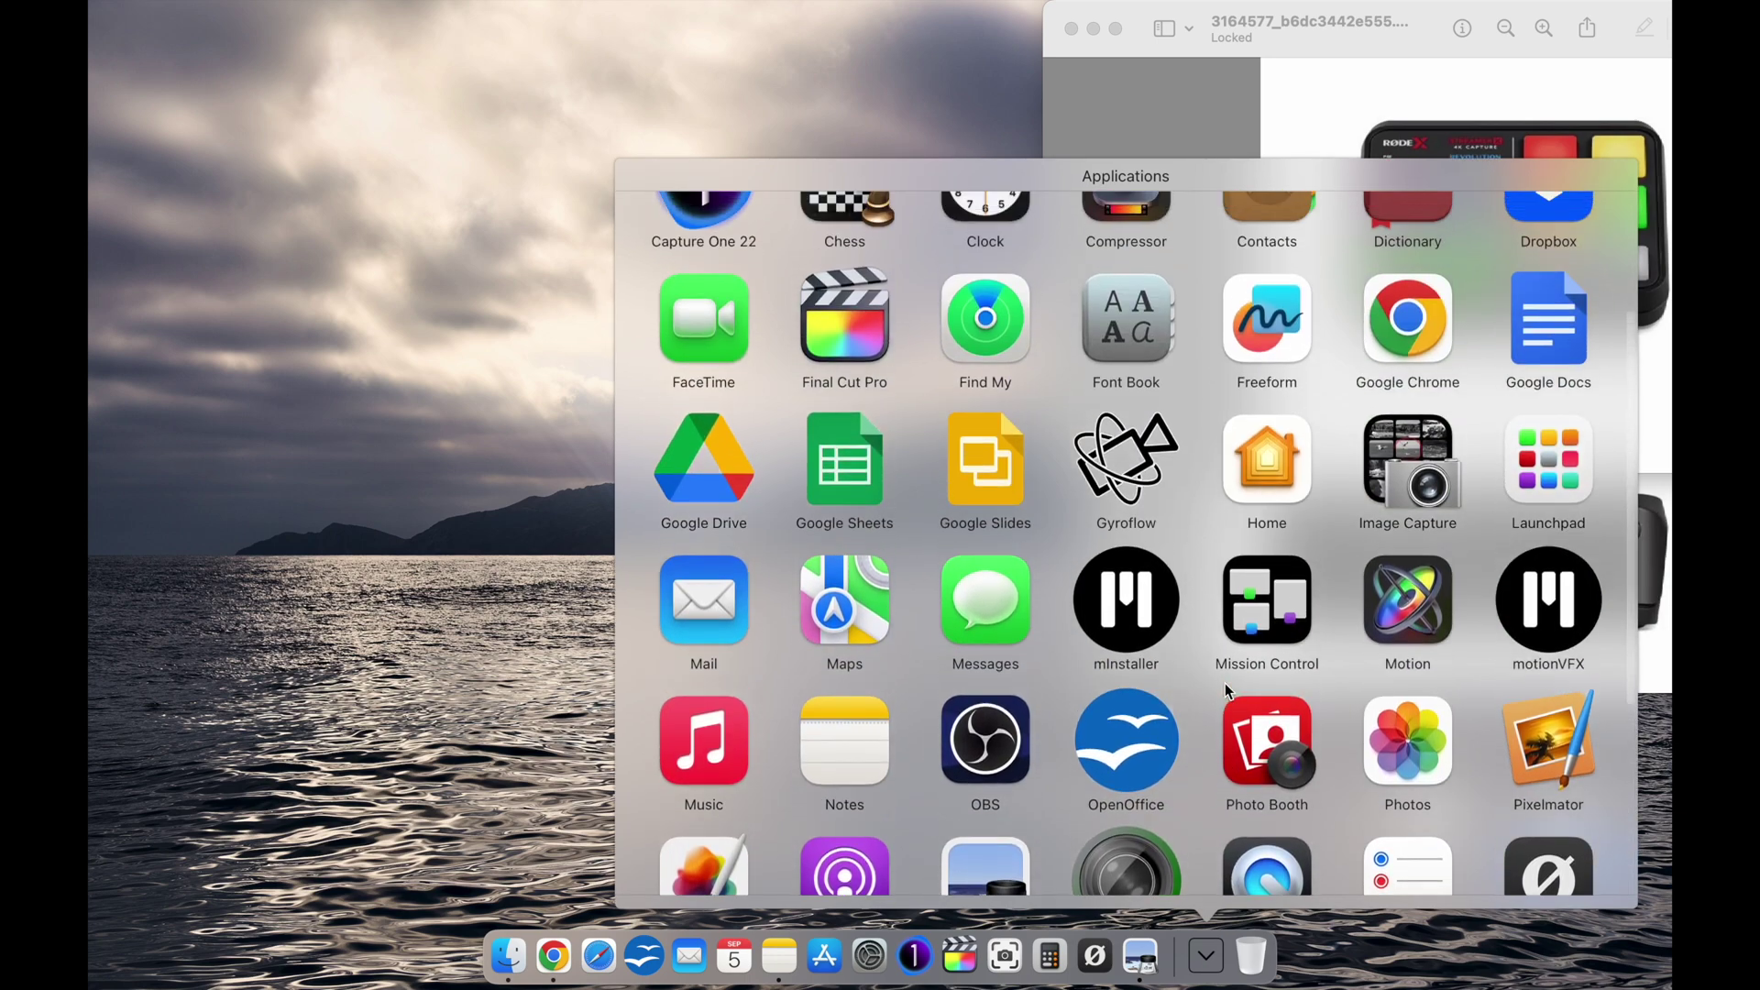
left_click(985, 743)
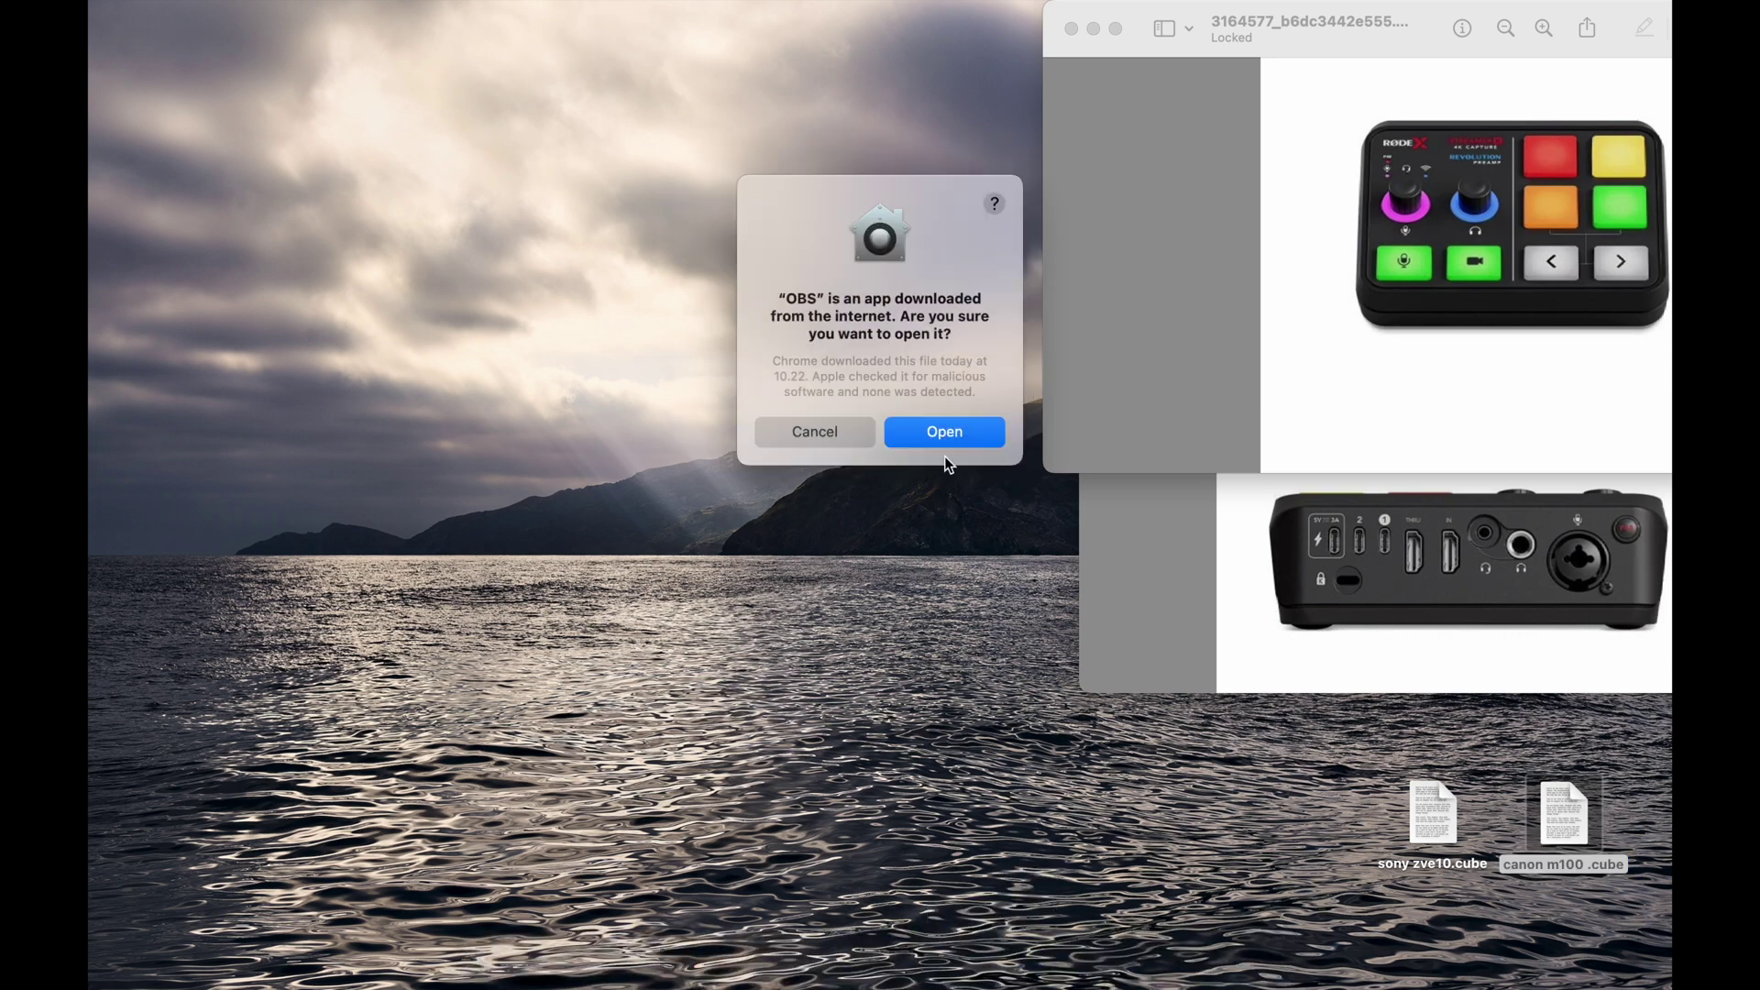
left_click(947, 440)
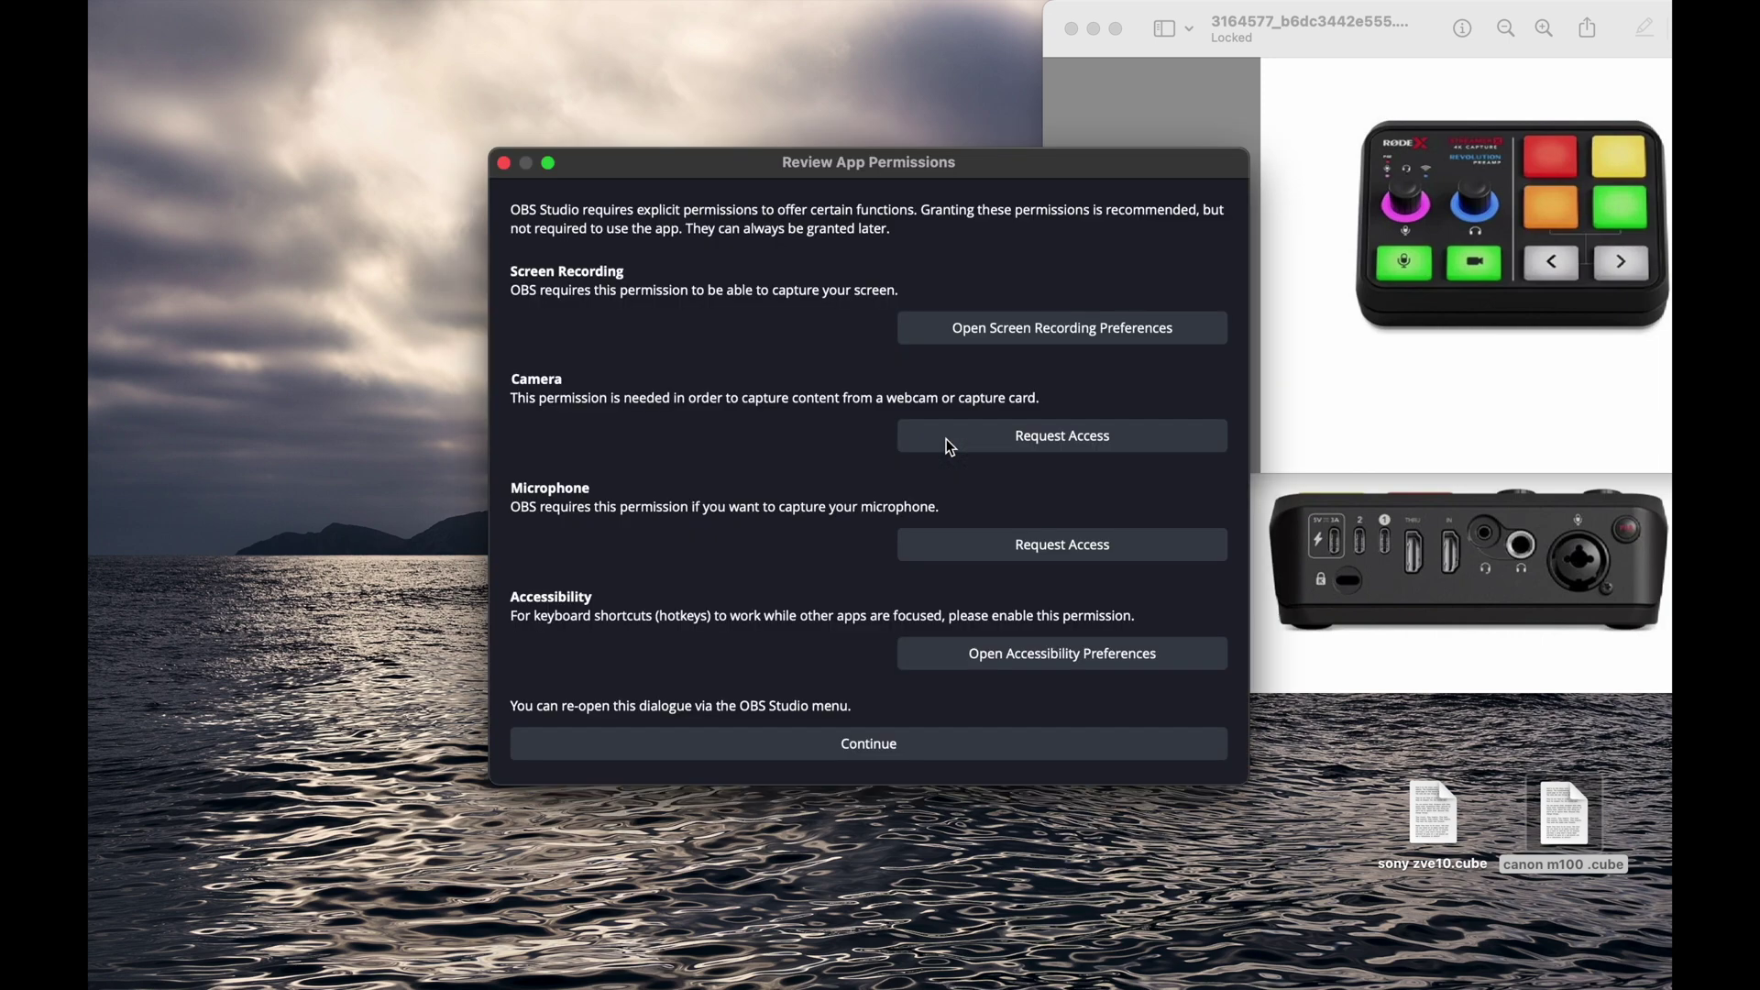
- Allow OBS to record the screen in the Screen Recording settings, postponing the restart of OBS
left_click(1000, 336)
left_click(1018, 359)
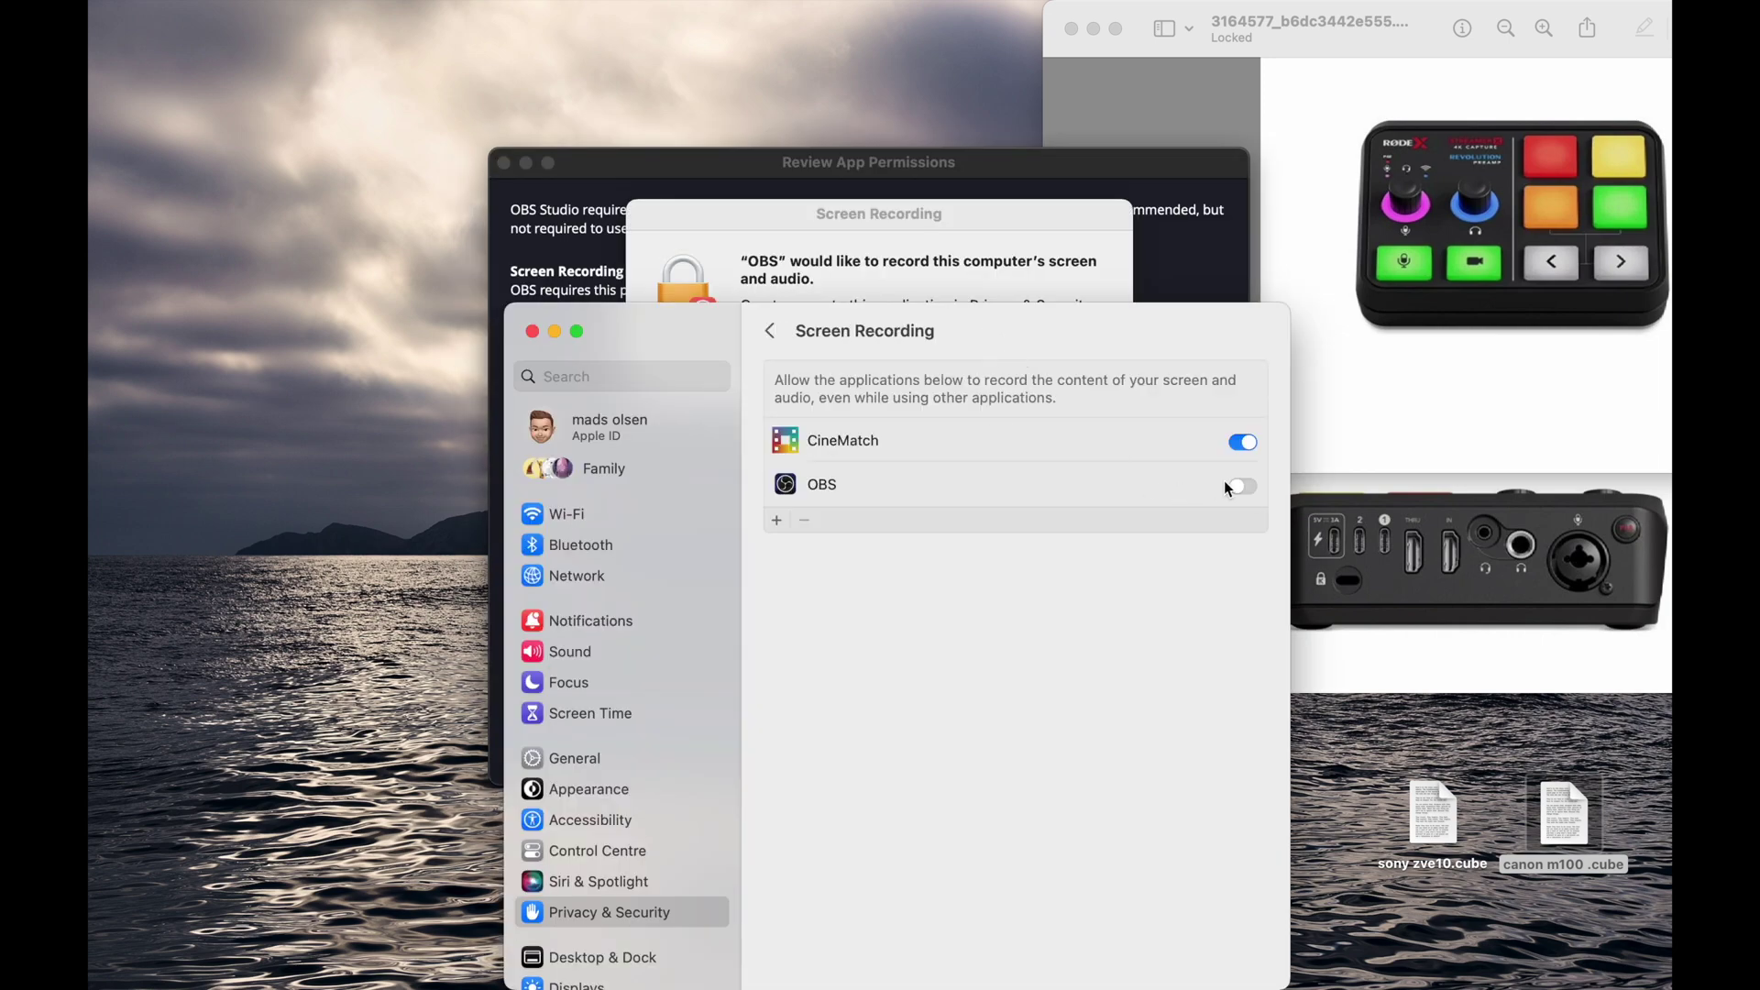
left_click(1241, 487)
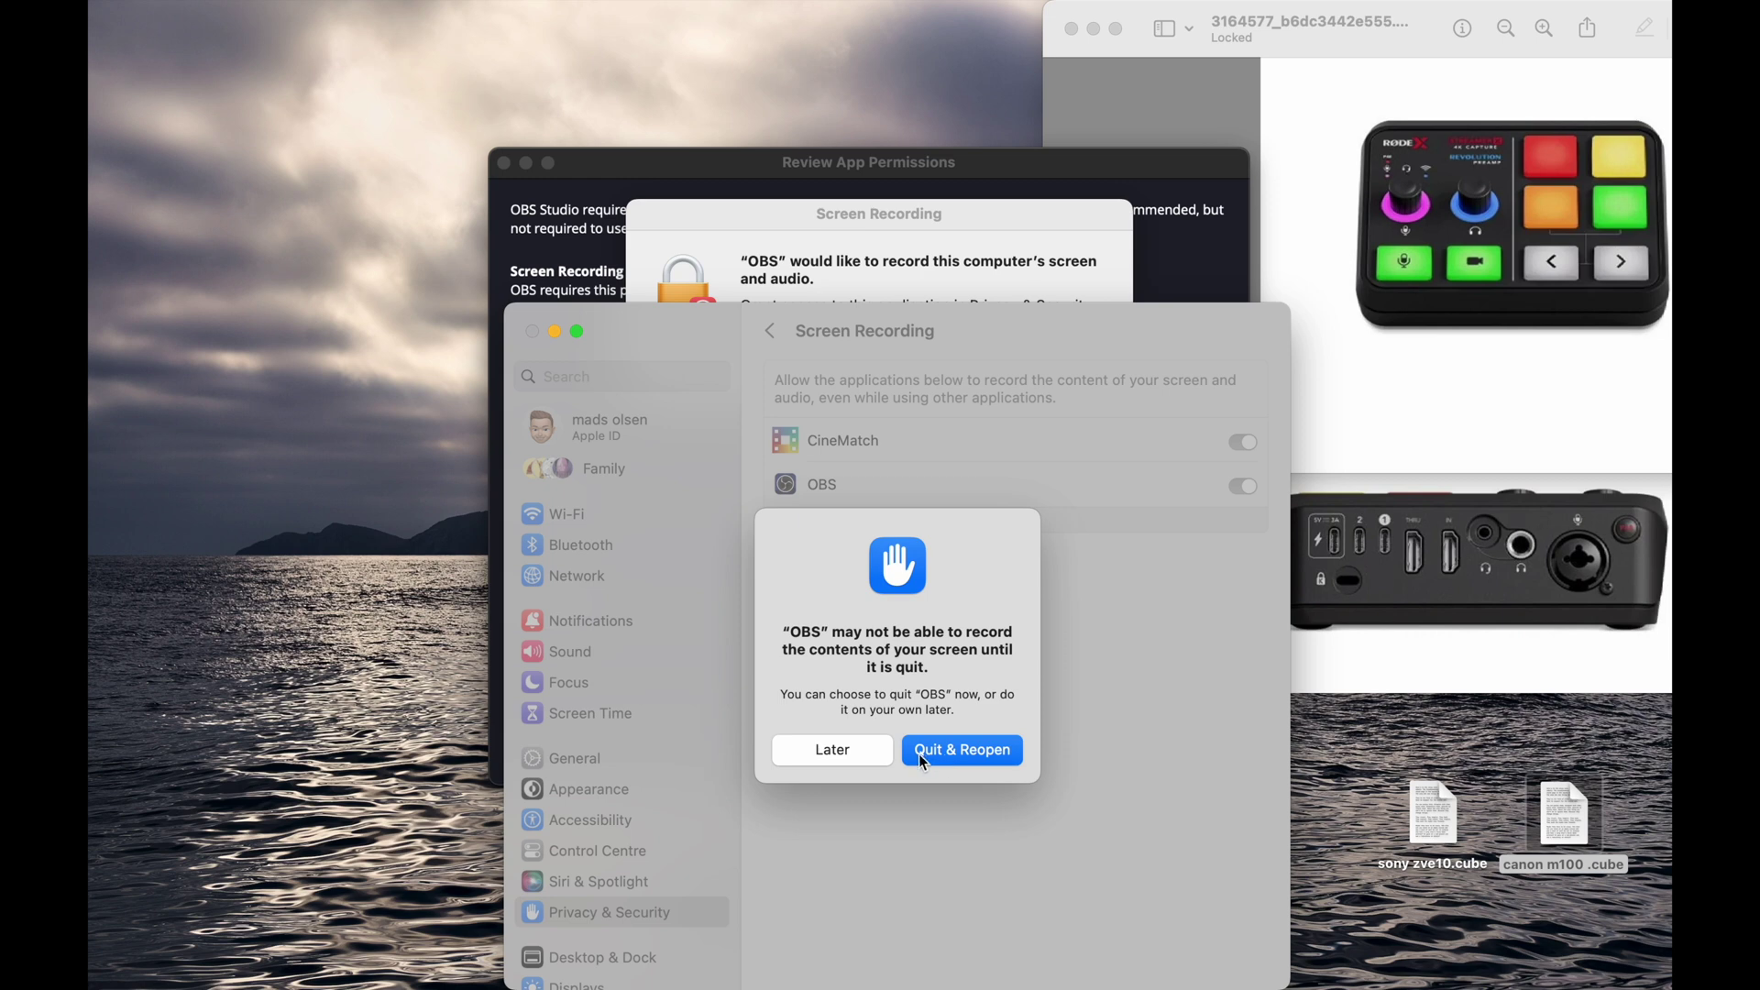
left_click(839, 750)
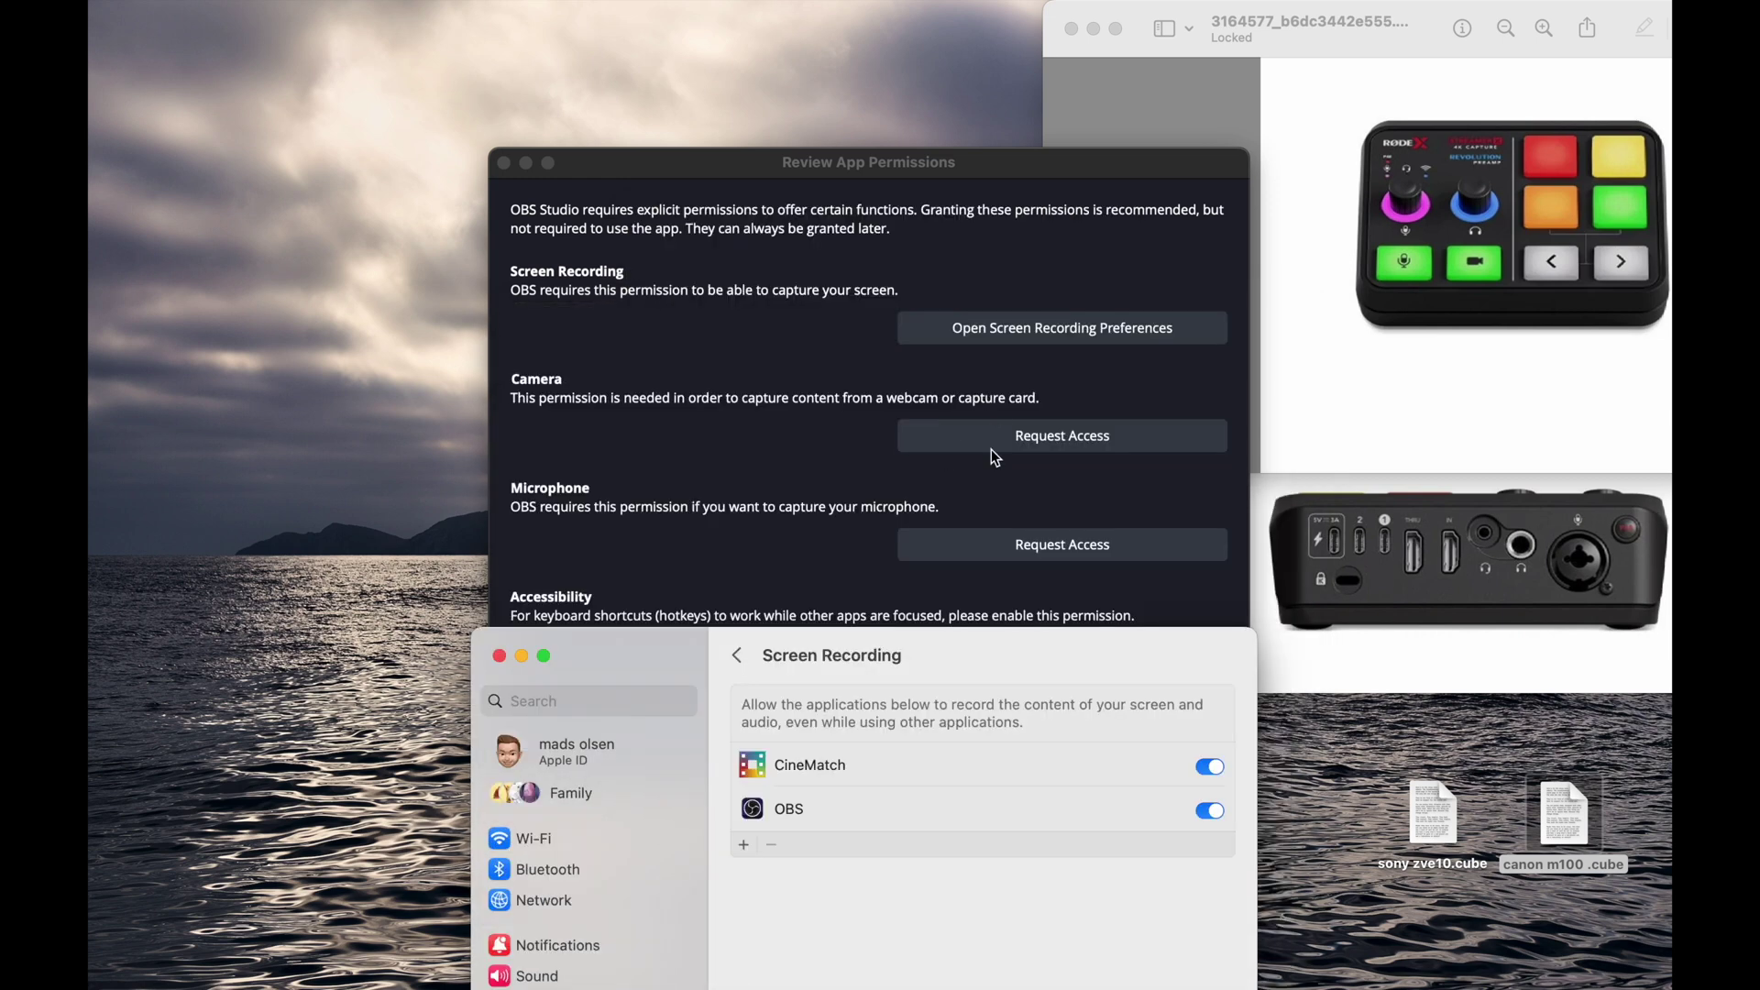
- Grant OBS access to the camera and microphone, and open the Accessibility preferences from the permissions review
left_click(992, 443)
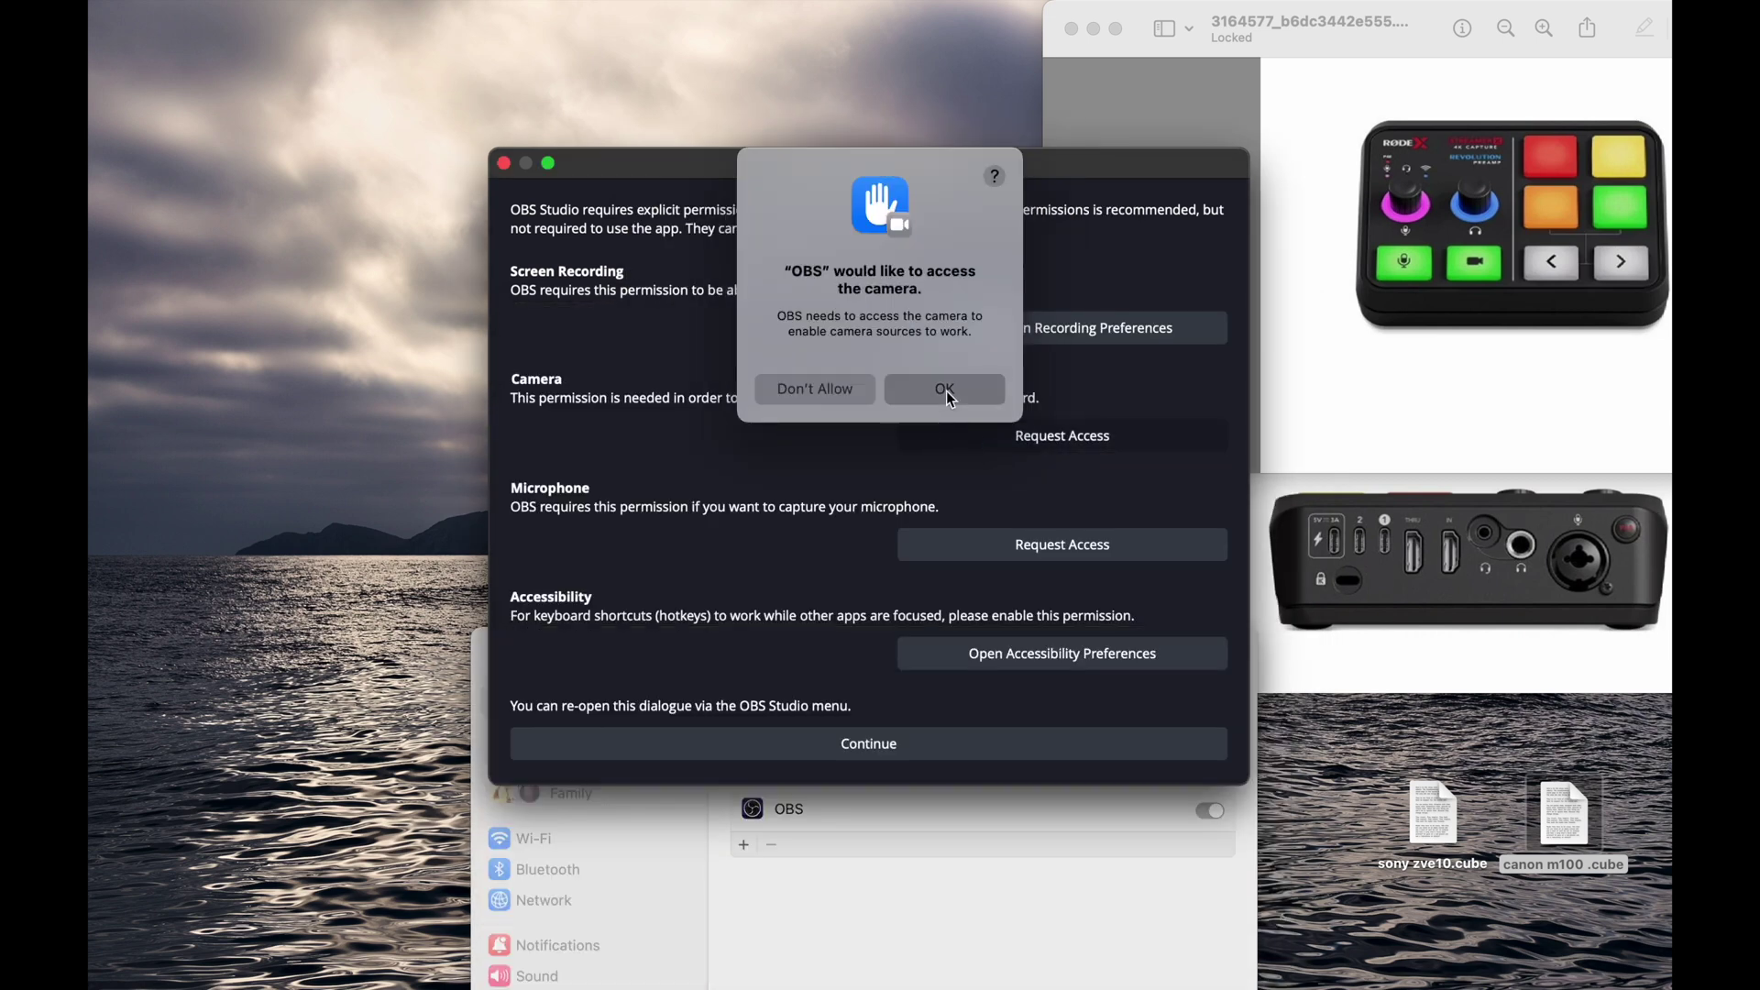
left_click(946, 391)
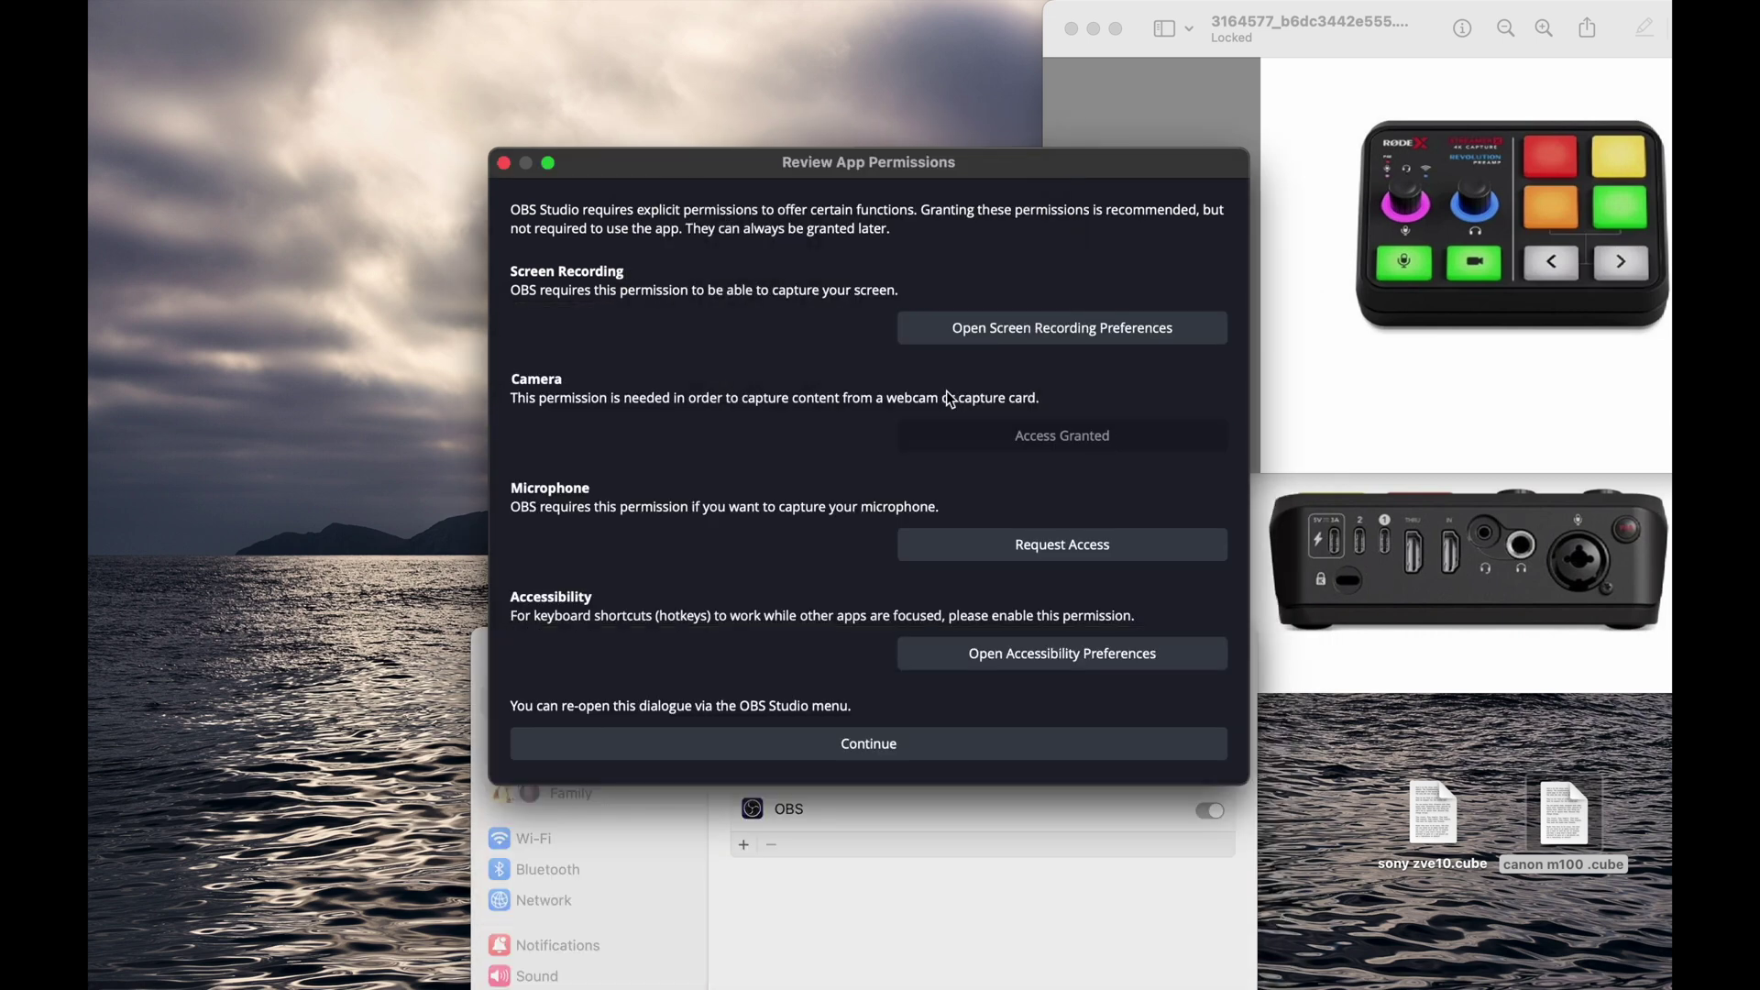
left_click(1041, 551)
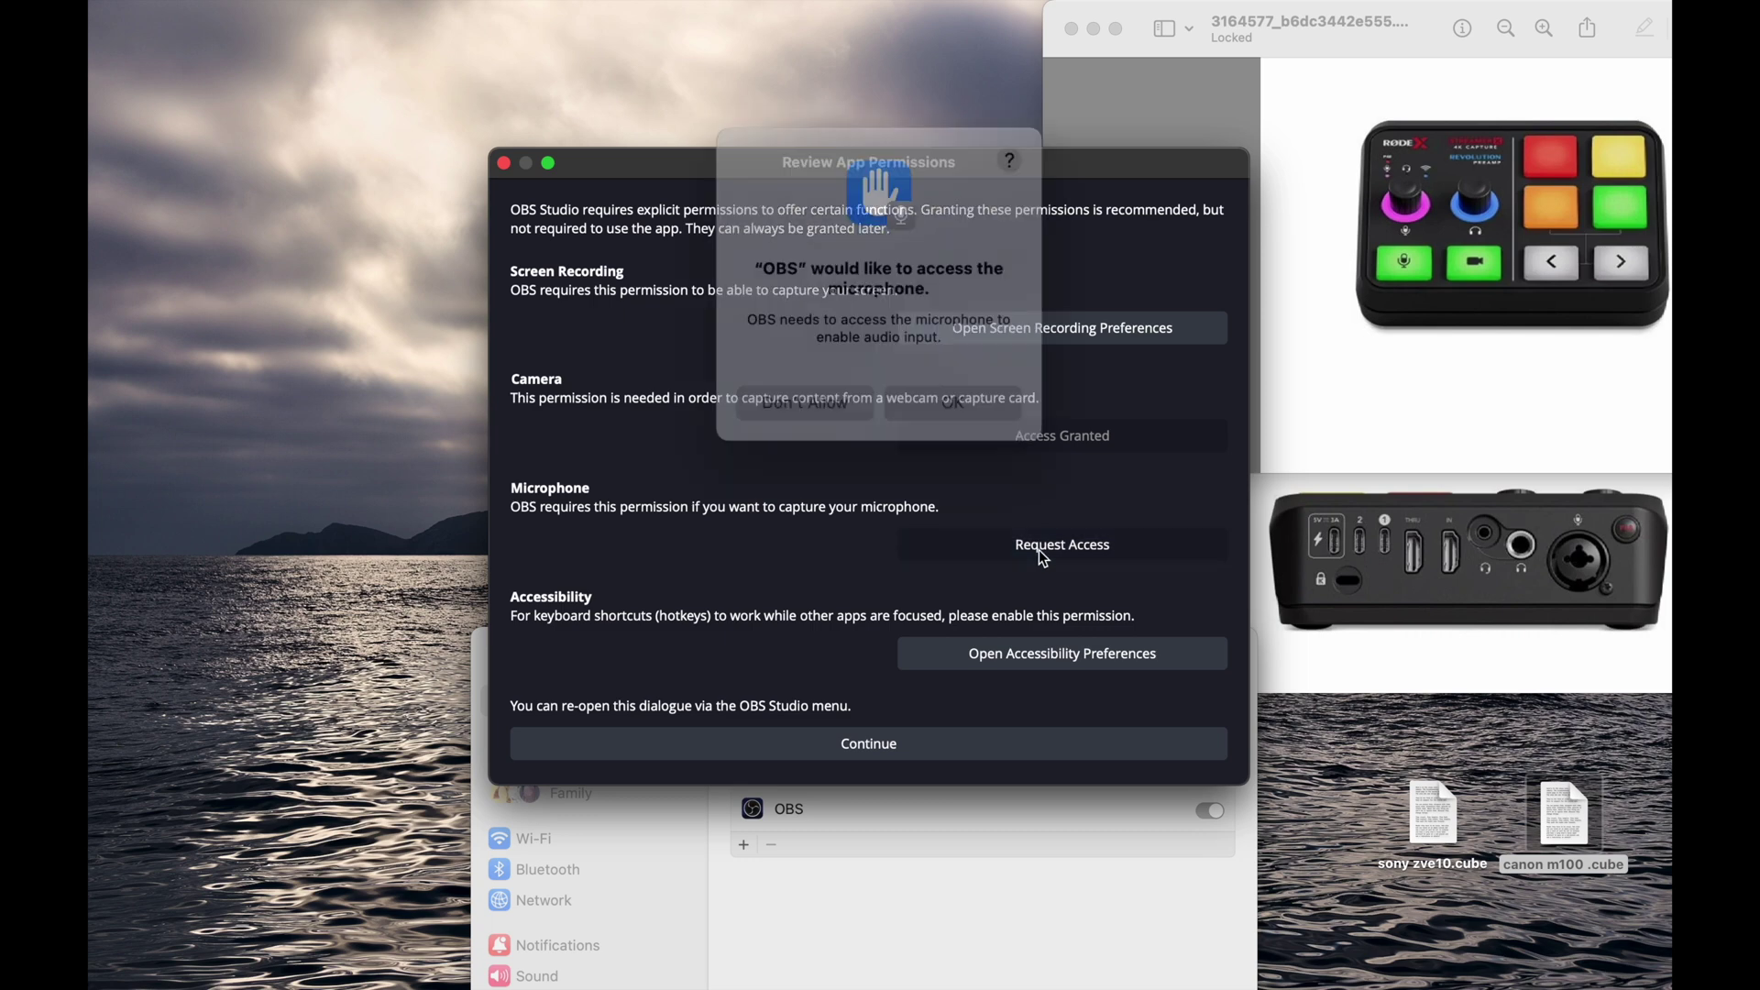
left_click(948, 393)
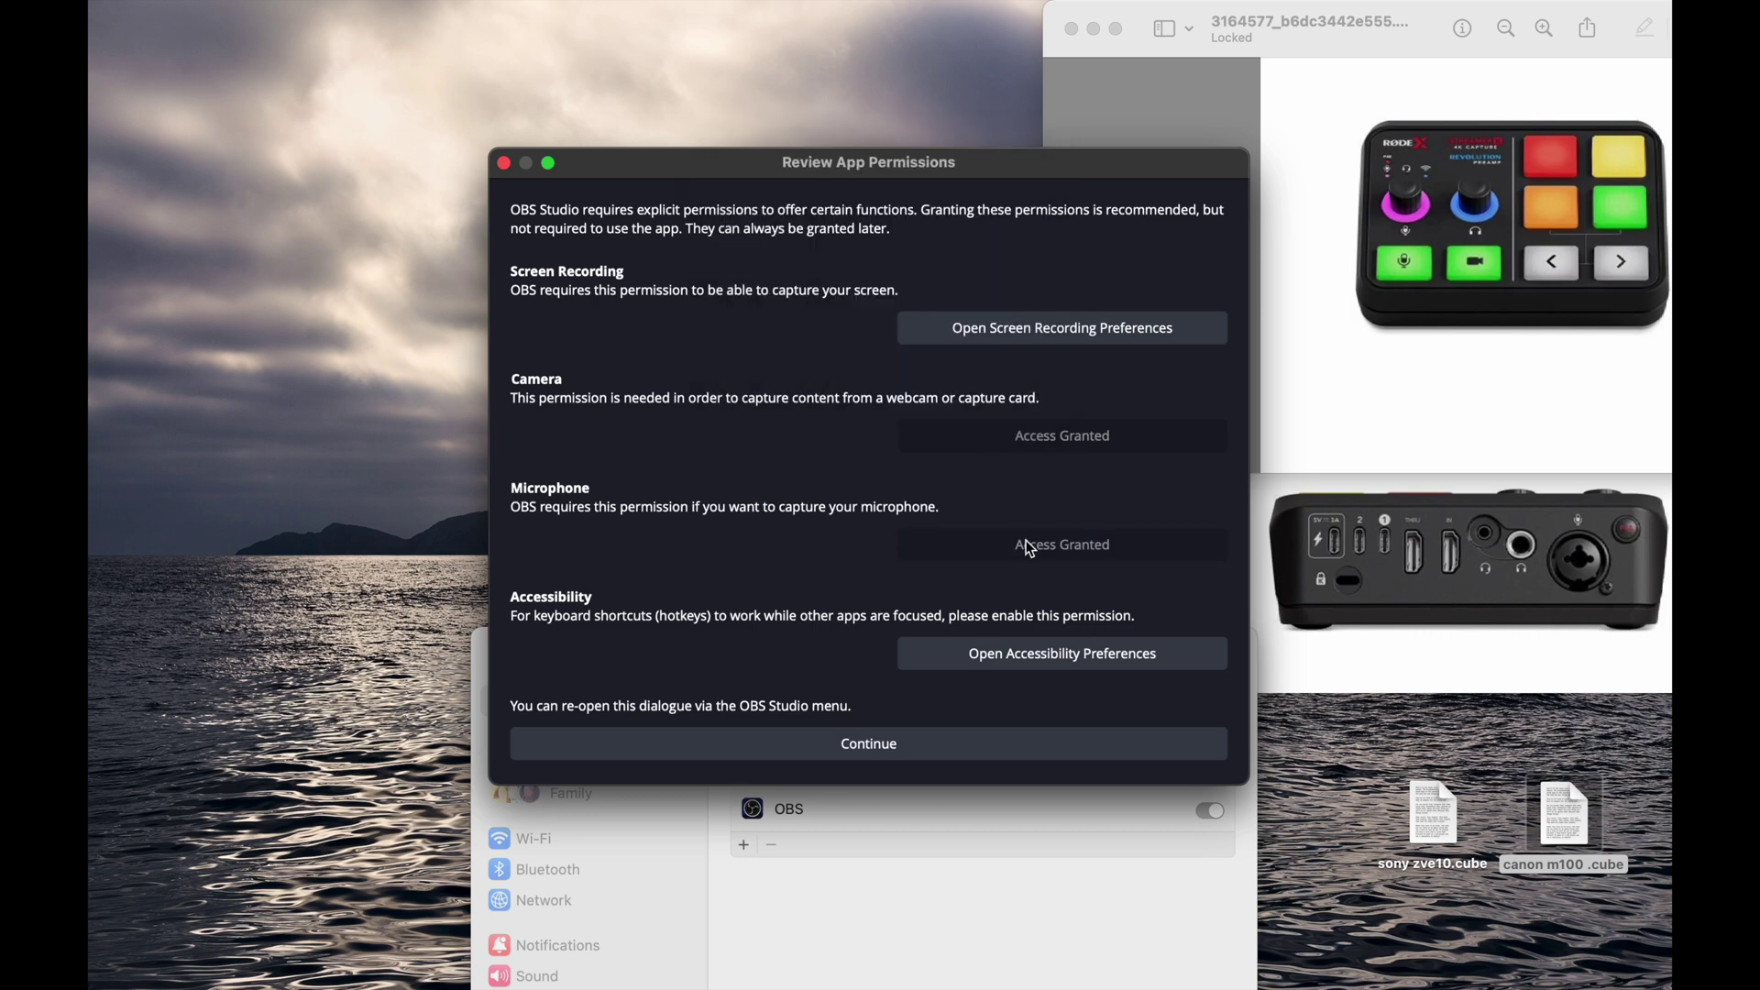
left_click(1025, 656)
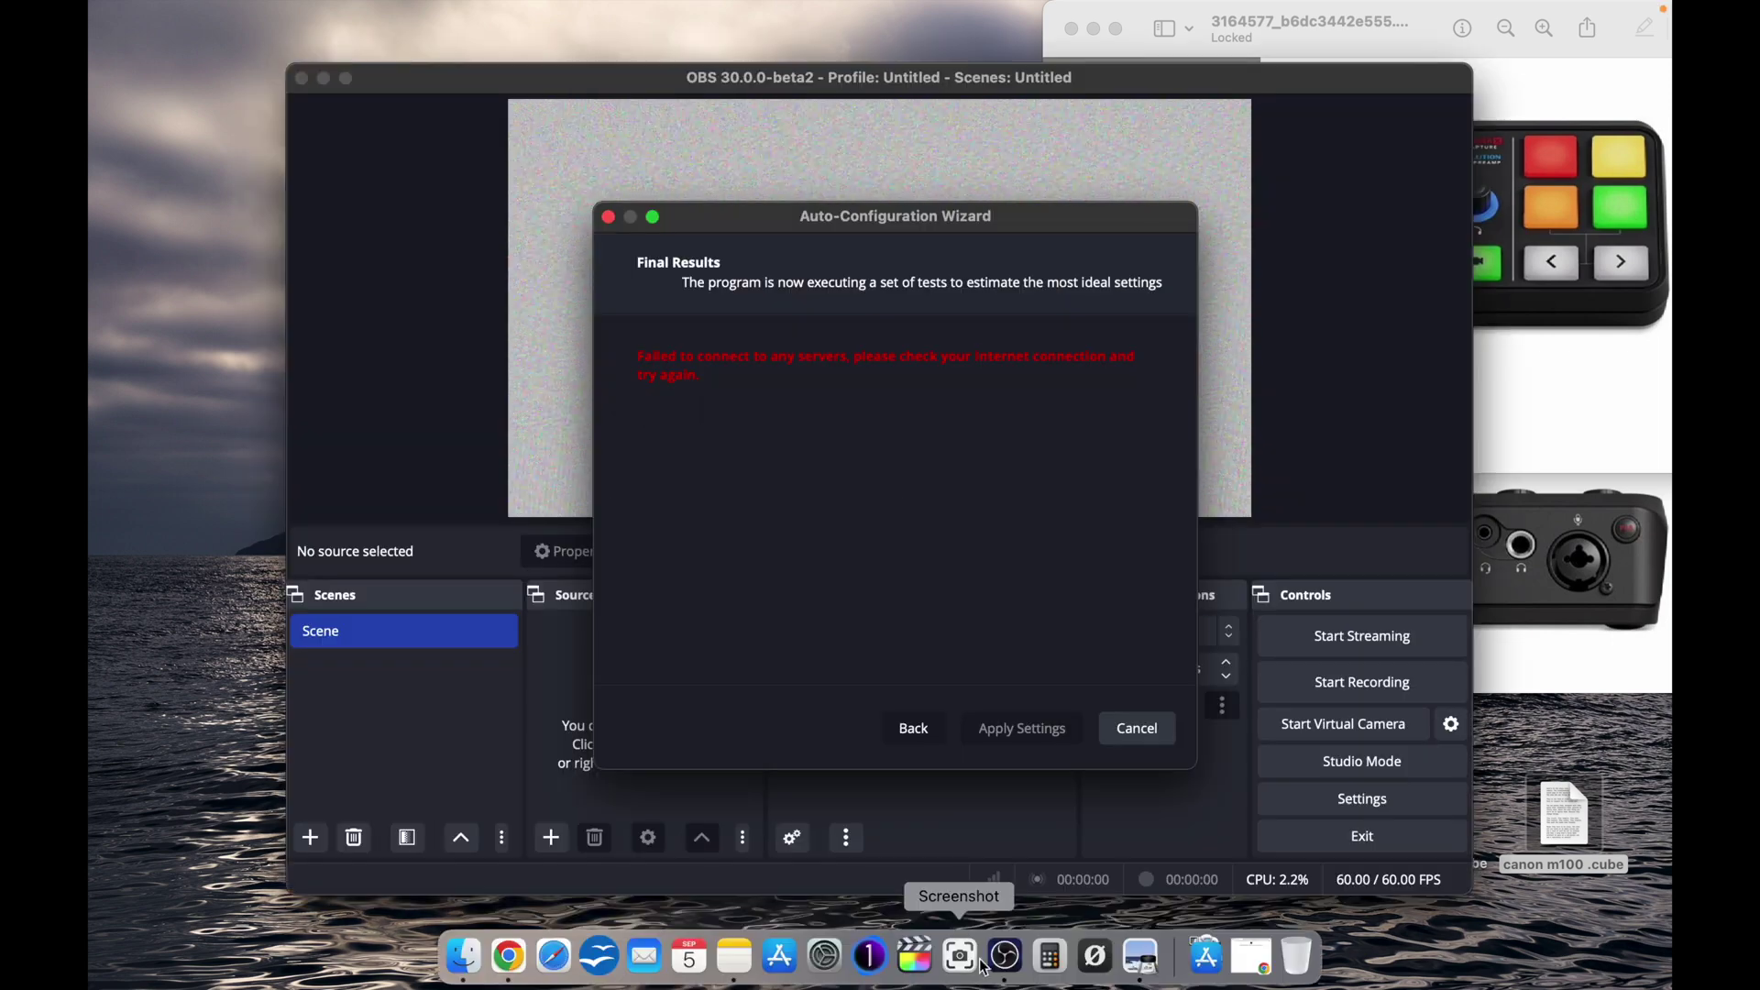
- Force quit the unresponsive OBS and reopen it from the Dock, choosing to run normally
right_click(1003, 955)
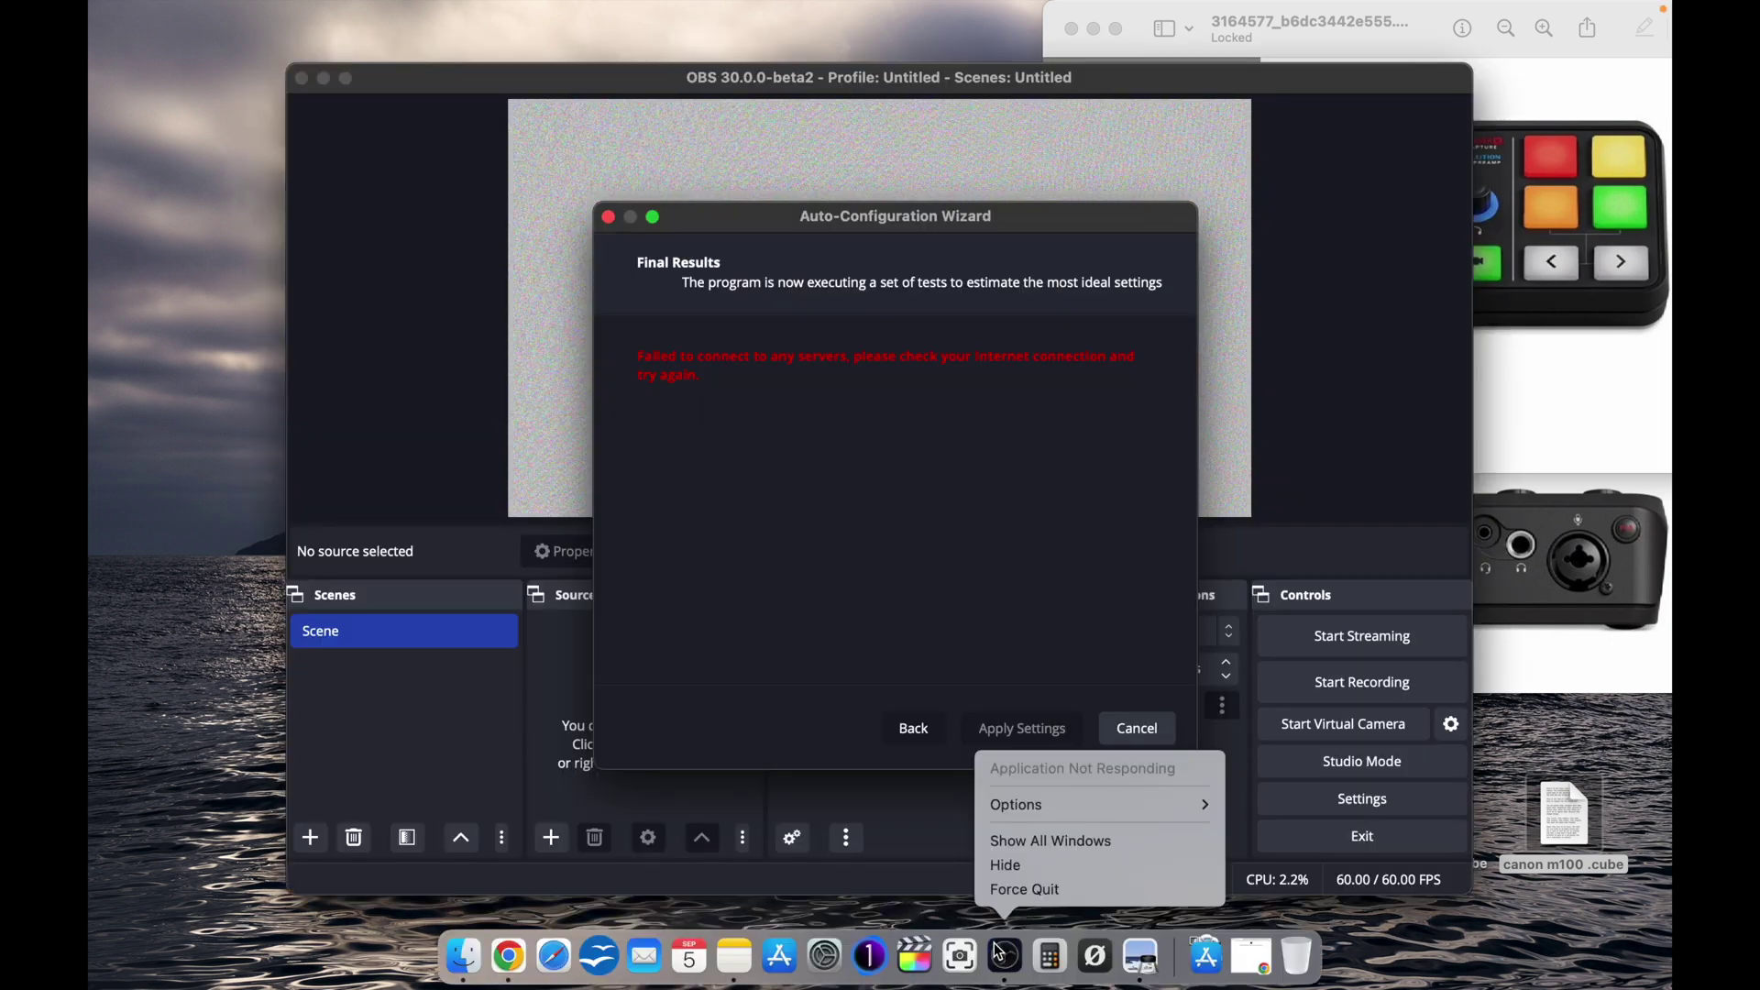
left_click(1009, 895)
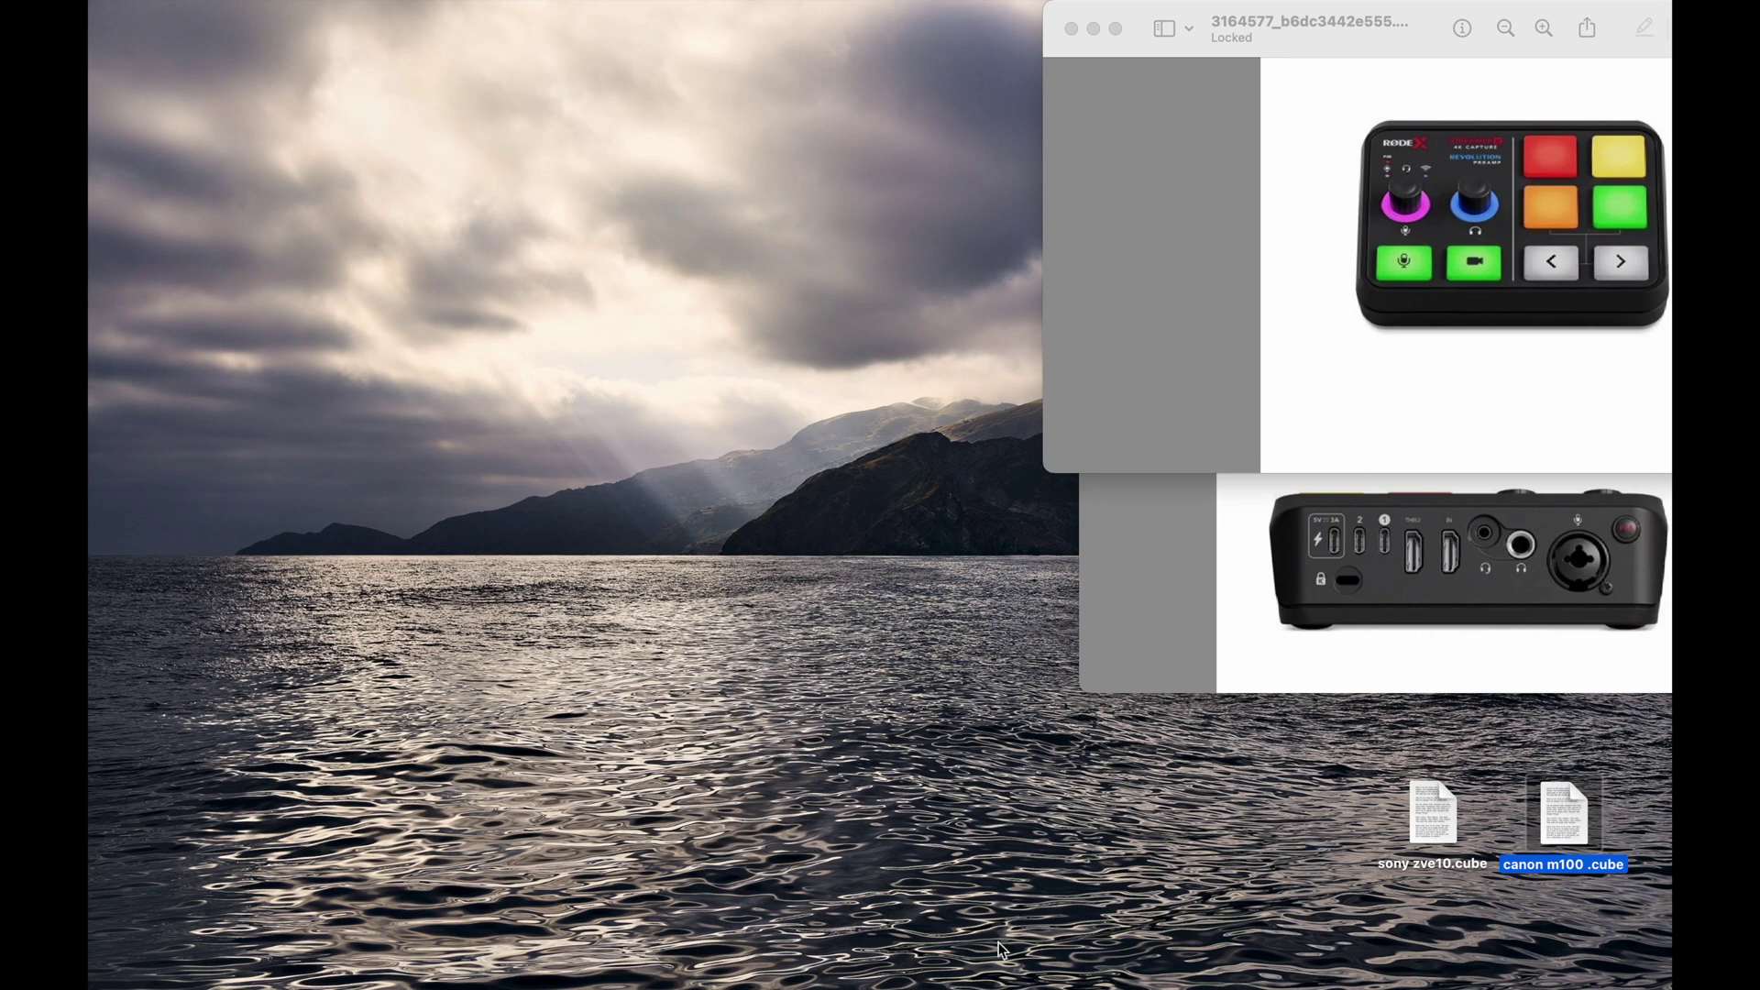
mouse_move(914, 962)
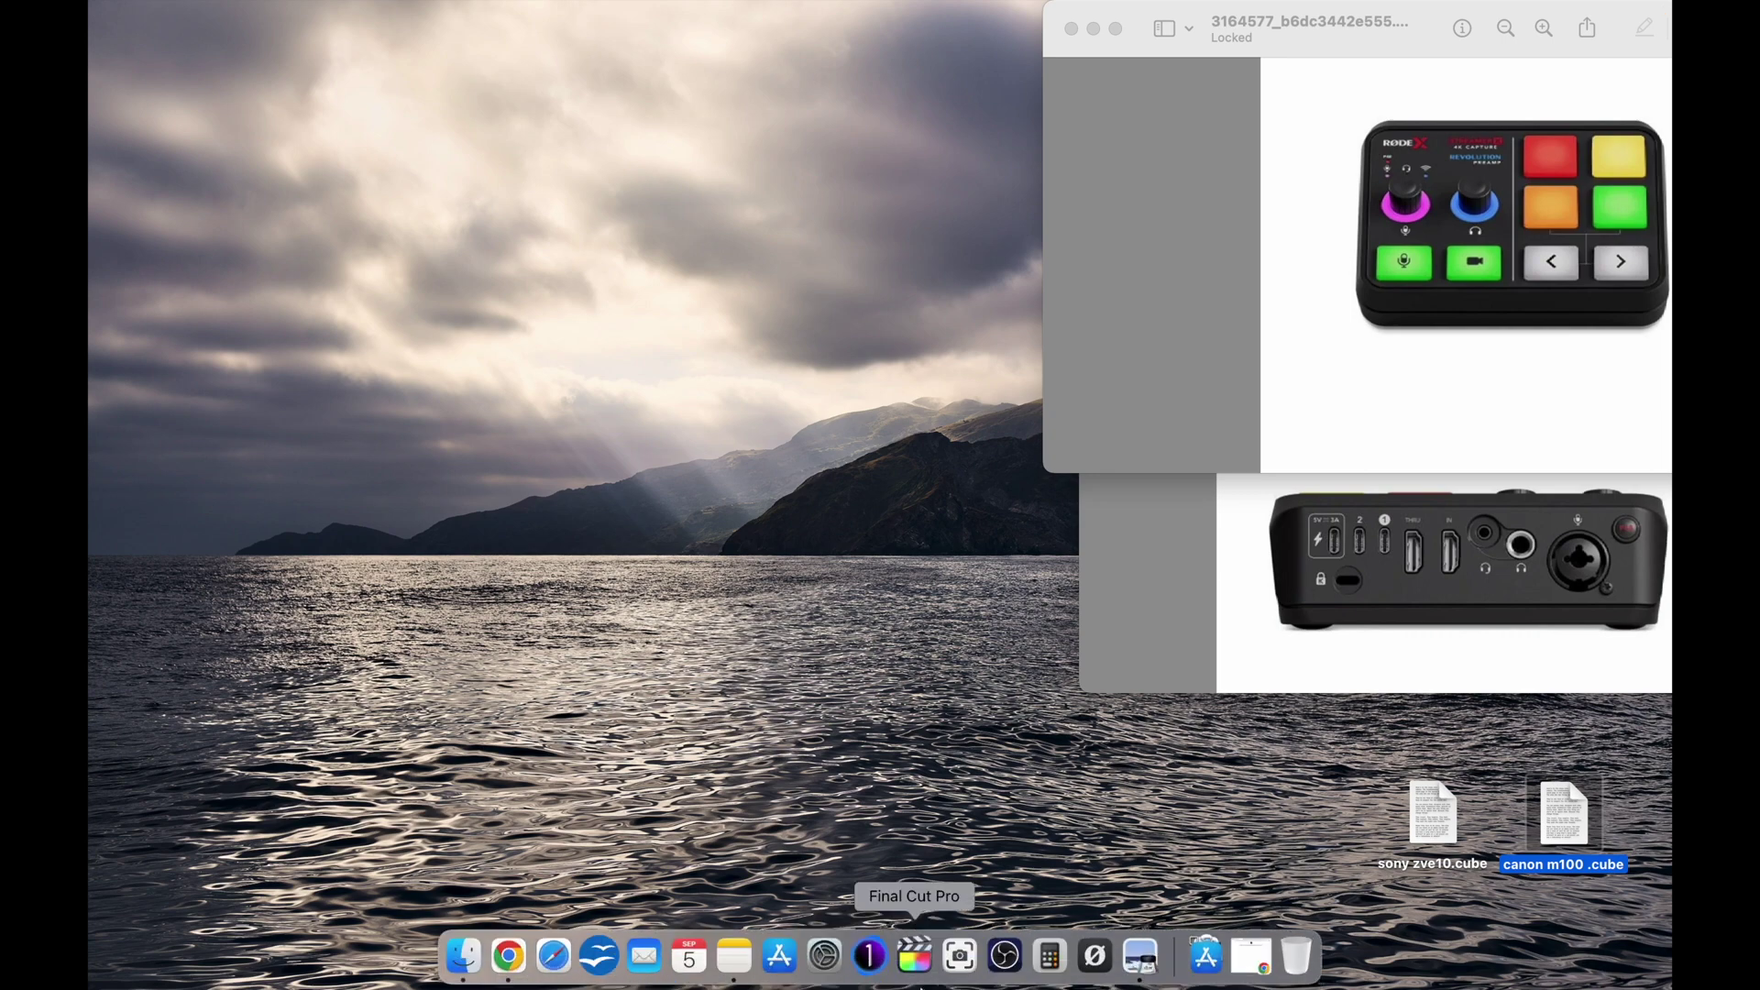
left_click(1001, 958)
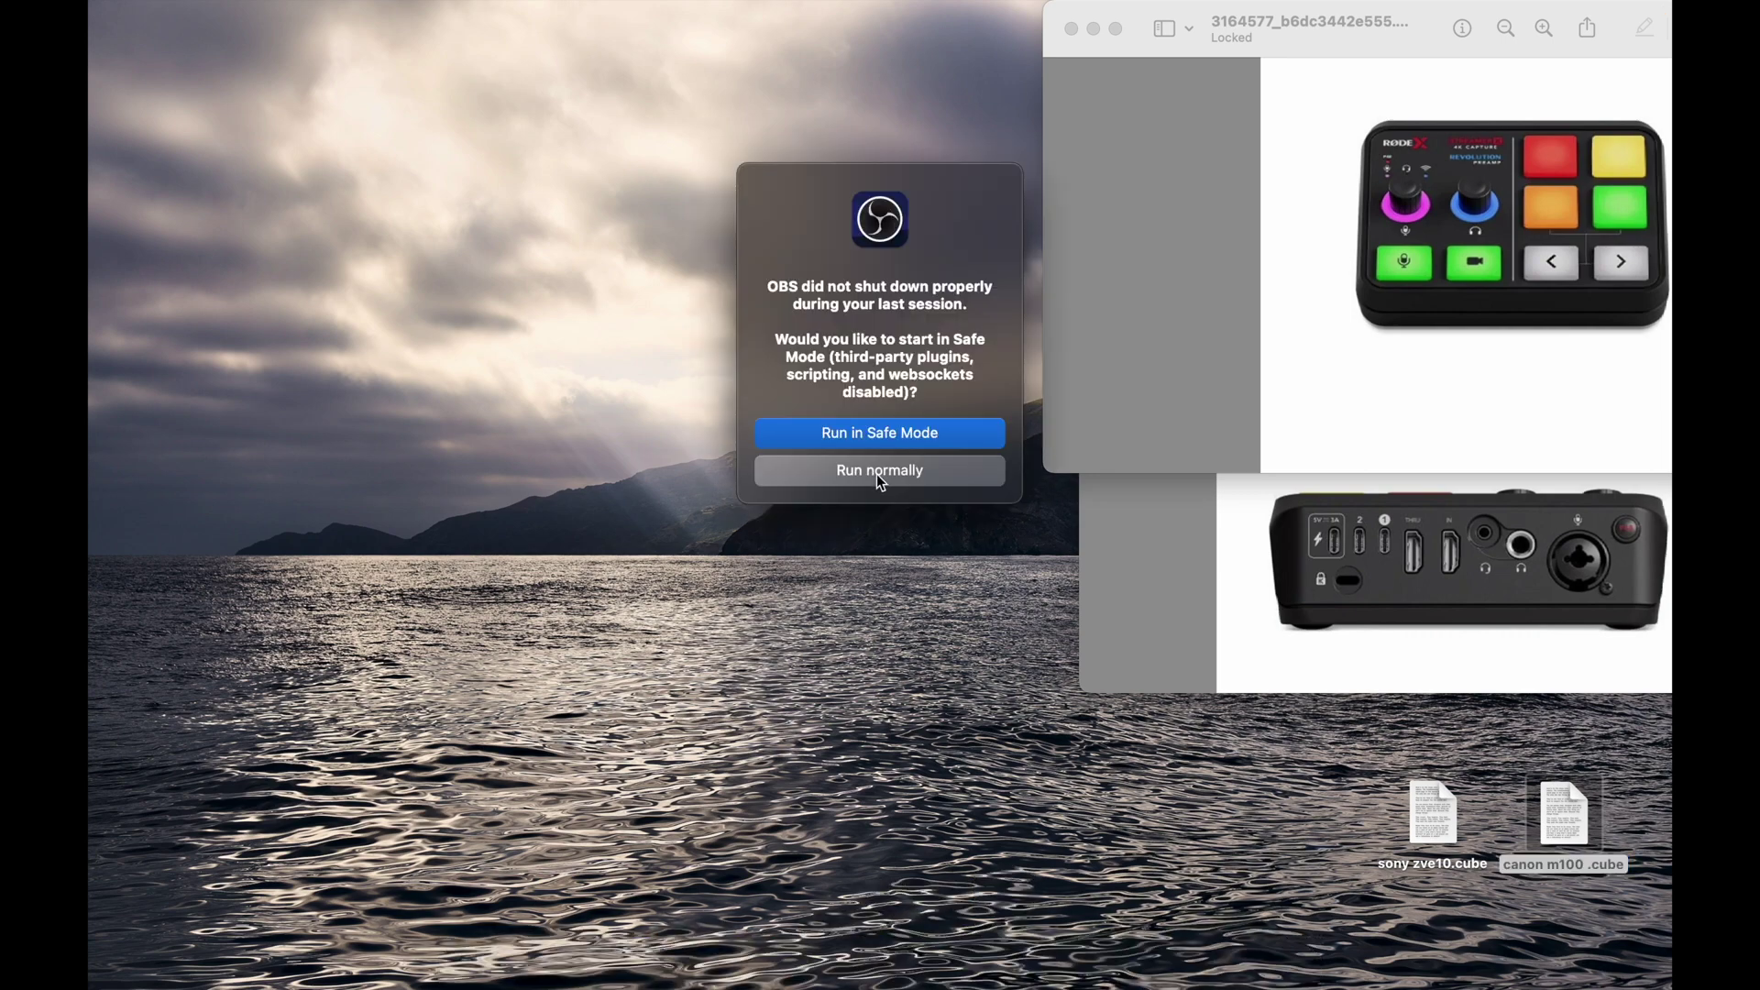
left_click(879, 470)
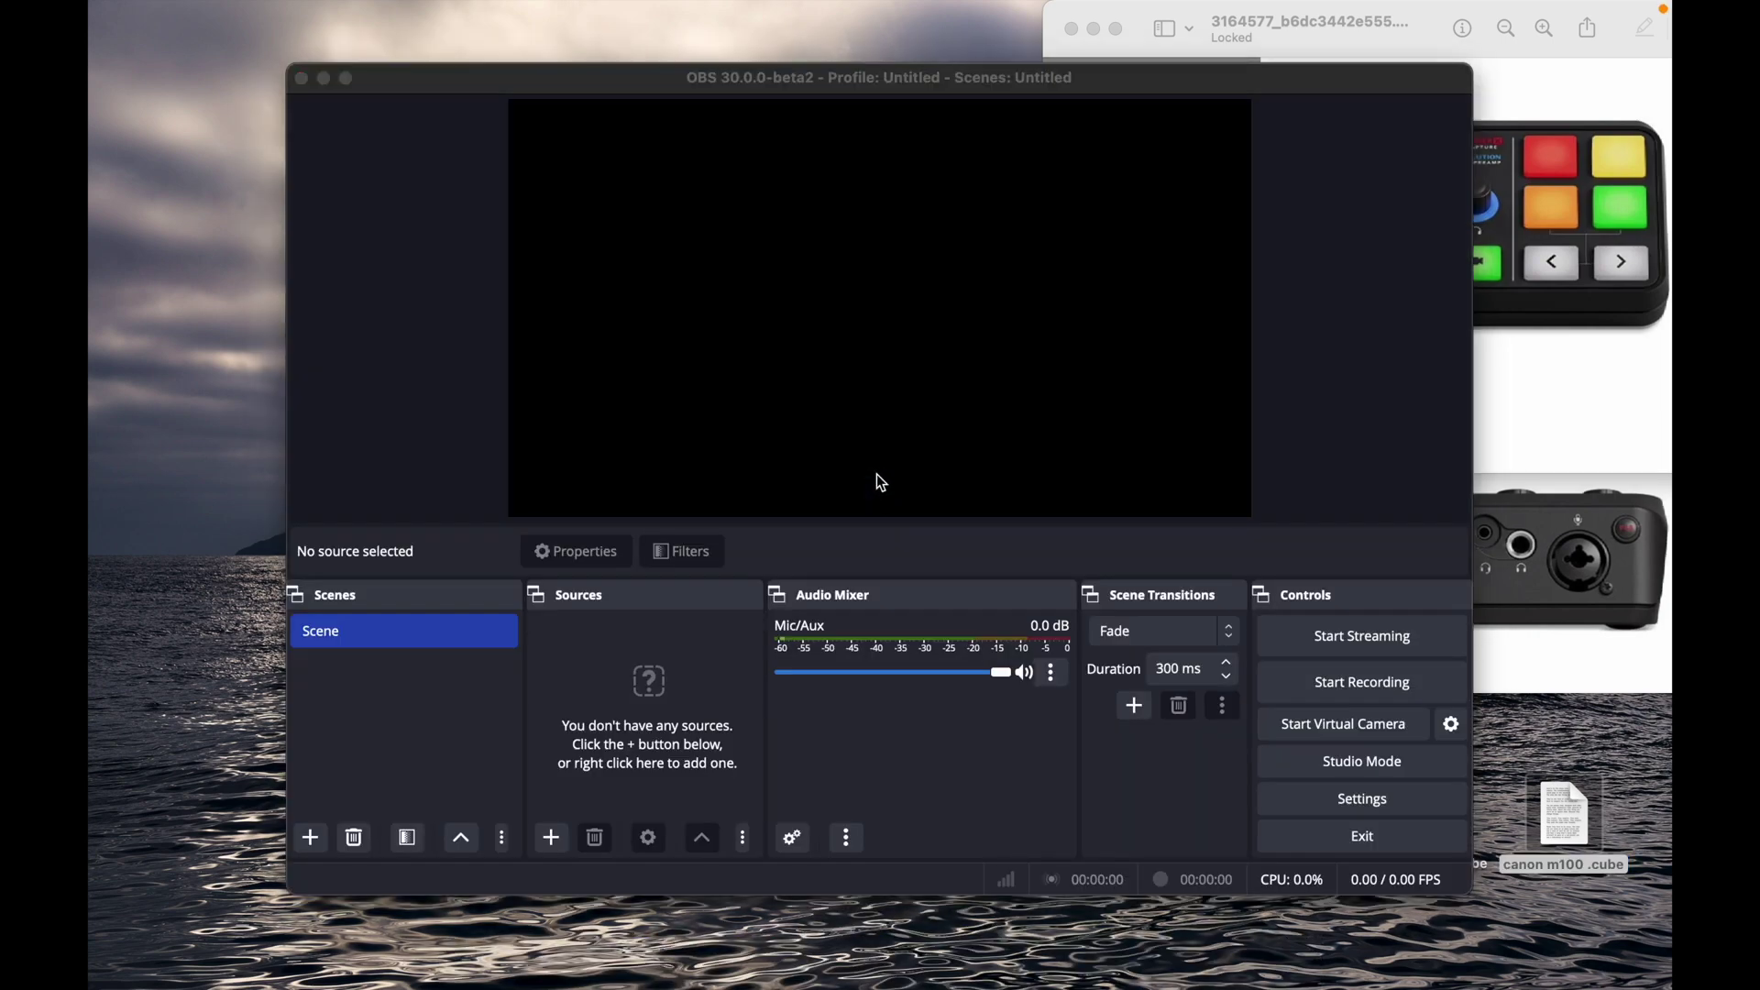
- Open the OBS stream settings and set the streaming service to YouTube - RTMPS
left_click(949, 429)
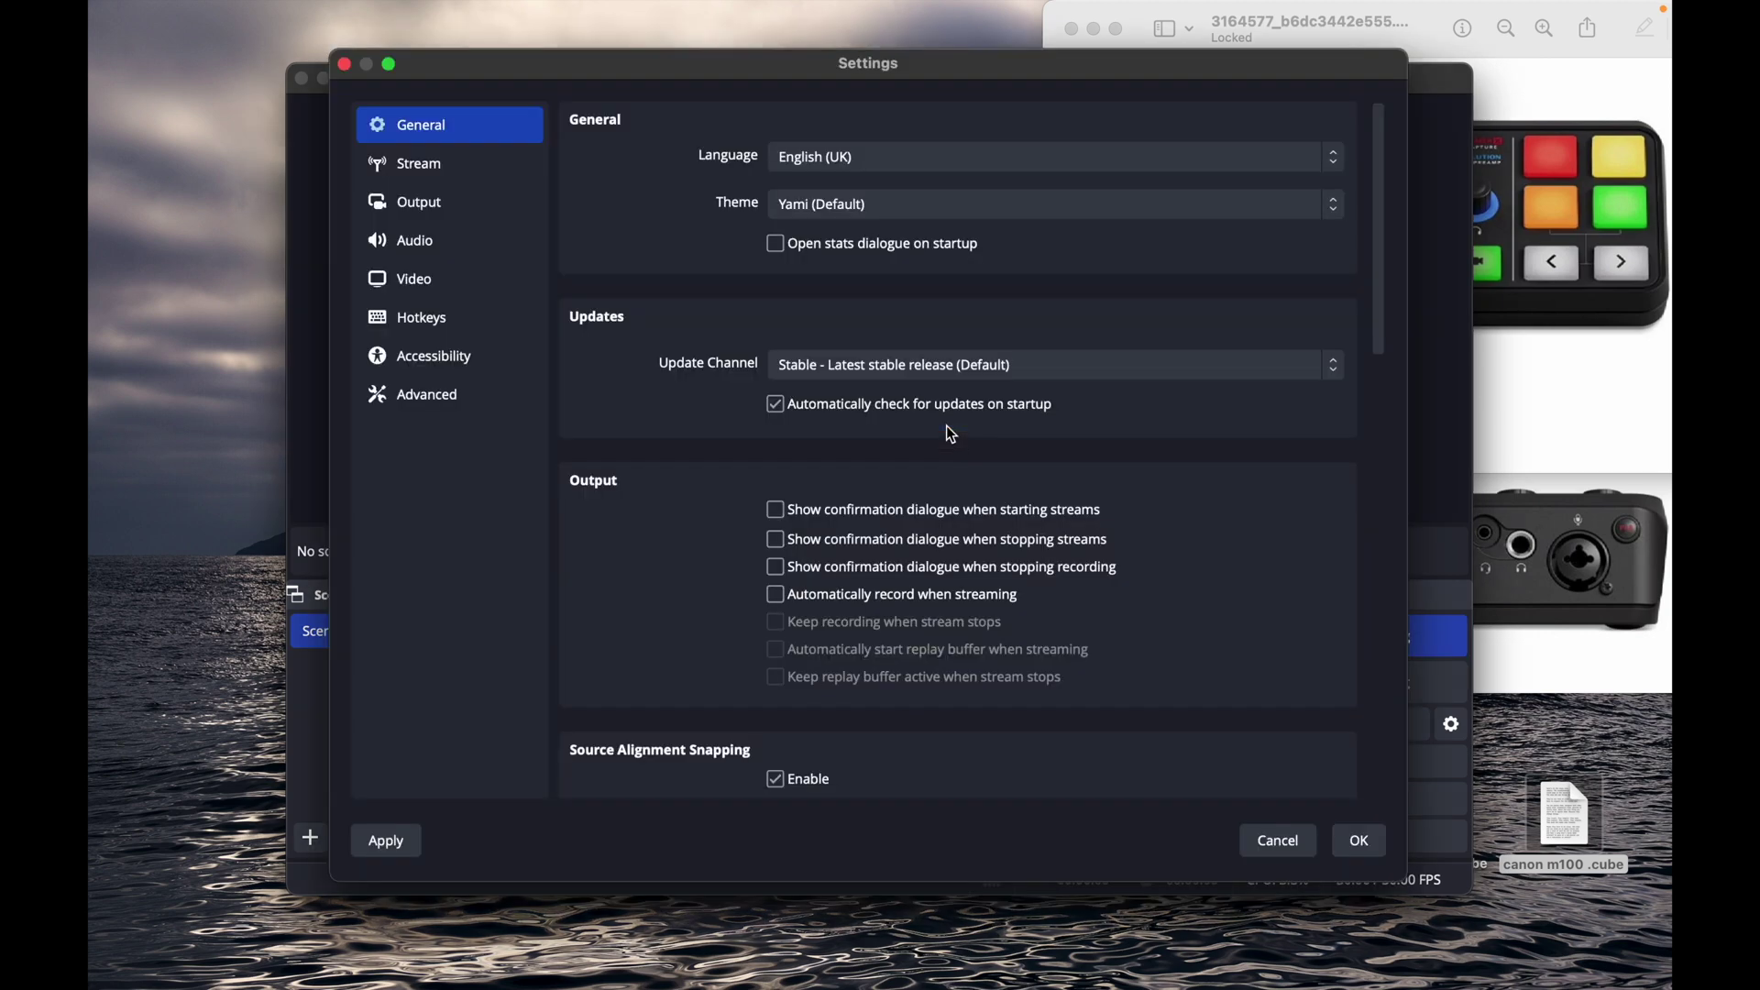
left_click(410, 165)
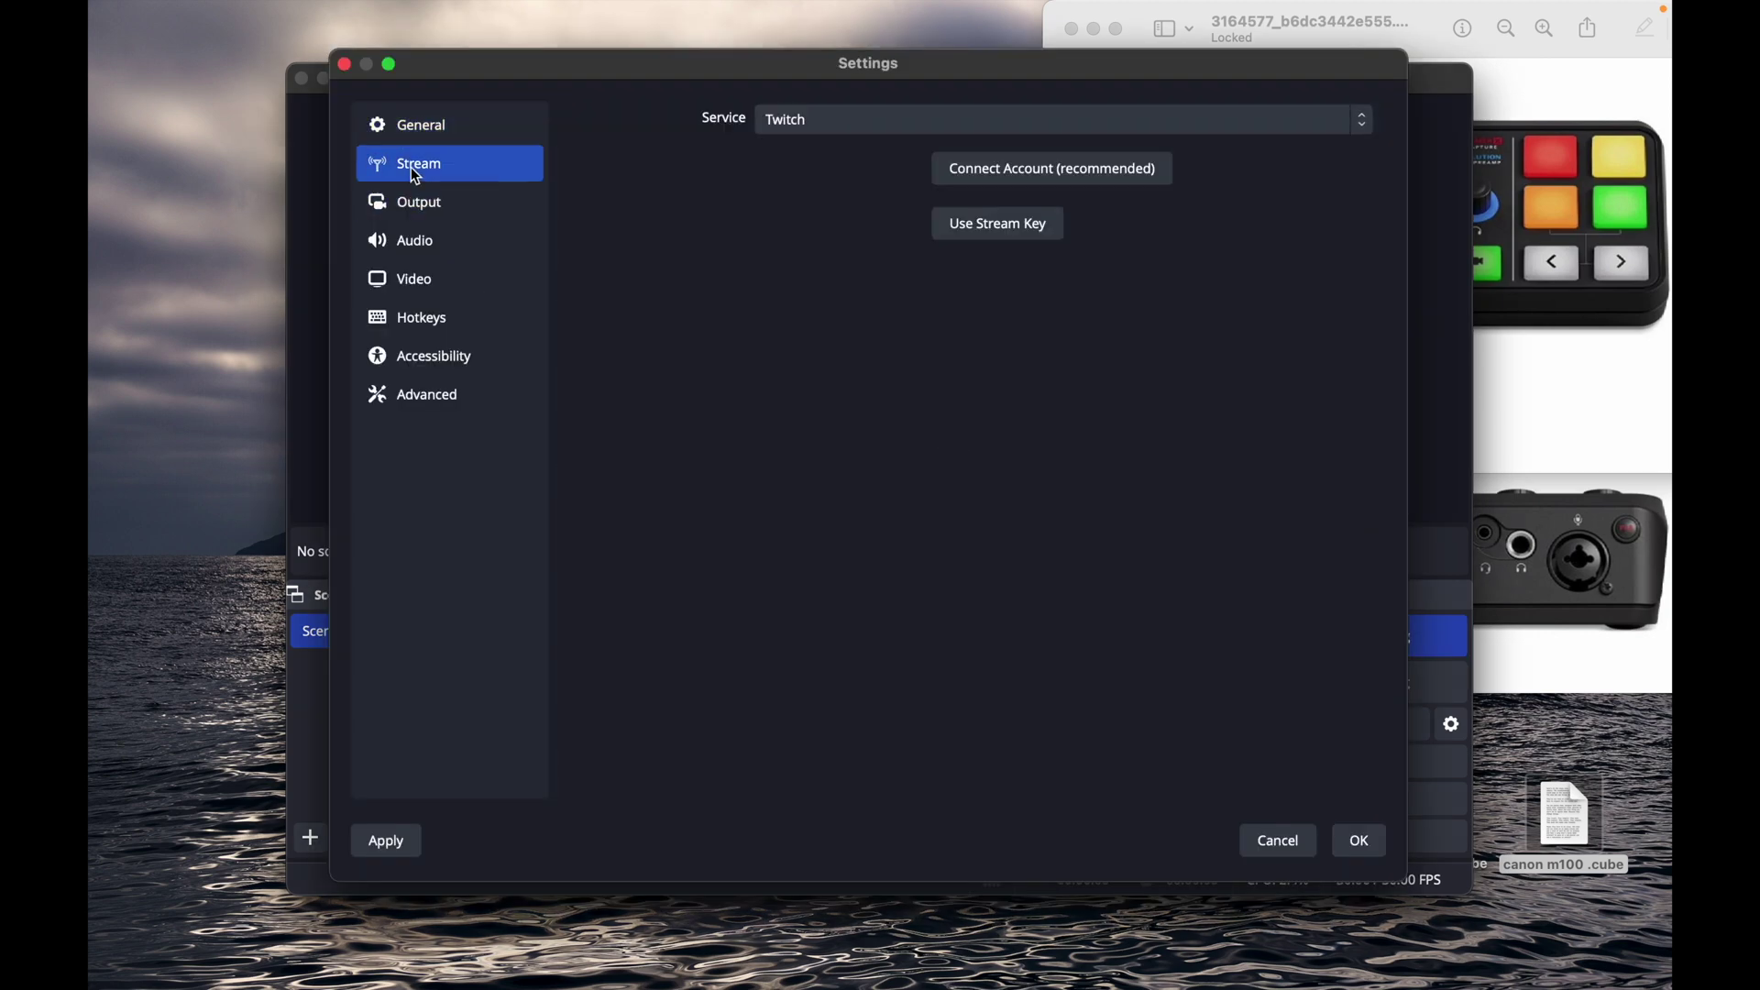
left_click(1181, 119)
left_click(1175, 150)
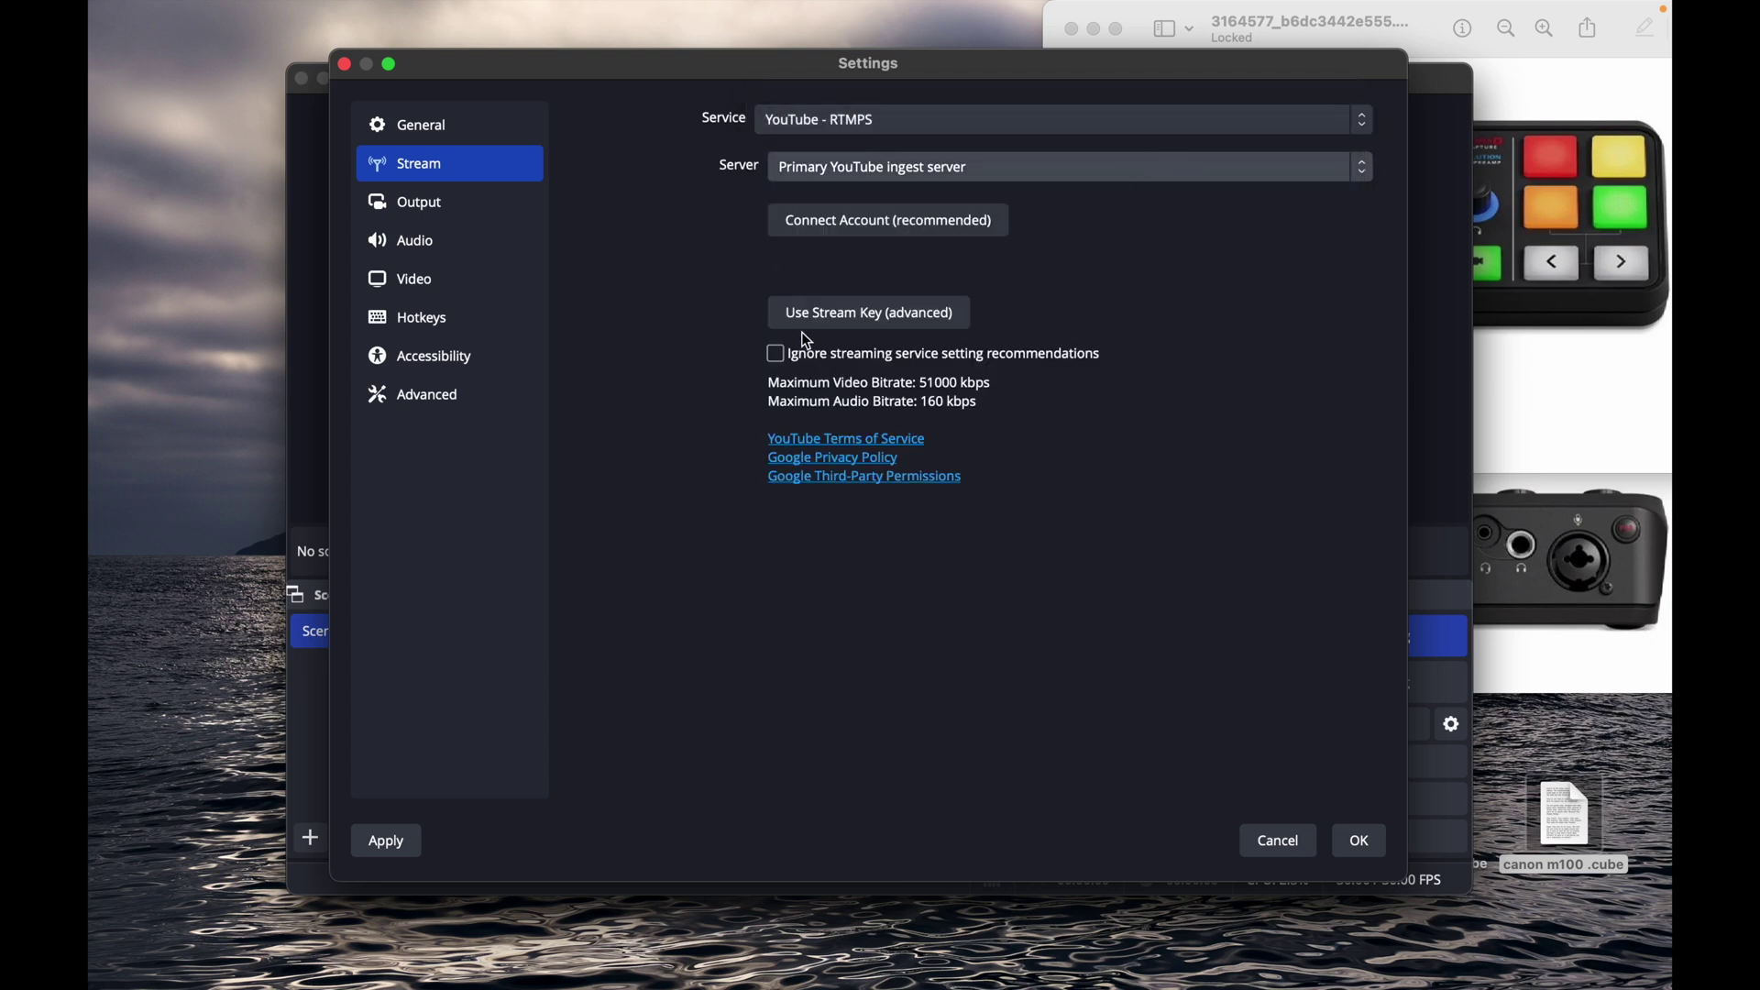
- Connect the Old Guy New Tech YouTube channel through the Google account sign-in and save the stream settings
left_click(849, 214)
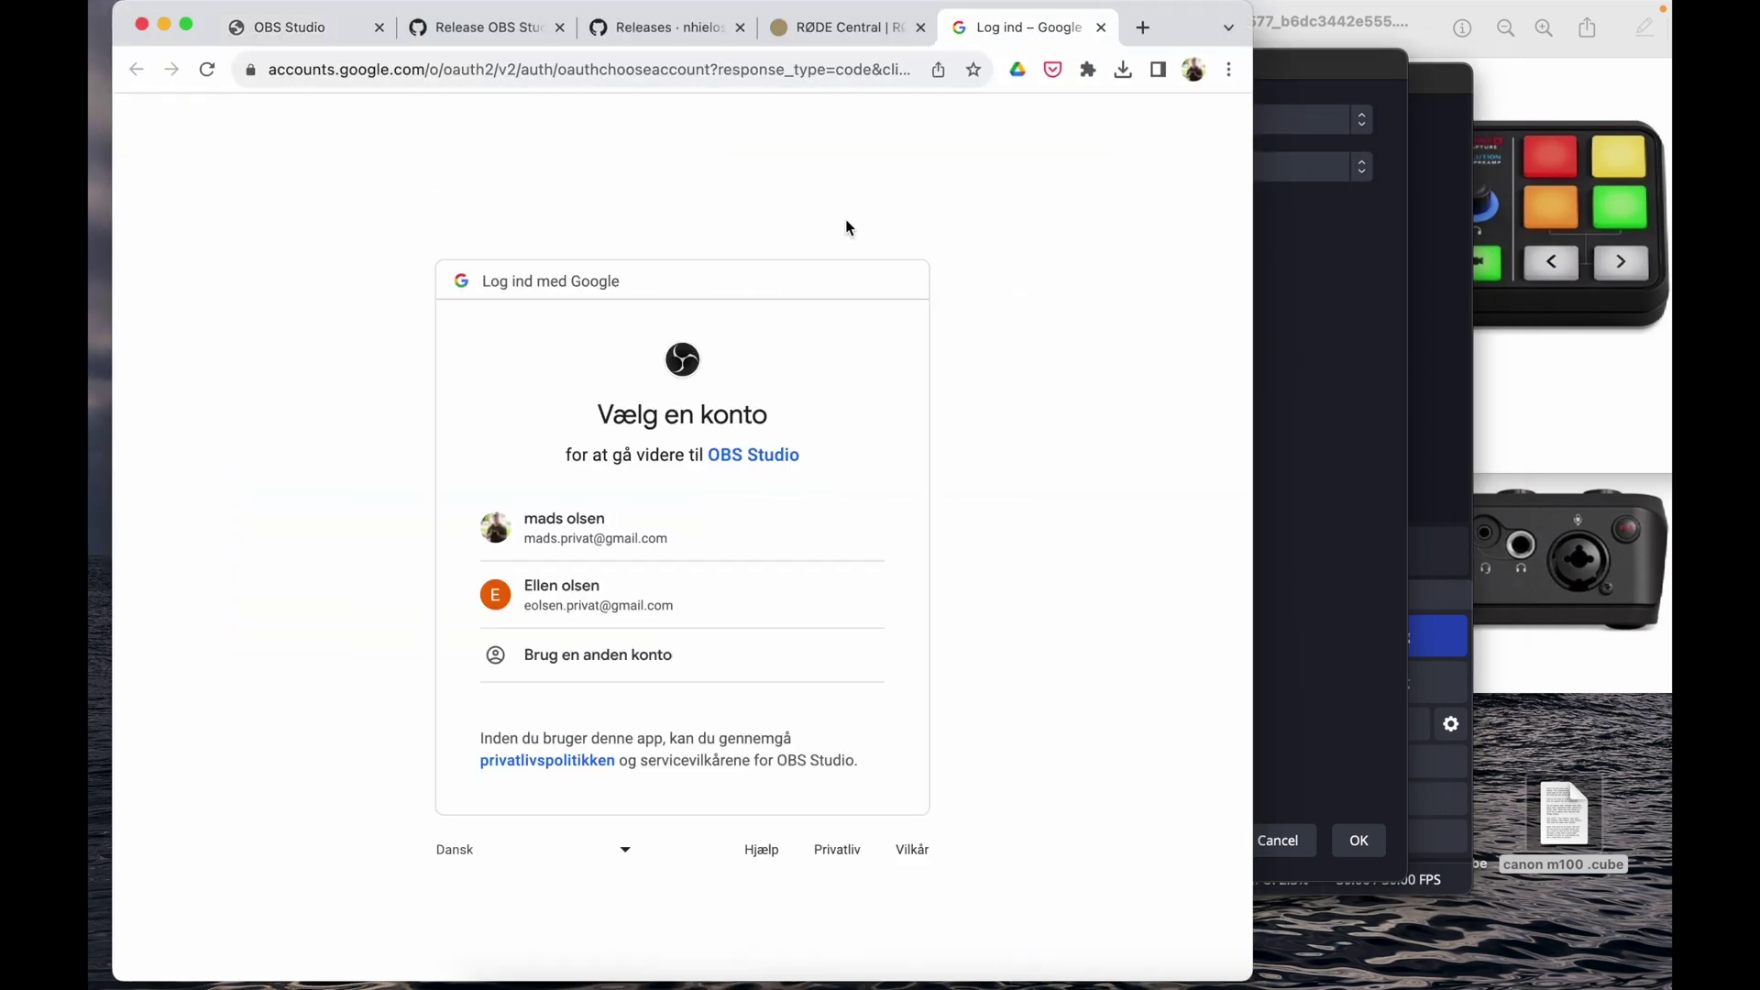
left_click(661, 551)
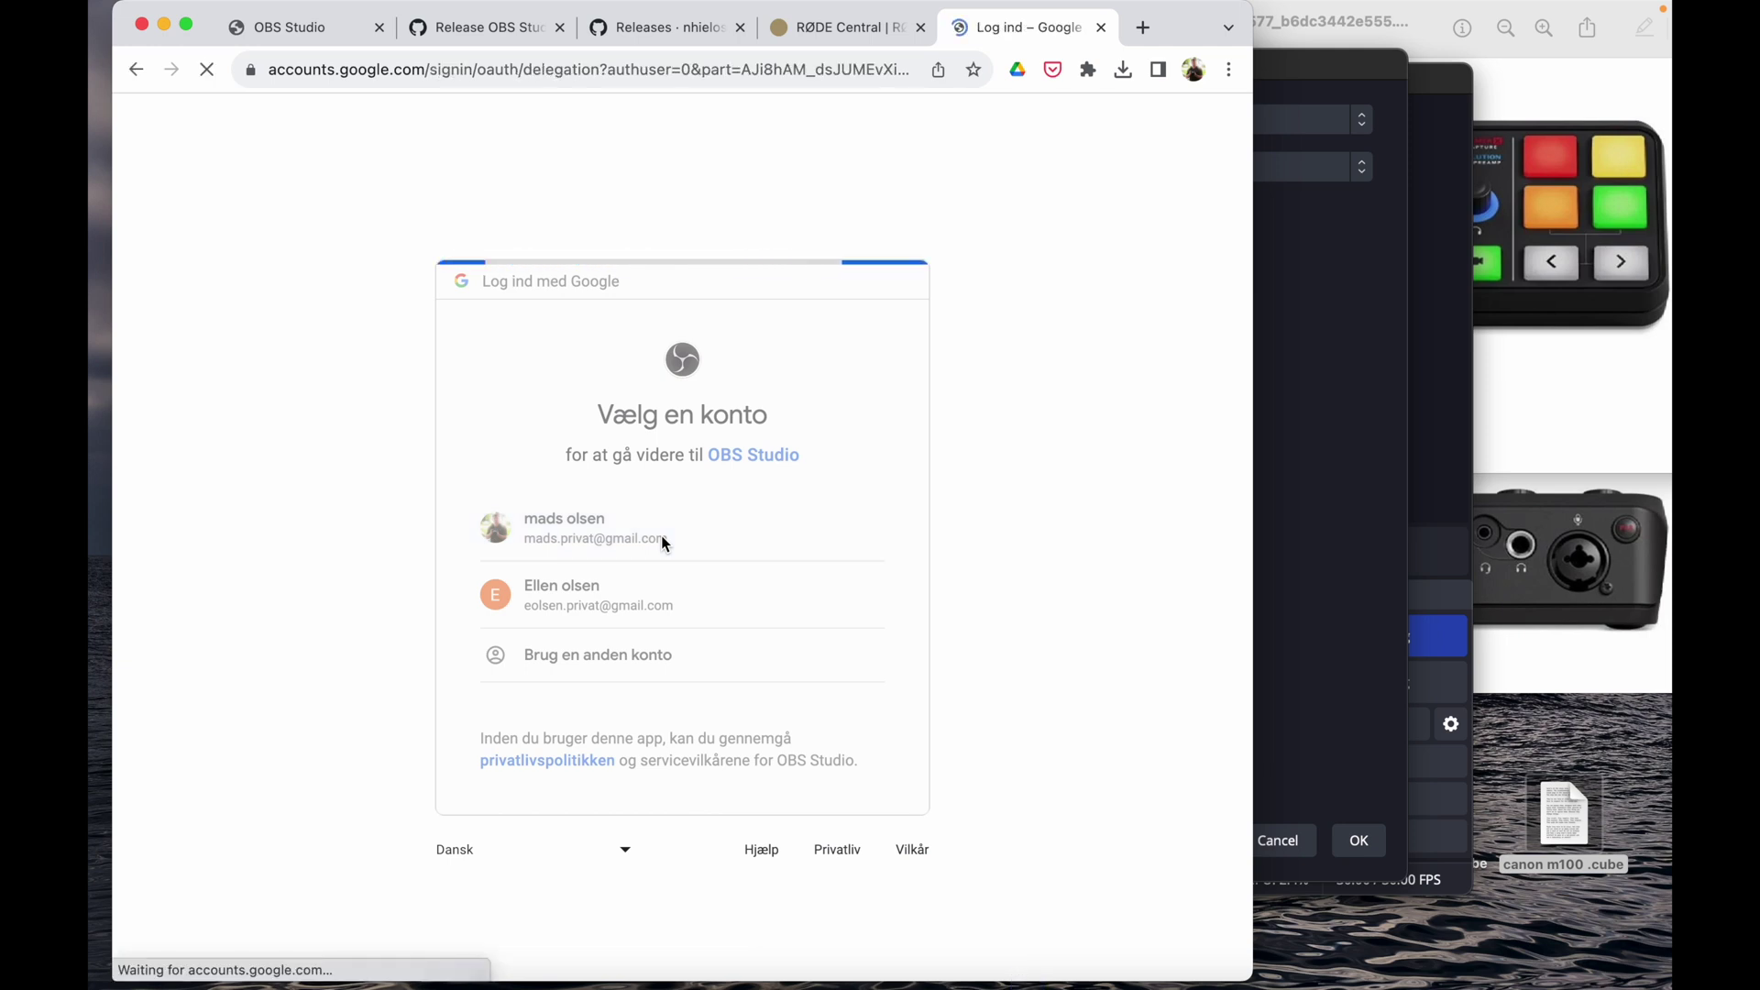
left_click(613, 639)
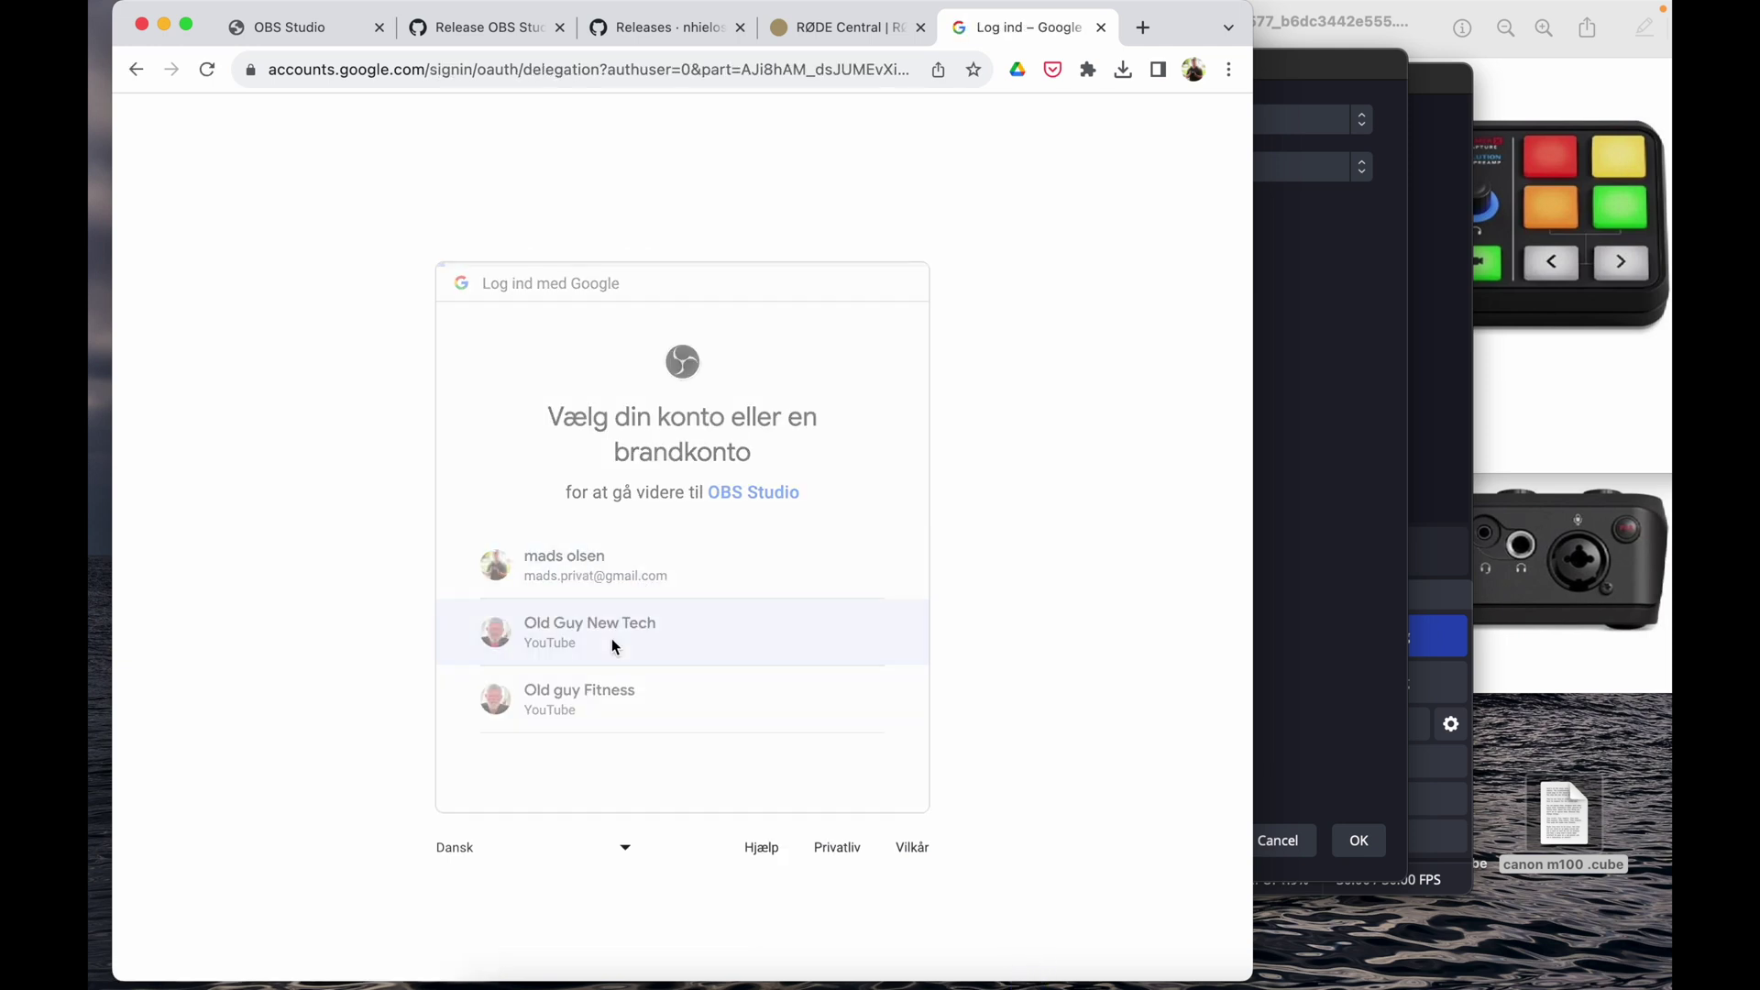
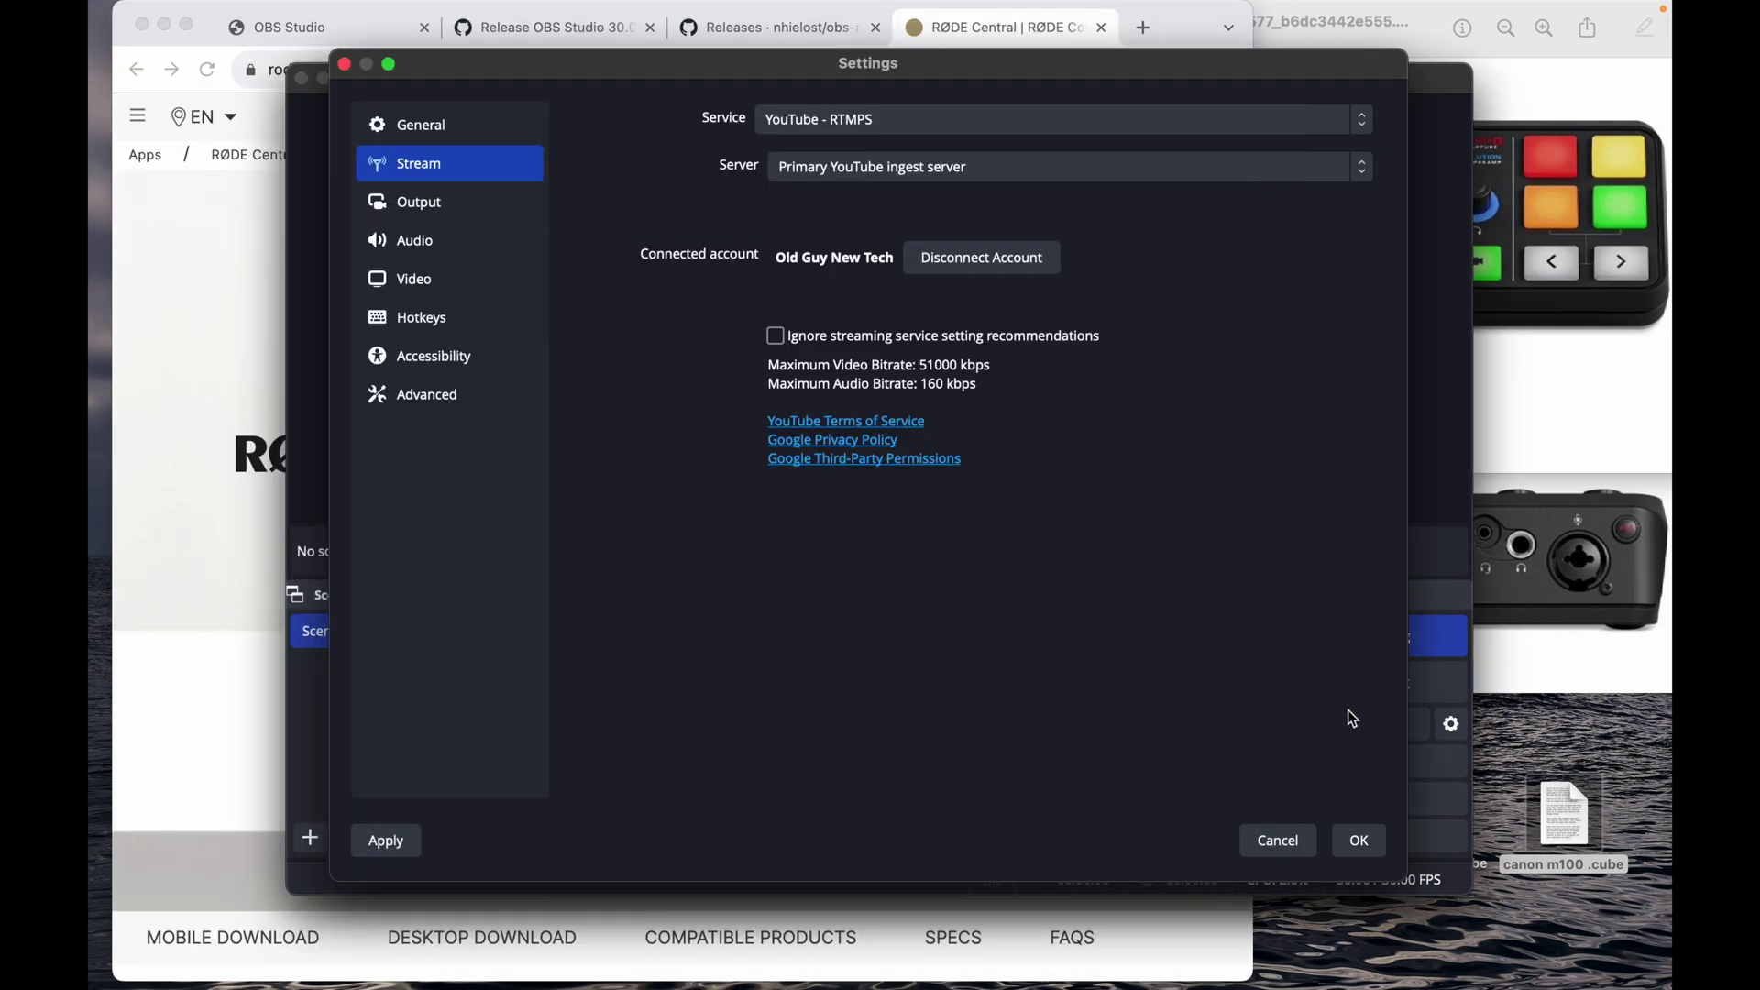
left_click(1372, 843)
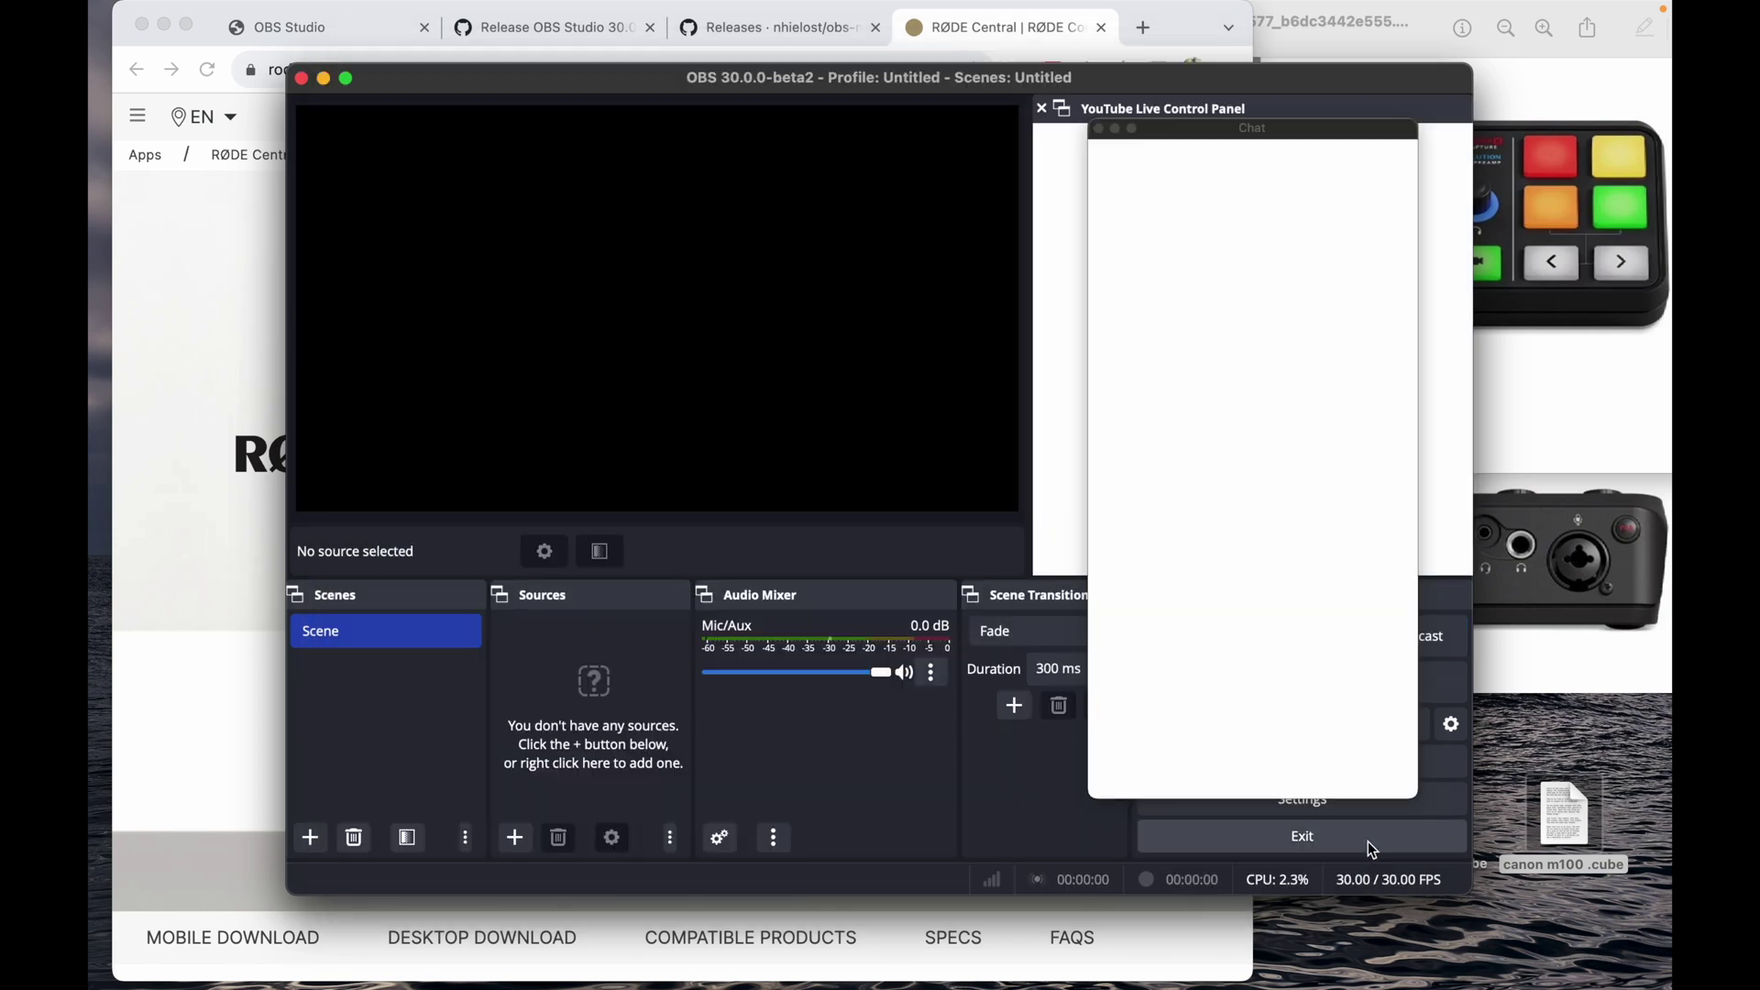
- Close the Chat and YouTube Live Control Panel docks, turning off the closed-dock reminder
left_click_drag(1325, 128, 1650, 41)
left_click_drag(1300, 86, 1160, 56)
left_click(1346, 39)
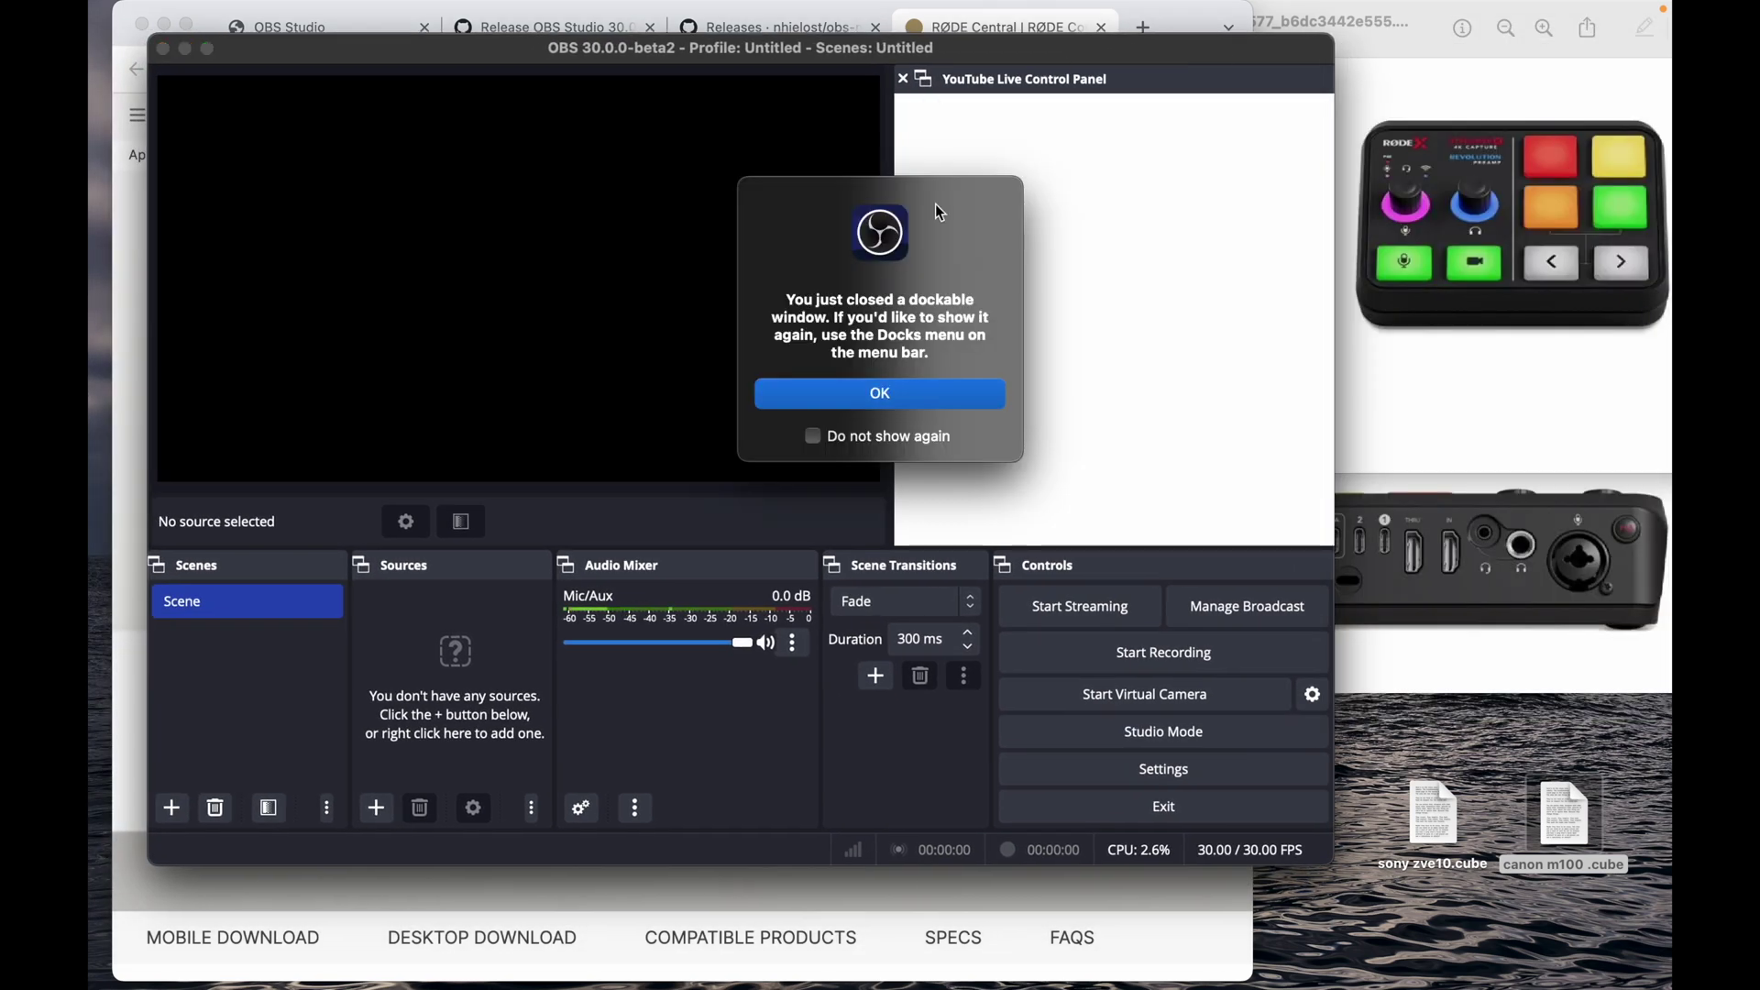
left_click(813, 437)
left_click(855, 395)
left_click(904, 80)
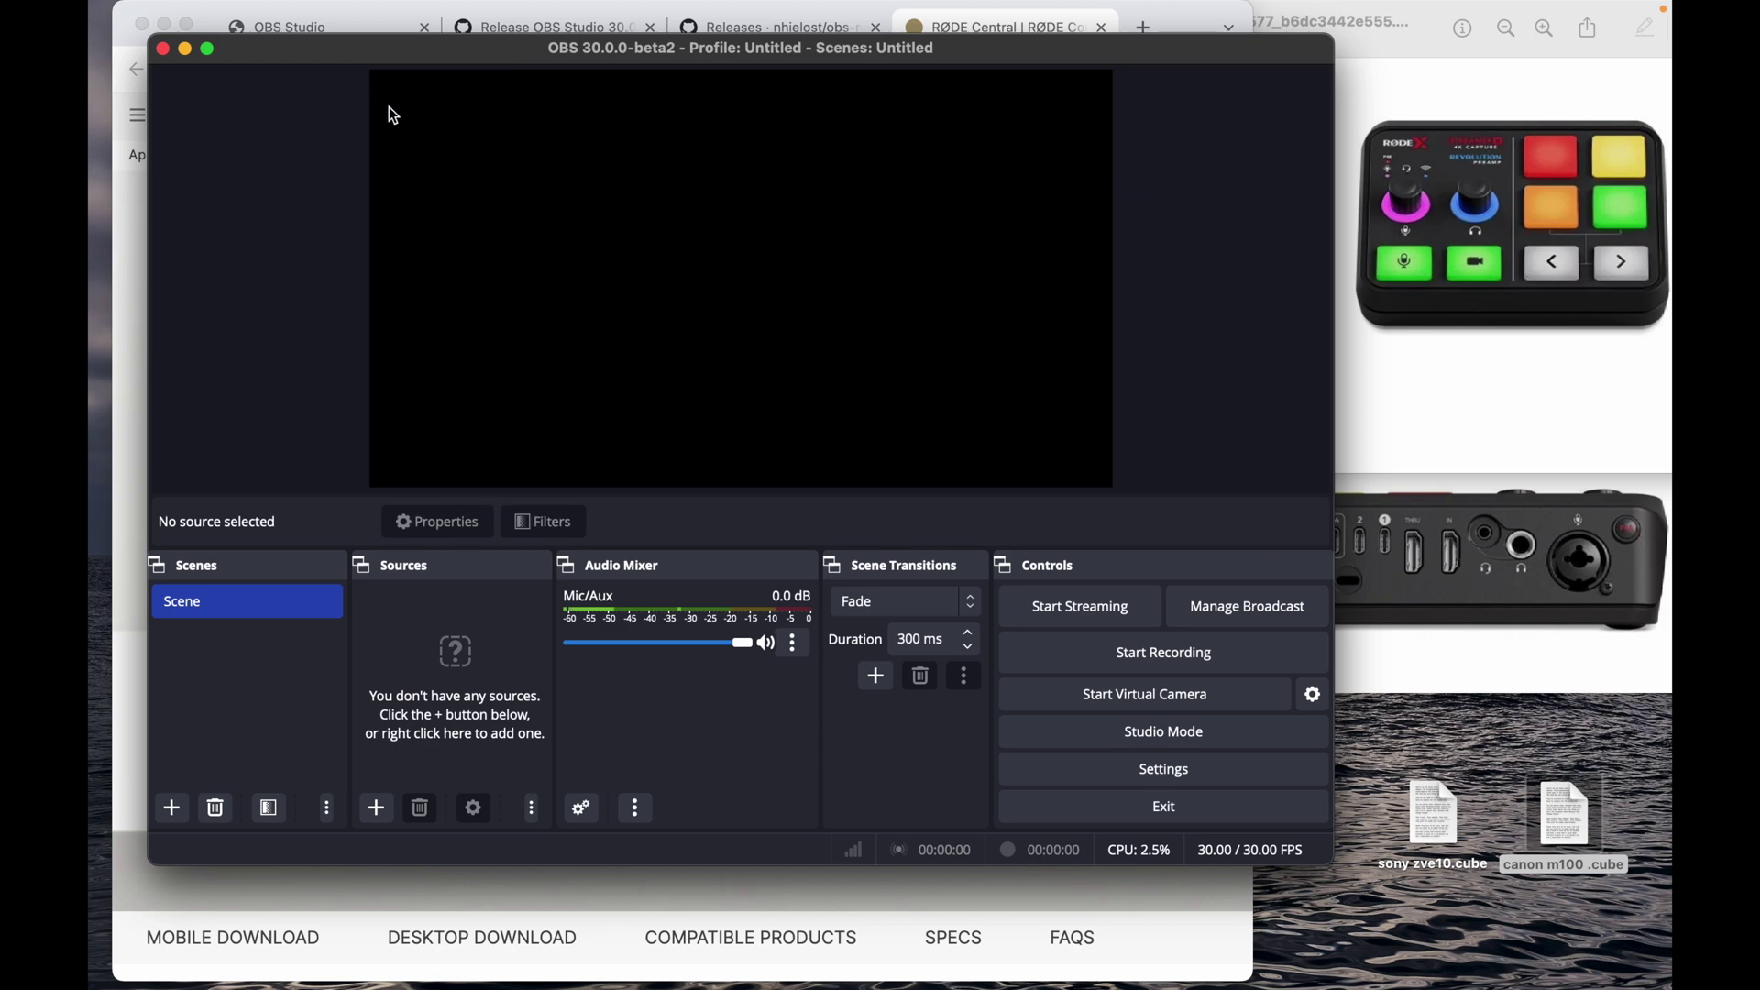
- Show the YouTube Live Control Panel dock again and sign in to it by entering the Google account password
left_click(366, 14)
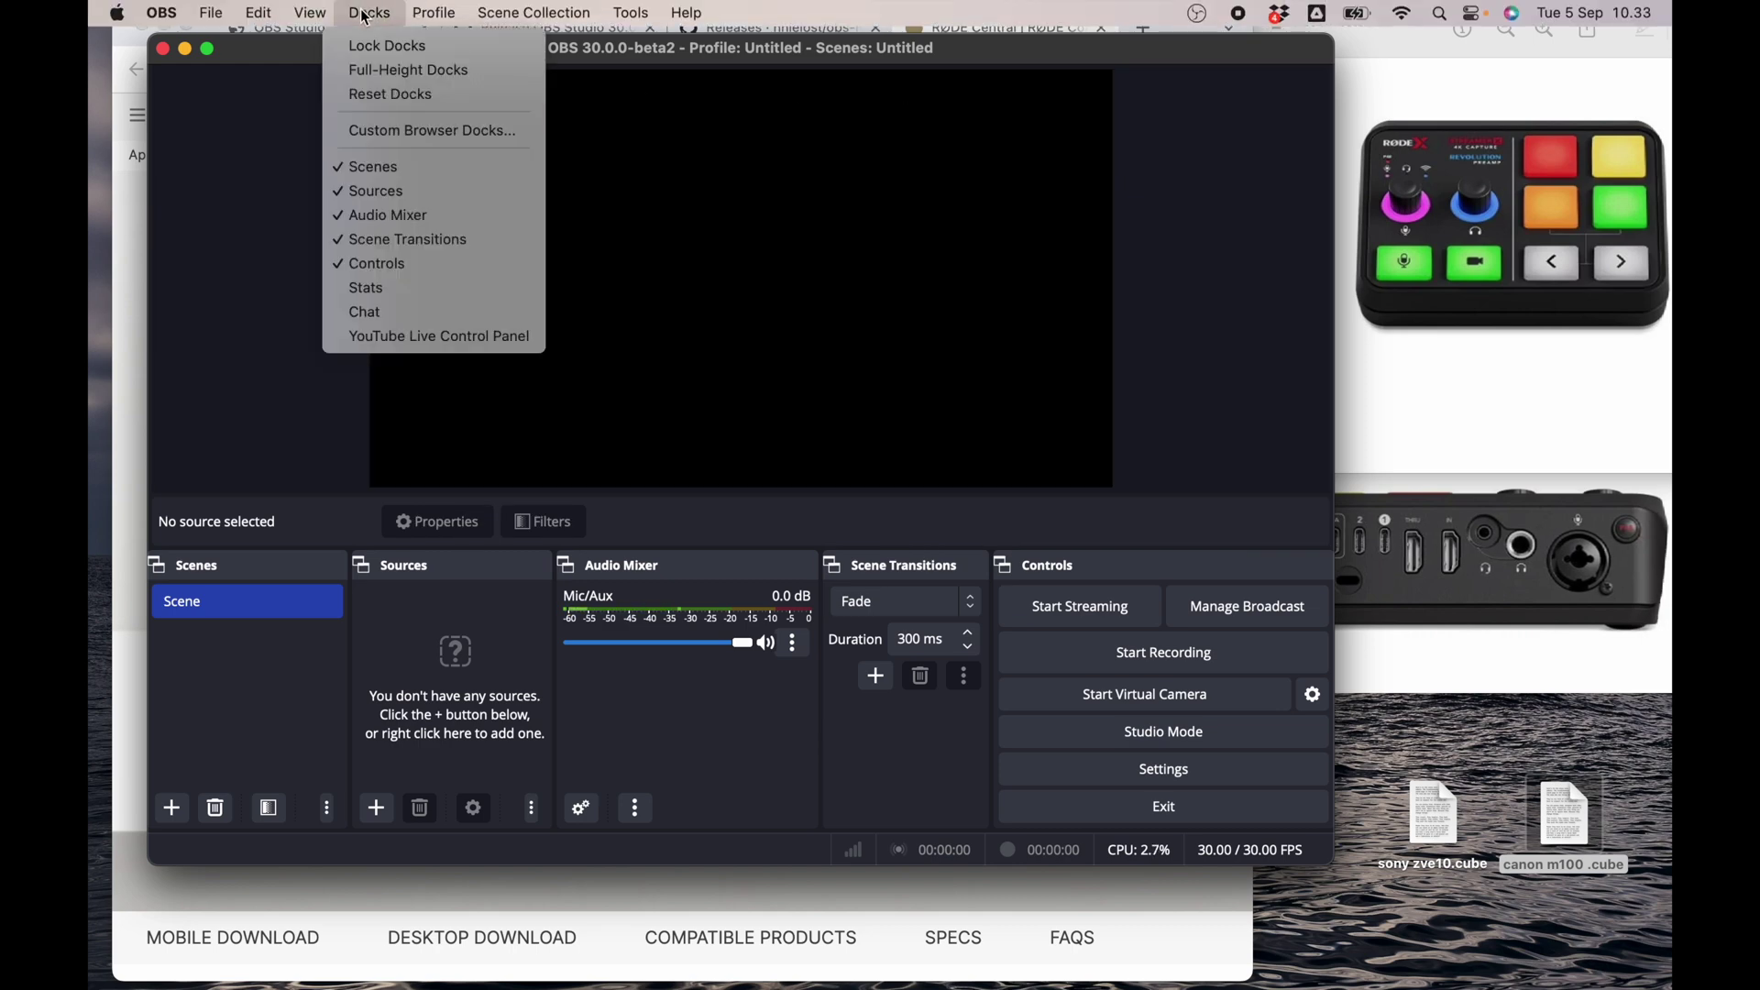
left_click(394, 338)
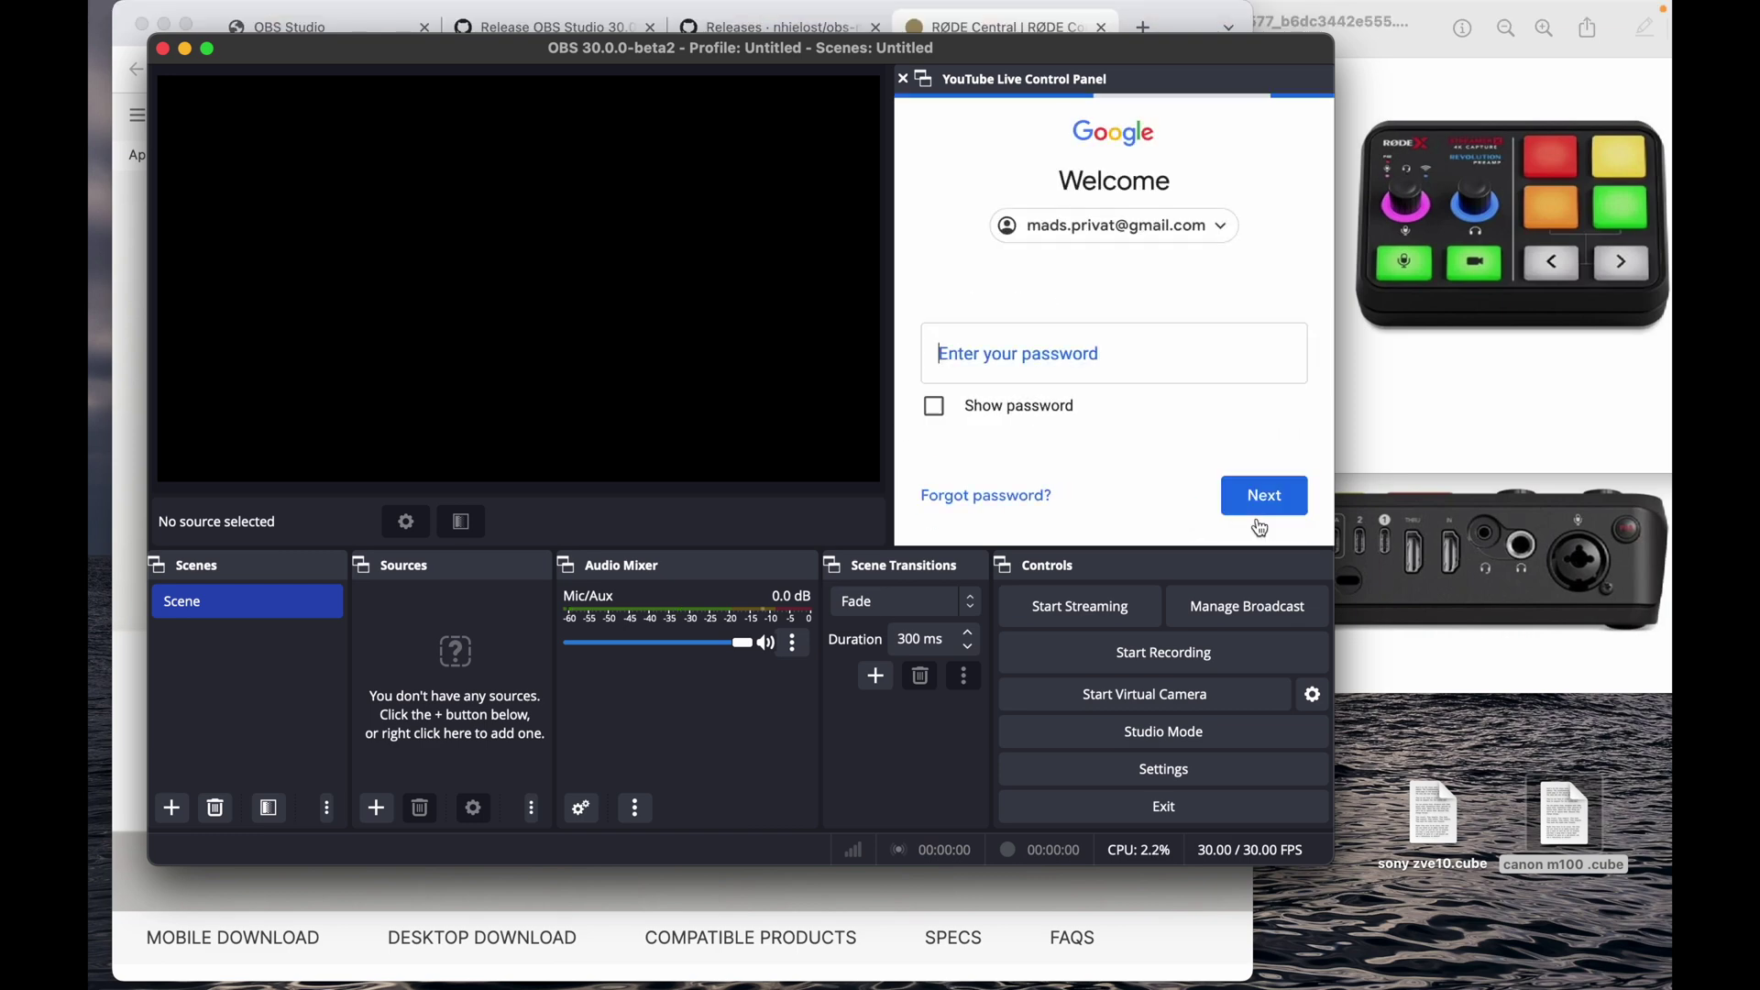
type("•••")
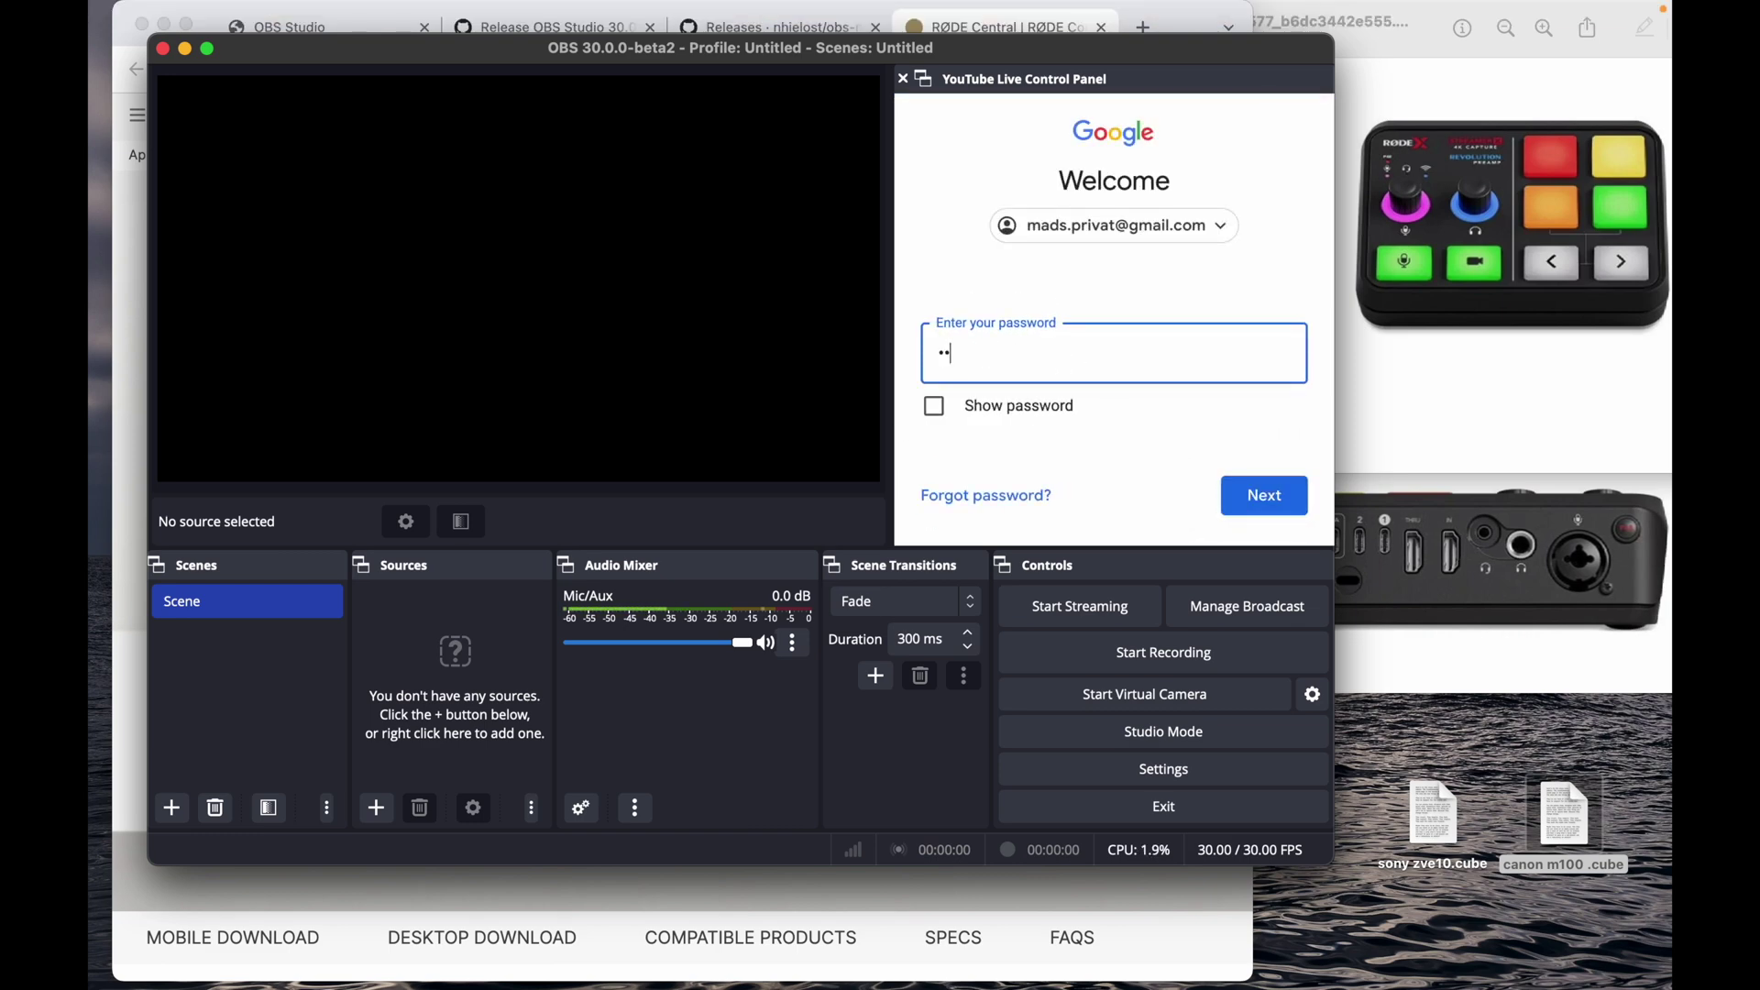
type("•••••••")
left_click(1256, 496)
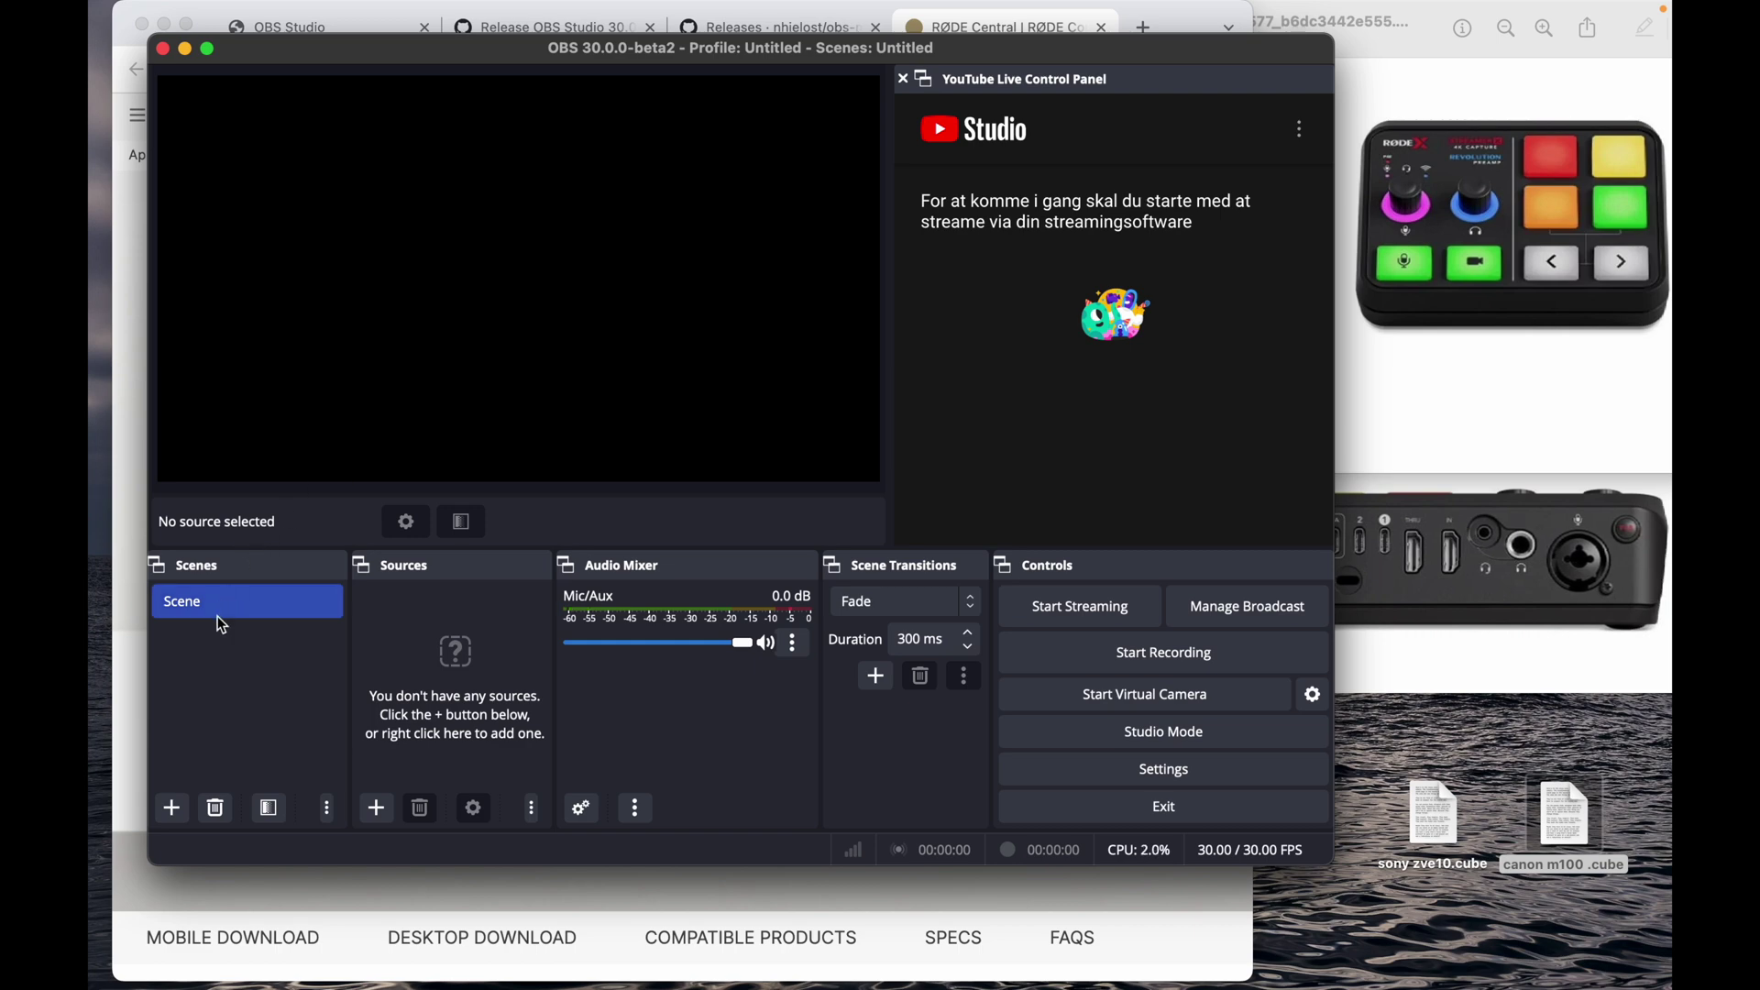
- Add a scene named "talking head" and remove the default scene named "Scene"
left_click(171, 808)
key("BackSpace")
type("ta")
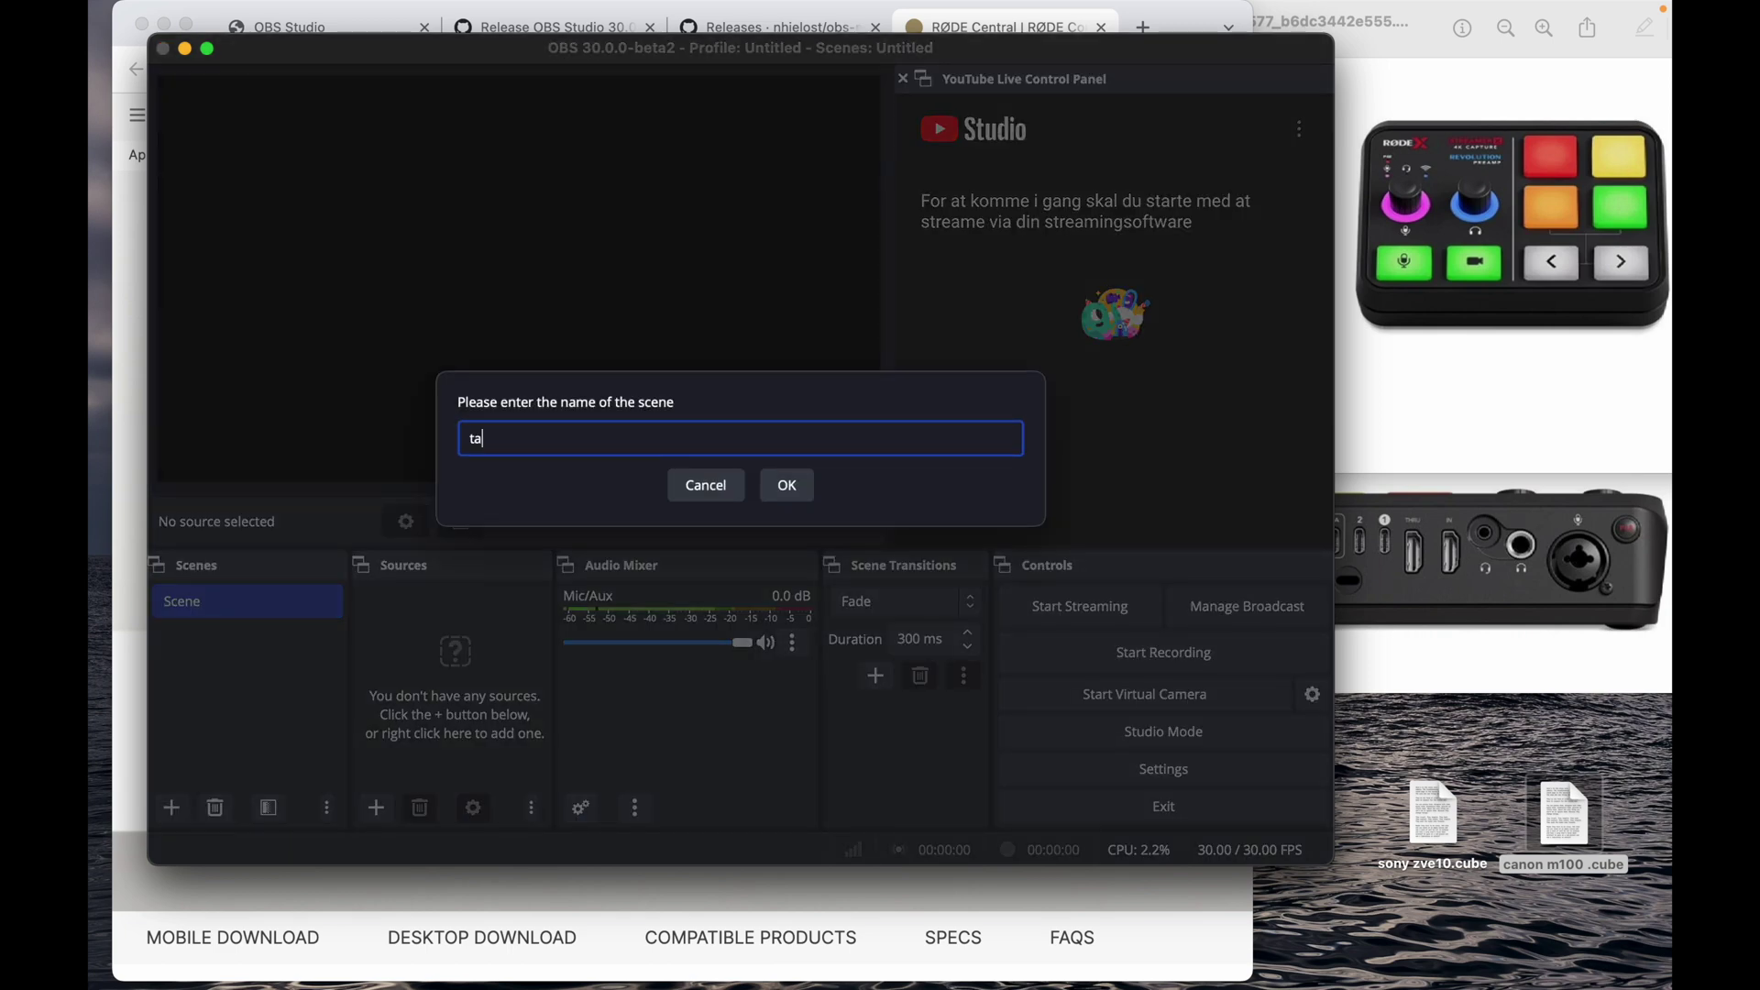
type("lking head")
left_click(786, 486)
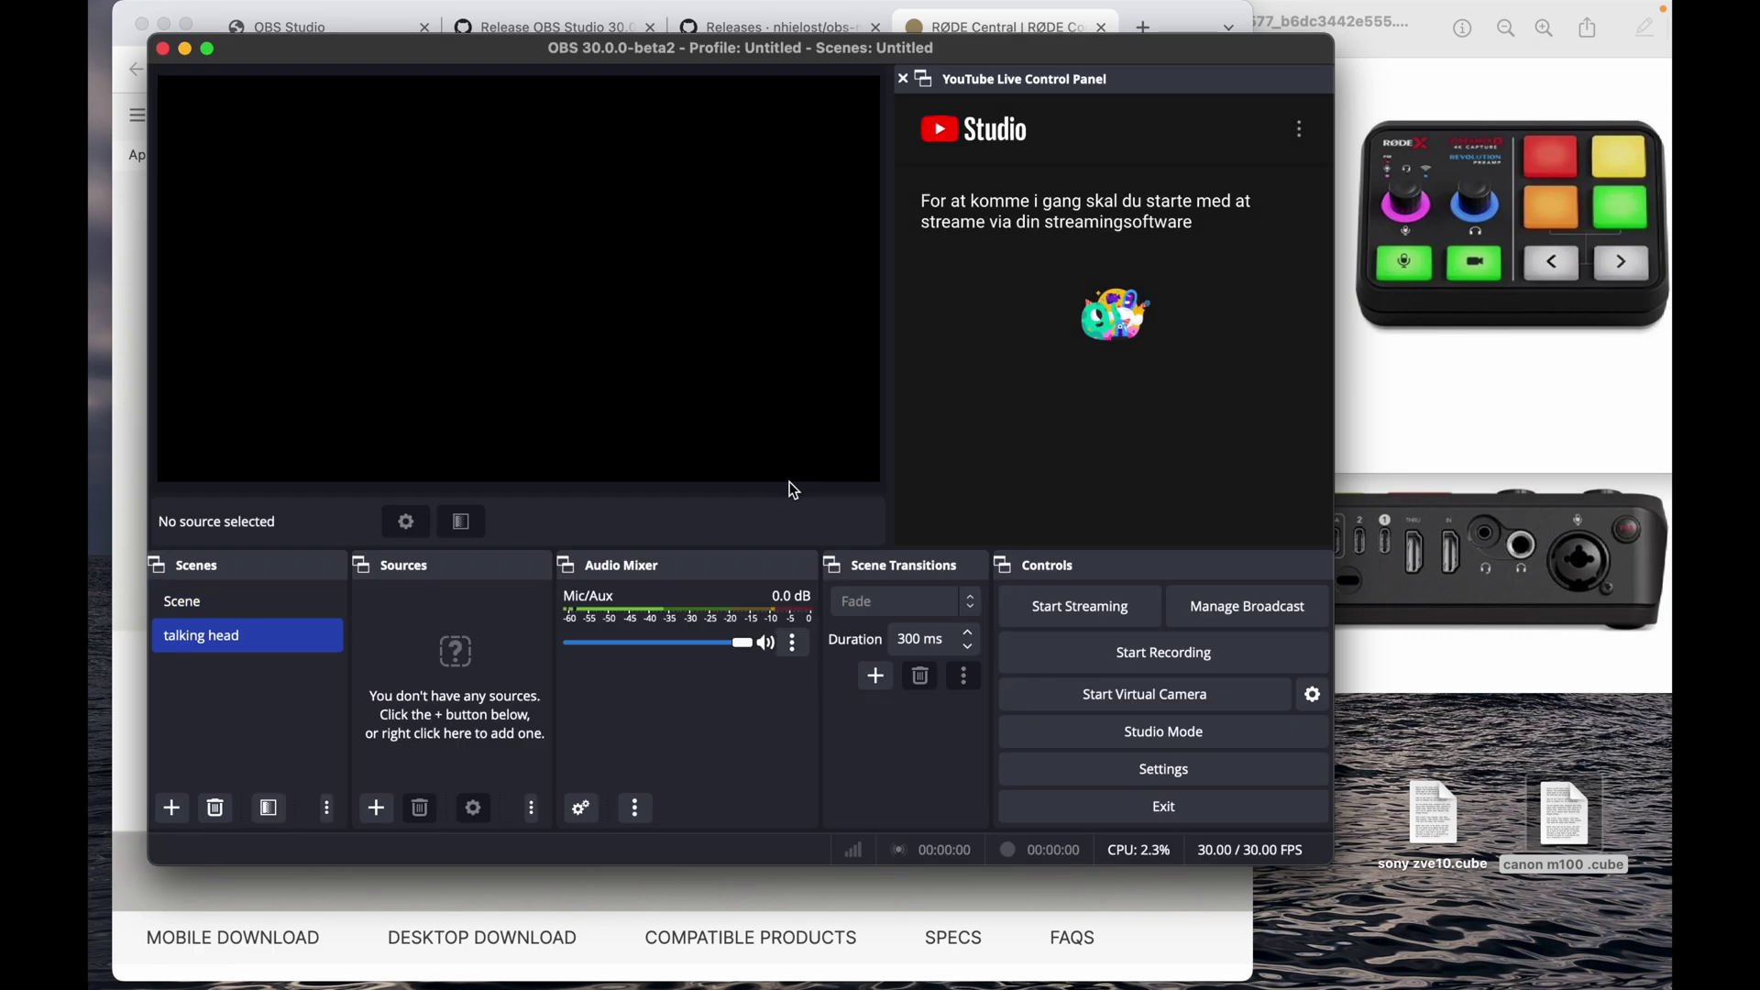
left_click(216, 807)
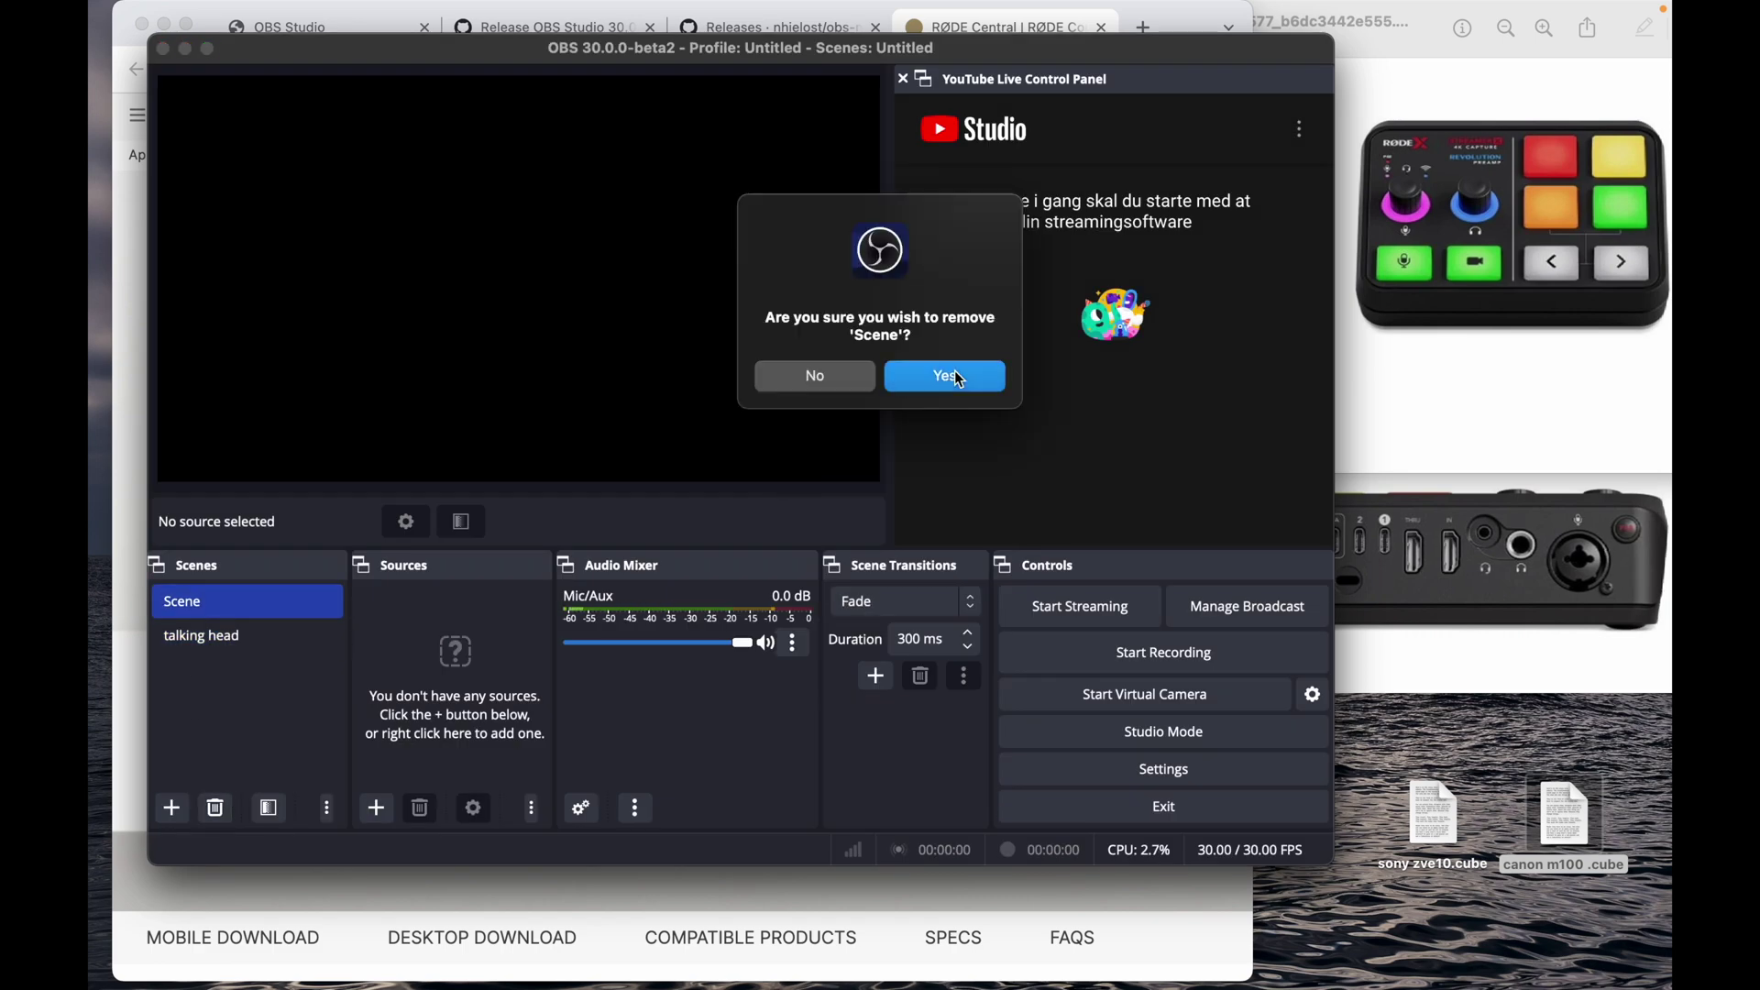
left_click(954, 370)
- Add an Audio Input Capture source named "Streamer X audio" to the talking head scene, using the Streamer X Main device
left_click(376, 812)
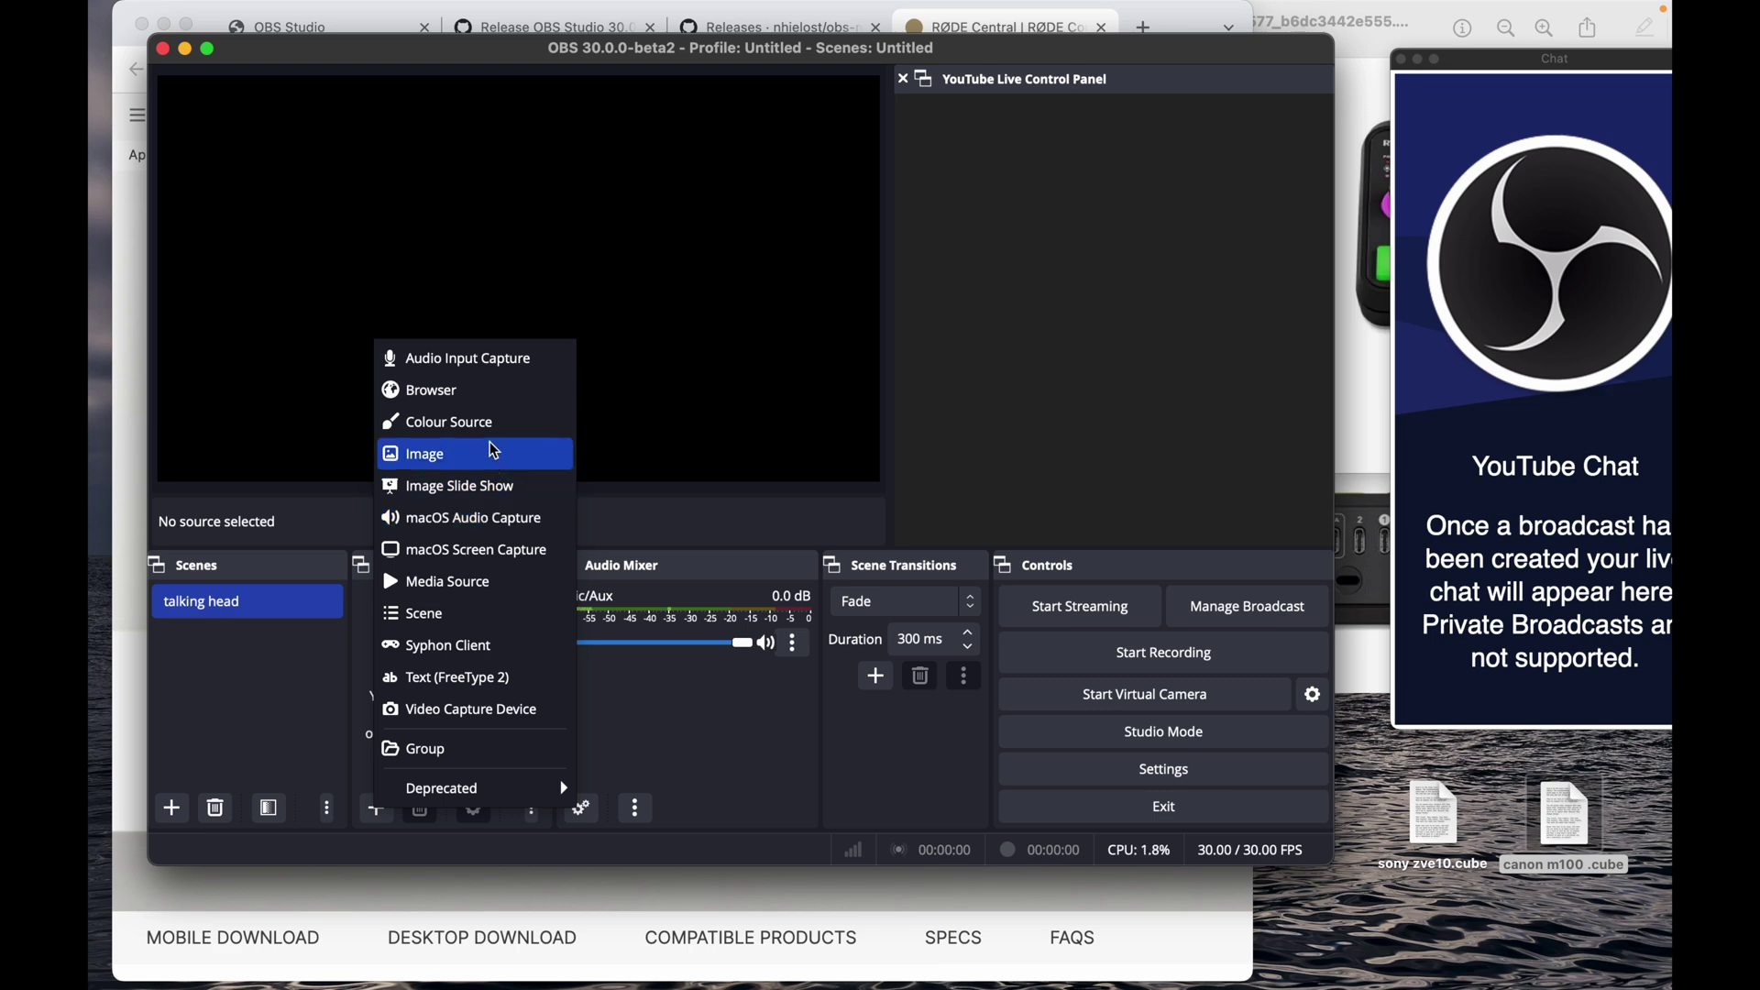
left_click(493, 362)
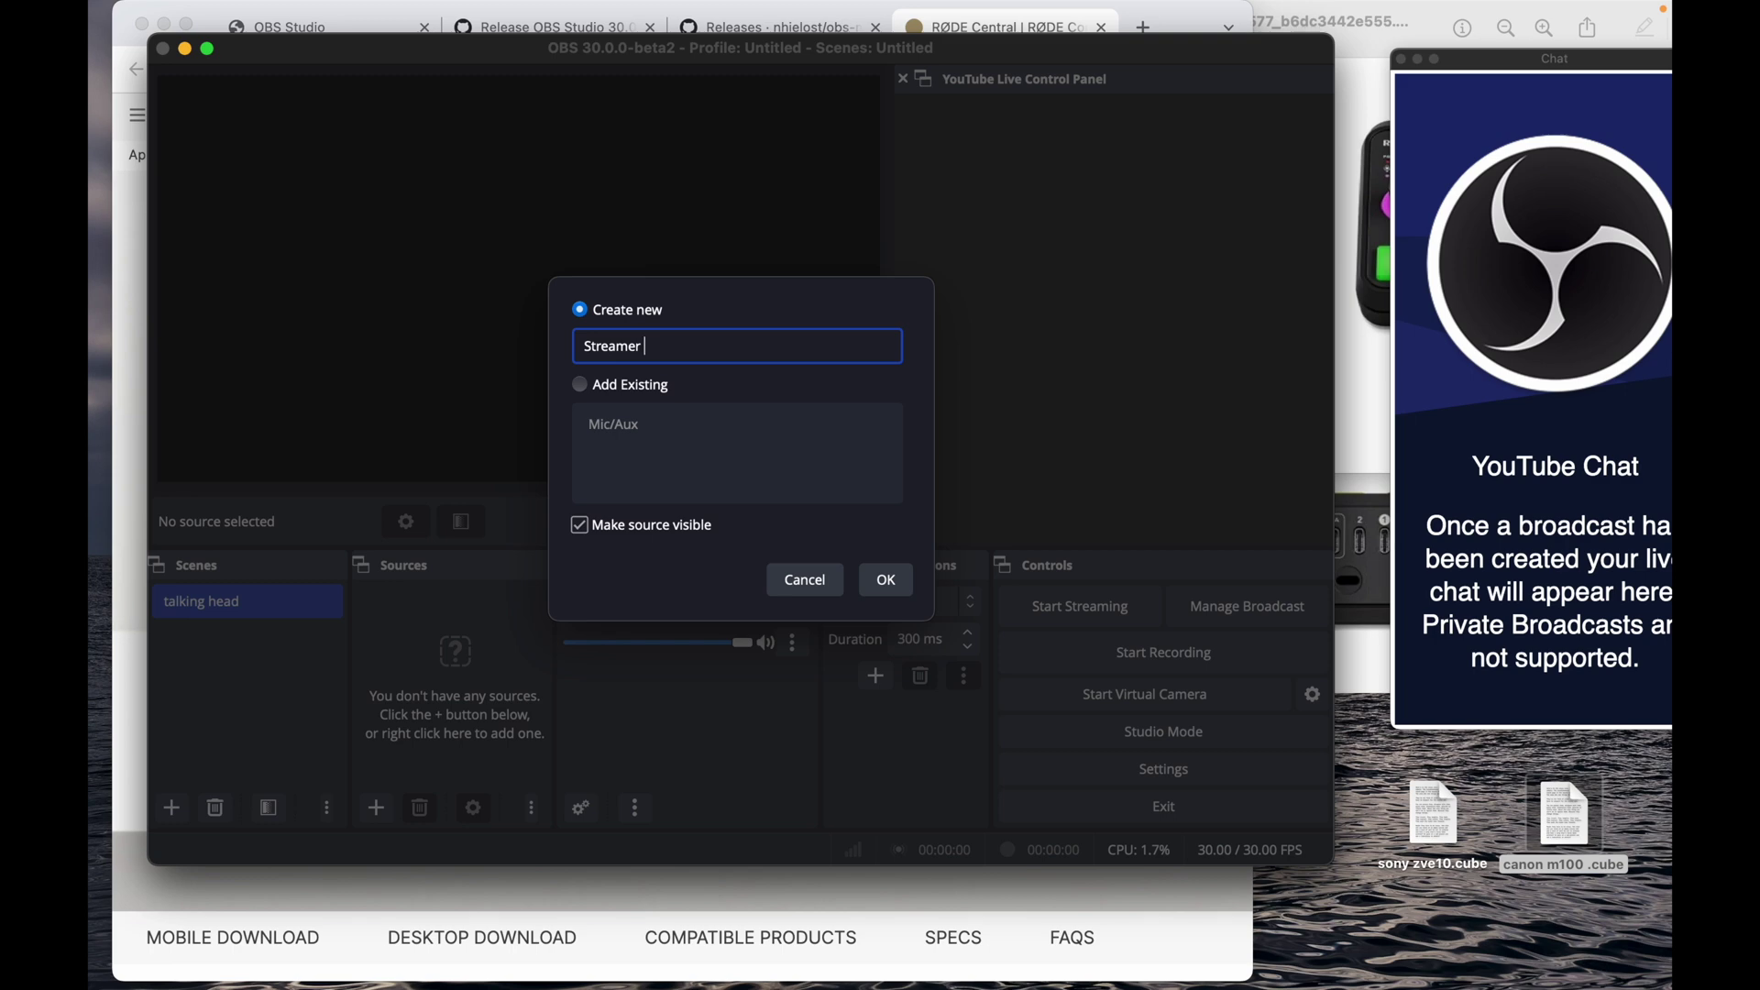
type("audio")
left_click(882, 583)
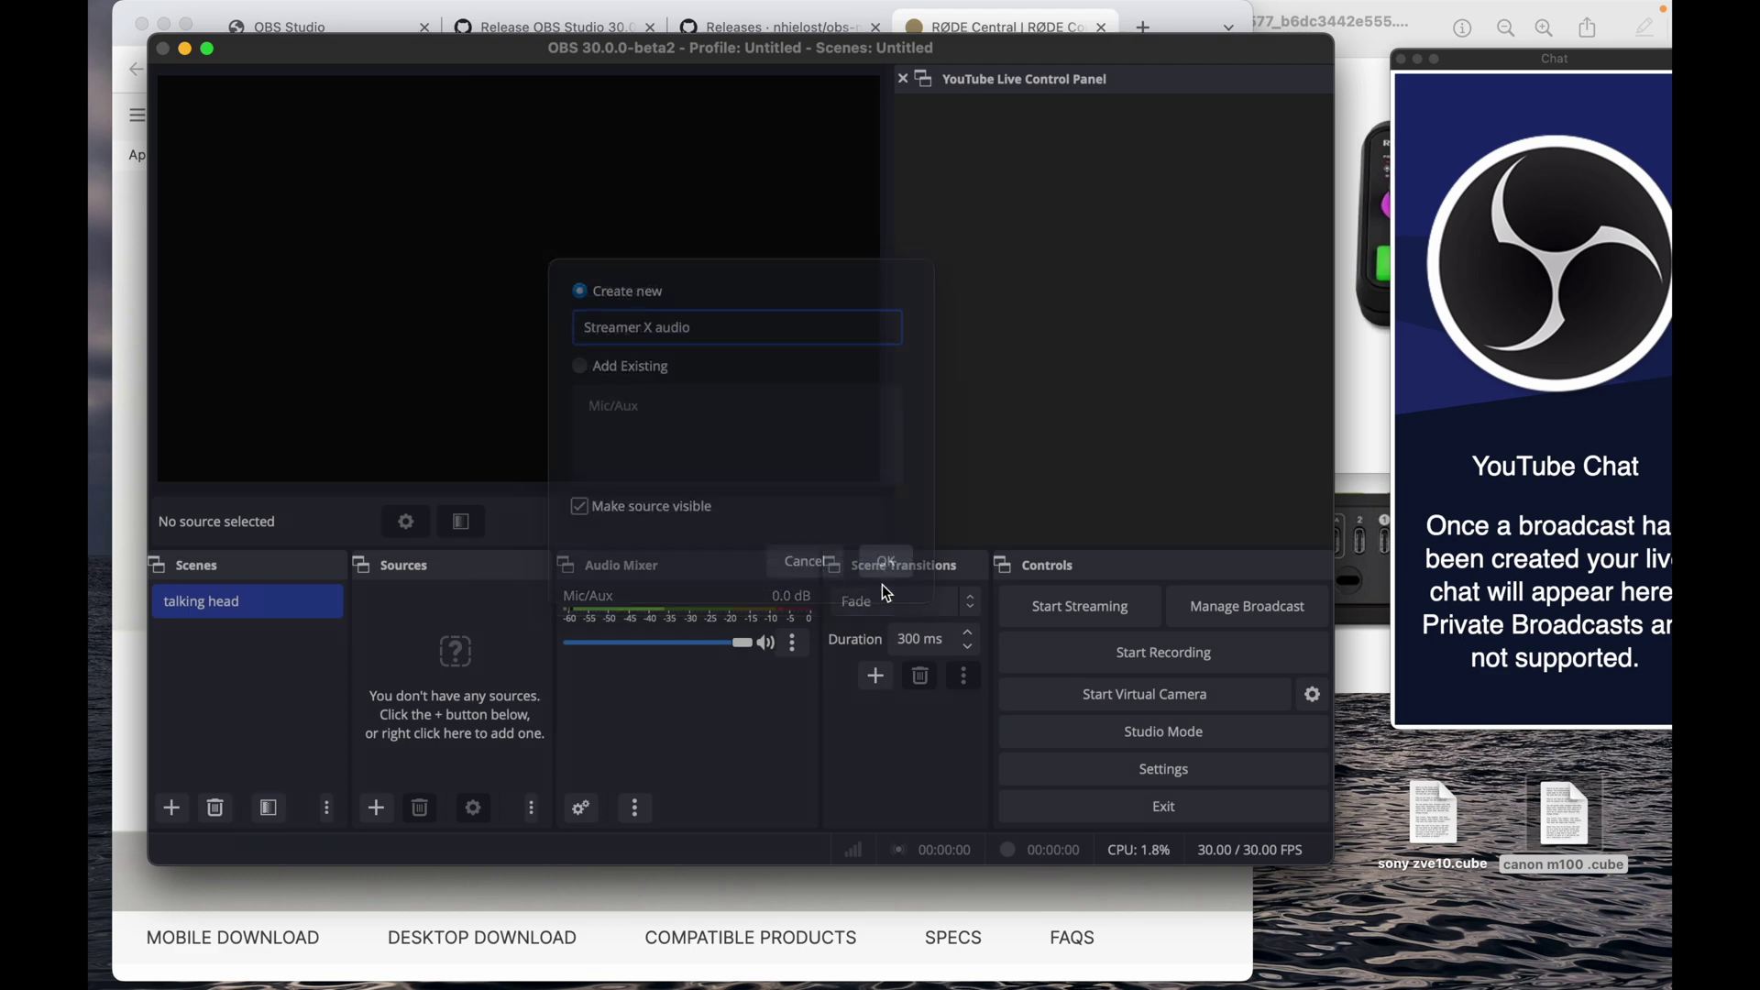
left_click(1076, 195)
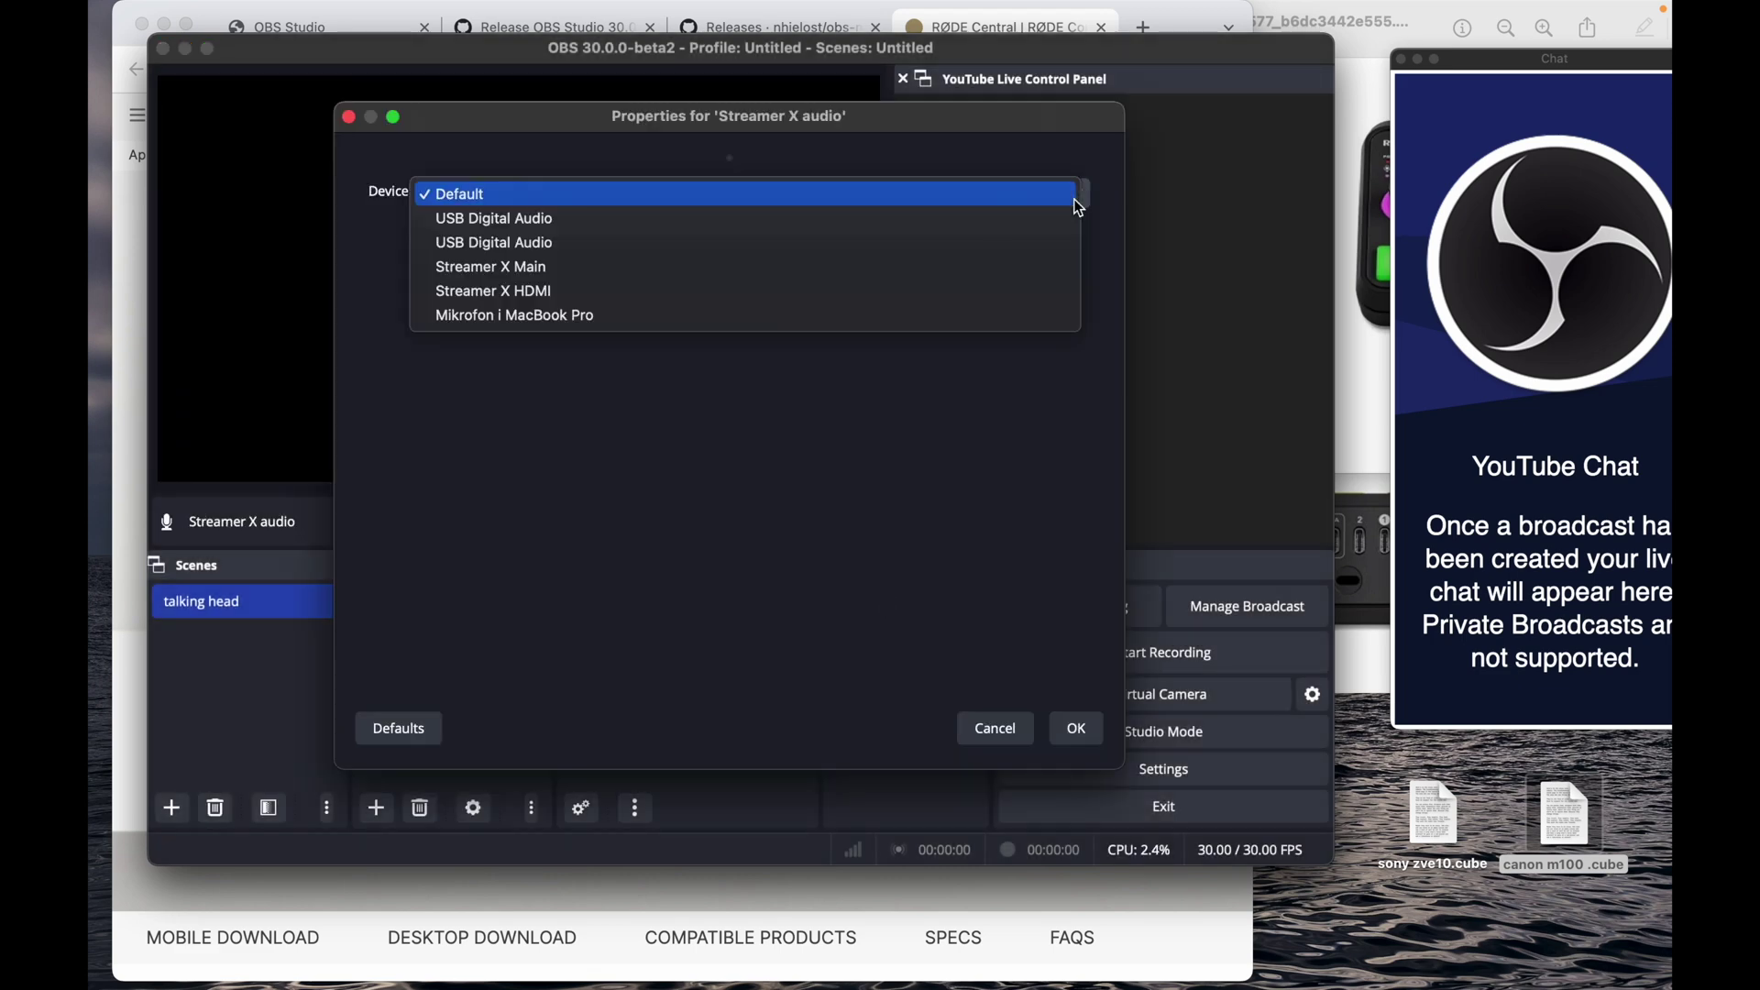
left_click(879, 271)
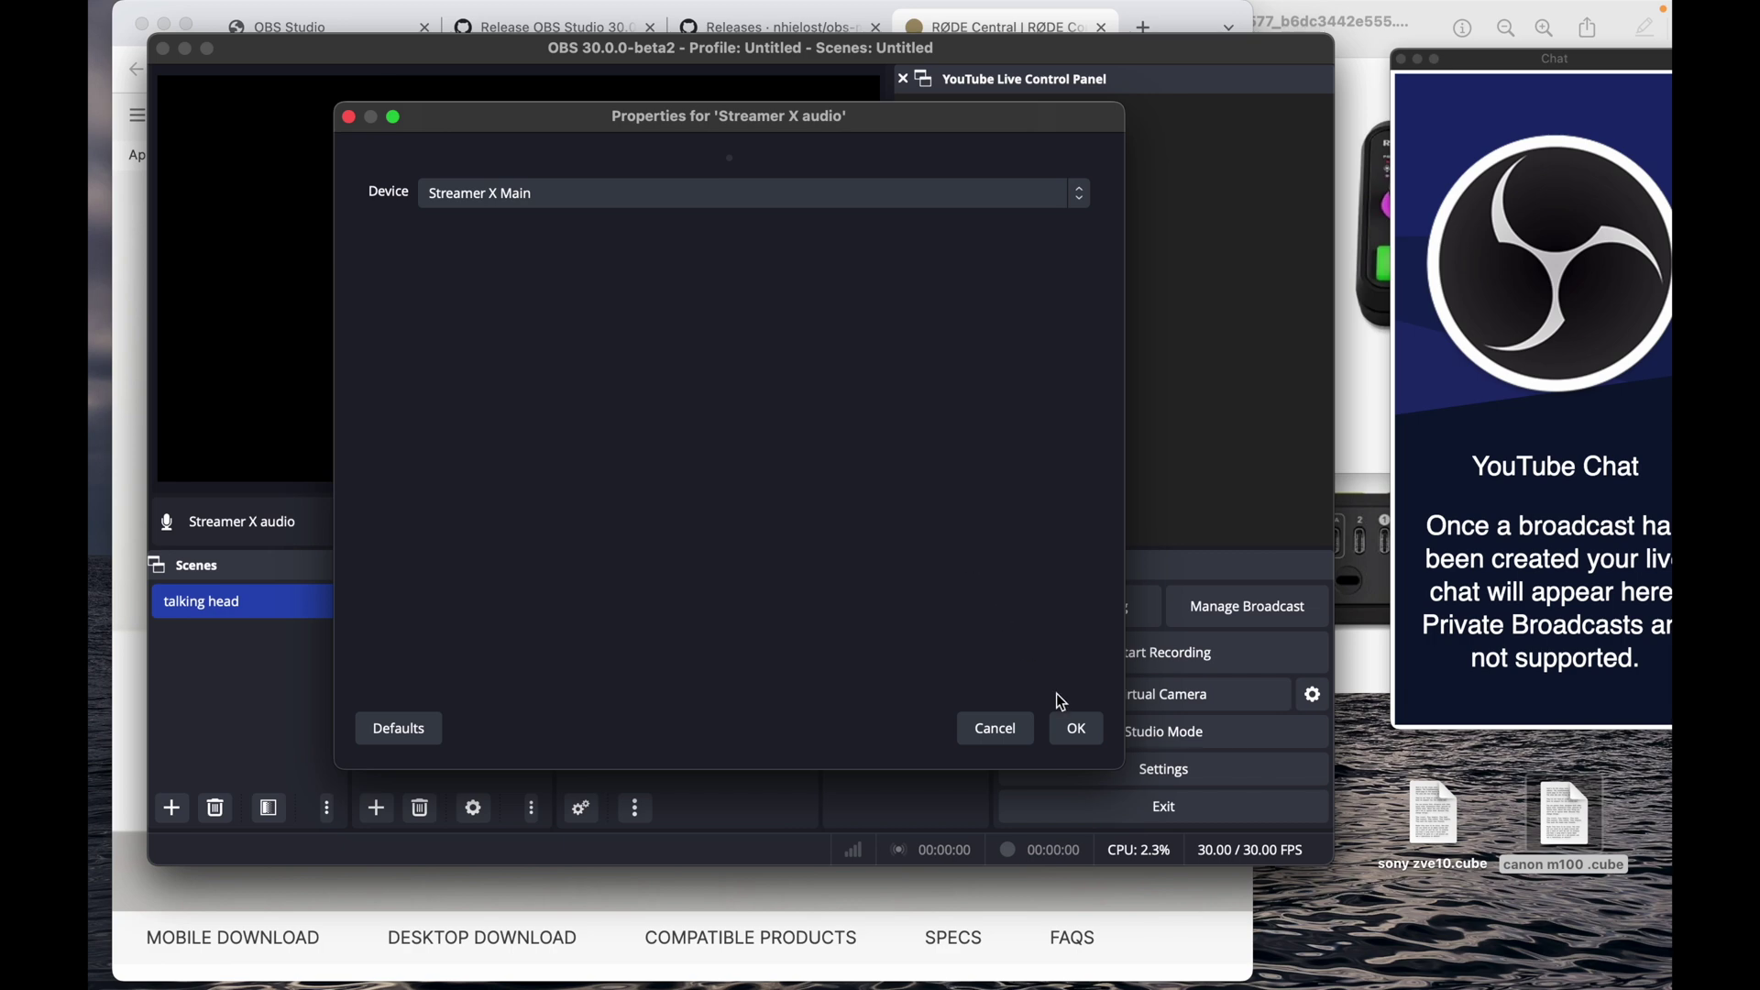
left_click(1076, 731)
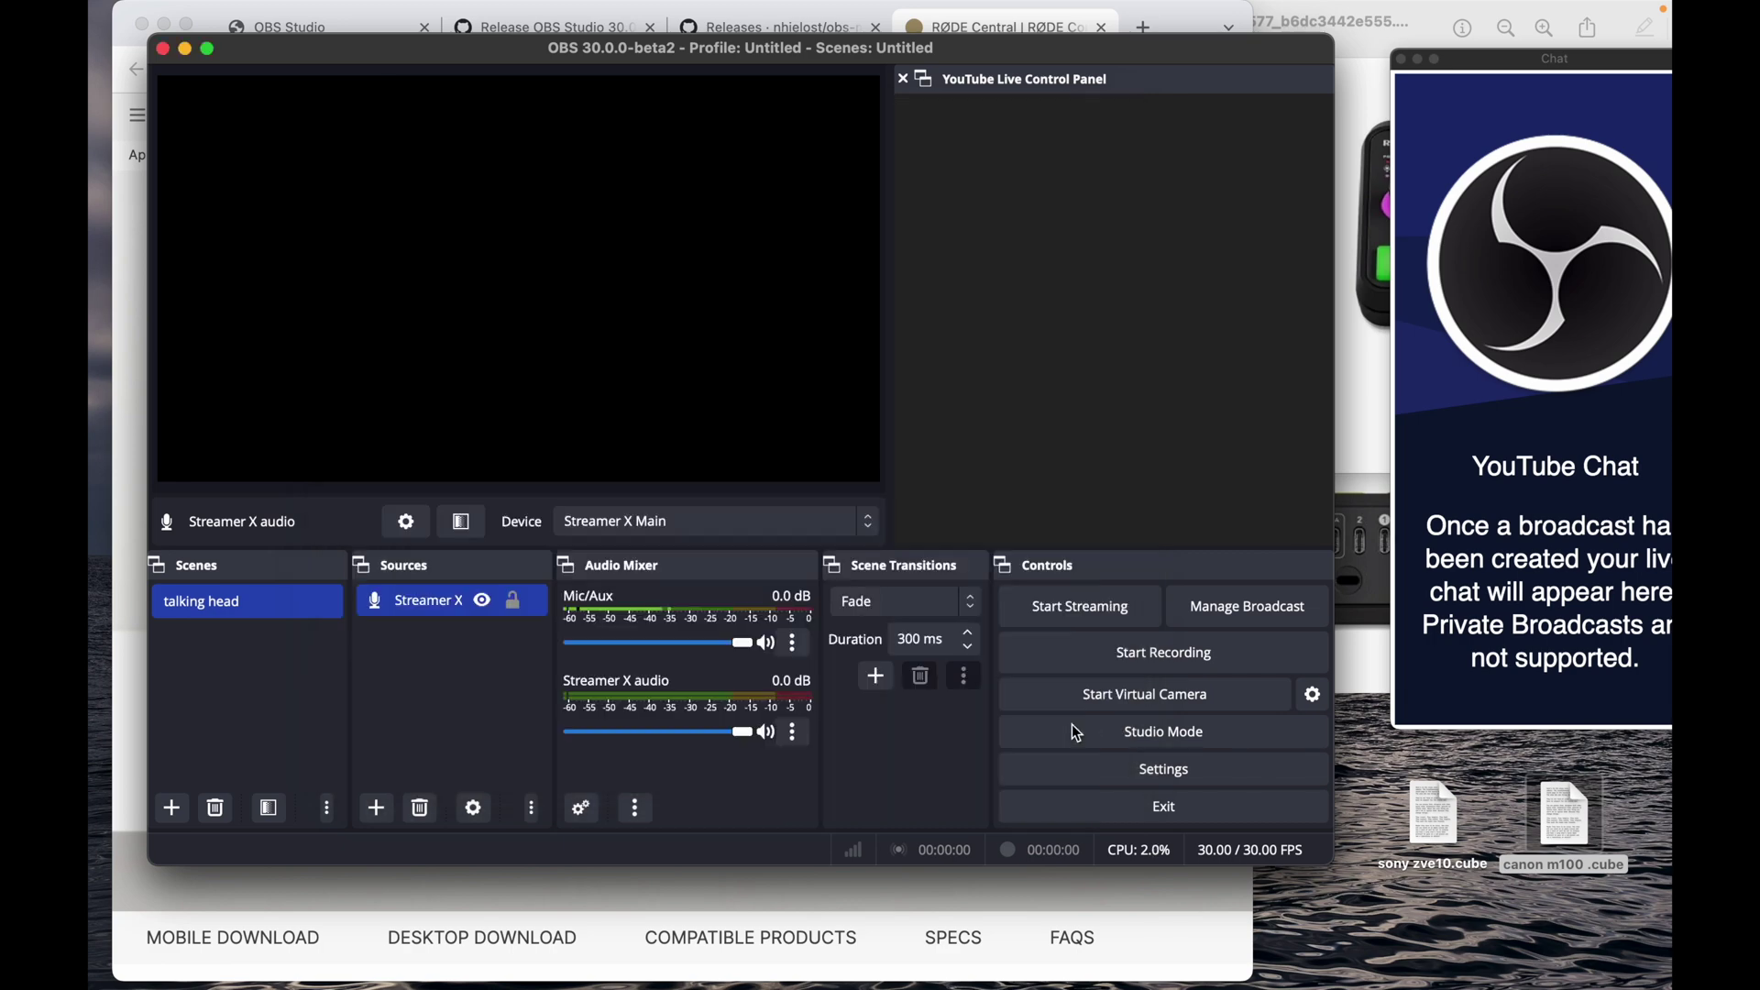
- Set the volume of Streamer X audio to 10.0 dB in the Advanced Audio Properties
left_click(582, 808)
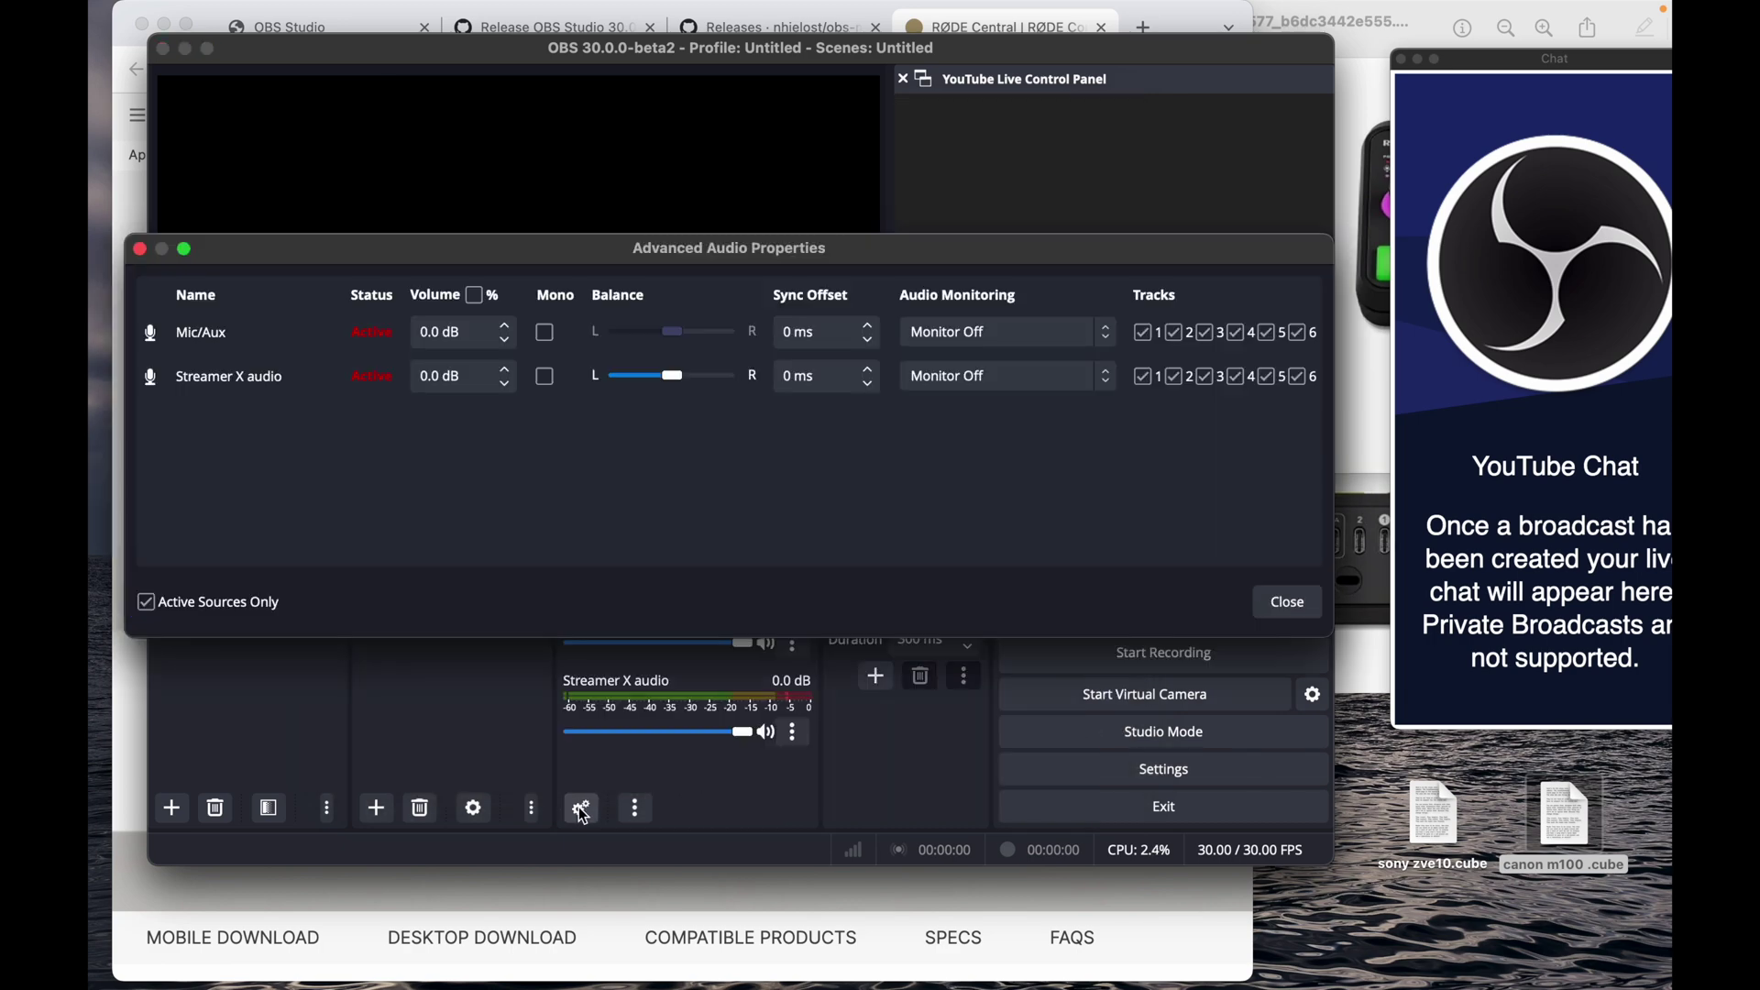
left_click(507, 371)
left_click(507, 370)
left_click(507, 370)
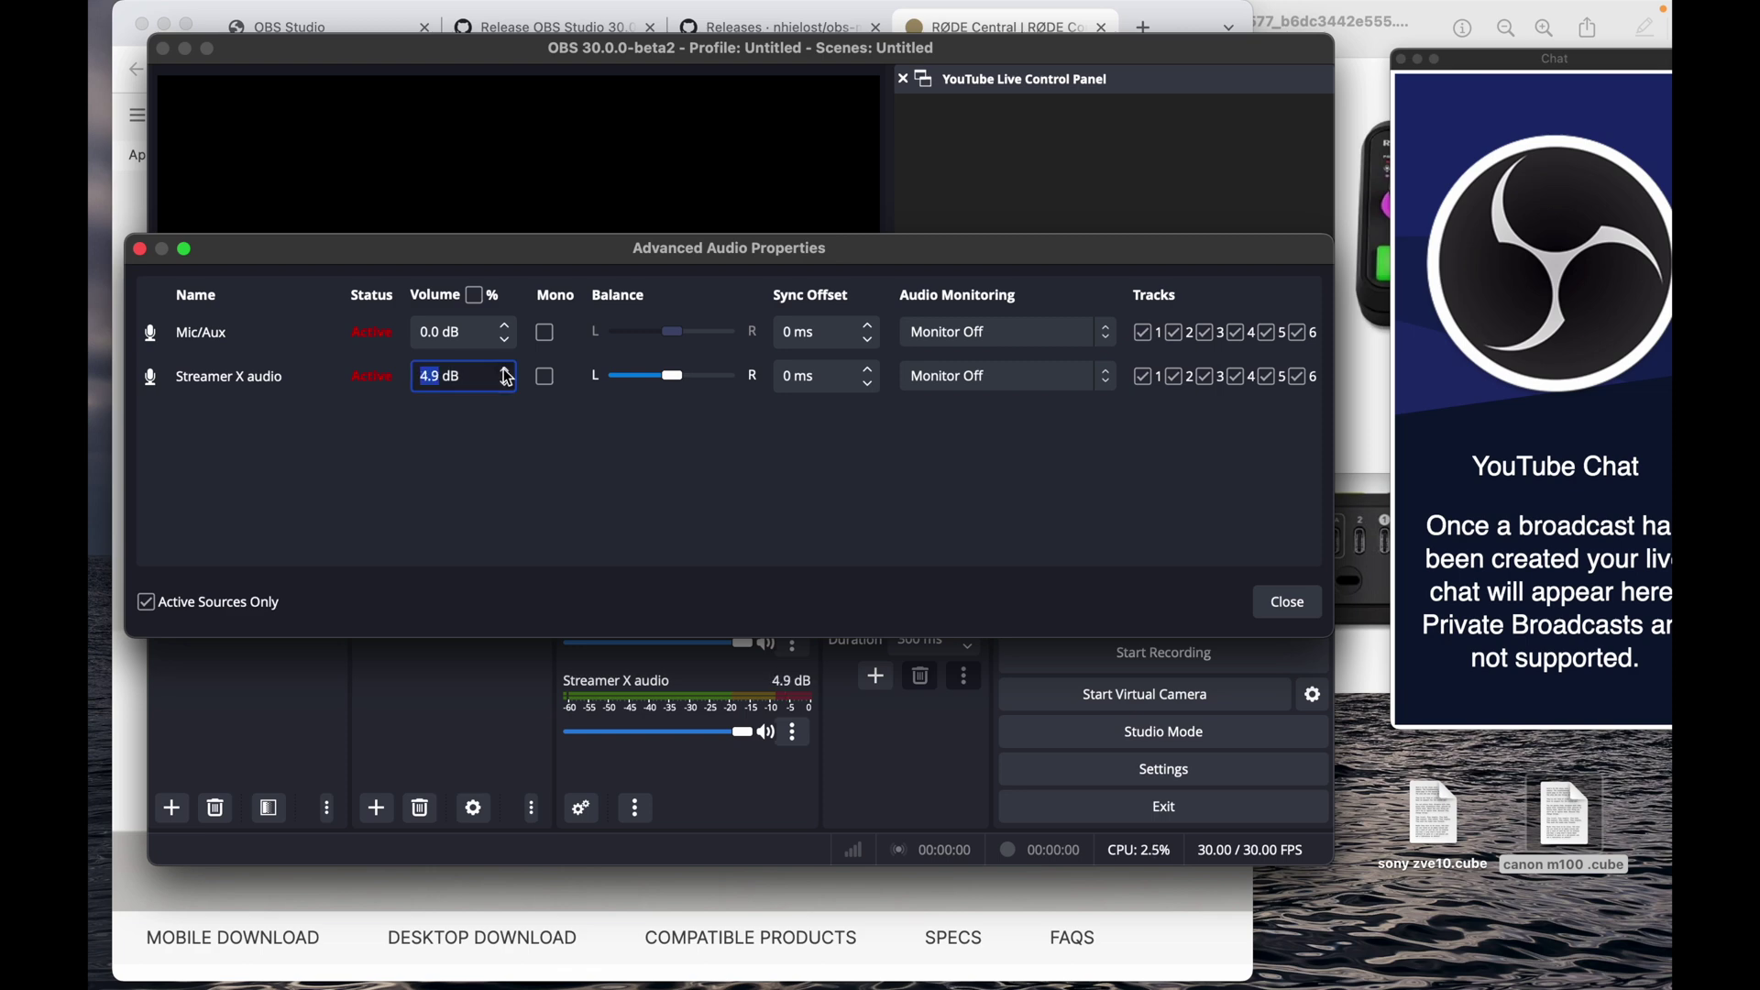
left_click(507, 370)
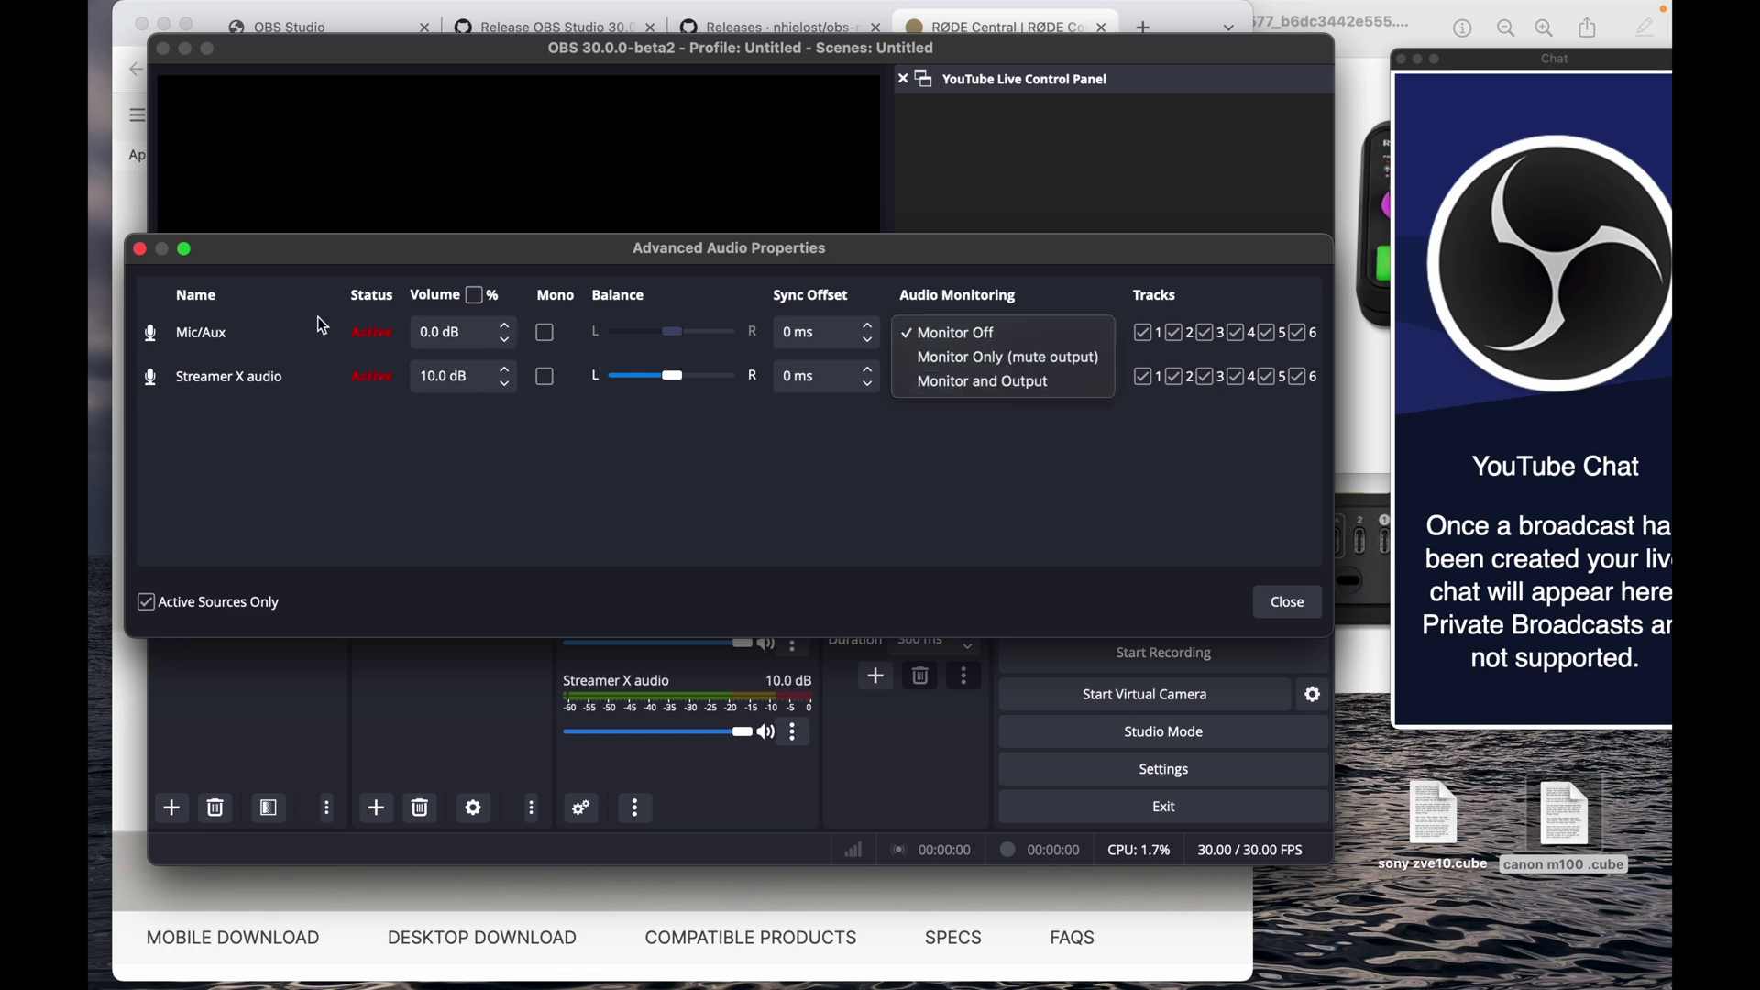
left_click(139, 250)
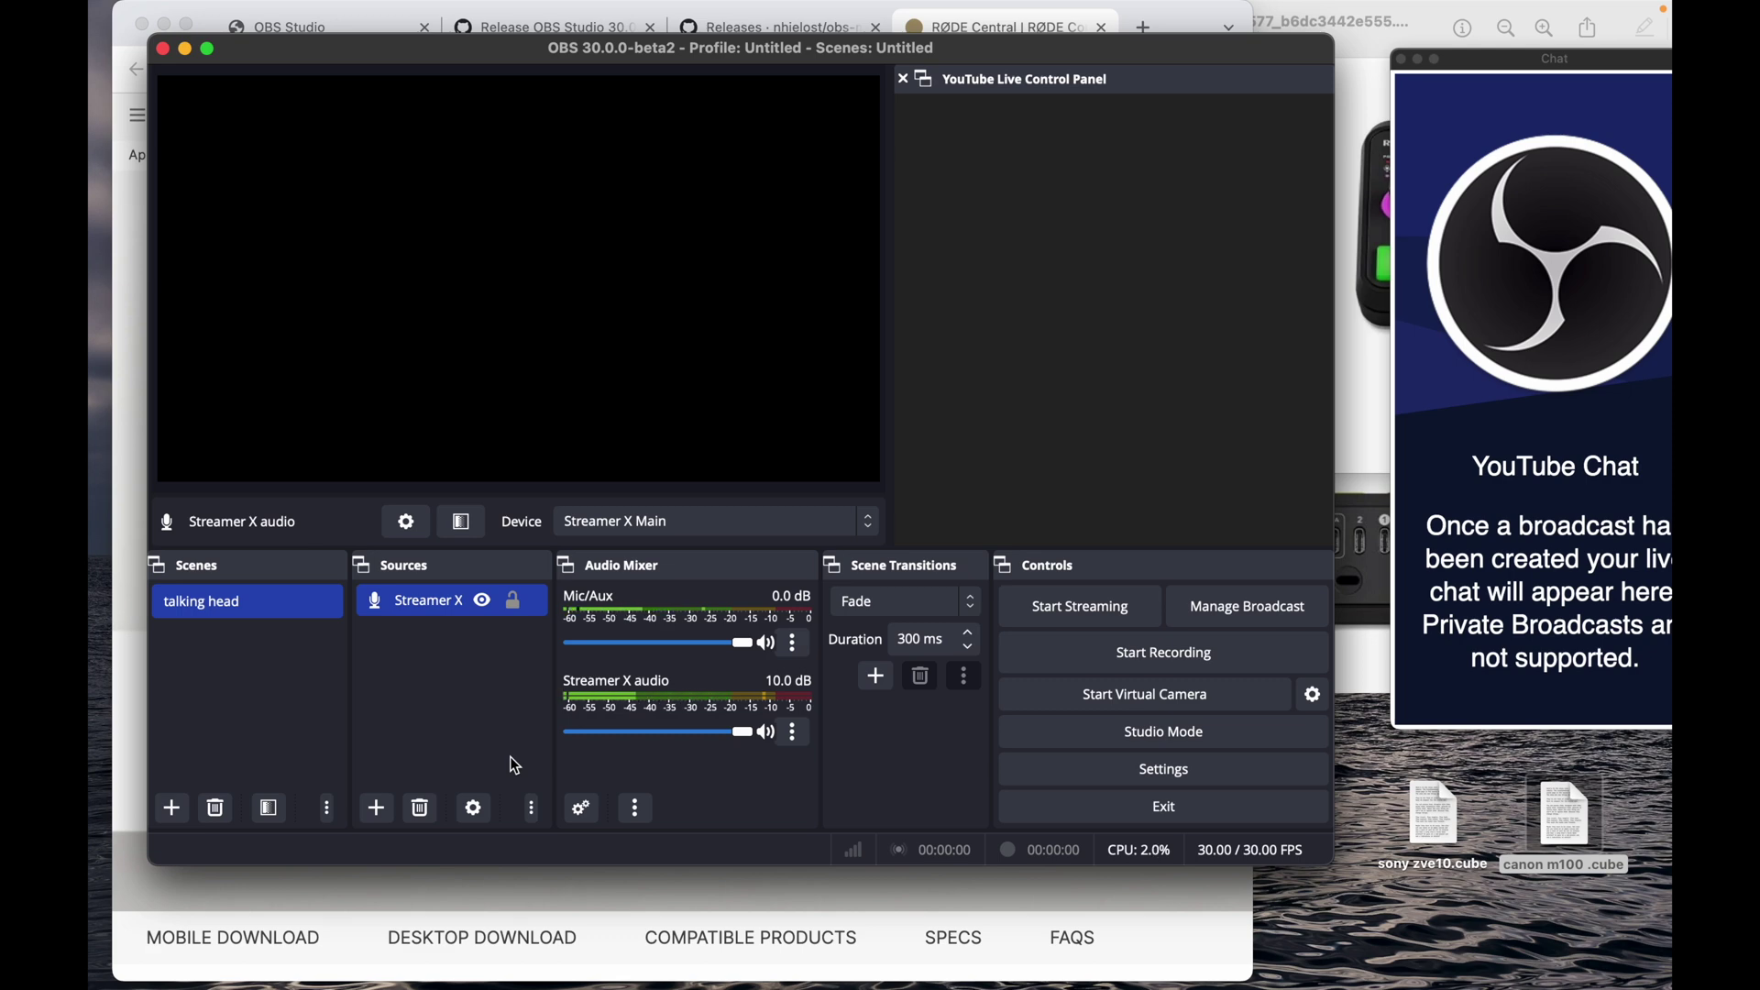
- Add a Video Capture Device source named "streamer x video" to the talking head scene, using the Streamer X device
left_click(376, 808)
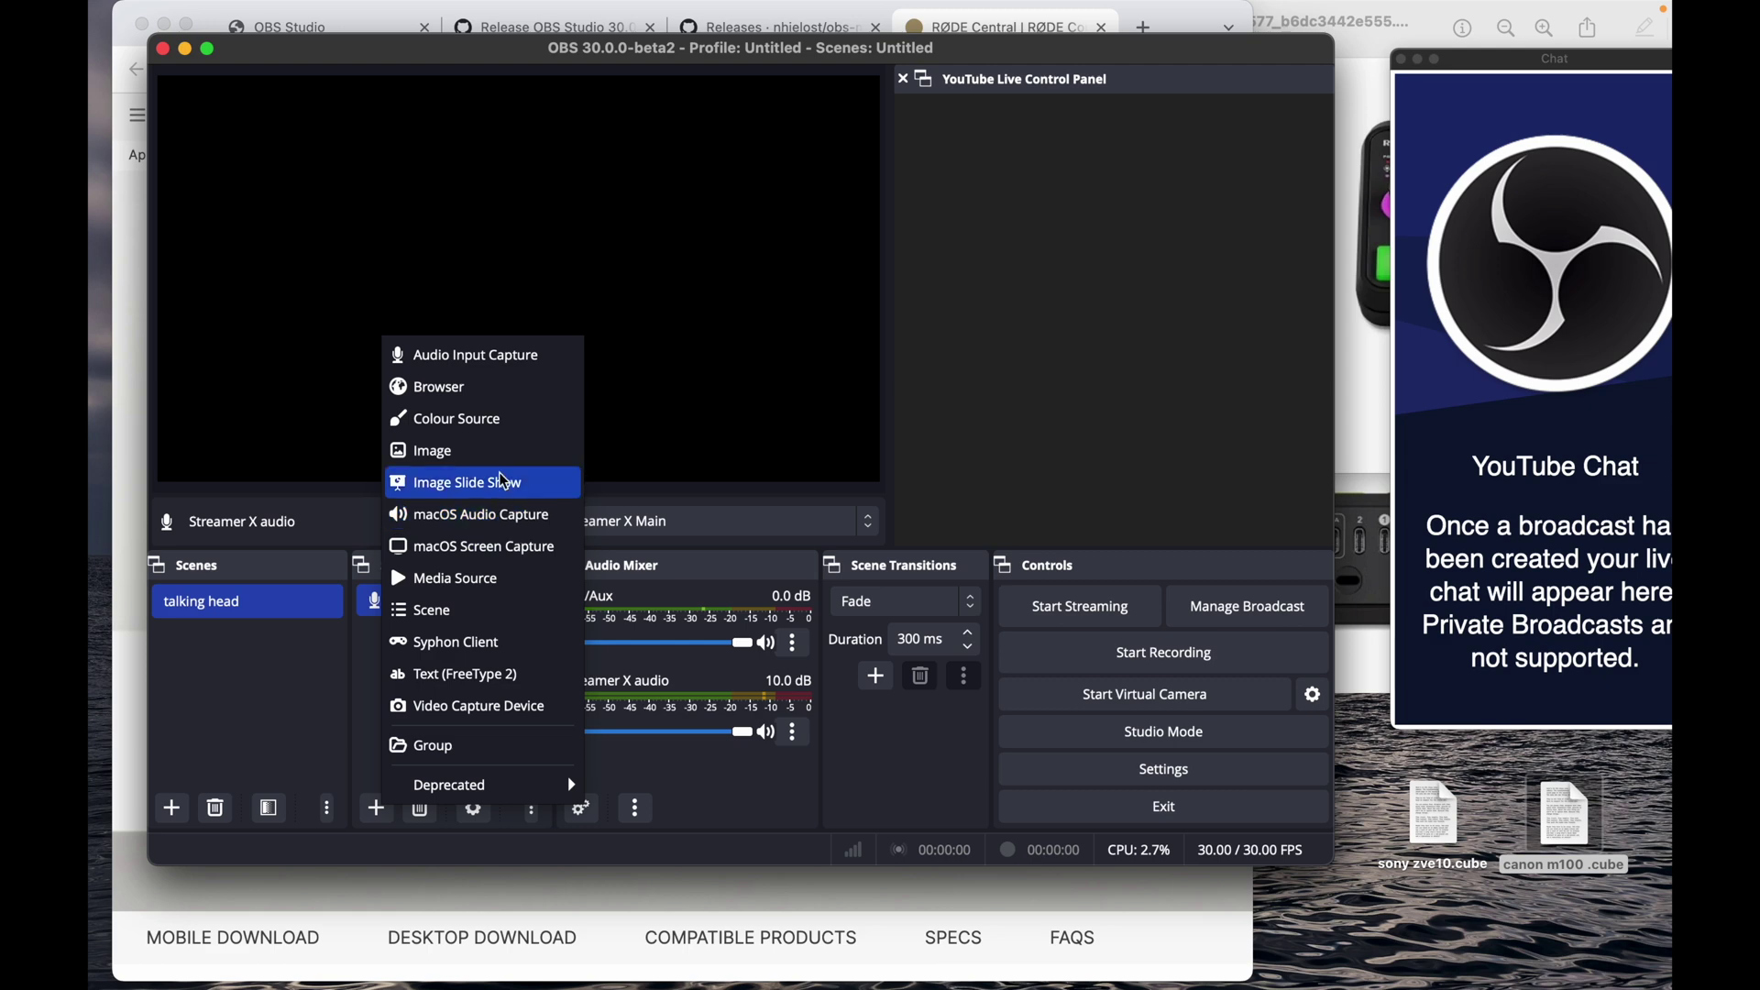
left_click(510, 704)
type("streamer x ")
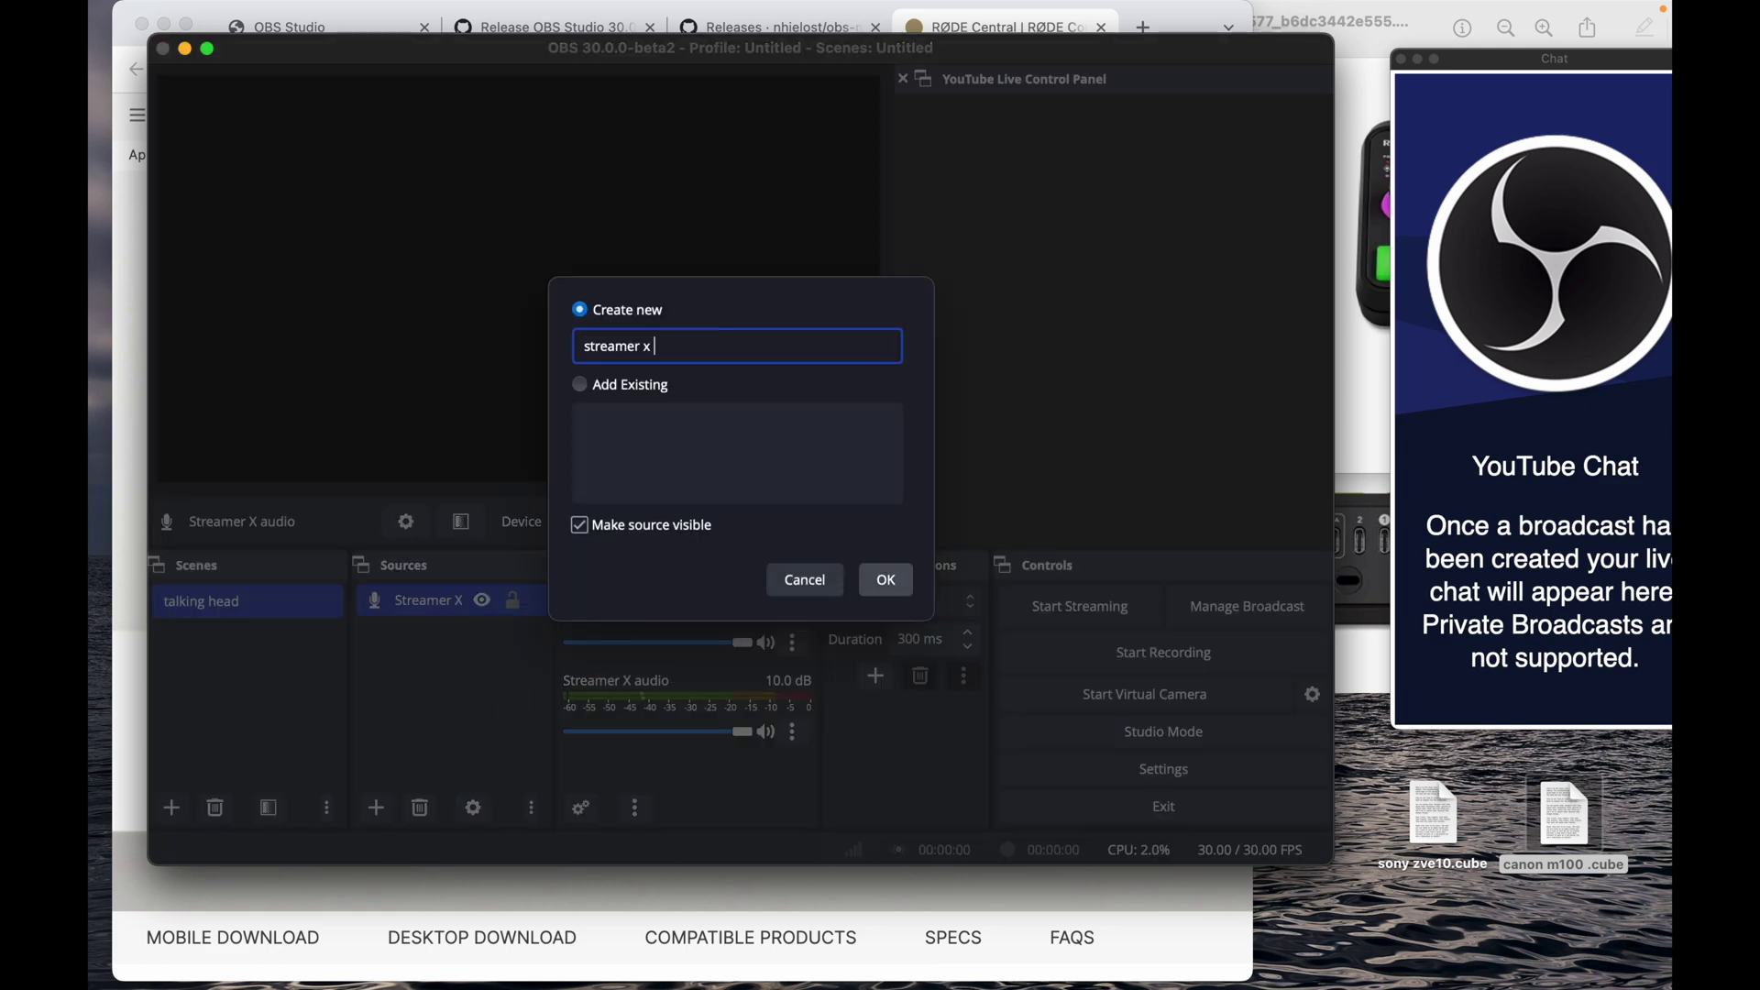
type("video")
left_click(886, 586)
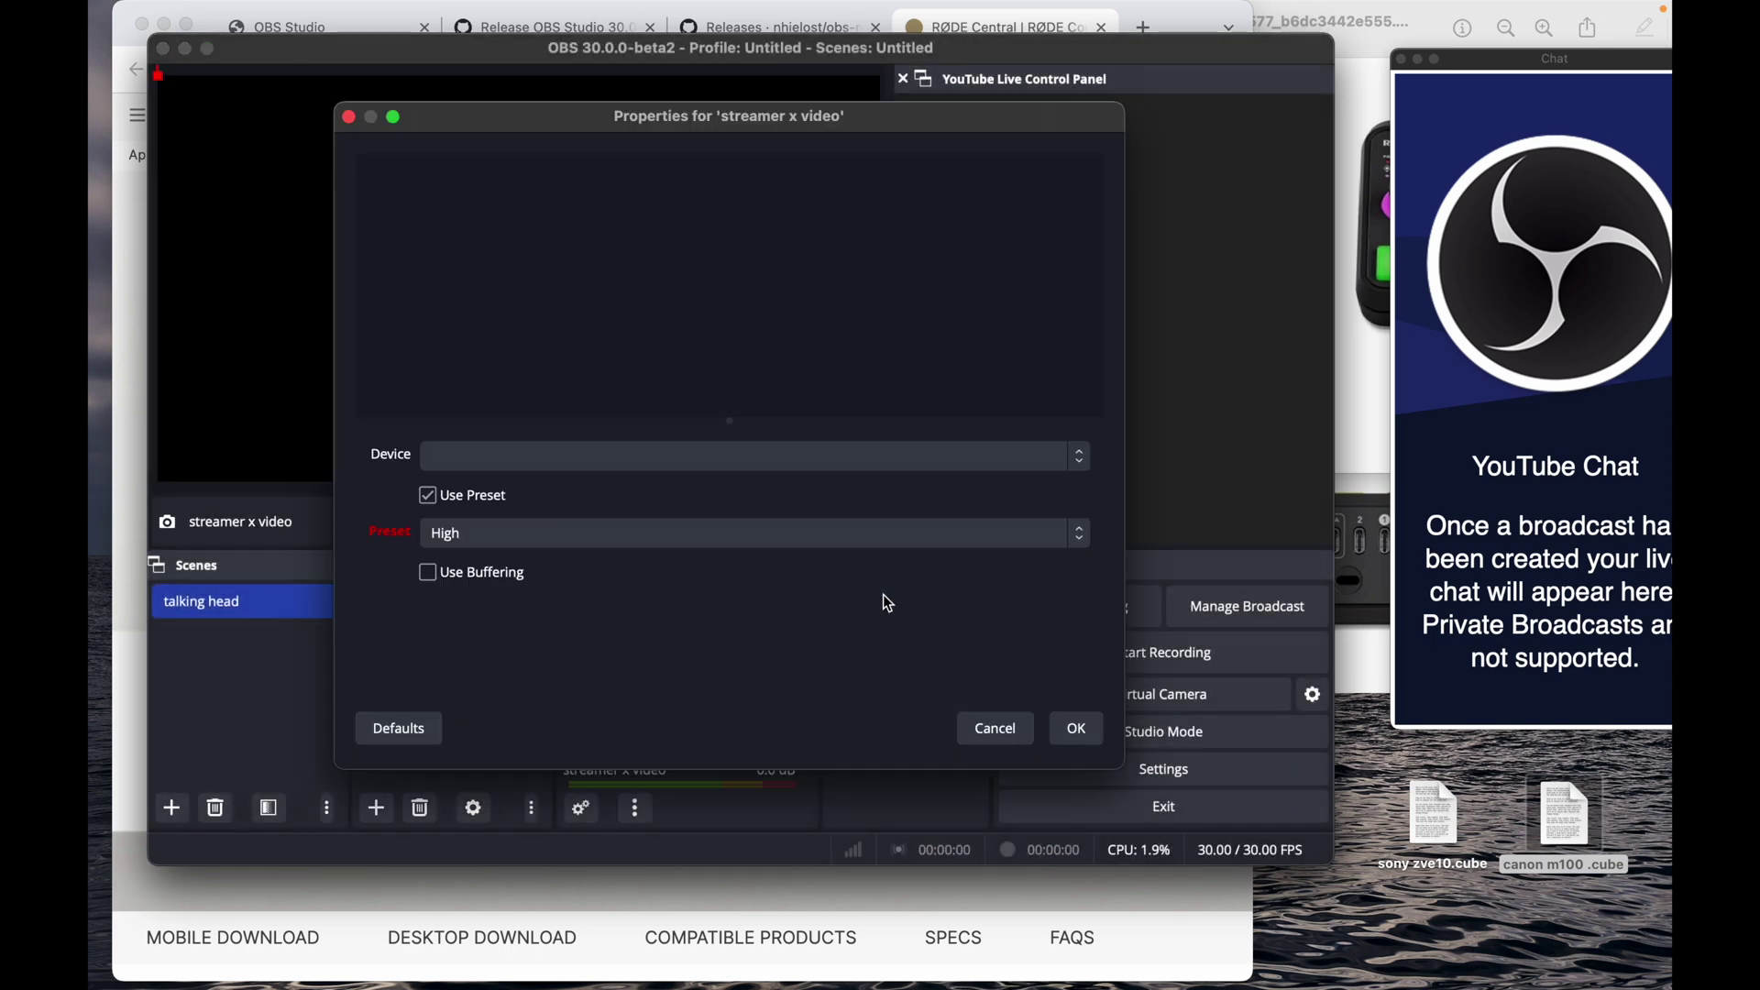
left_click(1081, 457)
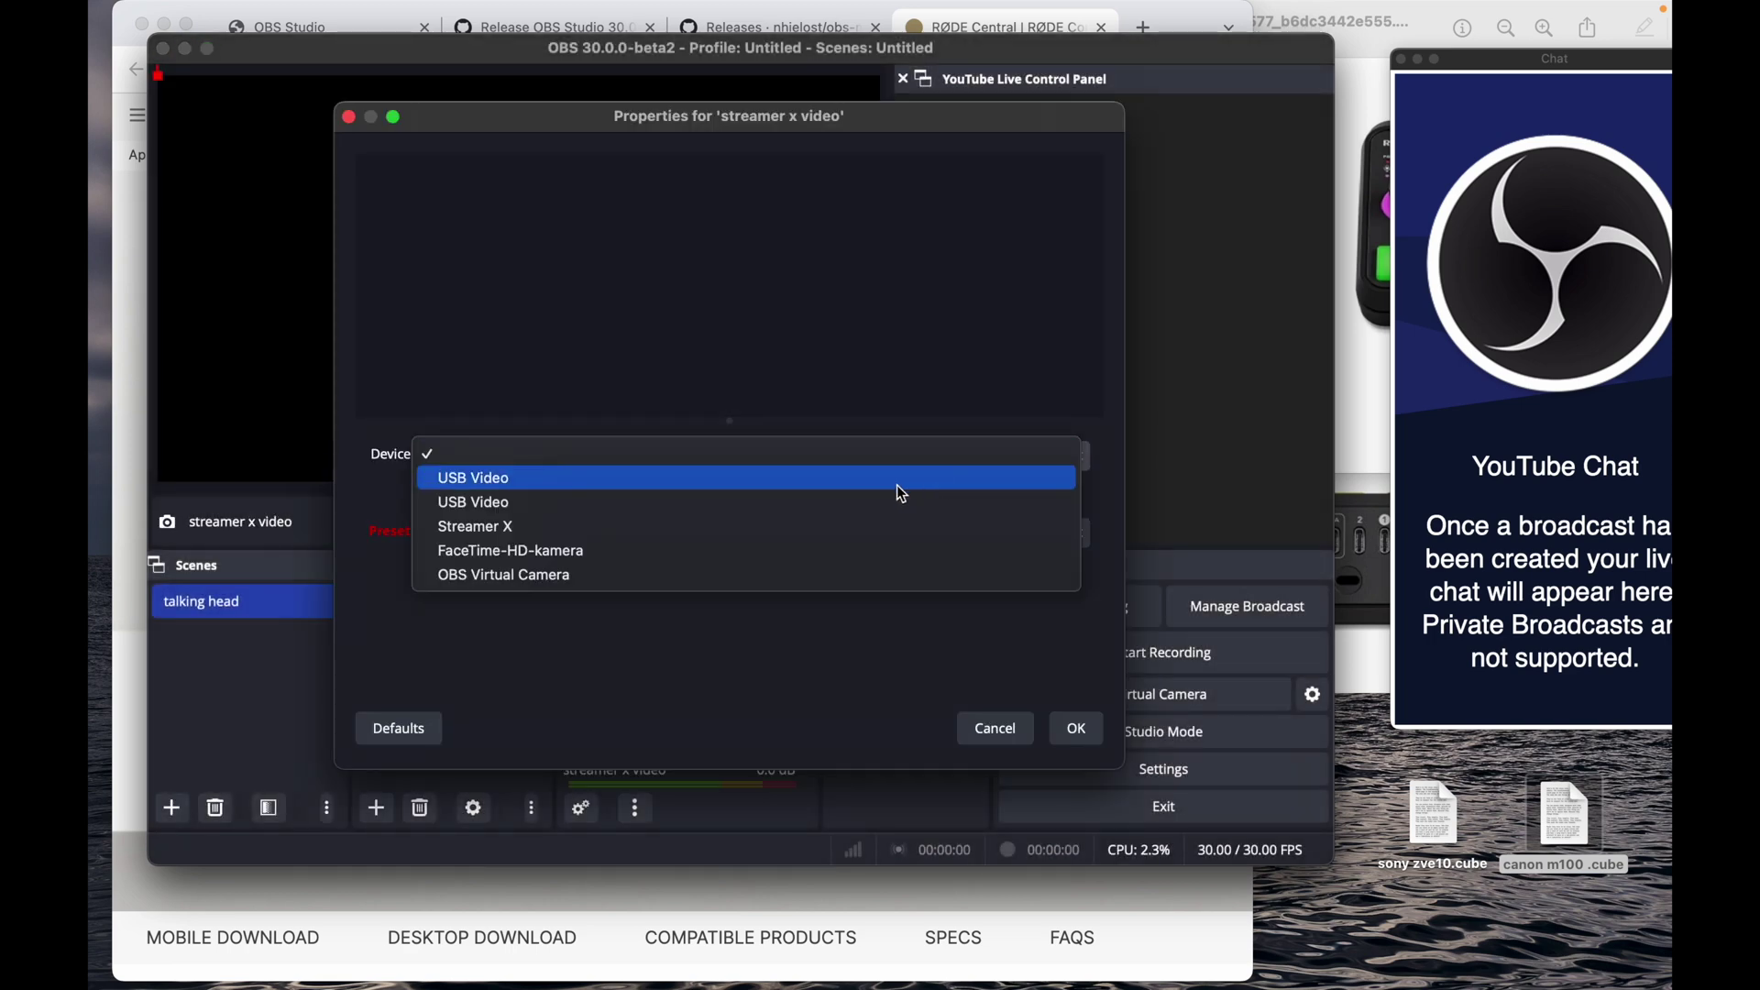
left_click(867, 525)
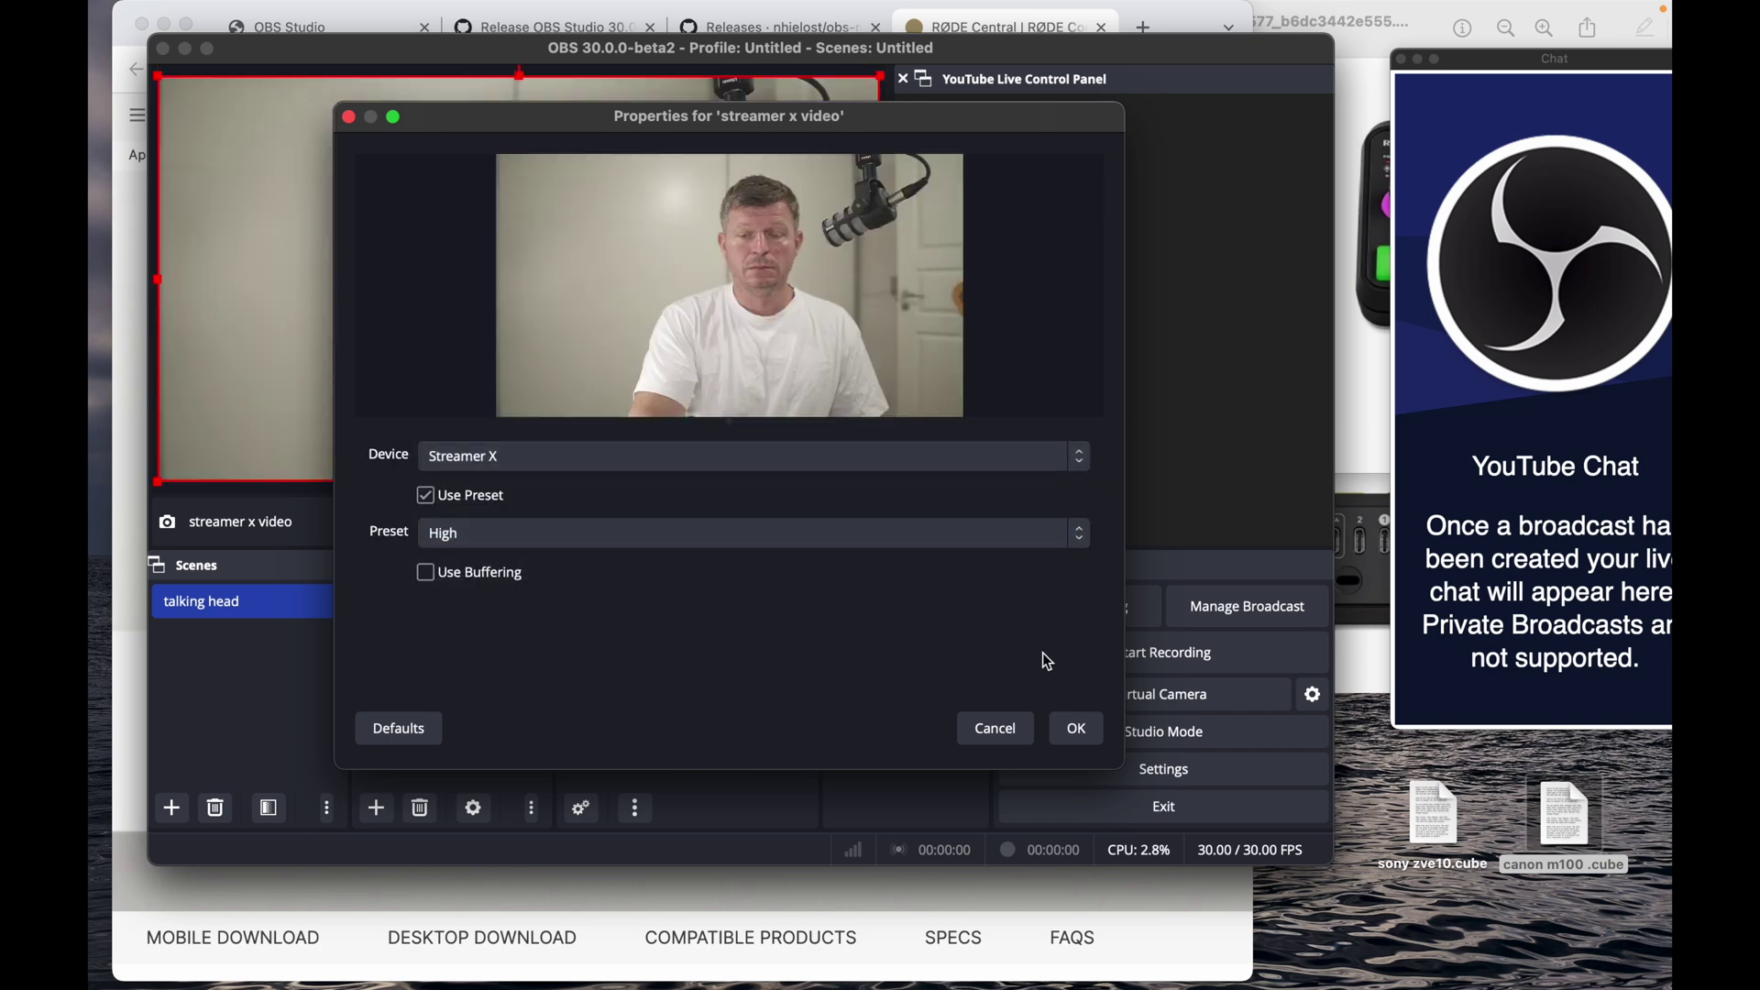
left_click(1077, 728)
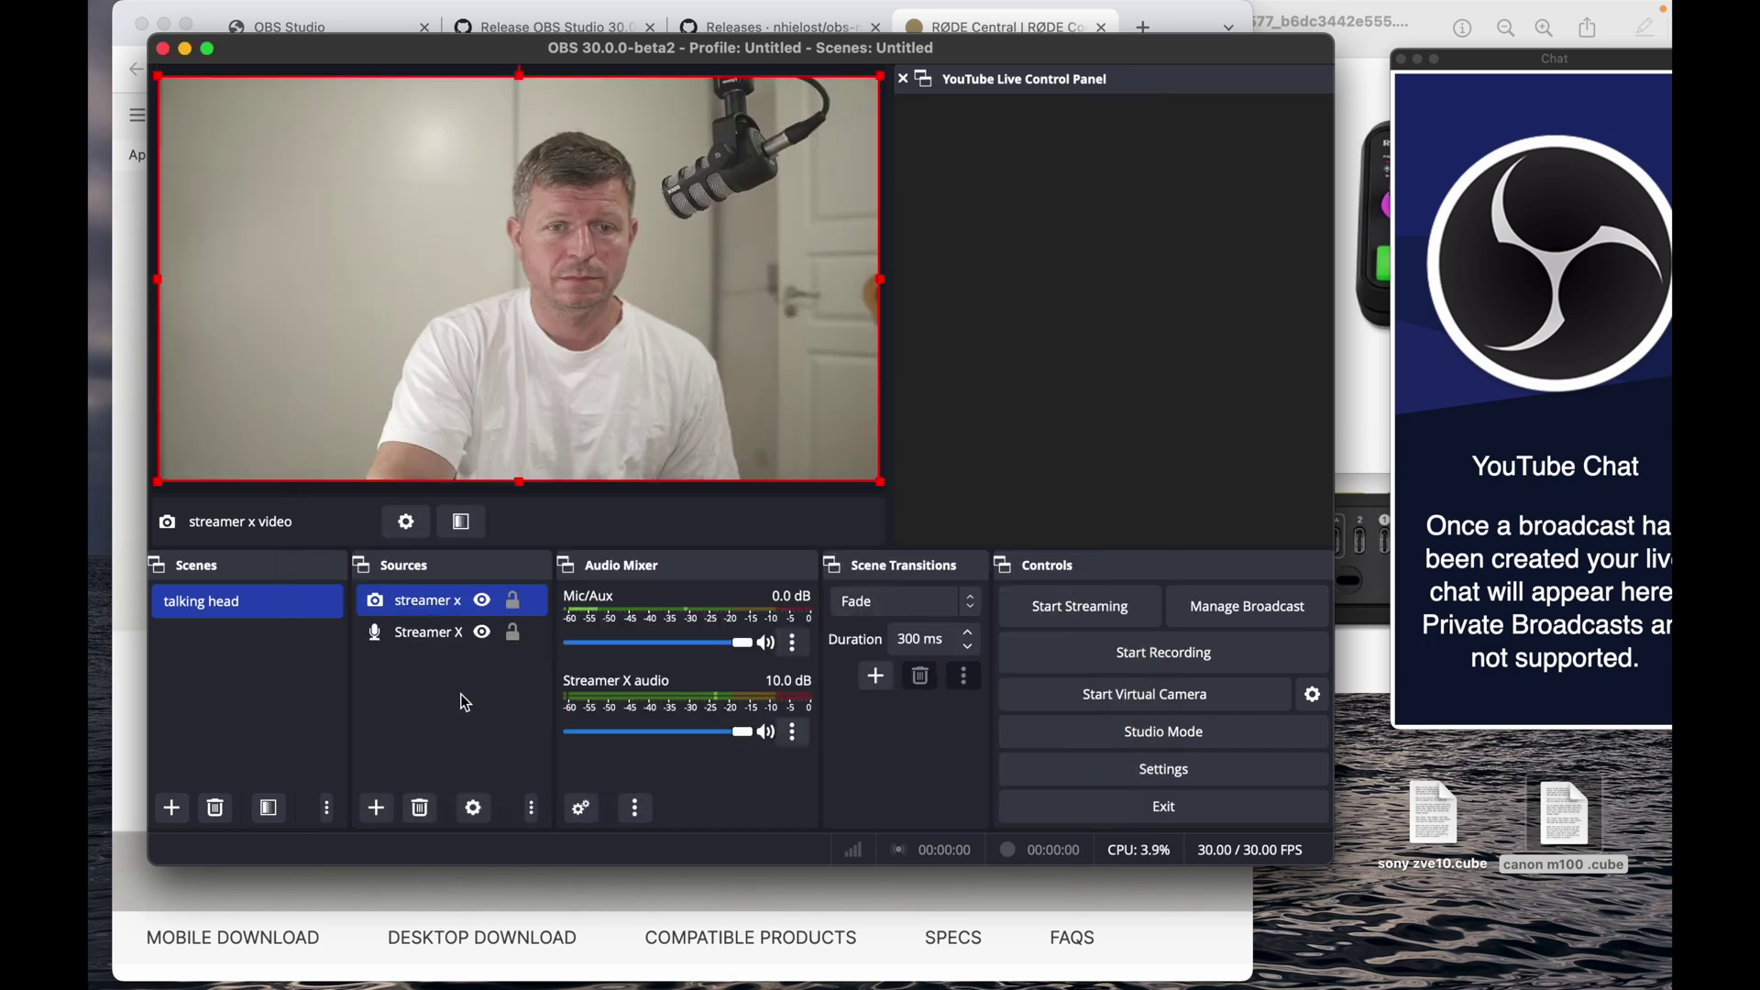
- Add an Apply LUT effect filter named "zve10" to the streamer x video source
right_click(454, 607)
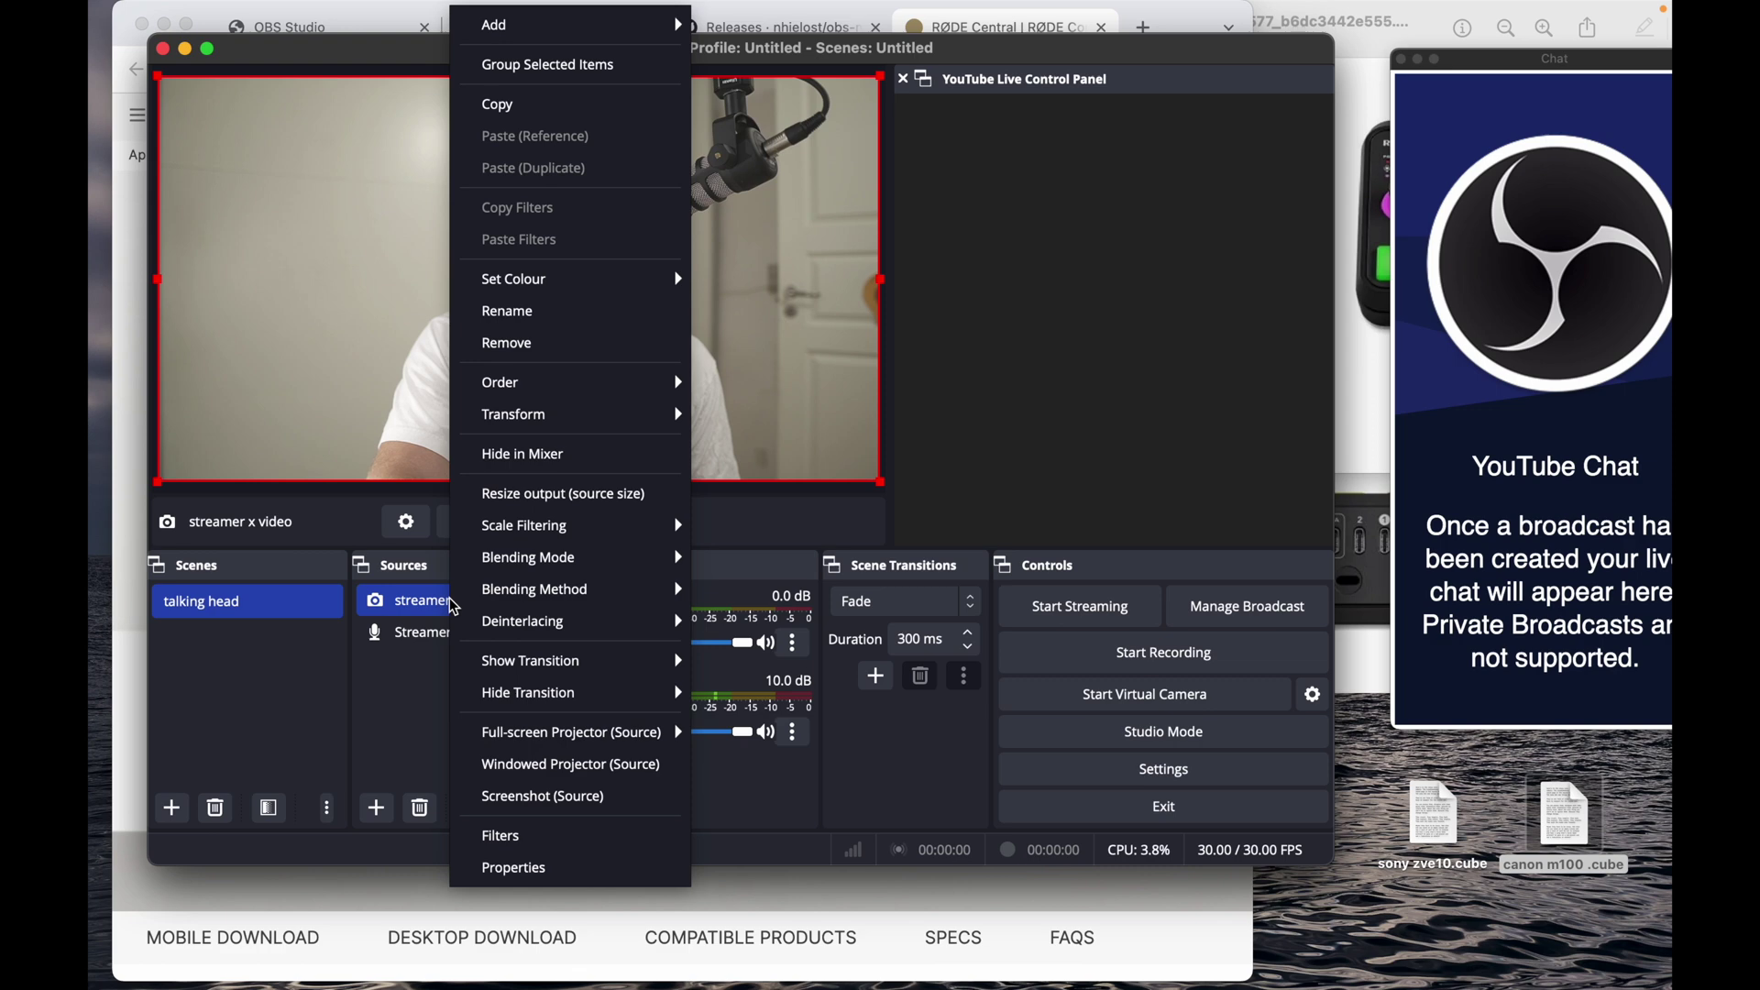
left_click(534, 836)
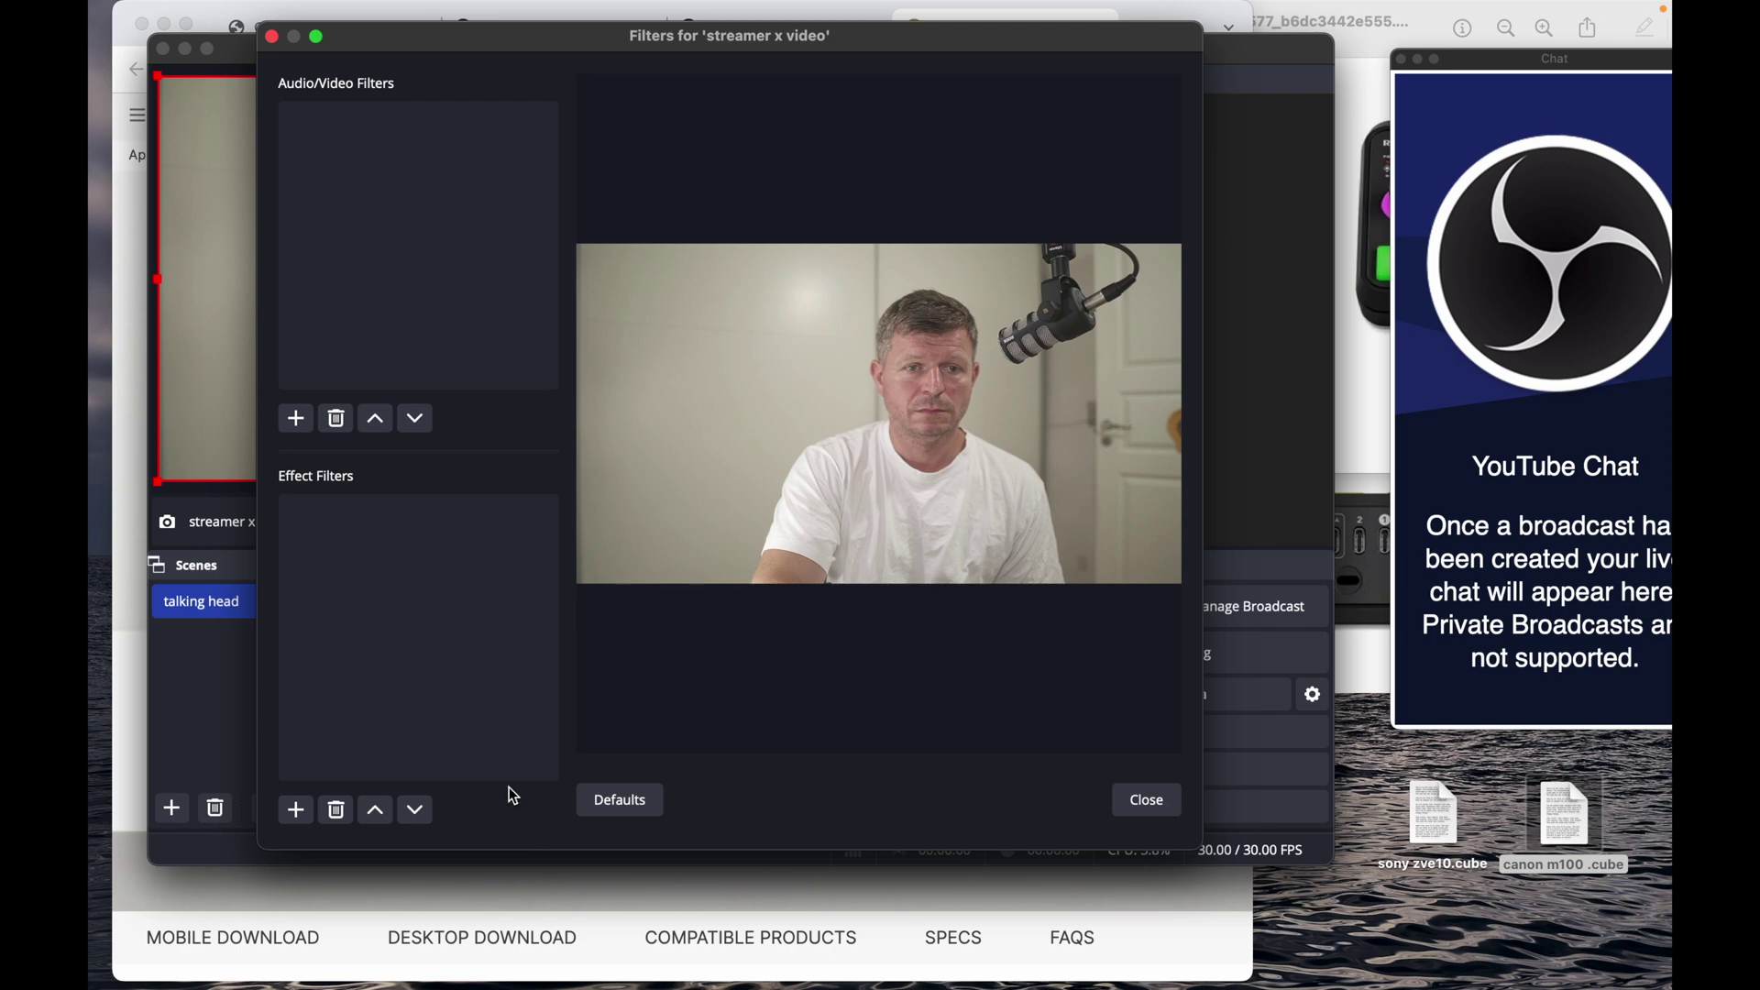
left_click(296, 810)
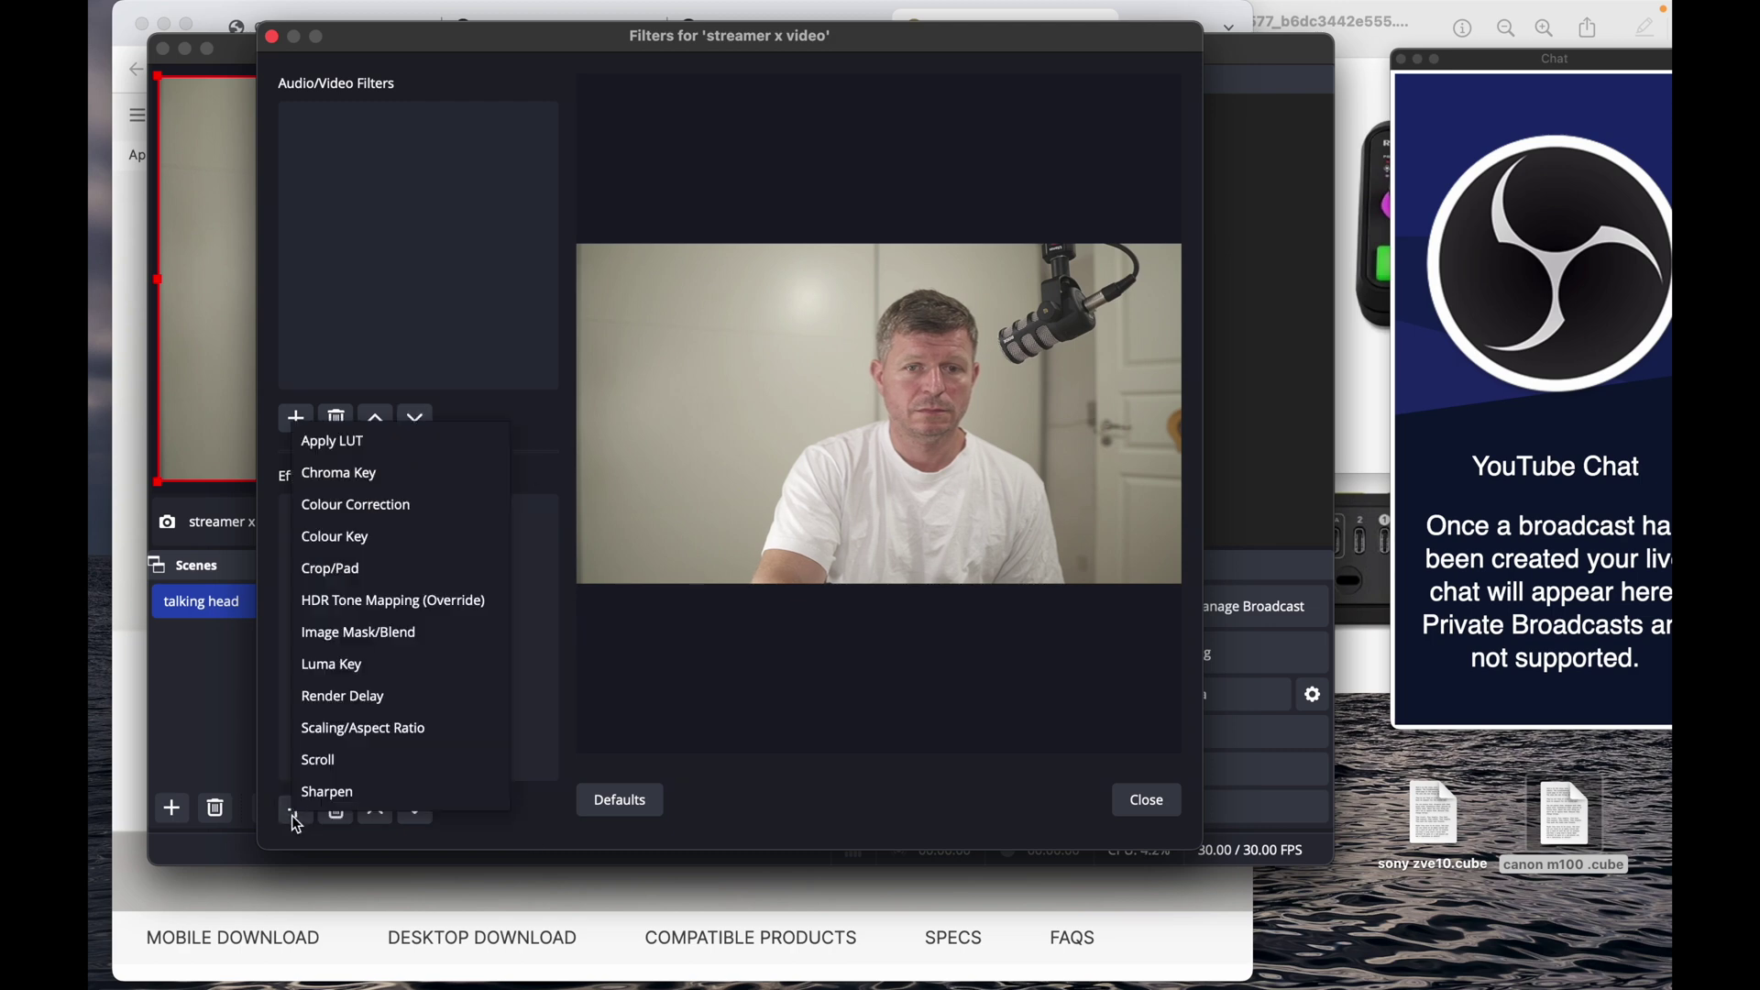
left_click(377, 453)
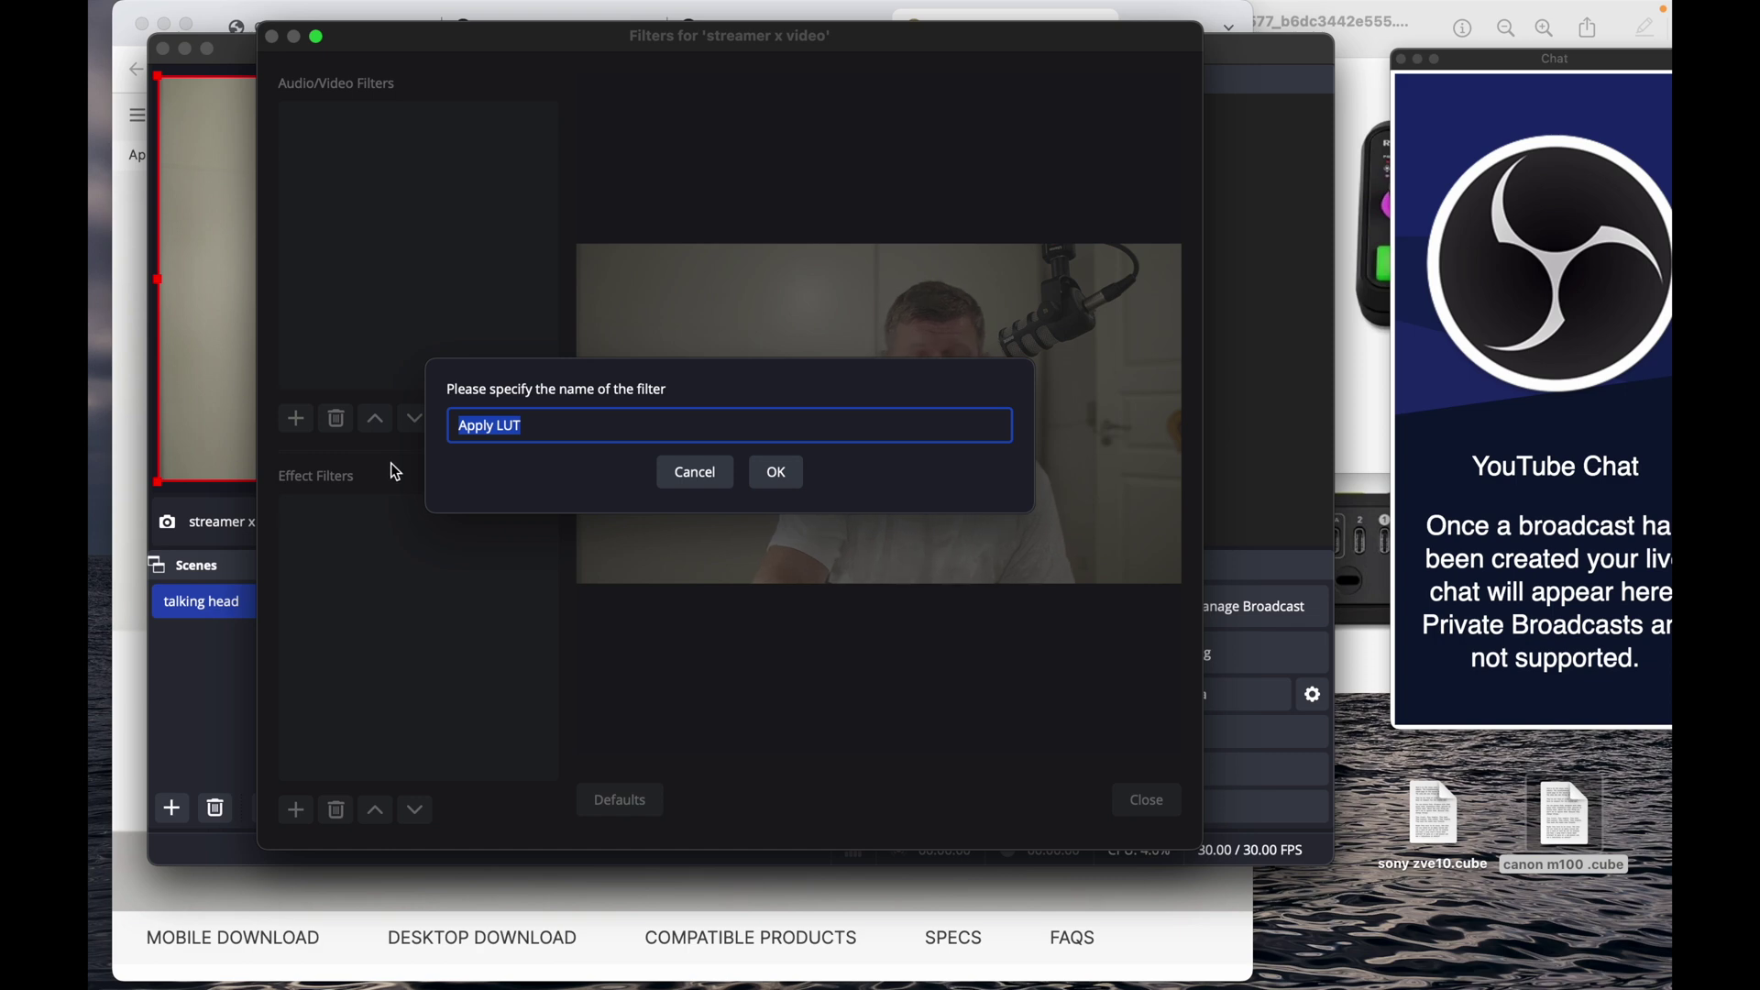
type("zve")
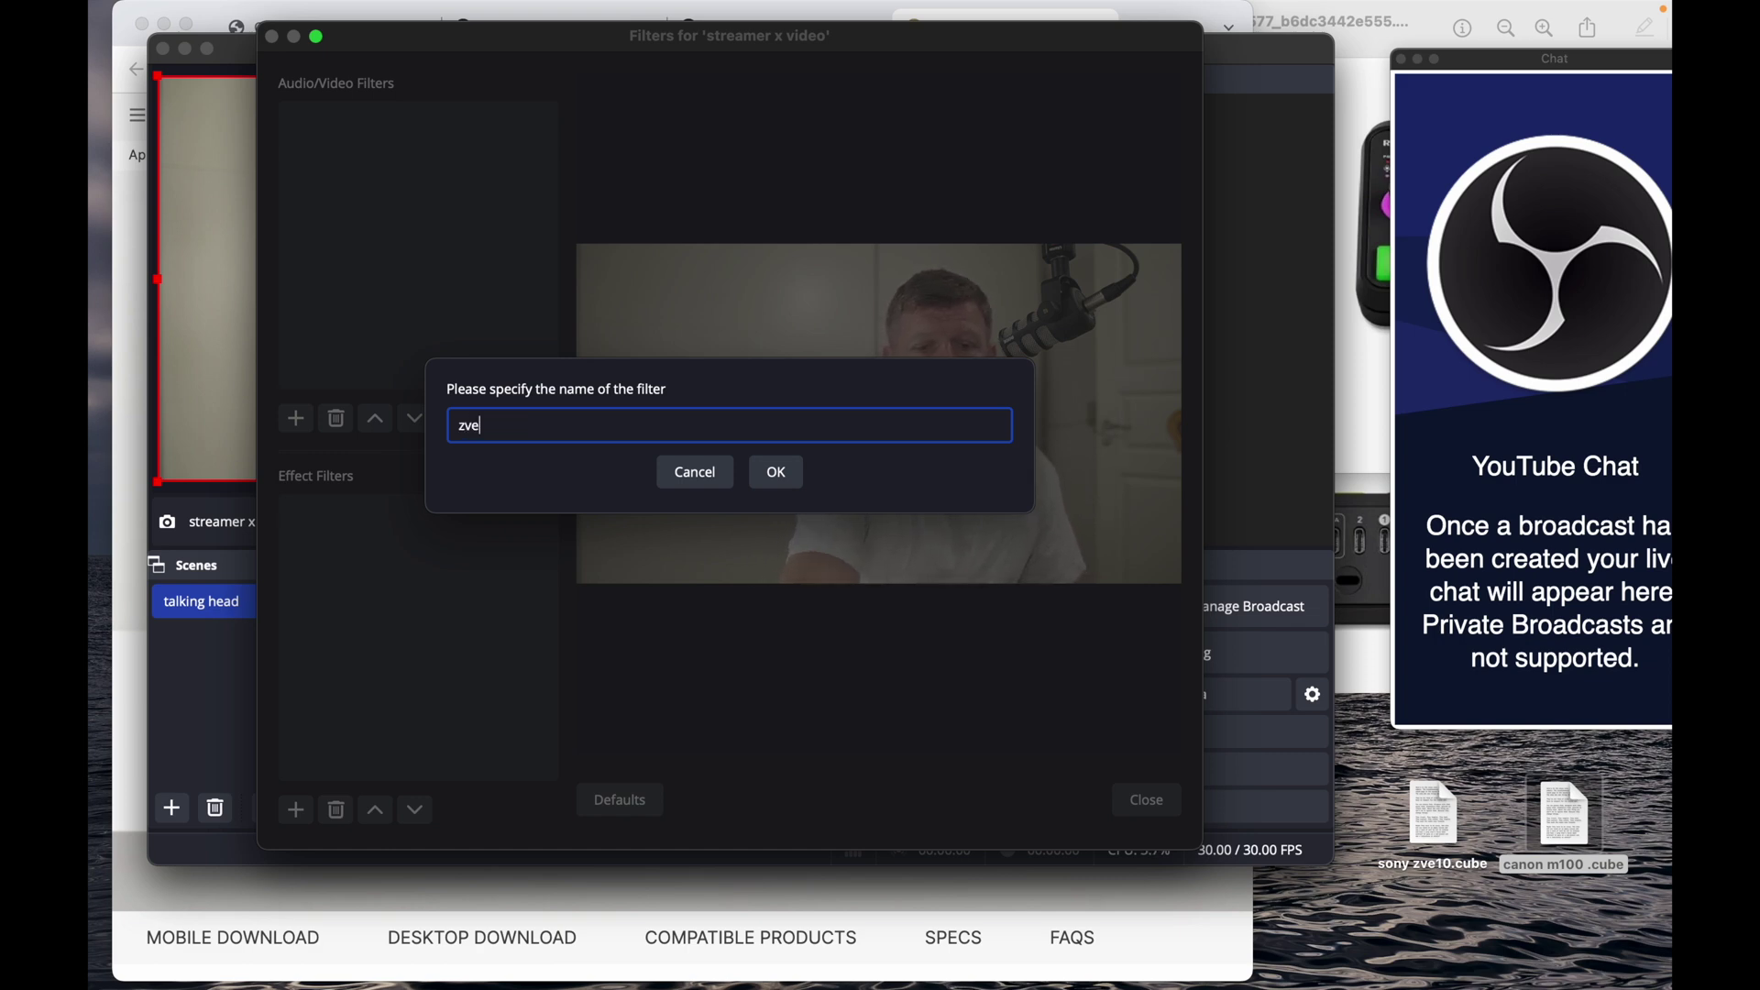
type("10")
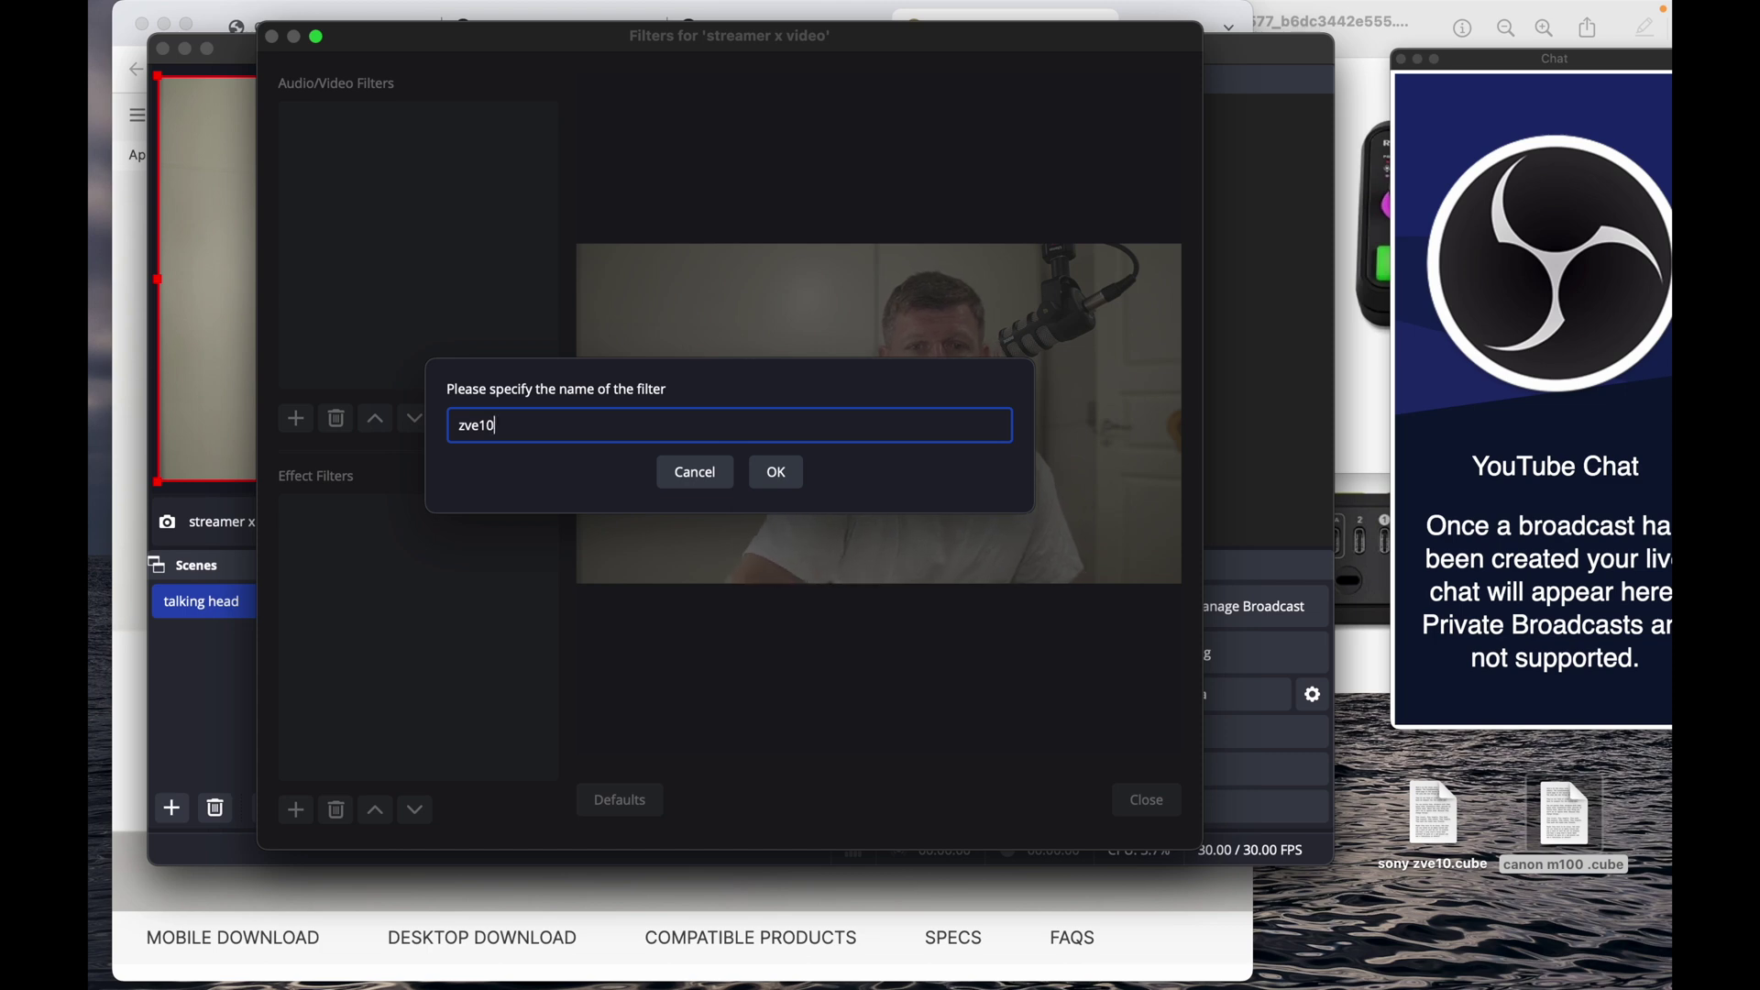
left_click(775, 471)
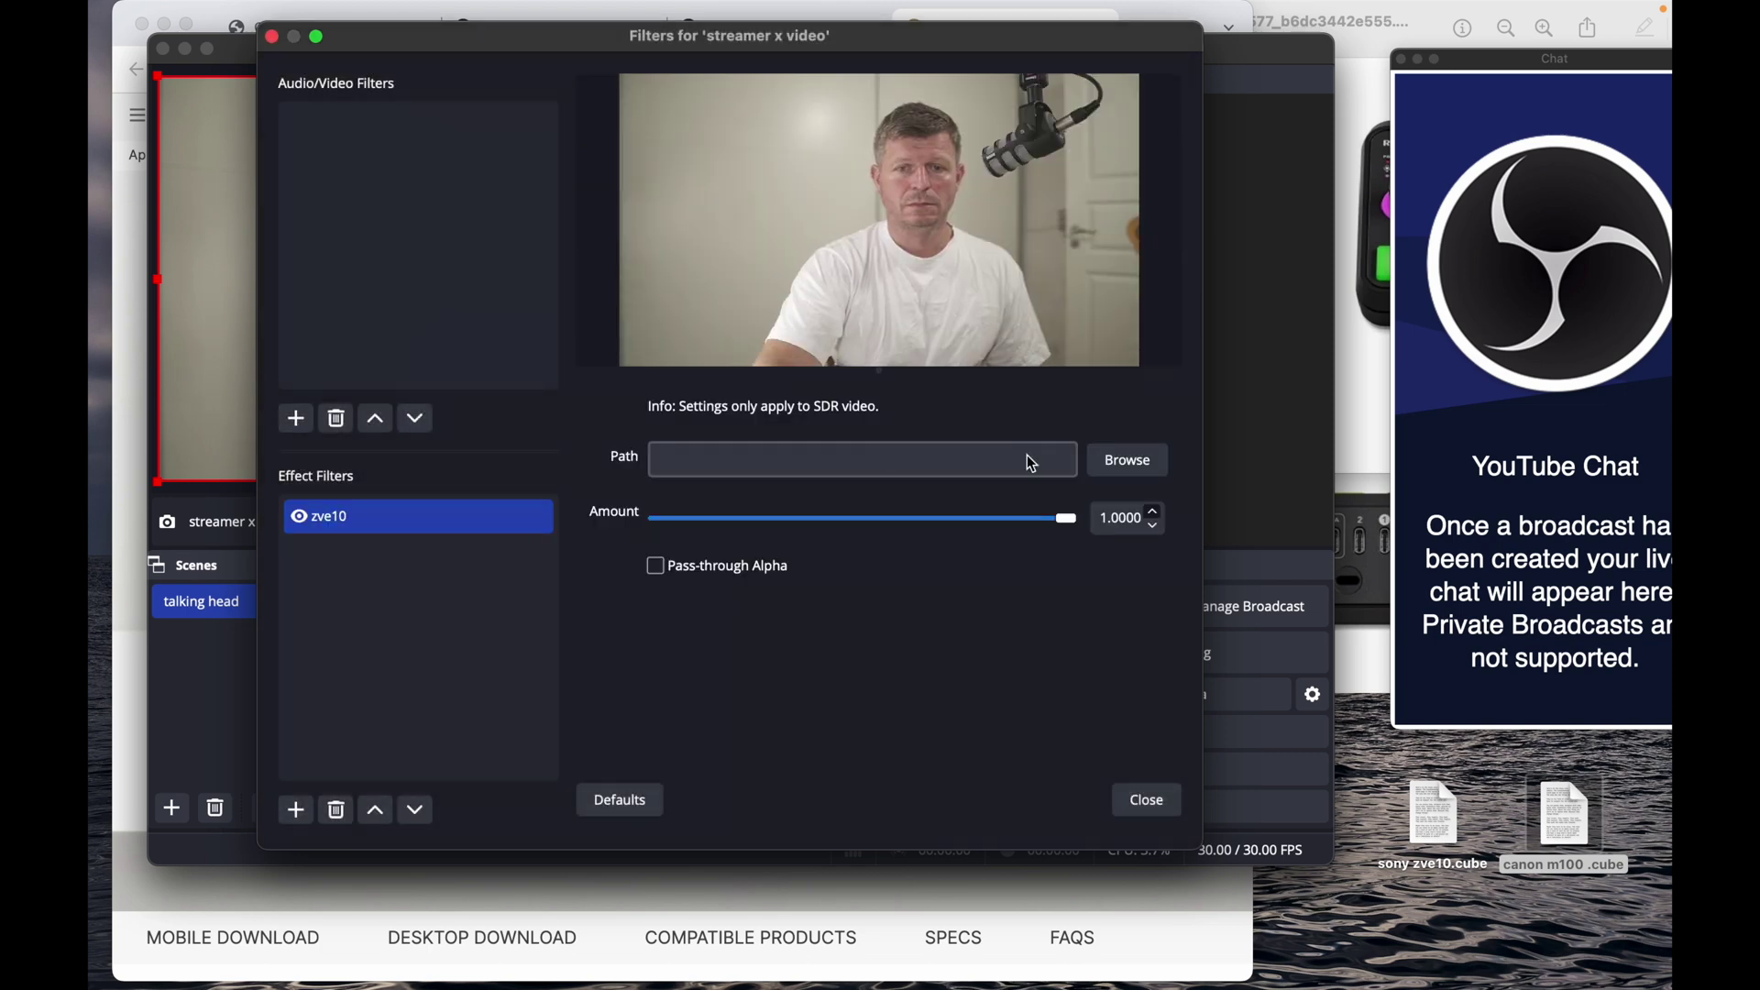
- Load "sony zve10.cube" from the Desktop into the zve10 filter, slightly reduce its amount, and close the filters
left_click(1117, 463)
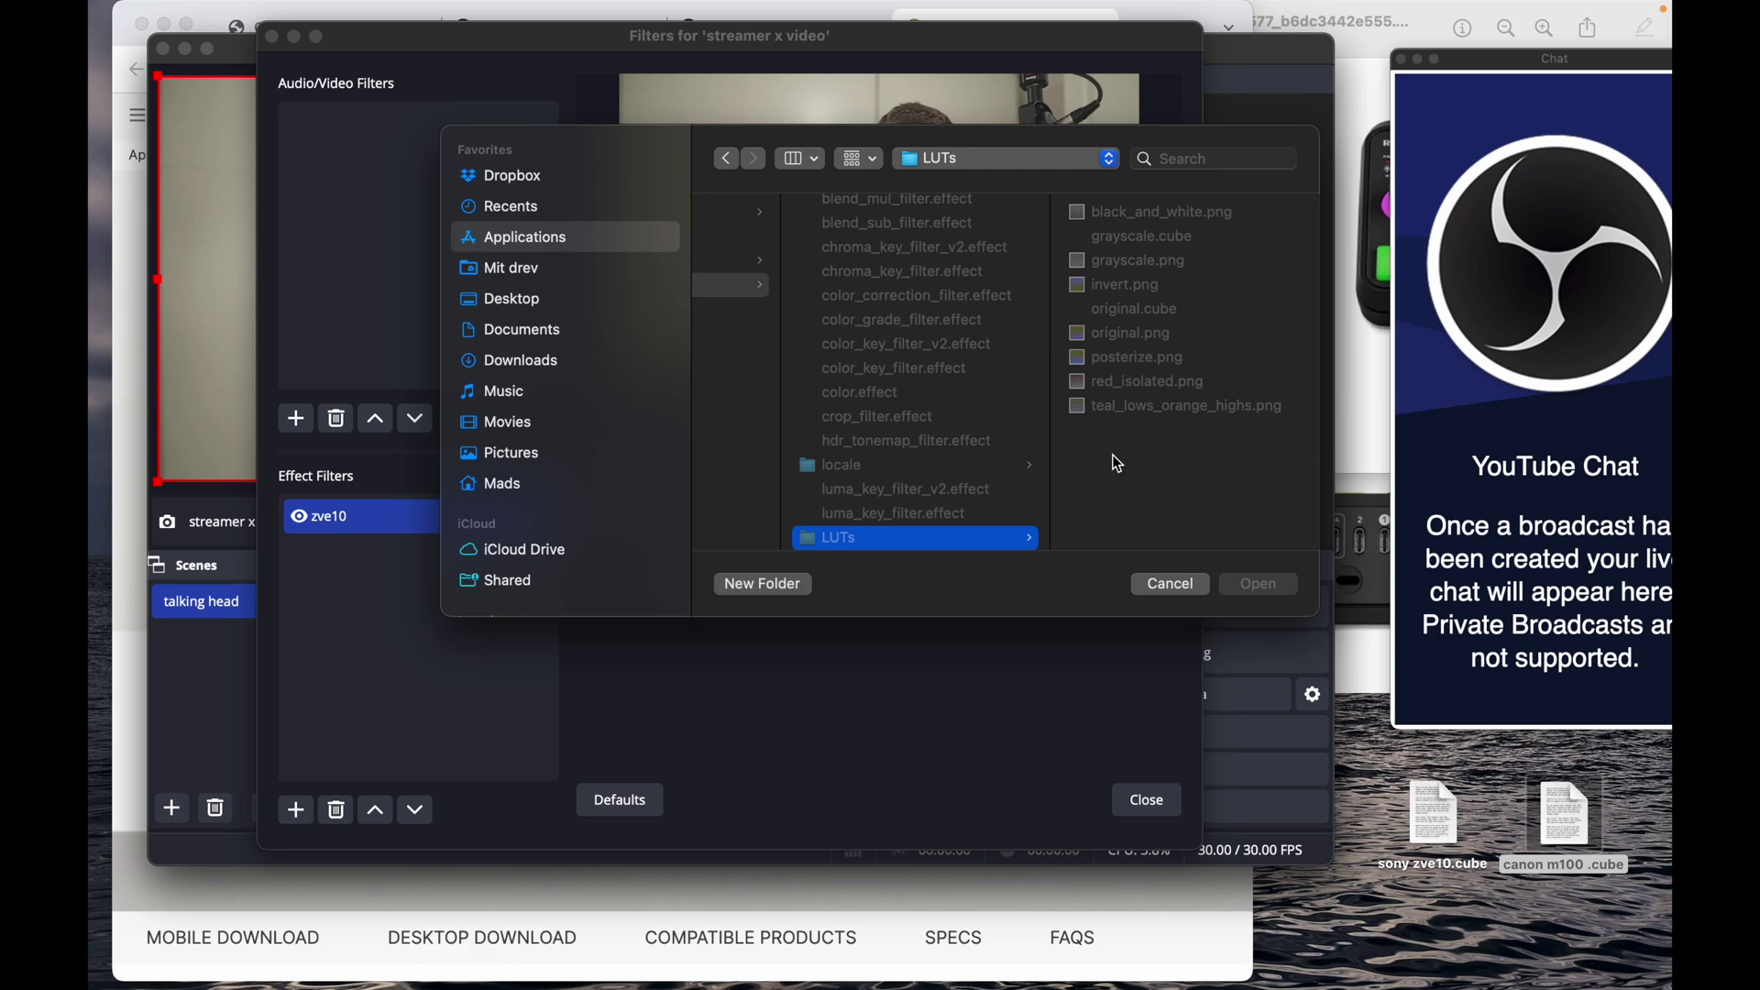
left_click(519, 304)
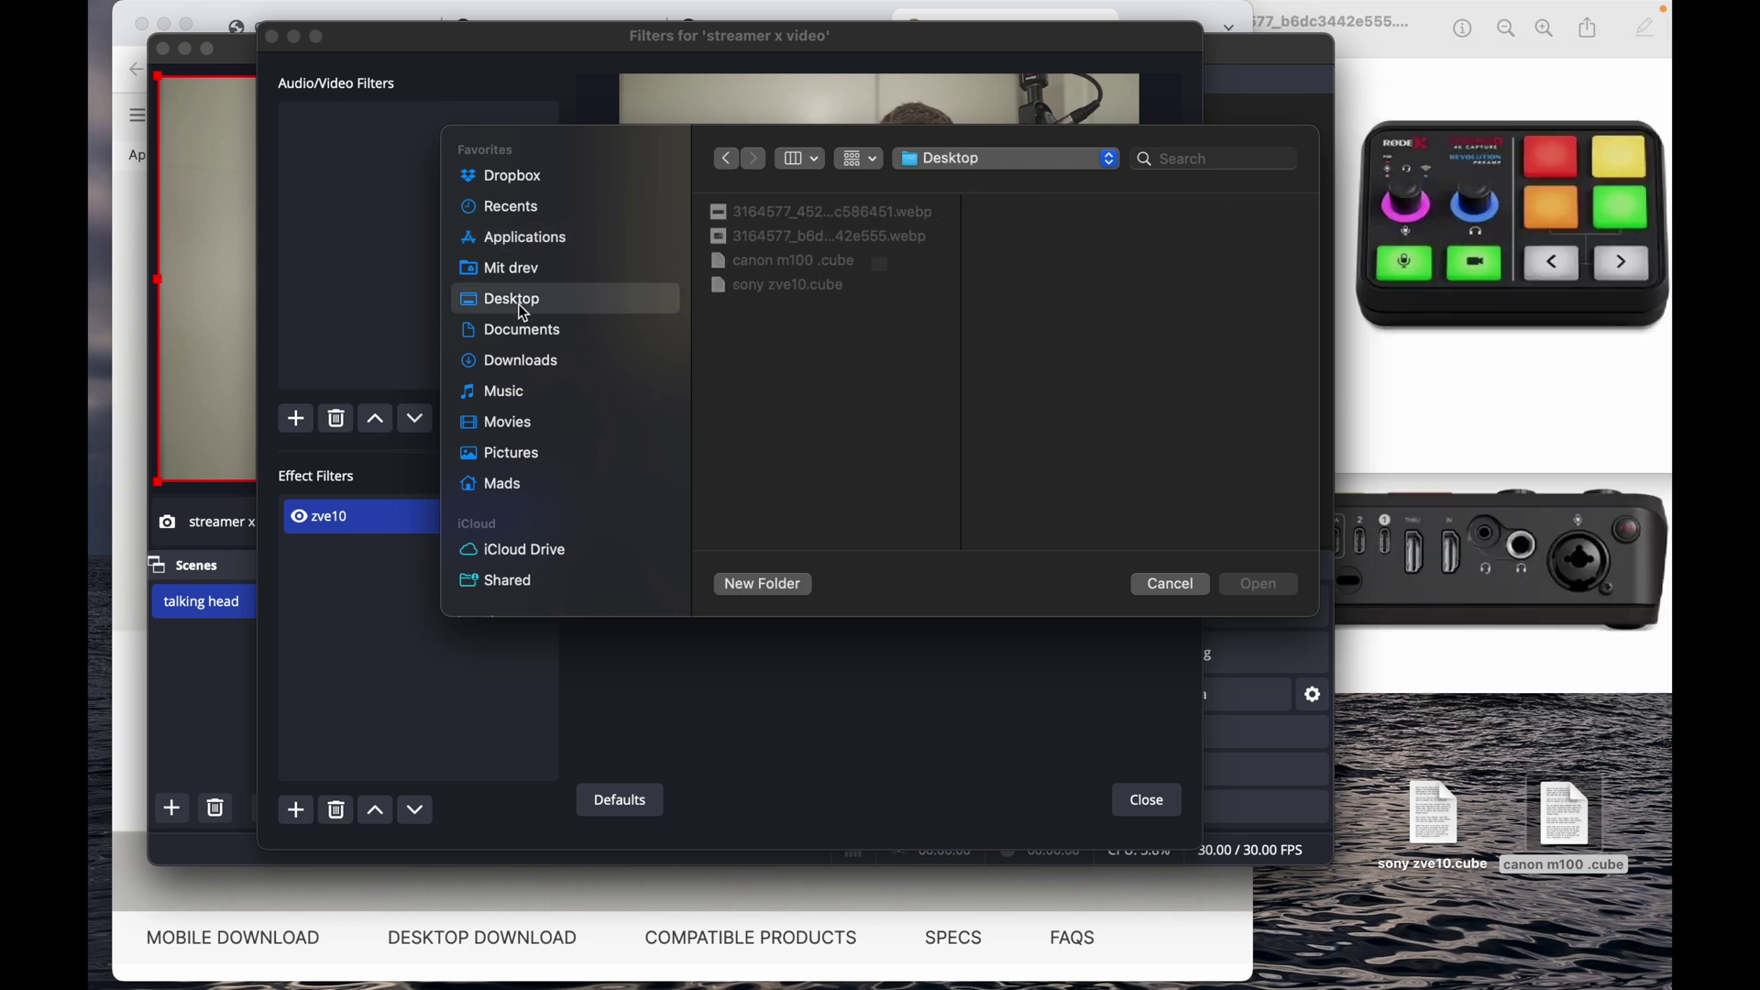
left_click(926, 353)
left_click(810, 281)
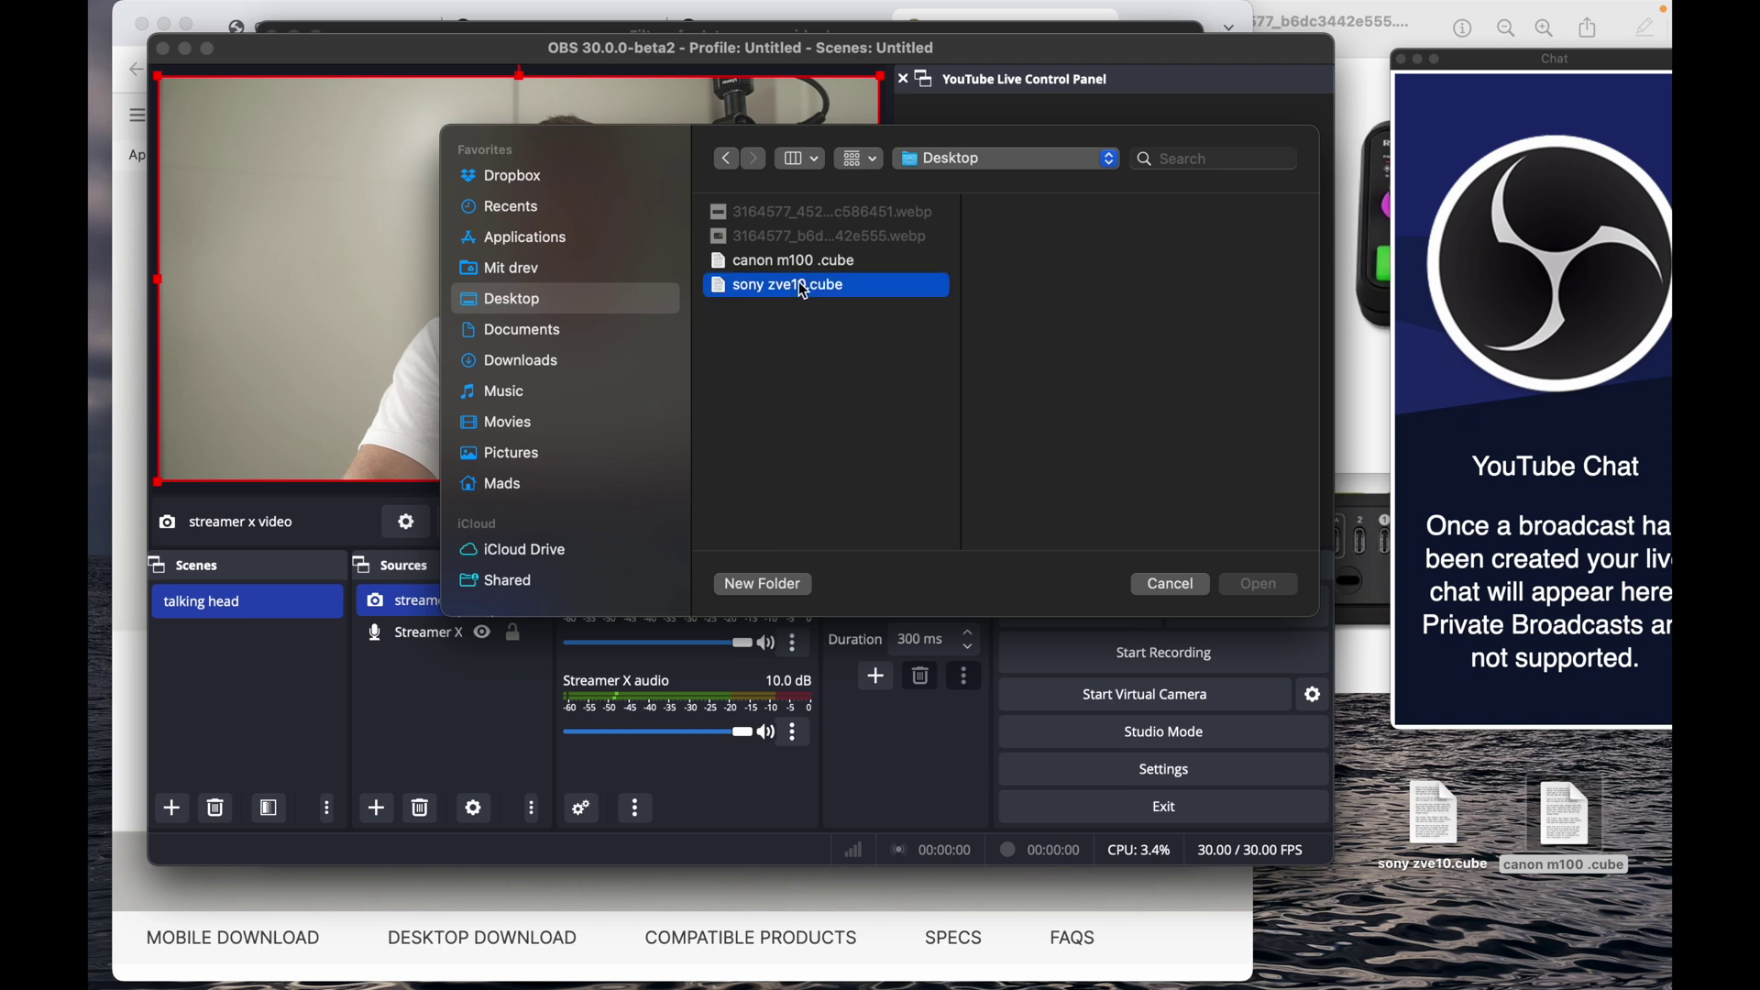
left_click(1258, 585)
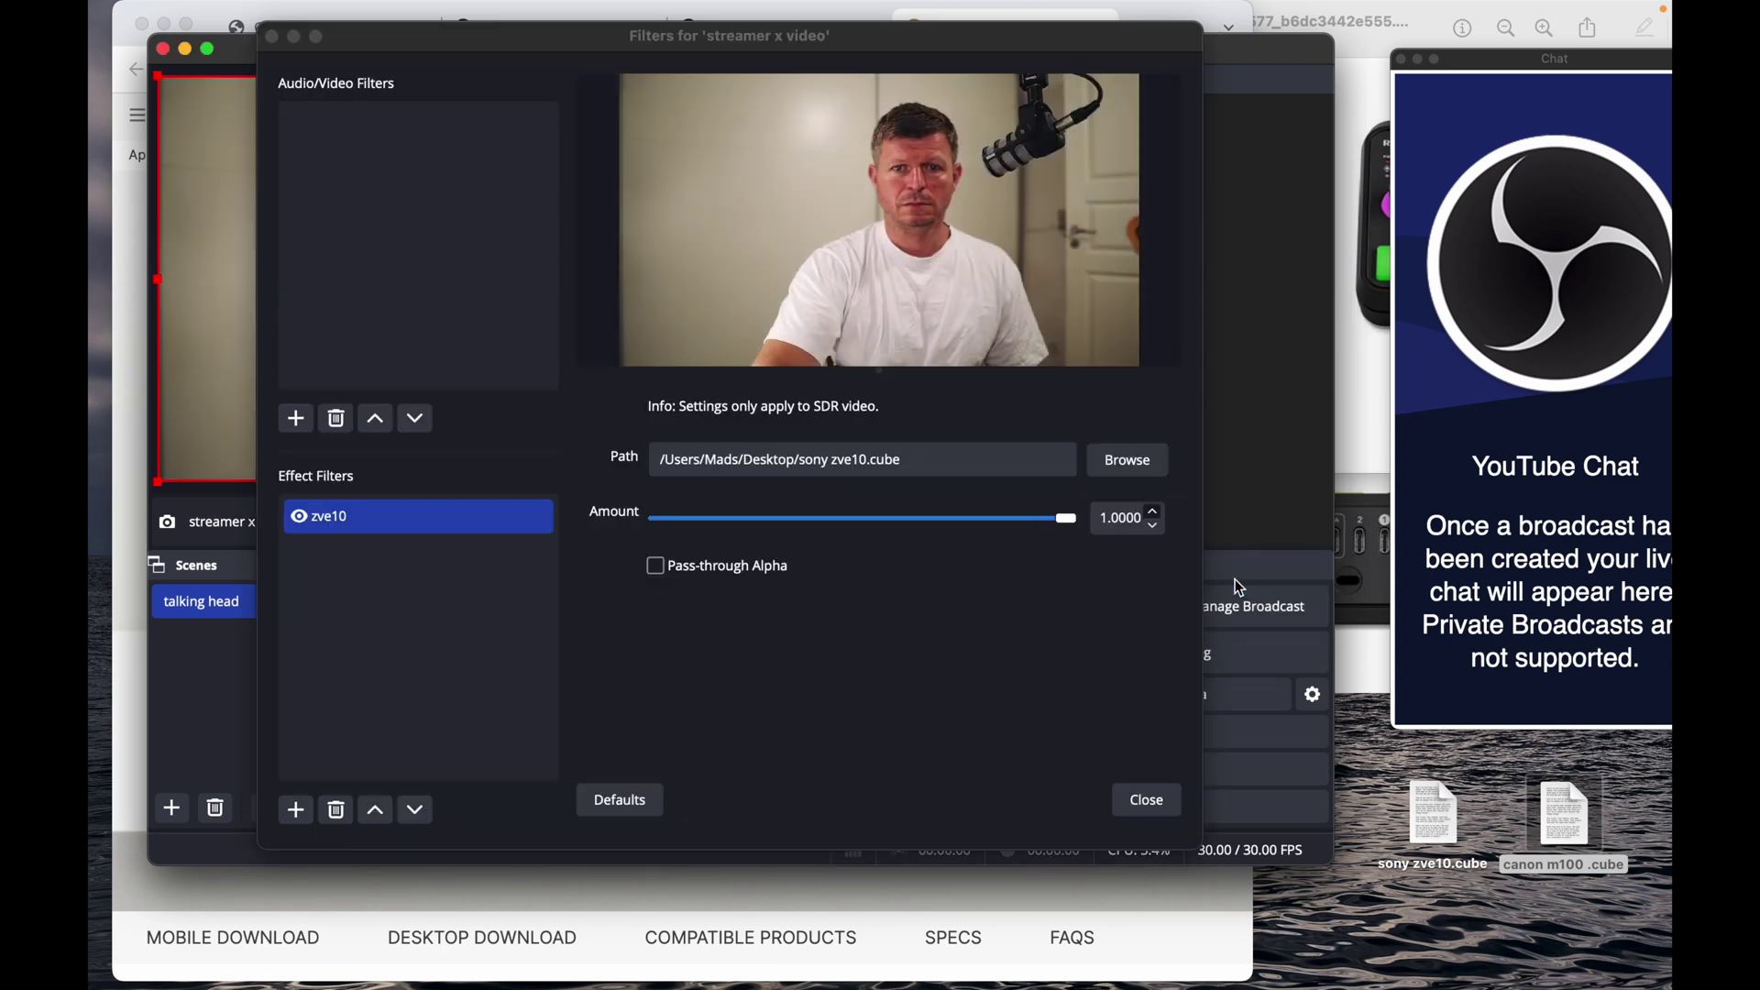
left_click_drag(1055, 526, 1024, 515)
left_click(1153, 805)
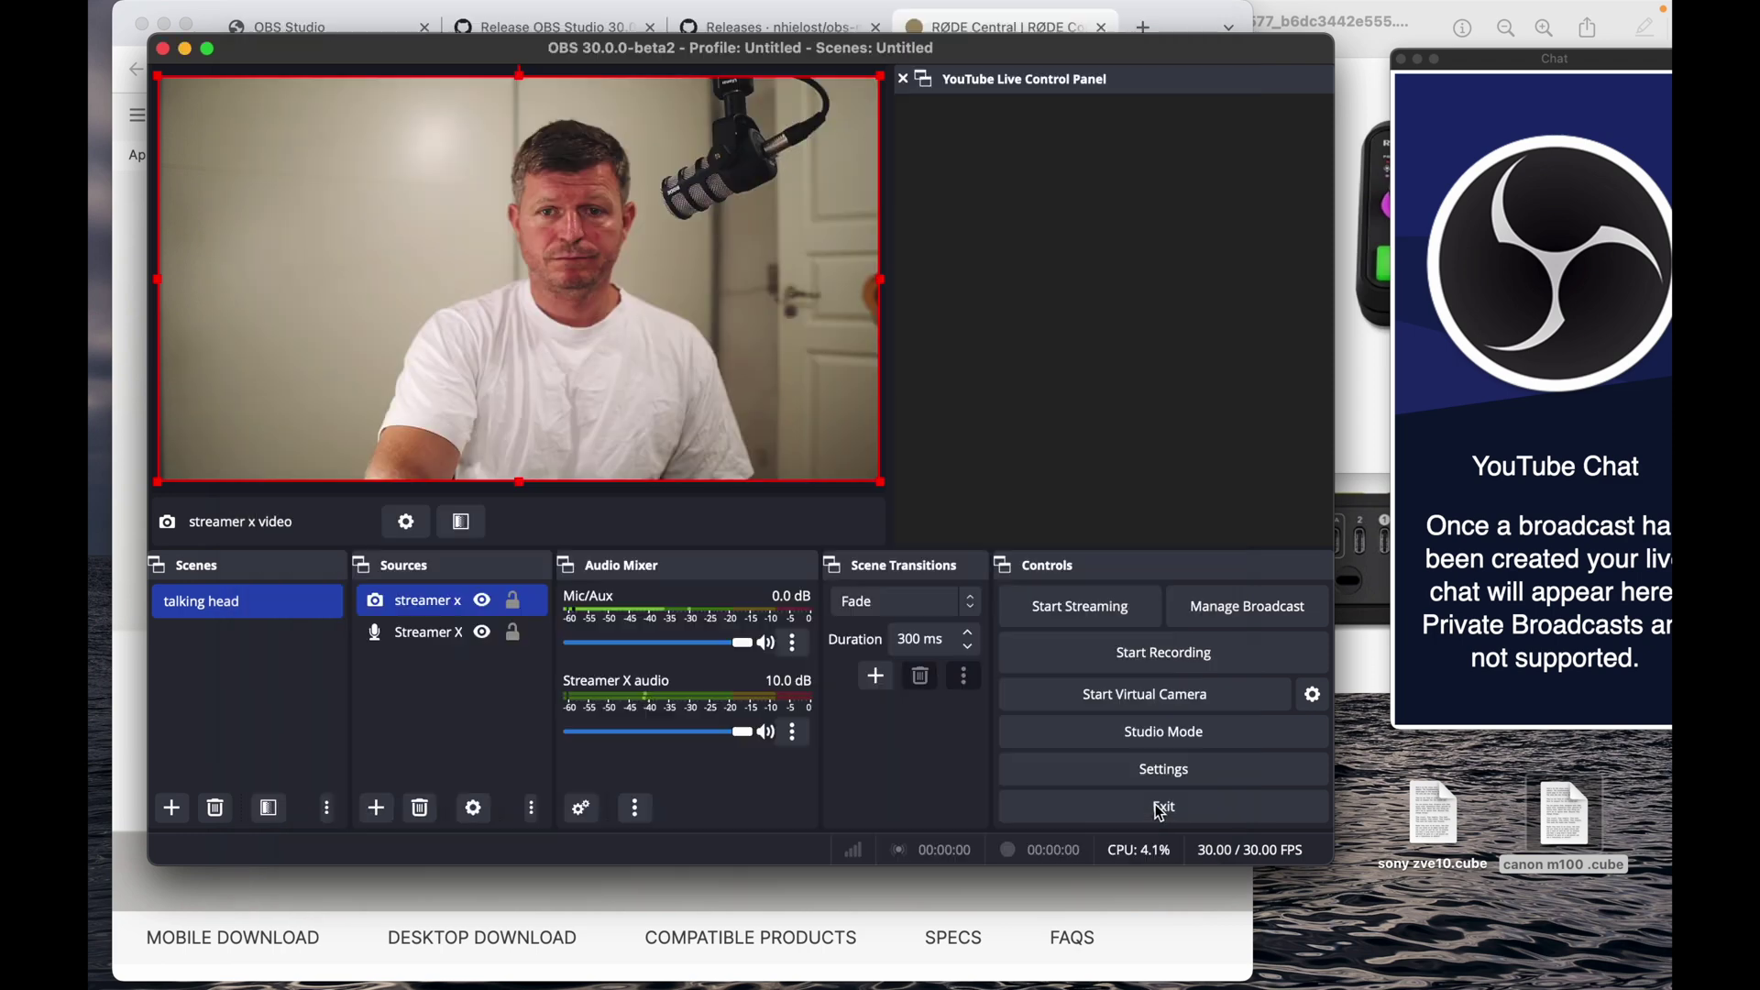
- Add a new scene named "top"
left_click(171, 807)
key("BackSpace")
type("top")
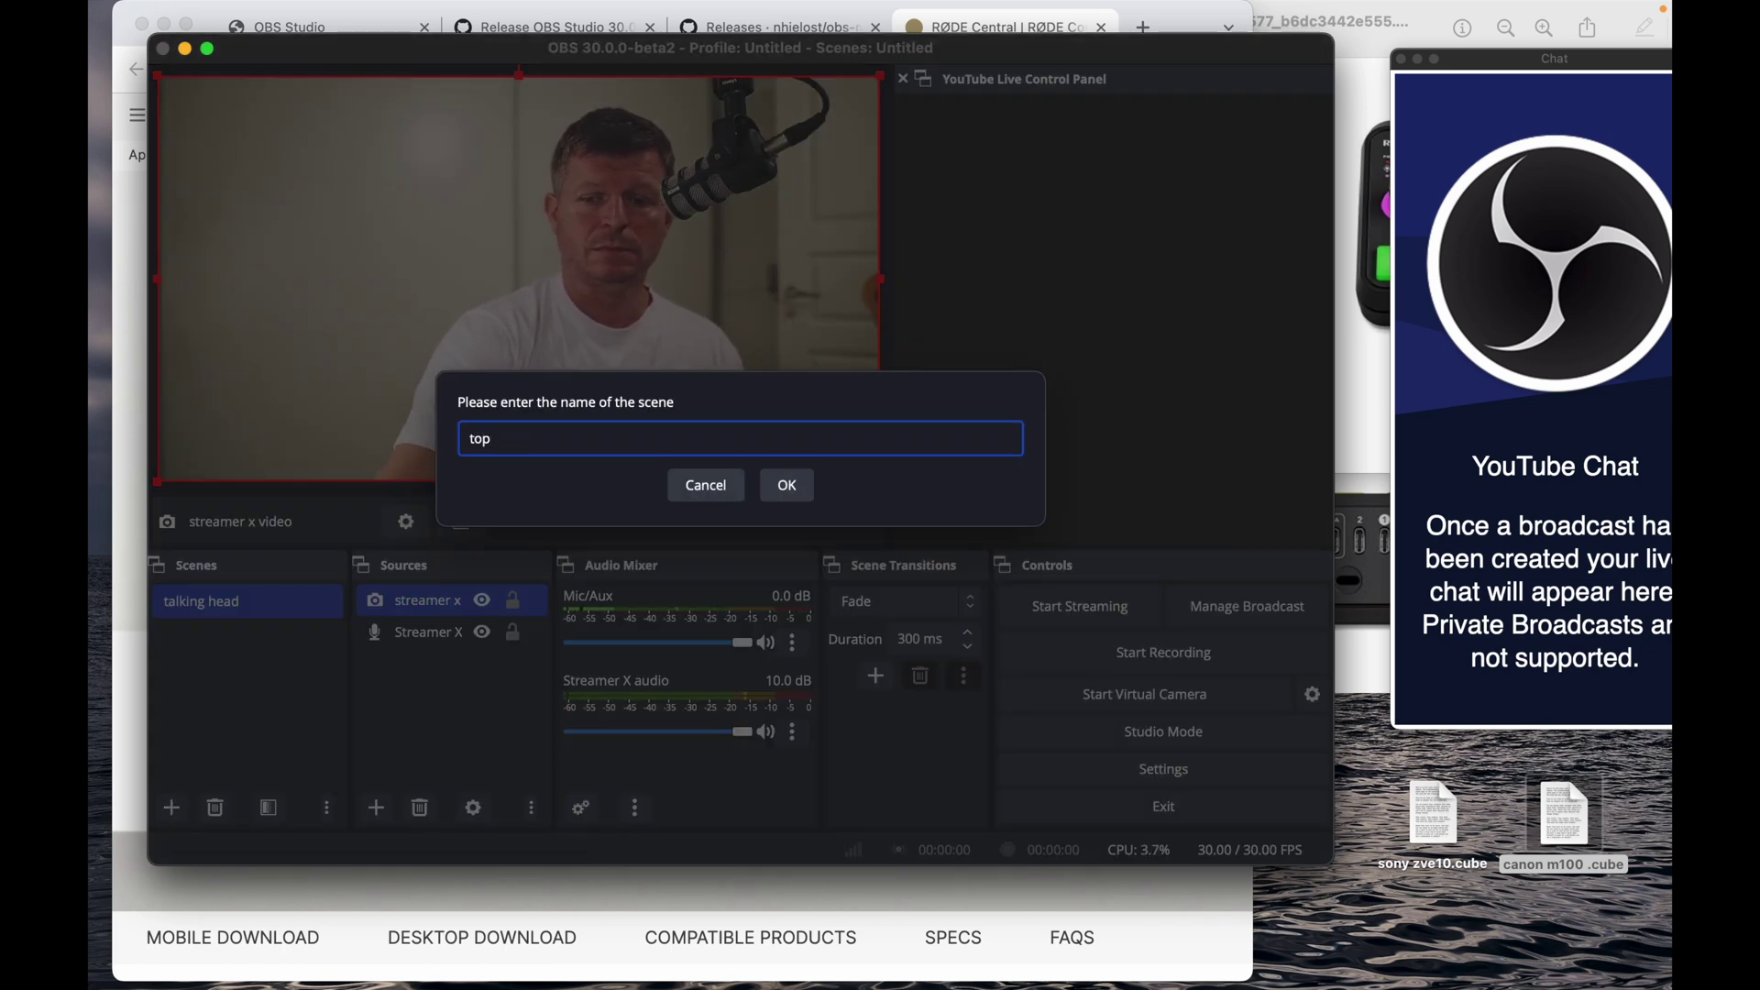
key("Return")
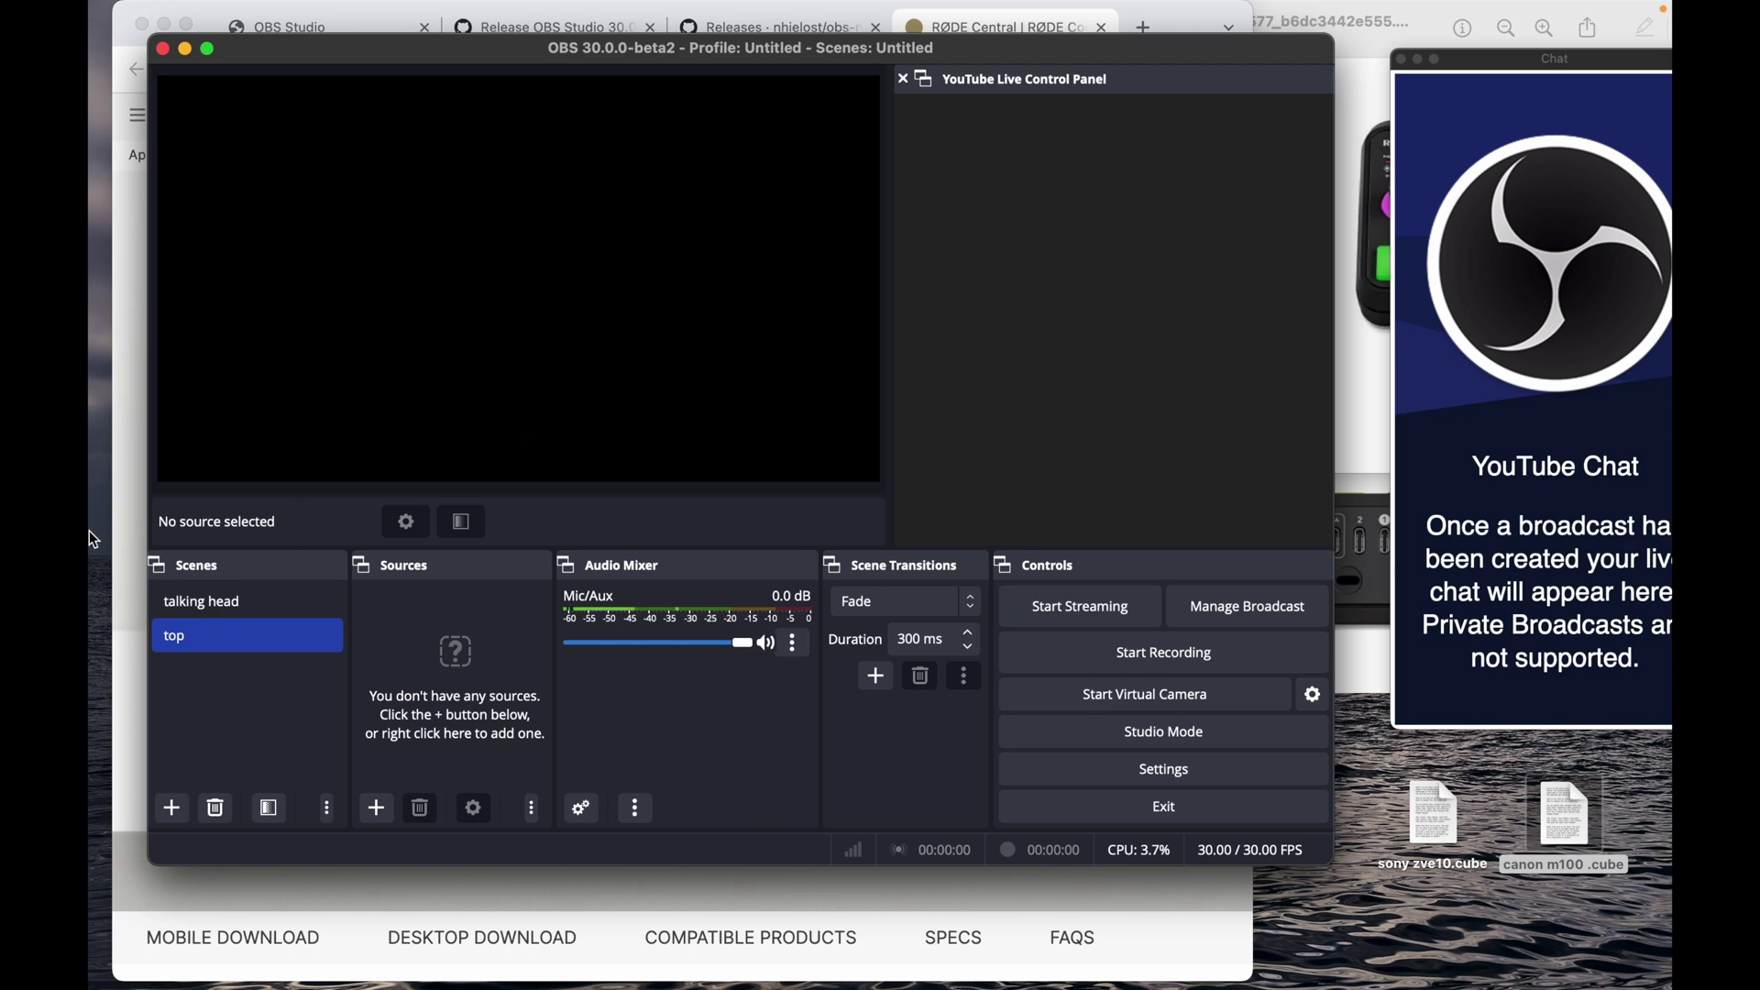
- Rename the "top" scene to "top/down"
right_click(207, 636)
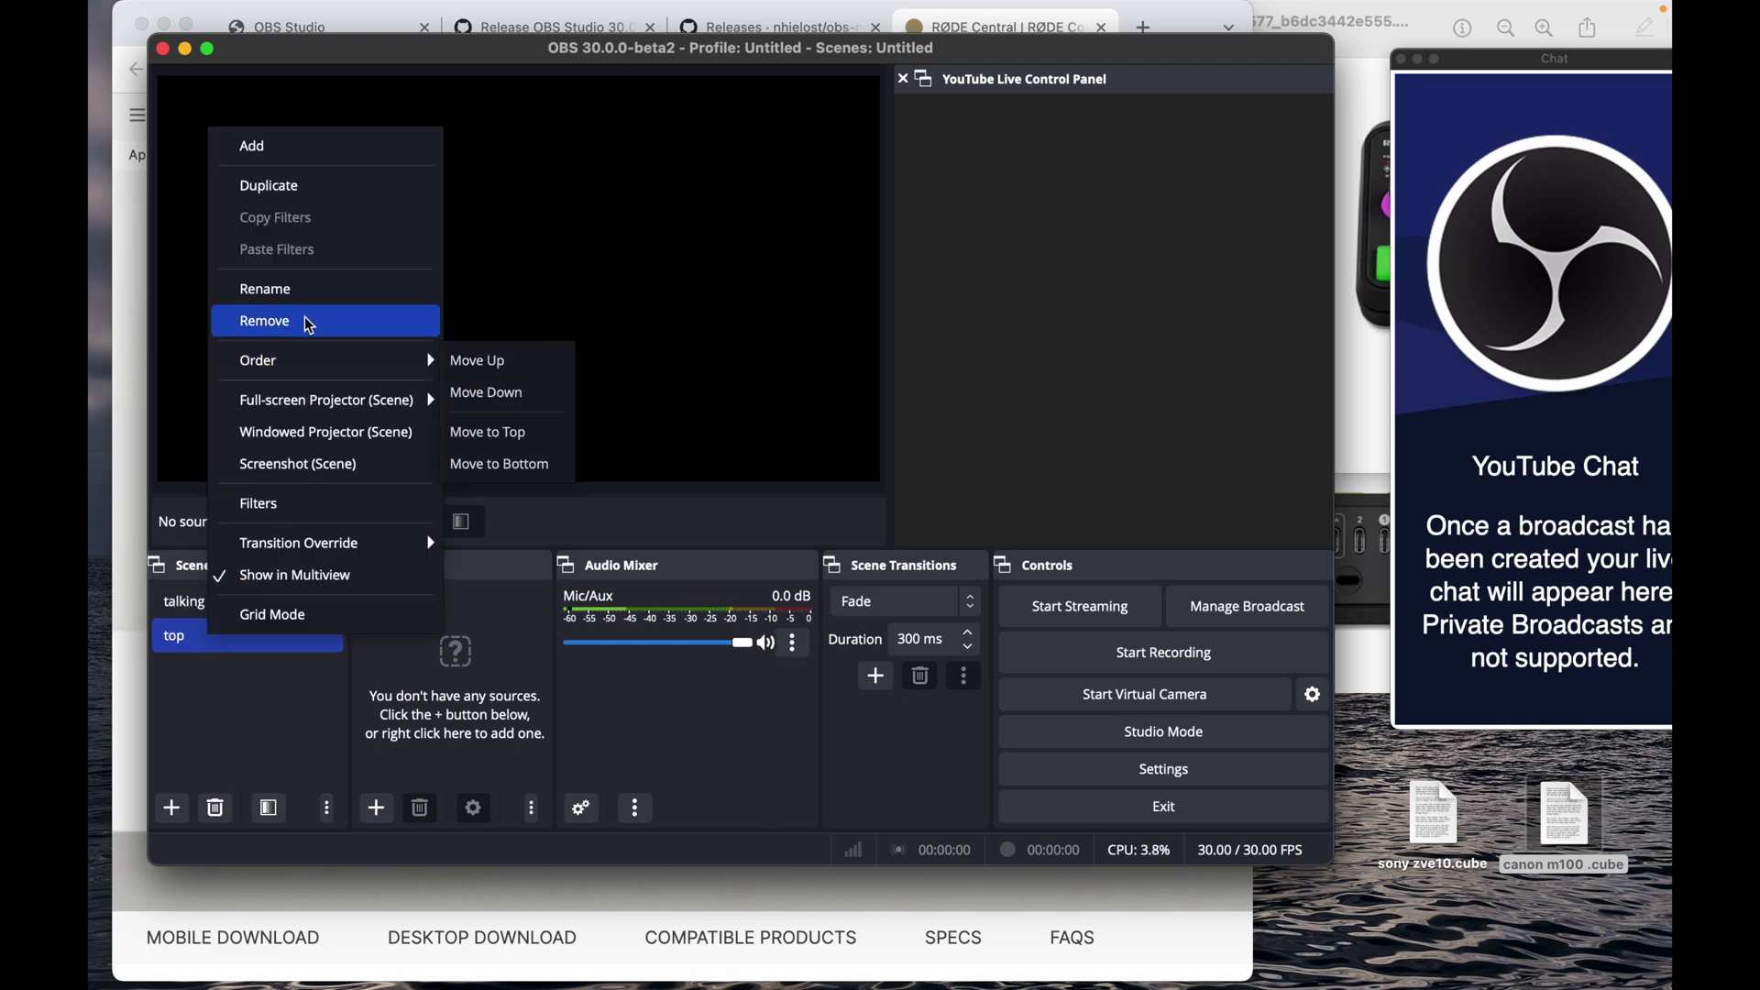
left_click(304, 291)
left_click(203, 636)
type("/down")
key("Return")
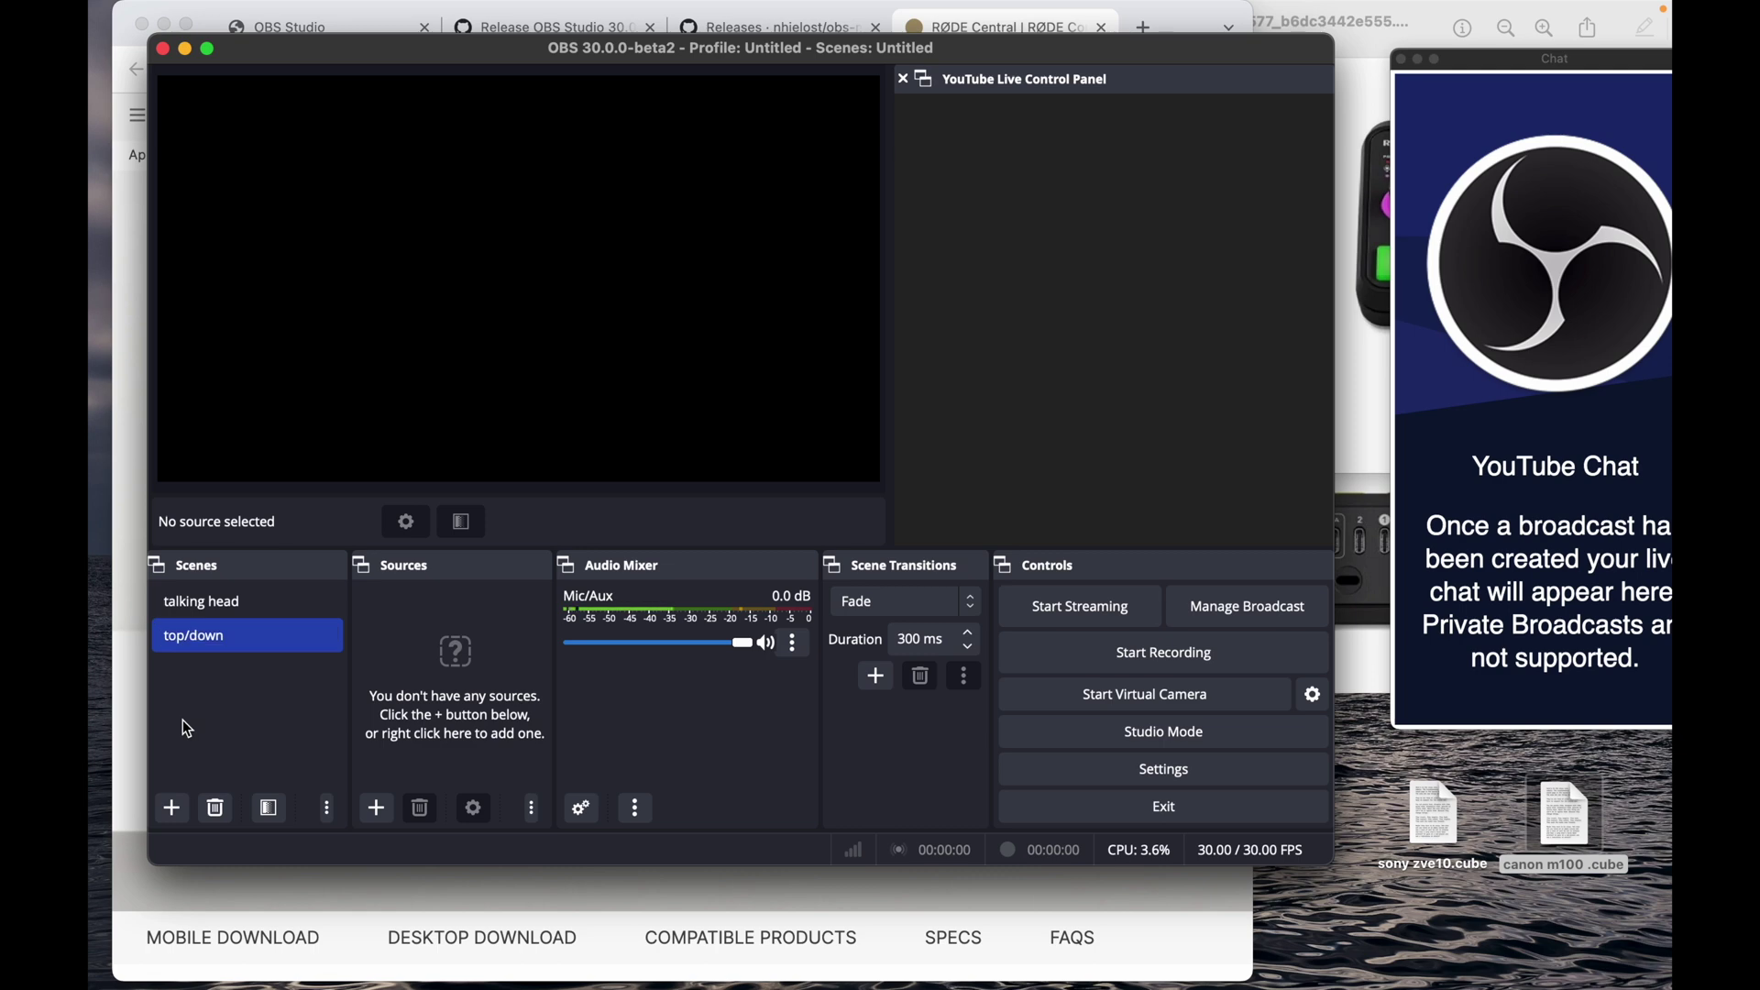
- Paste the Streamer X audio source as a reference into the top/down scene and create a Video Capture Device source named "canon m100 top/down"
right_click(433, 663)
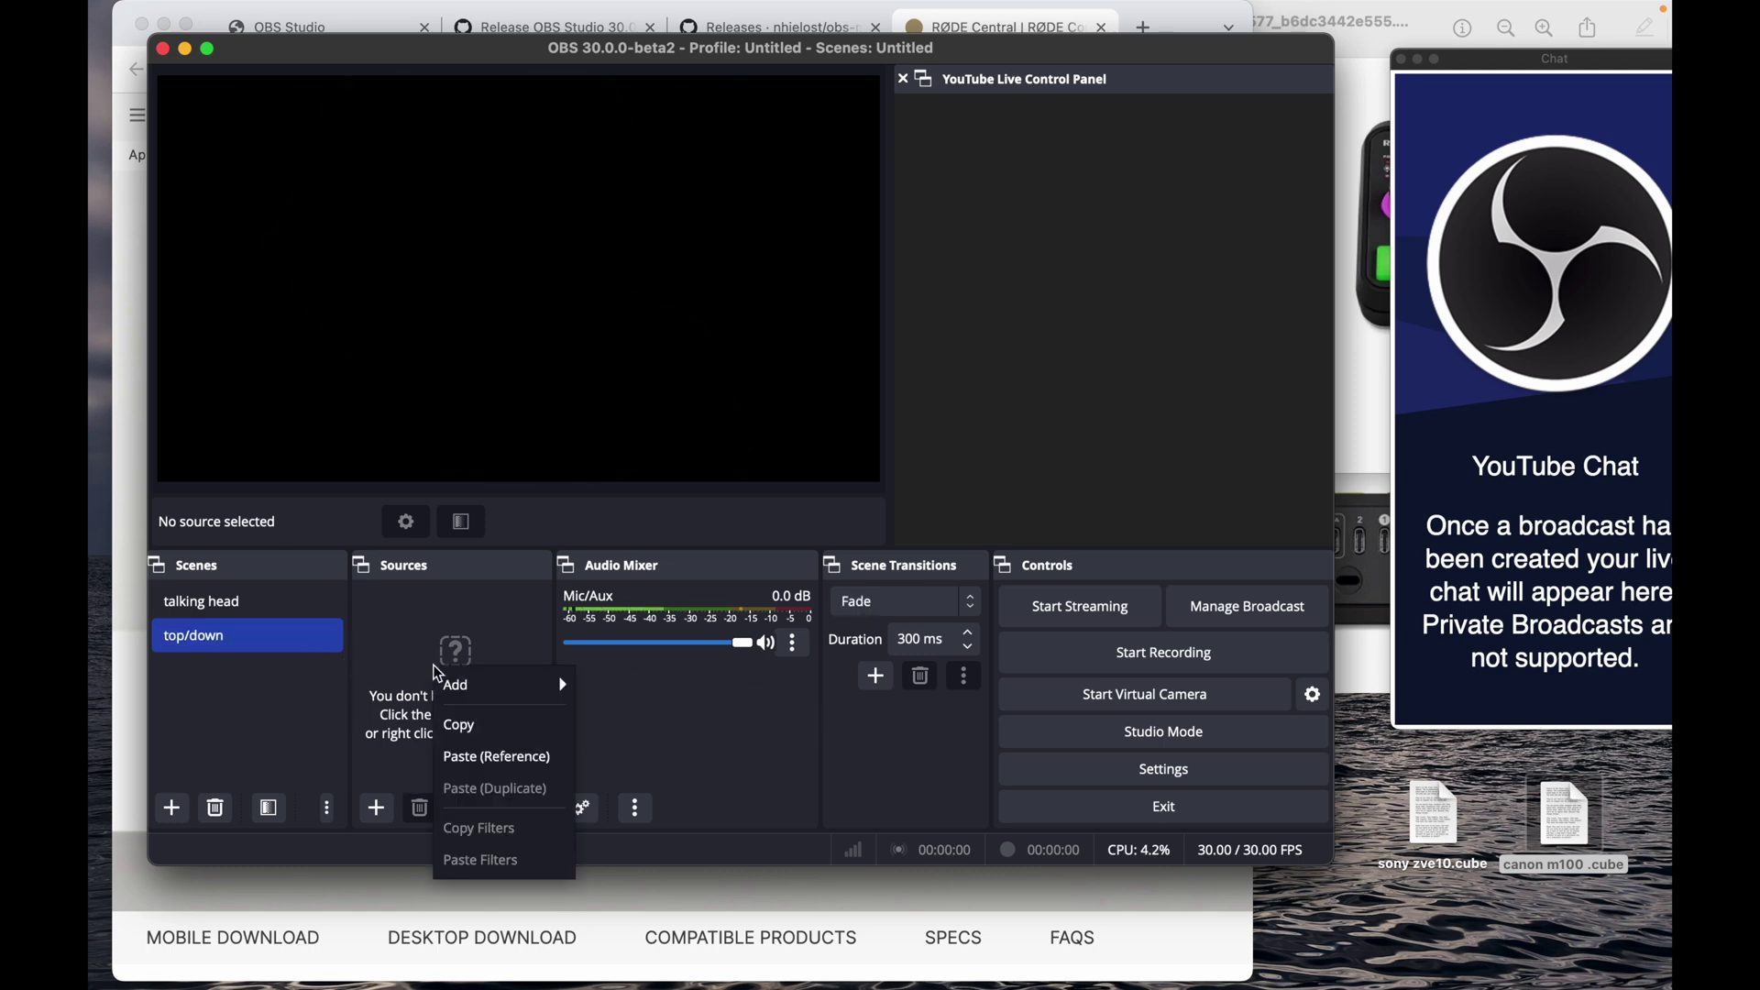
left_click(498, 757)
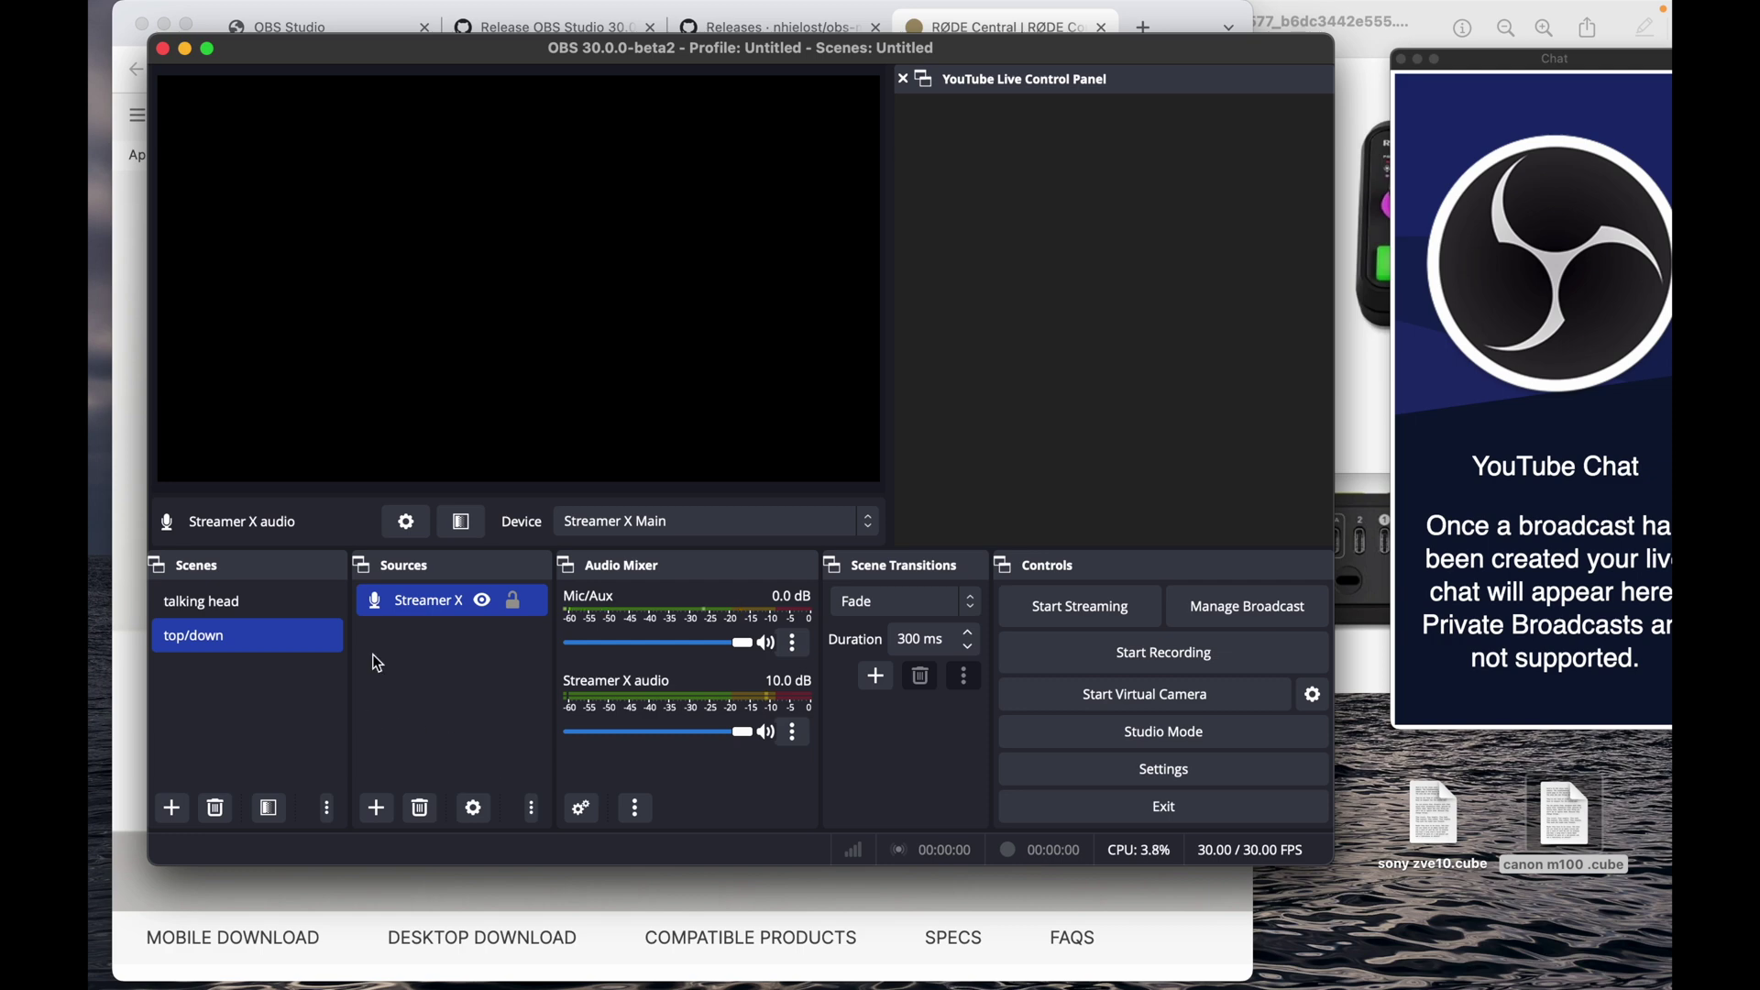
left_click(376, 808)
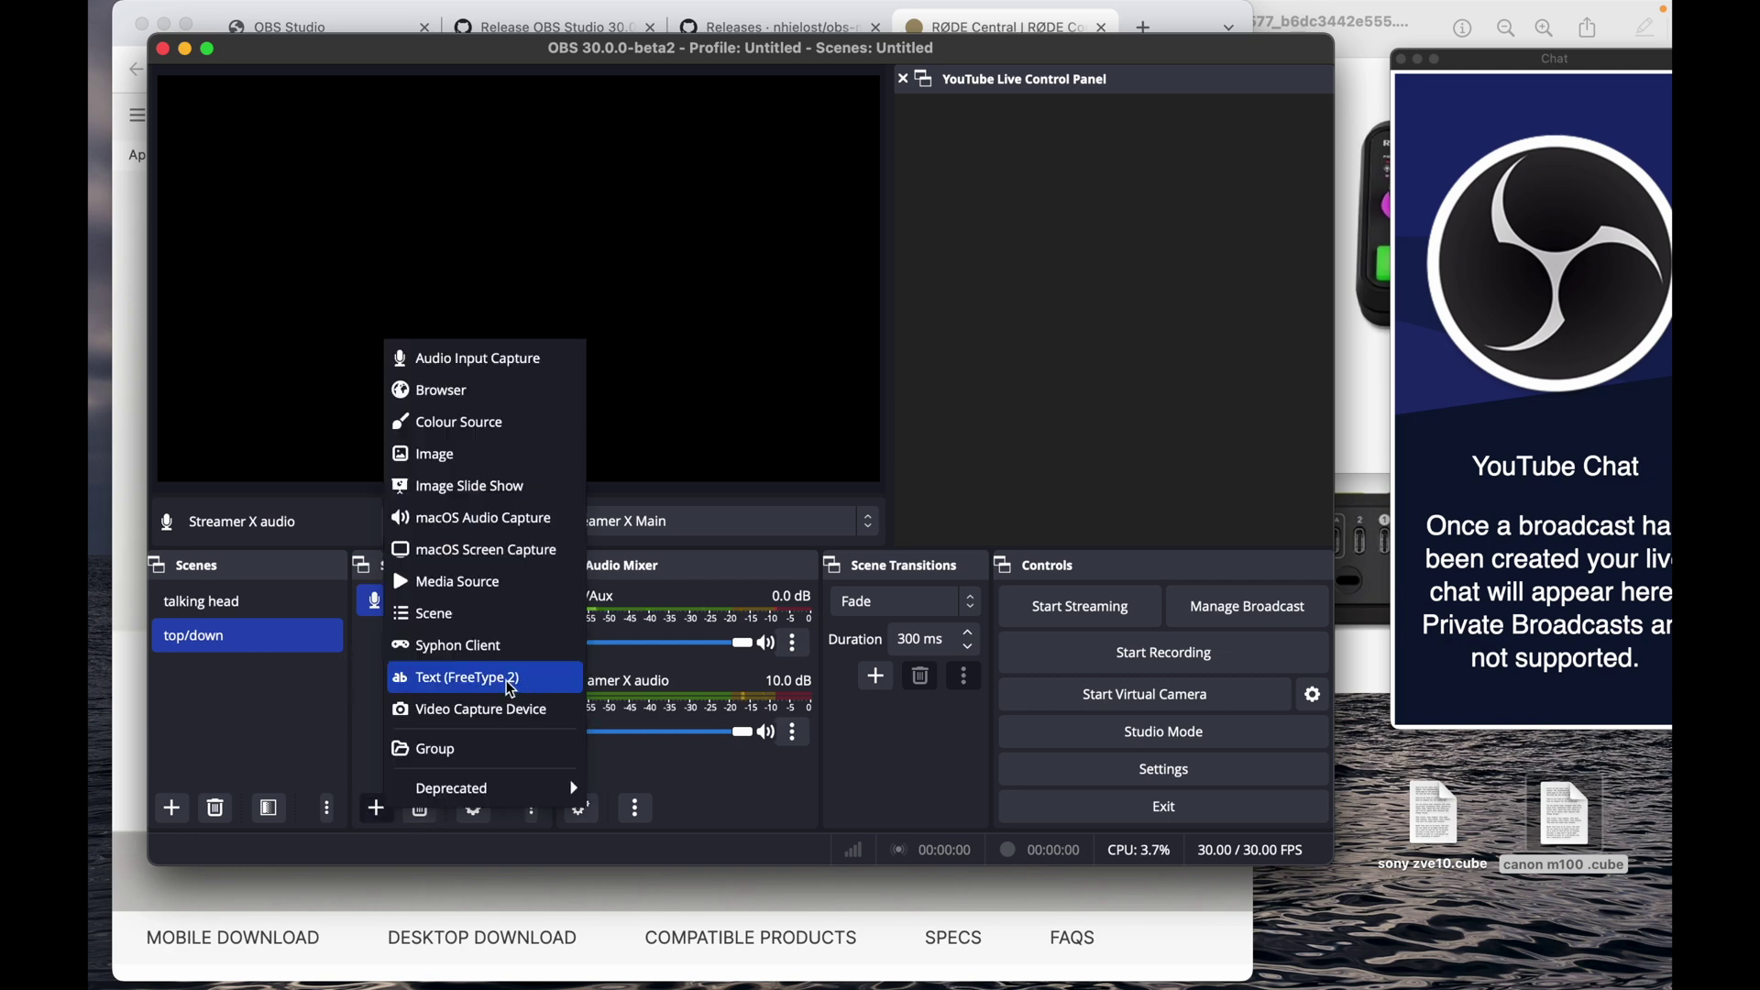
left_click(500, 709)
type("canon")
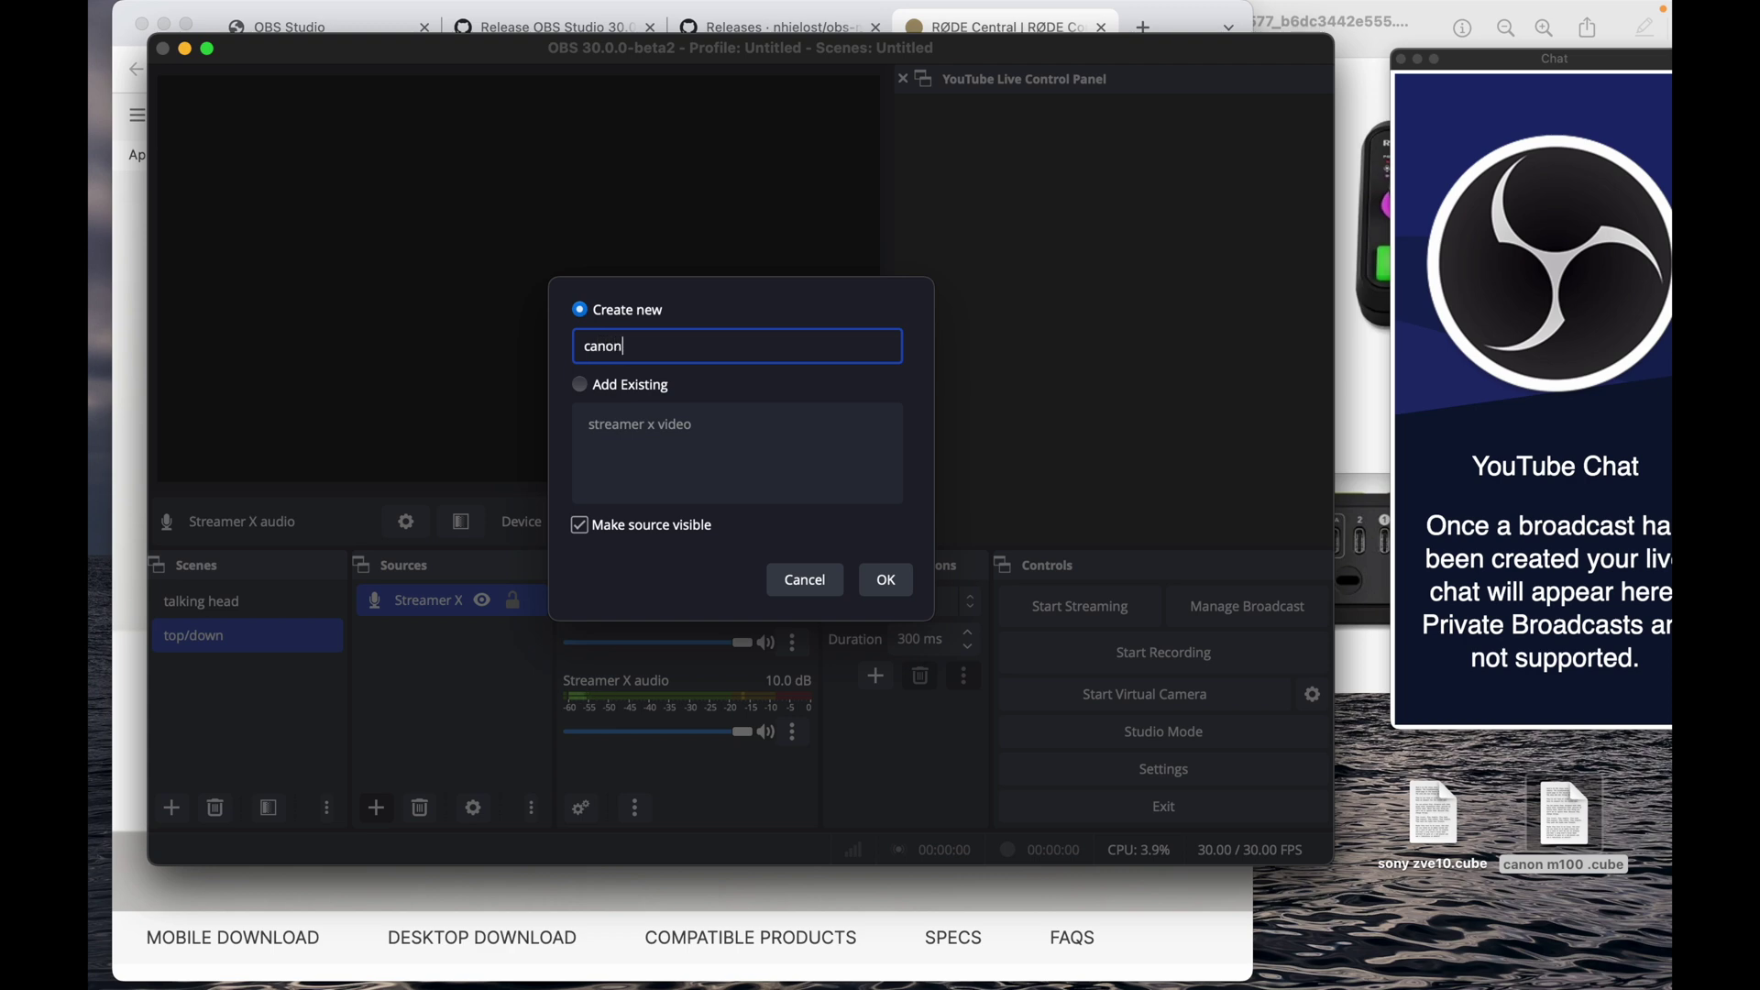
type(" m1")
type("down")
left_click(885, 580)
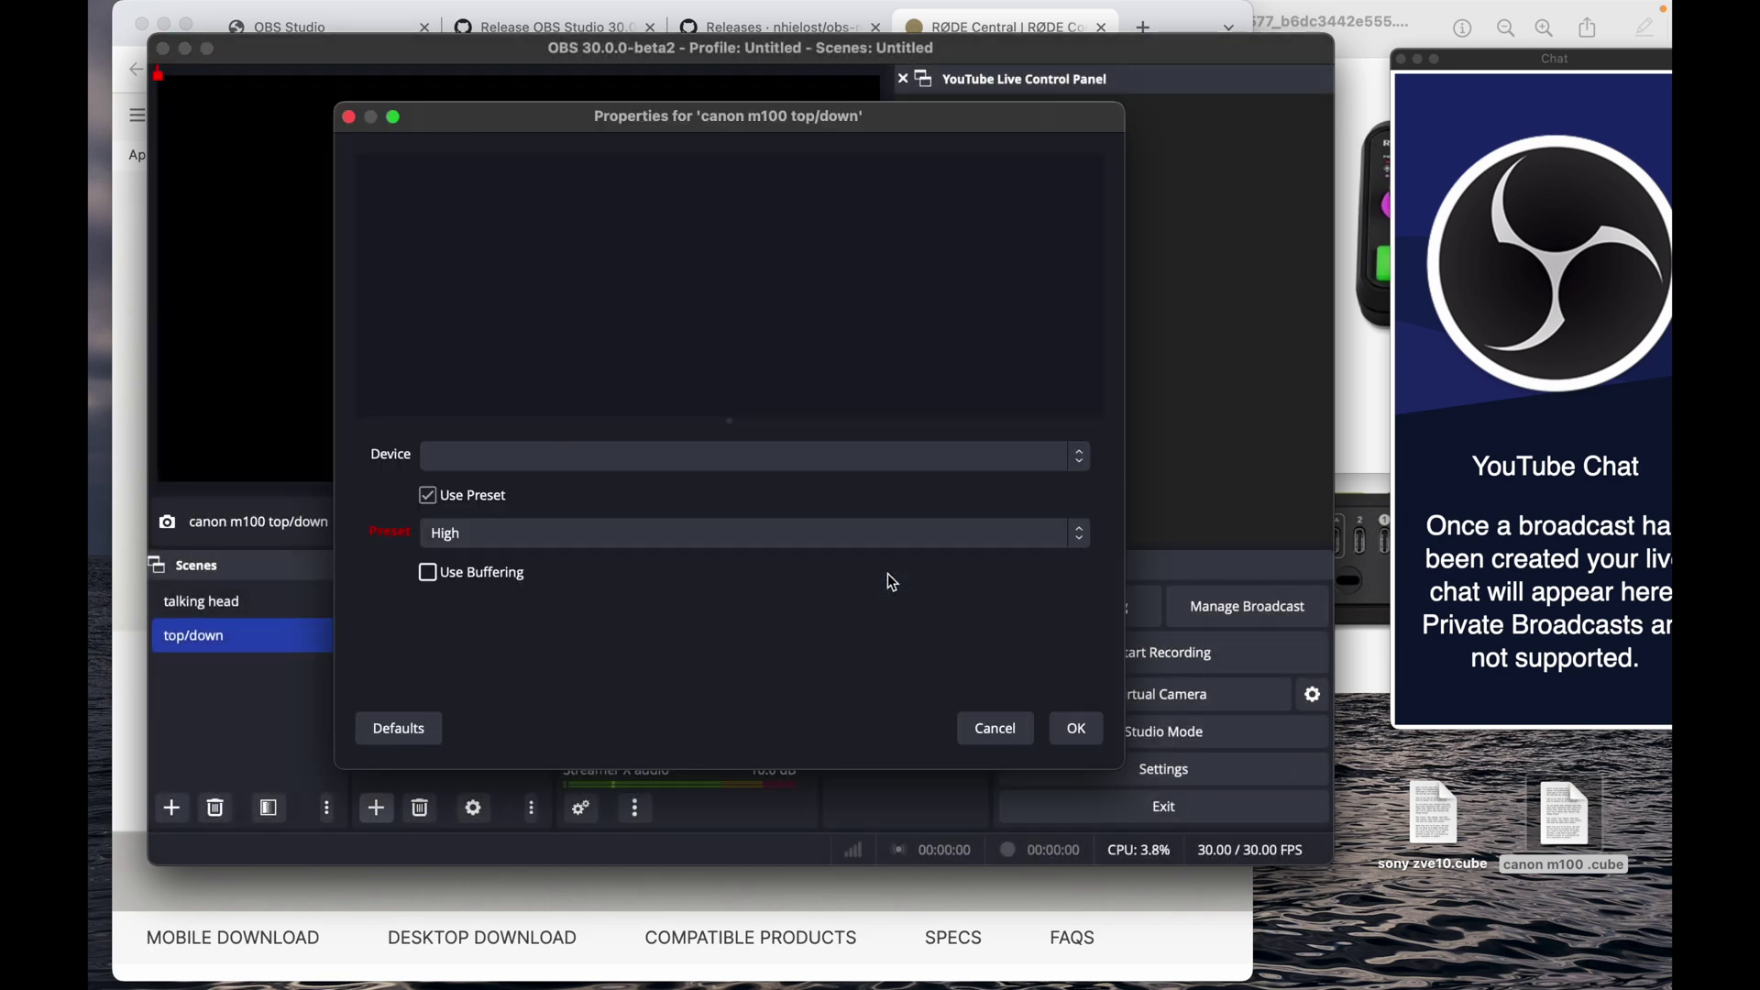
- Set the device of the canon m100 top/down source to USB Video and accept its properties
left_click(1079, 457)
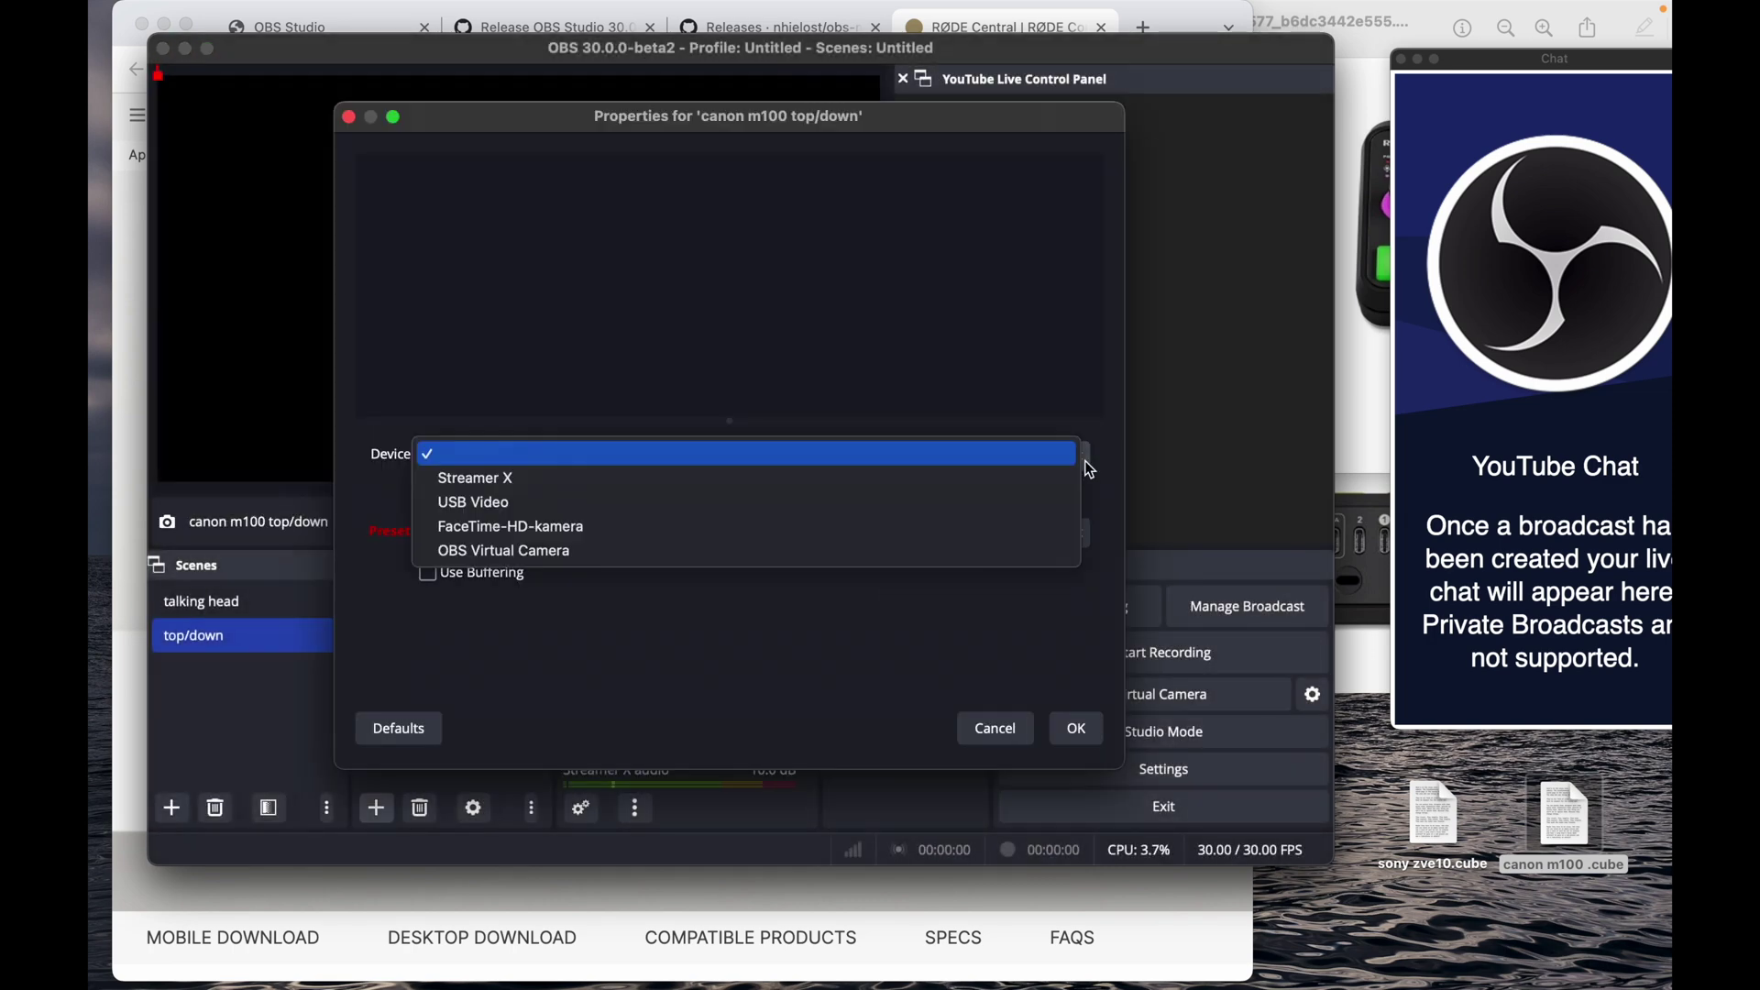
left_click(887, 501)
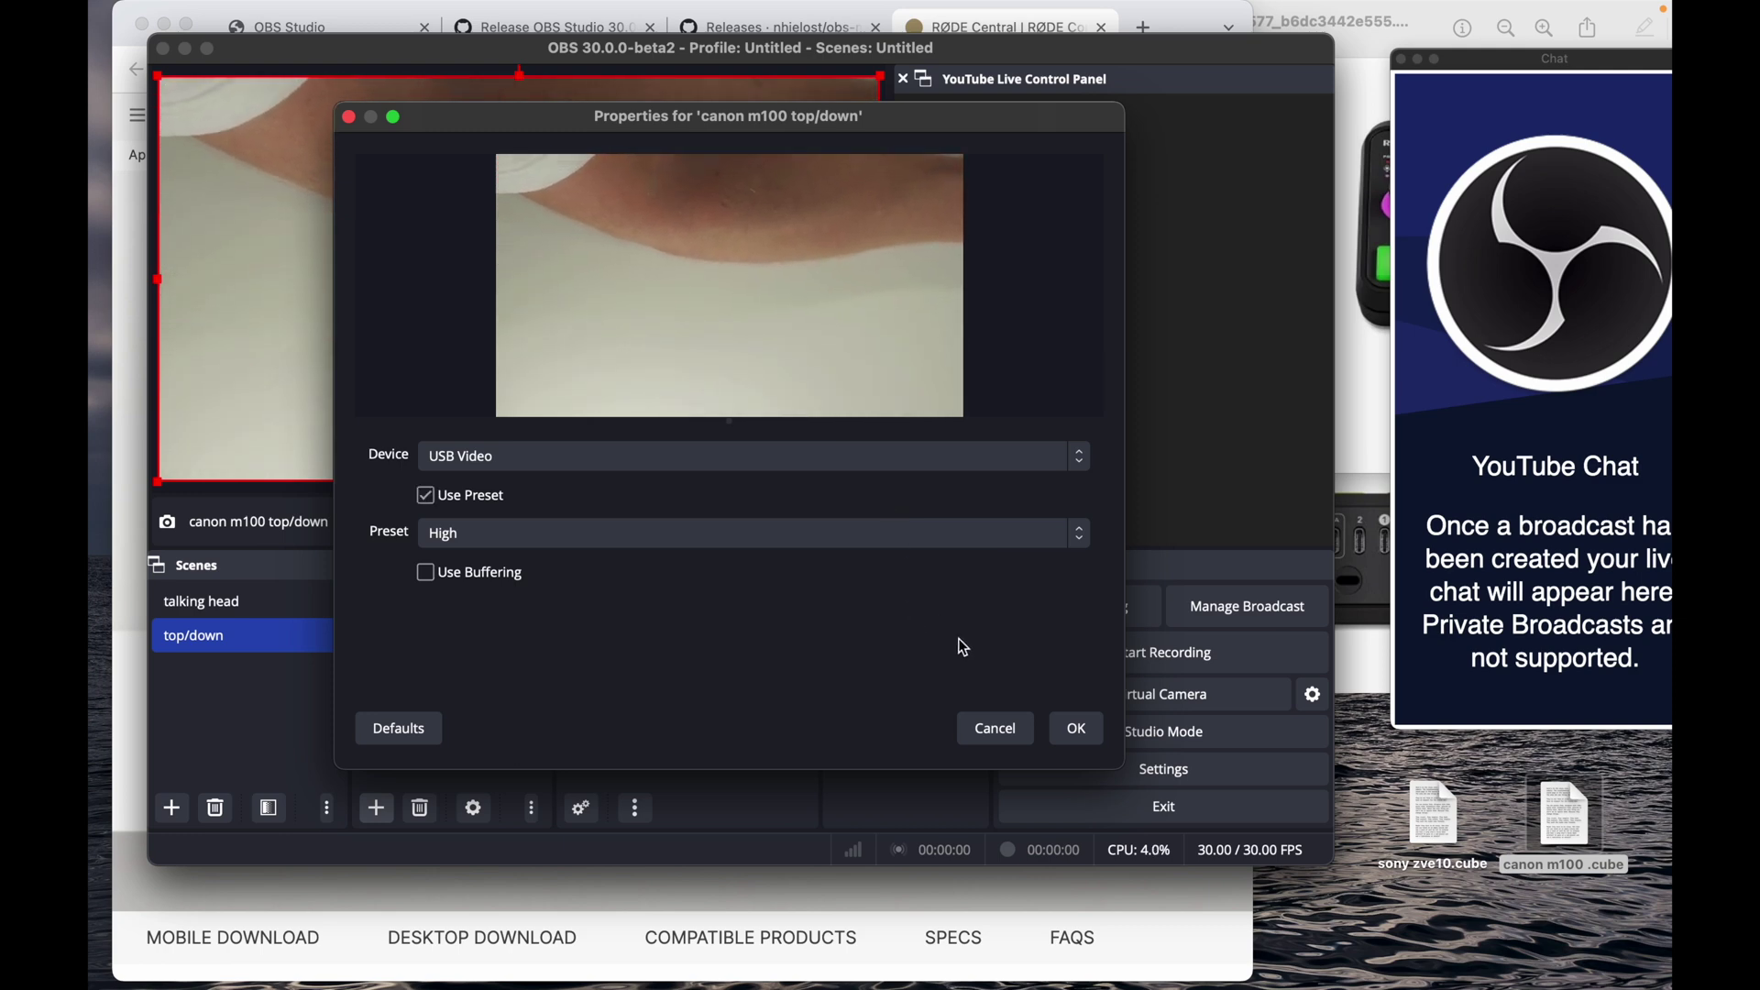
left_click(1075, 729)
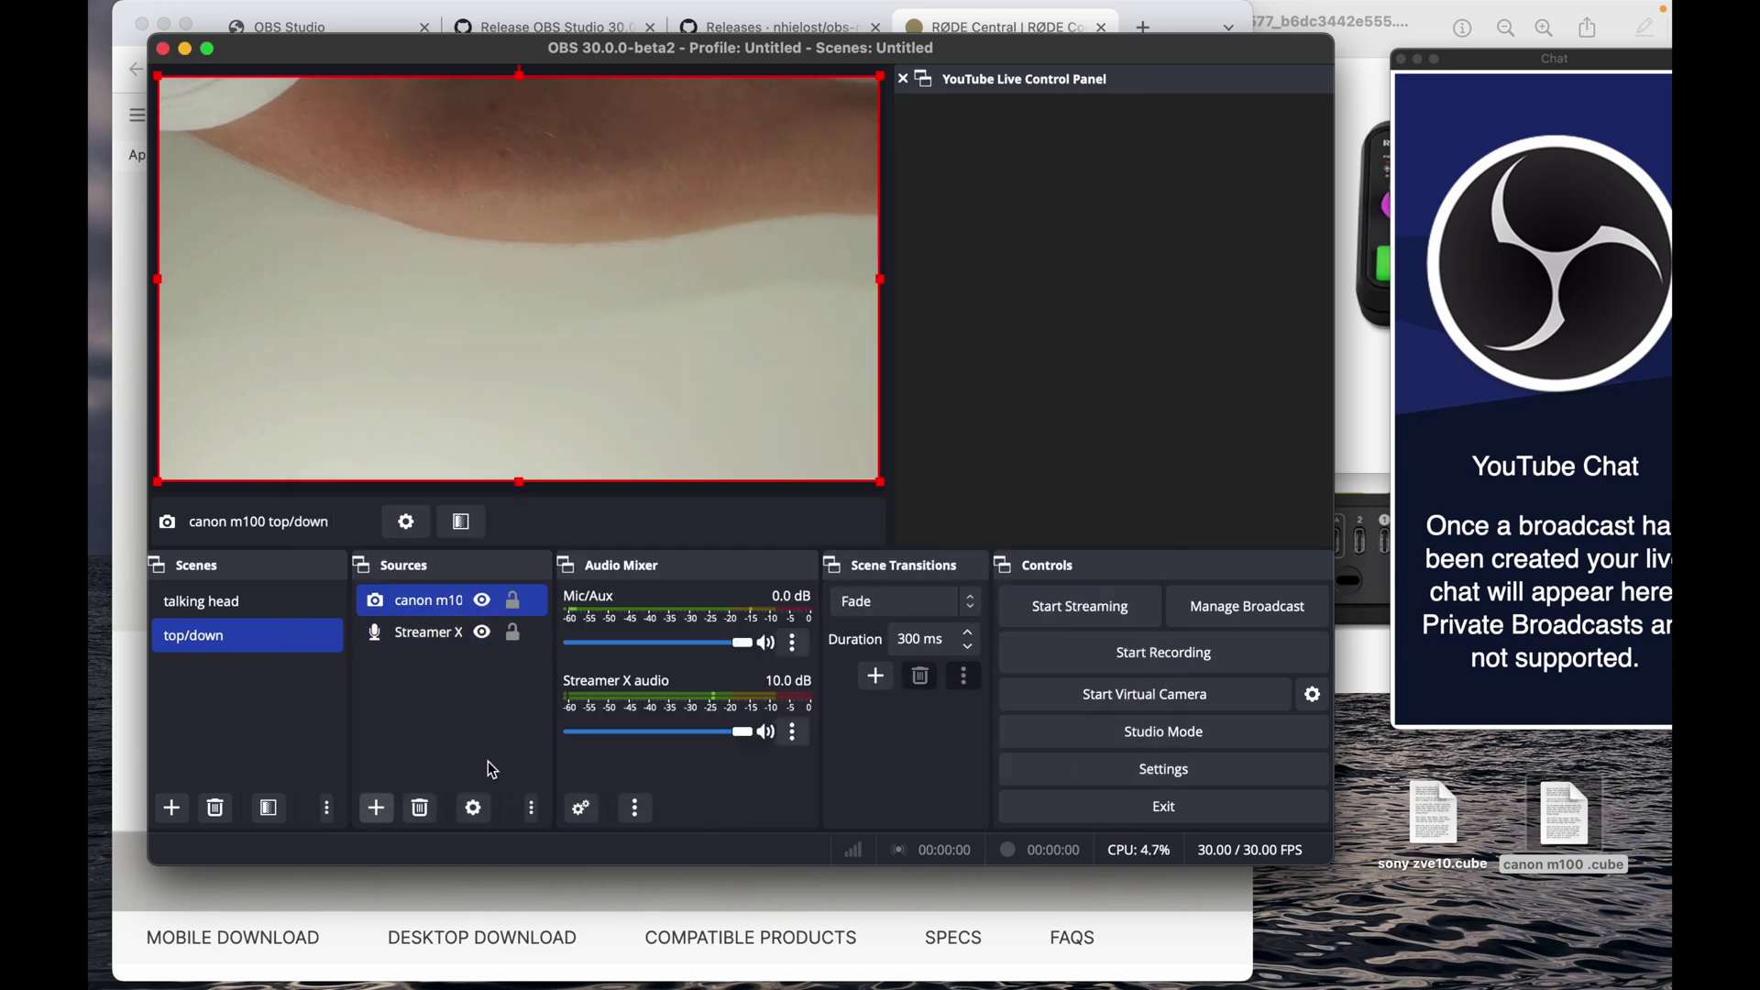
- Add an Apply LUT effect filter named "m100" to the canon m100 top/down source
right_click(449, 611)
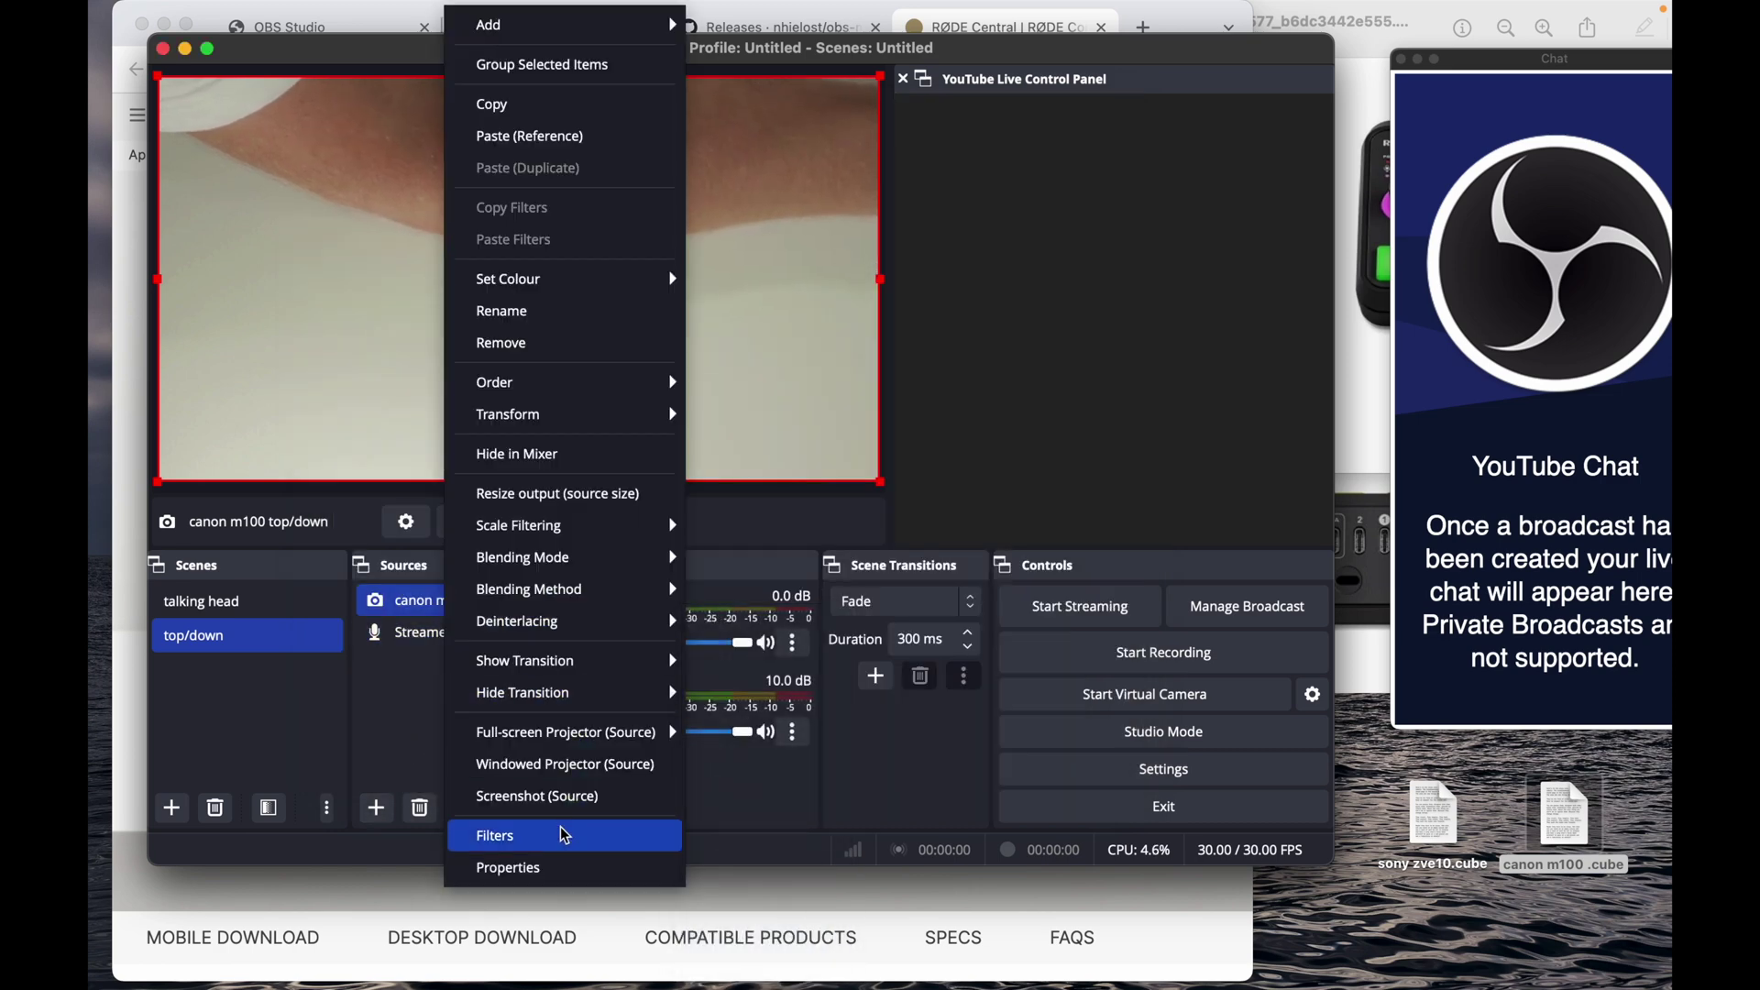
left_click(562, 832)
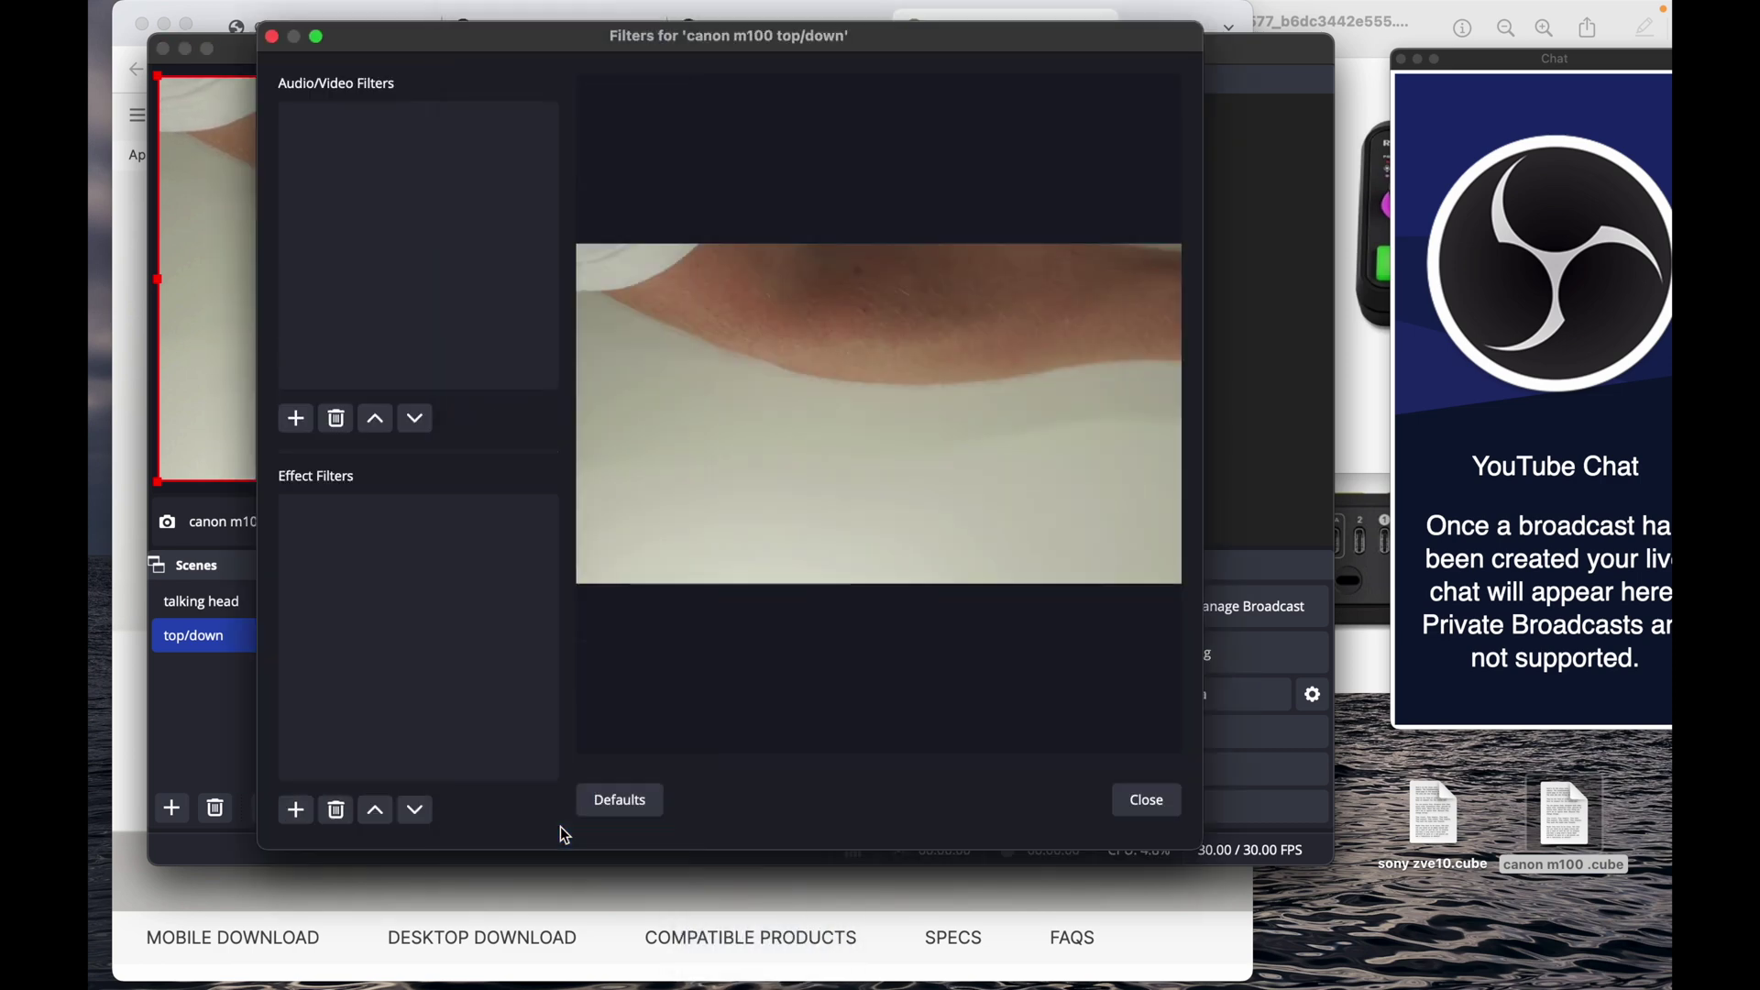
left_click(293, 812)
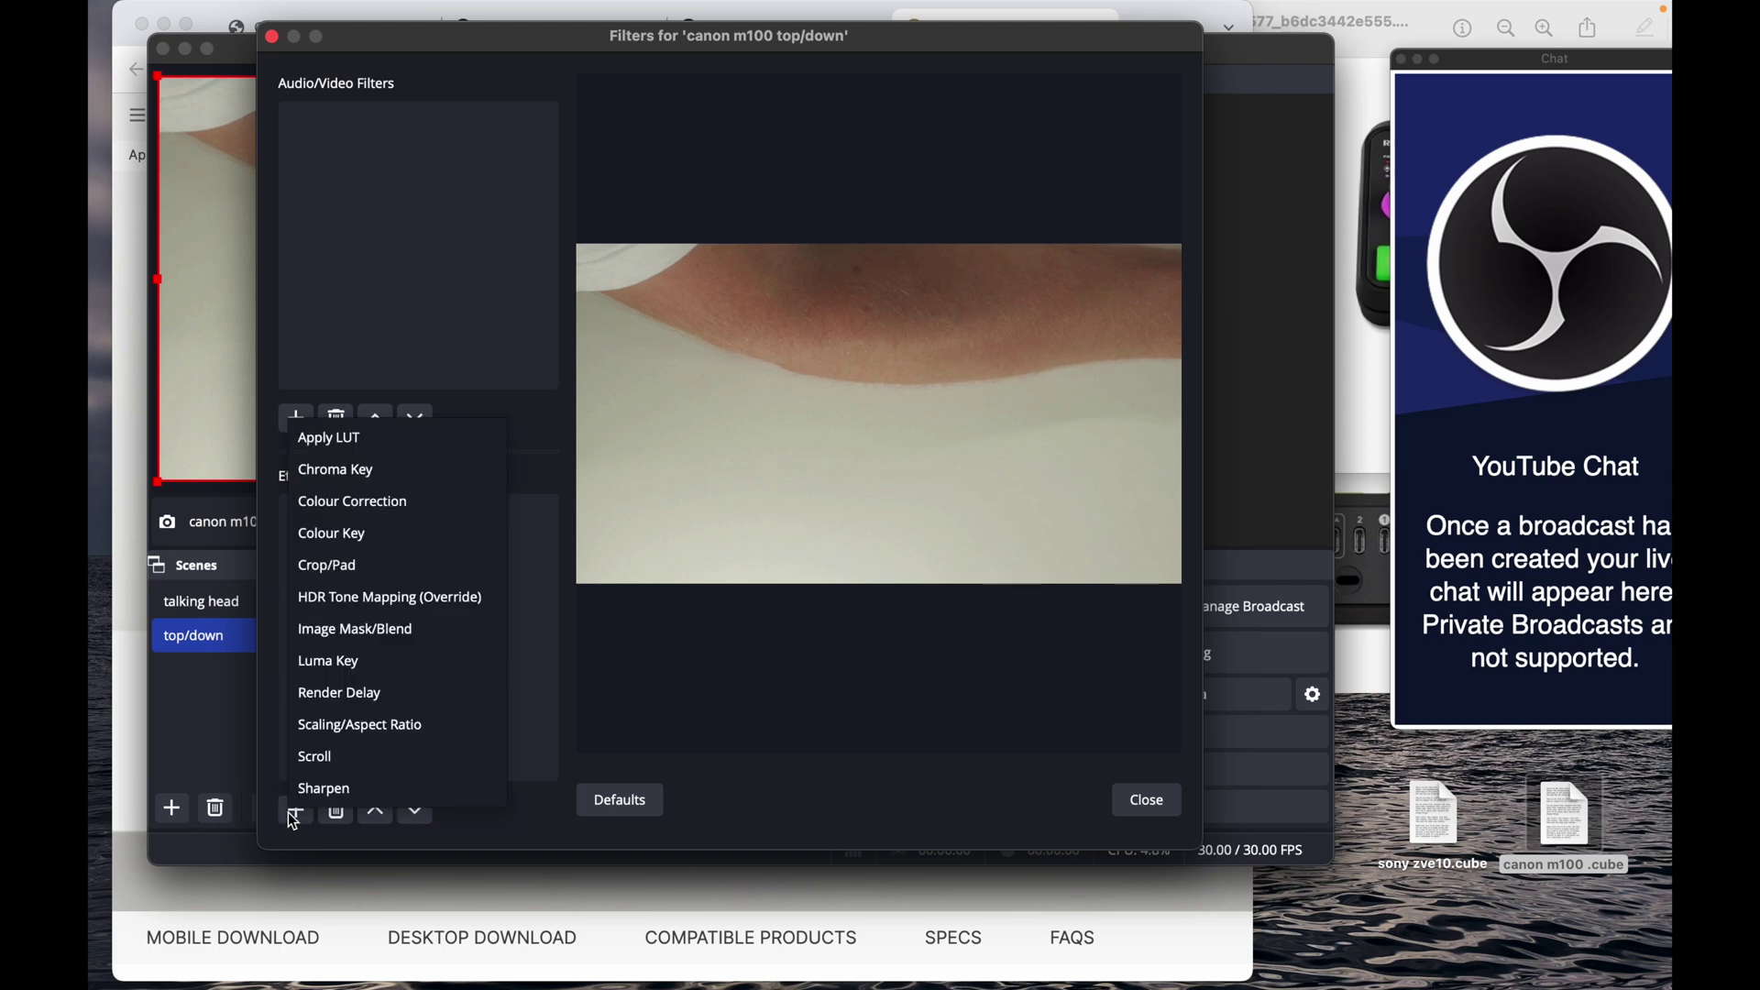
left_click(378, 442)
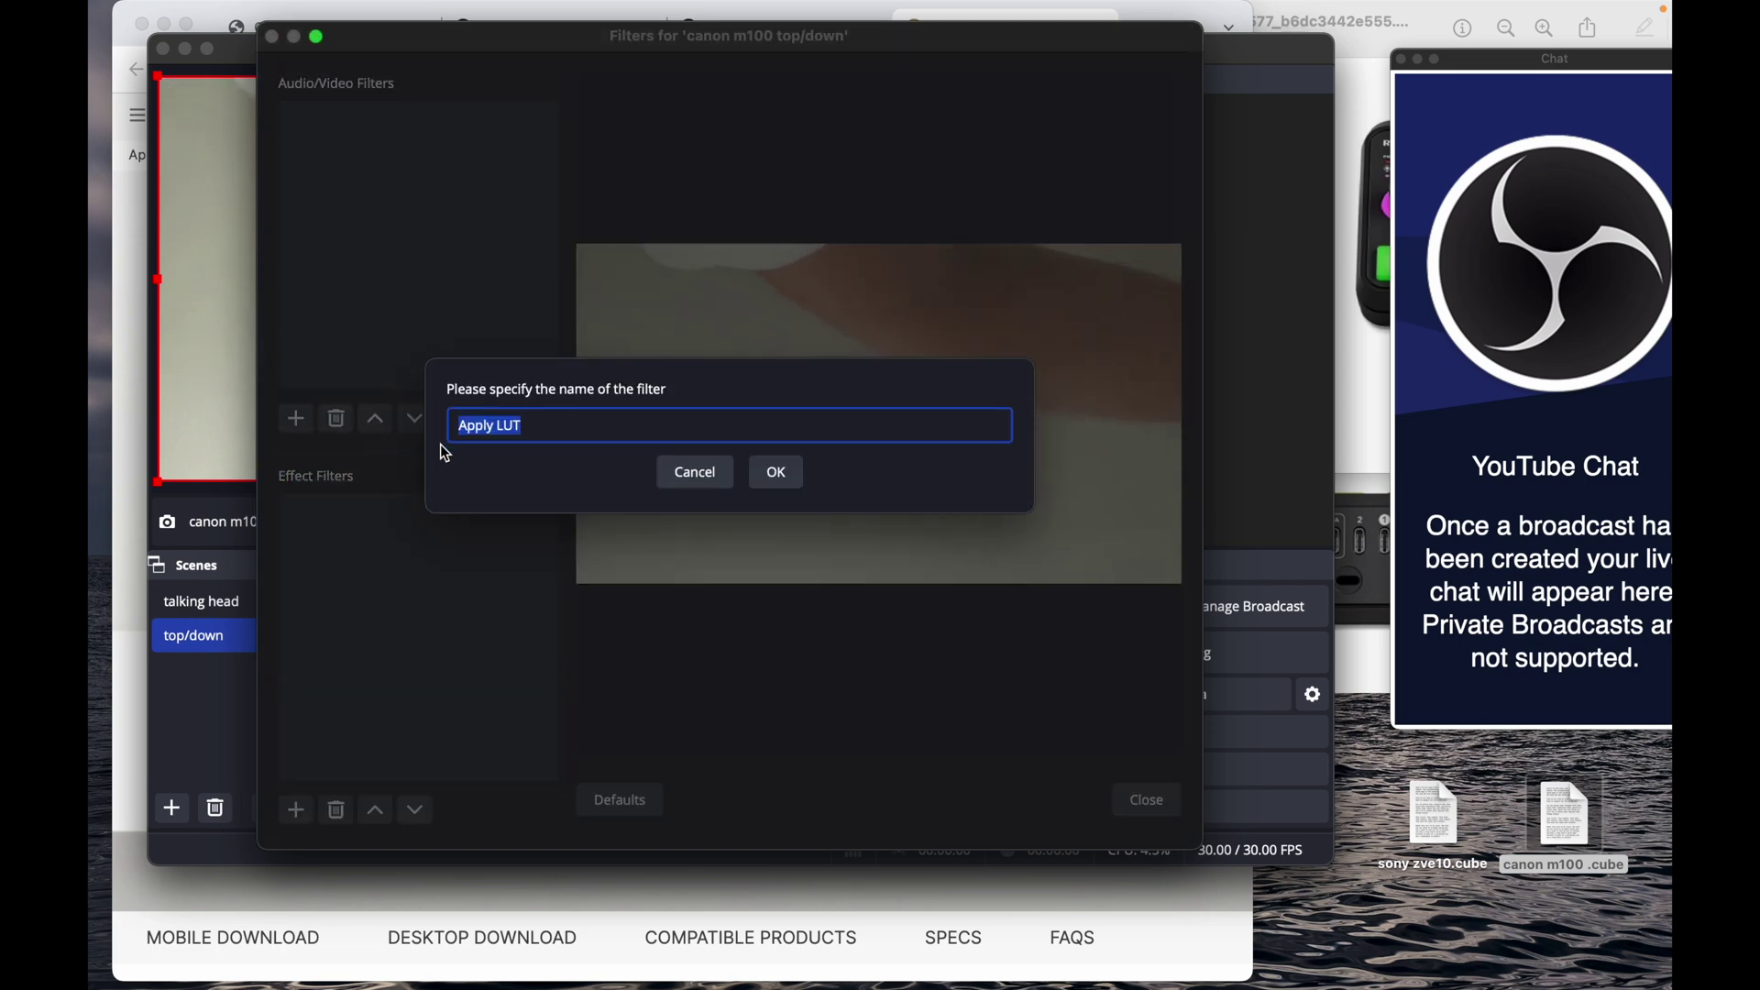
type("m100")
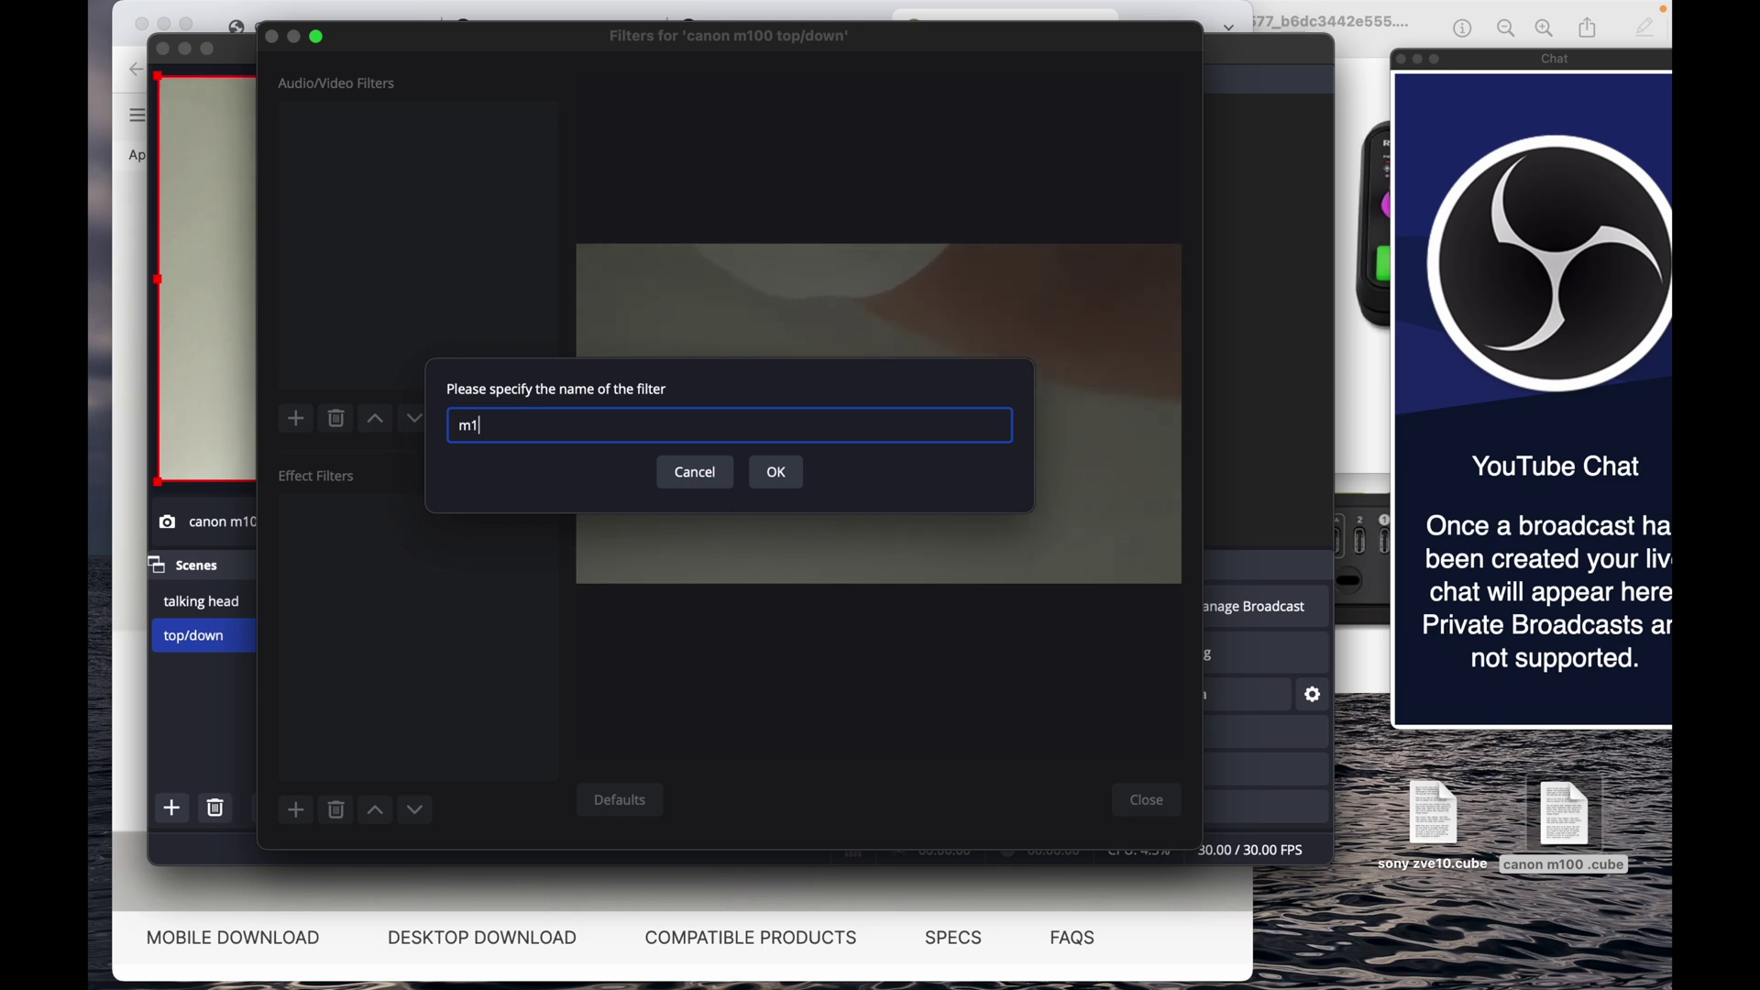
left_click(775, 472)
- Load "canon m100 .cube" from the Desktop into the m100 filter, reduce its amount to about 0.83, and close the filters
left_click(1106, 471)
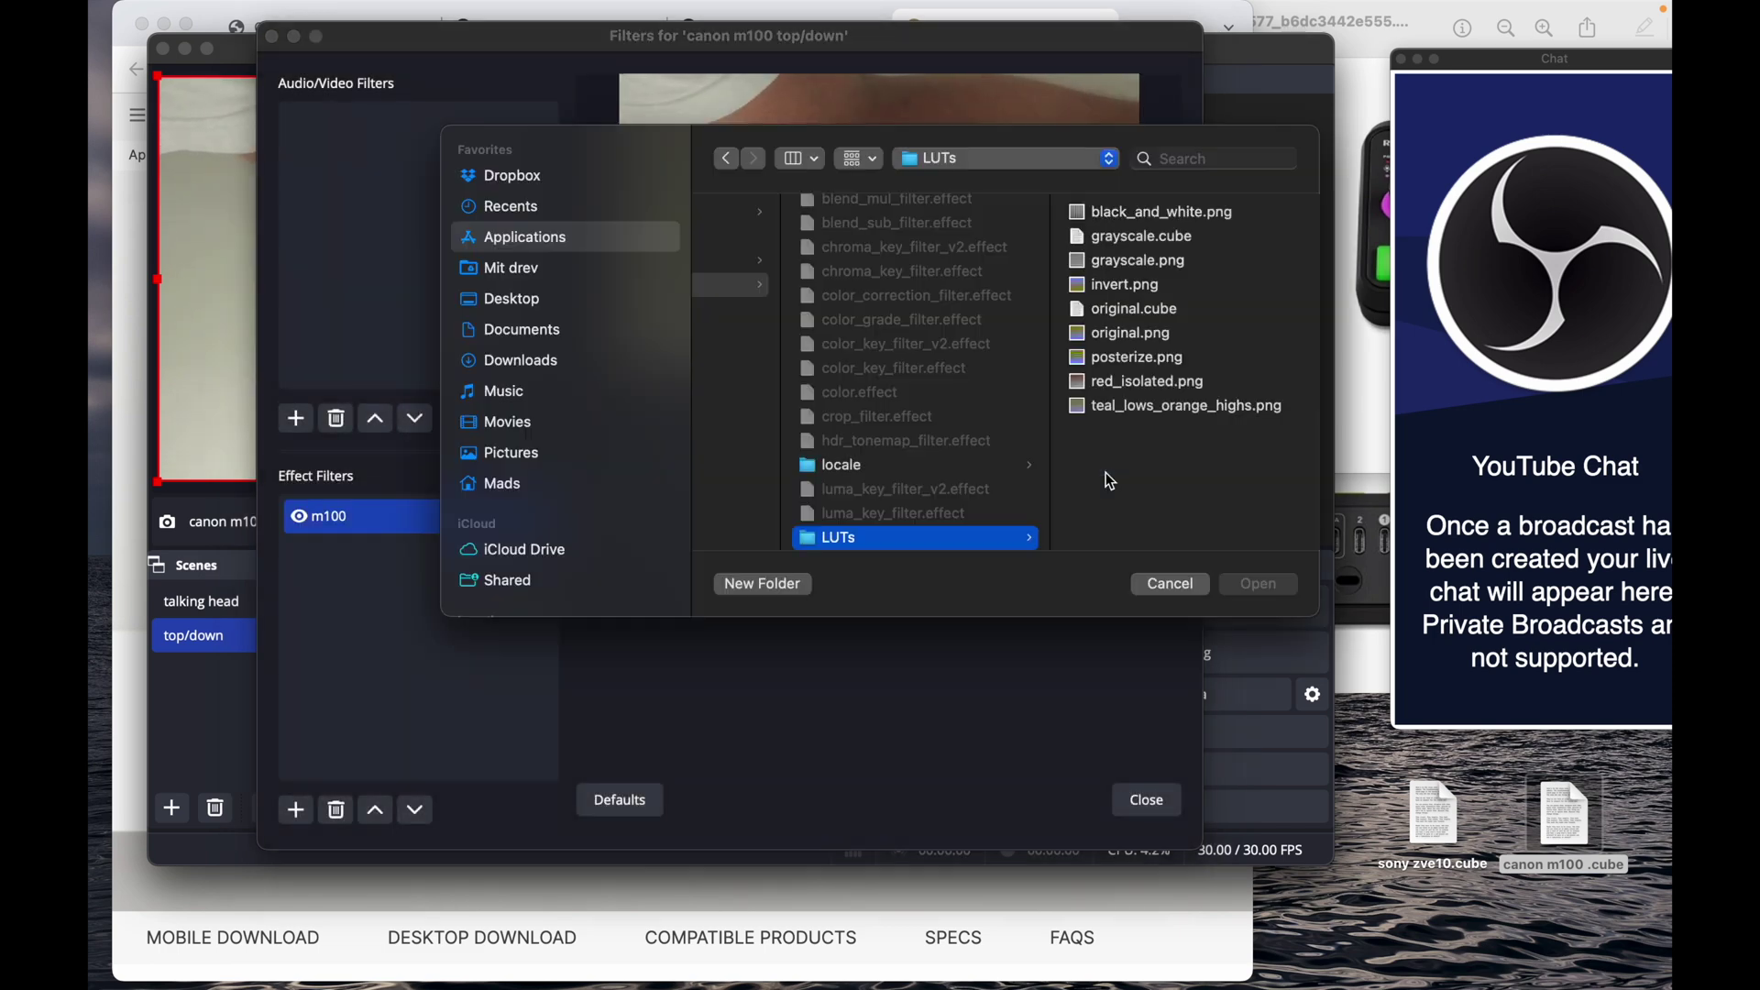
left_click(538, 312)
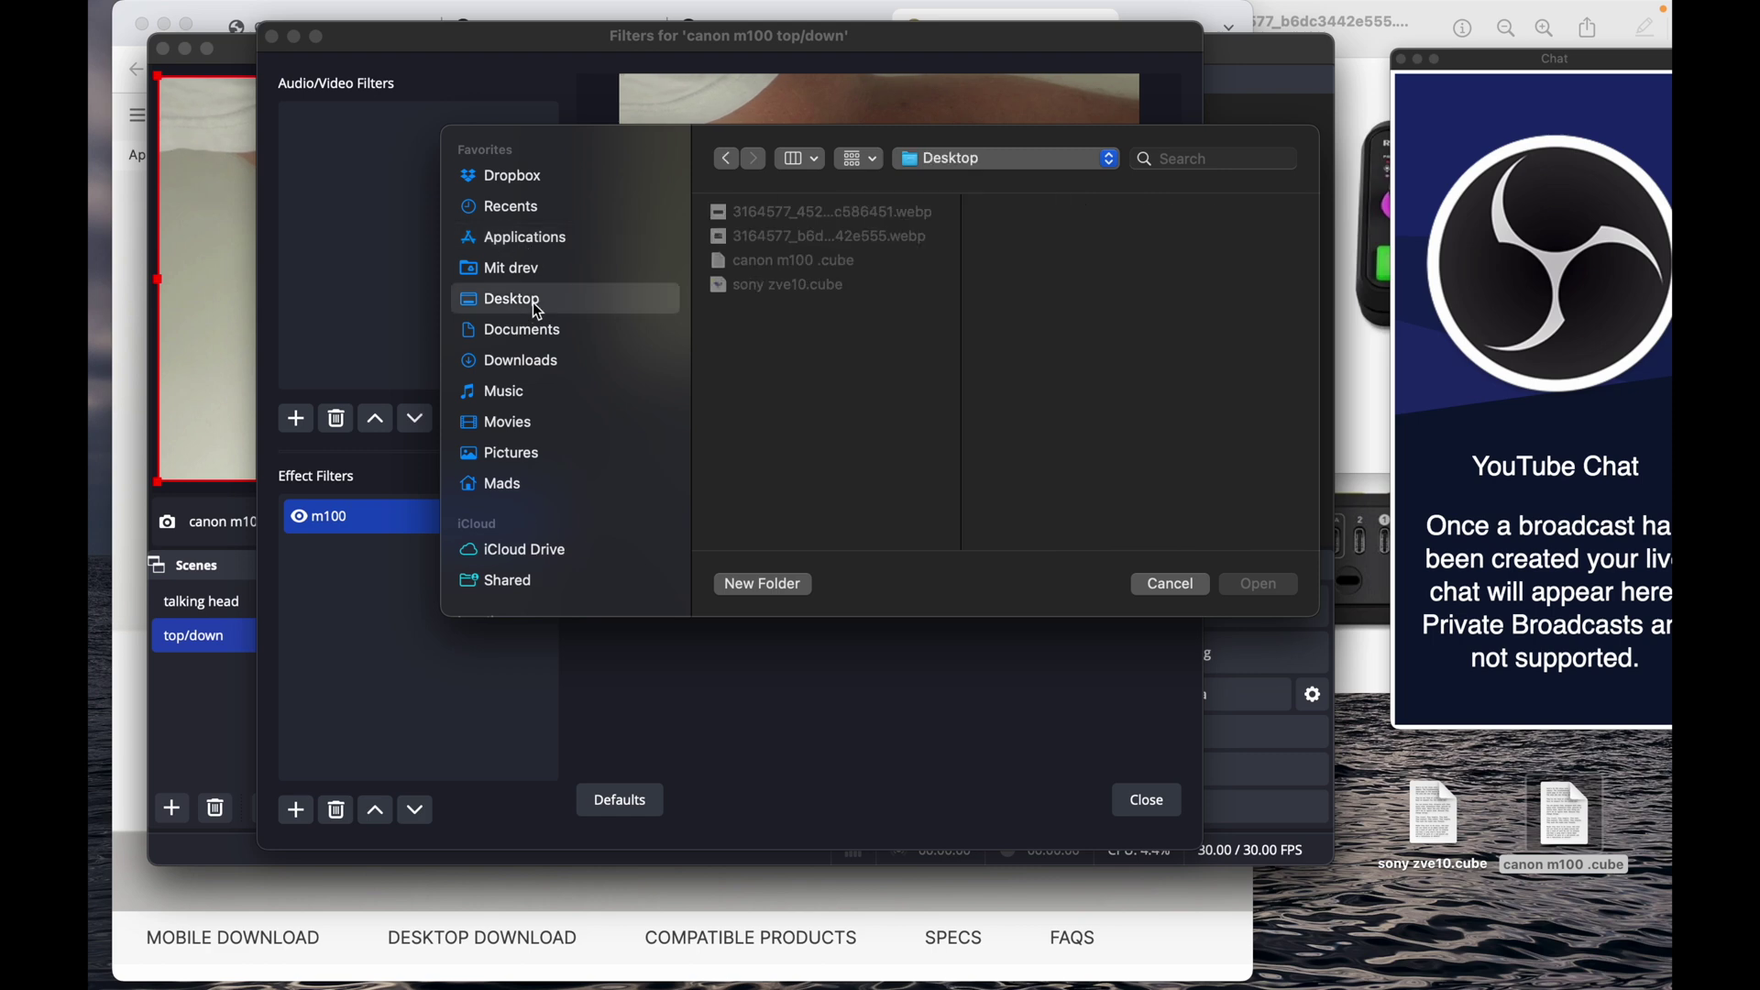
left_click(770, 260)
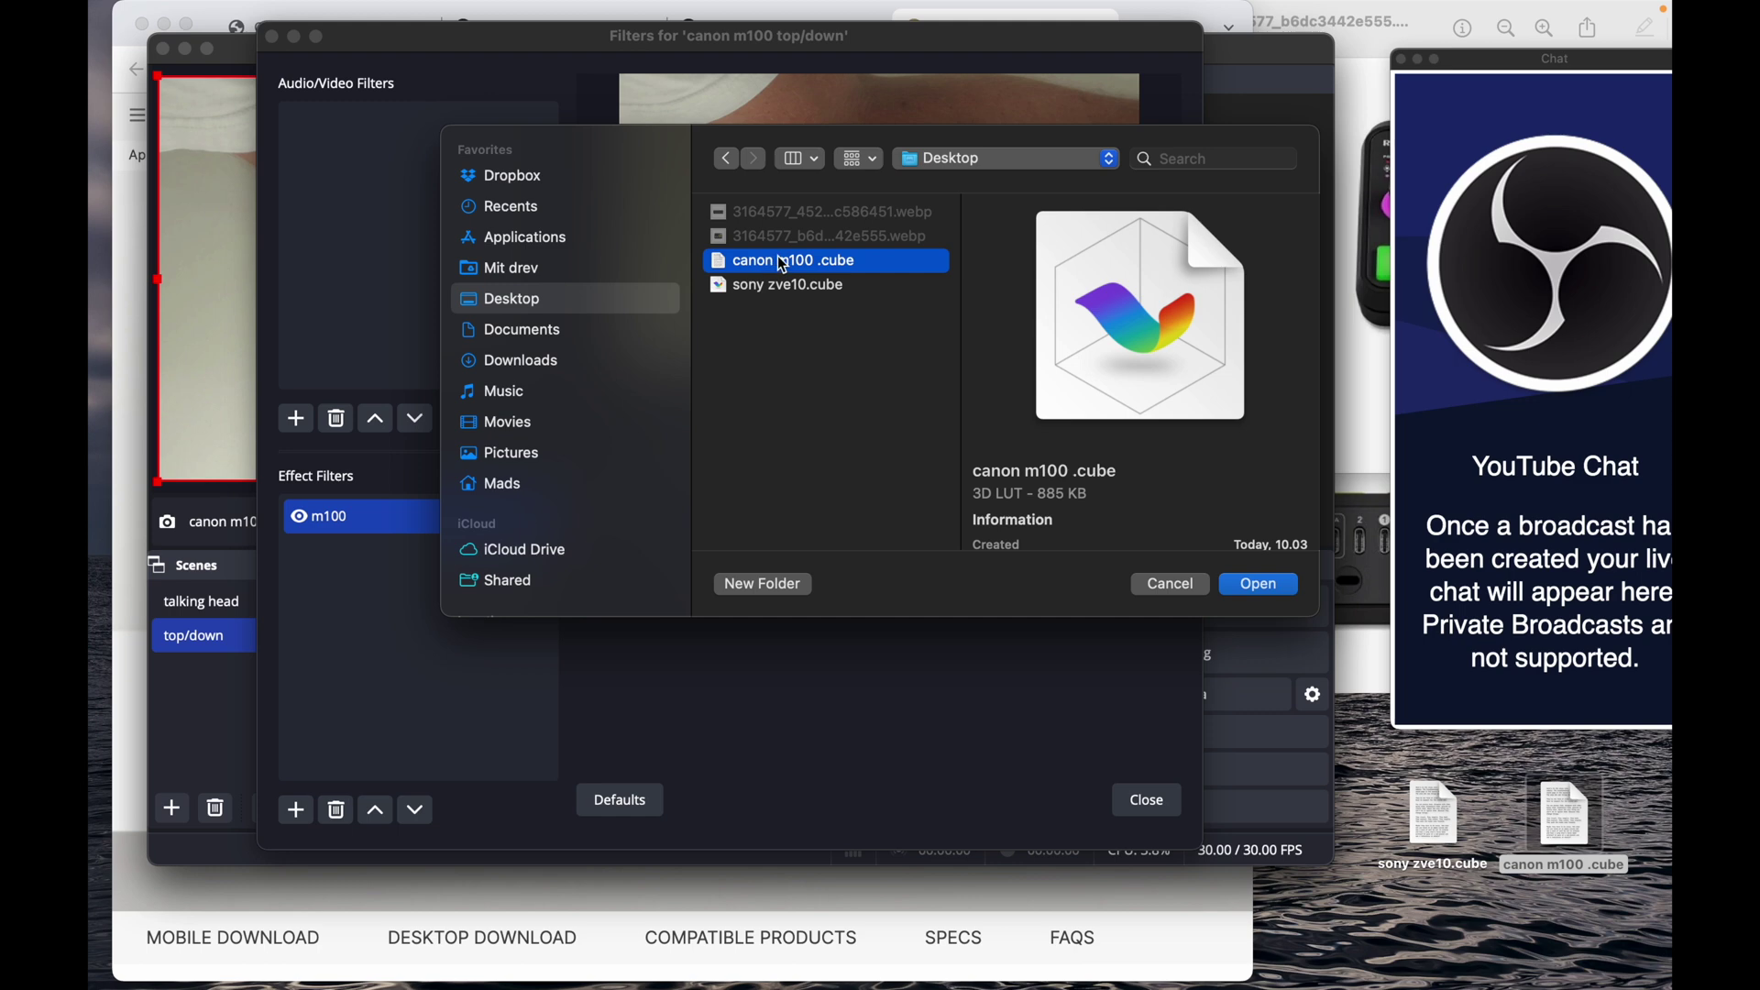
left_click(1263, 584)
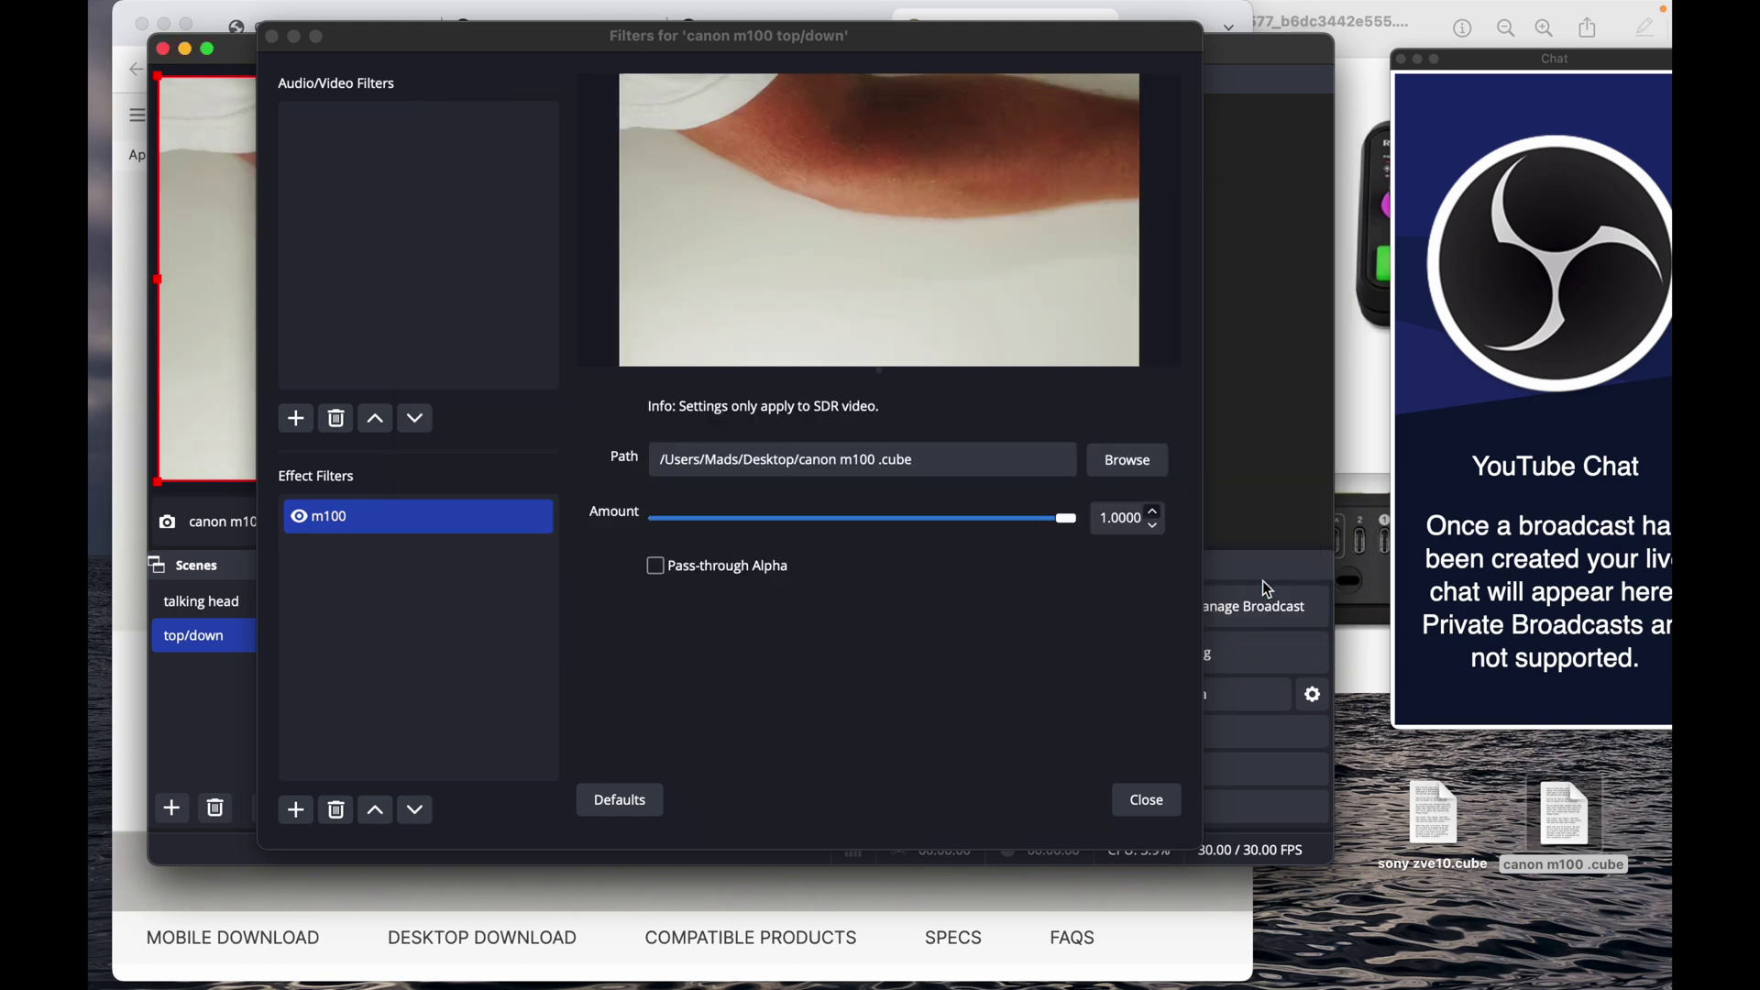
left_click(1073, 520)
left_click_drag(1072, 519, 996, 519)
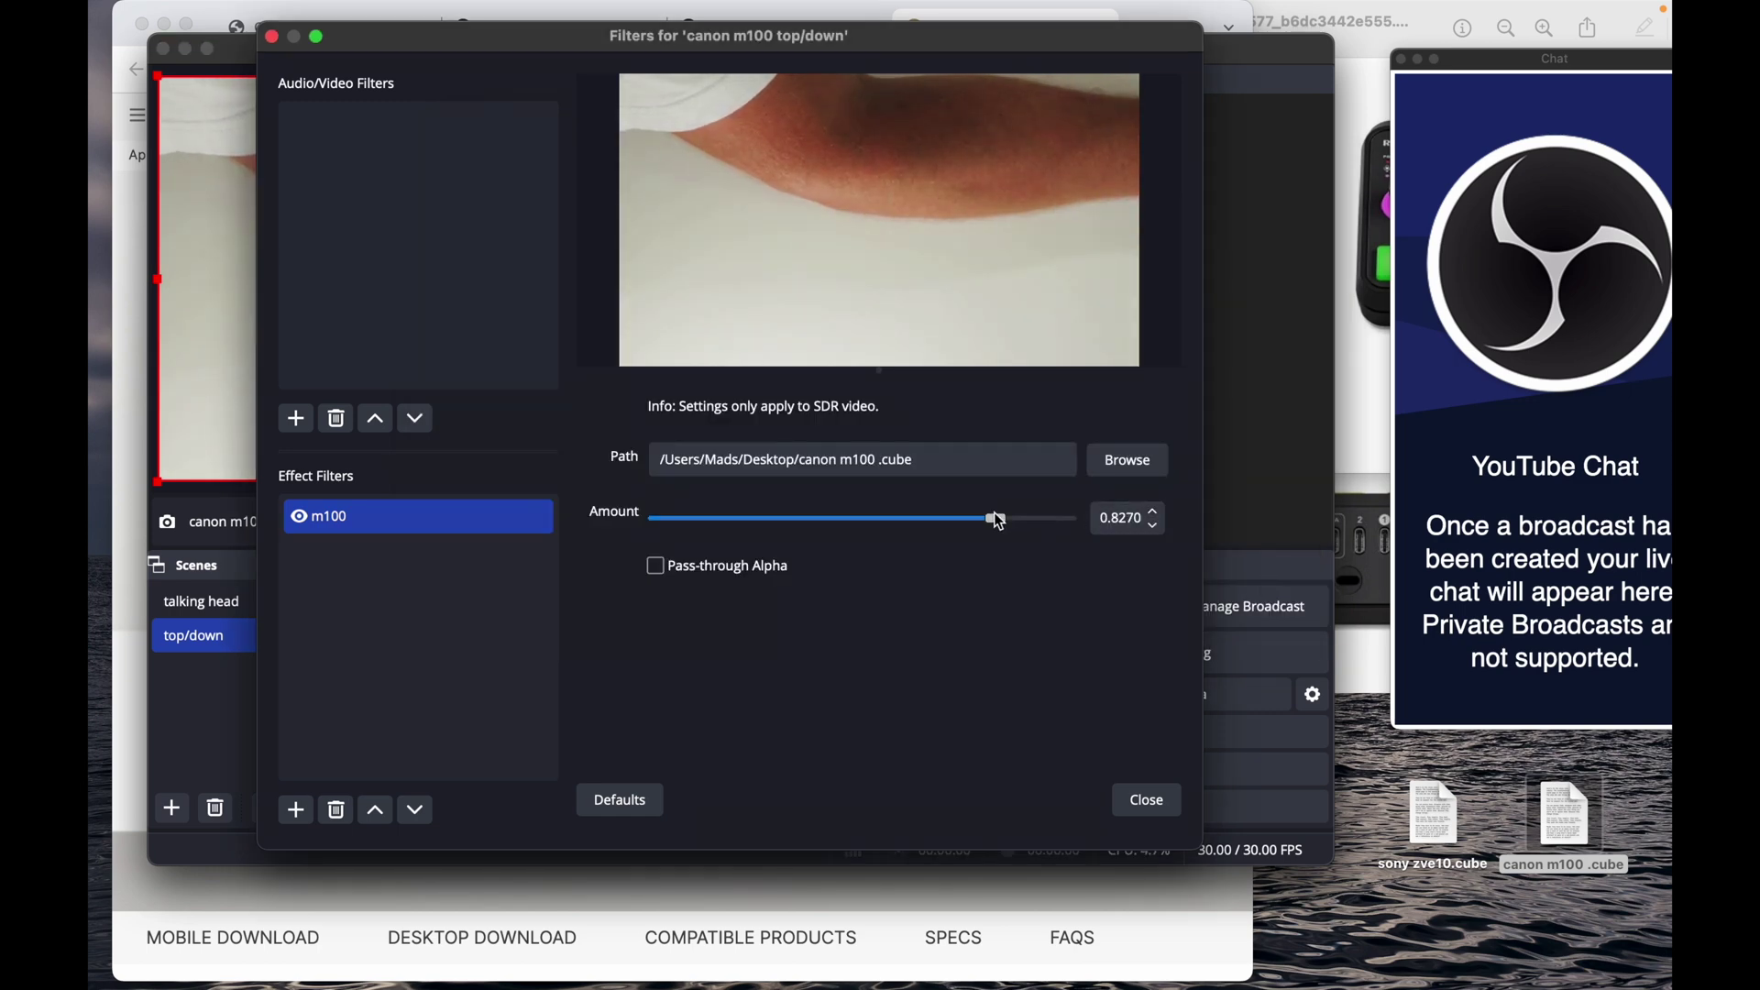
left_click(1148, 802)
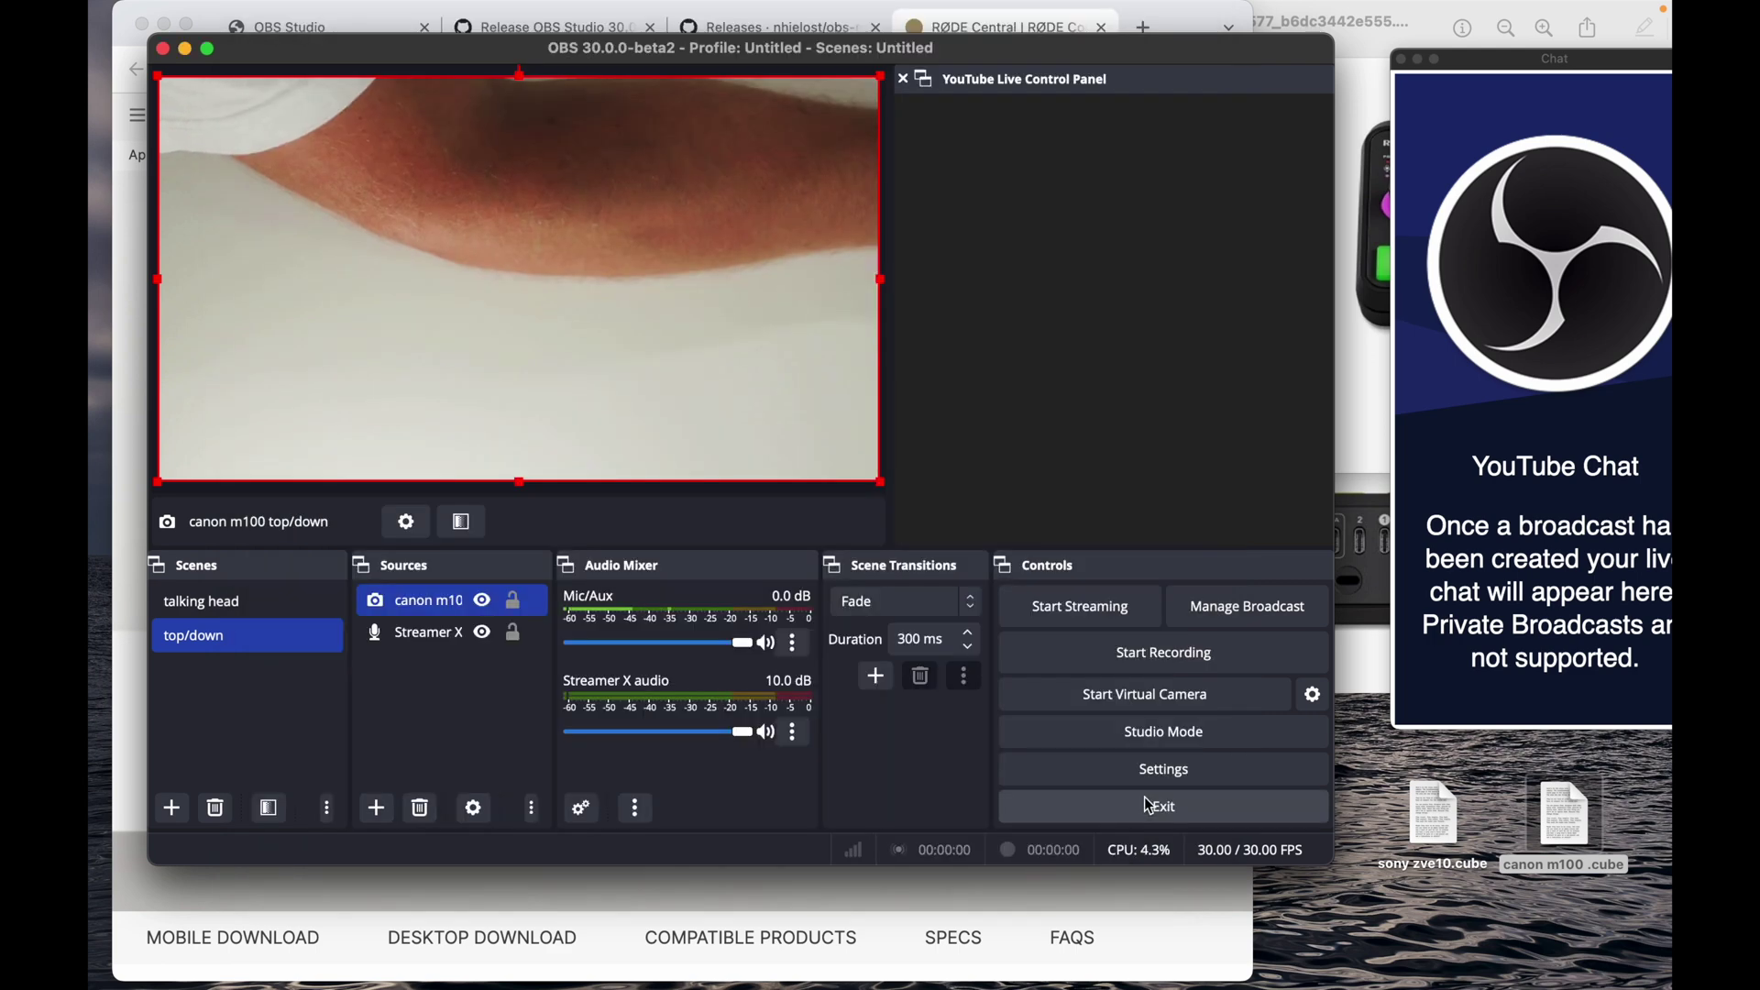
- Copy the talking head scene's streamer x video into top/down as a reference and shrink it into the canvas's lower-left corner, about 715 px below the top
right_click(440, 607)
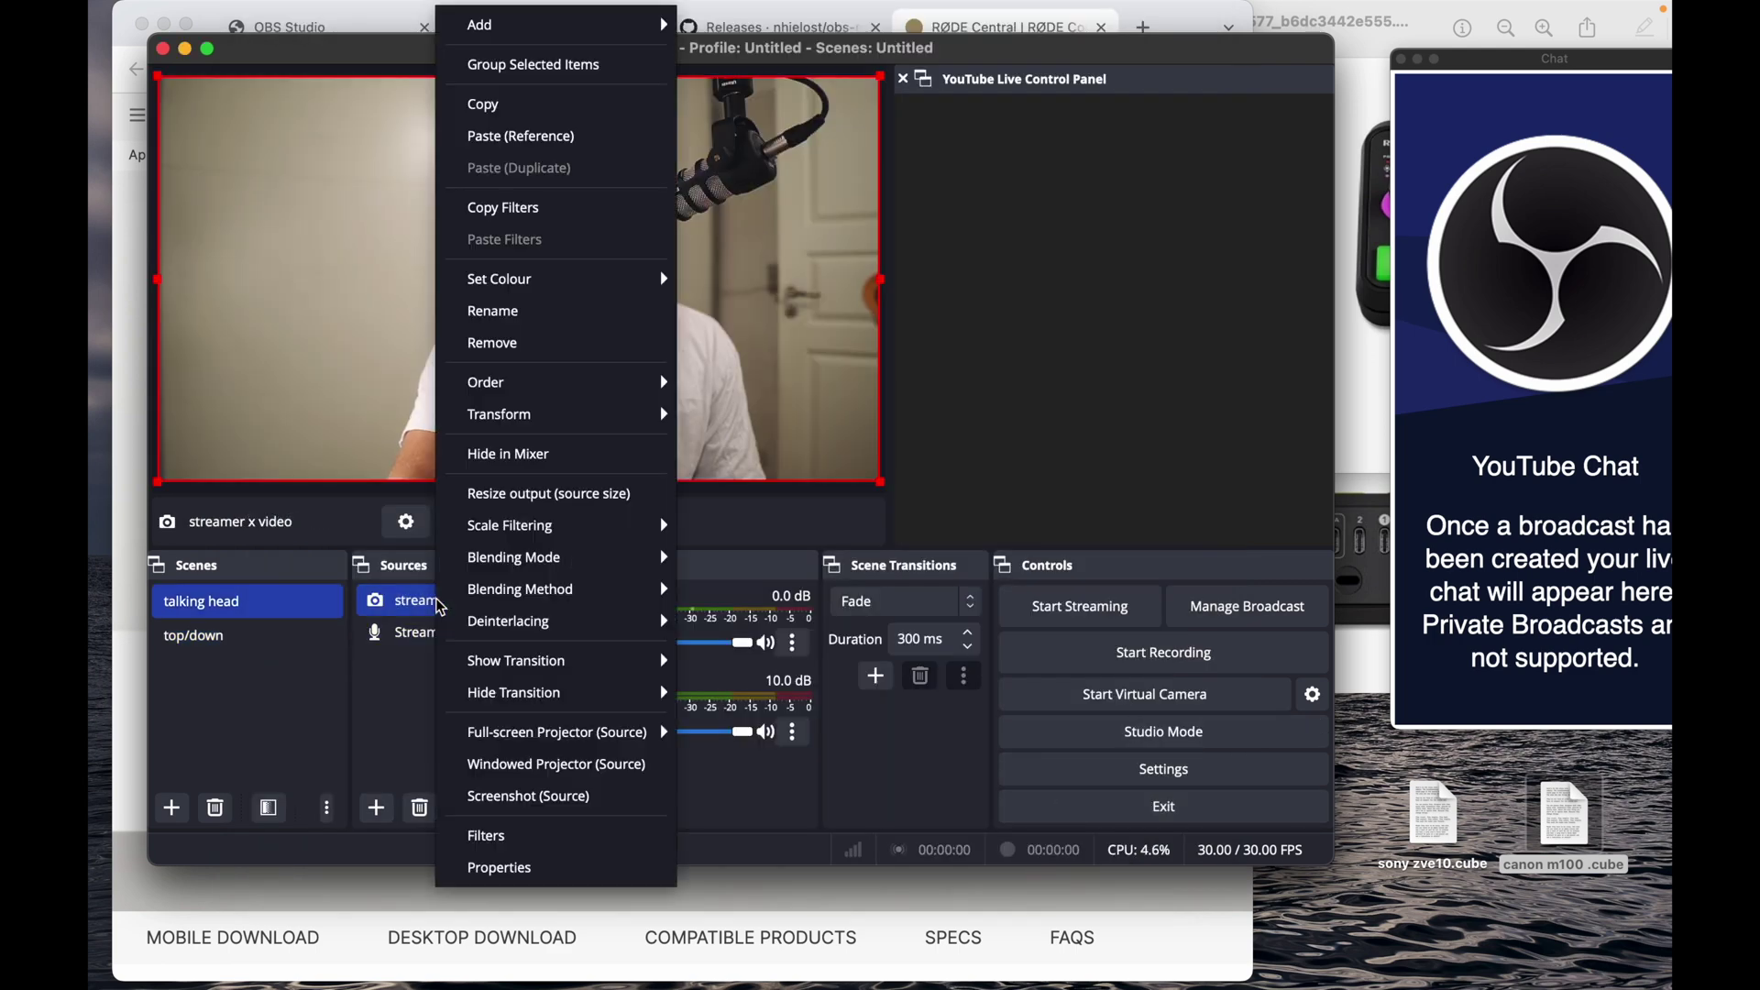
left_click(546, 106)
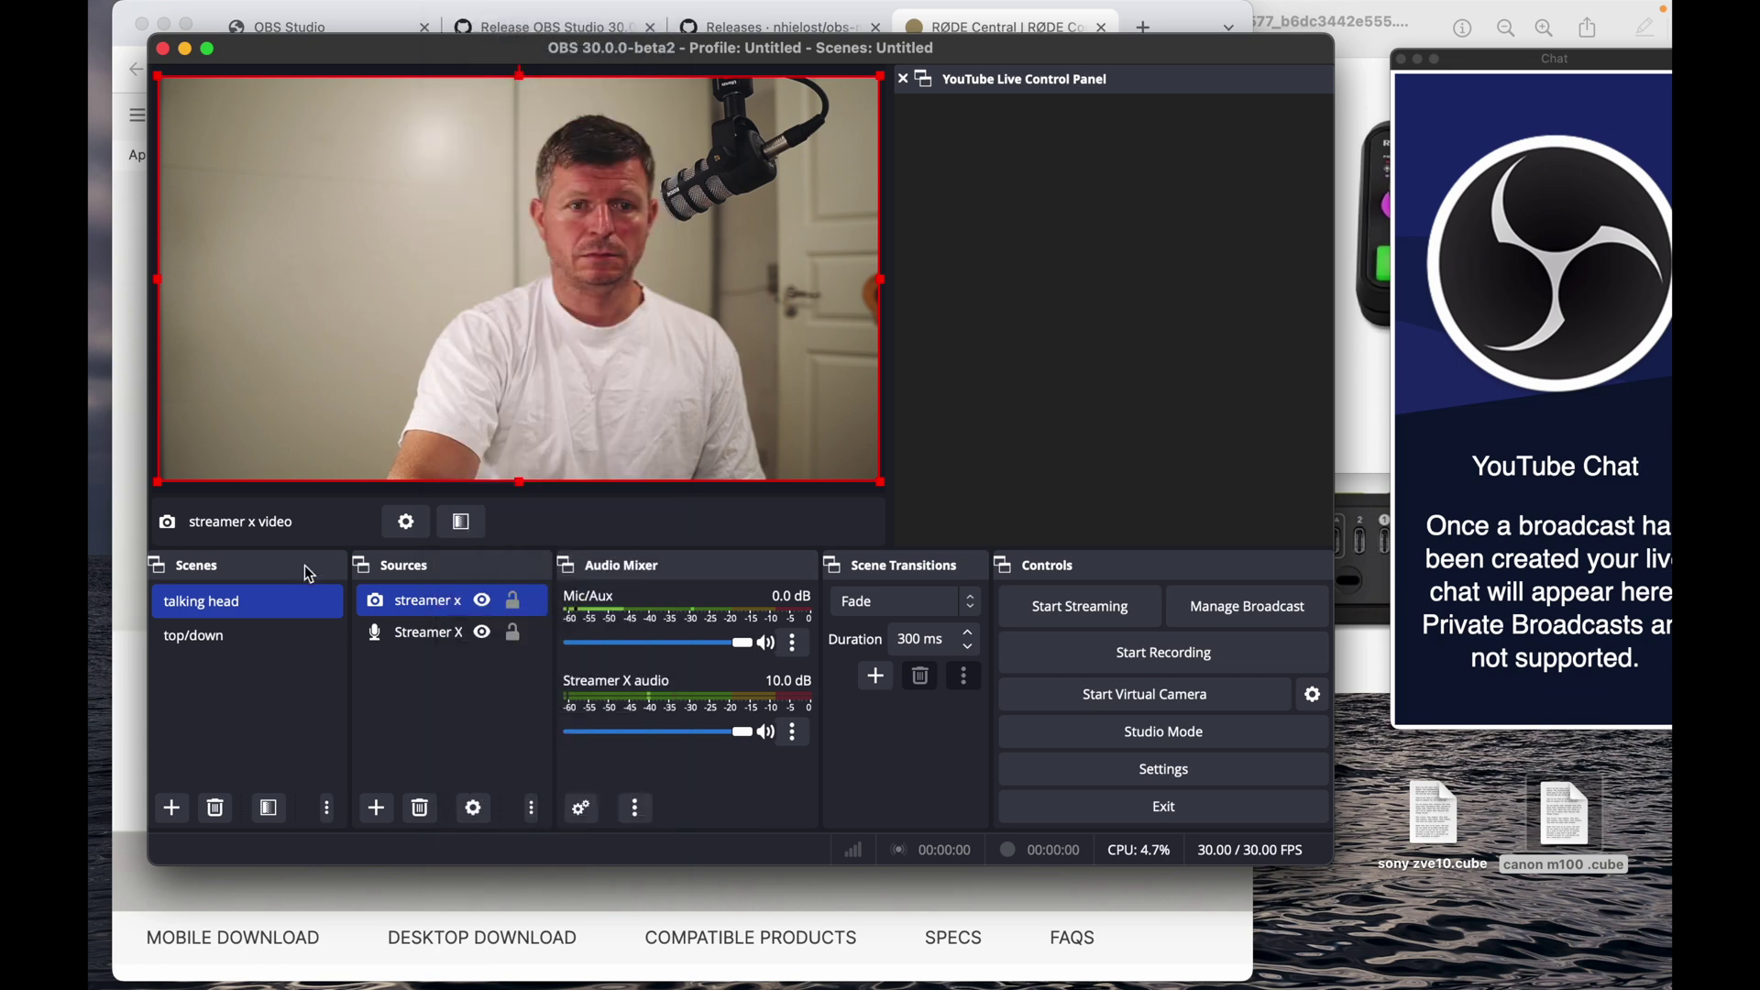
left_click(207, 649)
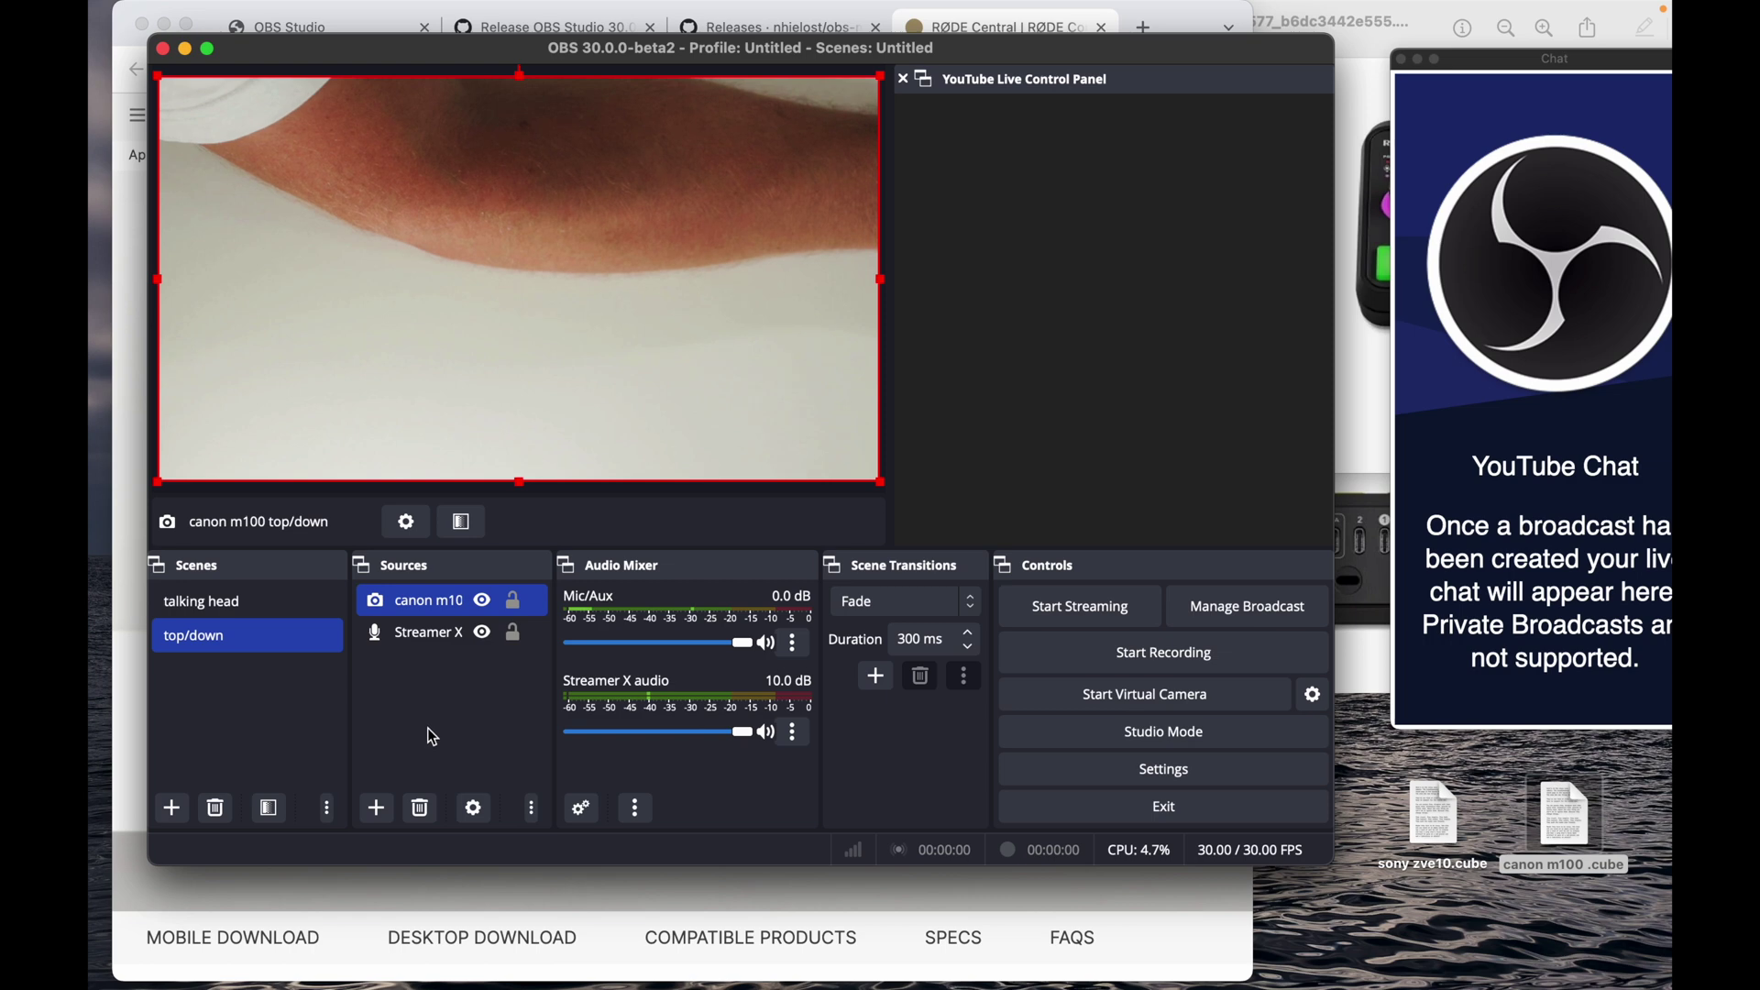
right_click(427, 727)
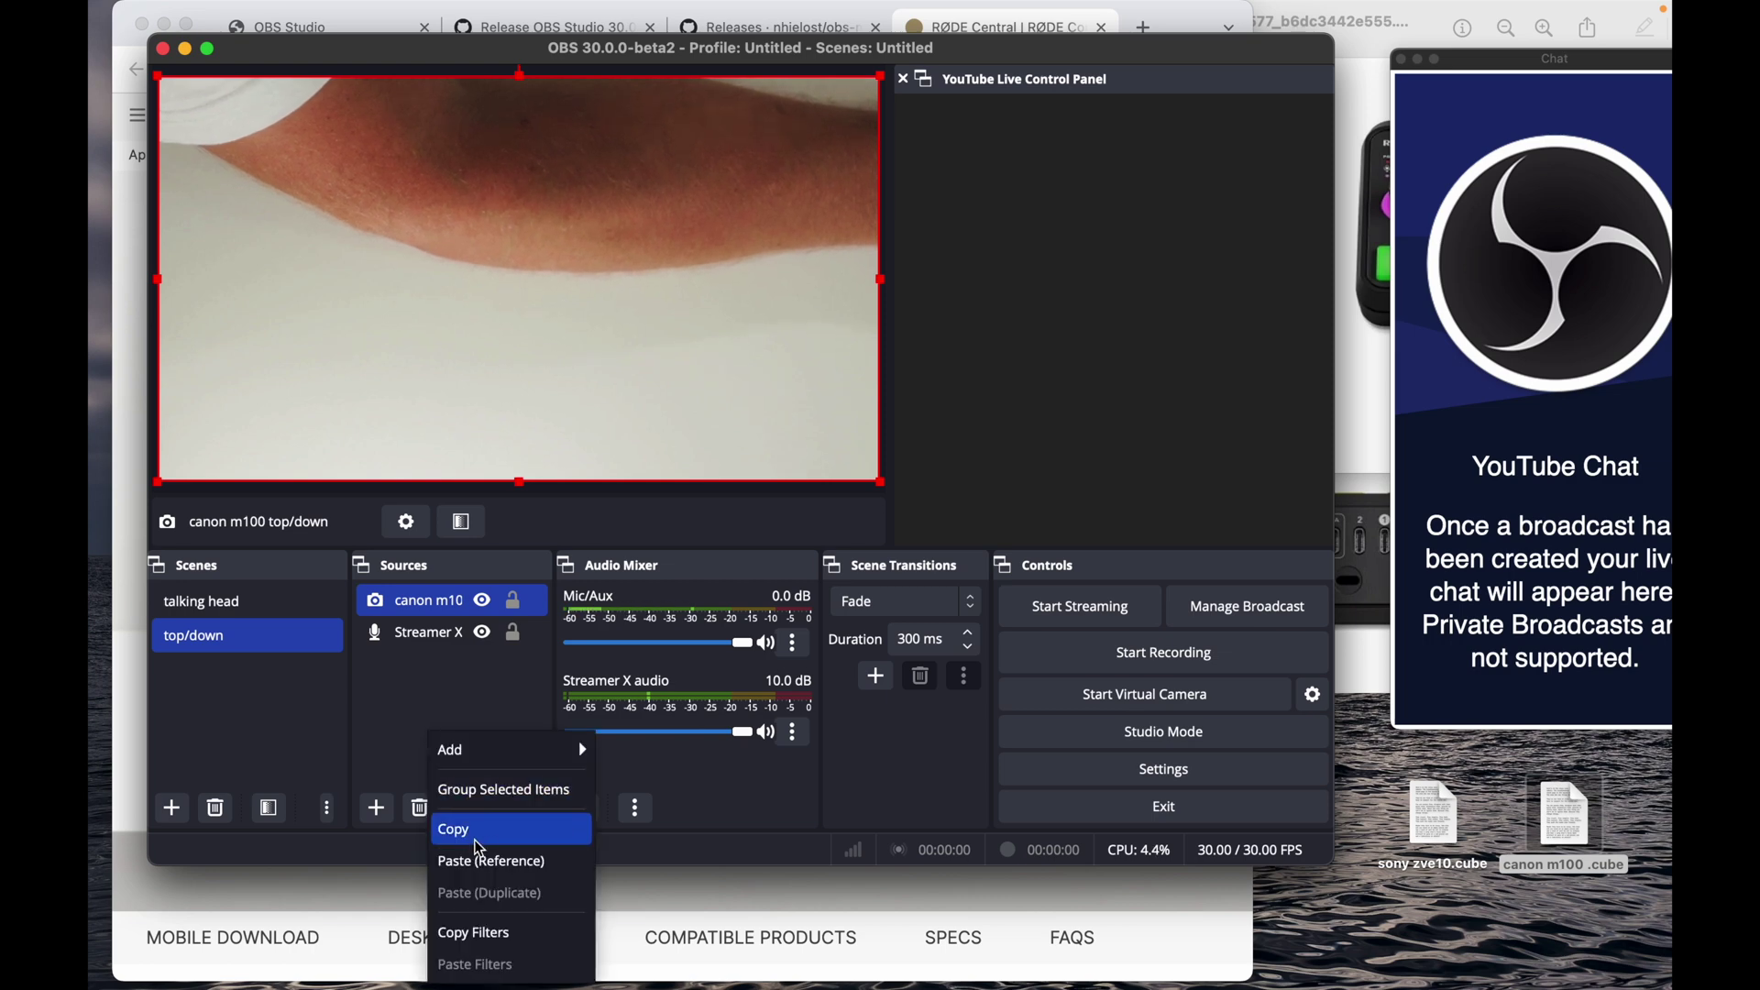
left_click(486, 862)
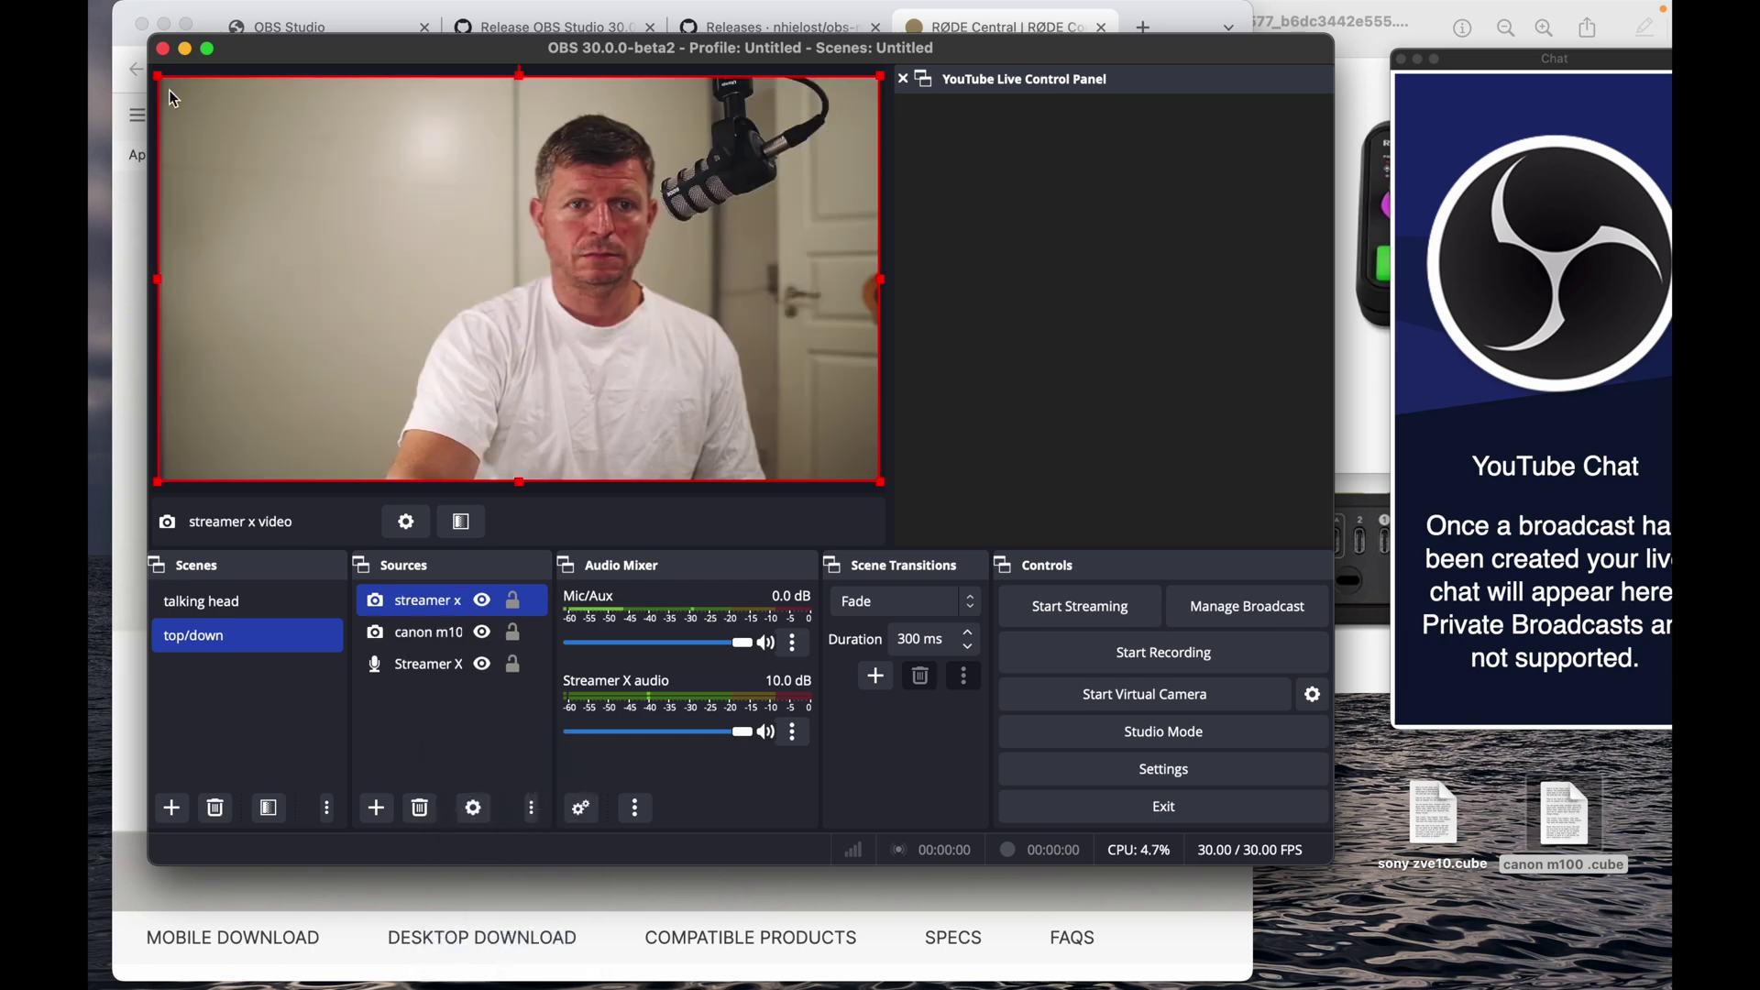
left_click_drag(158, 77, 224, 381)
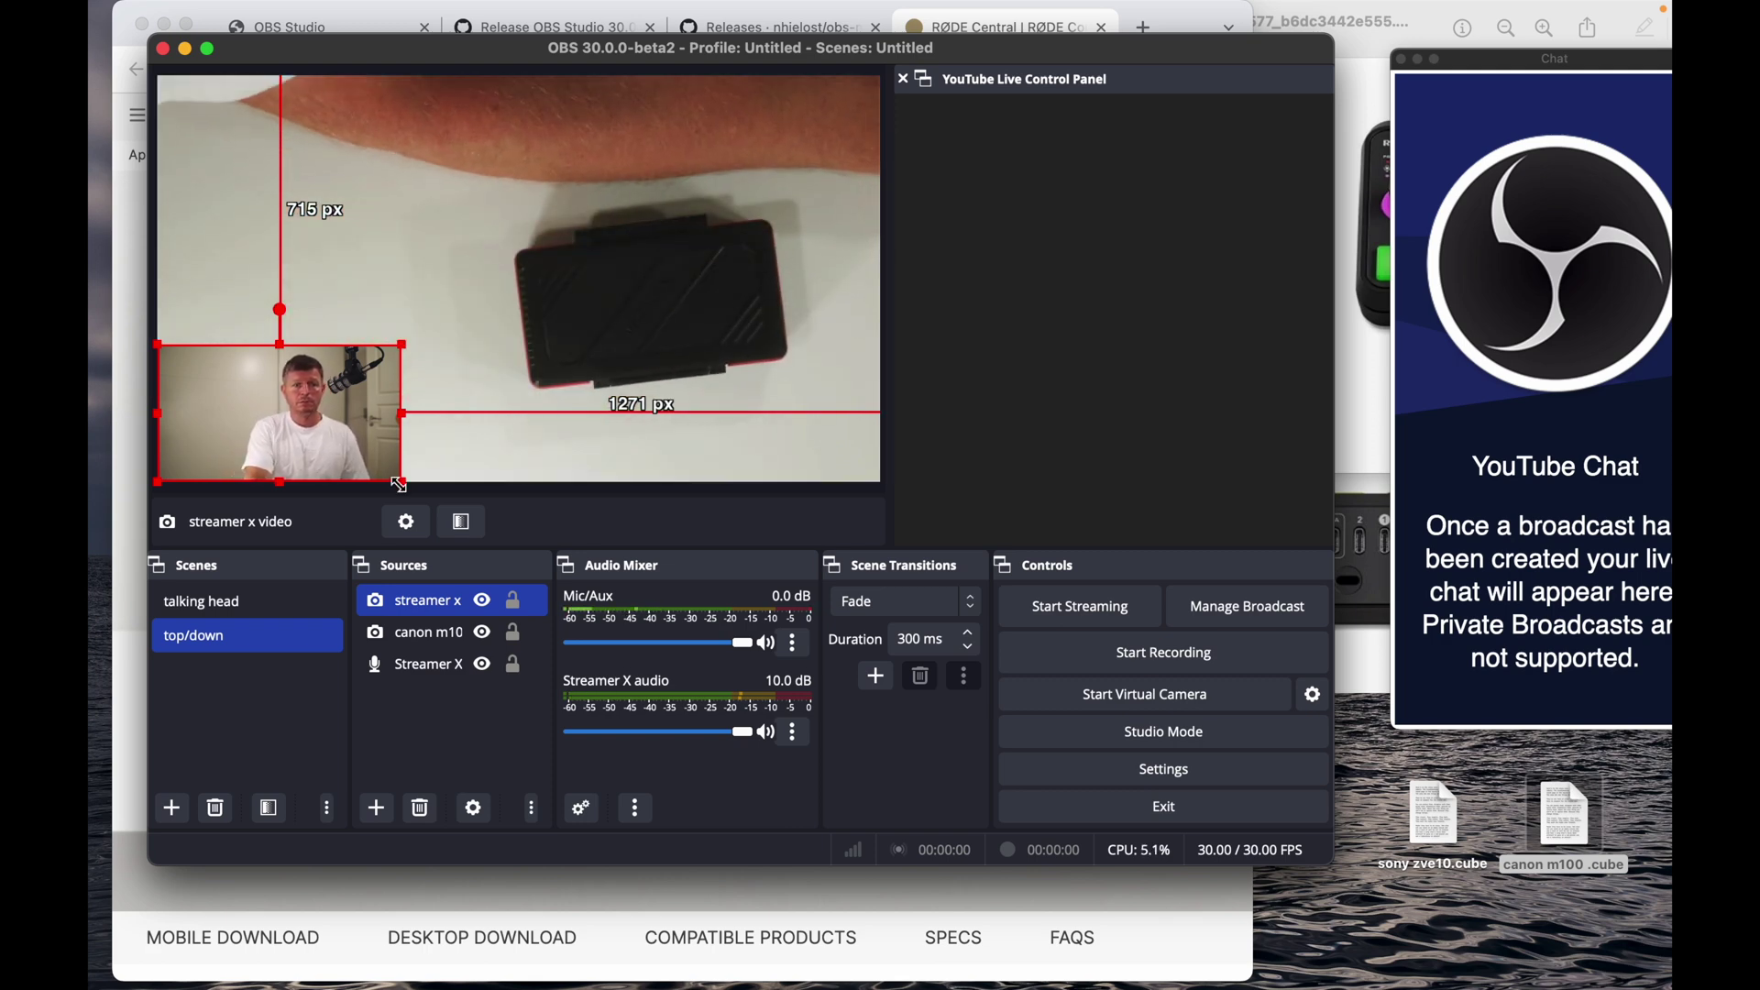
- Rotate the canon m100 top/down source by 180 degrees in the top/down scene
left_click(462, 642, "super")
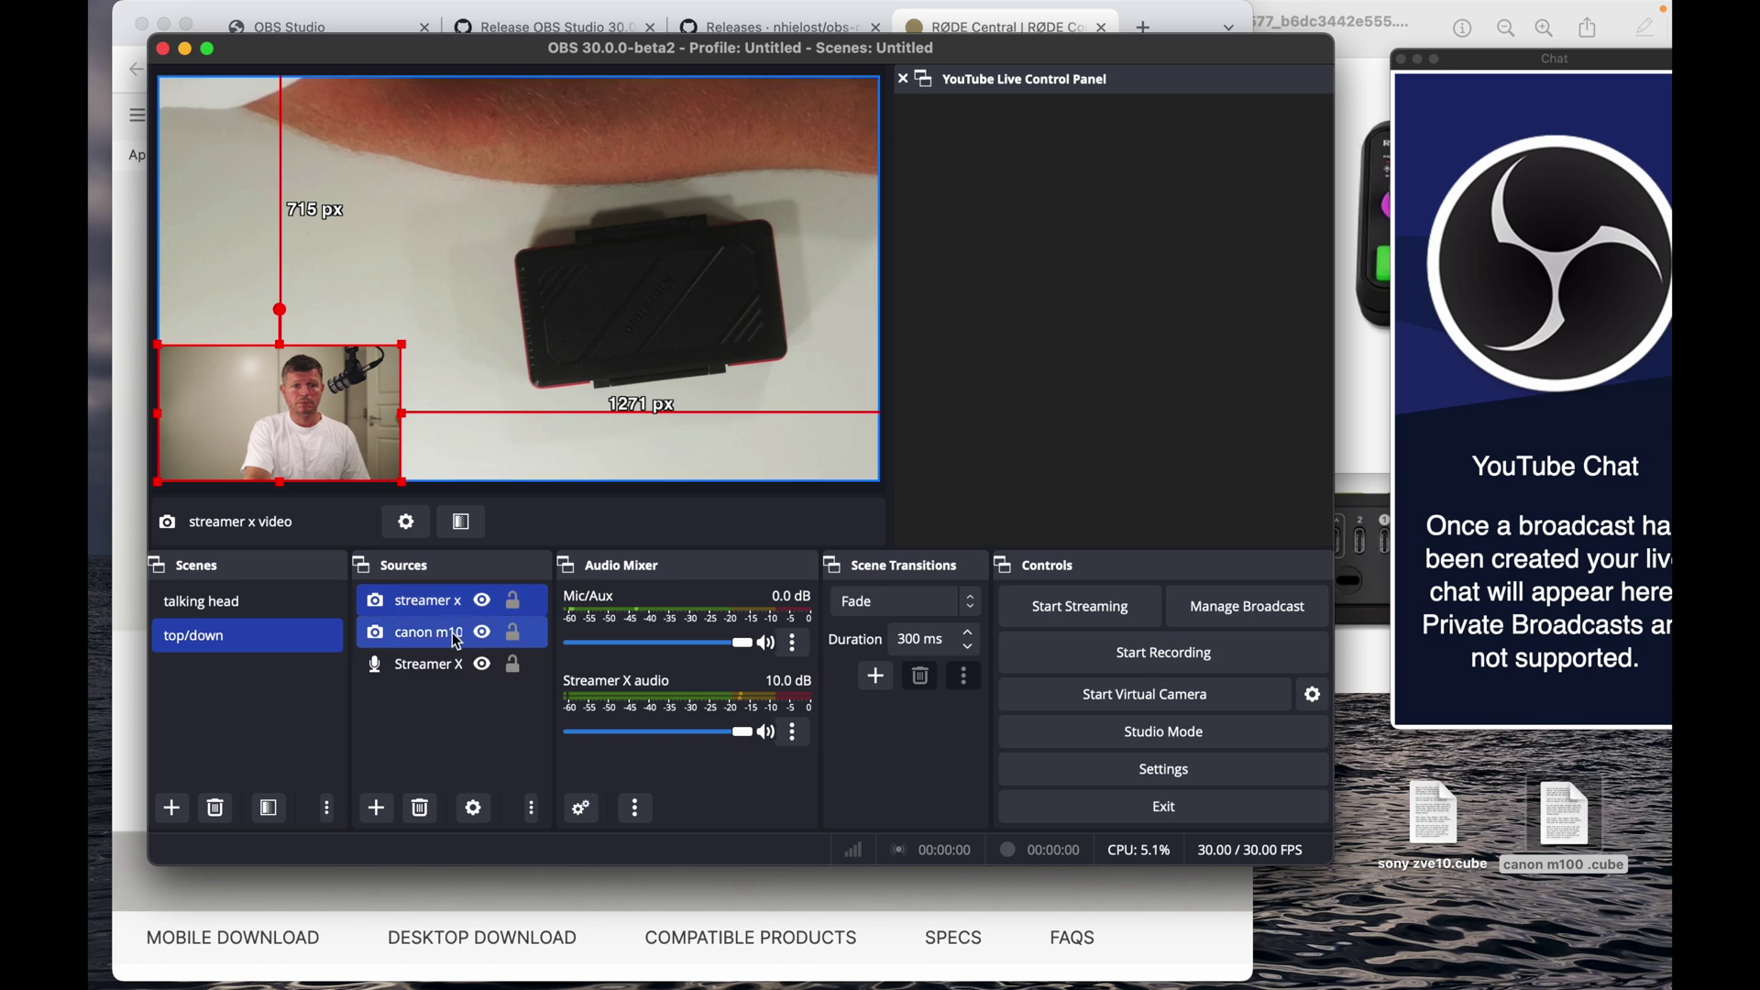
left_click(453, 642)
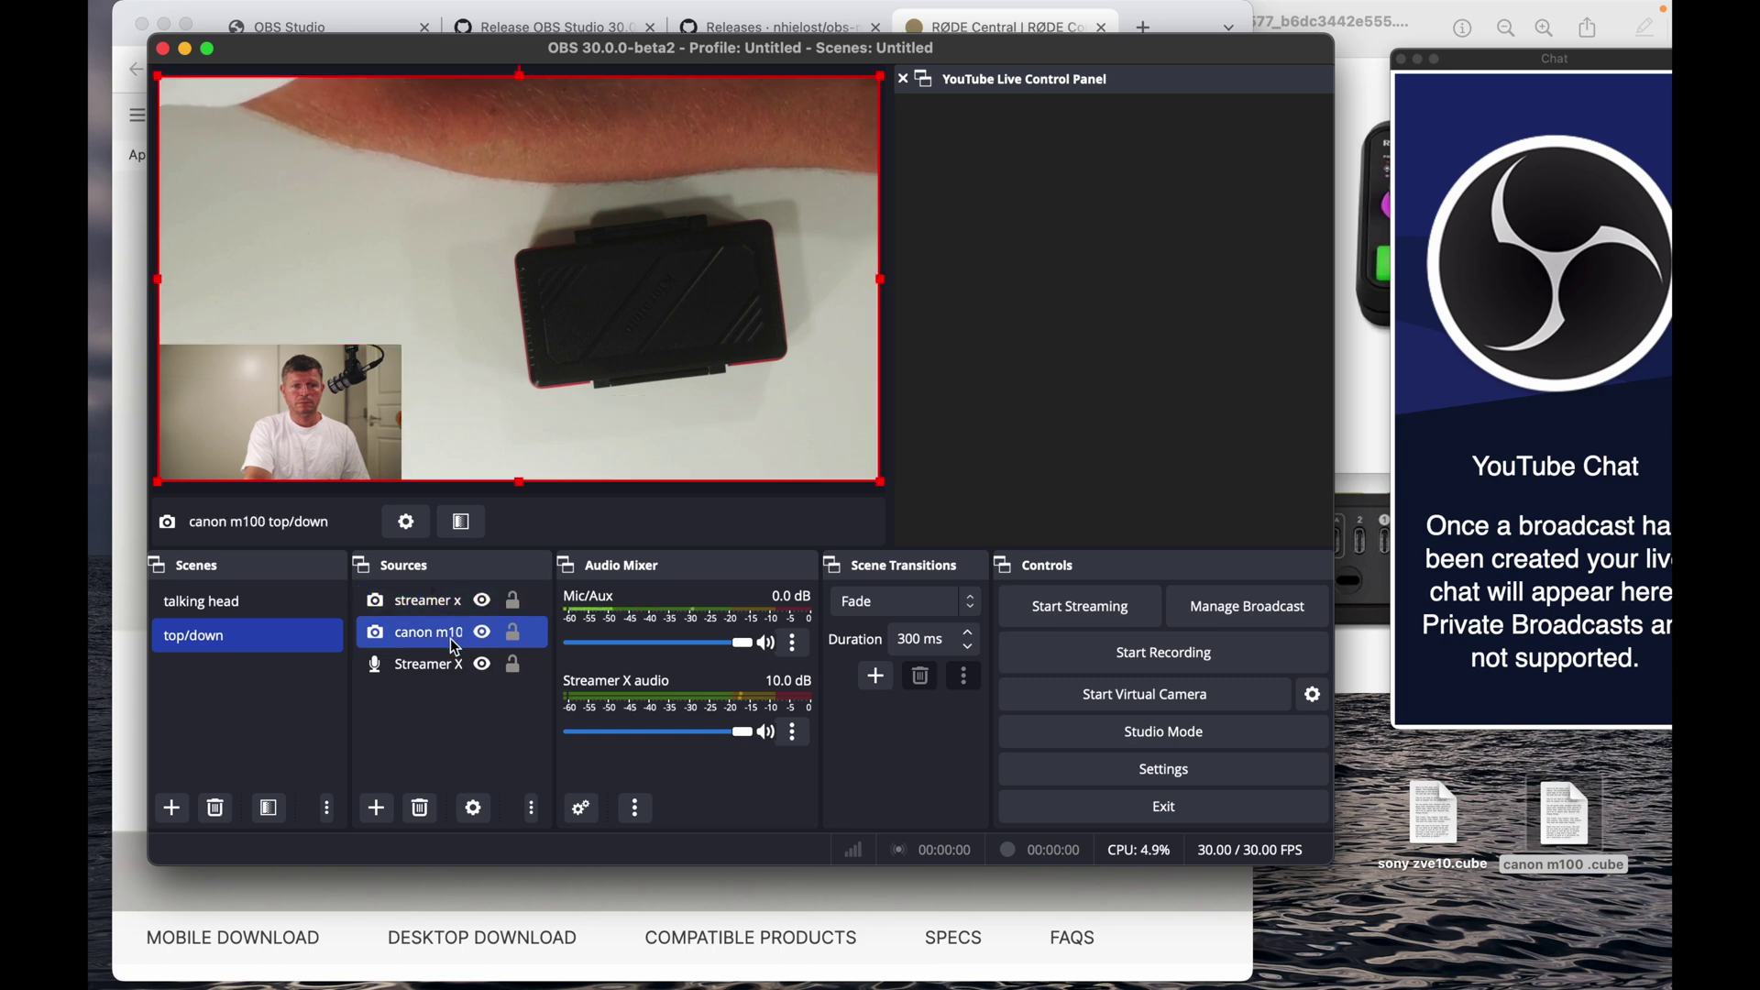
right_click(455, 646)
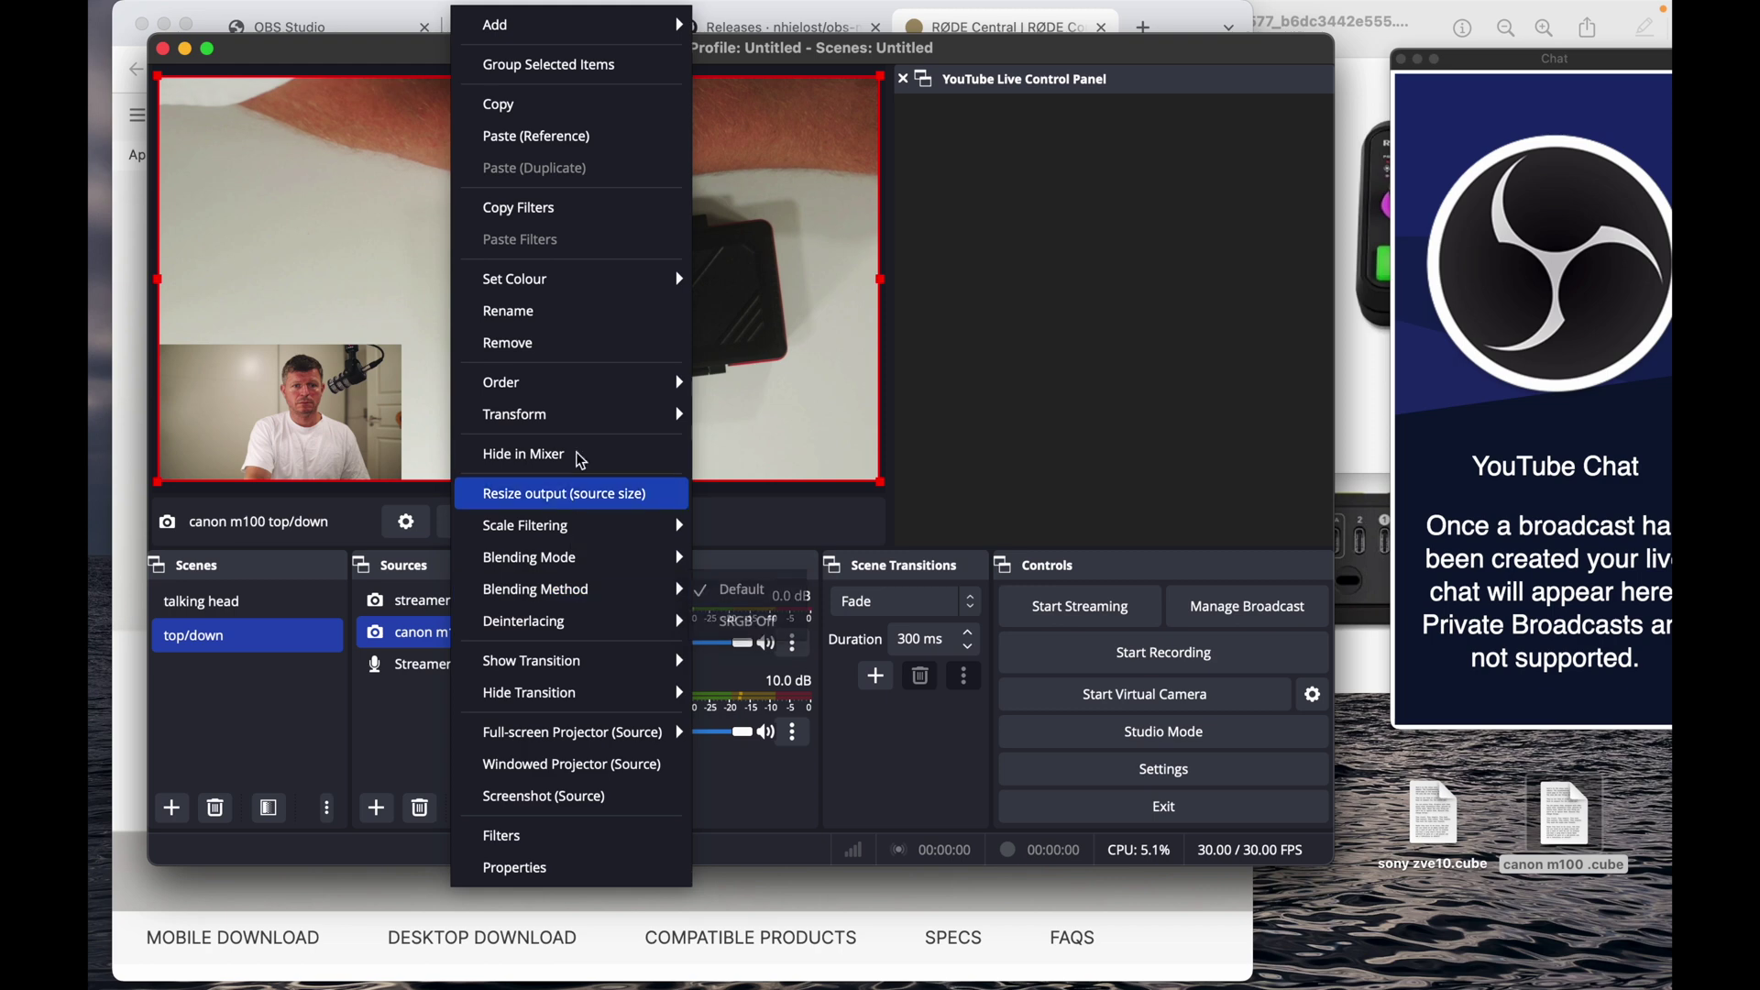
mouse_move(587, 431)
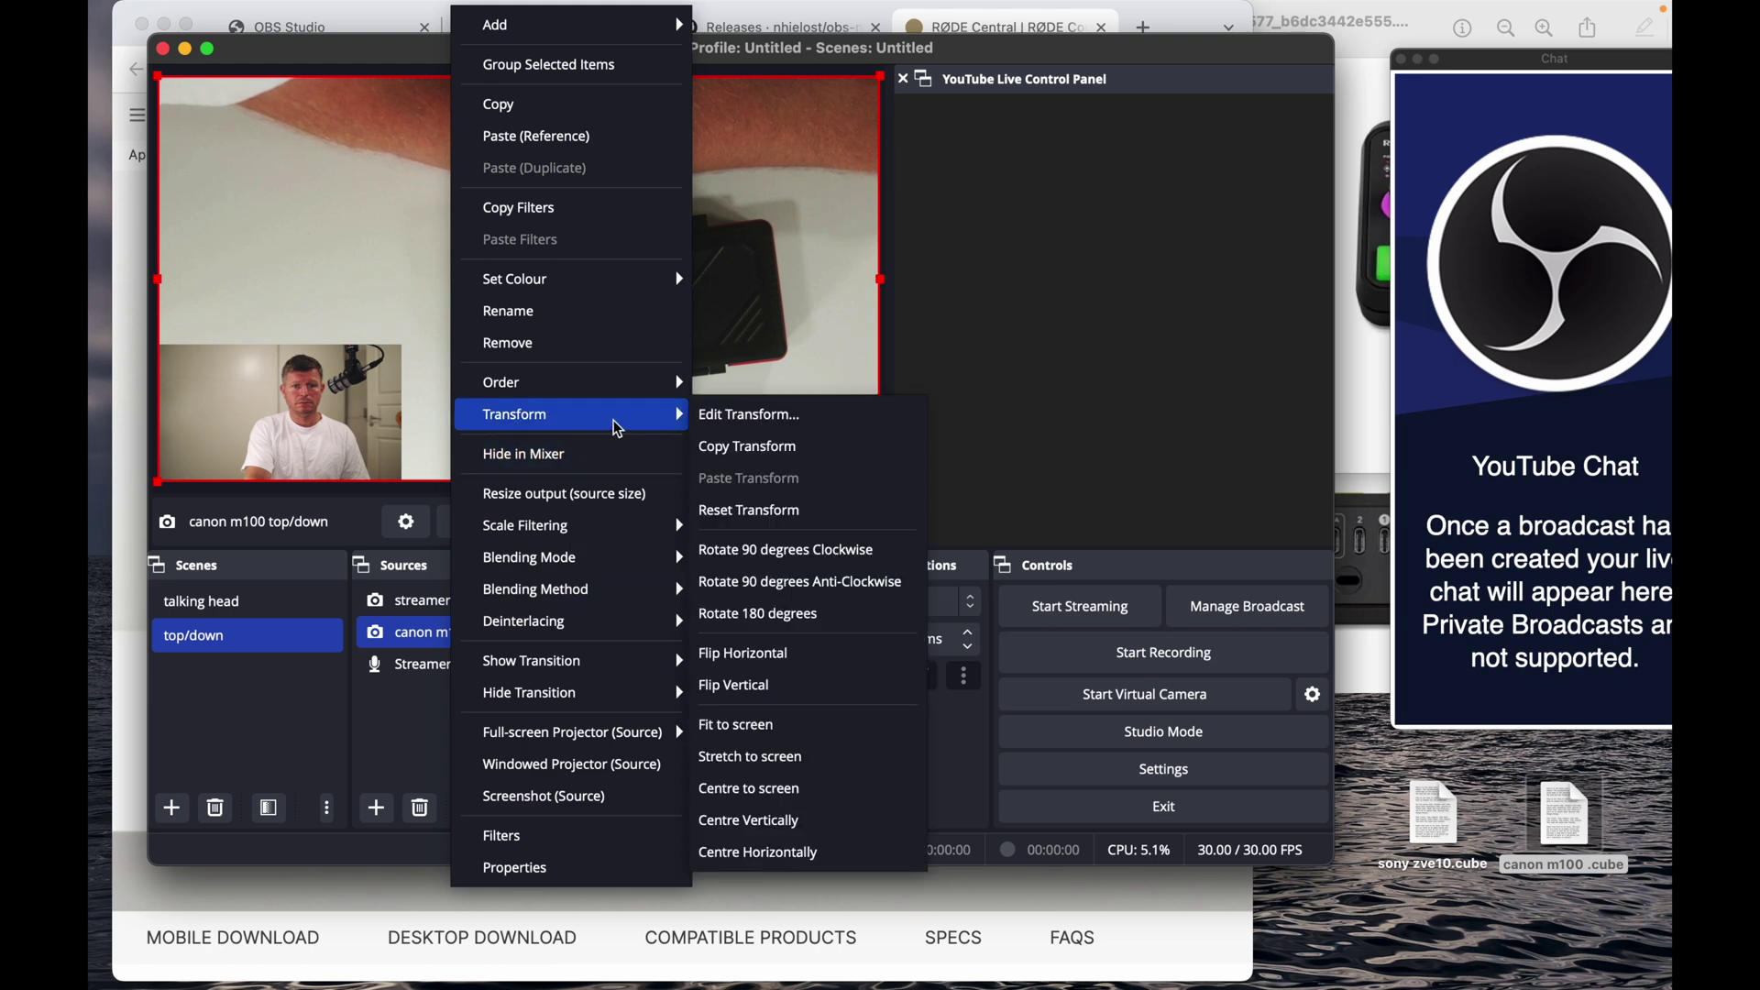
left_click(796, 615)
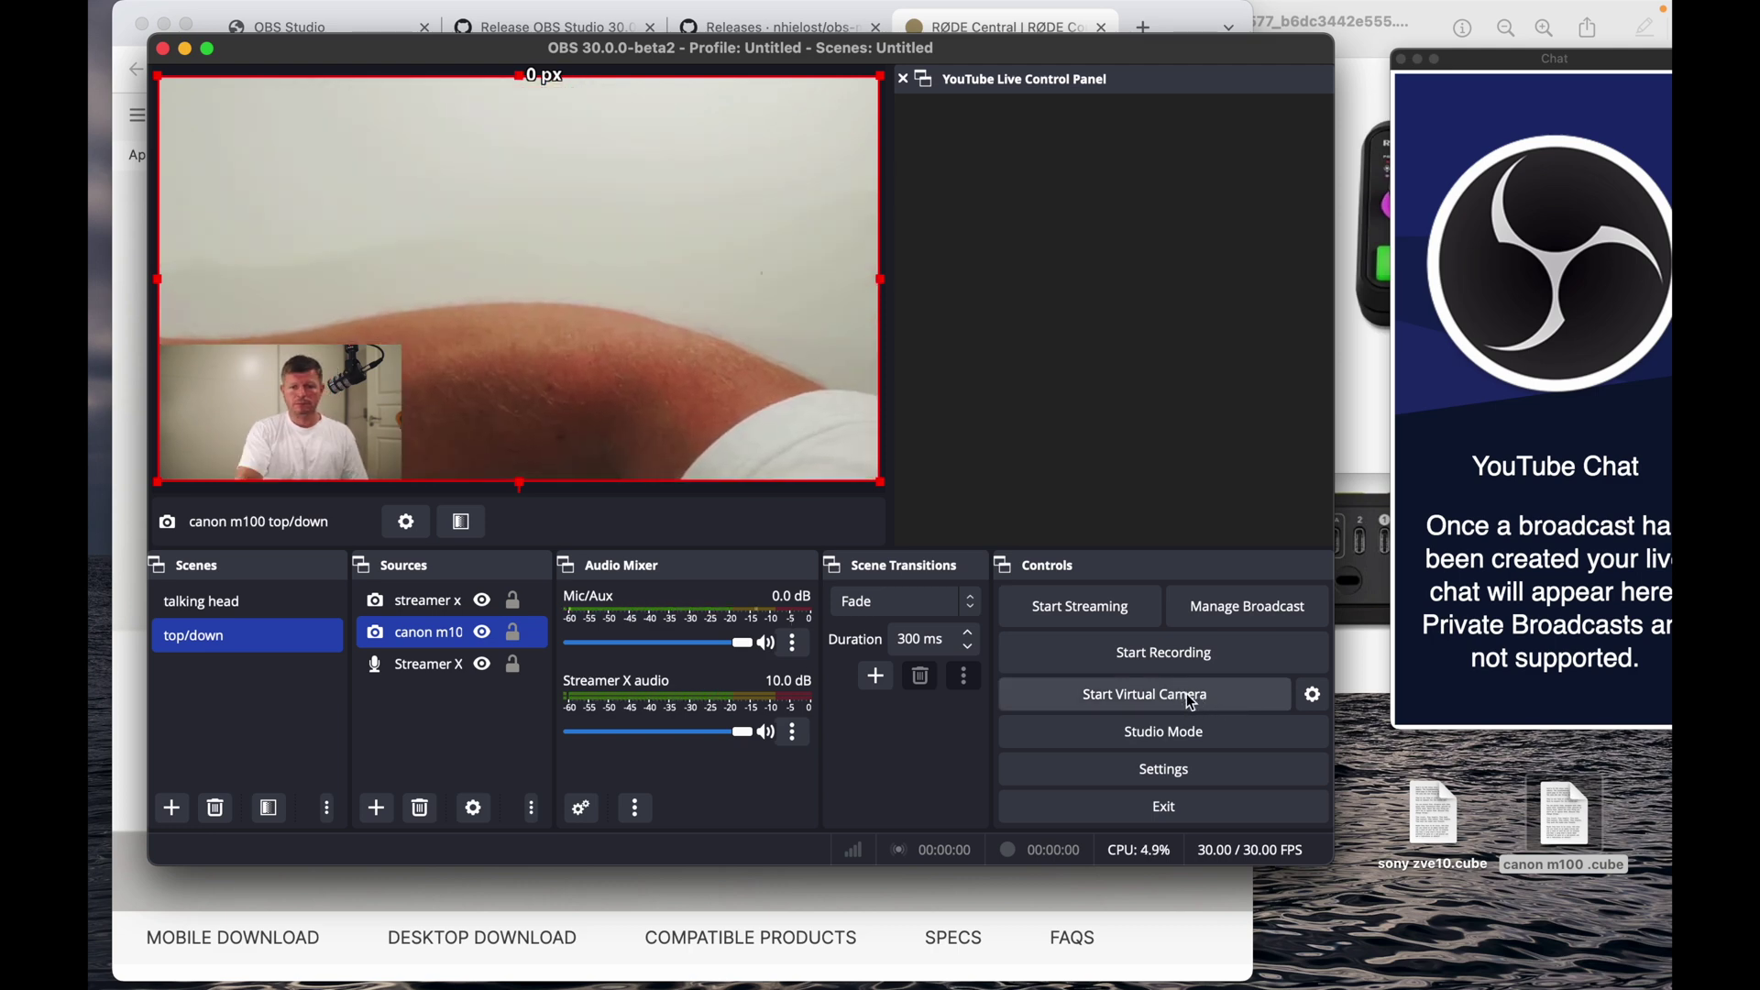
- Check the virtual camera's settings in OBS and open FaceTime from the Mac's applications
left_click(1312, 694)
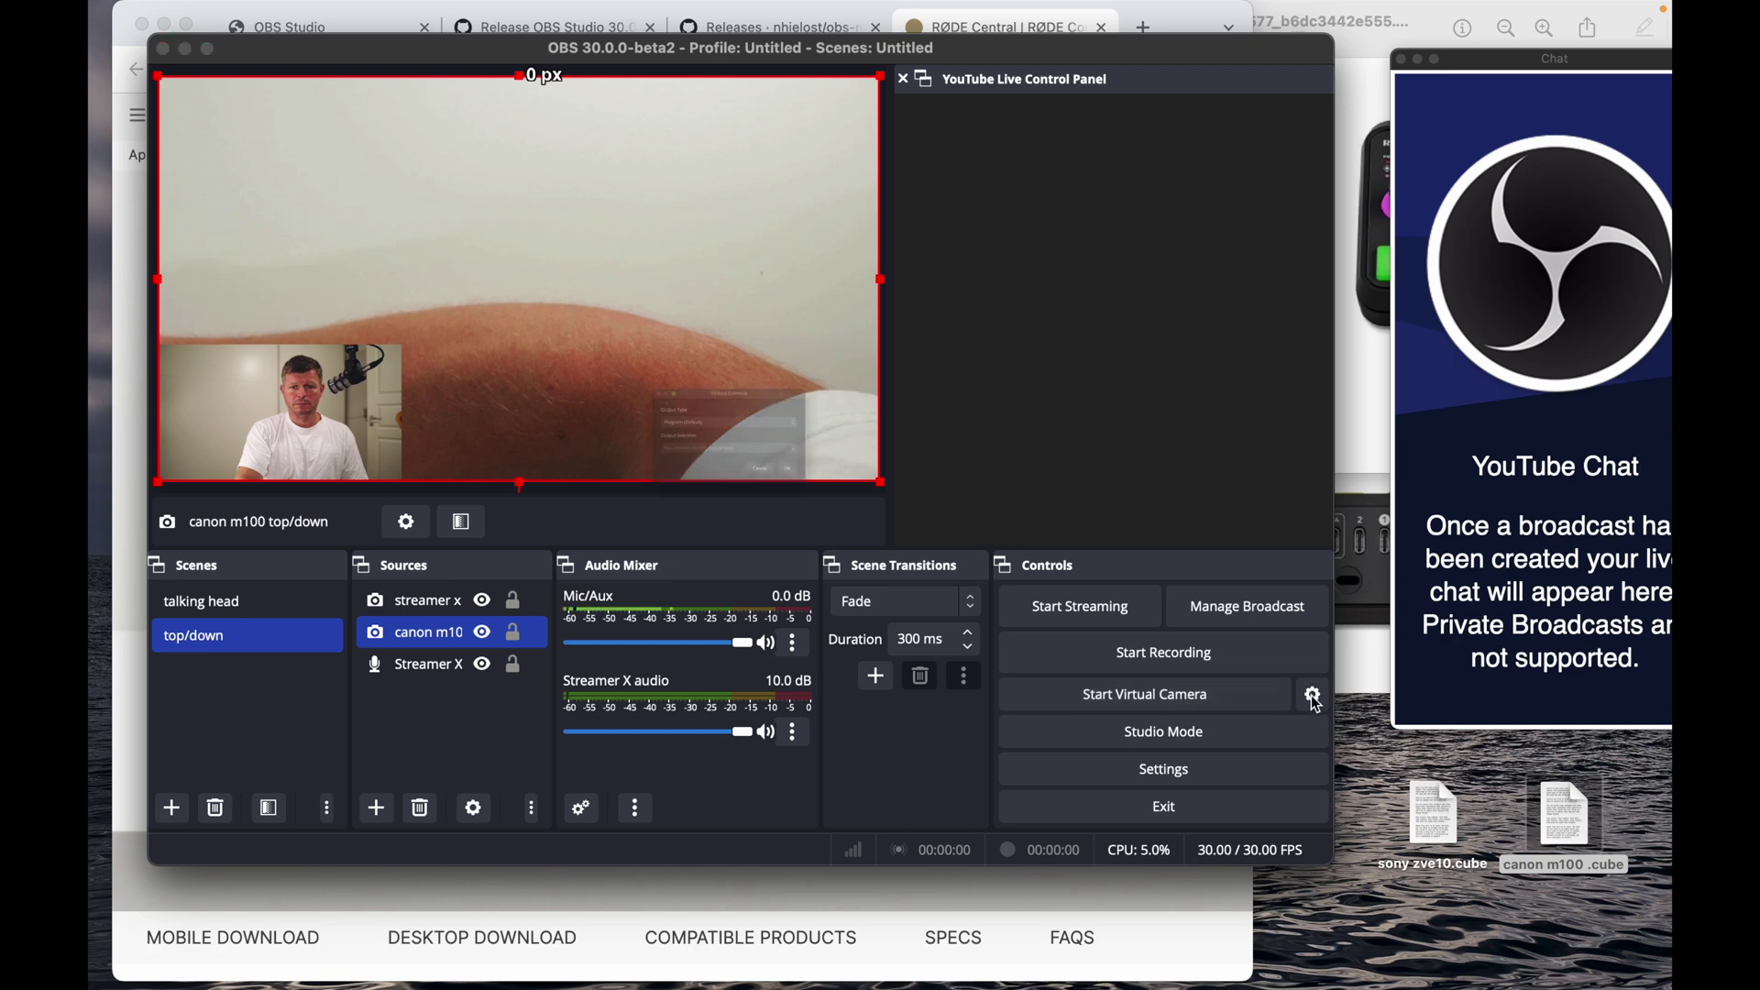
left_click(900, 533)
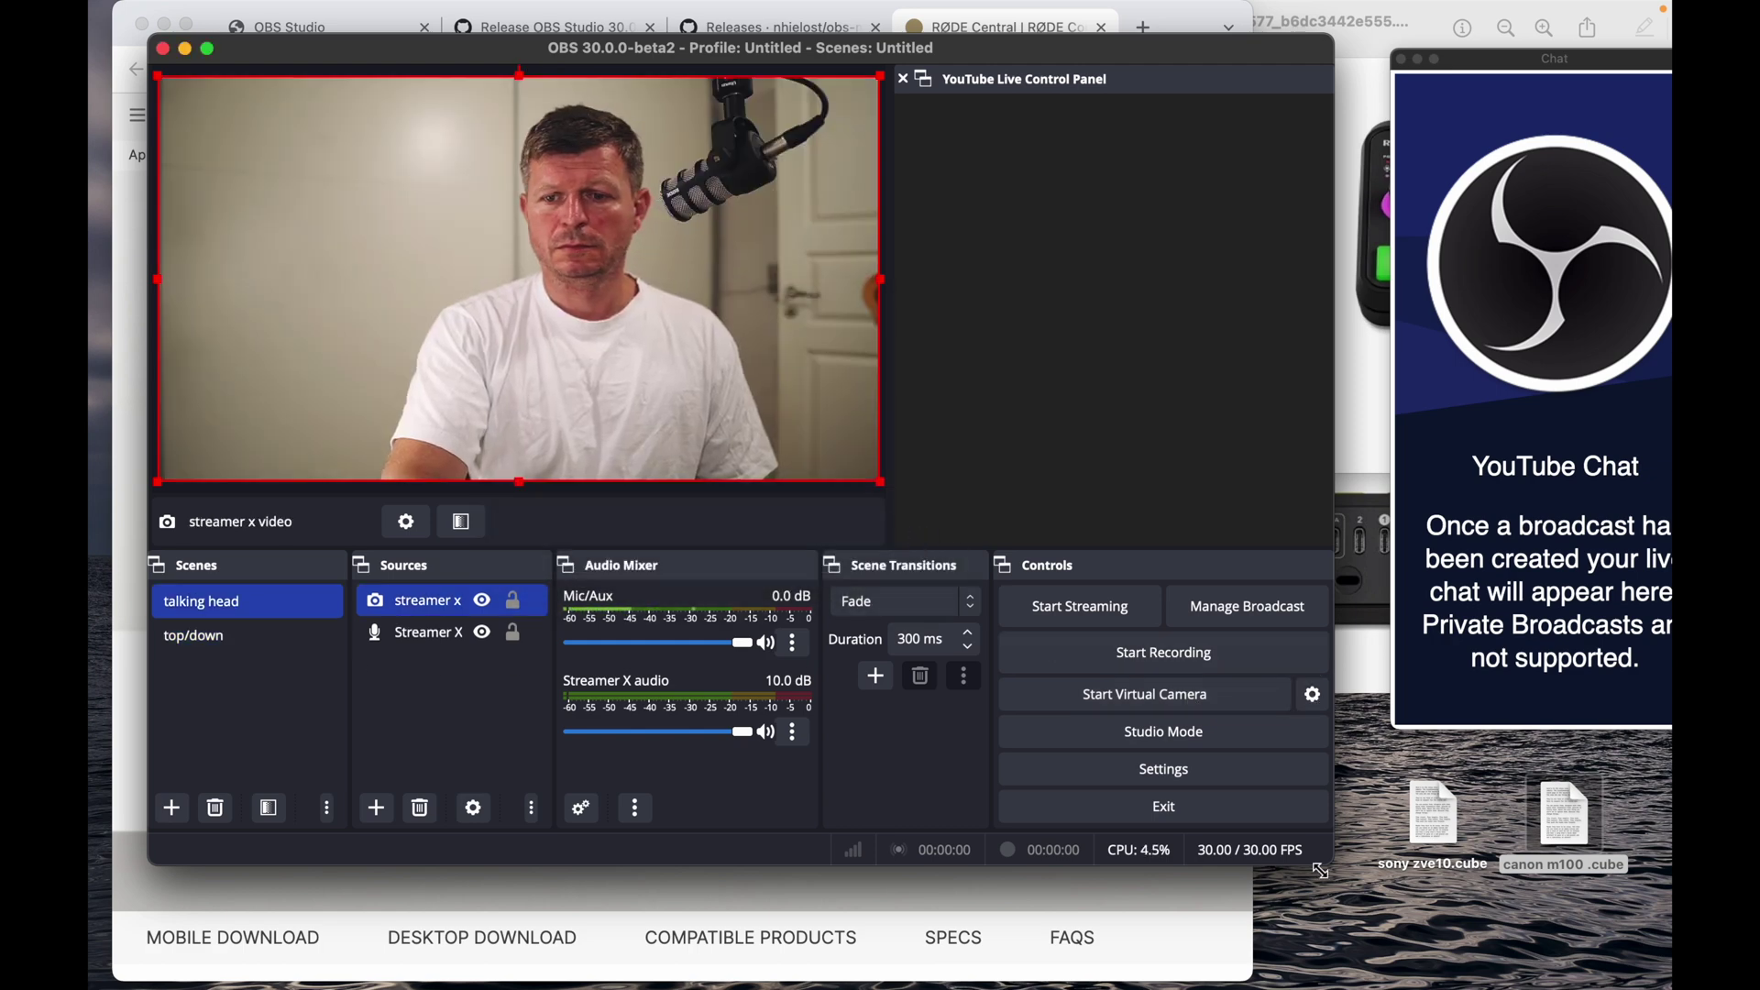
mouse_move(1163, 981)
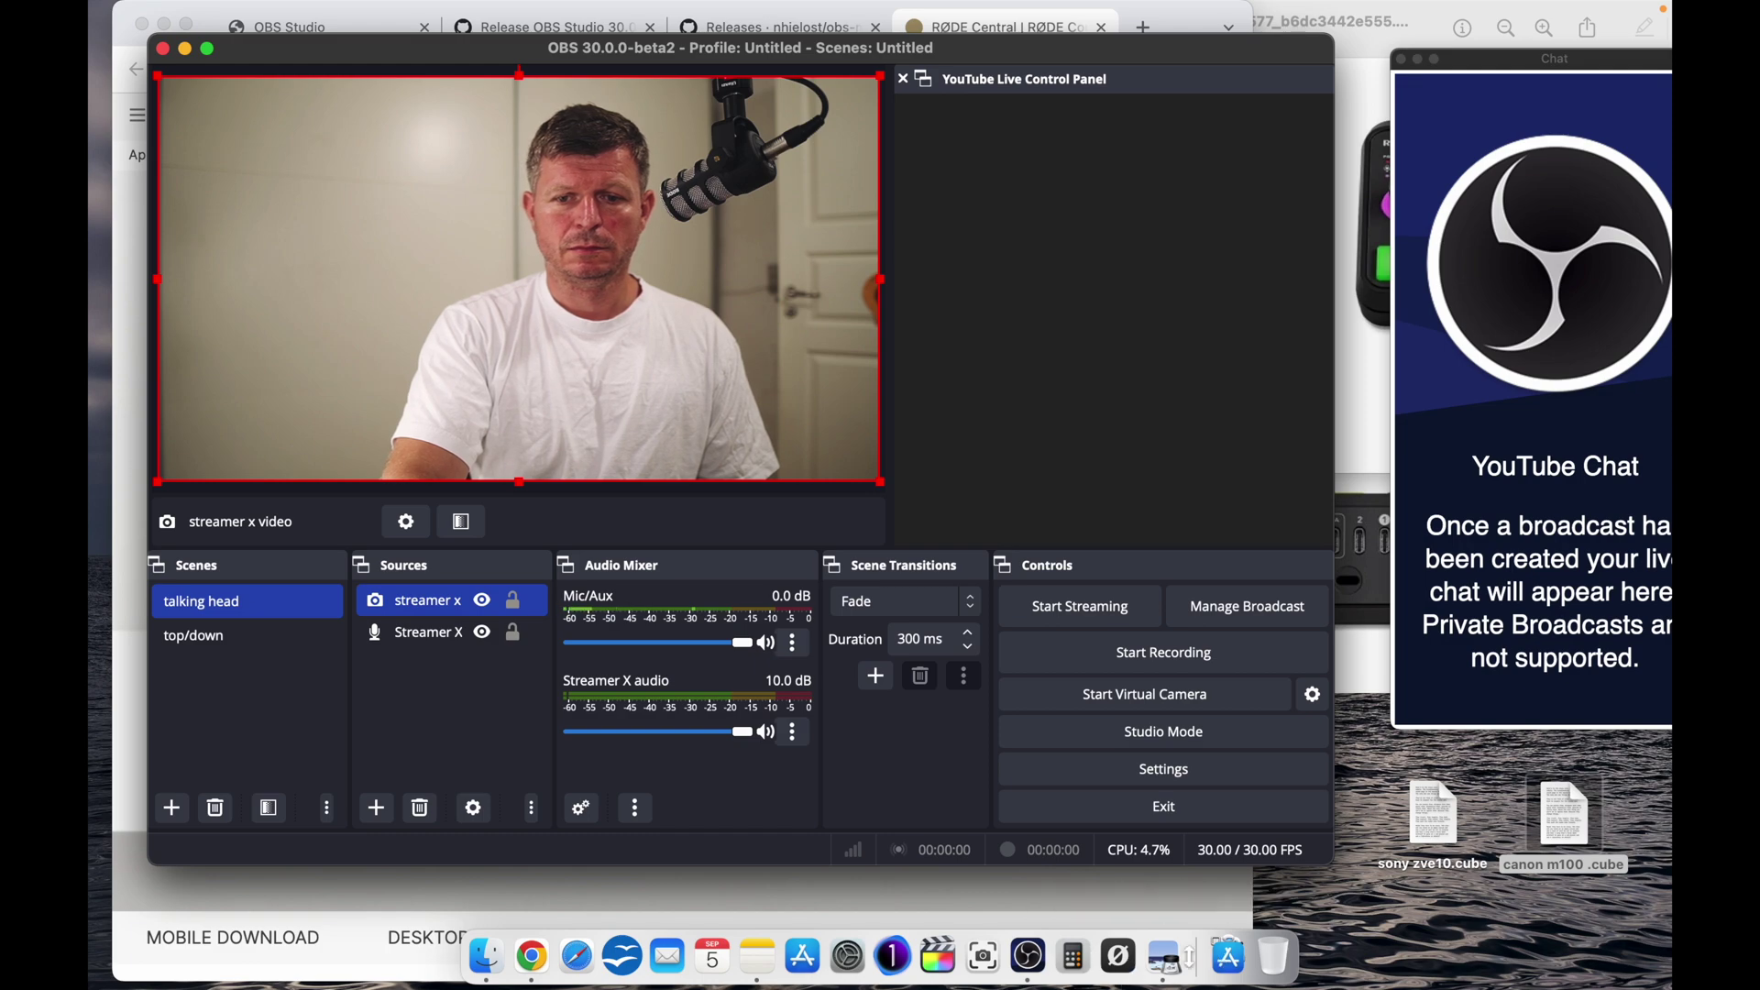
left_click(1216, 960)
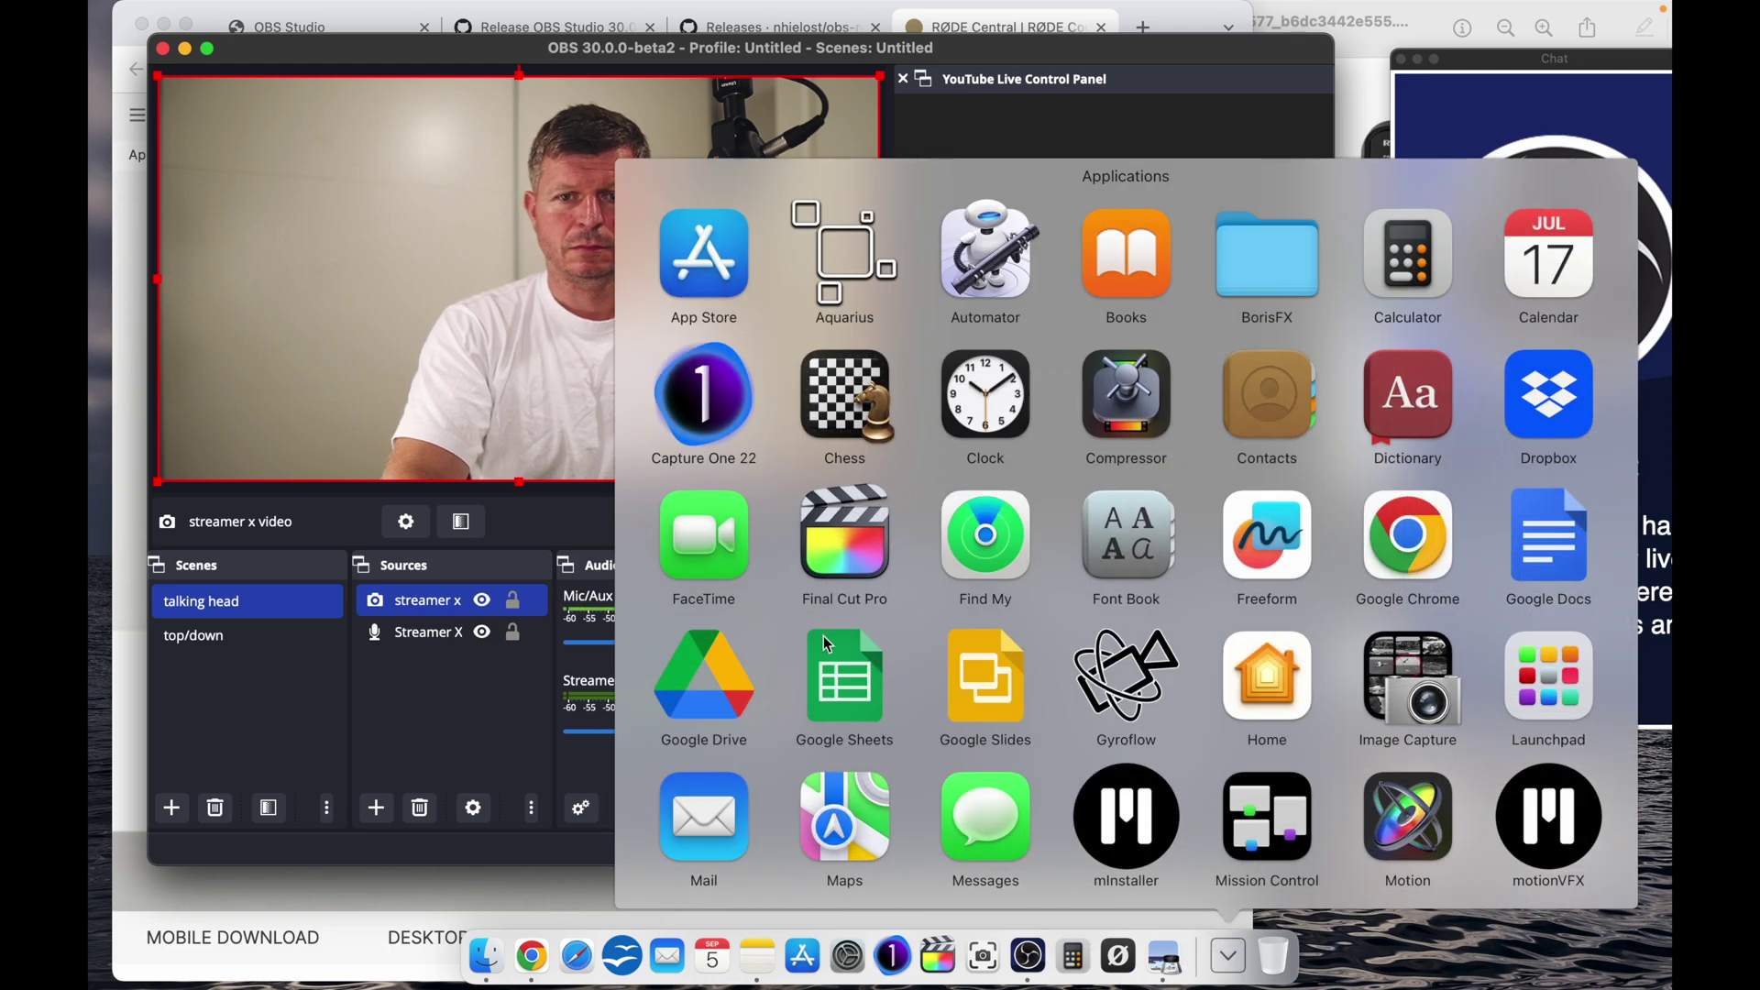
left_click(703, 533)
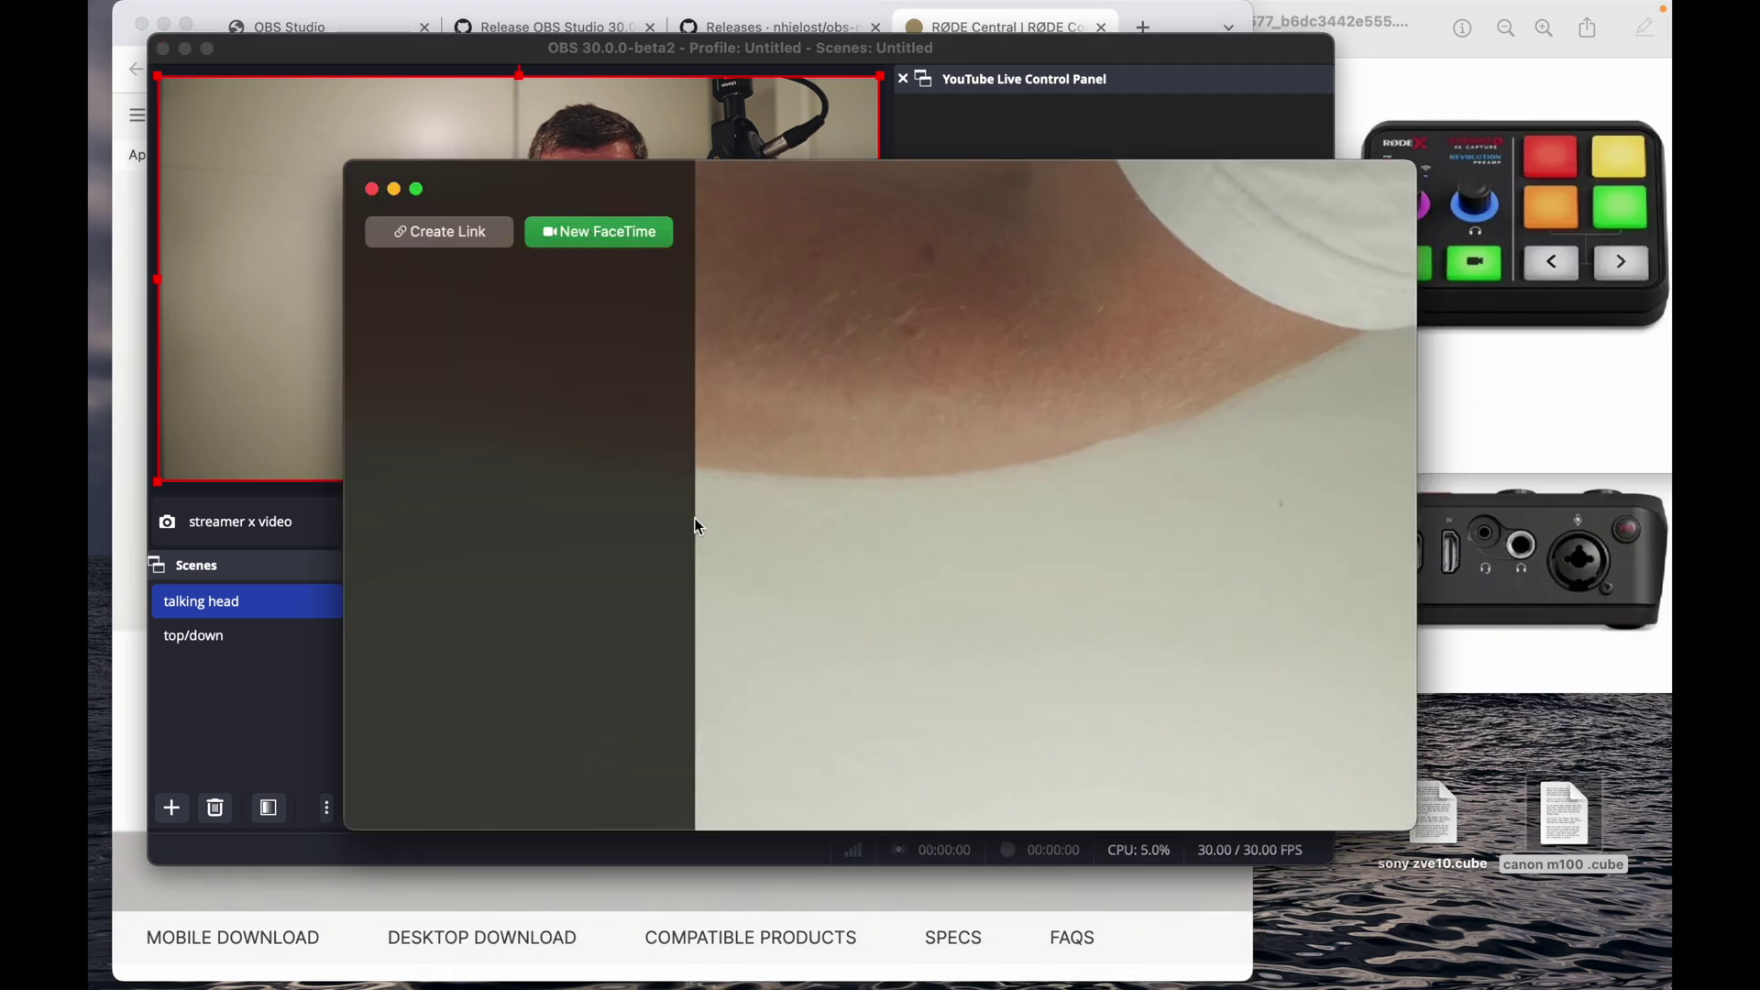
- Set FaceTime's microphone to Streamer X Main and its camera to OBS Virtual Camera
mouse_move(270, 14)
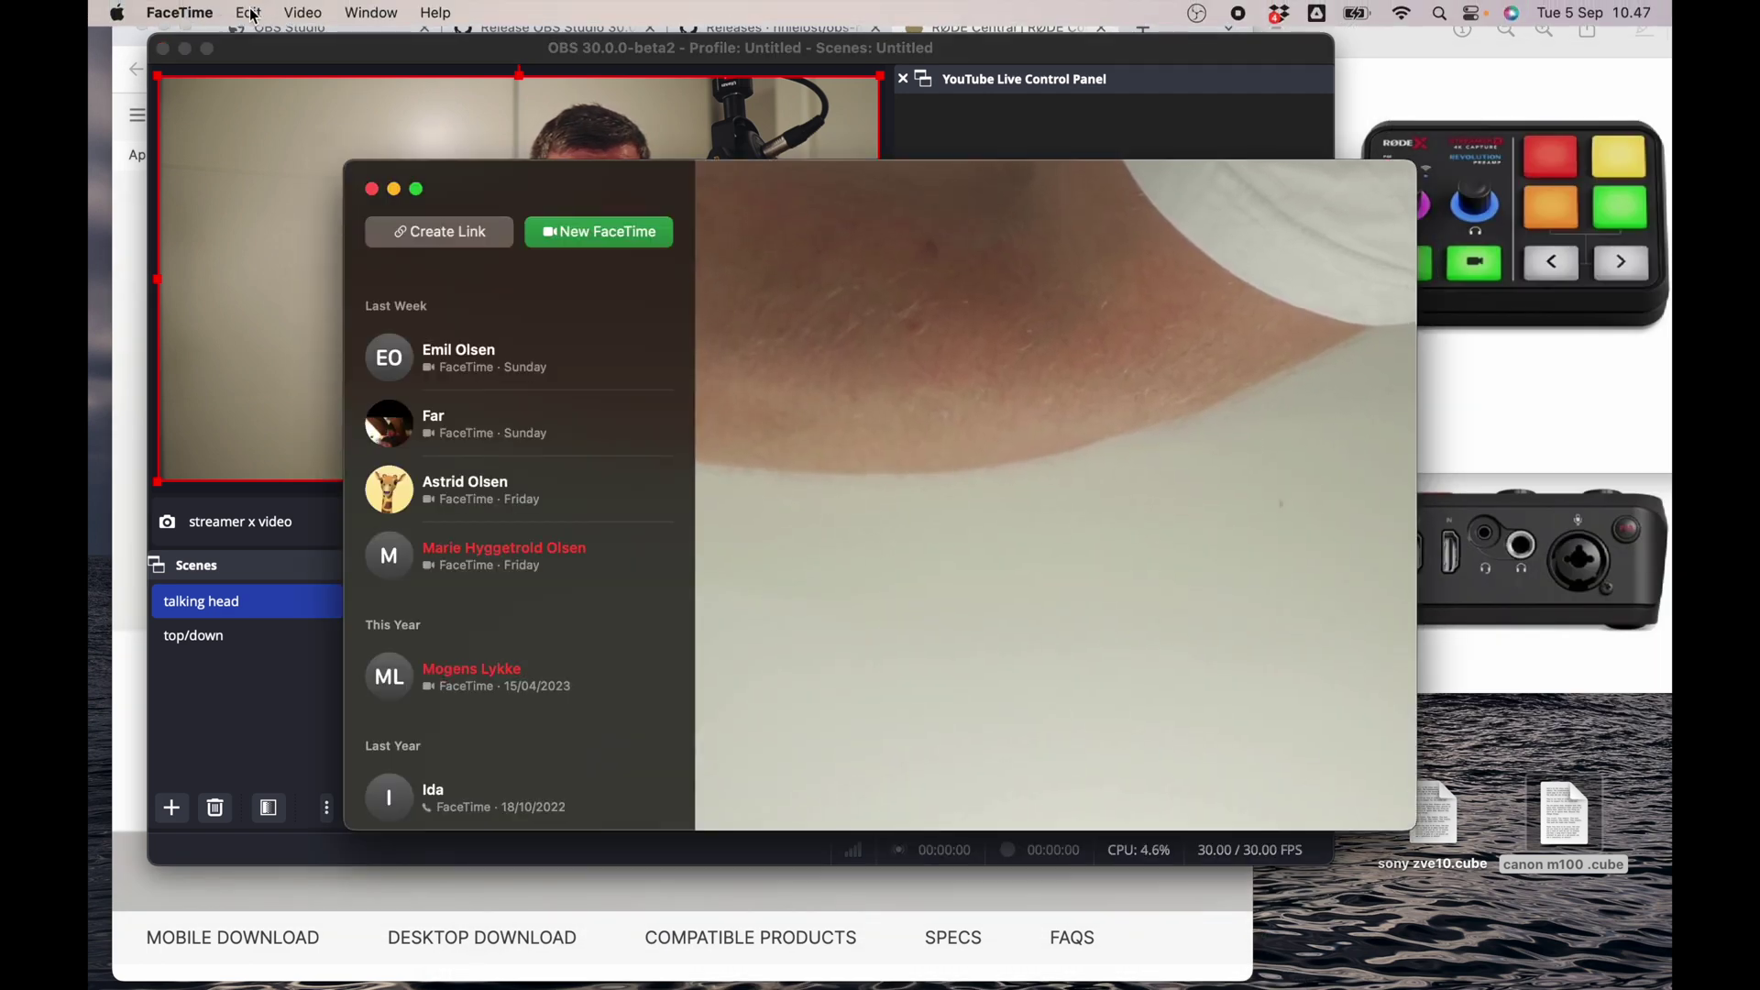
left_click(254, 16)
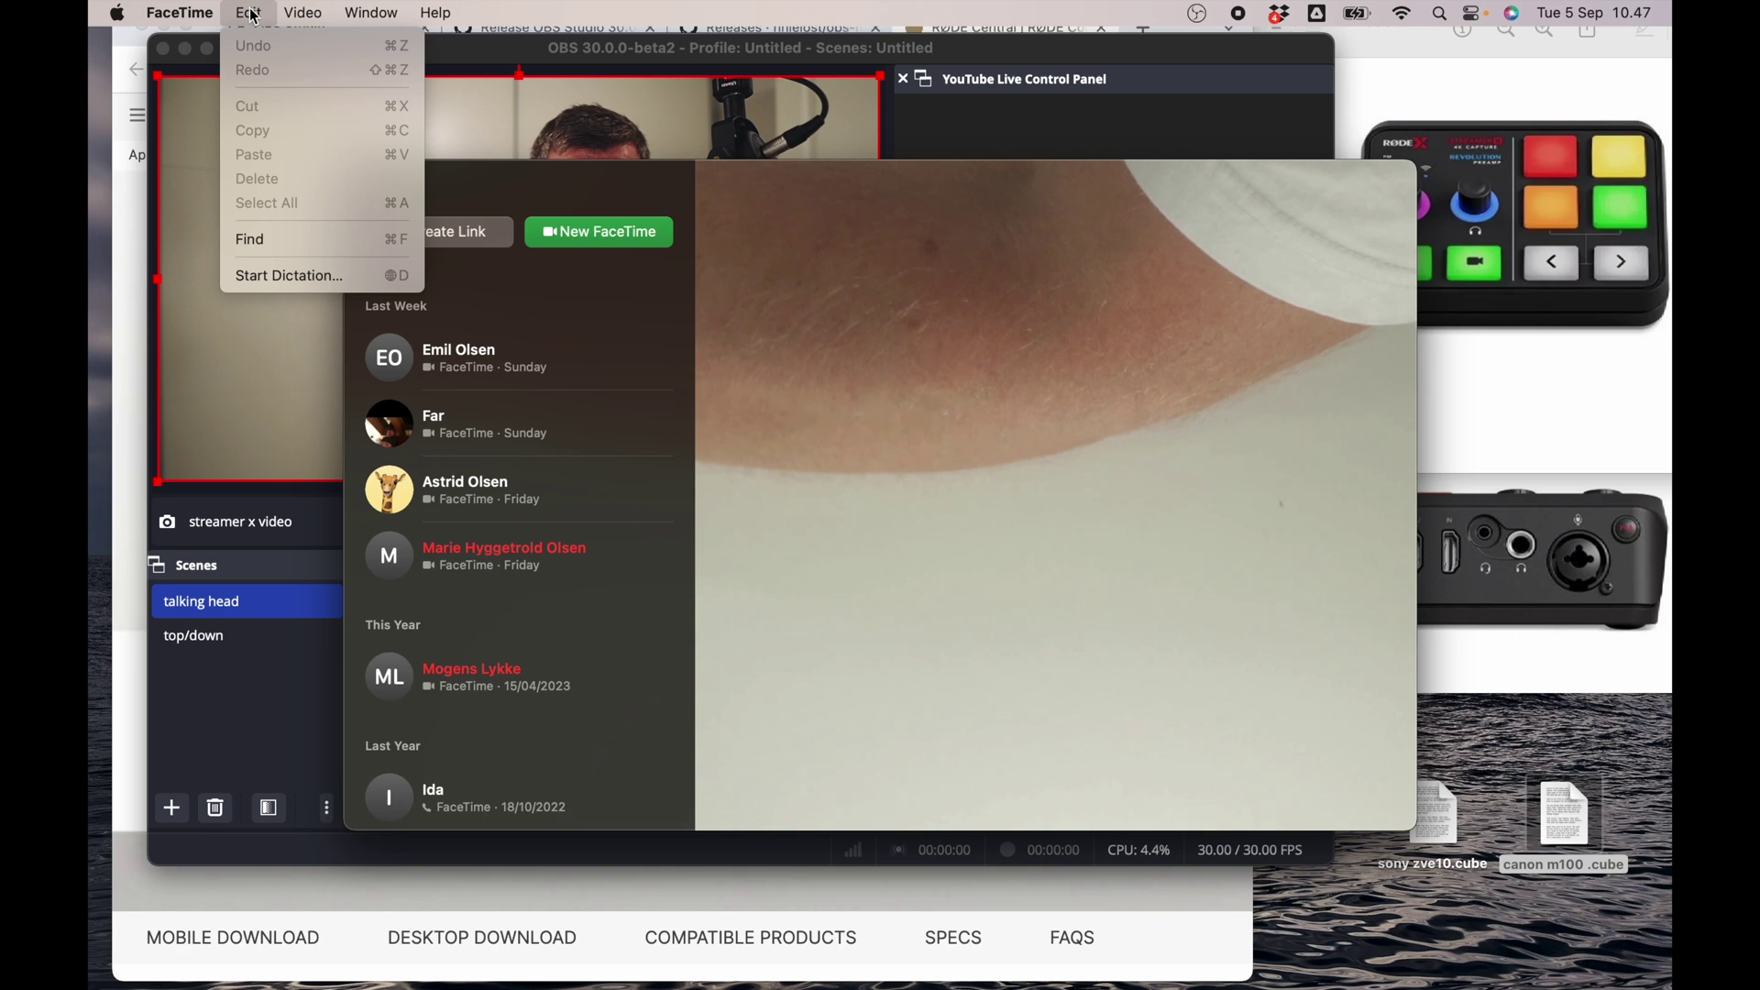
mouse_move(301, 13)
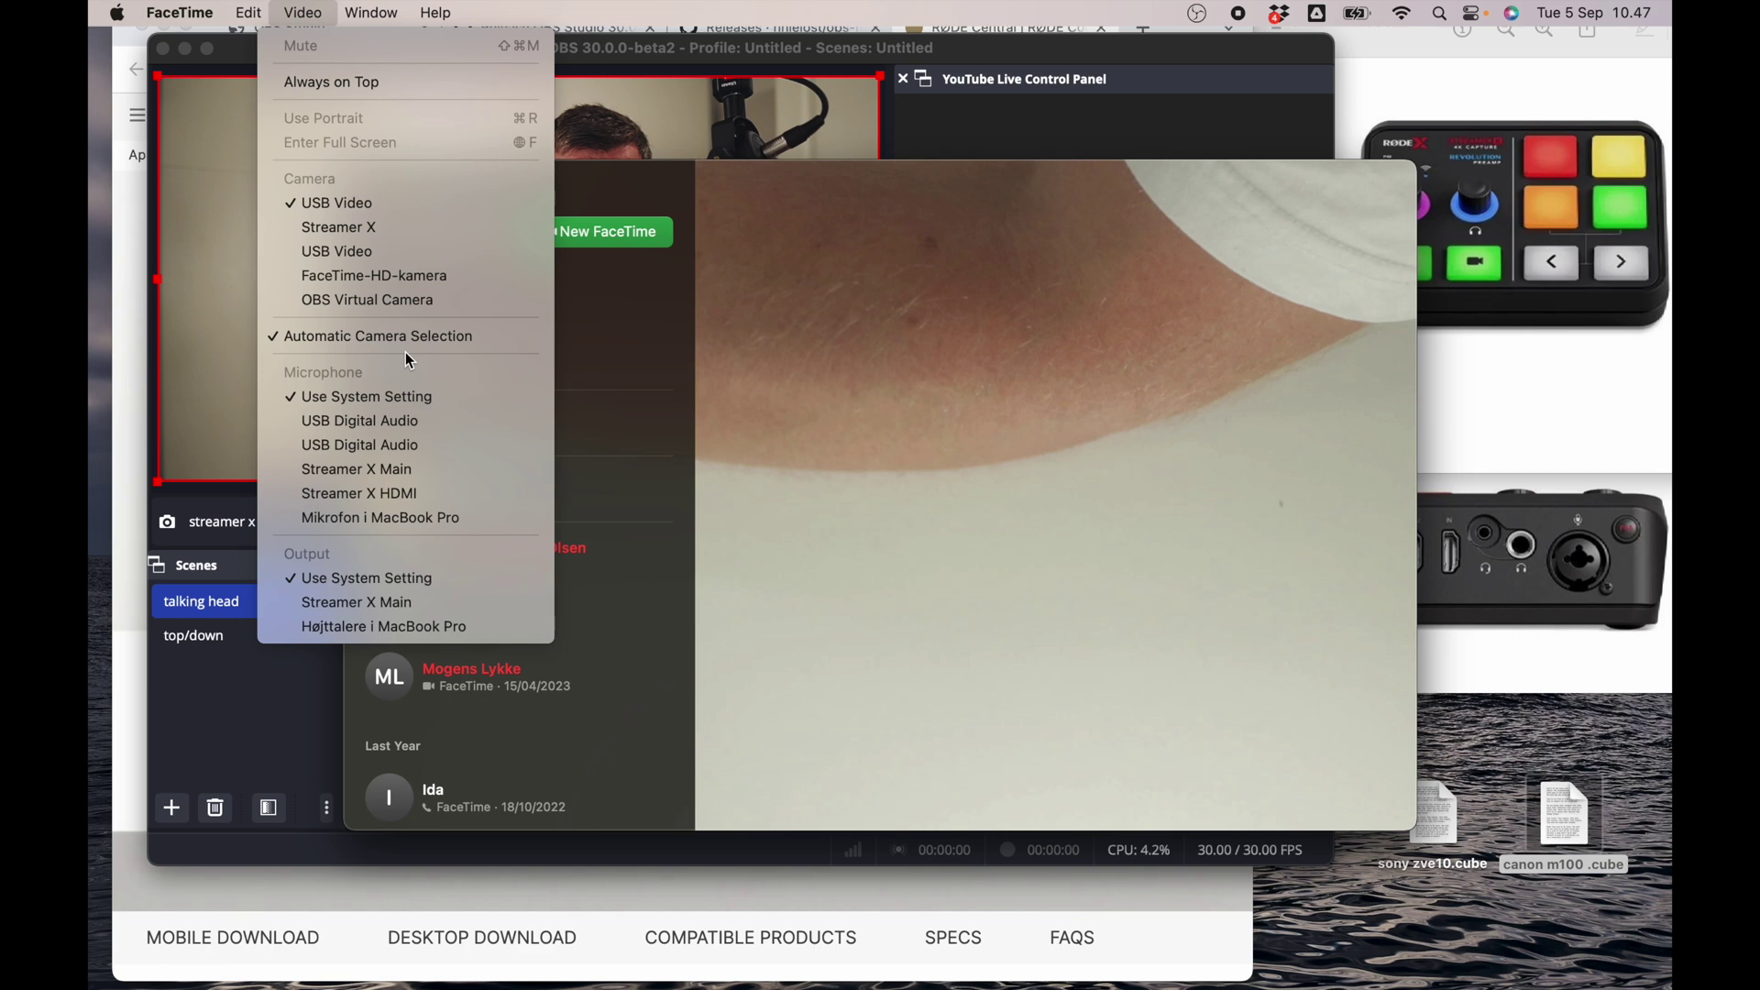
left_click(409, 470)
left_click(301, 13)
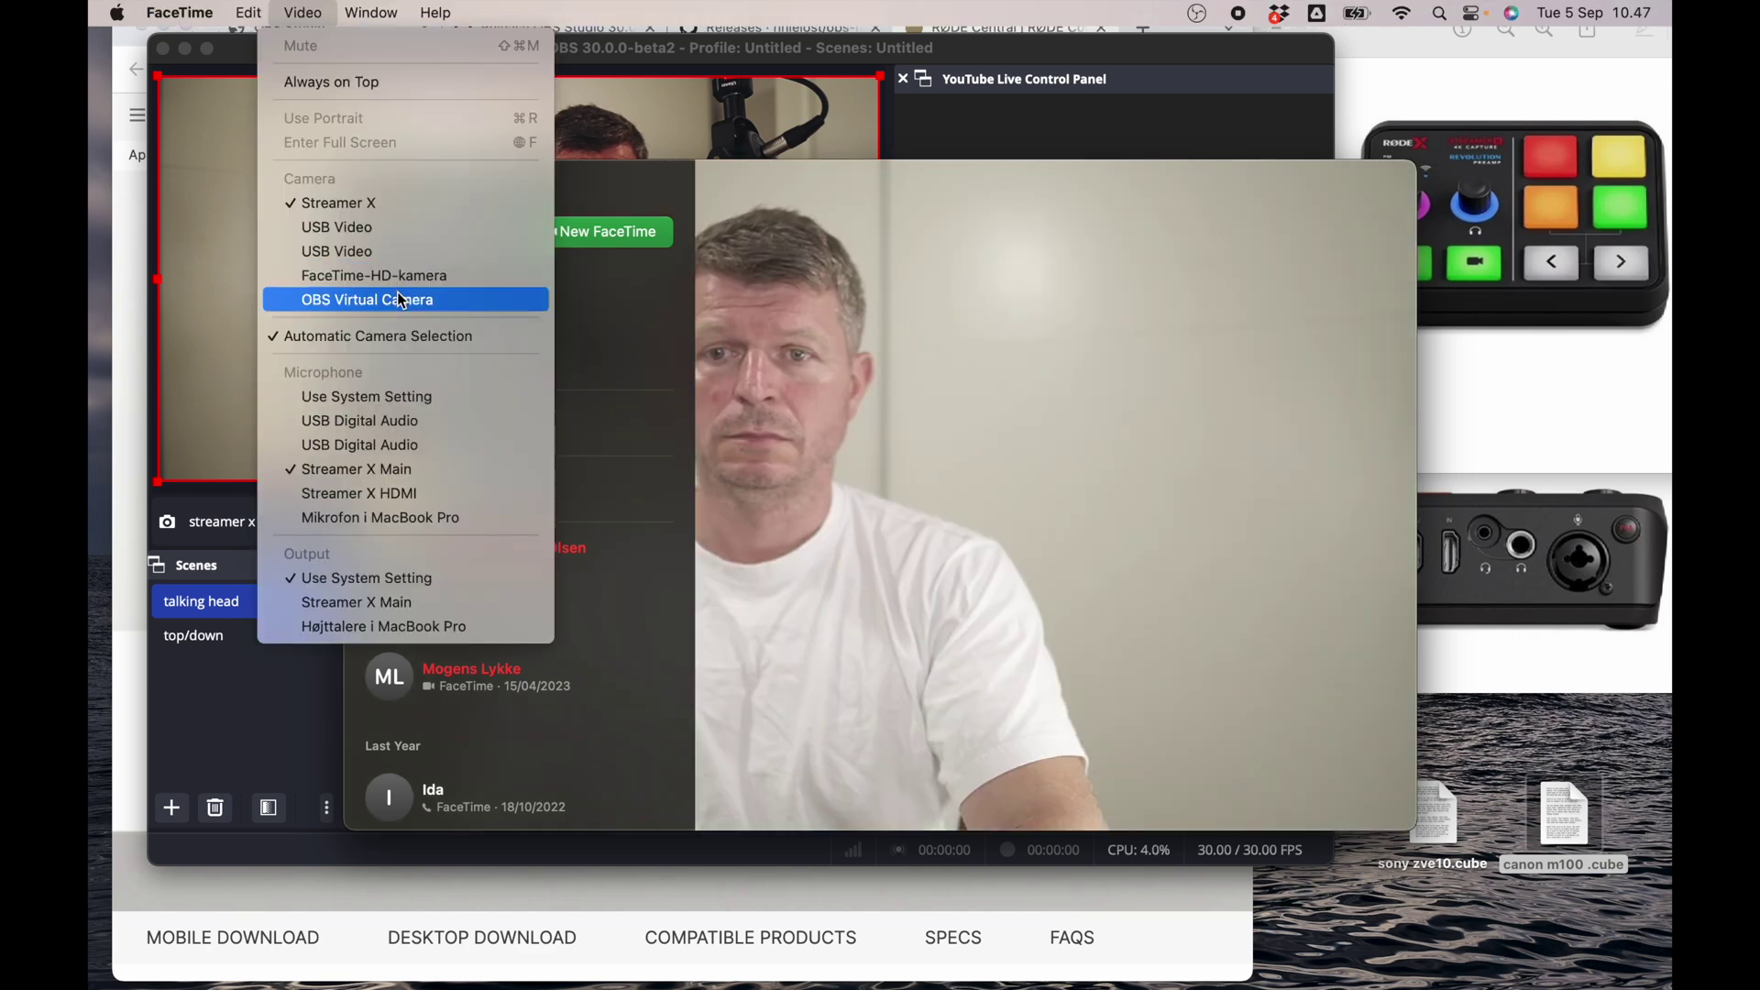
left_click(398, 295)
- Start the virtual camera in OBS and return to FaceTime to check its picture
left_click(999, 114)
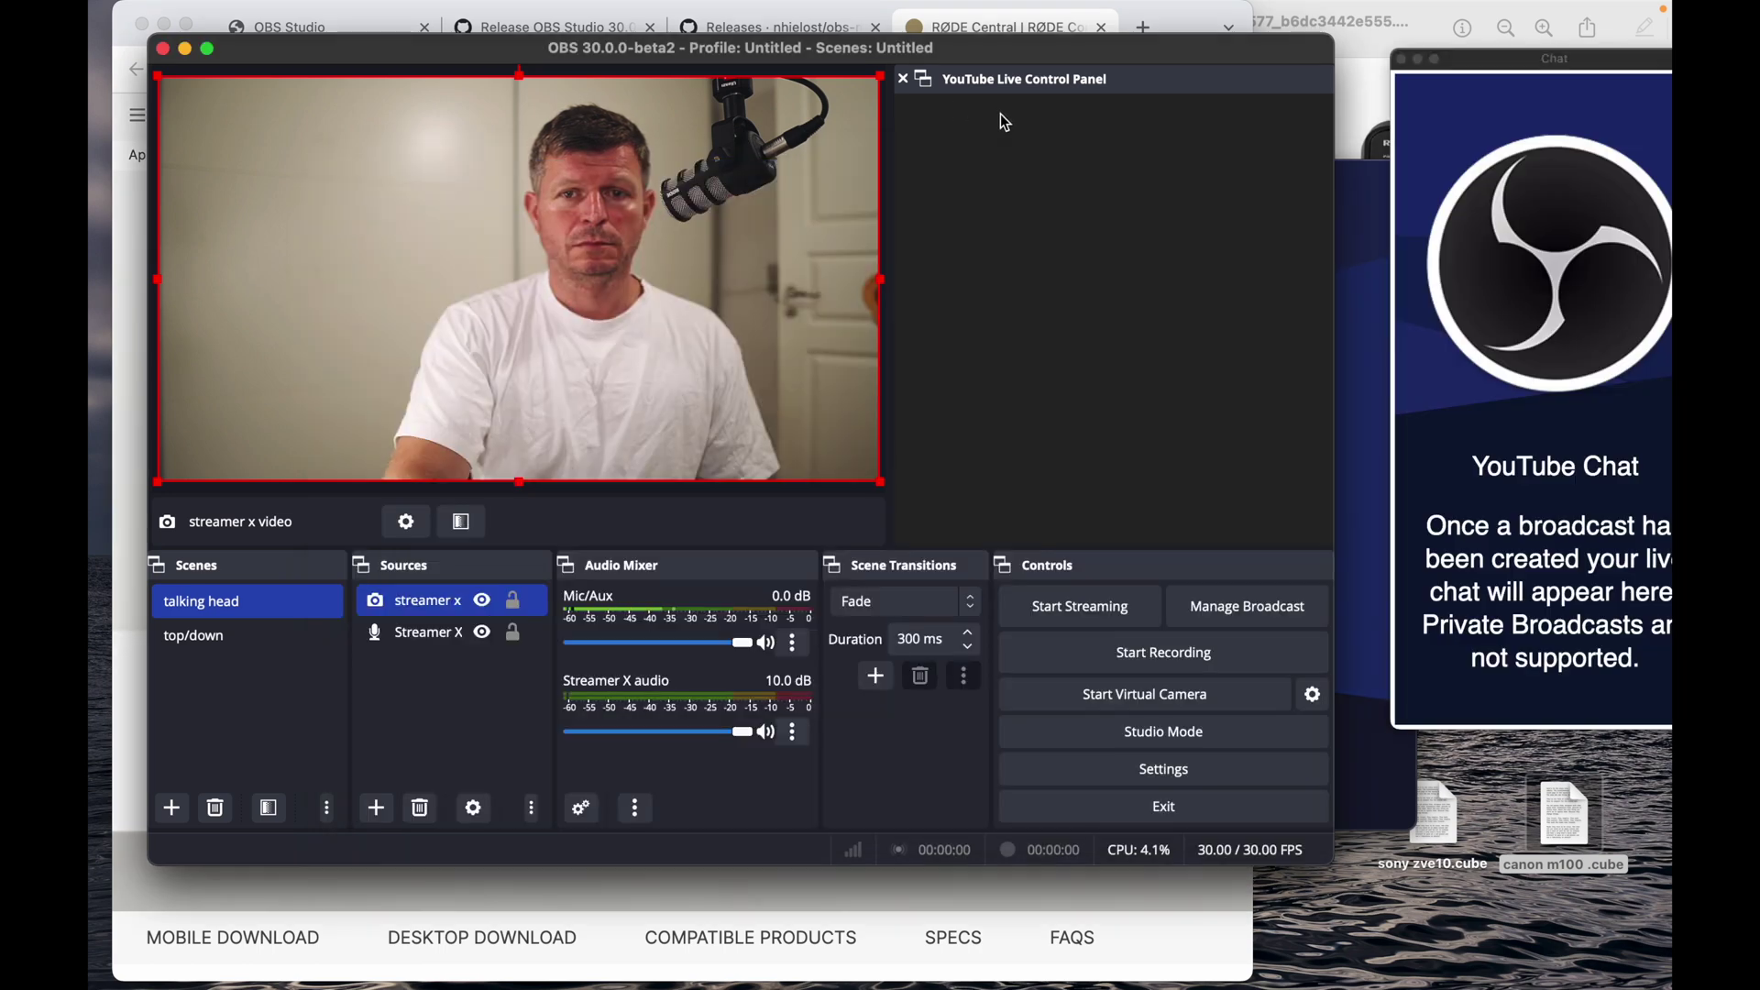
left_click(1192, 702)
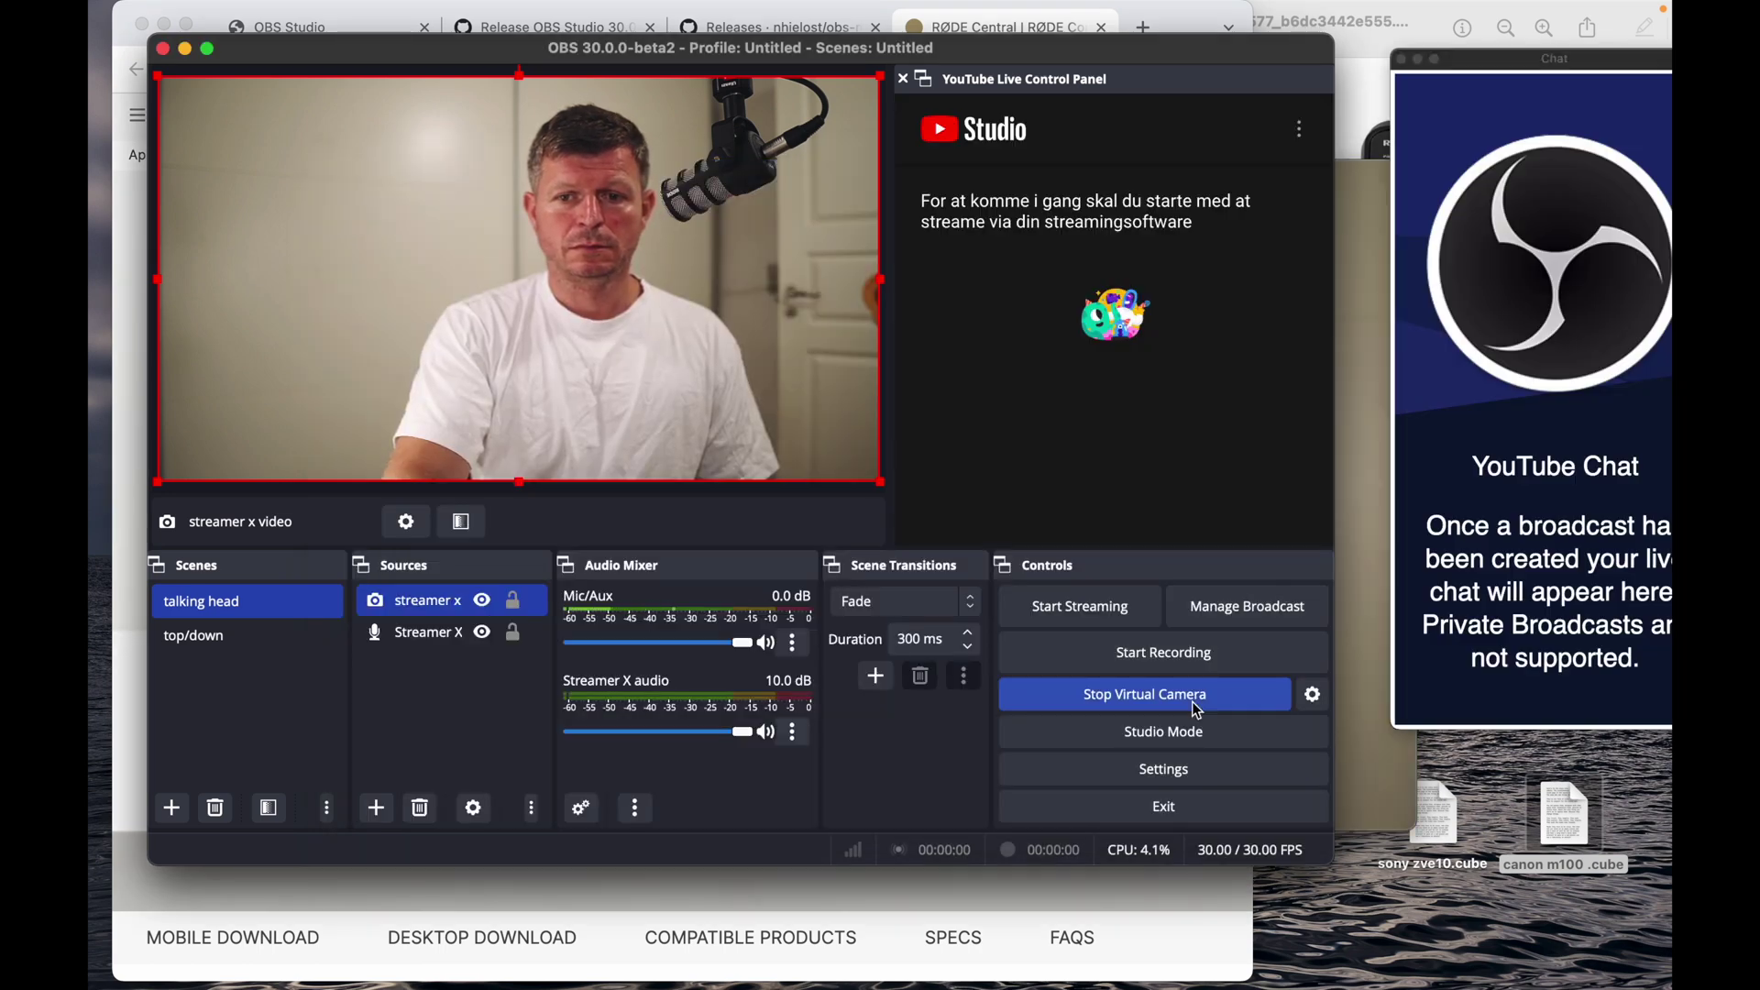
left_click(1371, 598)
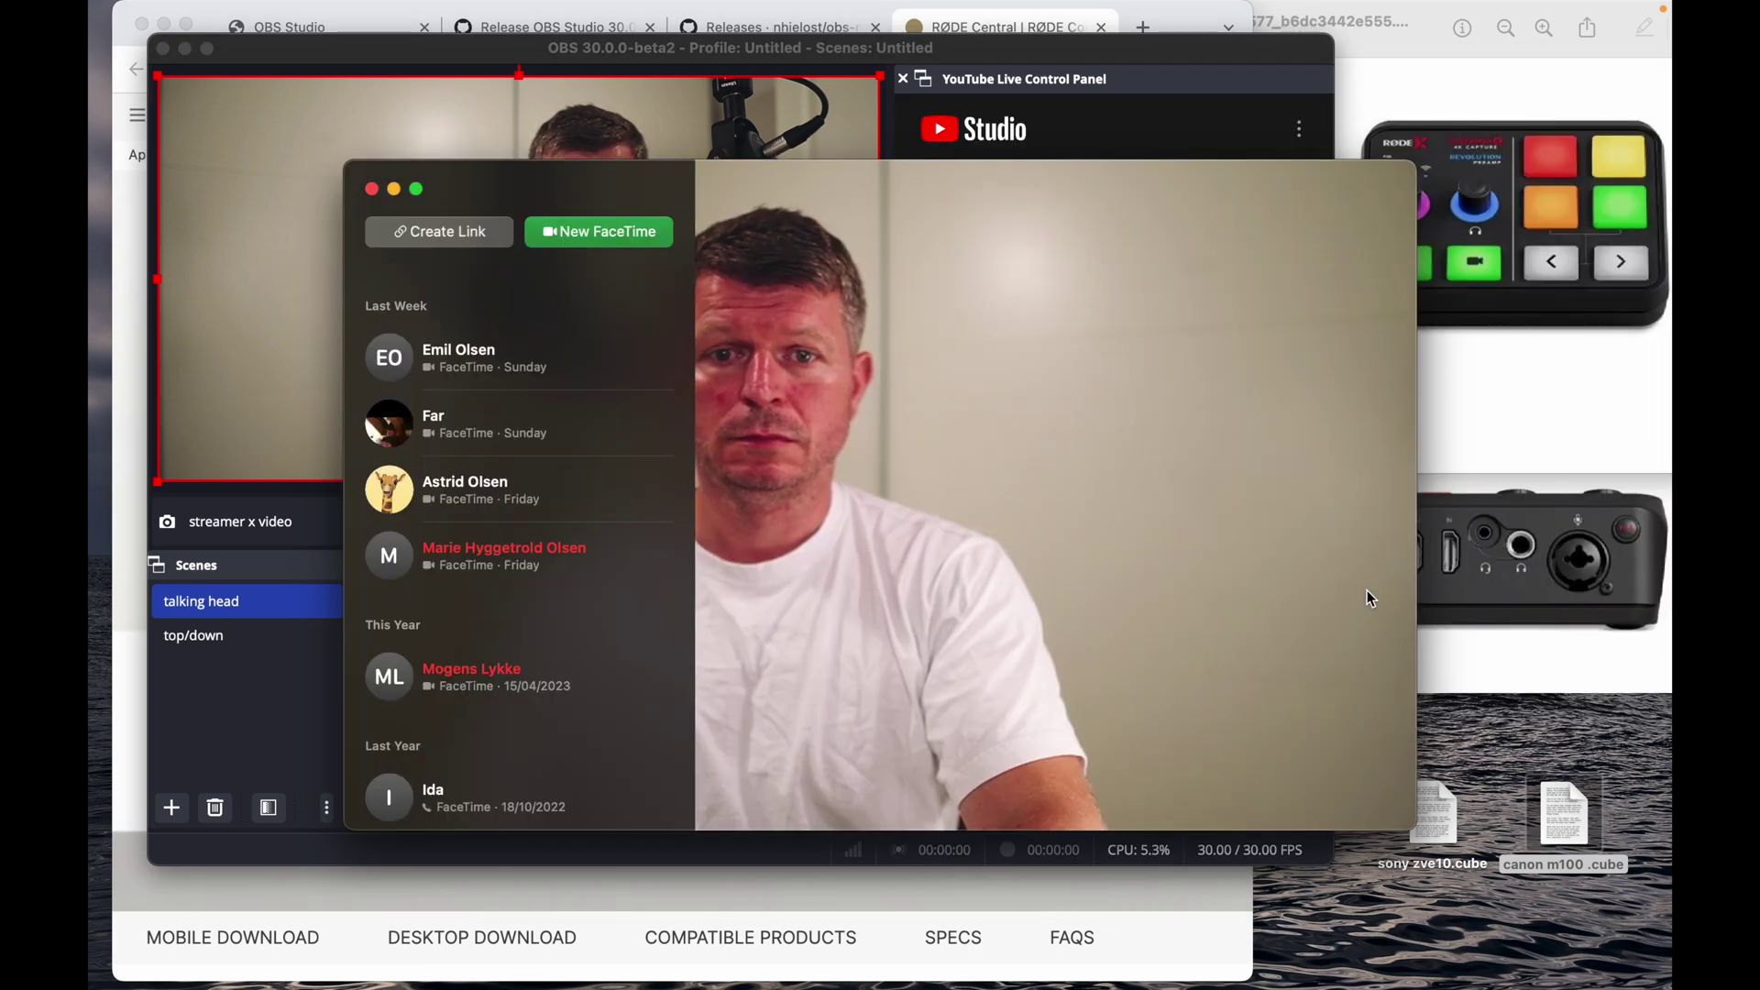
- Switch OBS to the top/down scene, check its picture in FaceTime, and return to the talking head scene
left_click(243, 706)
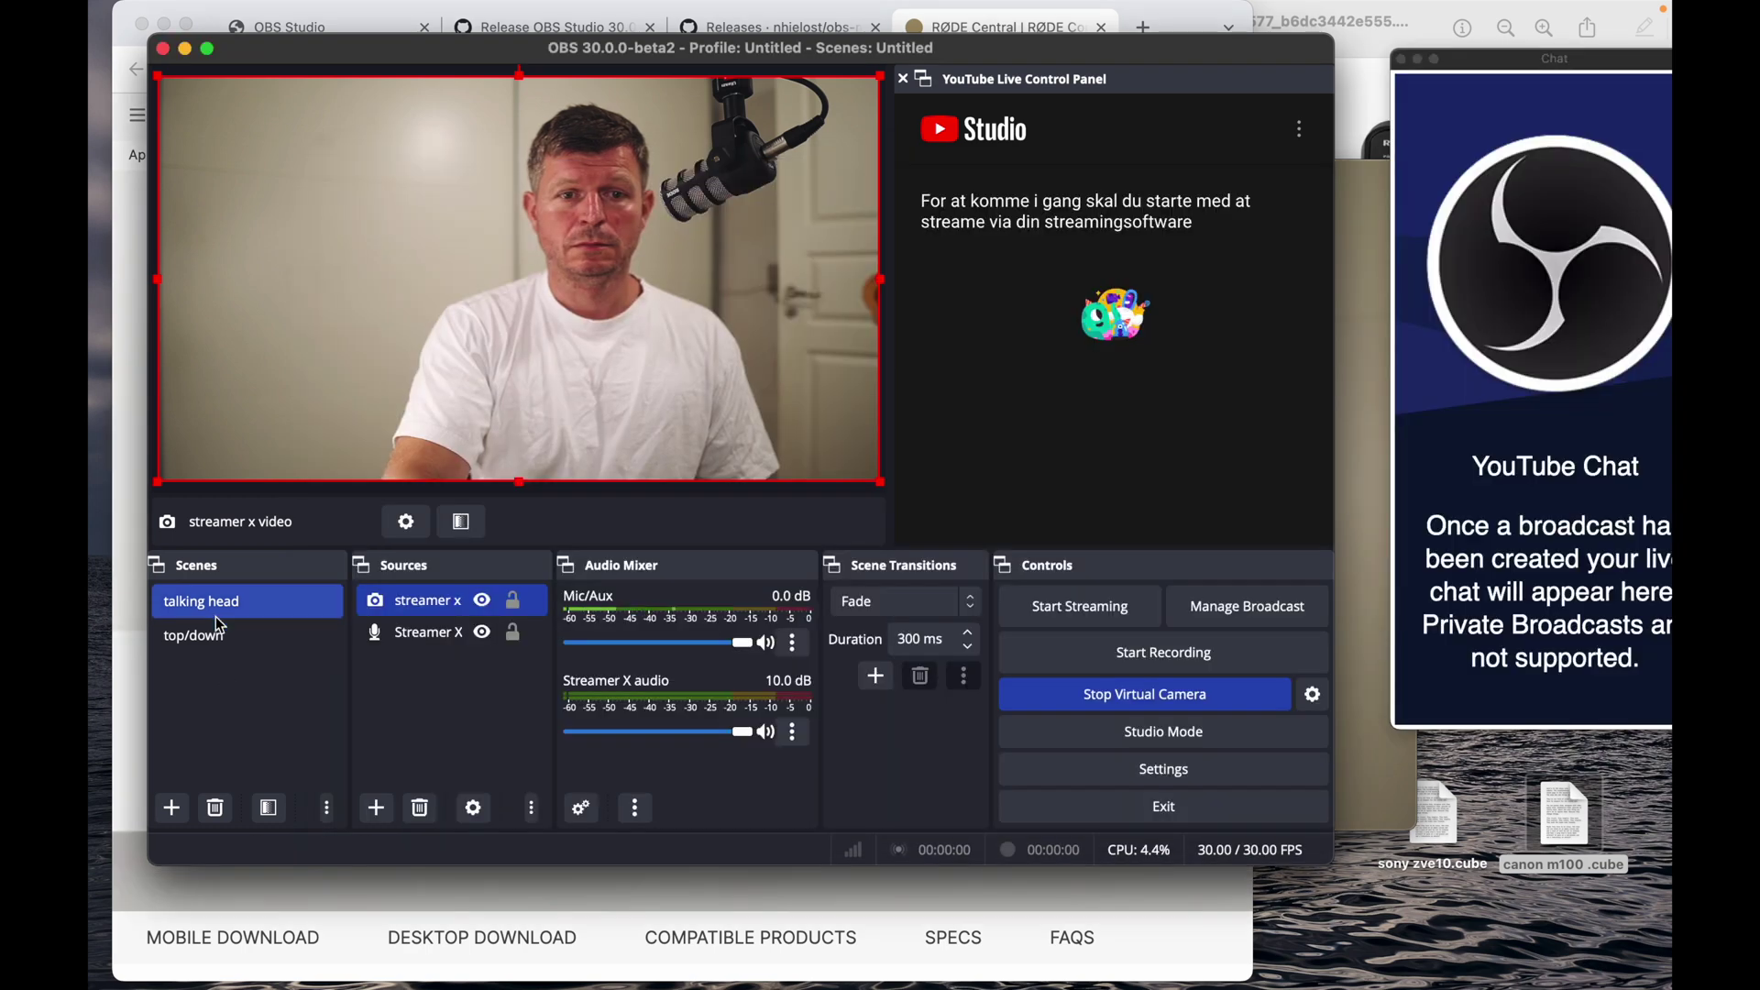
left_click(205, 639)
left_click(1362, 561)
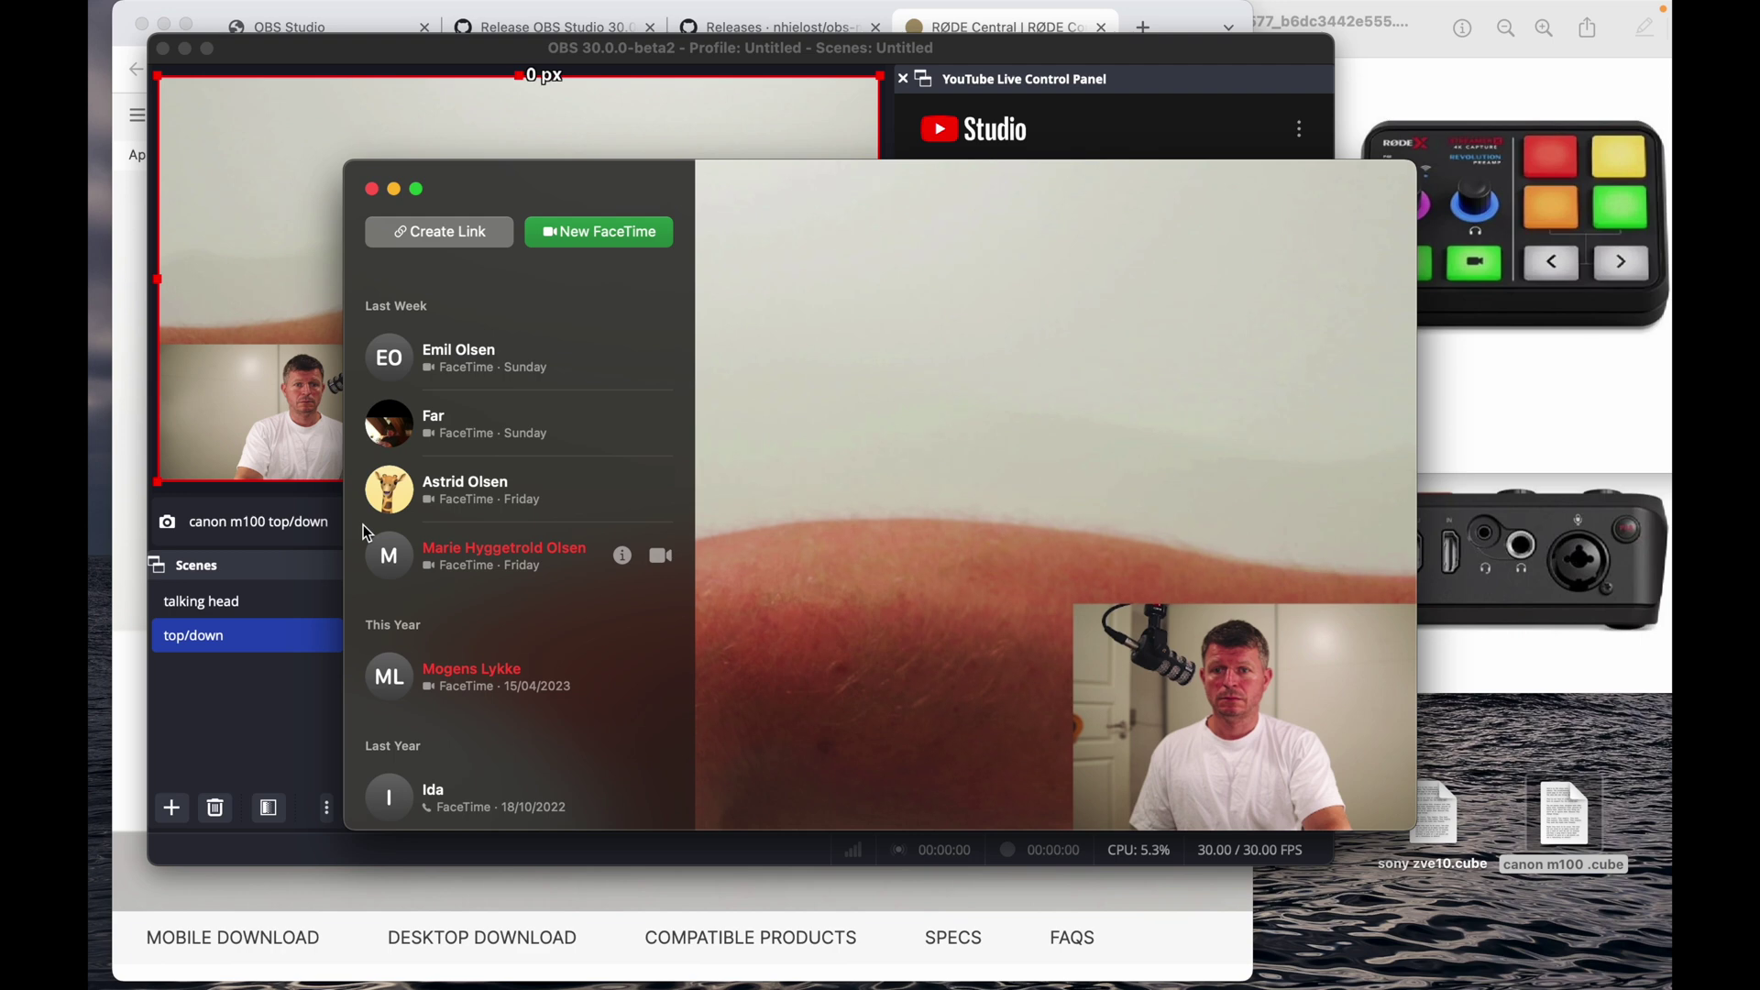
left_click(236, 602)
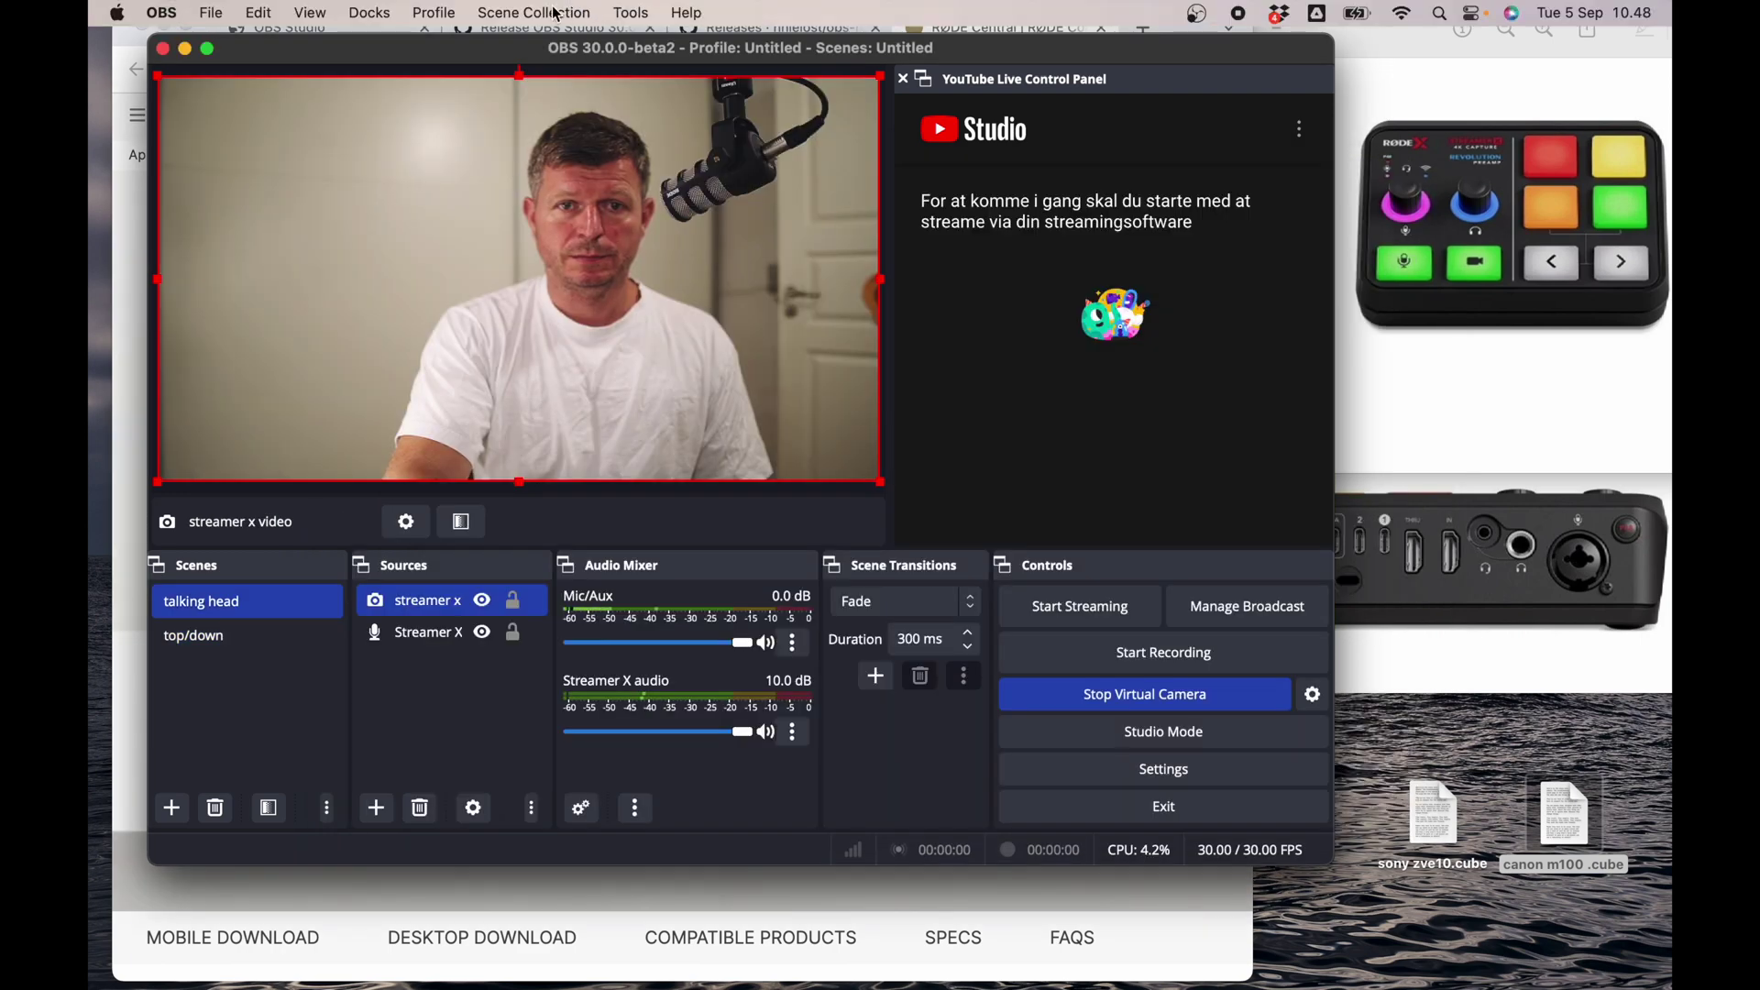
- Open the obs-midi-mg setup in OBS and create a new binding for the active device Streamer X
left_click(634, 14)
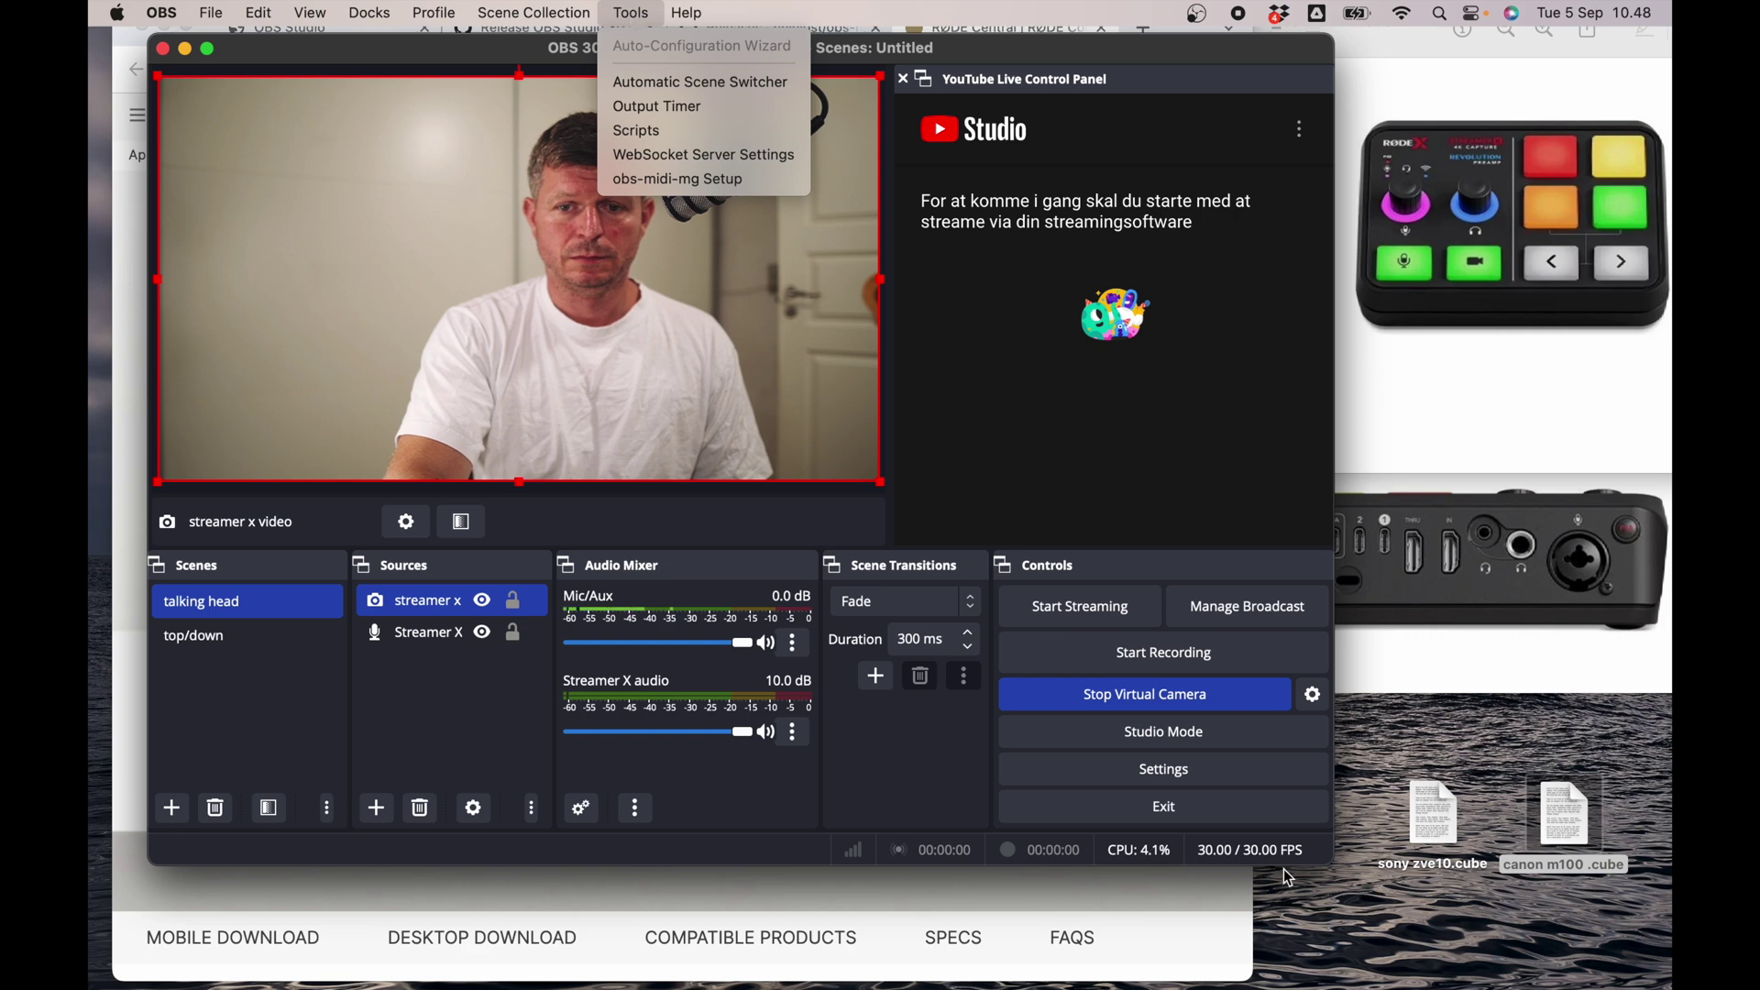
left_click(727, 179)
mouse_move(1073, 958)
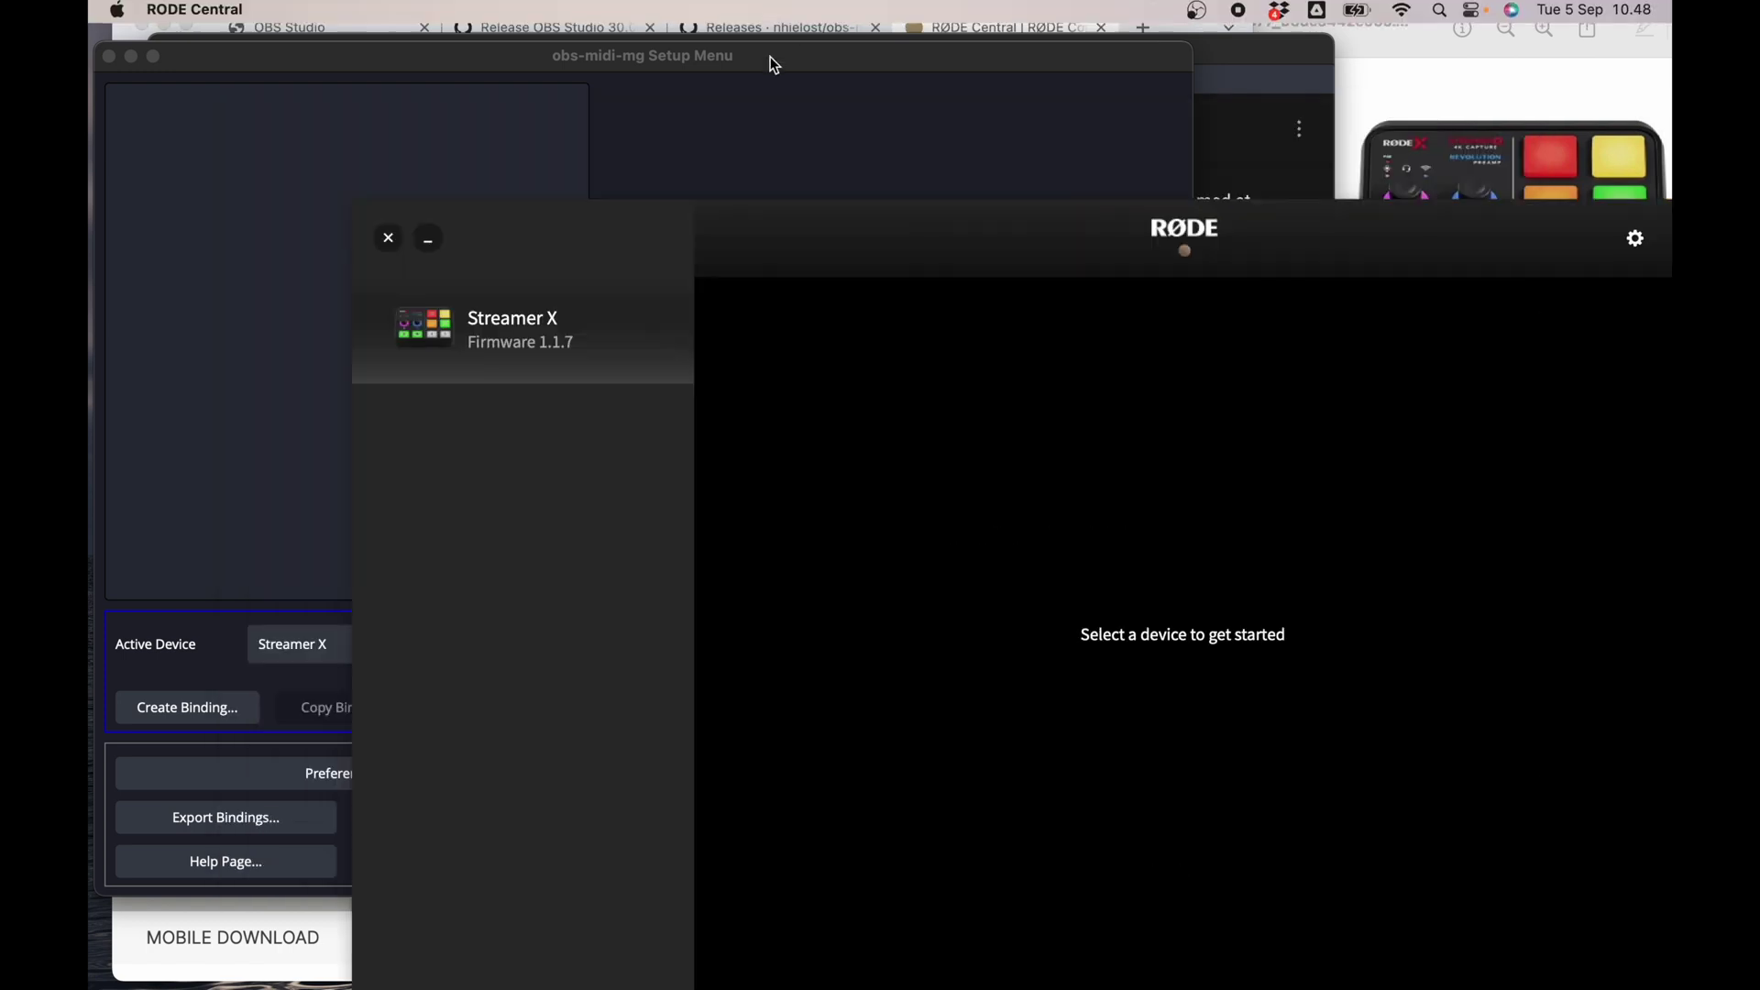
left_click(774, 64)
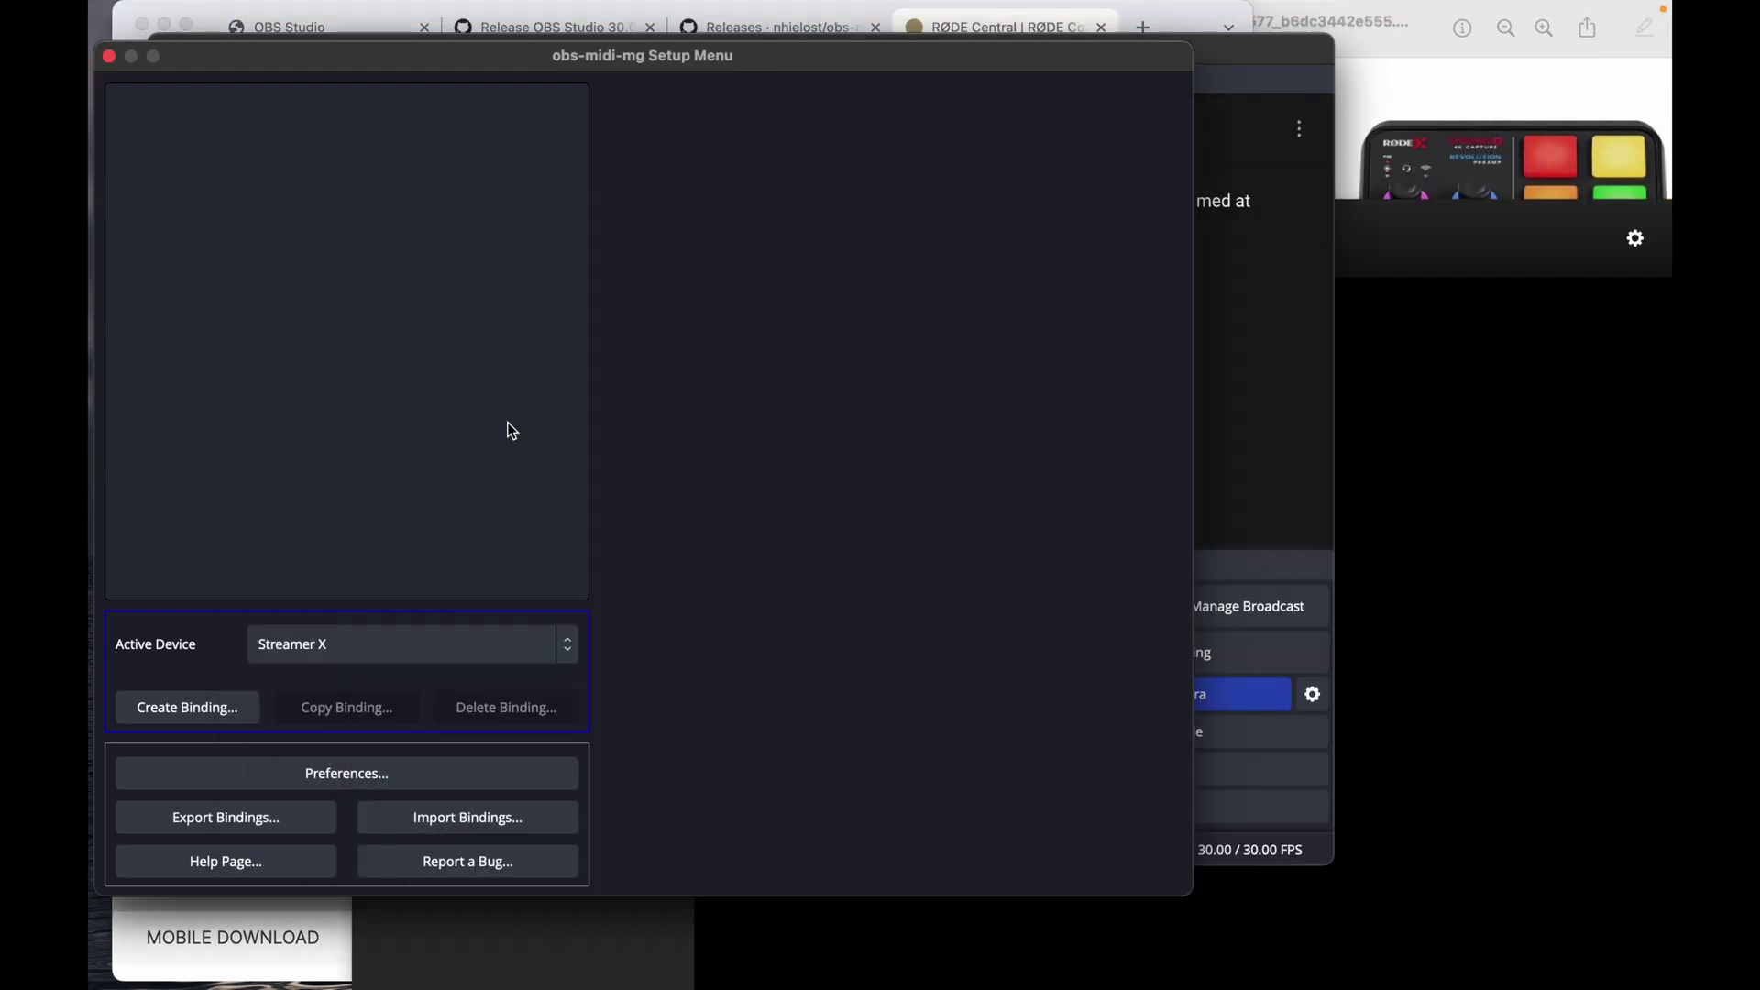
left_click(188, 714)
left_click(194, 116)
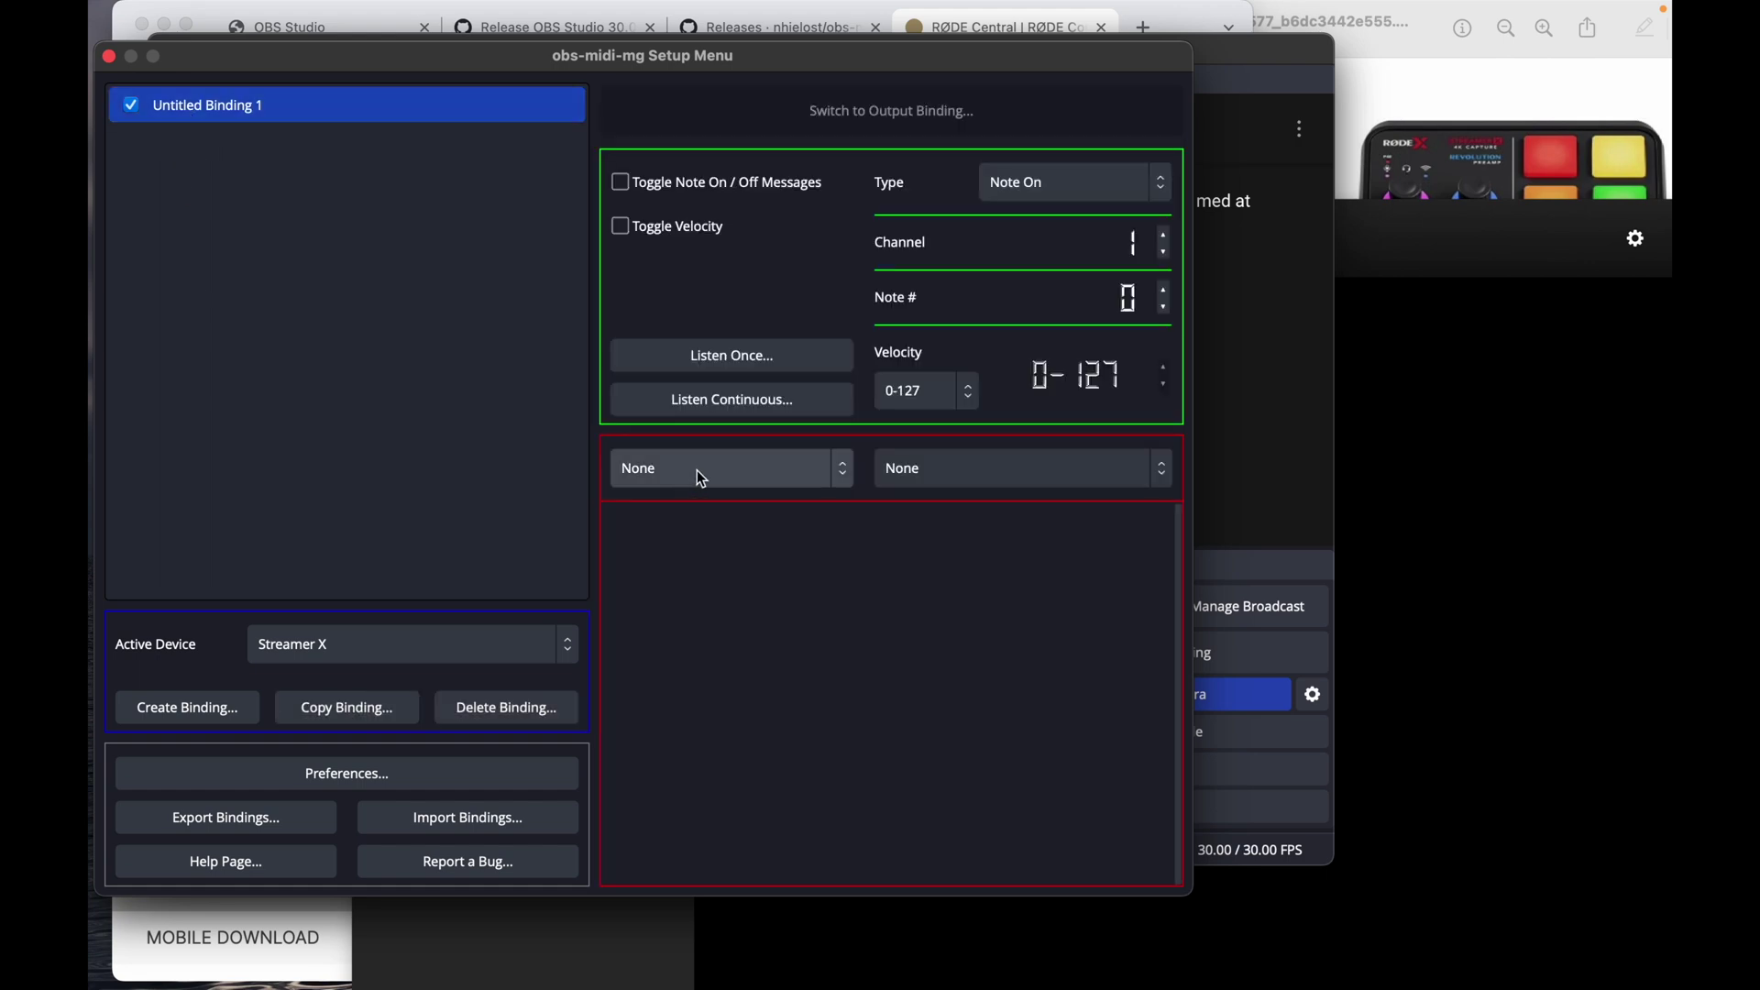
- Have Untitled Binding 1 listen once for the Streamer X's MIDI message, giving Control Change, channel 1, control 0 and fixed value 127
key("super+Tab")
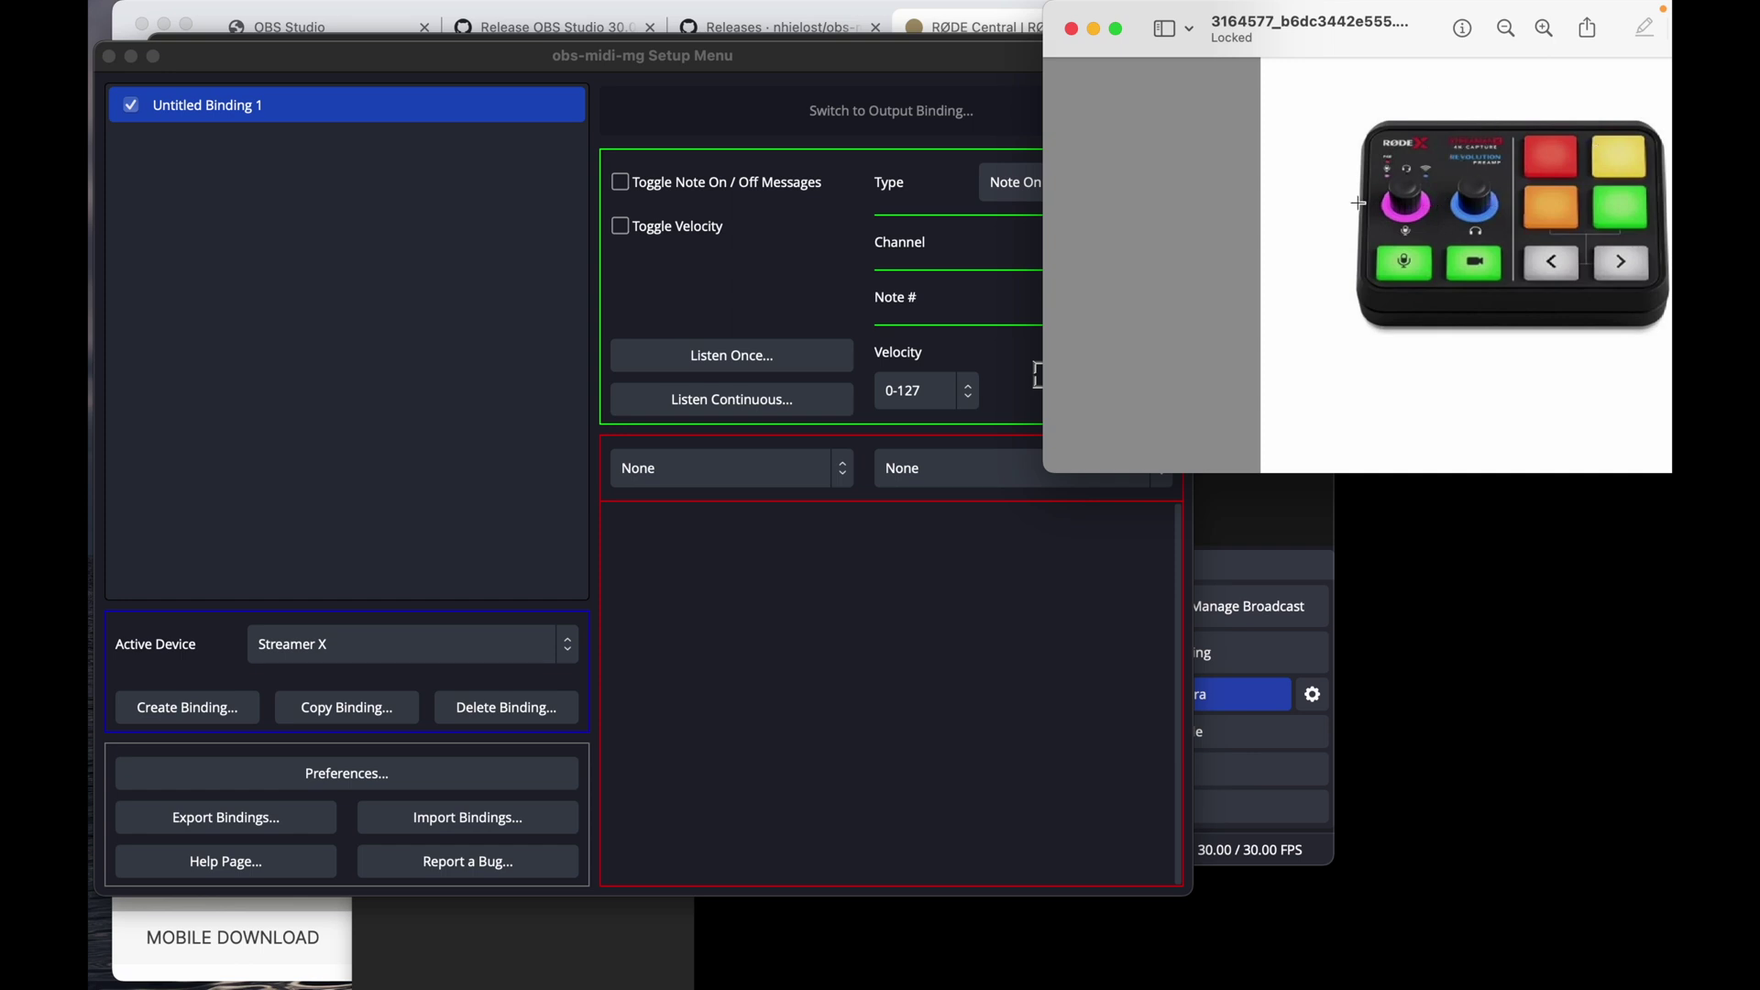
left_click(1434, 600)
key("super+Tab")
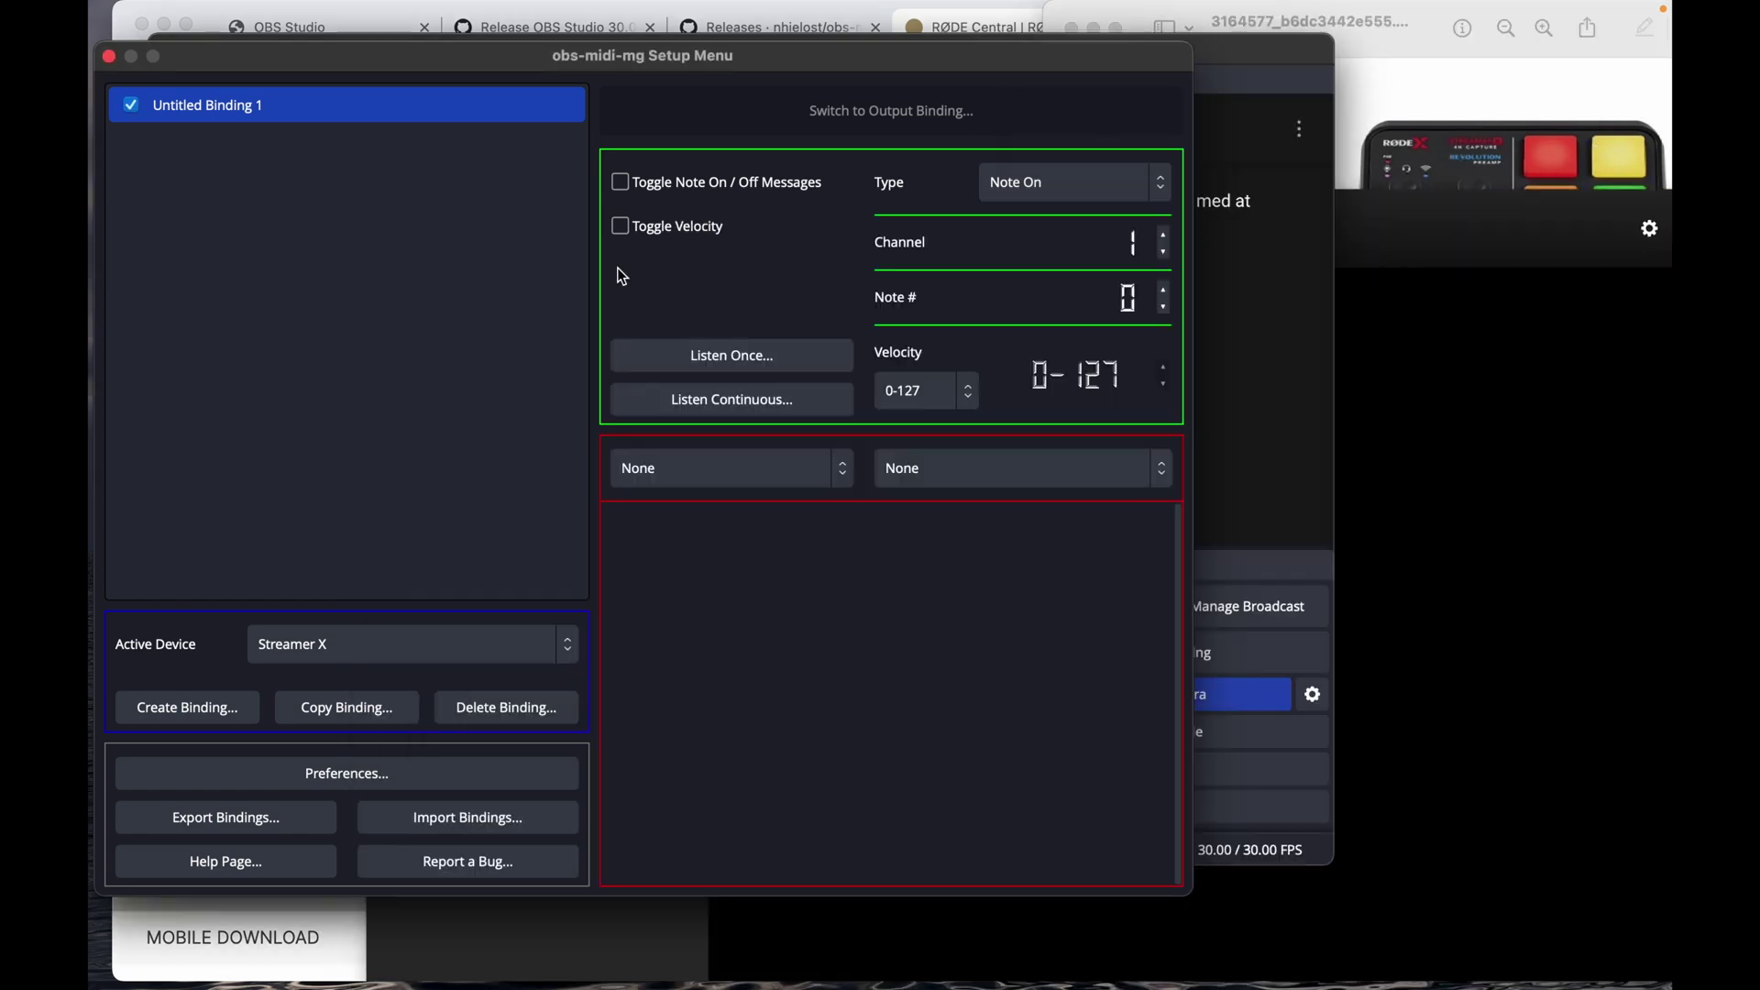
left_click(678, 358)
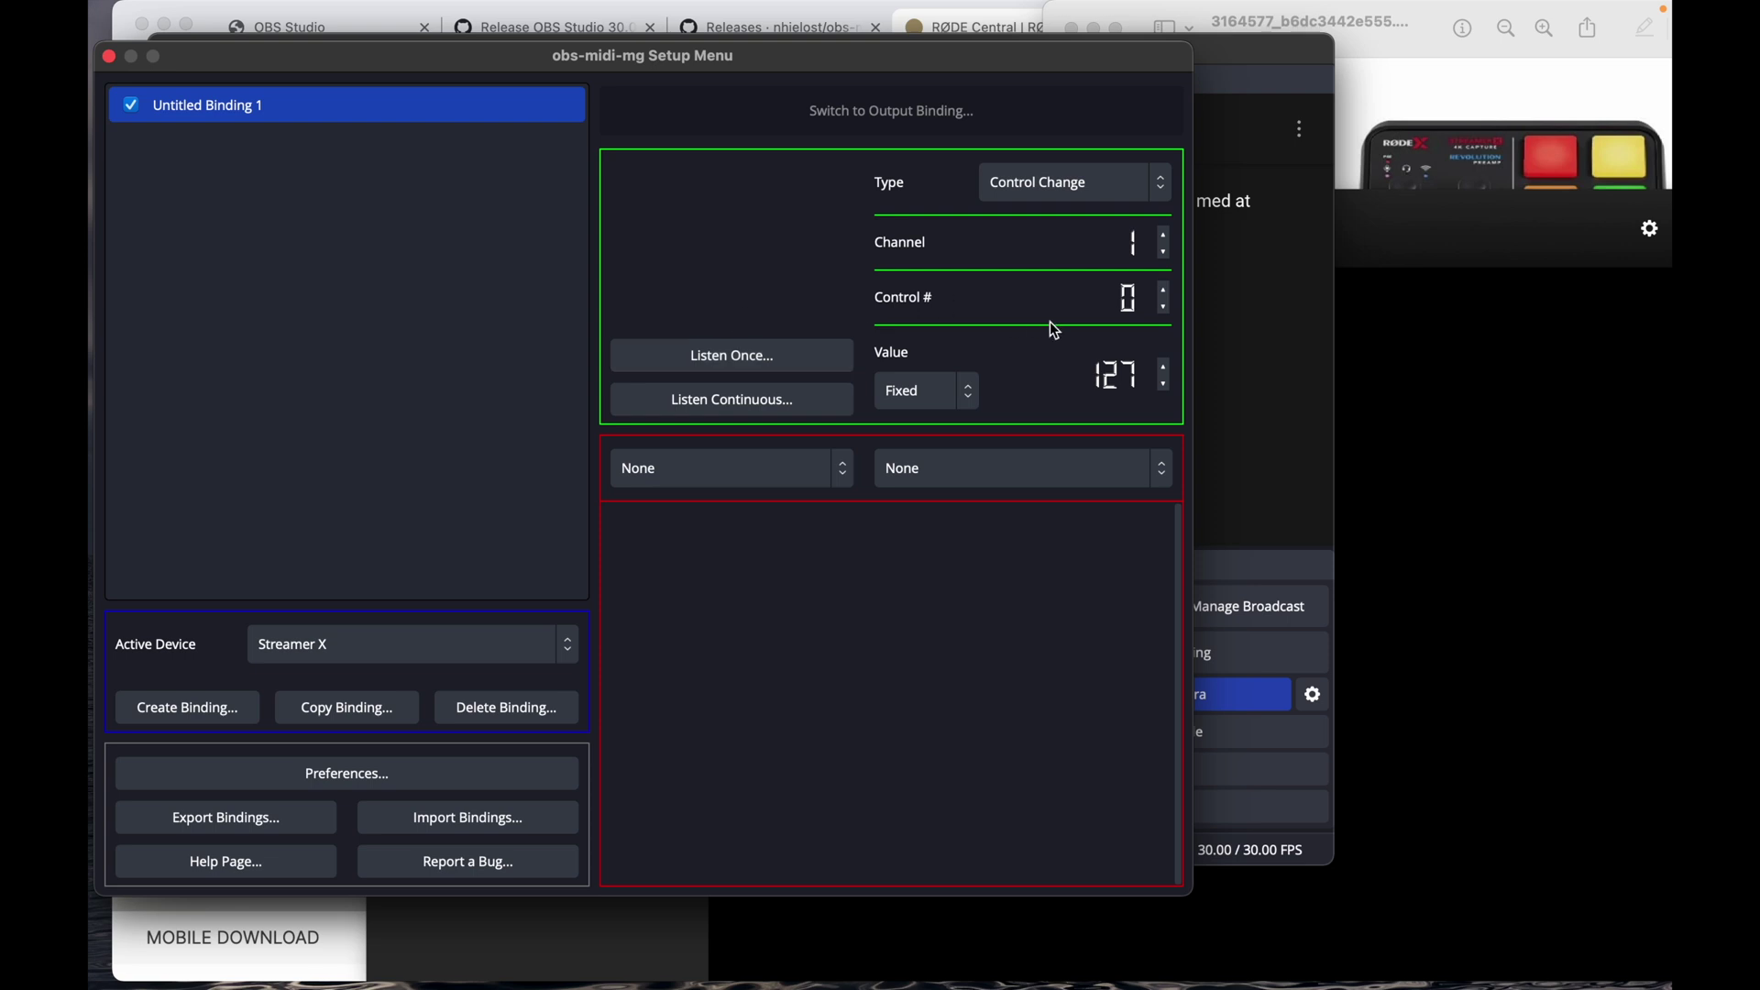
- Switch to RØDE Central and open the Streamer X's SMART pad customization, accepting Transfer Mode
left_click(1455, 472)
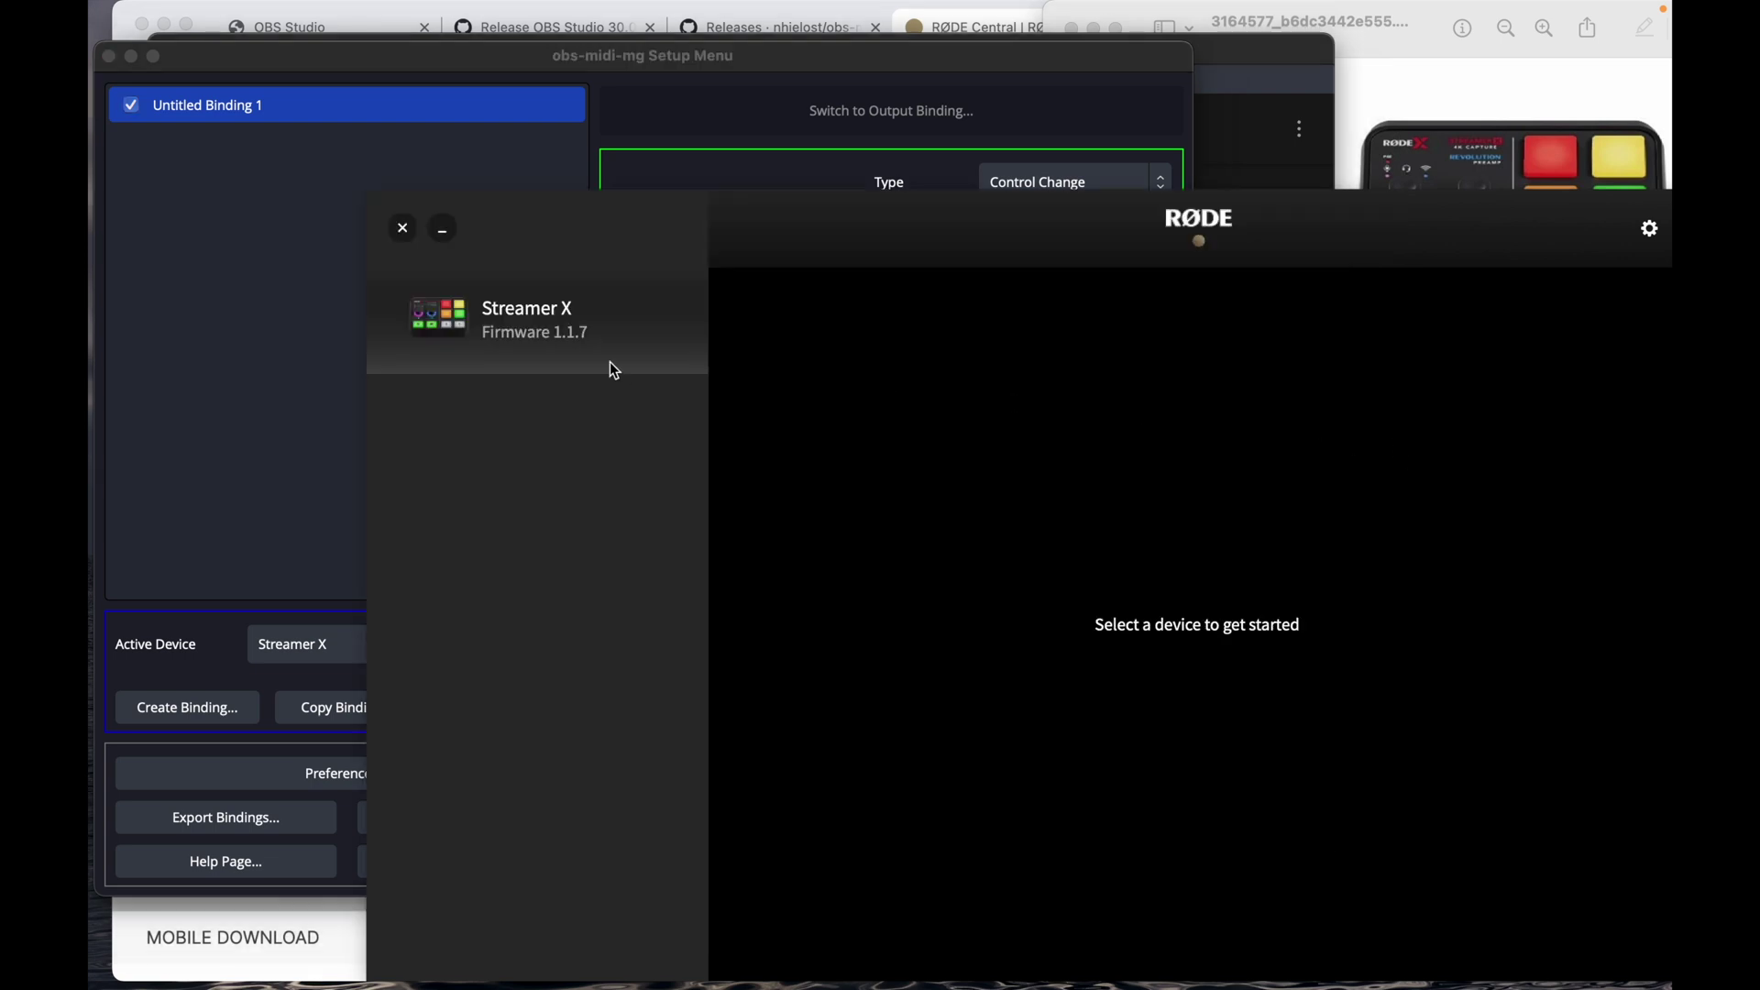
left_click(596, 336)
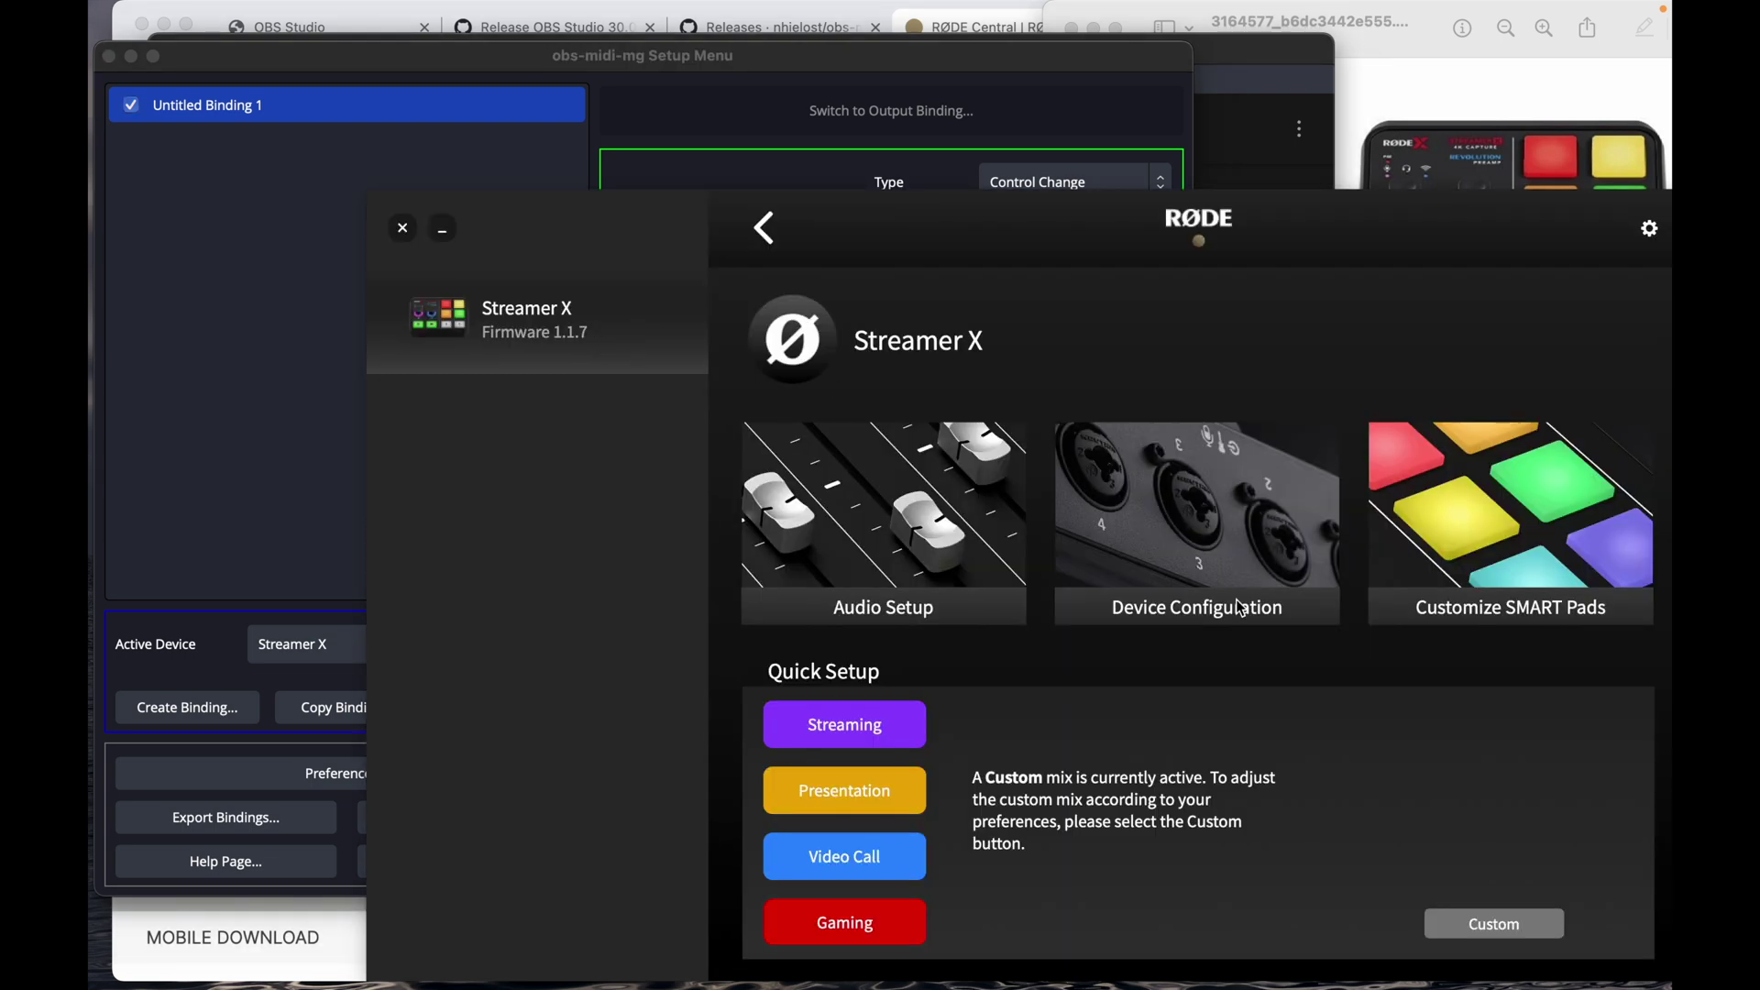
left_click(1555, 547)
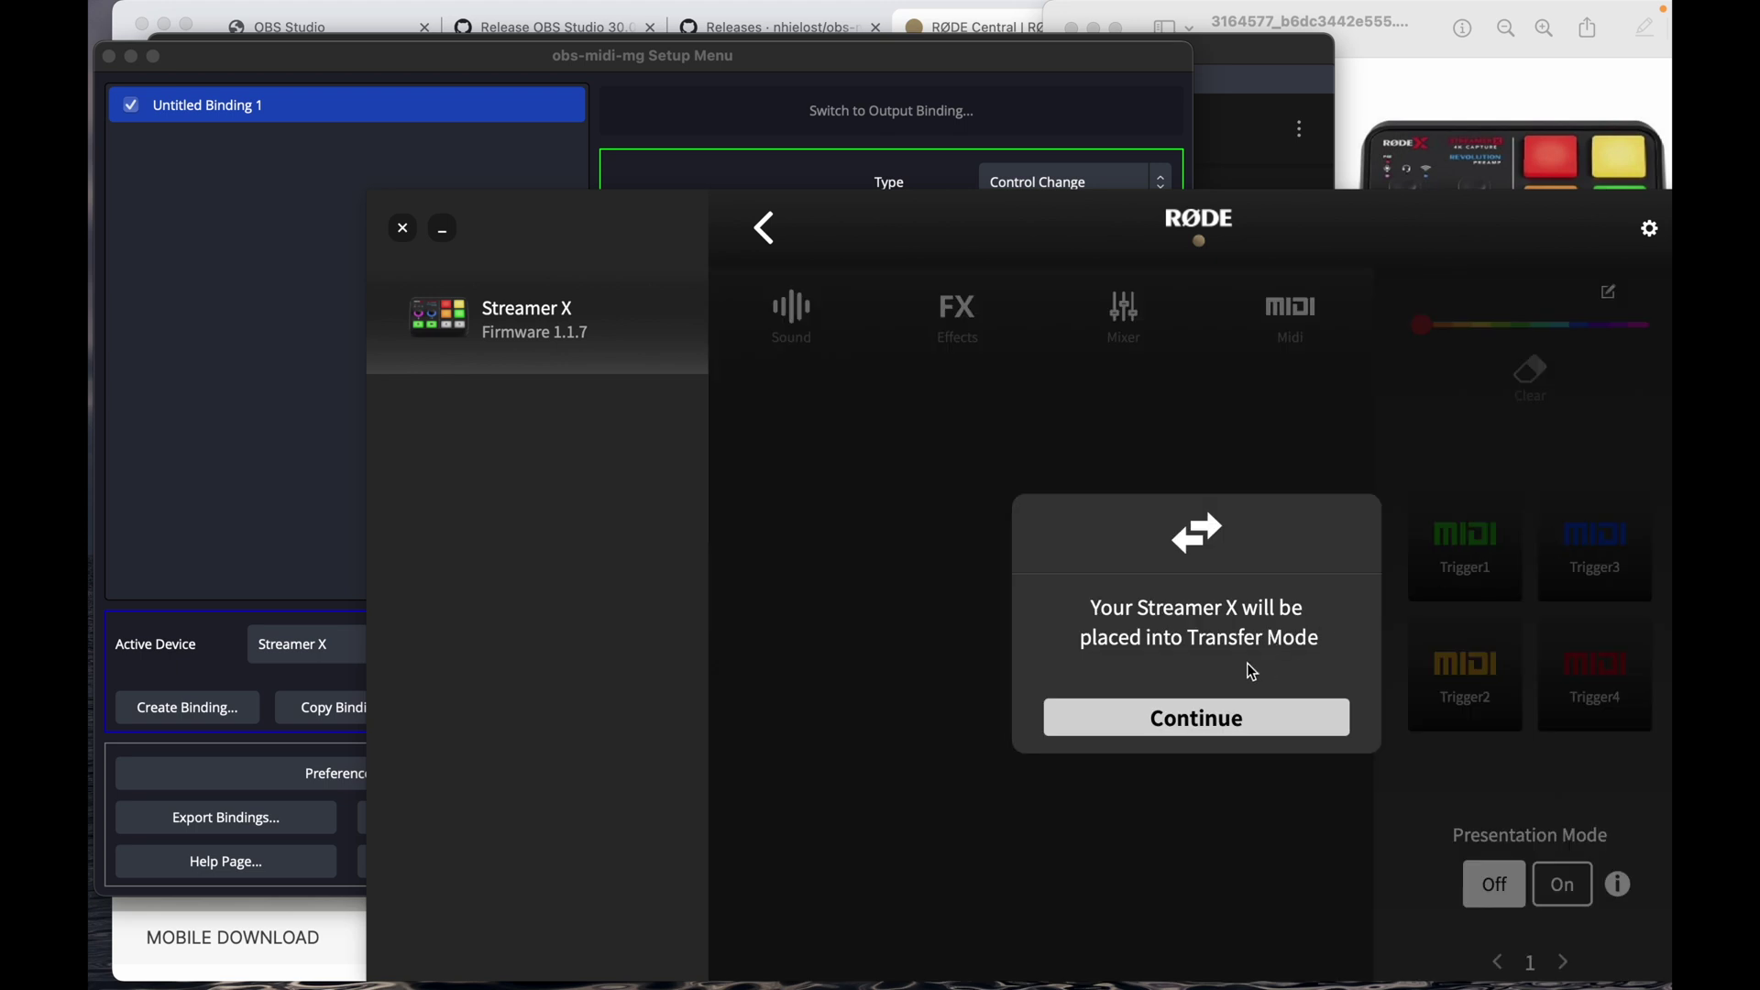
left_click(1224, 723)
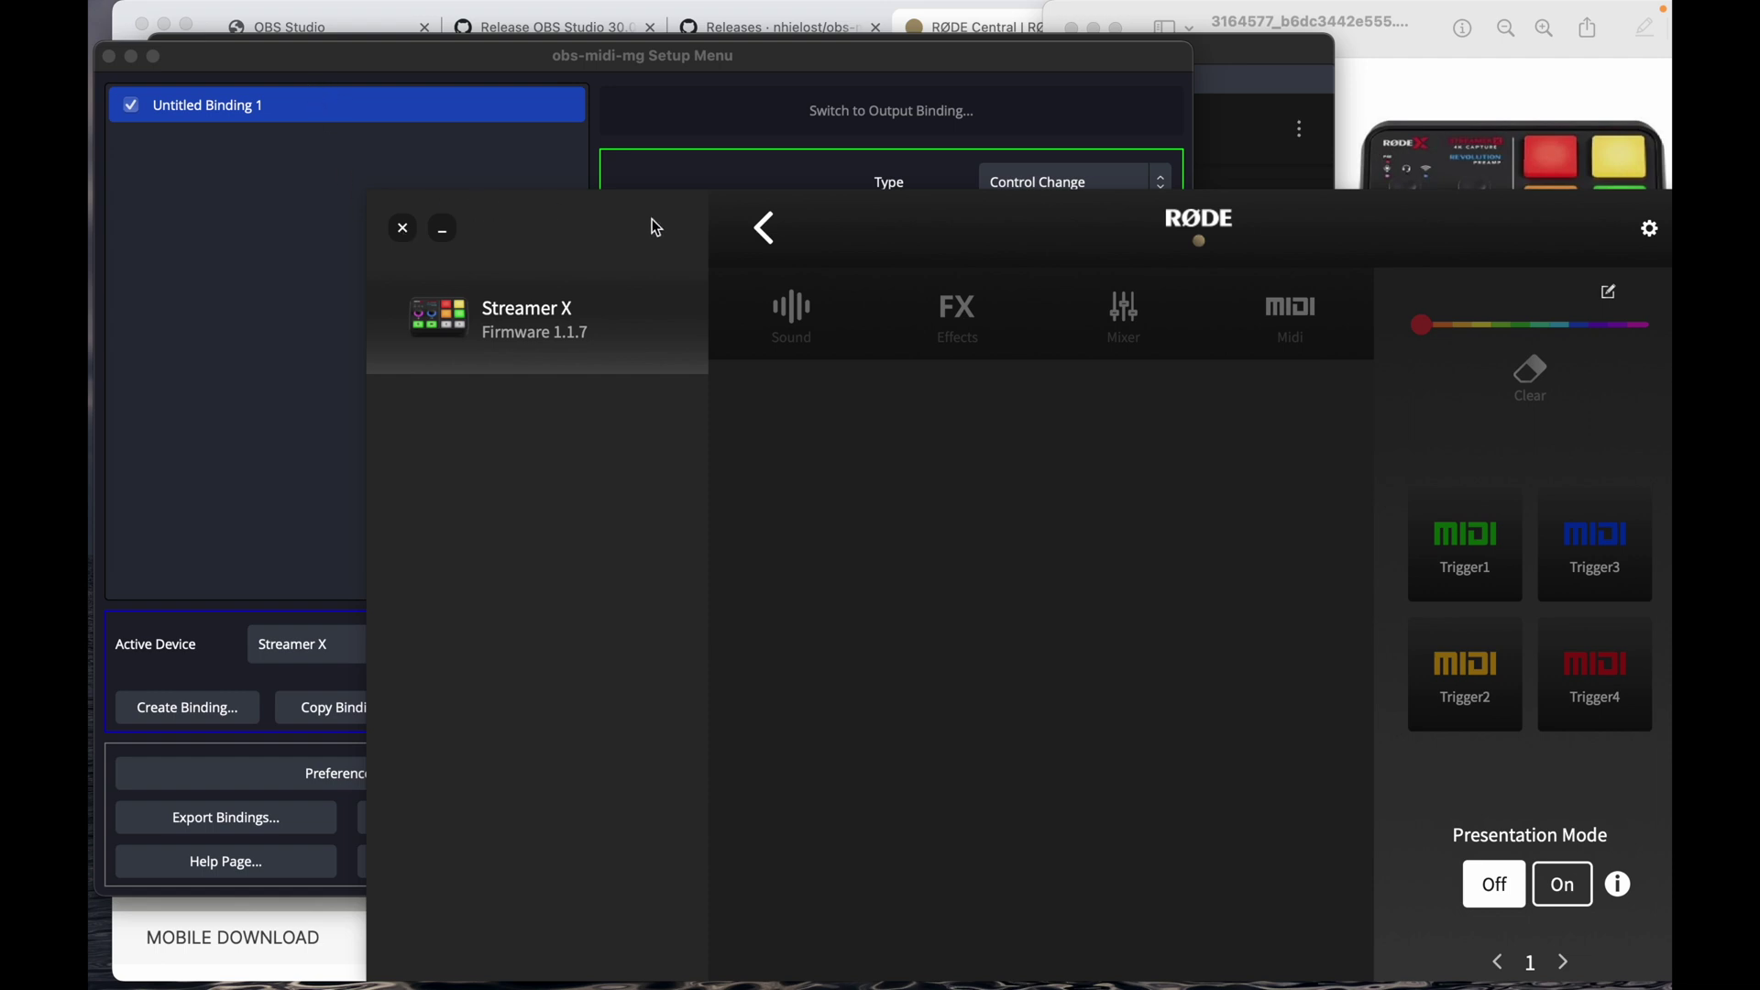
- Return to the obs-midi-mg setup and set Untitled Binding 1's action to Scene Switching with the talking head scene
left_click(438, 162)
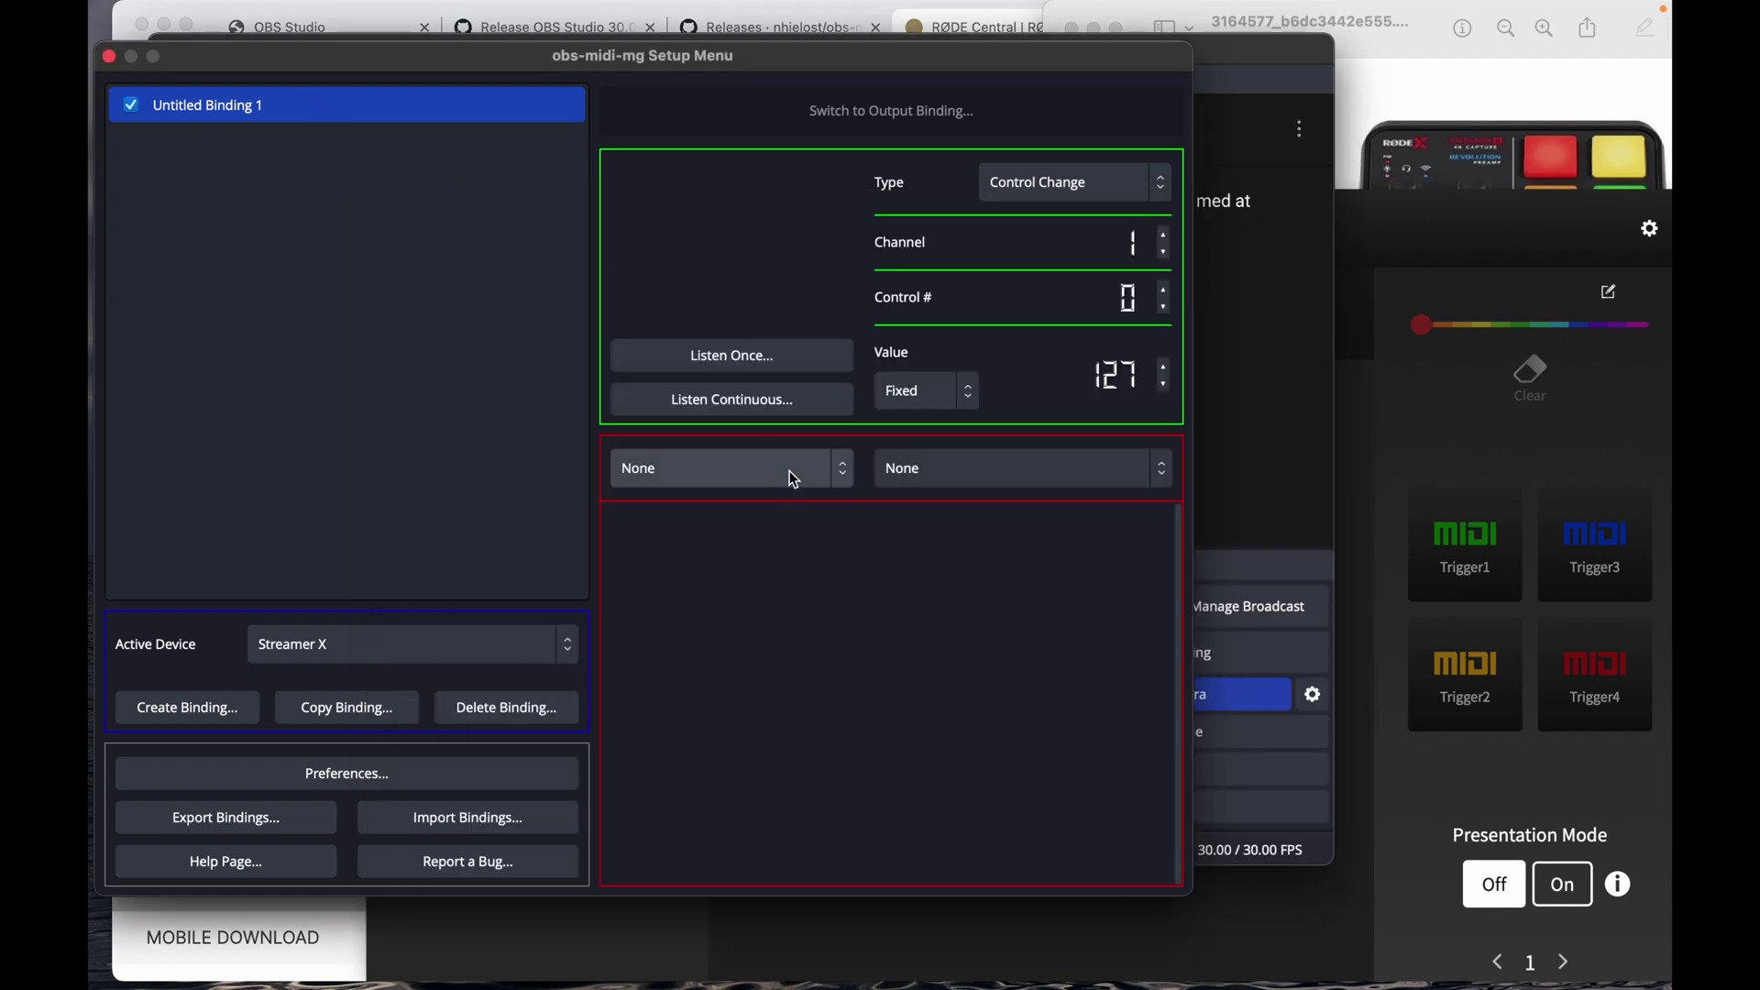
left_click(851, 488)
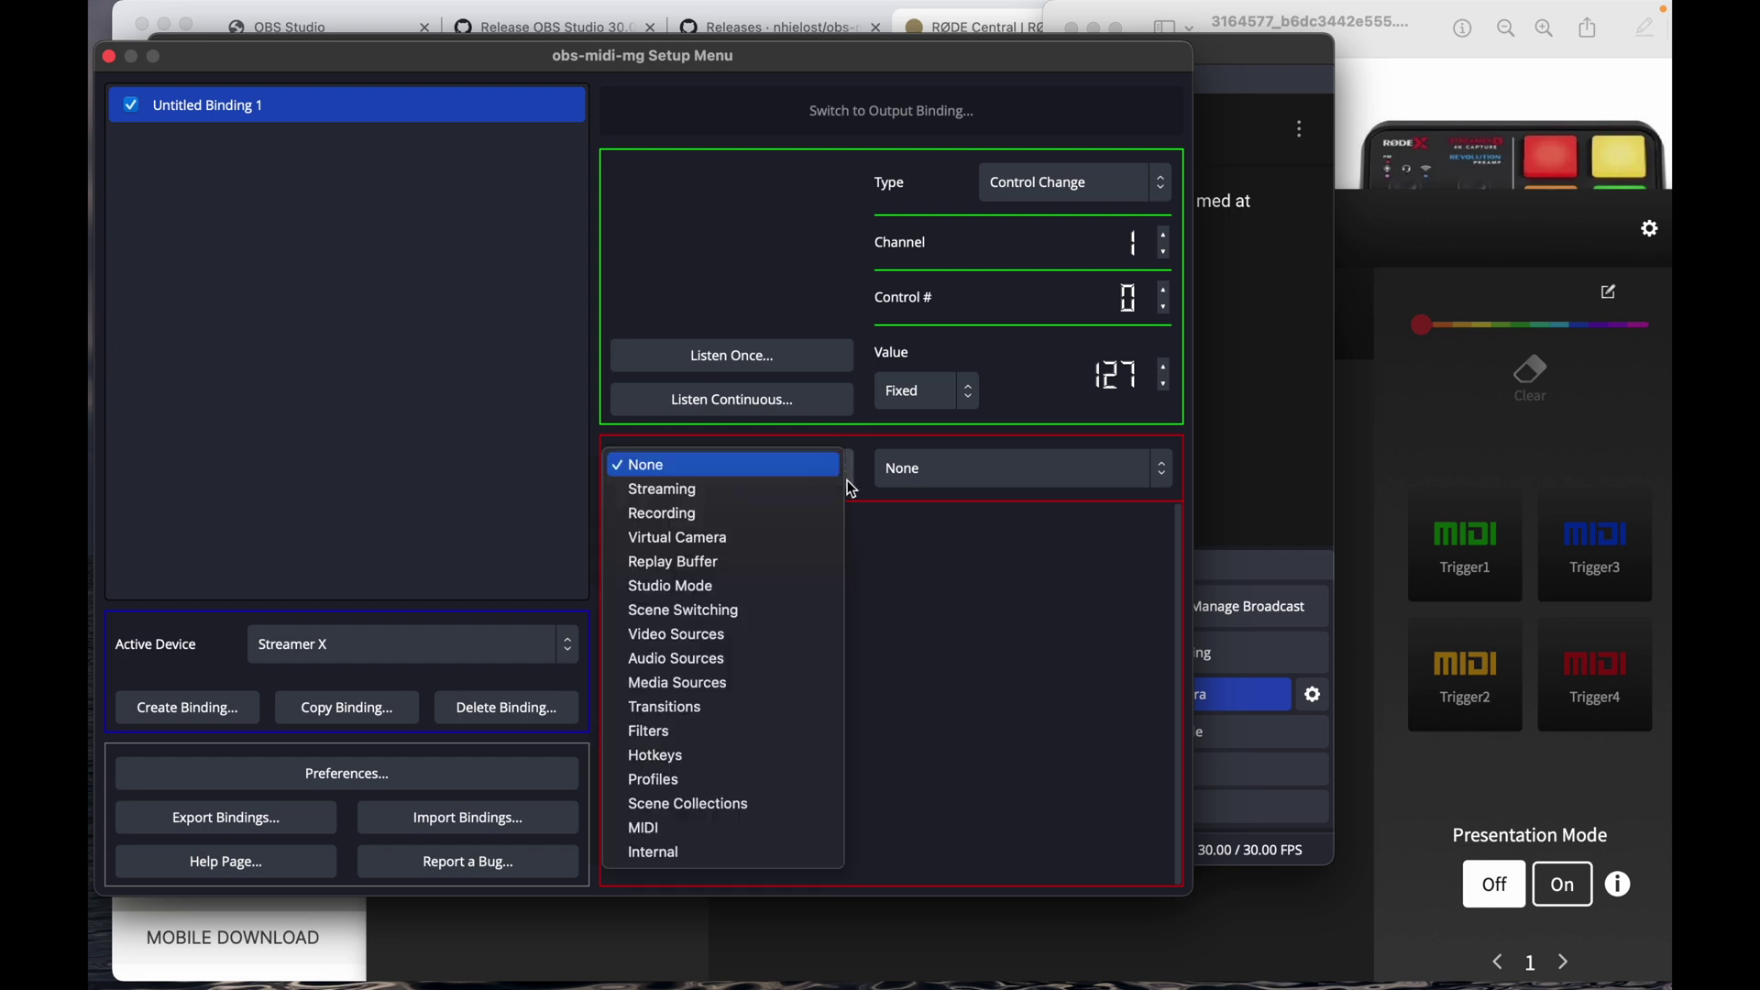
left_click(769, 611)
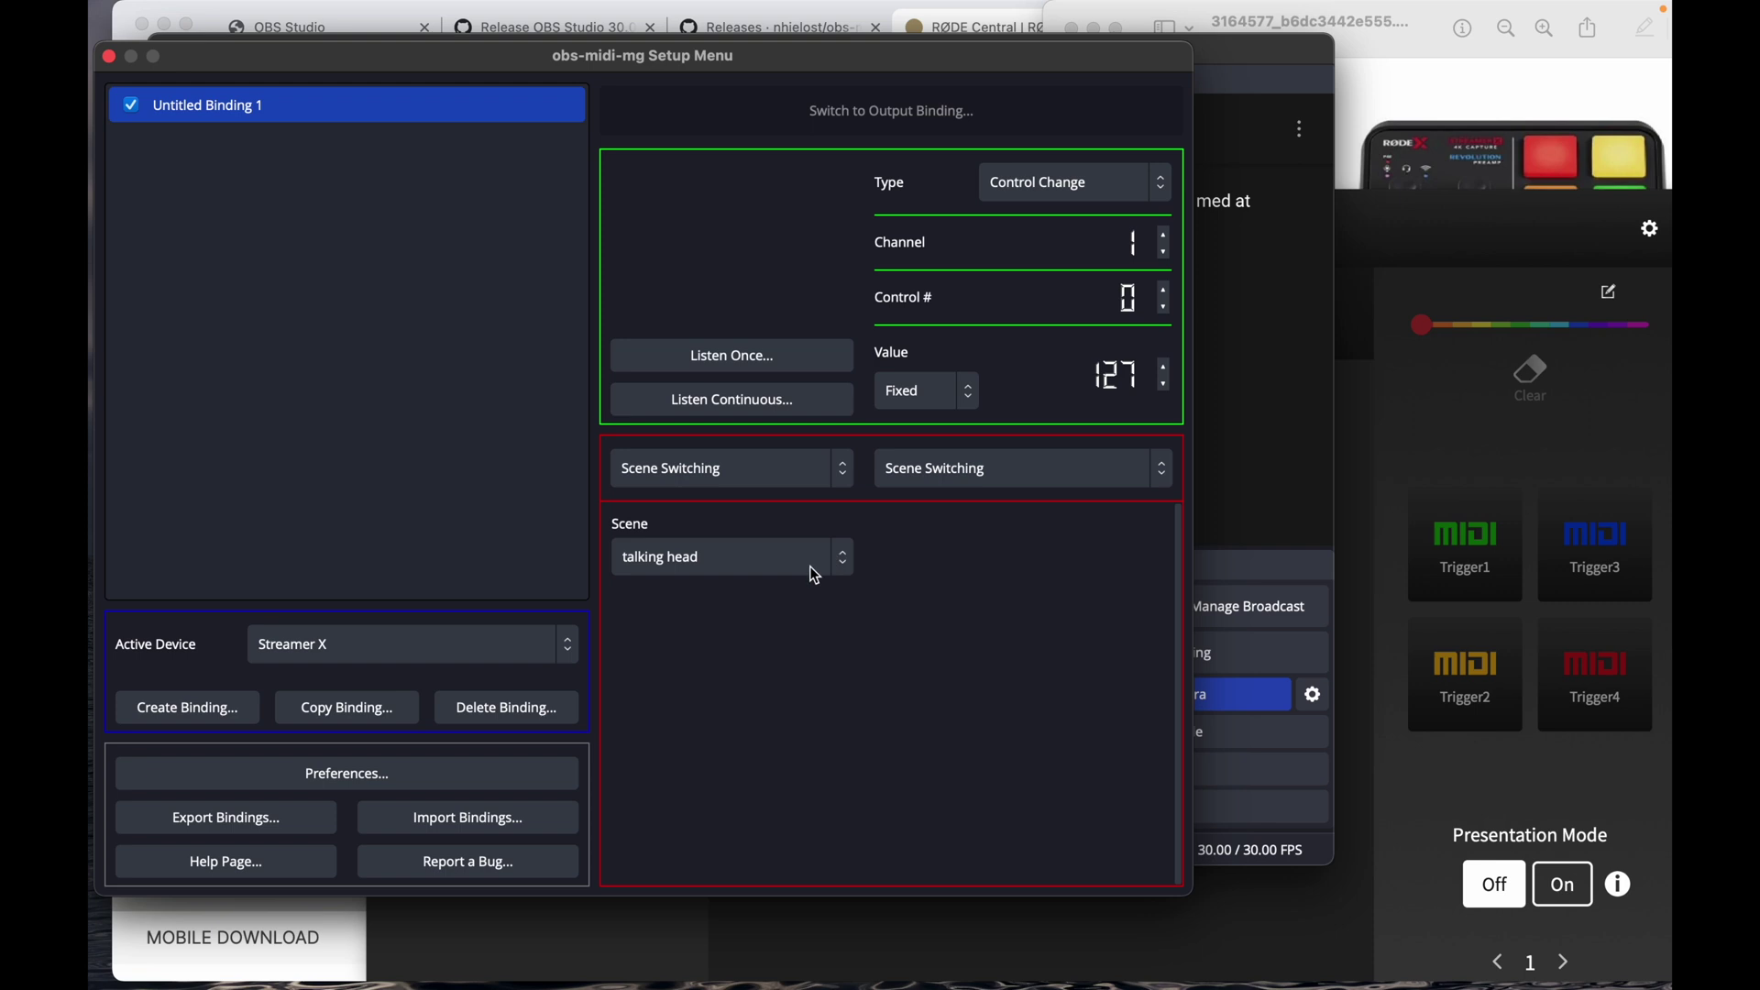
- Create a second binding and have it listen once for the pad's Control Change message on channel 1, control 2, fixed value 127
left_click(189, 708)
left_click(284, 152)
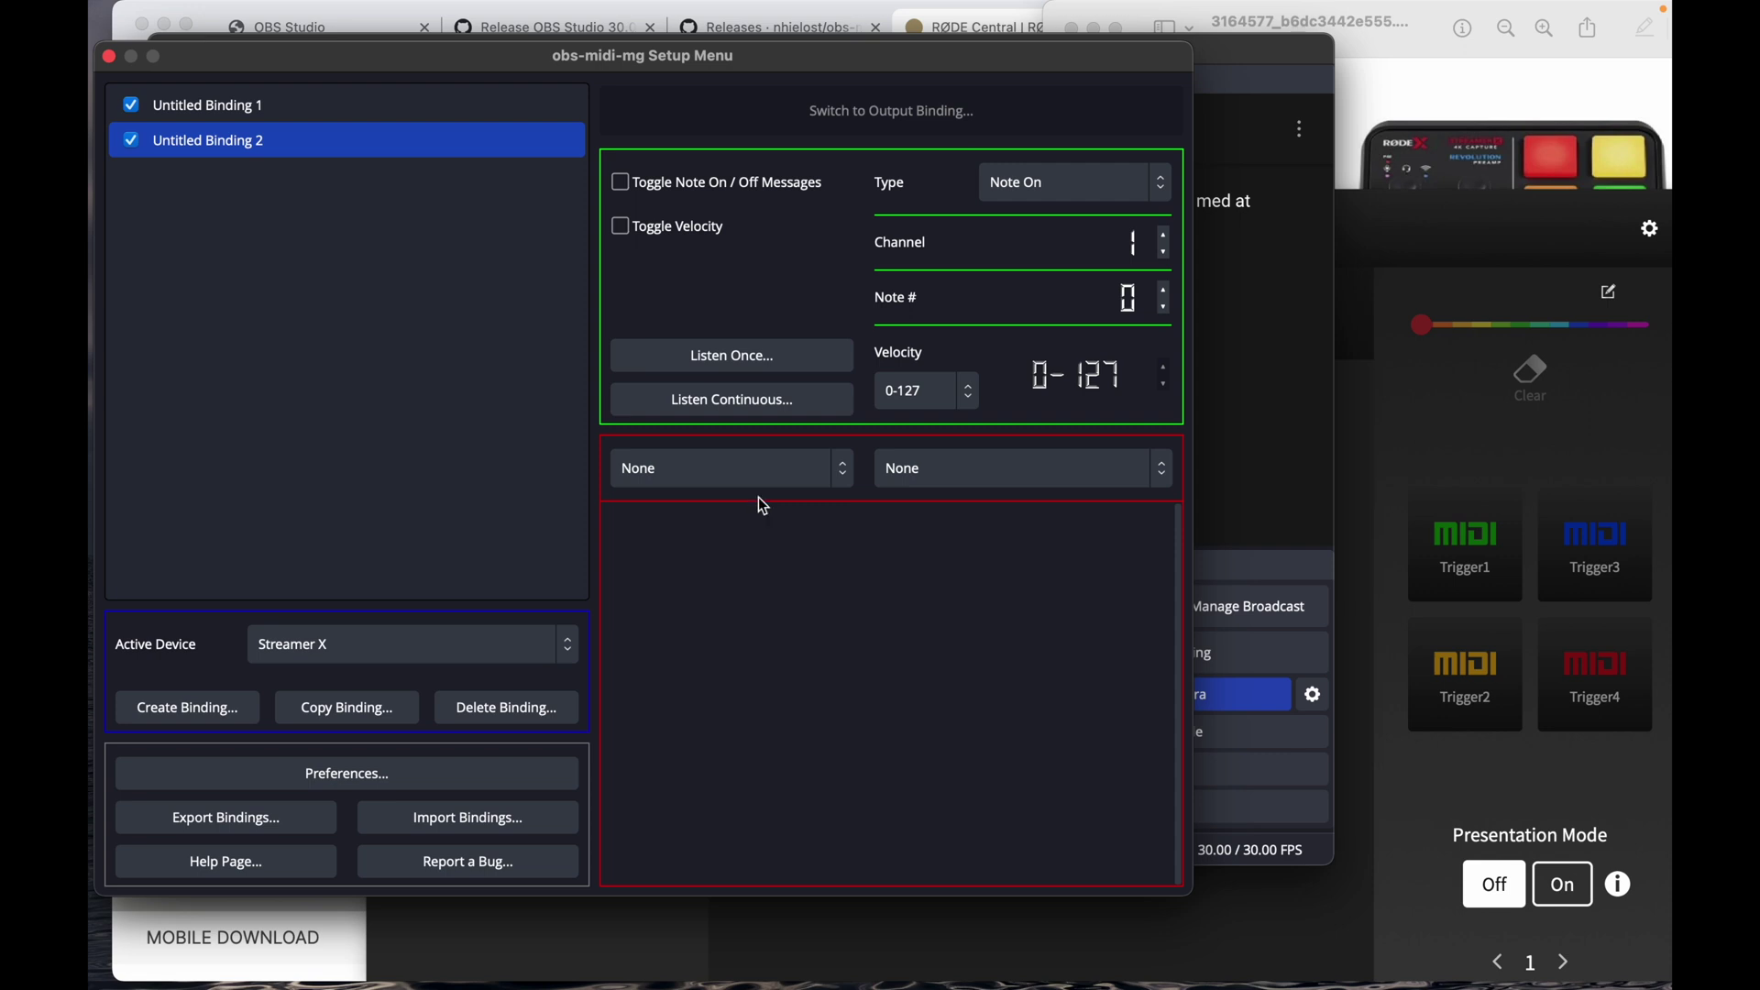
left_click(778, 368)
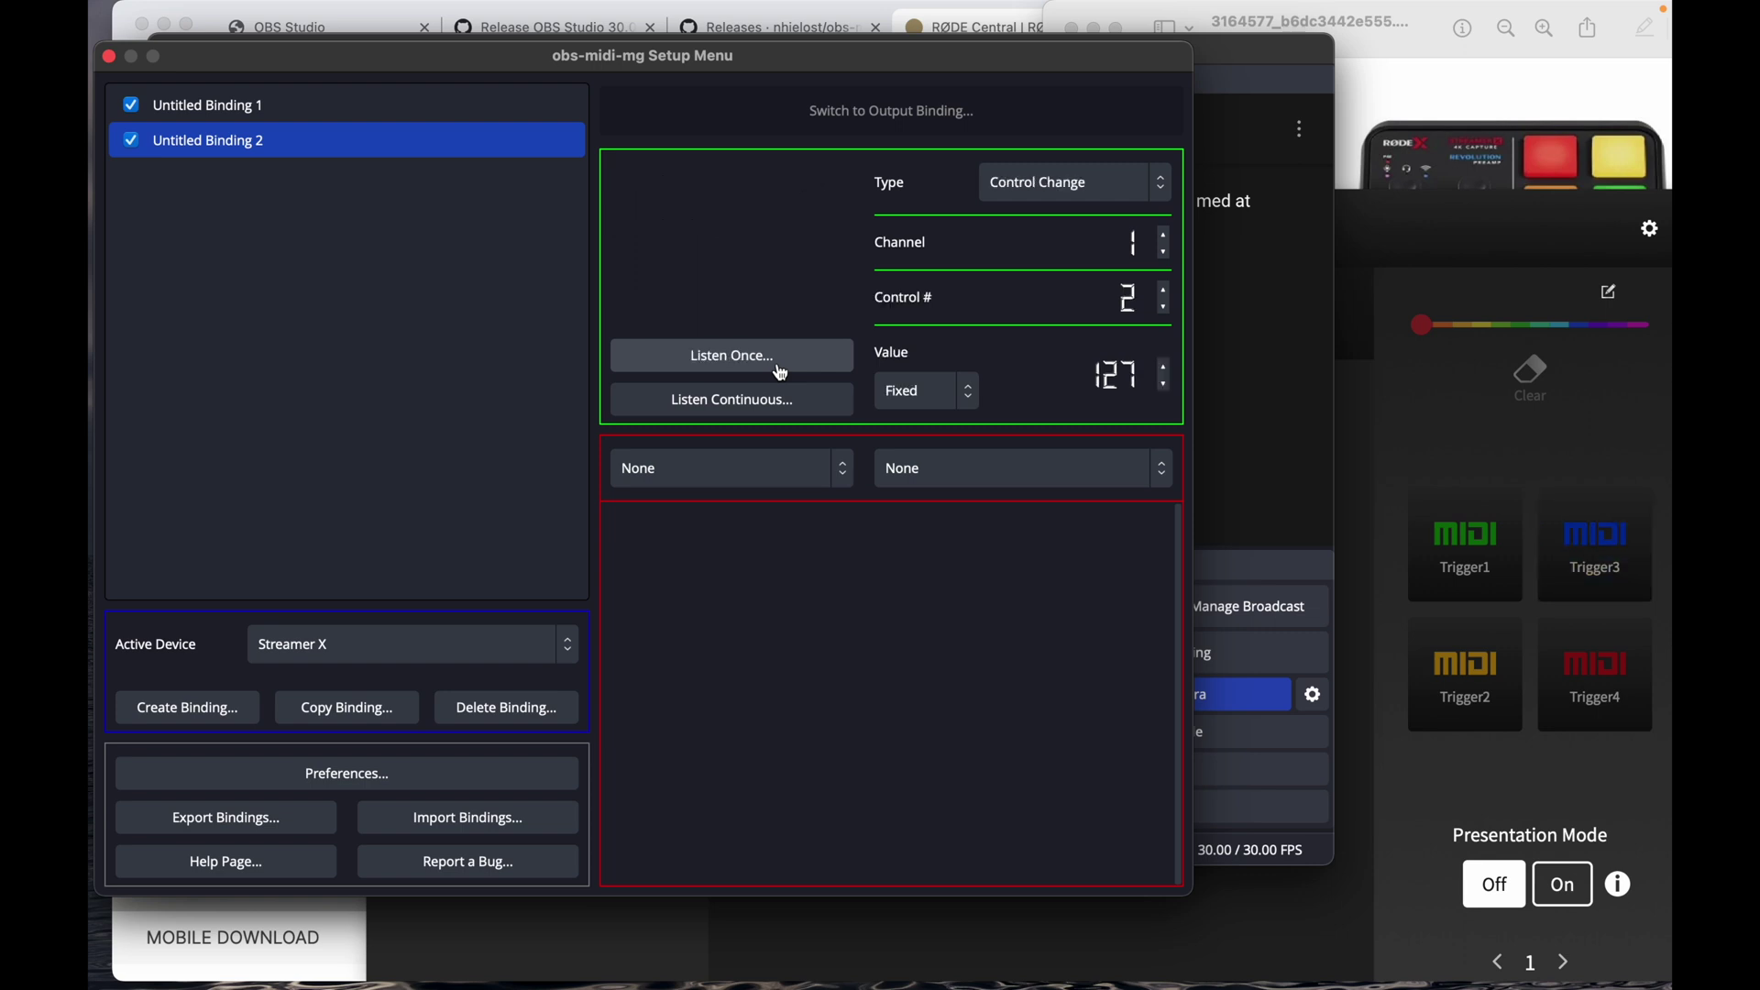
- Set Untitled Binding 2's action to Scene Switching with the top/down scene and close the obs-midi-mg setup
left_click(843, 468)
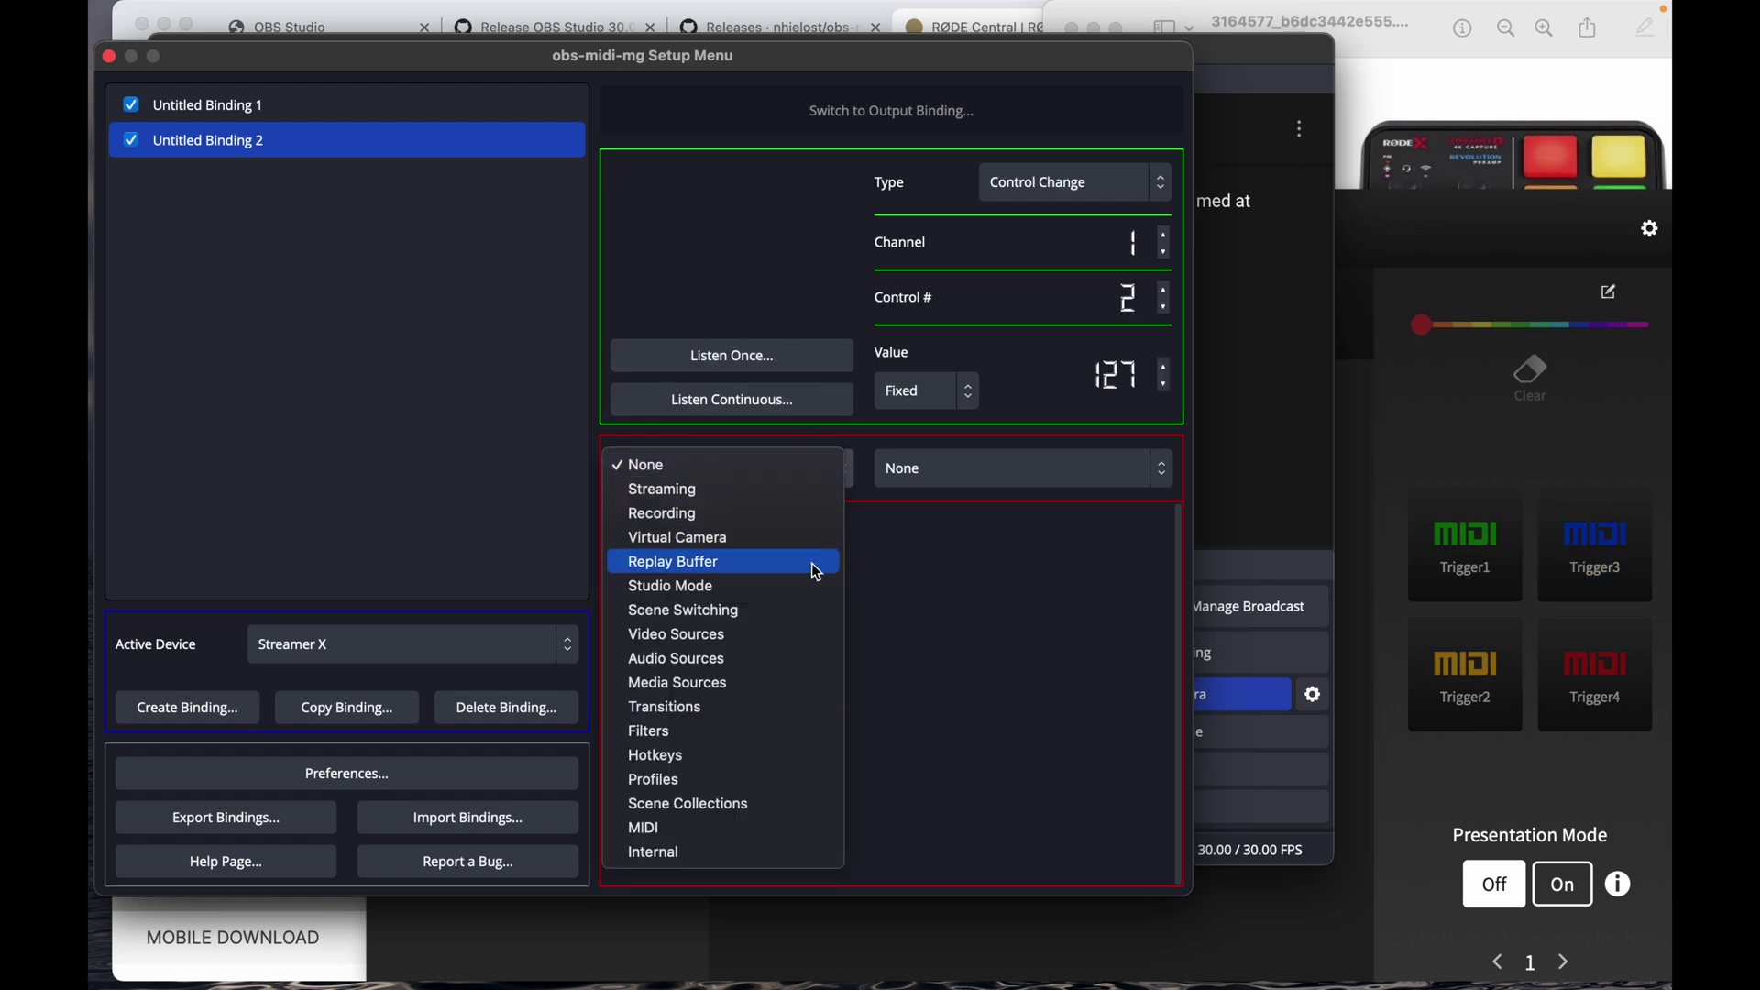
left_click(813, 609)
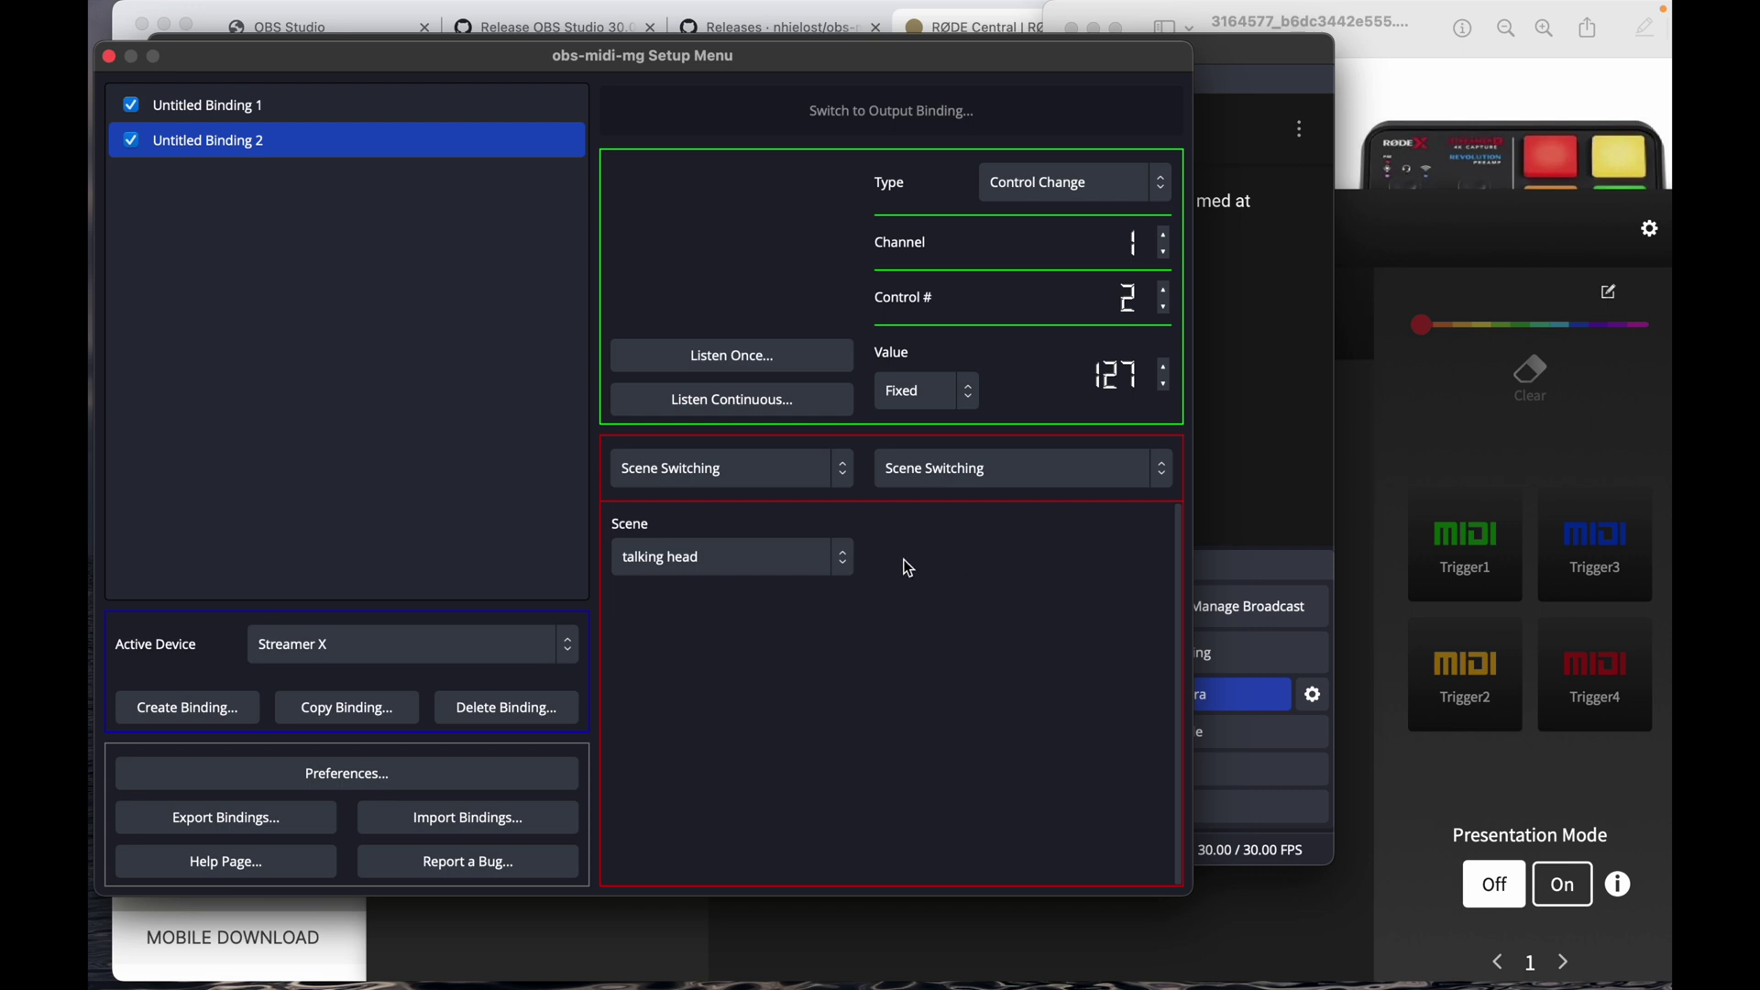
left_click(851, 557)
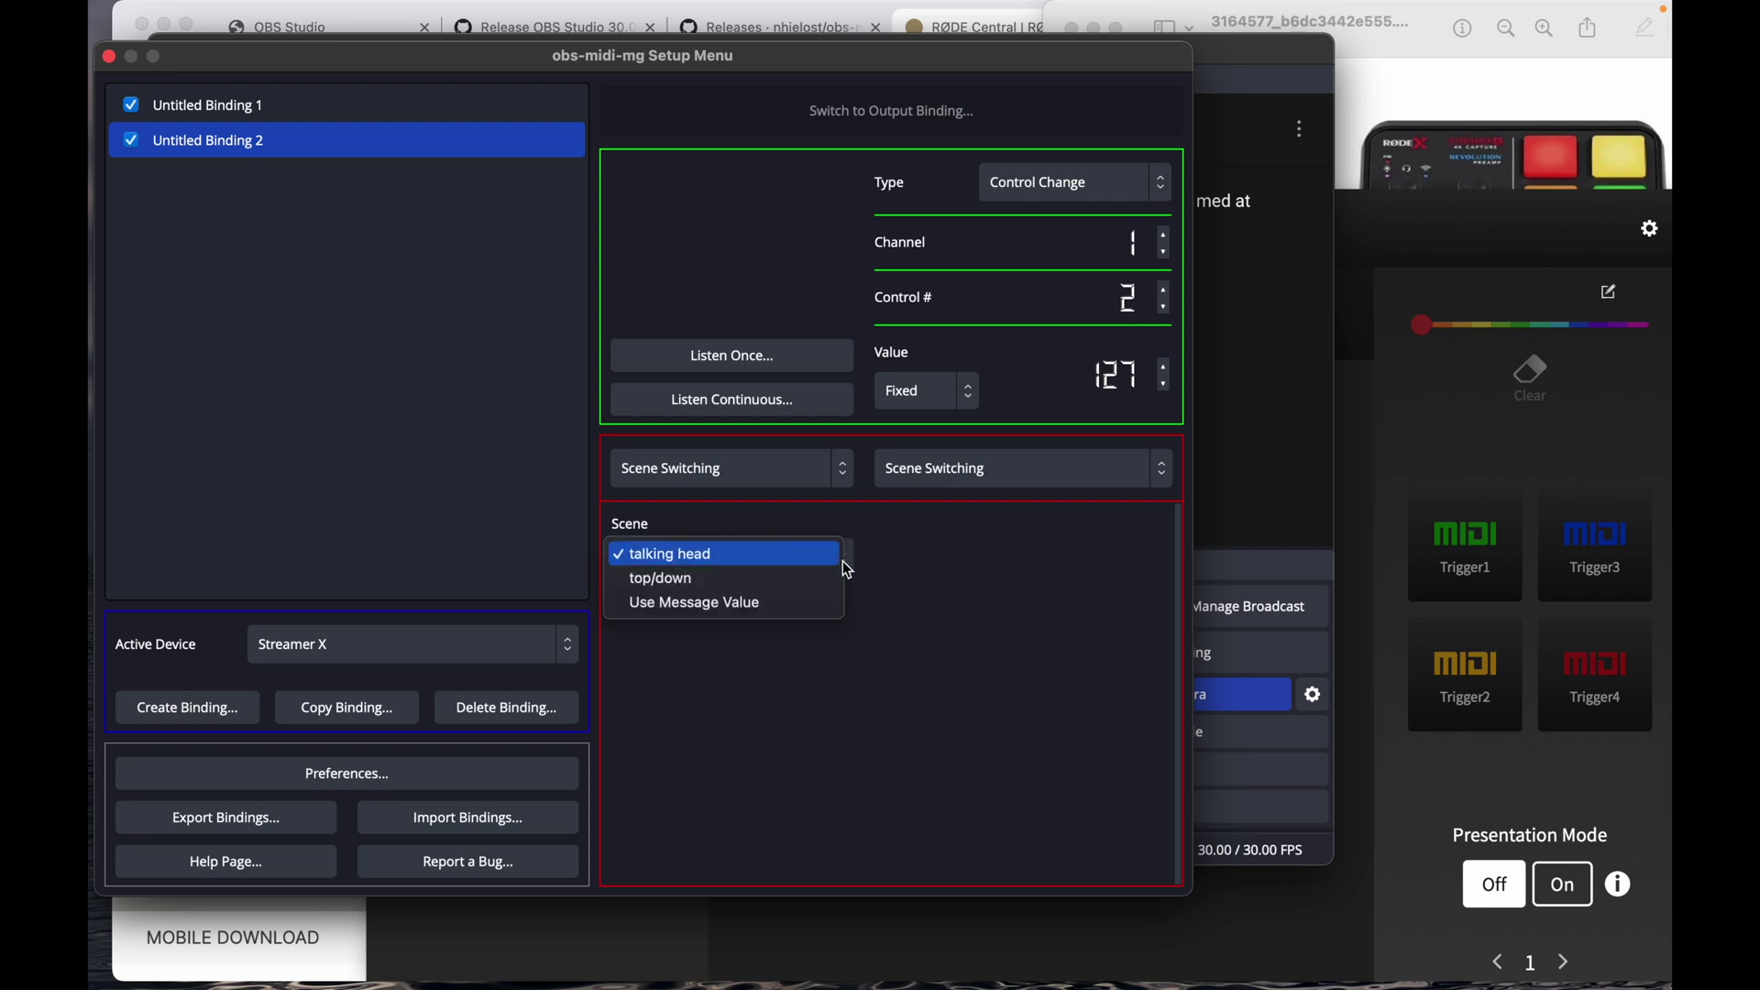
left_click(790, 587)
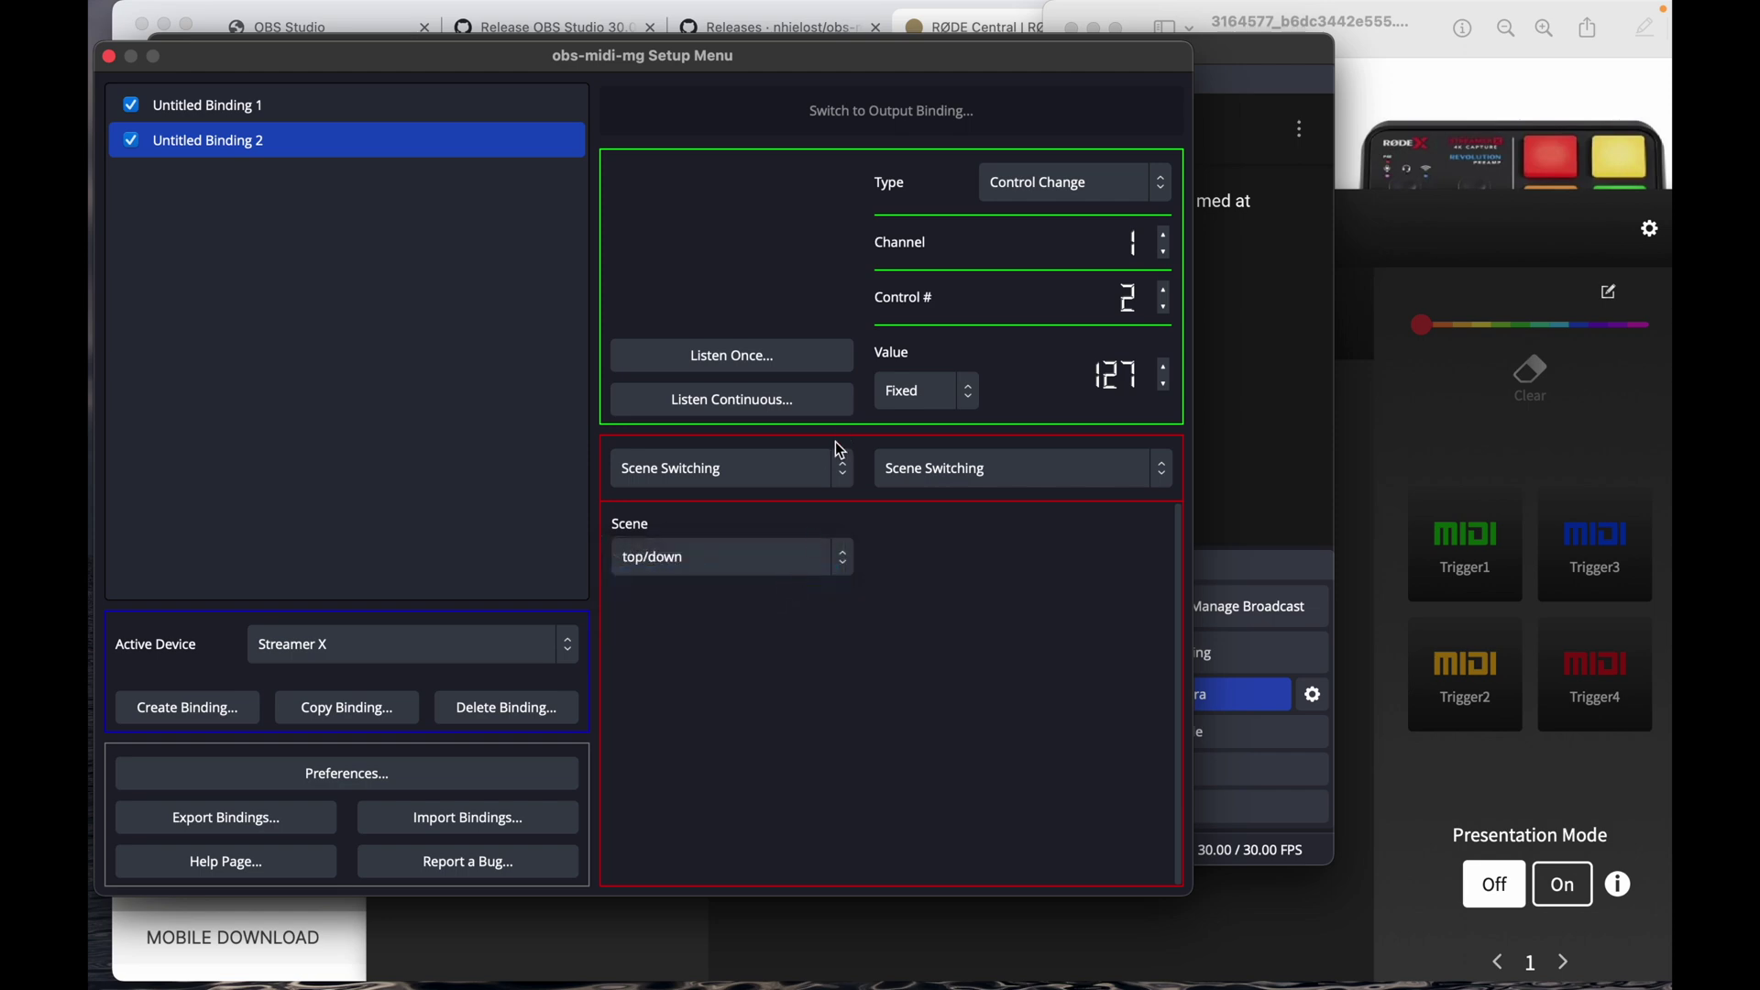
left_click(109, 57)
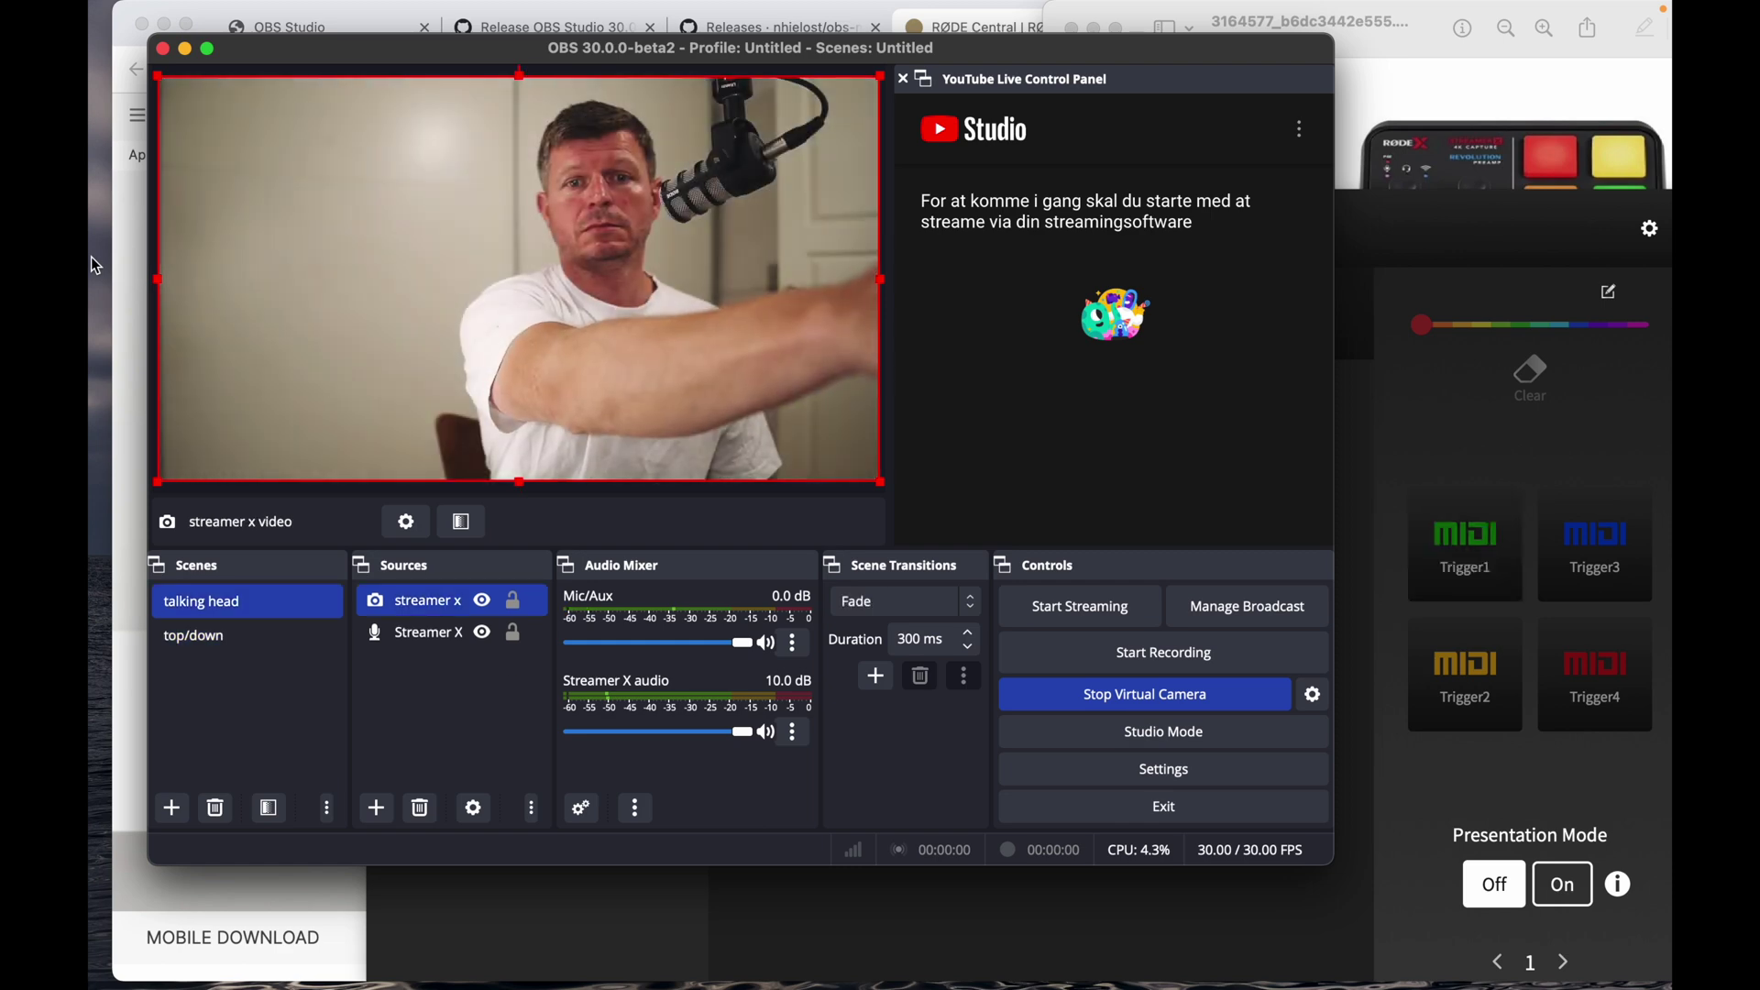
- Add a new scene named "mac screen" in OBS
left_click(173, 809)
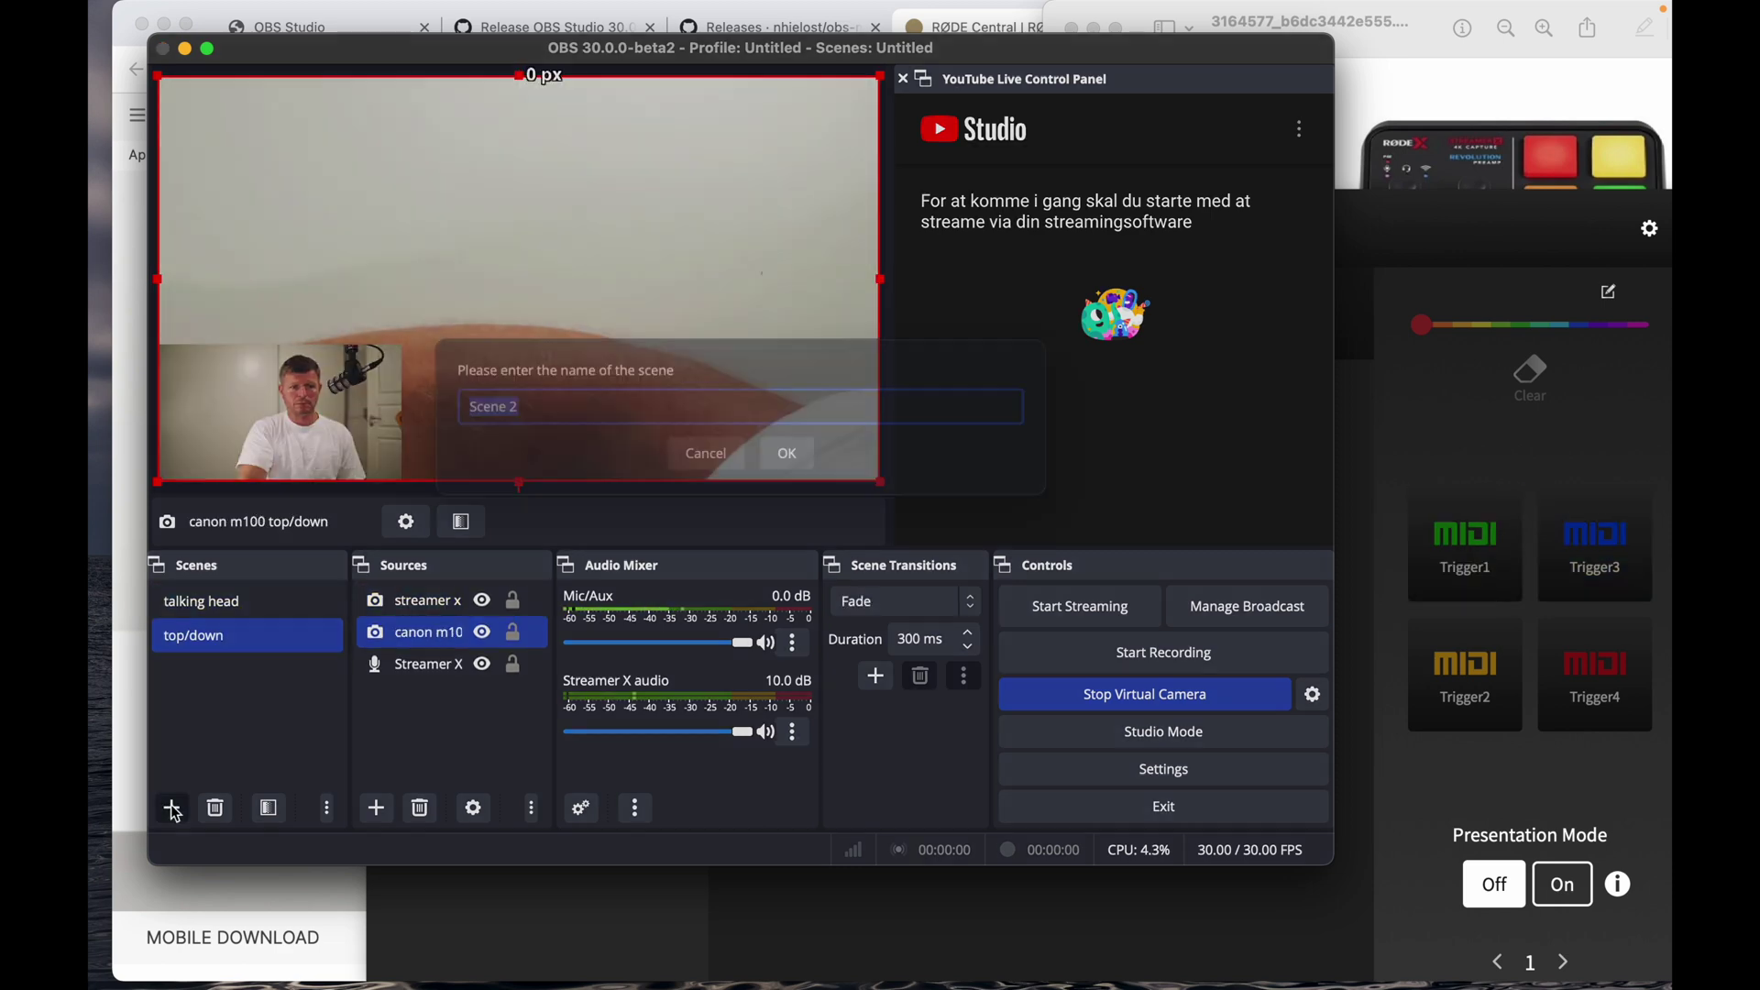
type("scre")
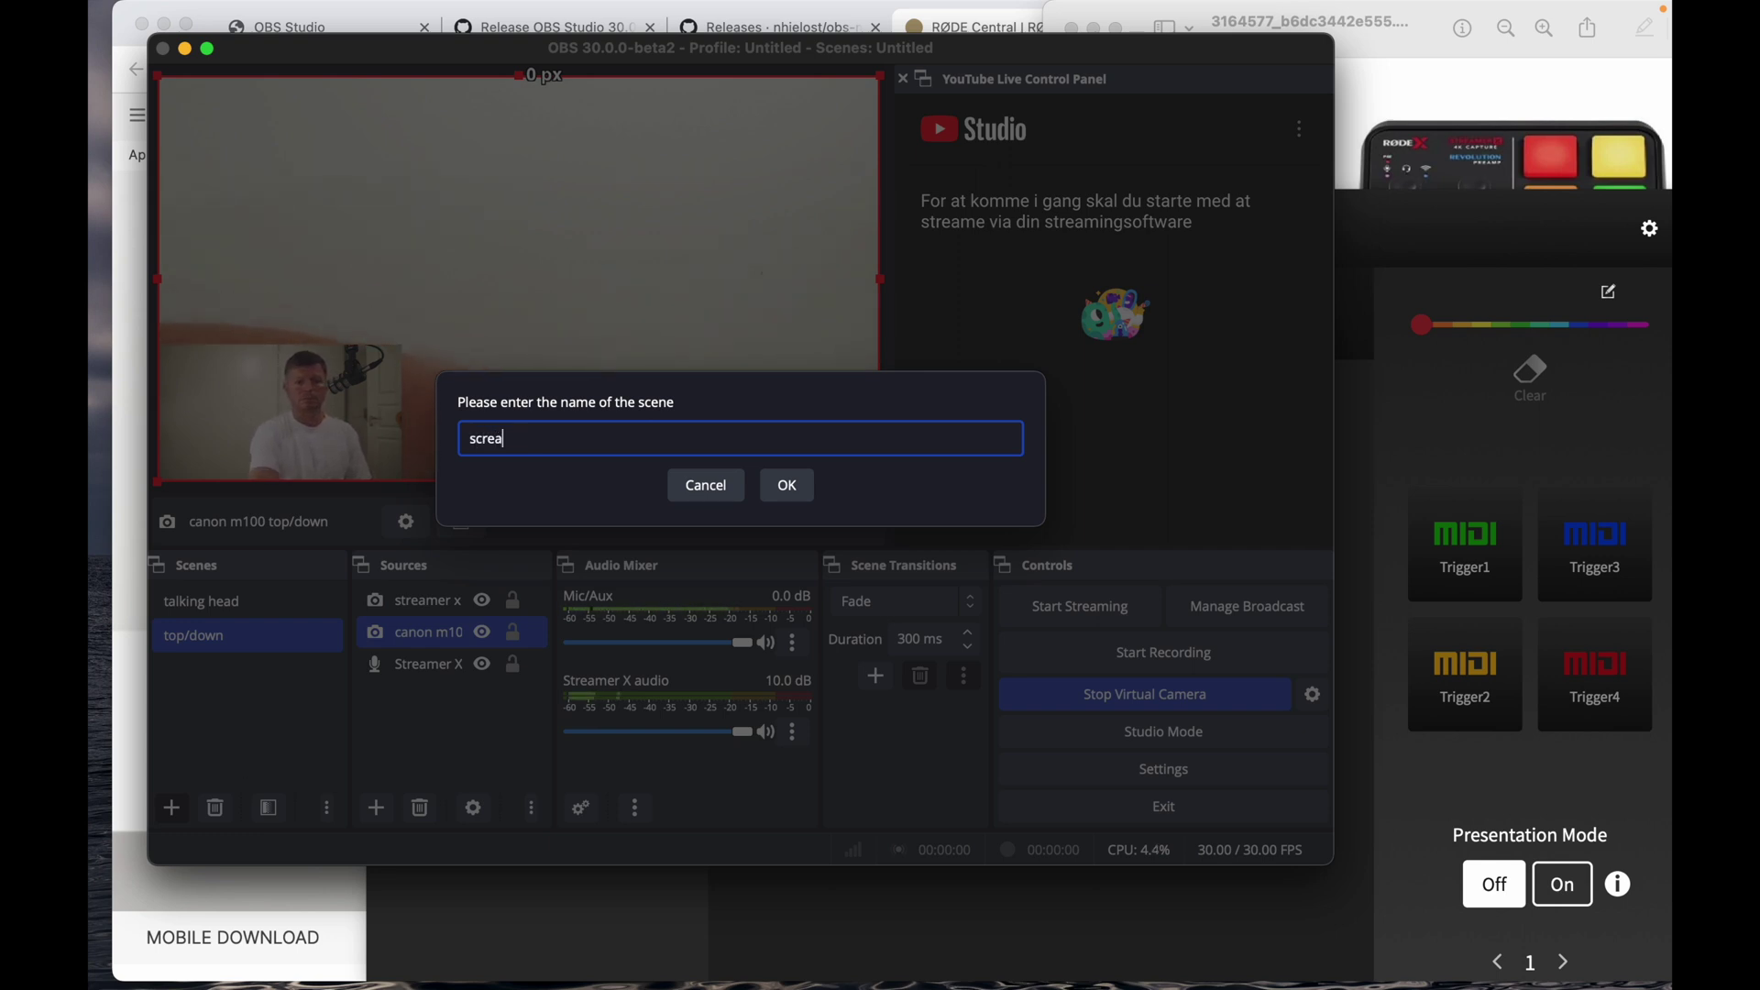
type("en")
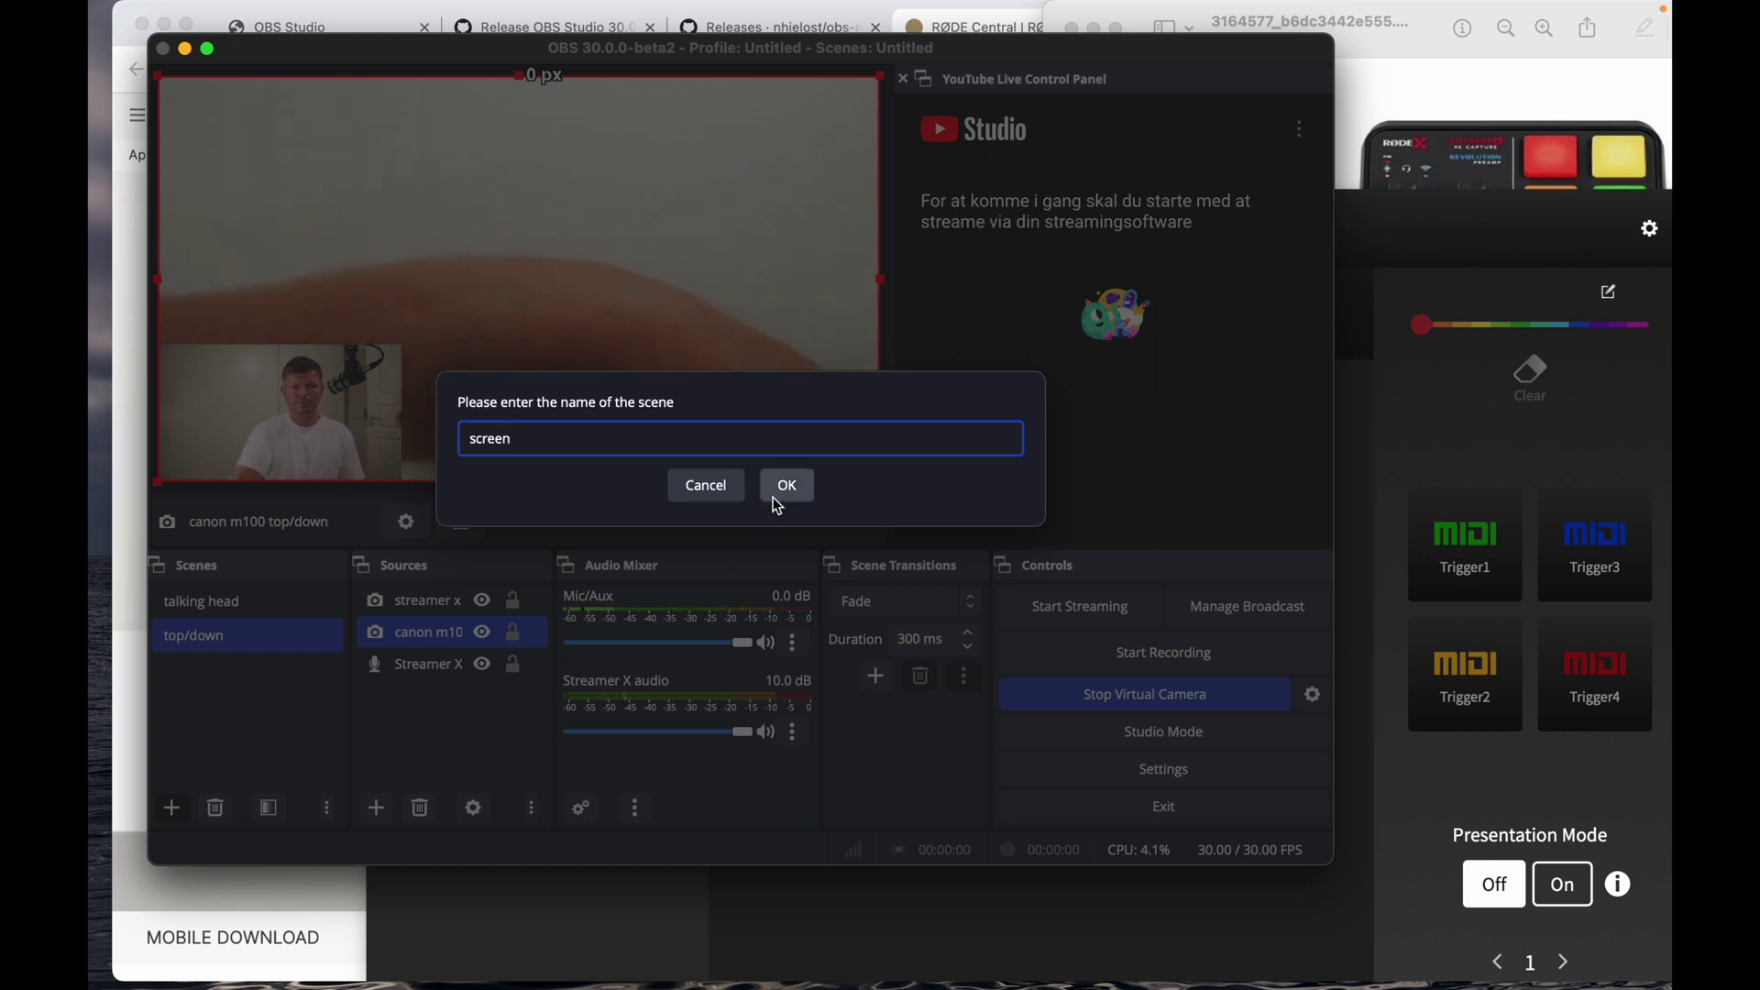
left_click(468, 438)
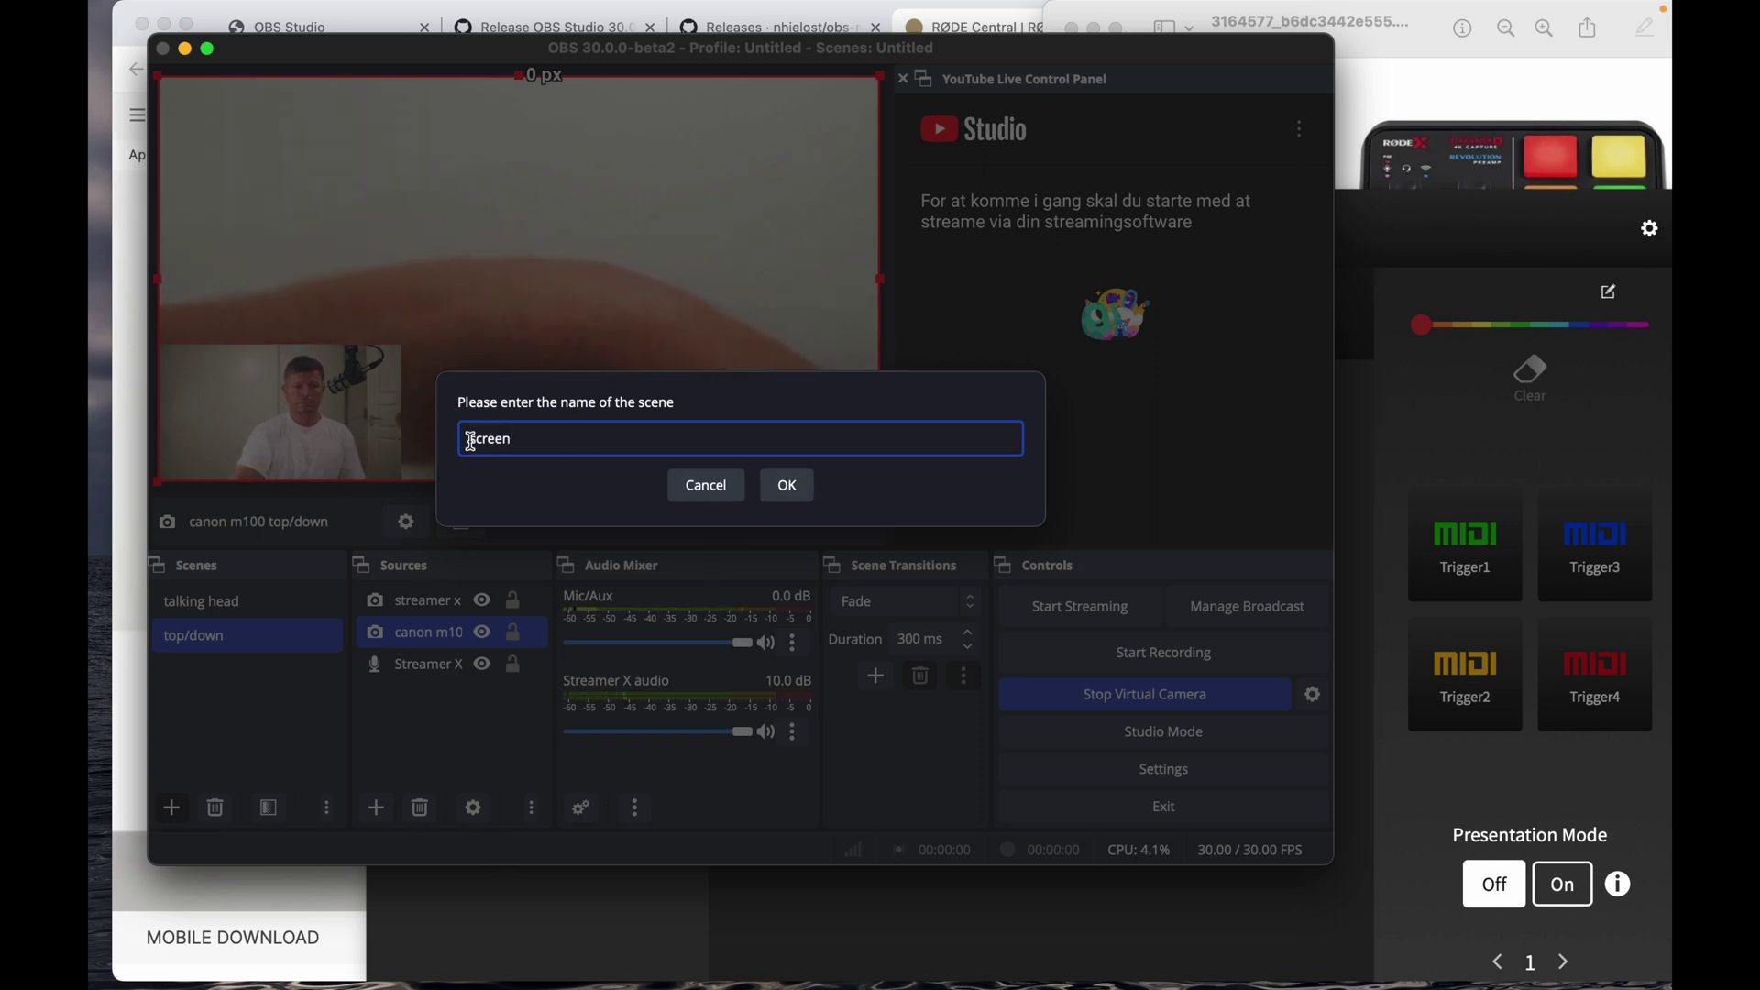
type("mac")
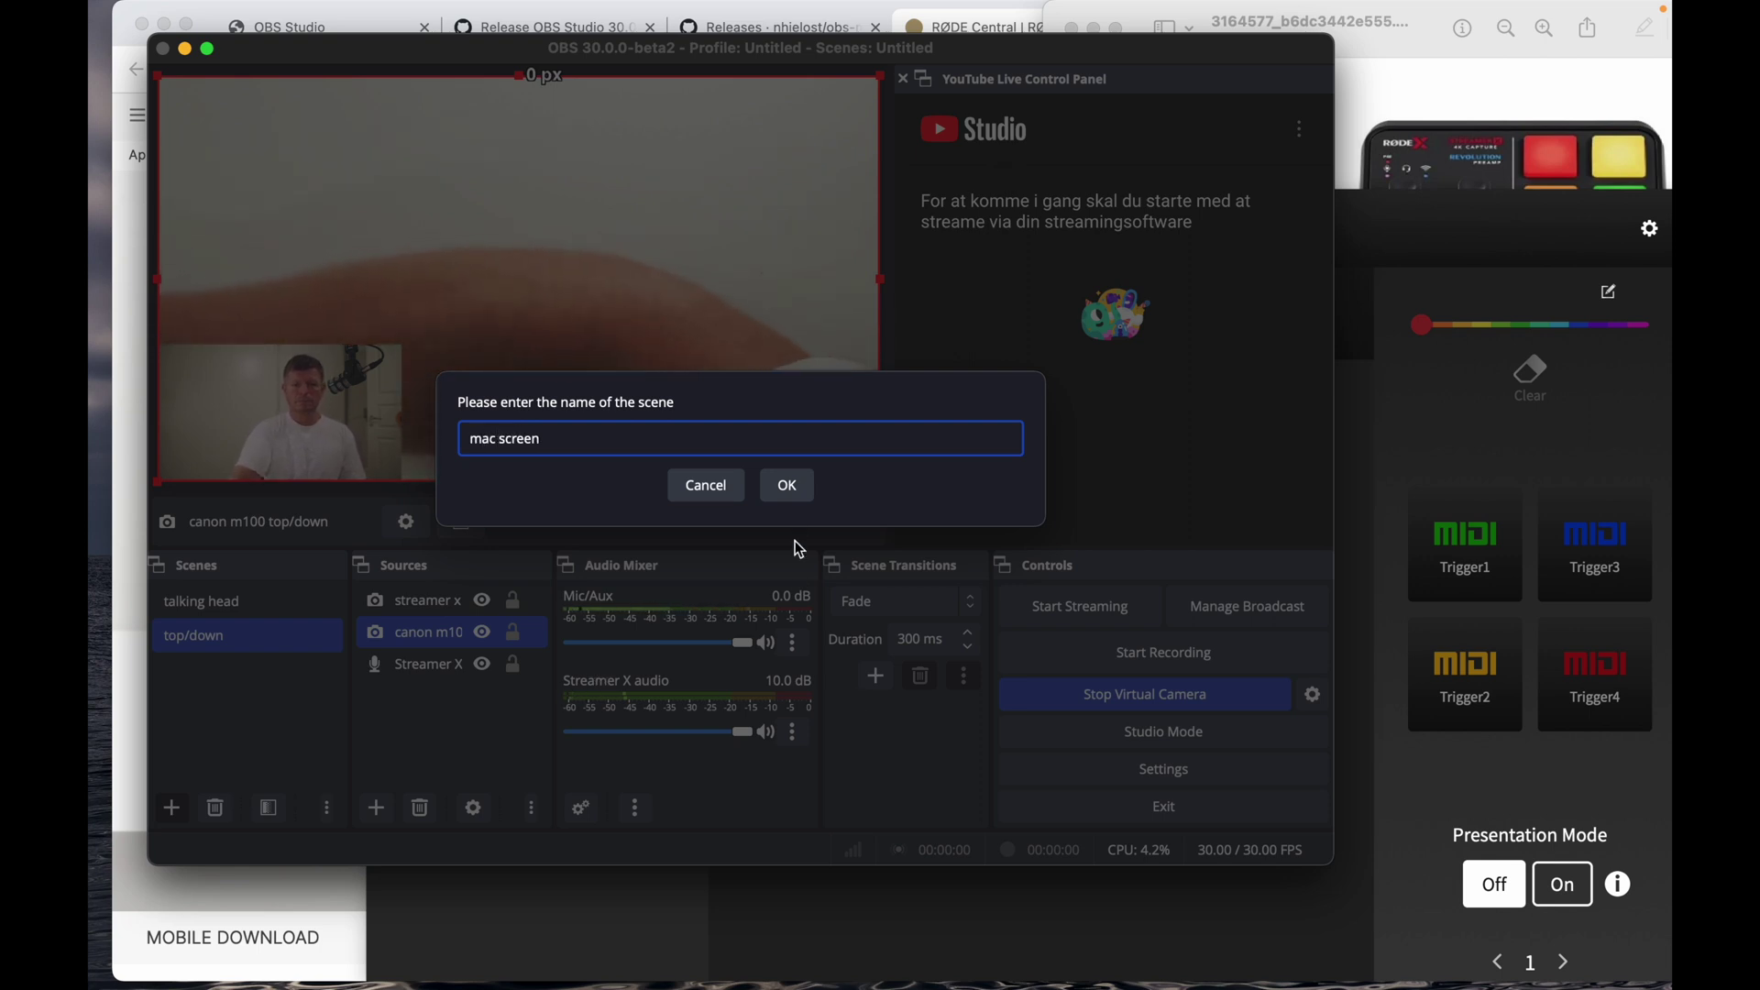
left_click(786, 484)
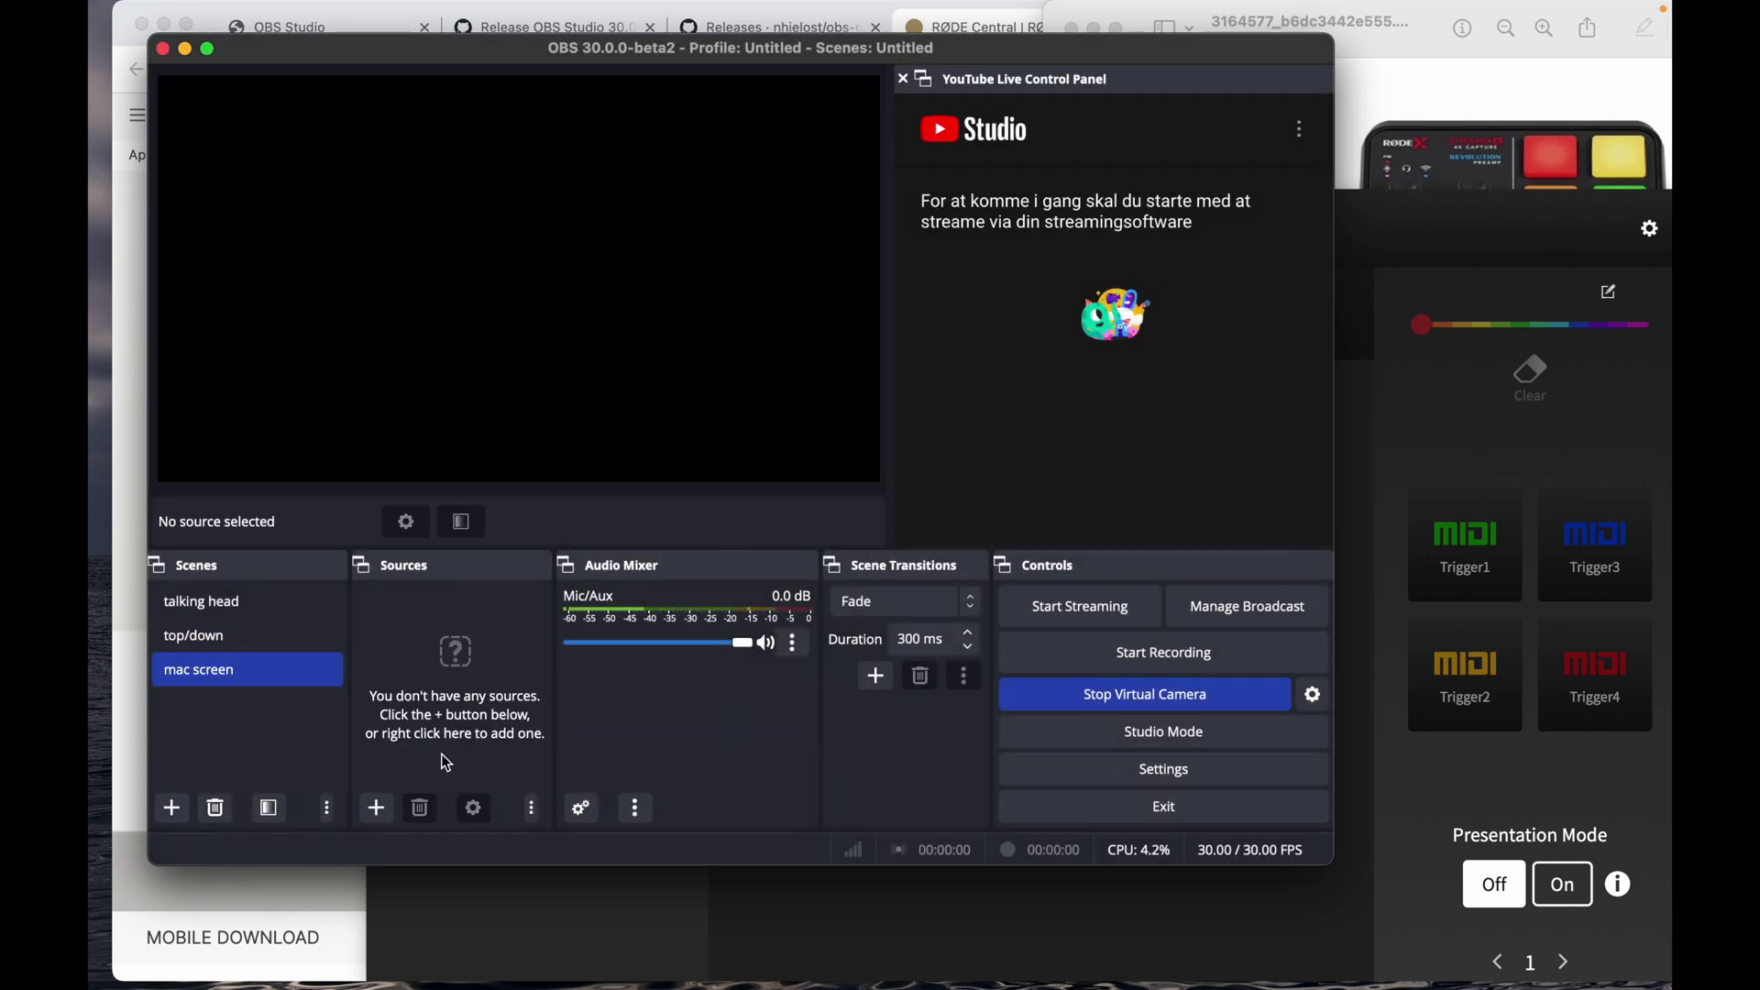
- Copy the Streamer X audio source from the talking head scene and paste it as a reference into the mac screen scene
left_click(222, 613)
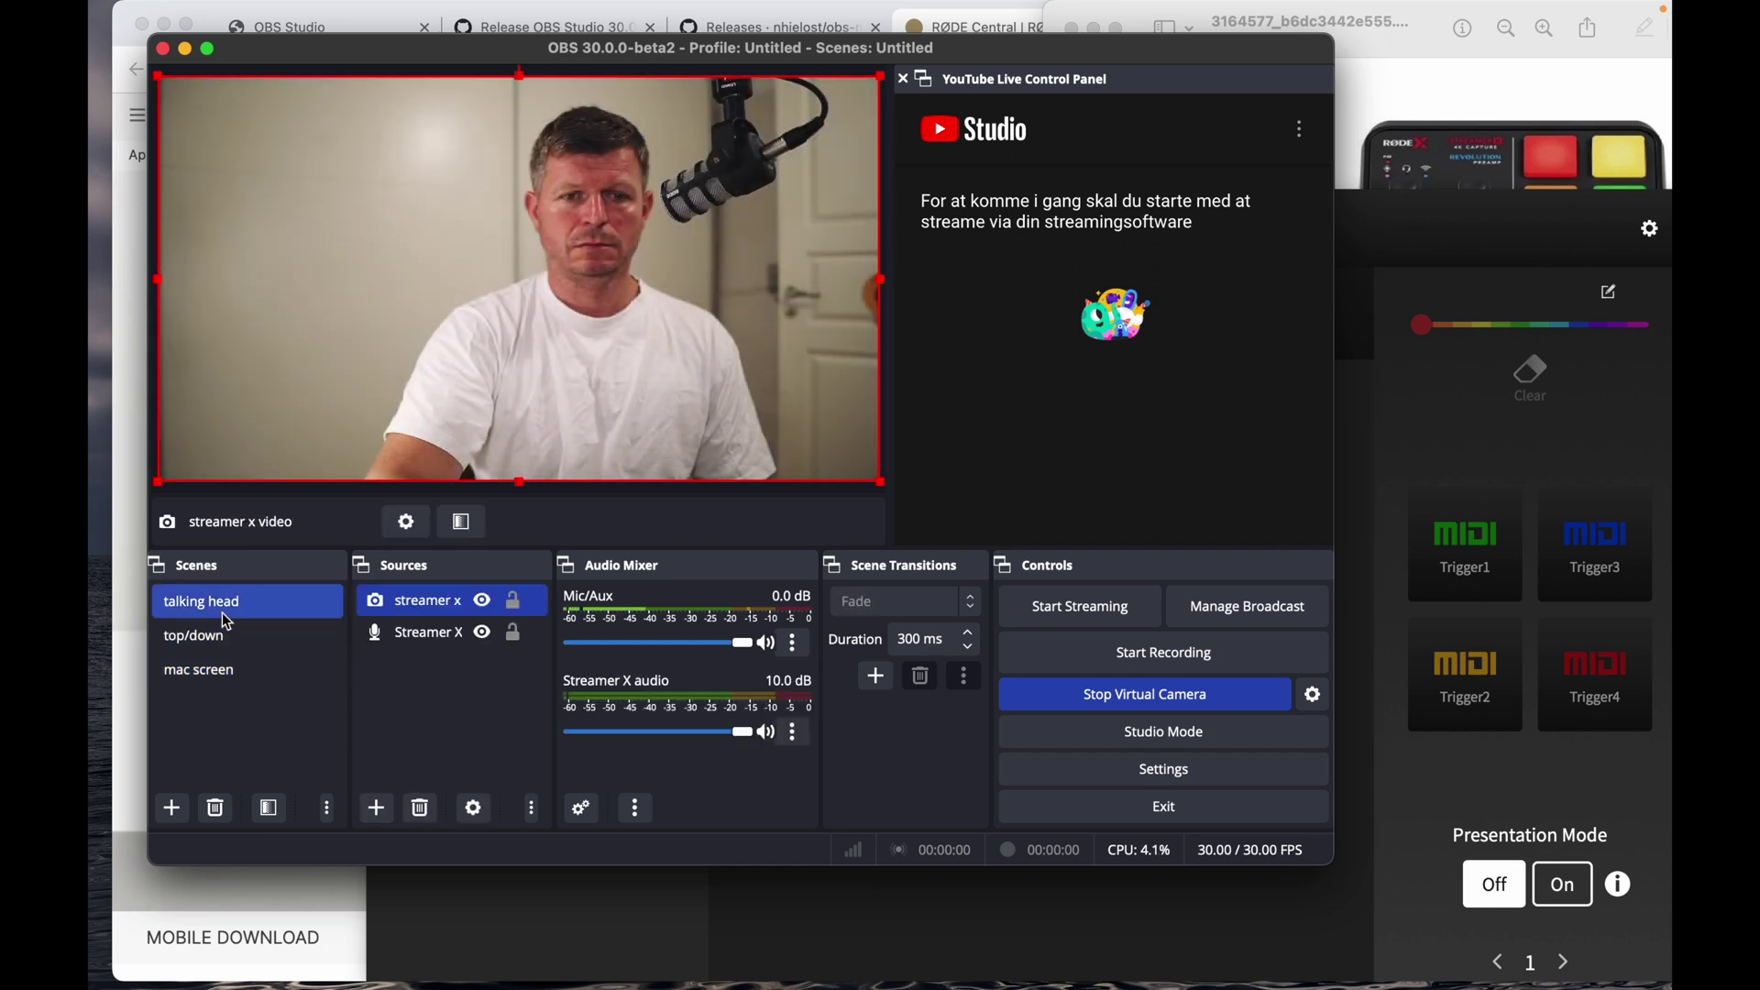
right_click(423, 645)
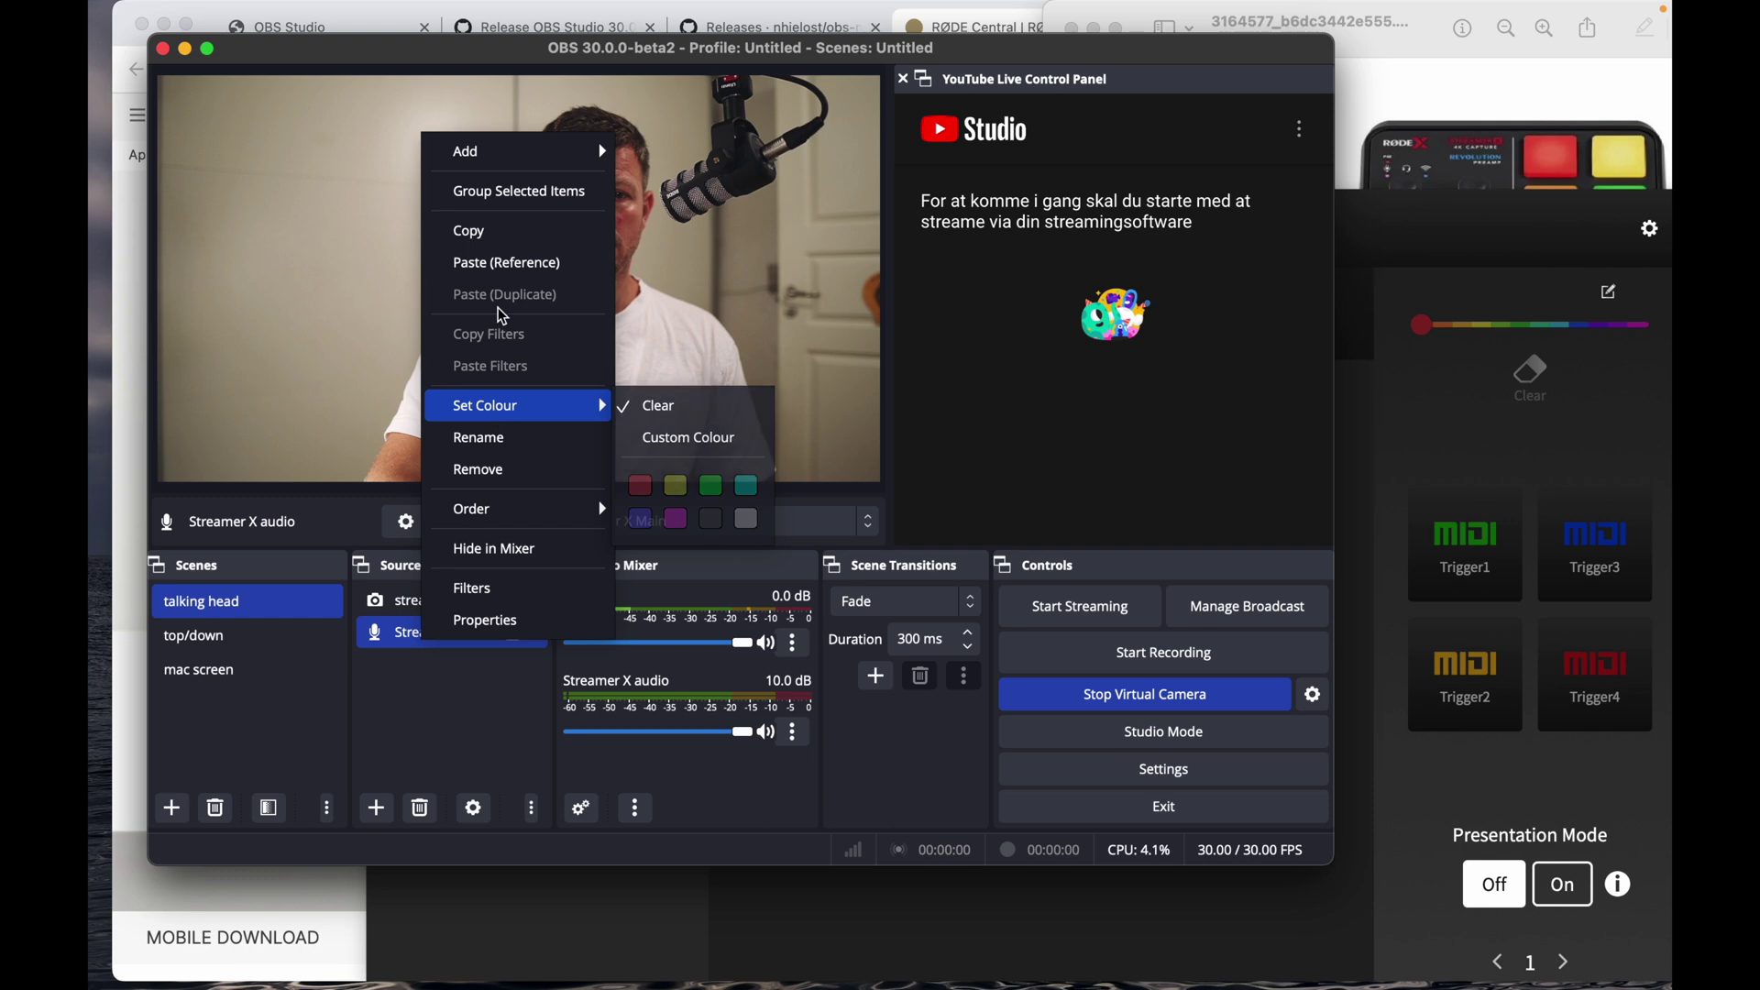
left_click(498, 242)
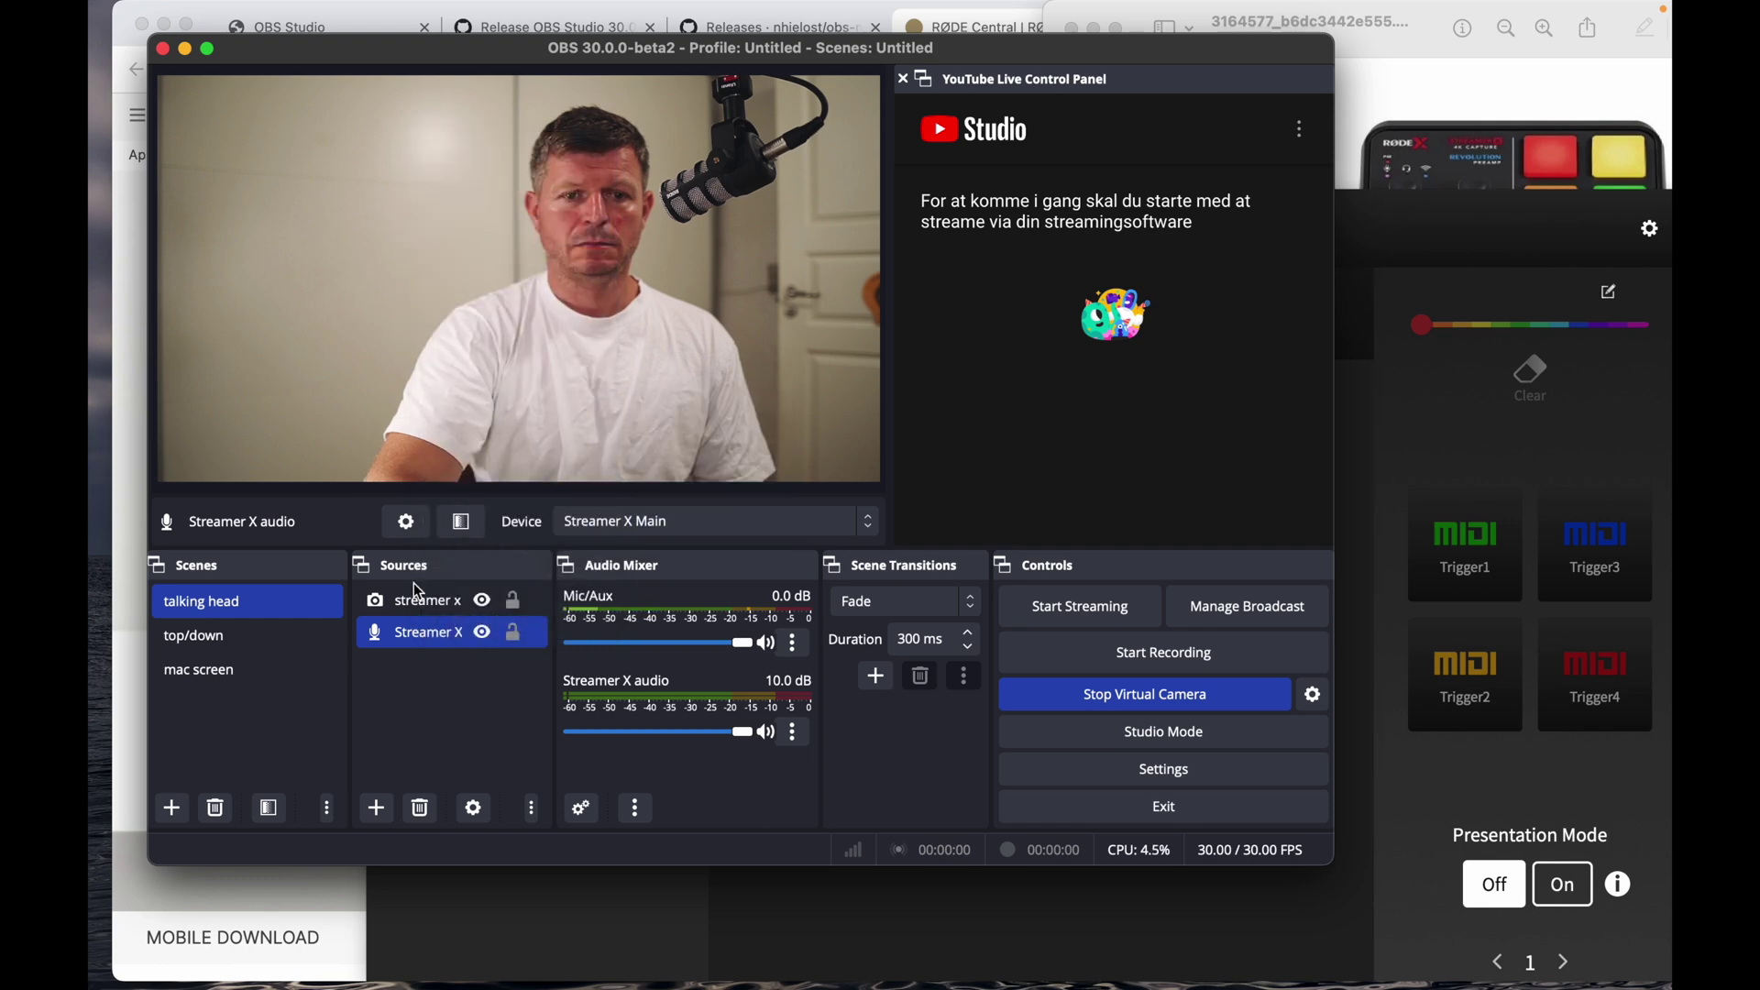
left_click(275, 670)
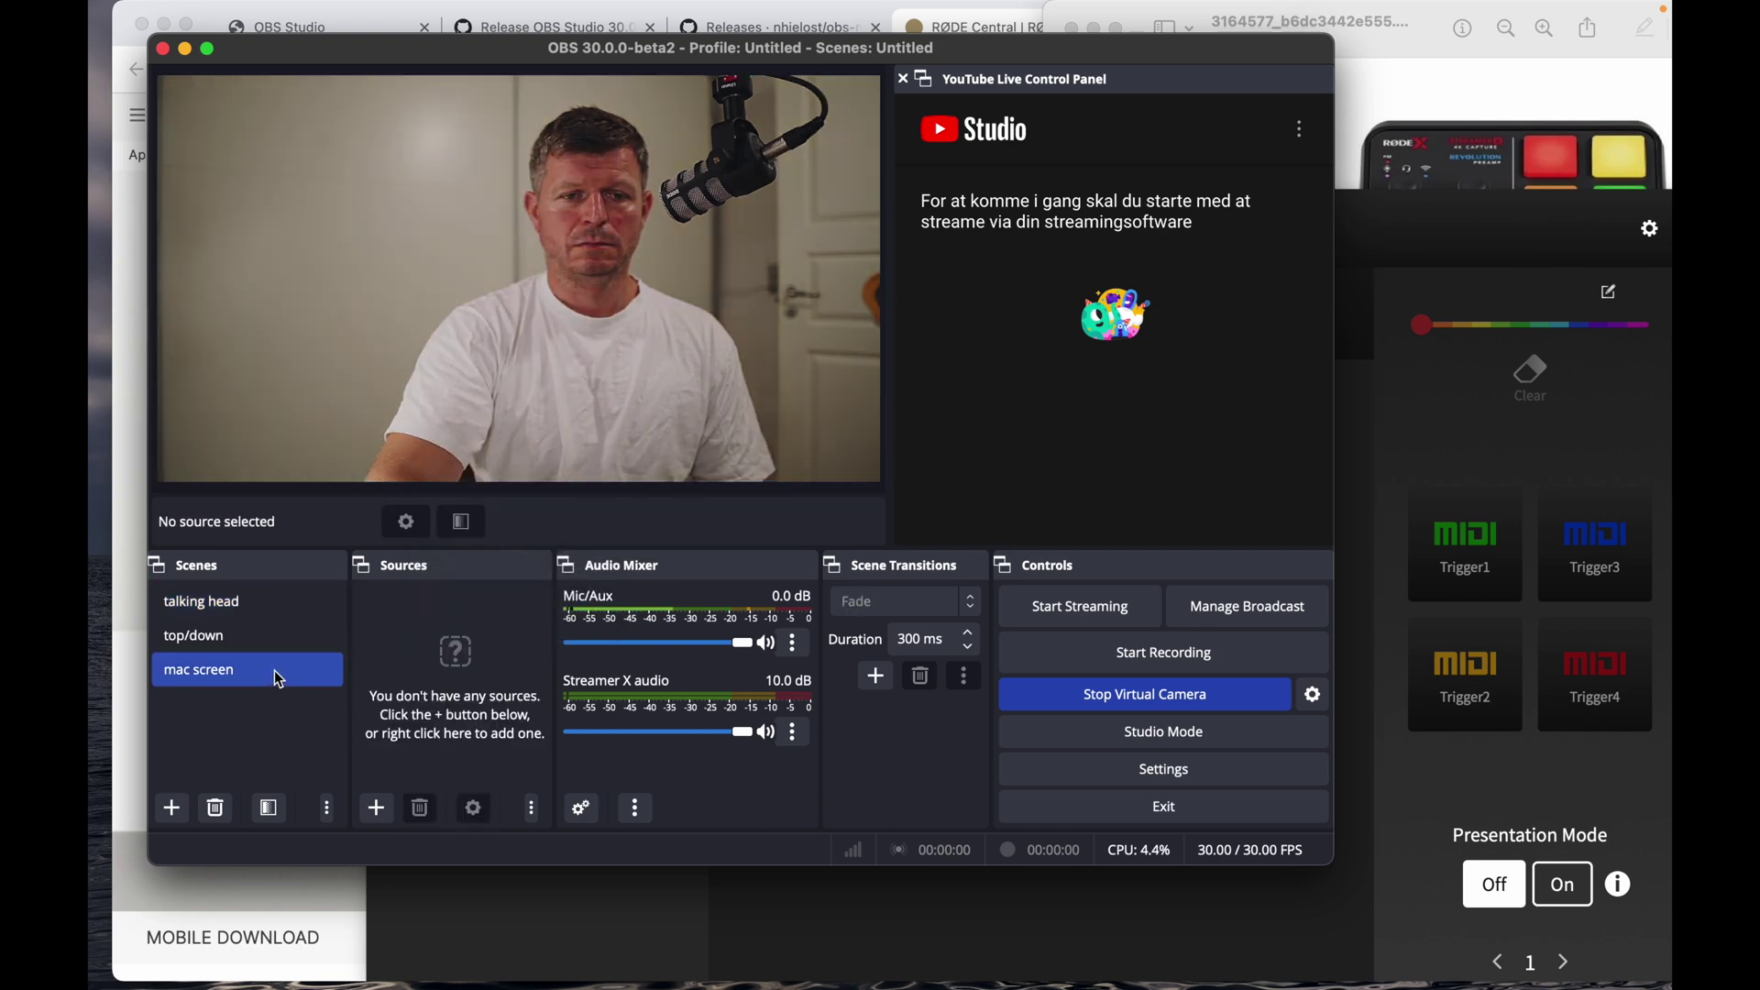
right_click(447, 656)
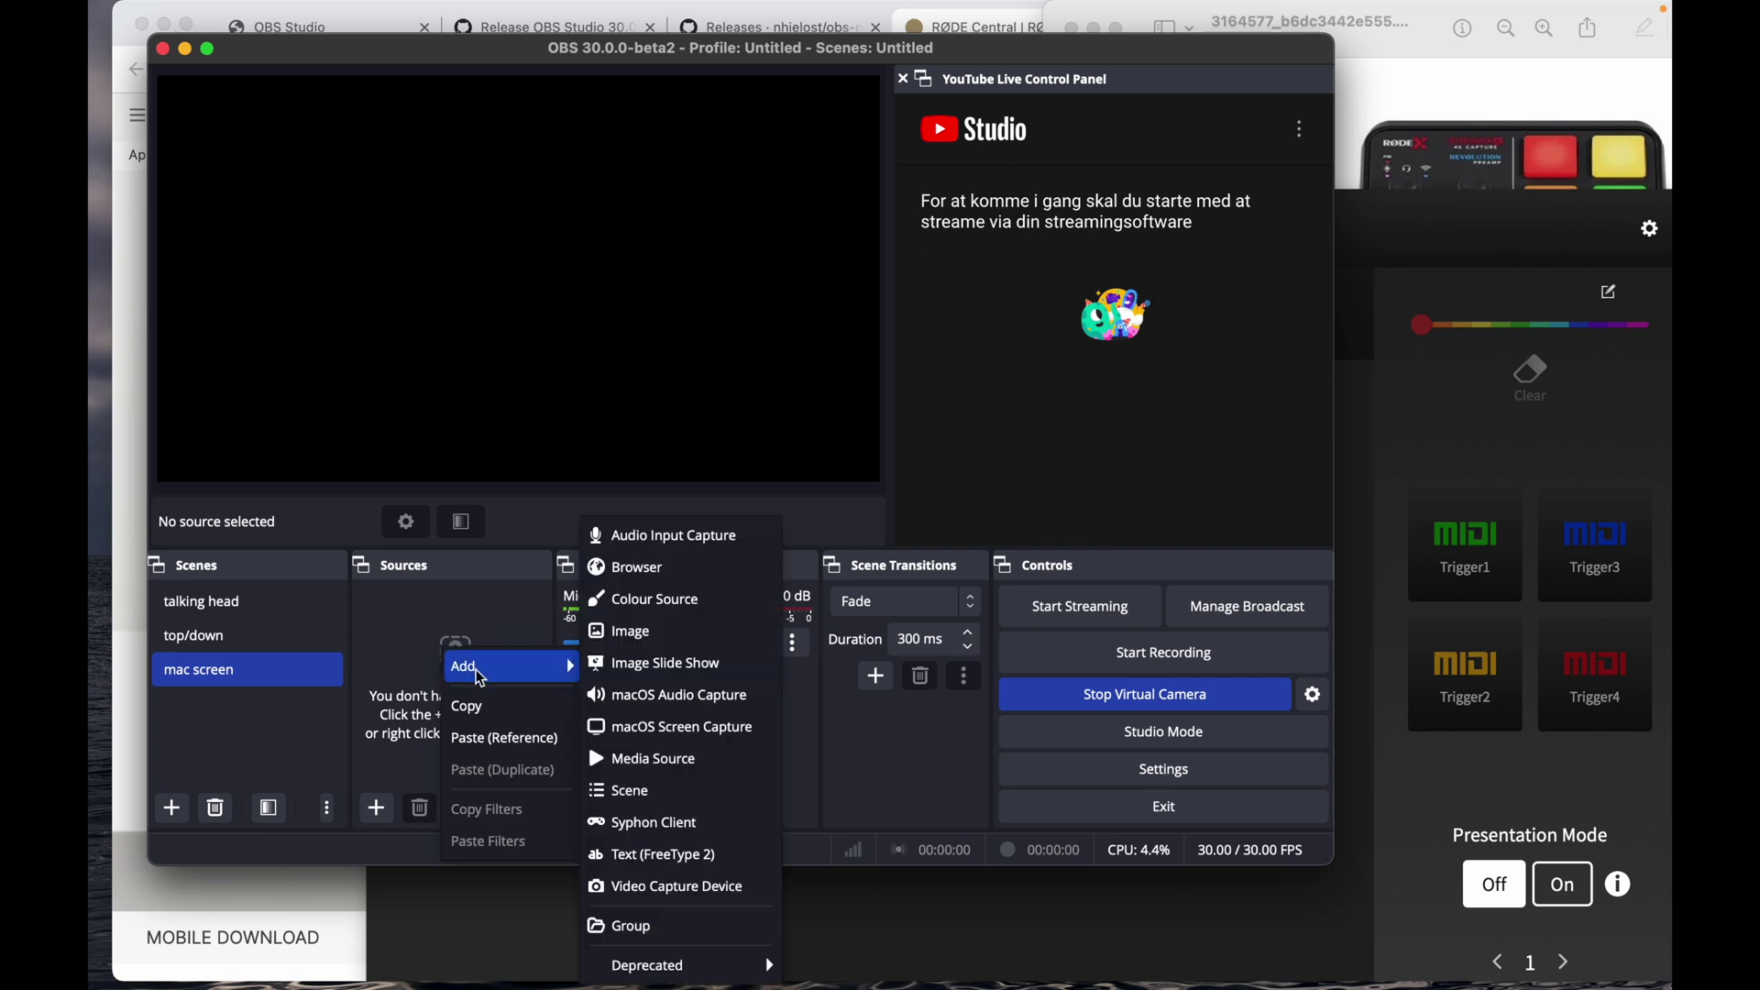
left_click(488, 747)
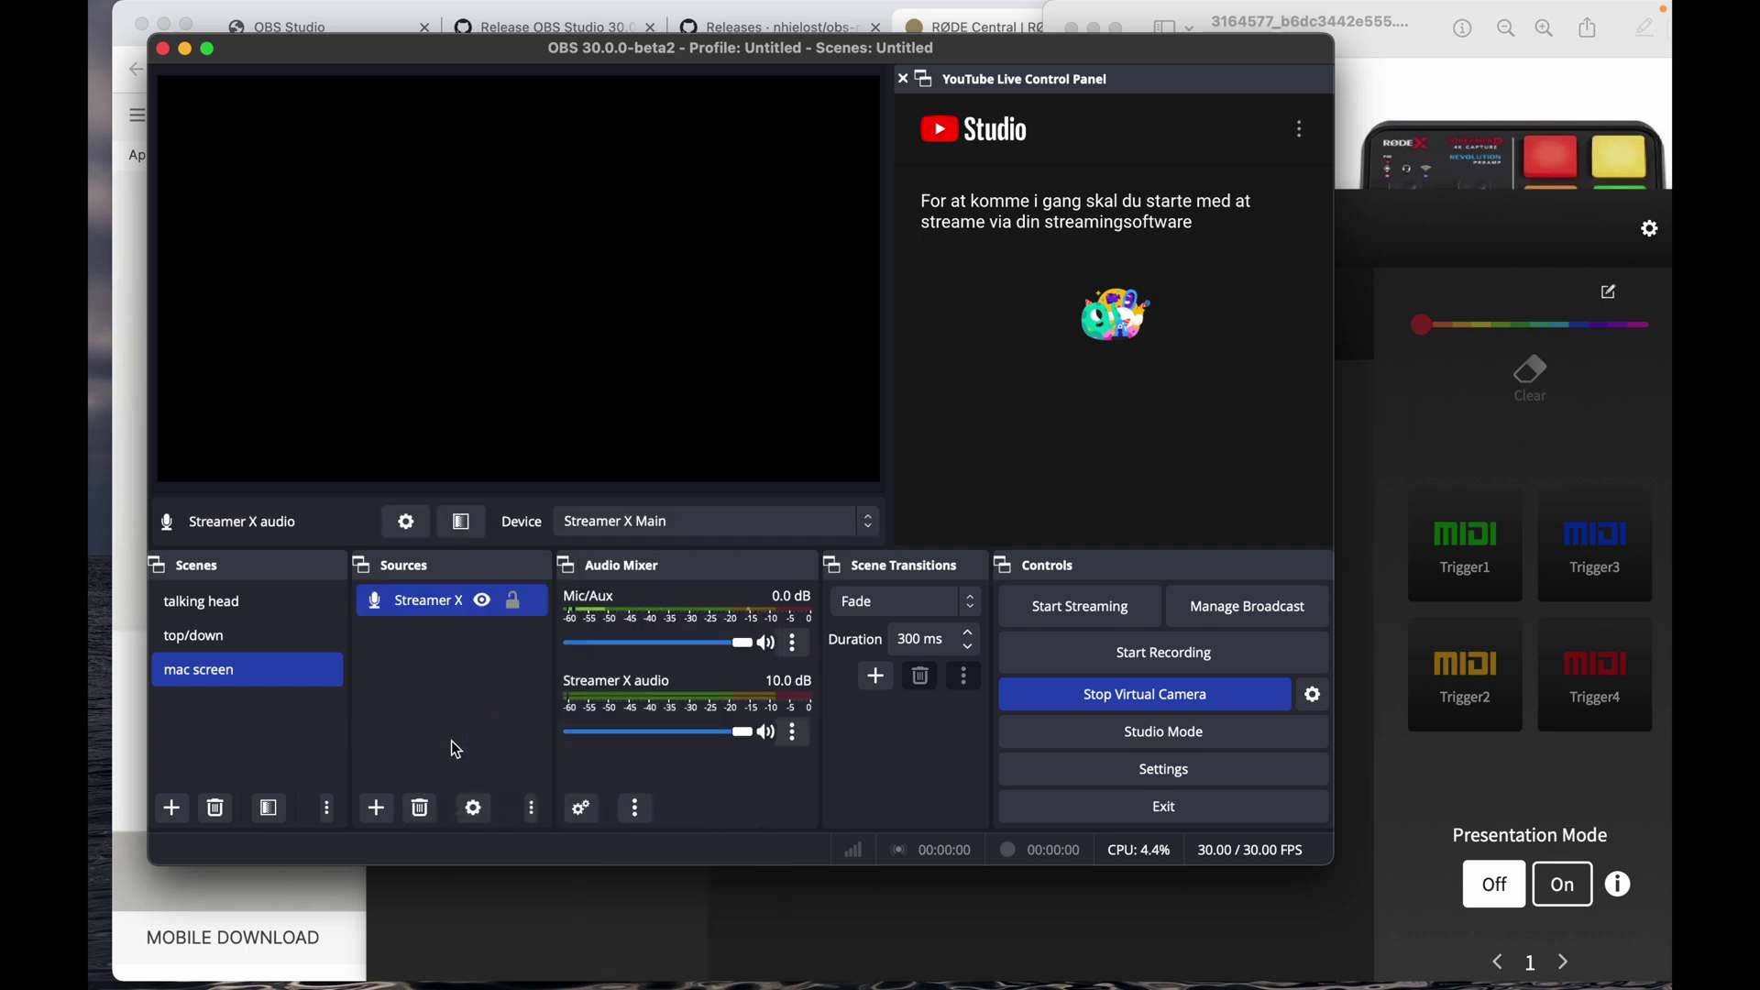
- Add a new macOS Screen Capture source to the mac screen scene, with OBS hidden from the capture
left_click(377, 810)
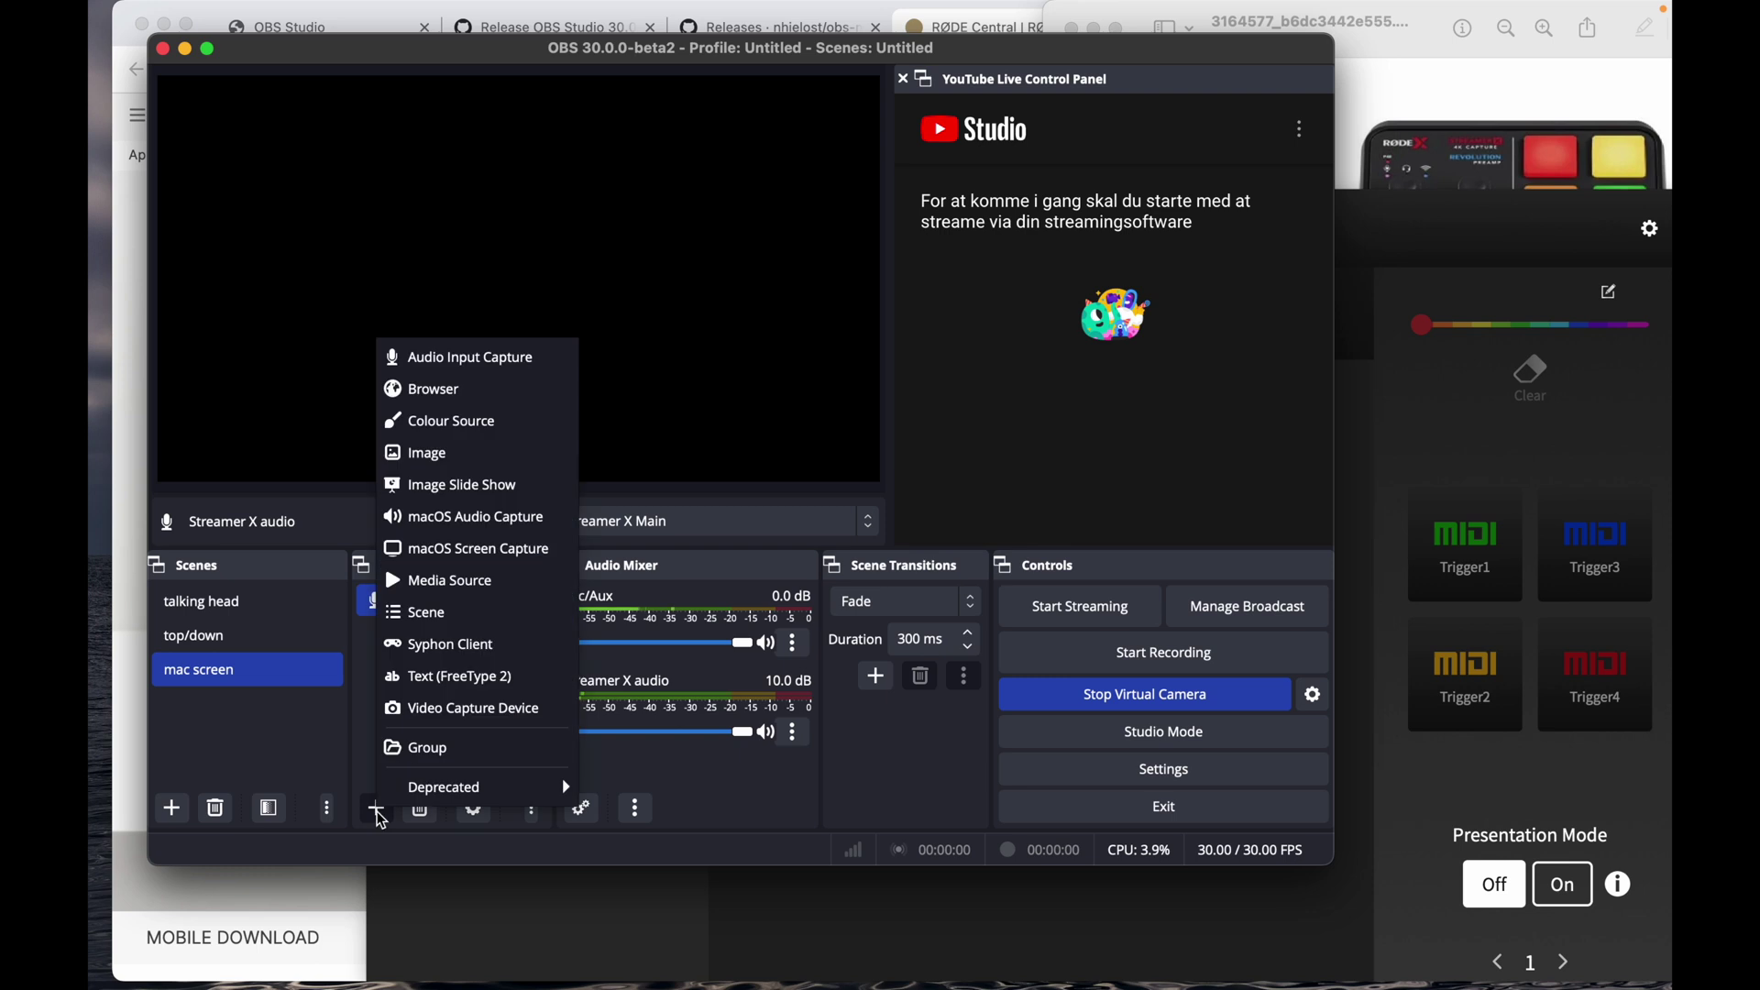
left_click(480, 550)
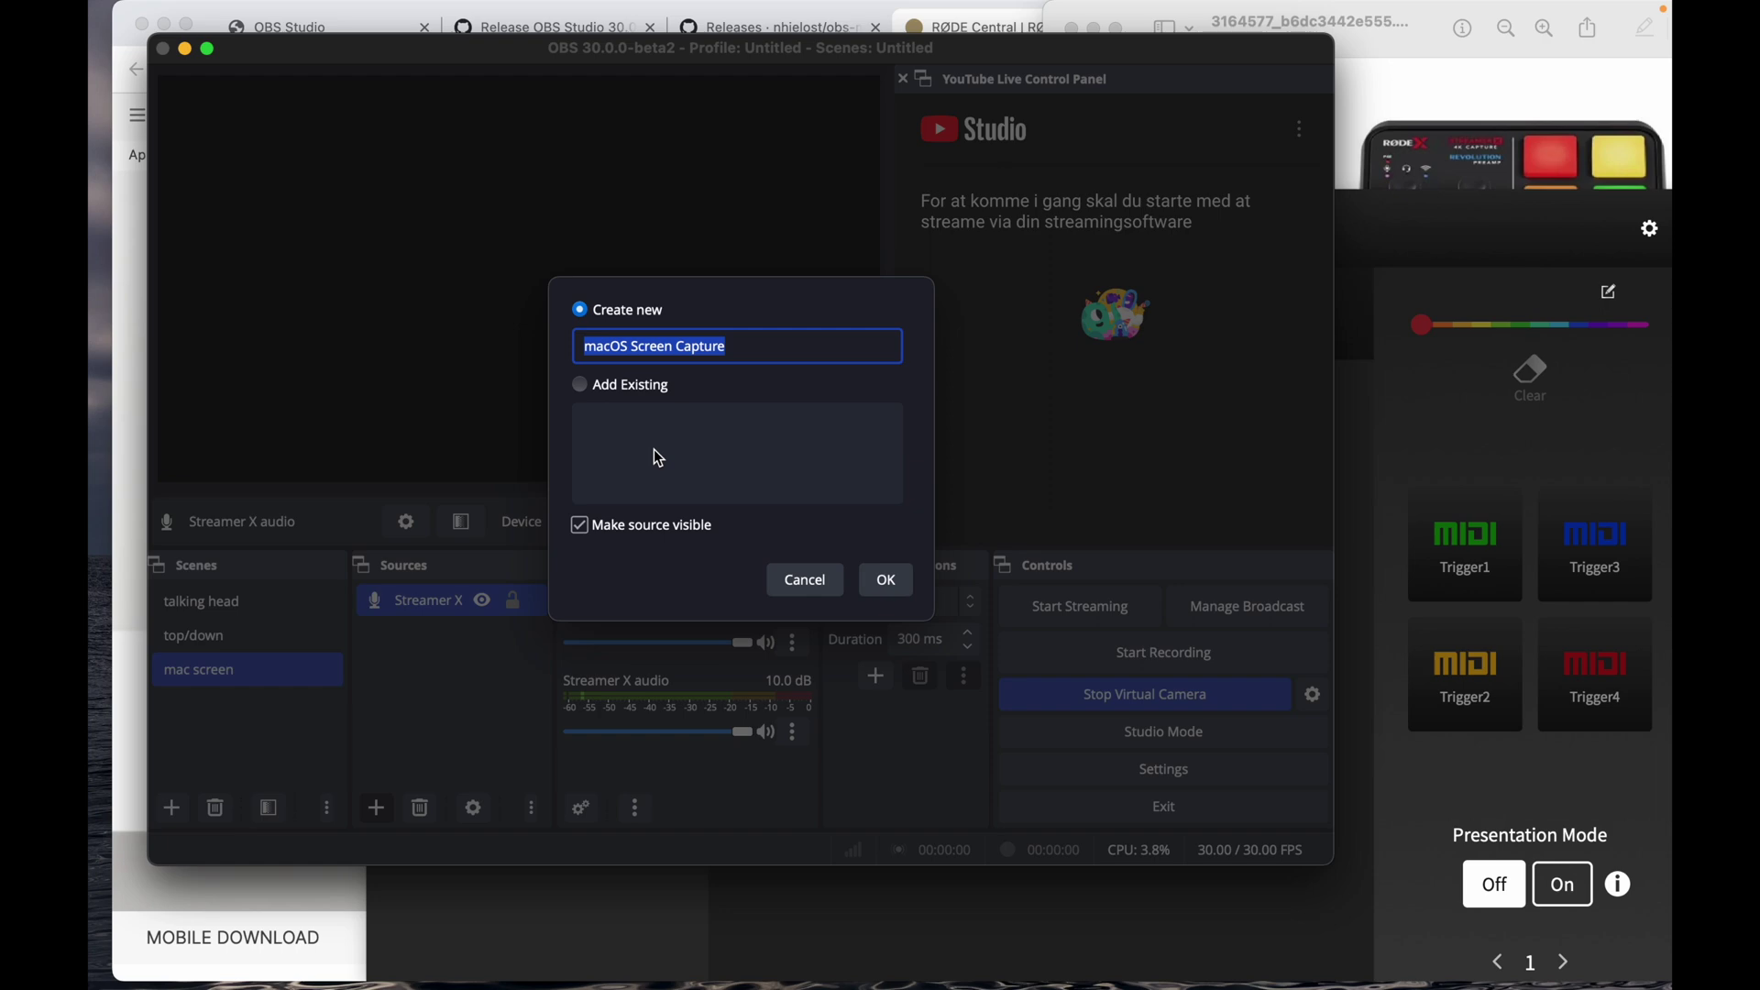
left_click(885, 583)
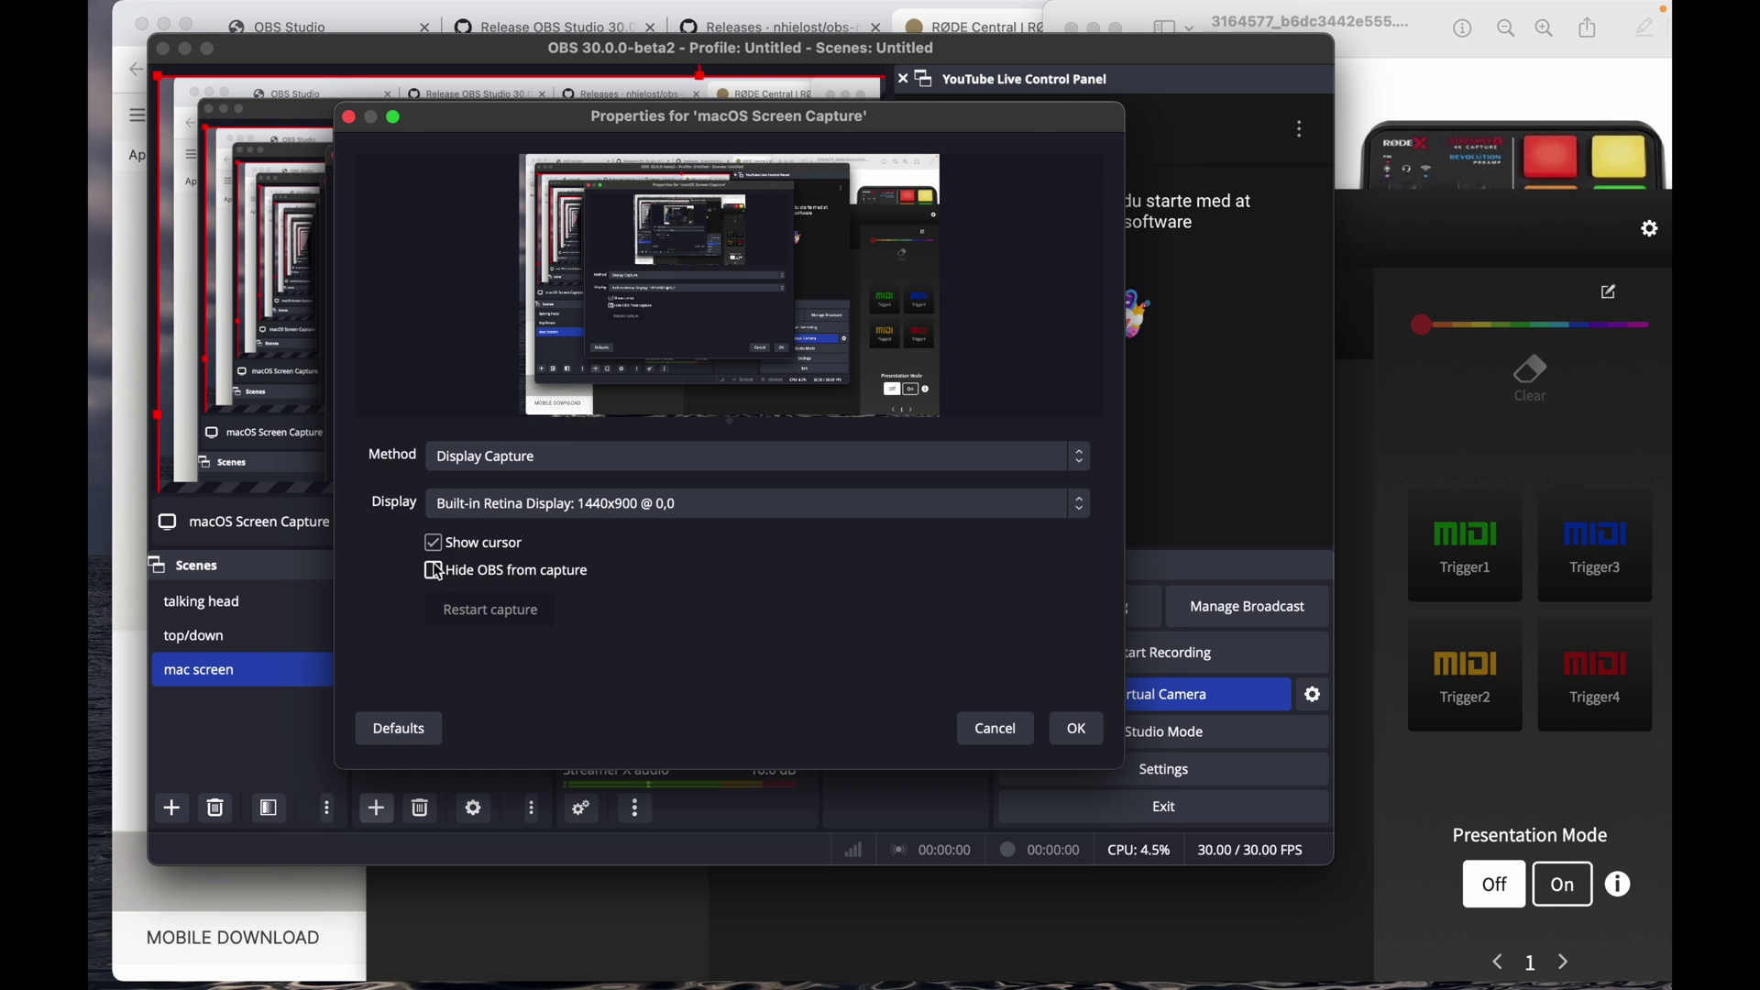
left_click(434, 571)
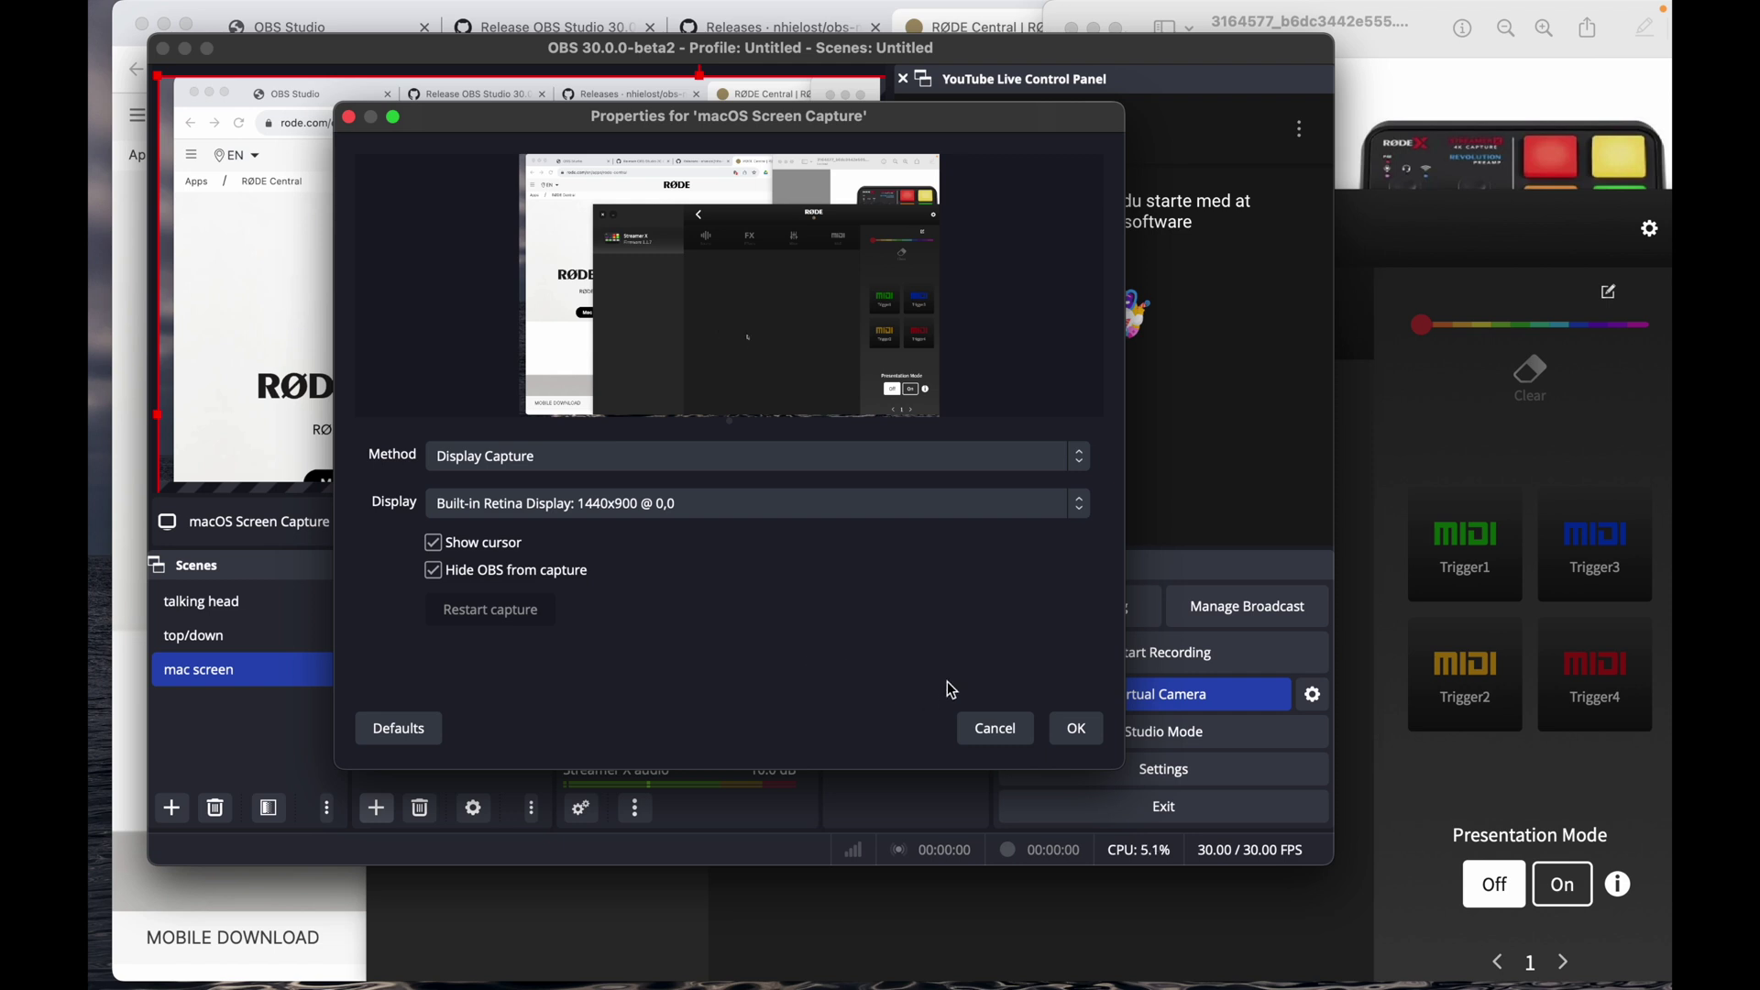
left_click(1074, 733)
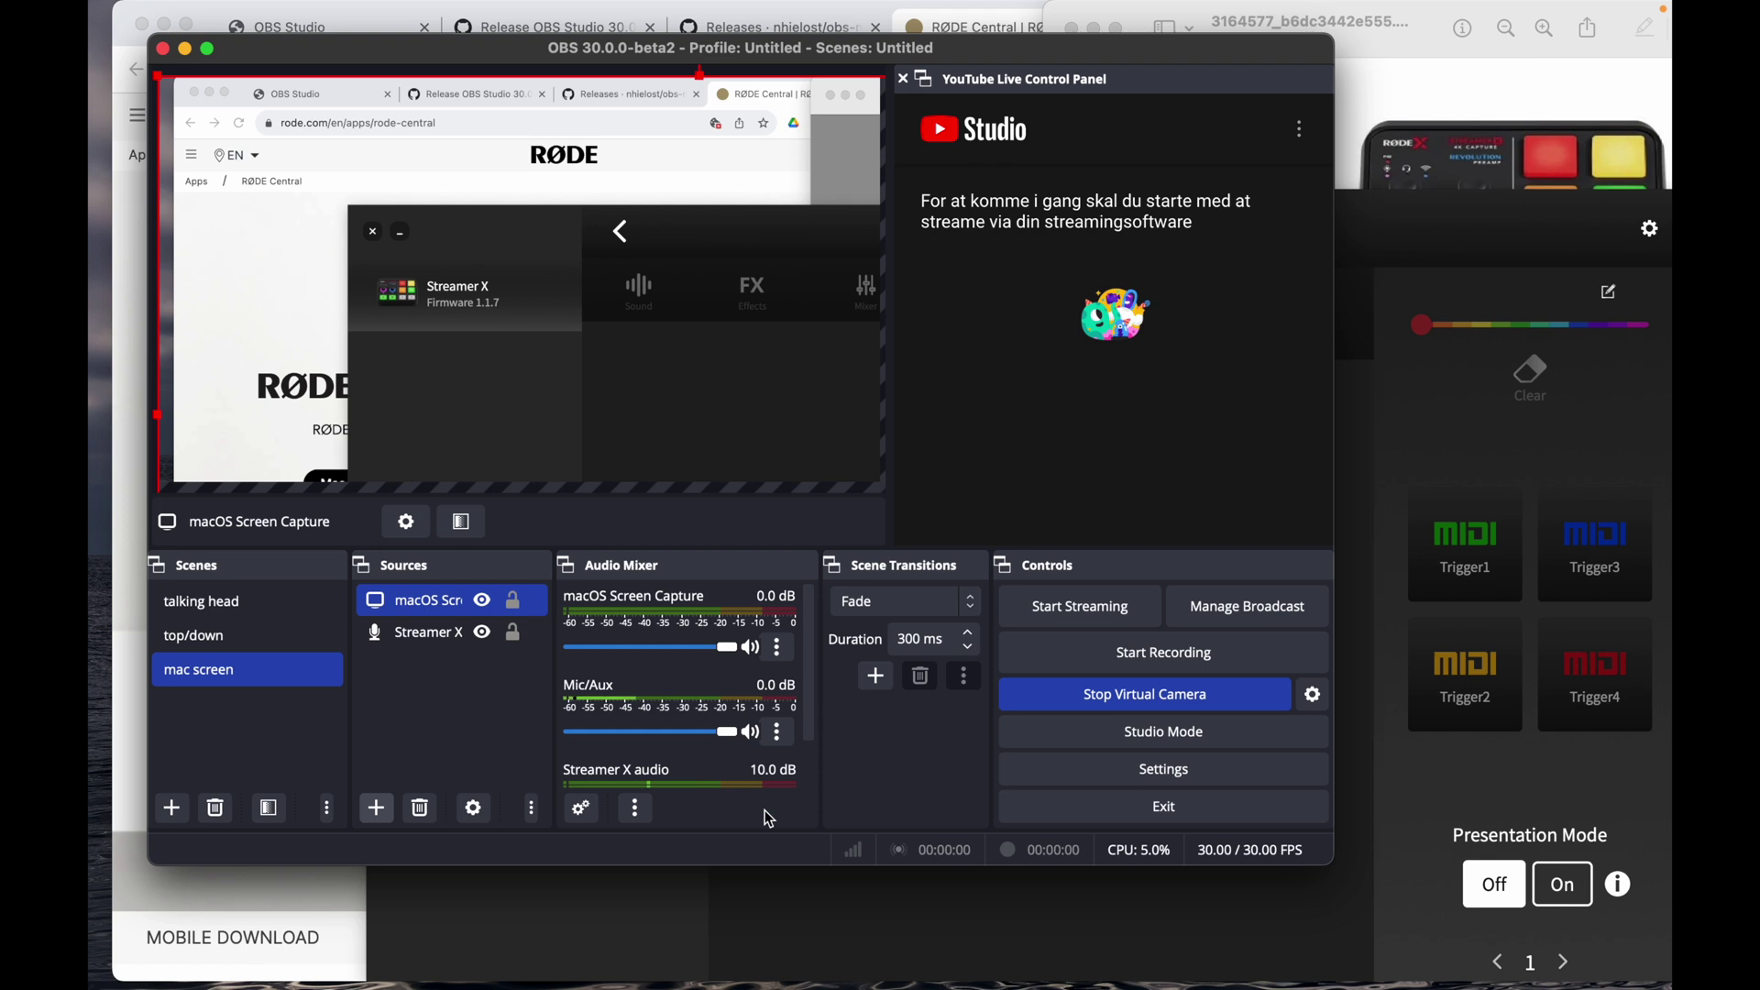
- Switch to RØDE Central and change the Applause pad on pad page 2 to the MIDI type, overwriting its sound
left_click(1399, 425)
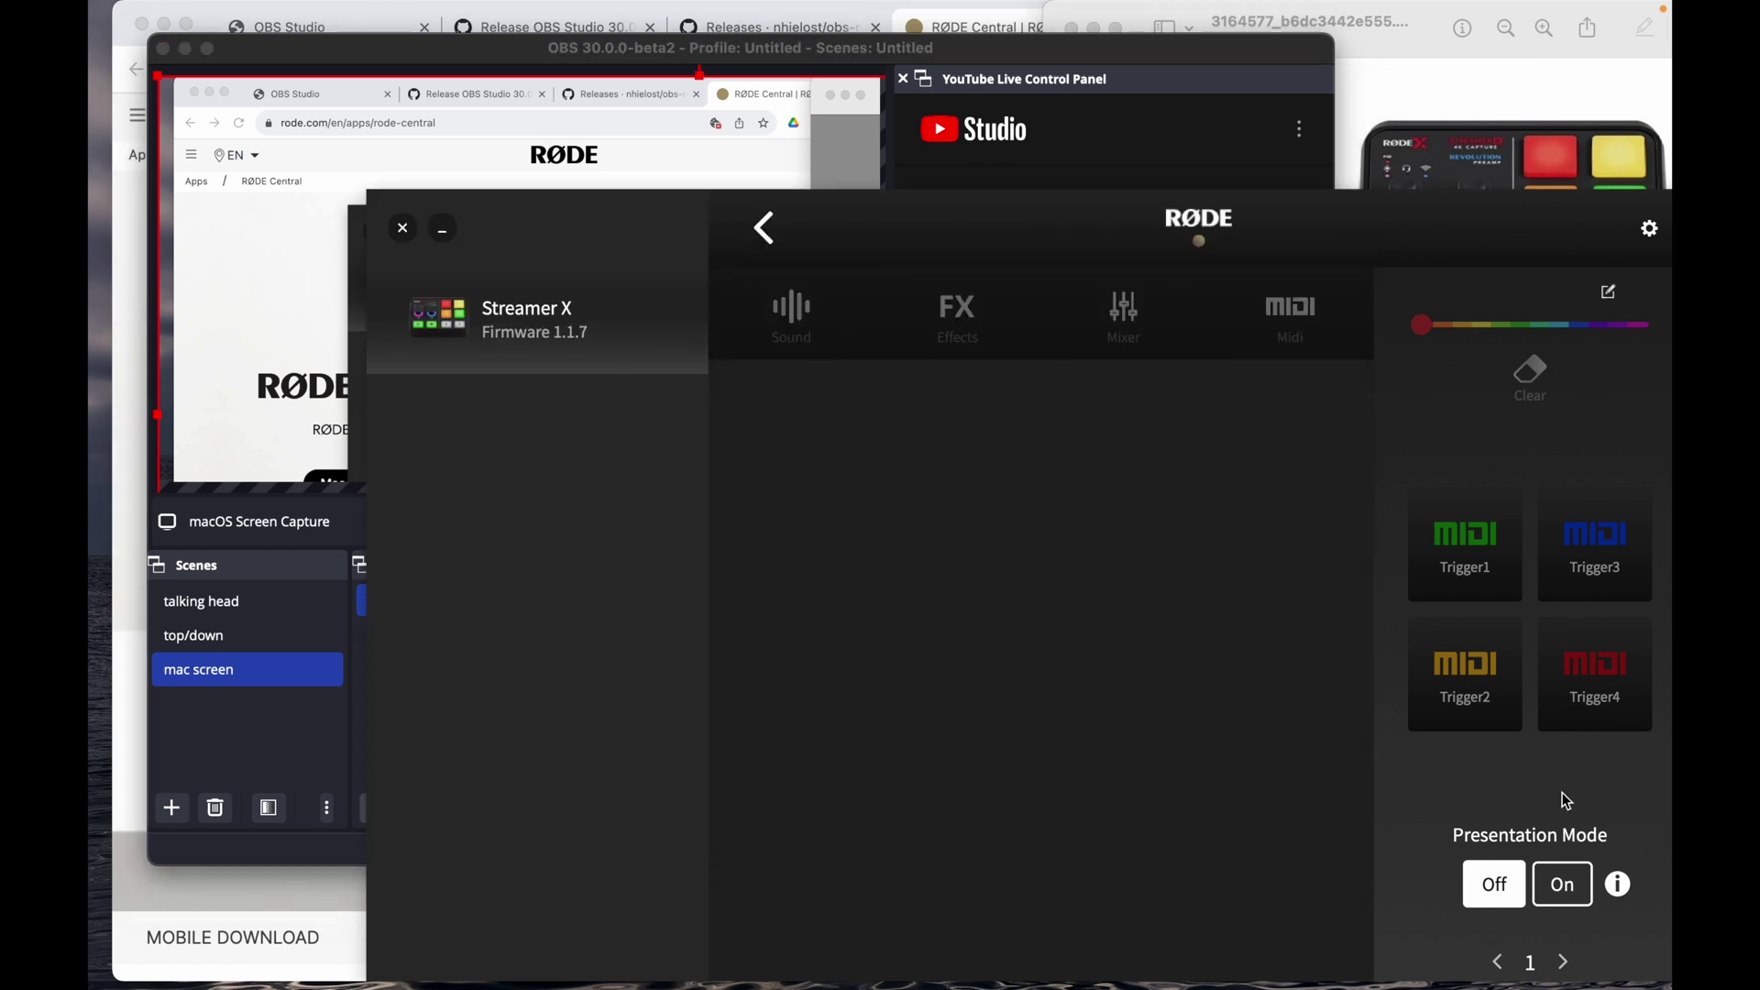
left_click(1564, 962)
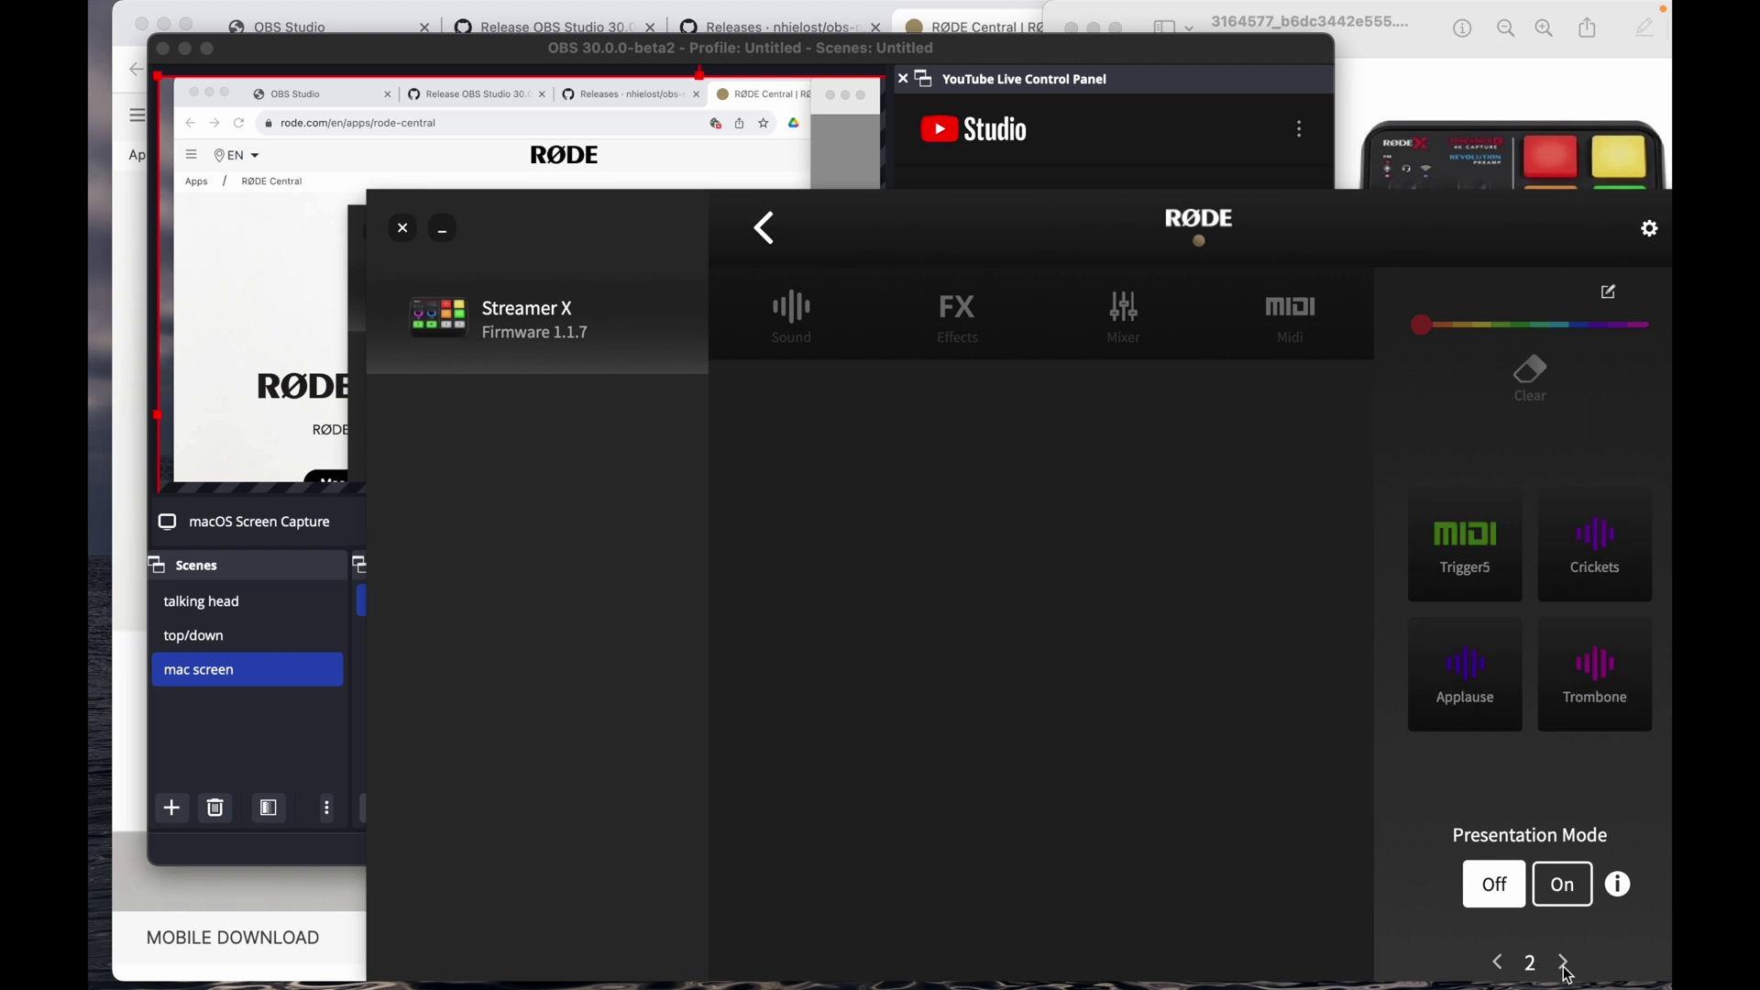
left_click(1467, 683)
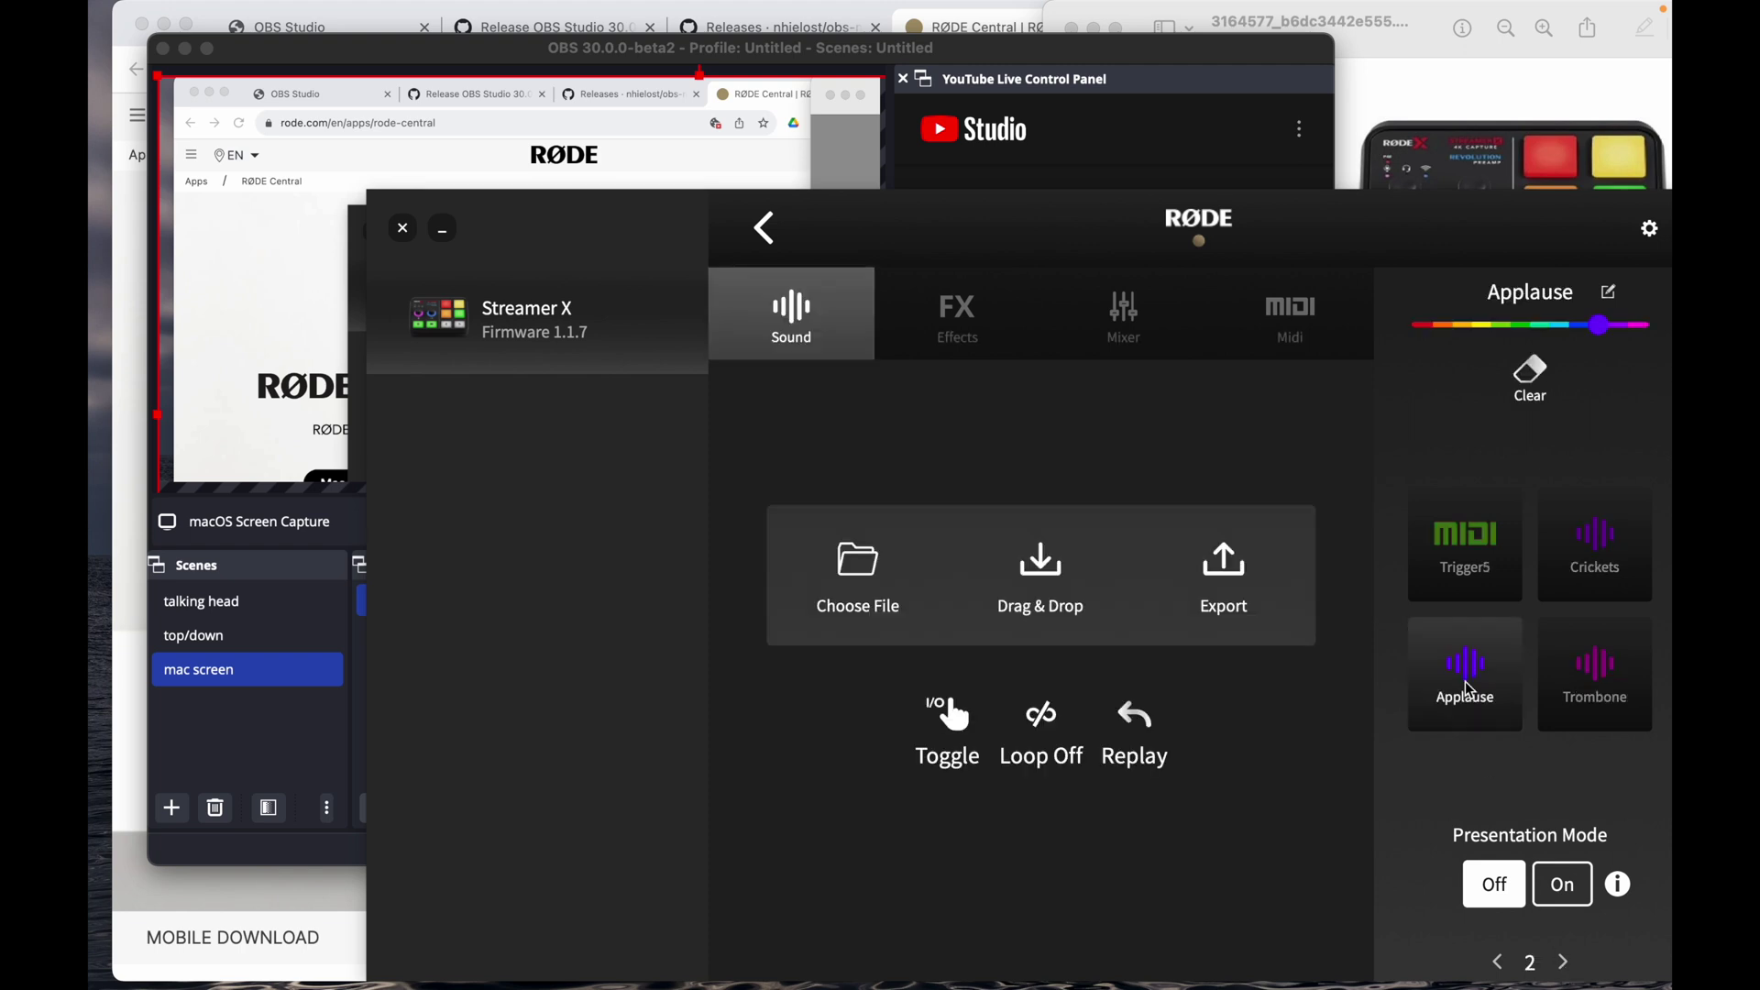
left_click(1300, 323)
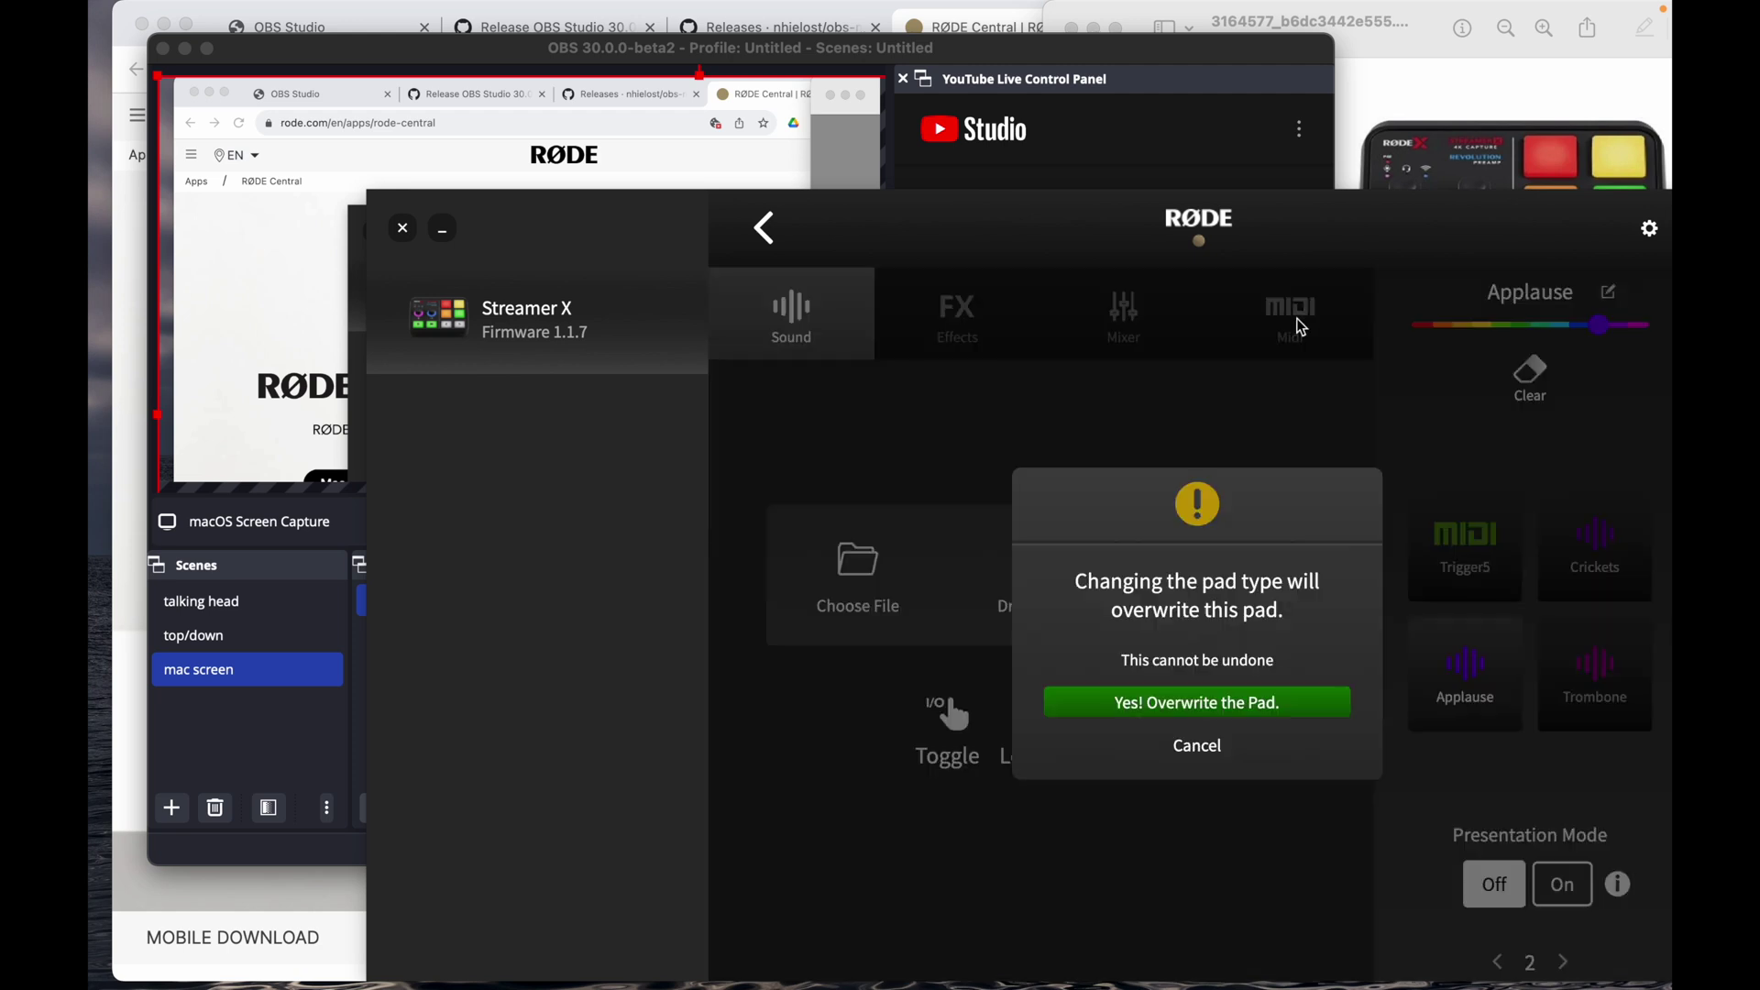
left_click(1207, 703)
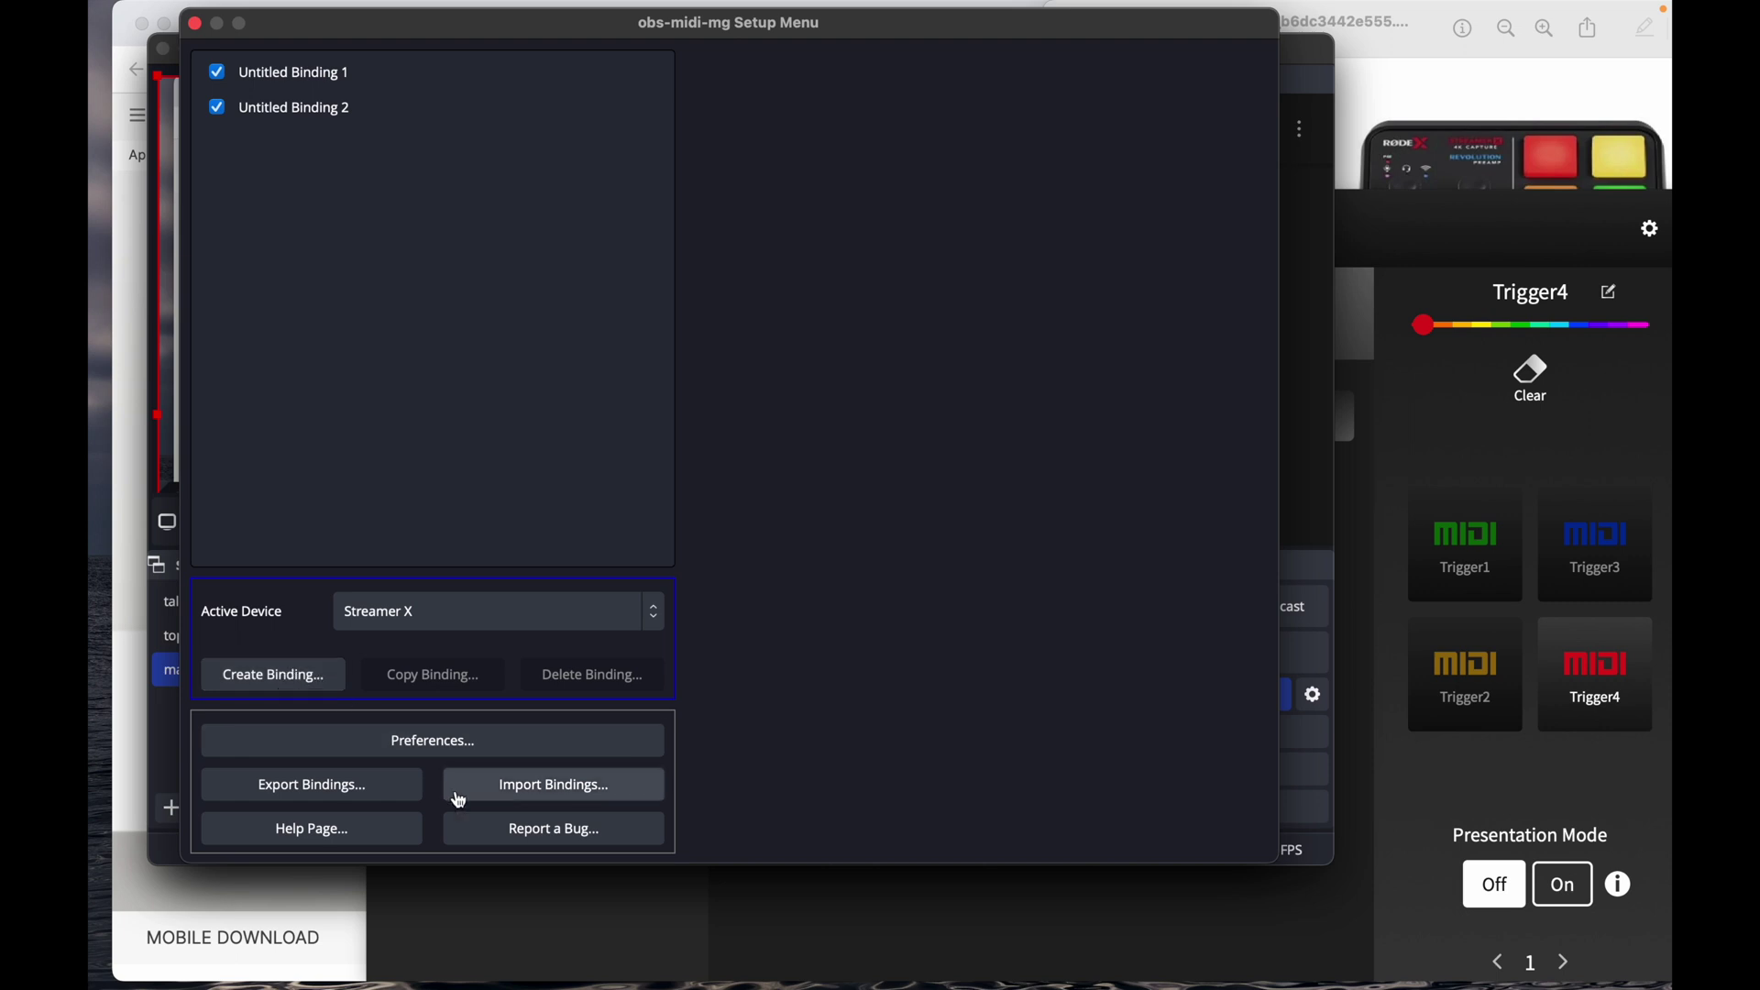
- Create a third binding for the Streamer X in obs-midi-mg and capture its pad's MIDI message with a one-time listen
left_click(321, 683)
left_click(305, 145)
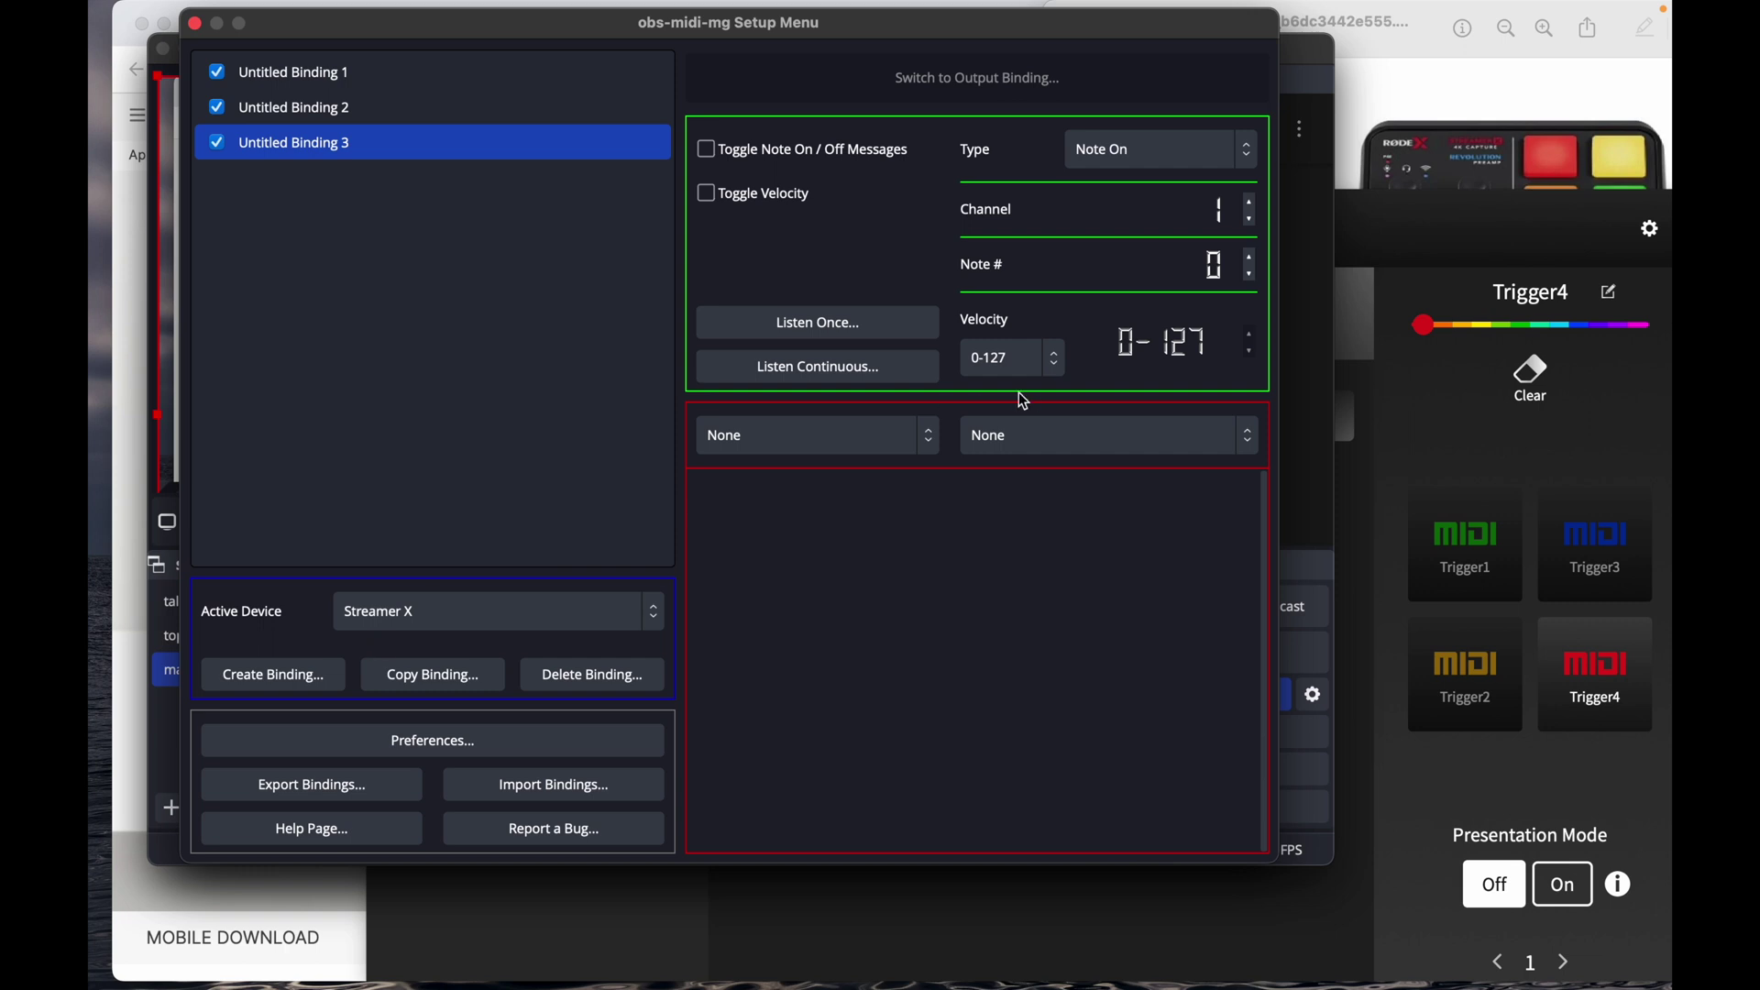
left_click(860, 326)
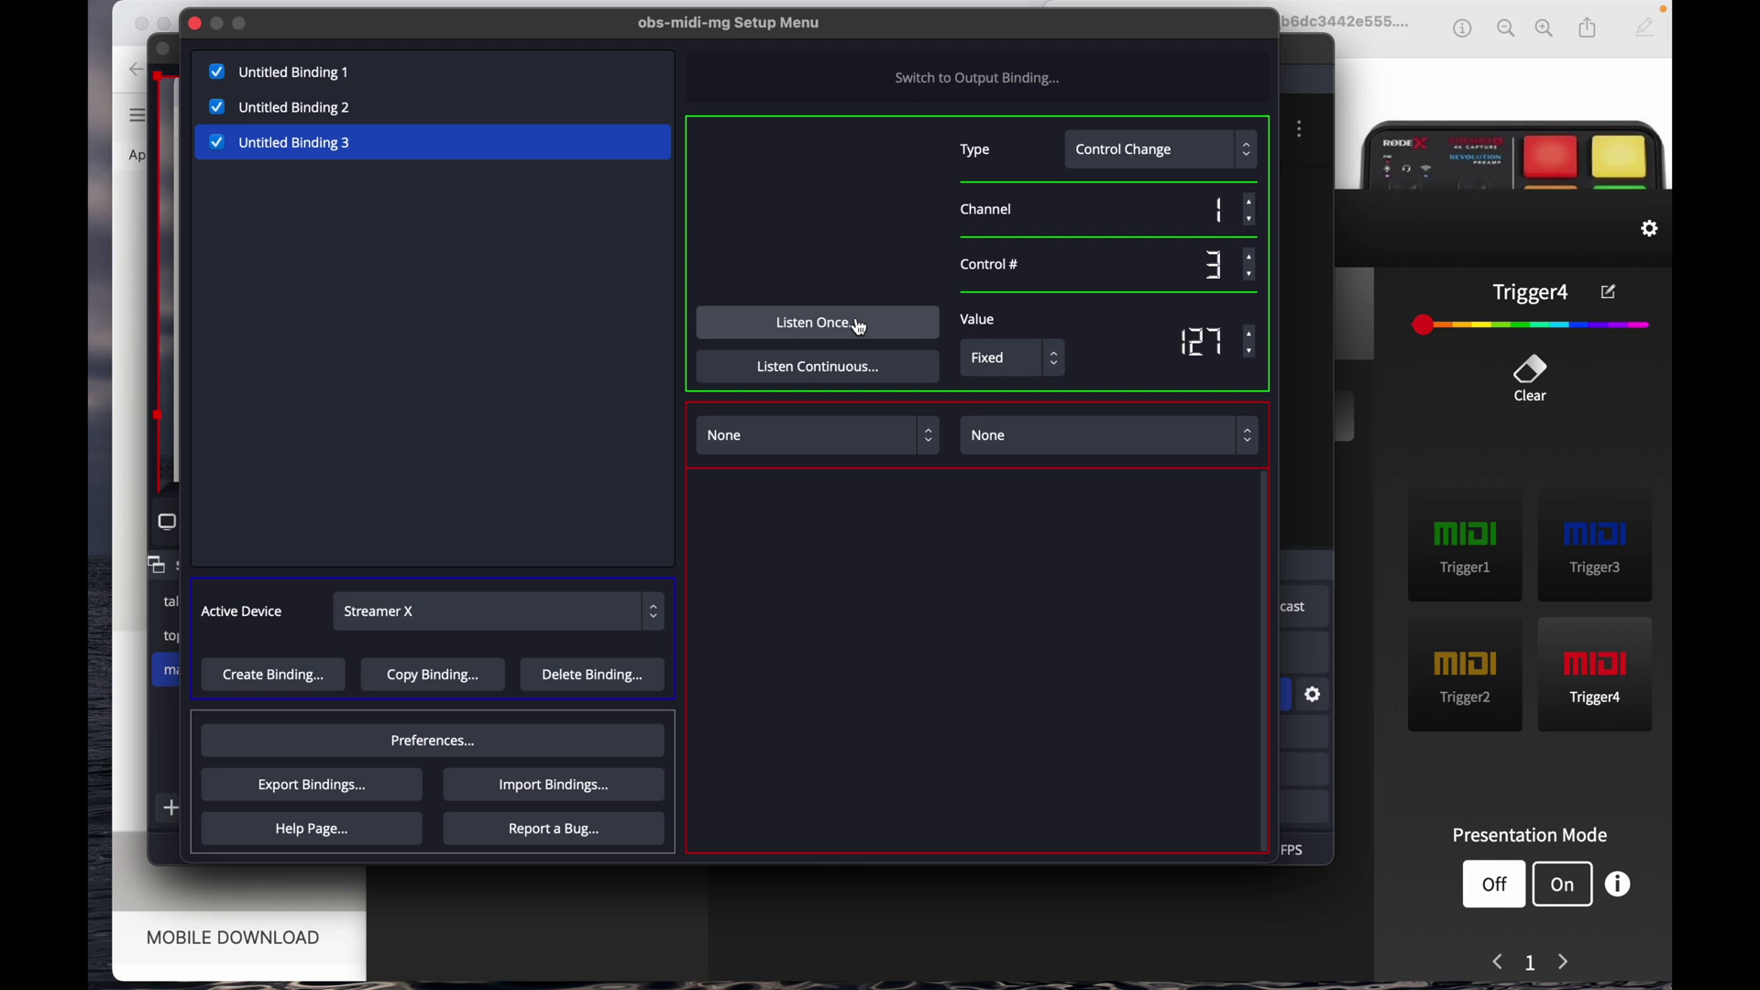
- Set Untitled Binding 3's action to Scene Switching with the mac screen scene and close the obs-midi-mg setup
left_click(929, 440)
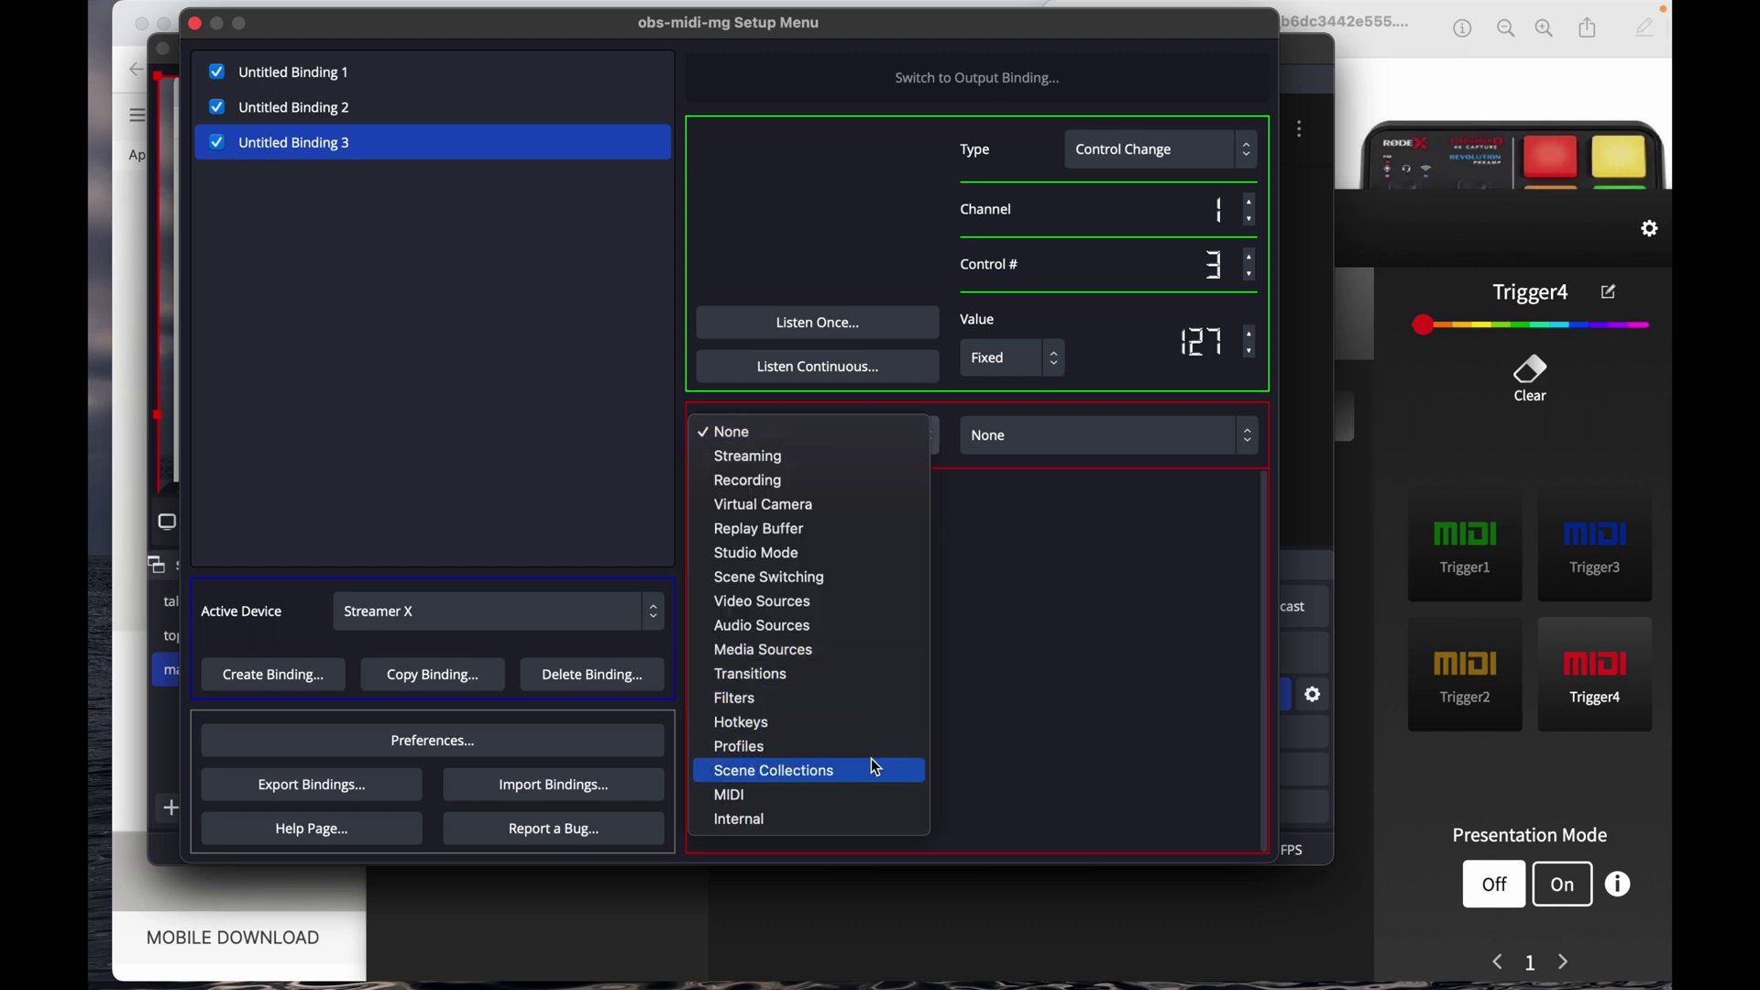
left_click(882, 579)
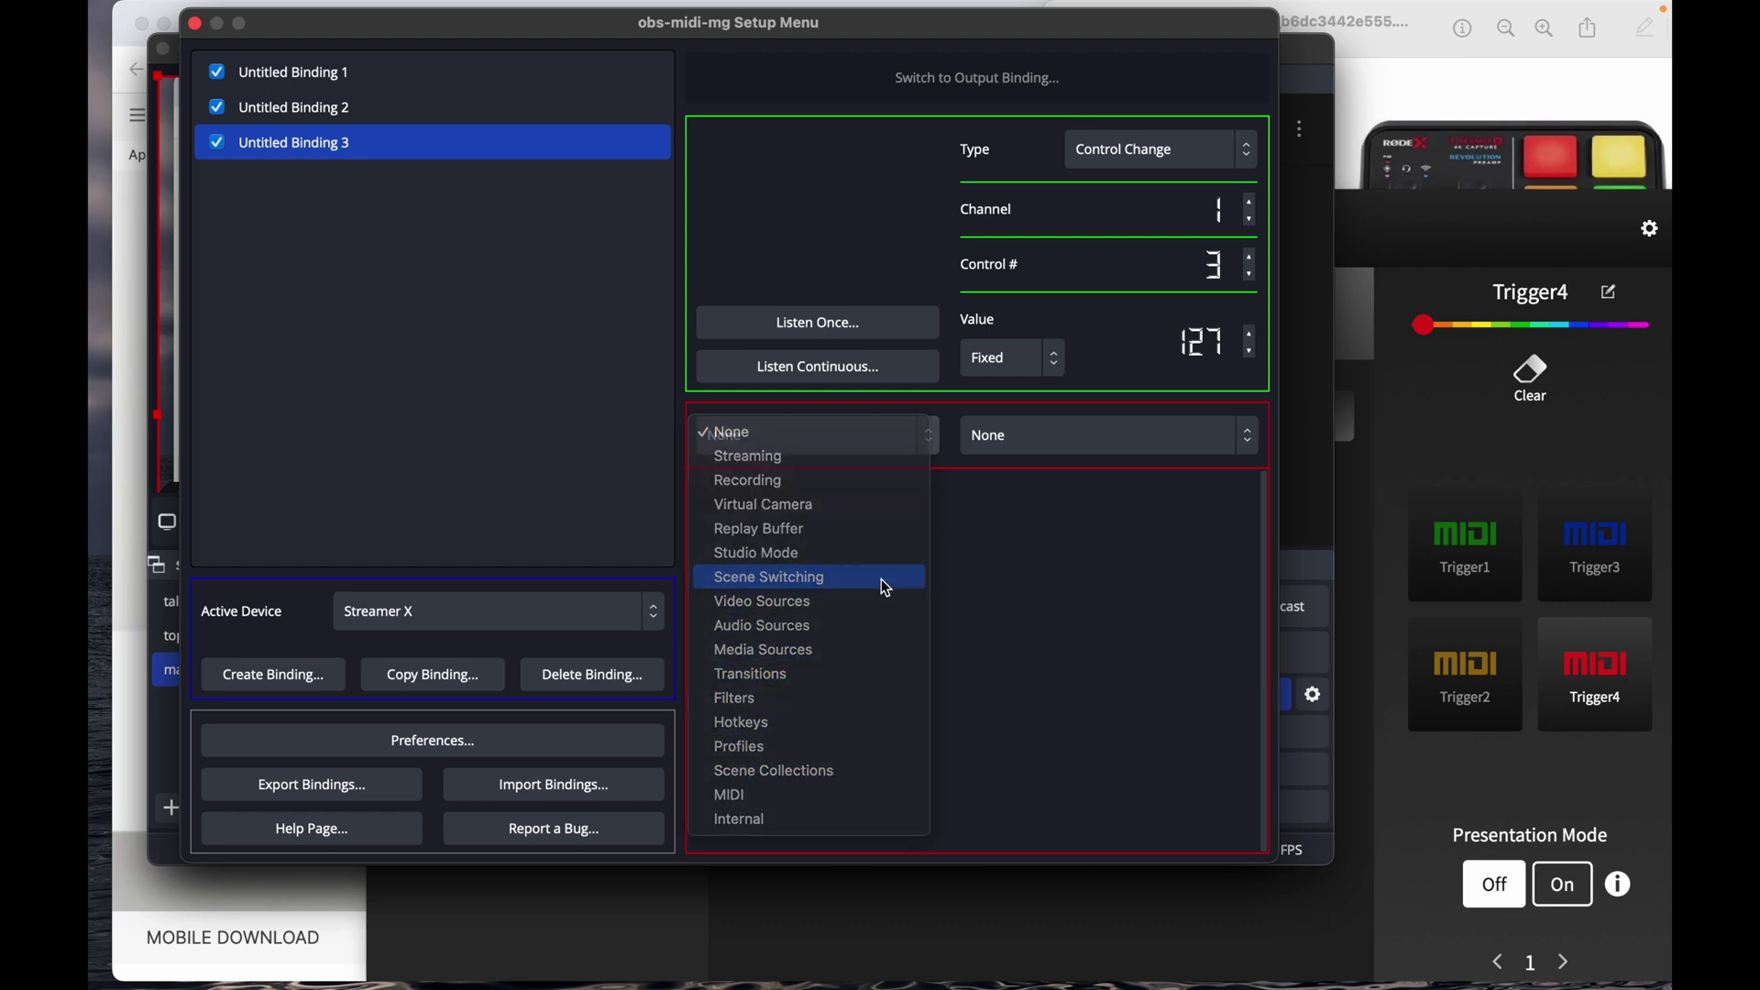
left_click(926, 528)
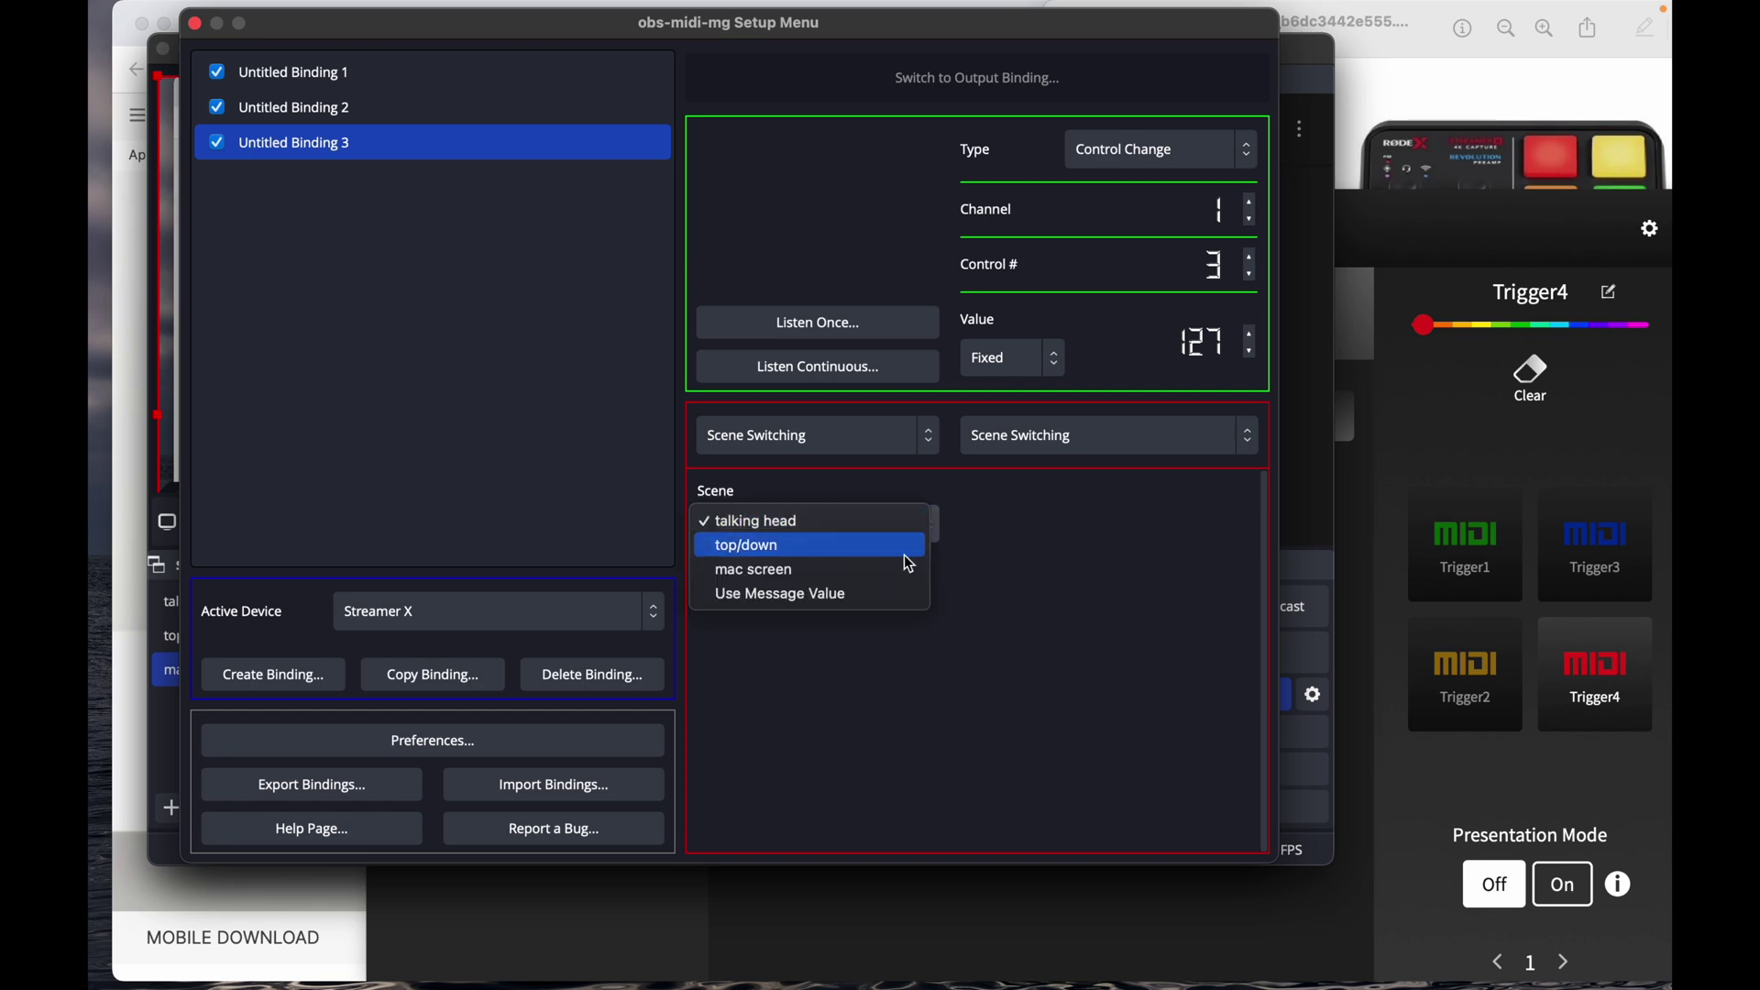
left_click(882, 569)
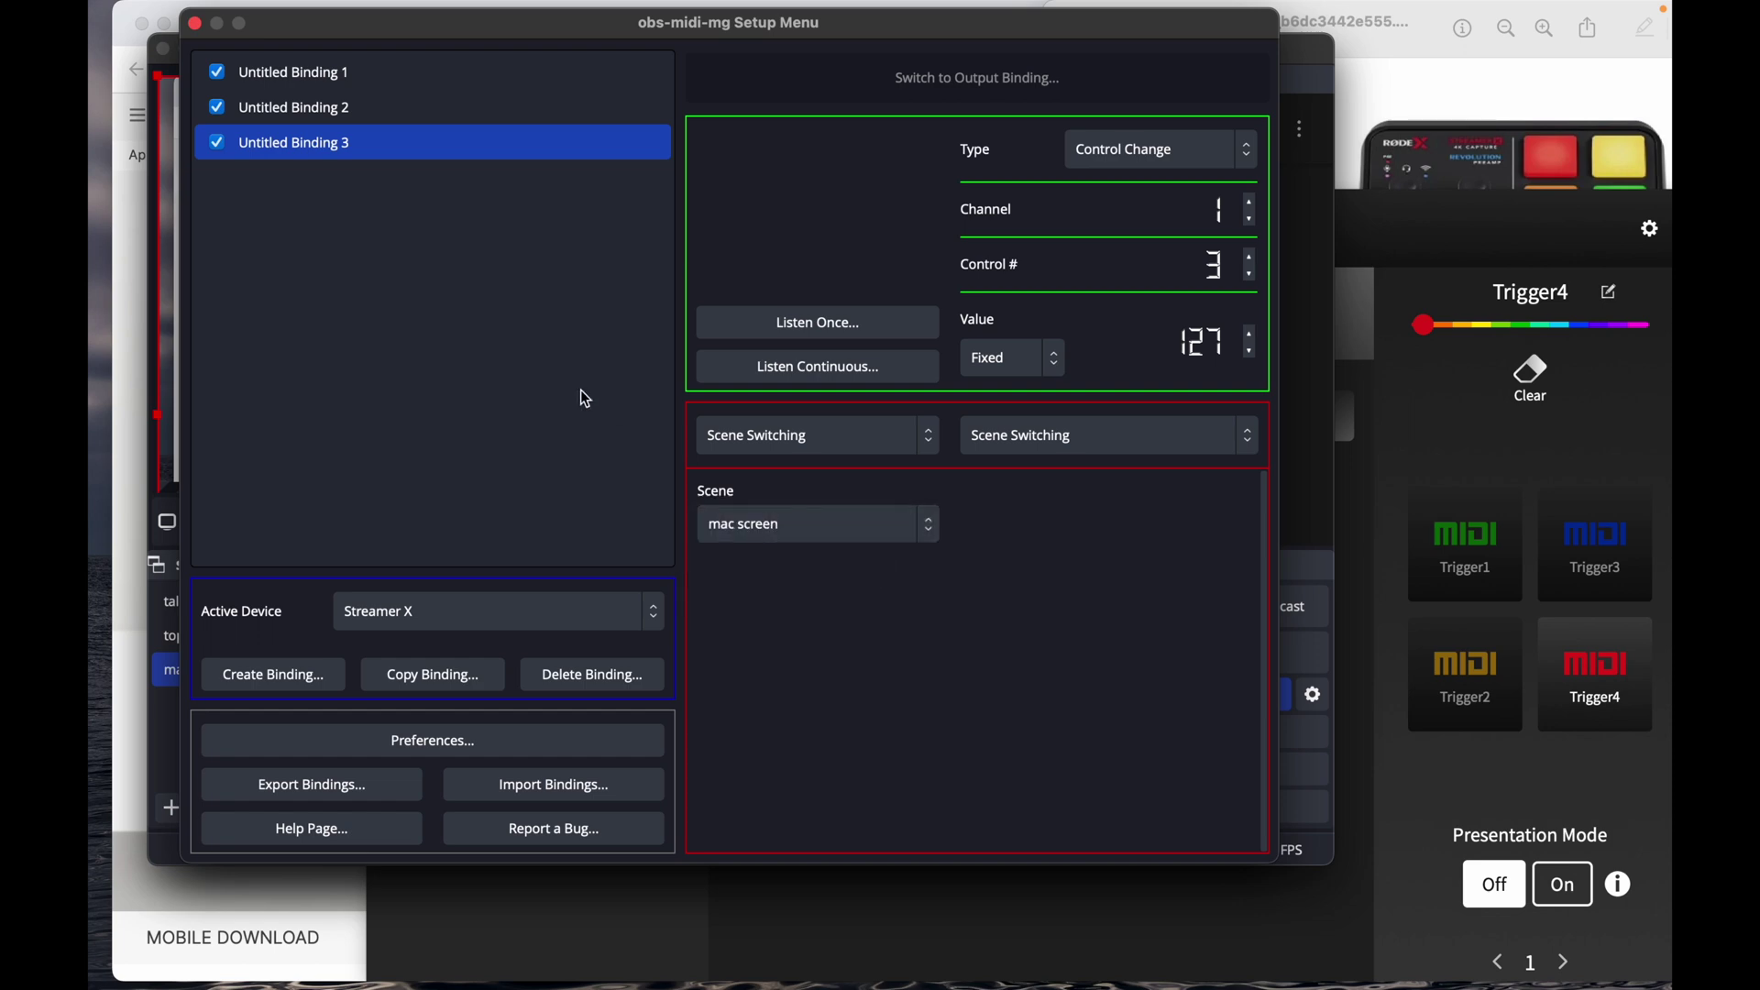
left_click(194, 22)
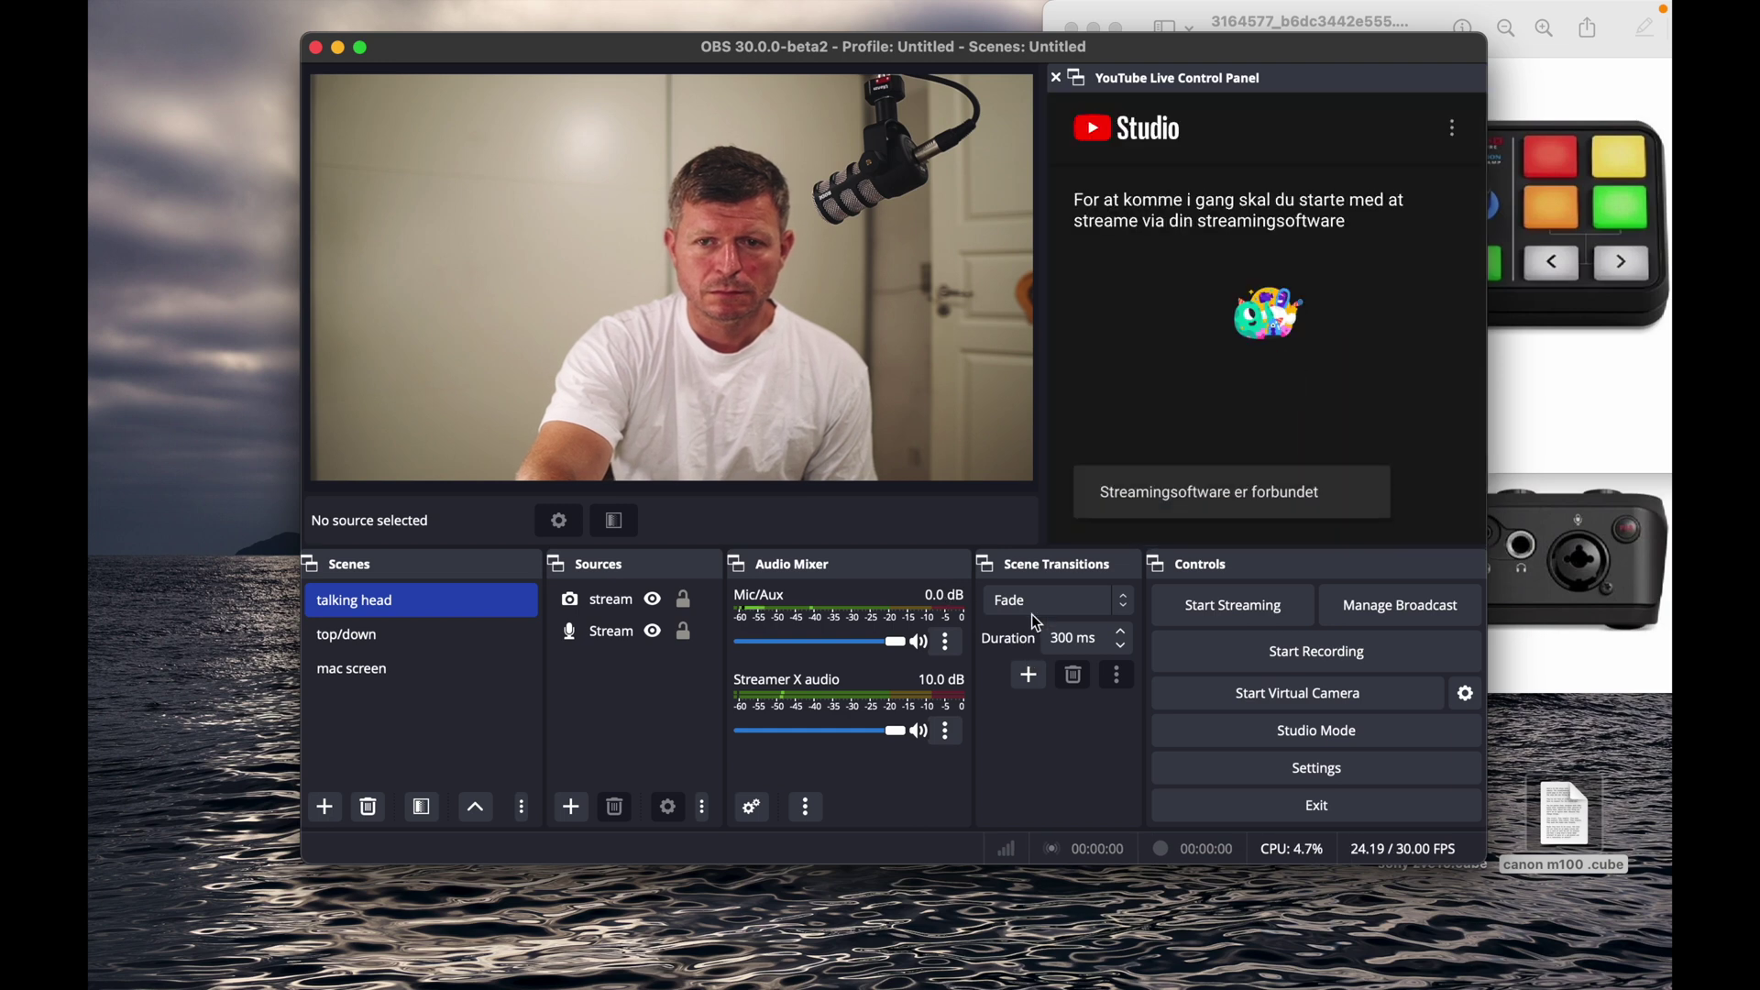
- Make OBS ignore the streaming service setting recommendations in the stream settings
left_click(1267, 778)
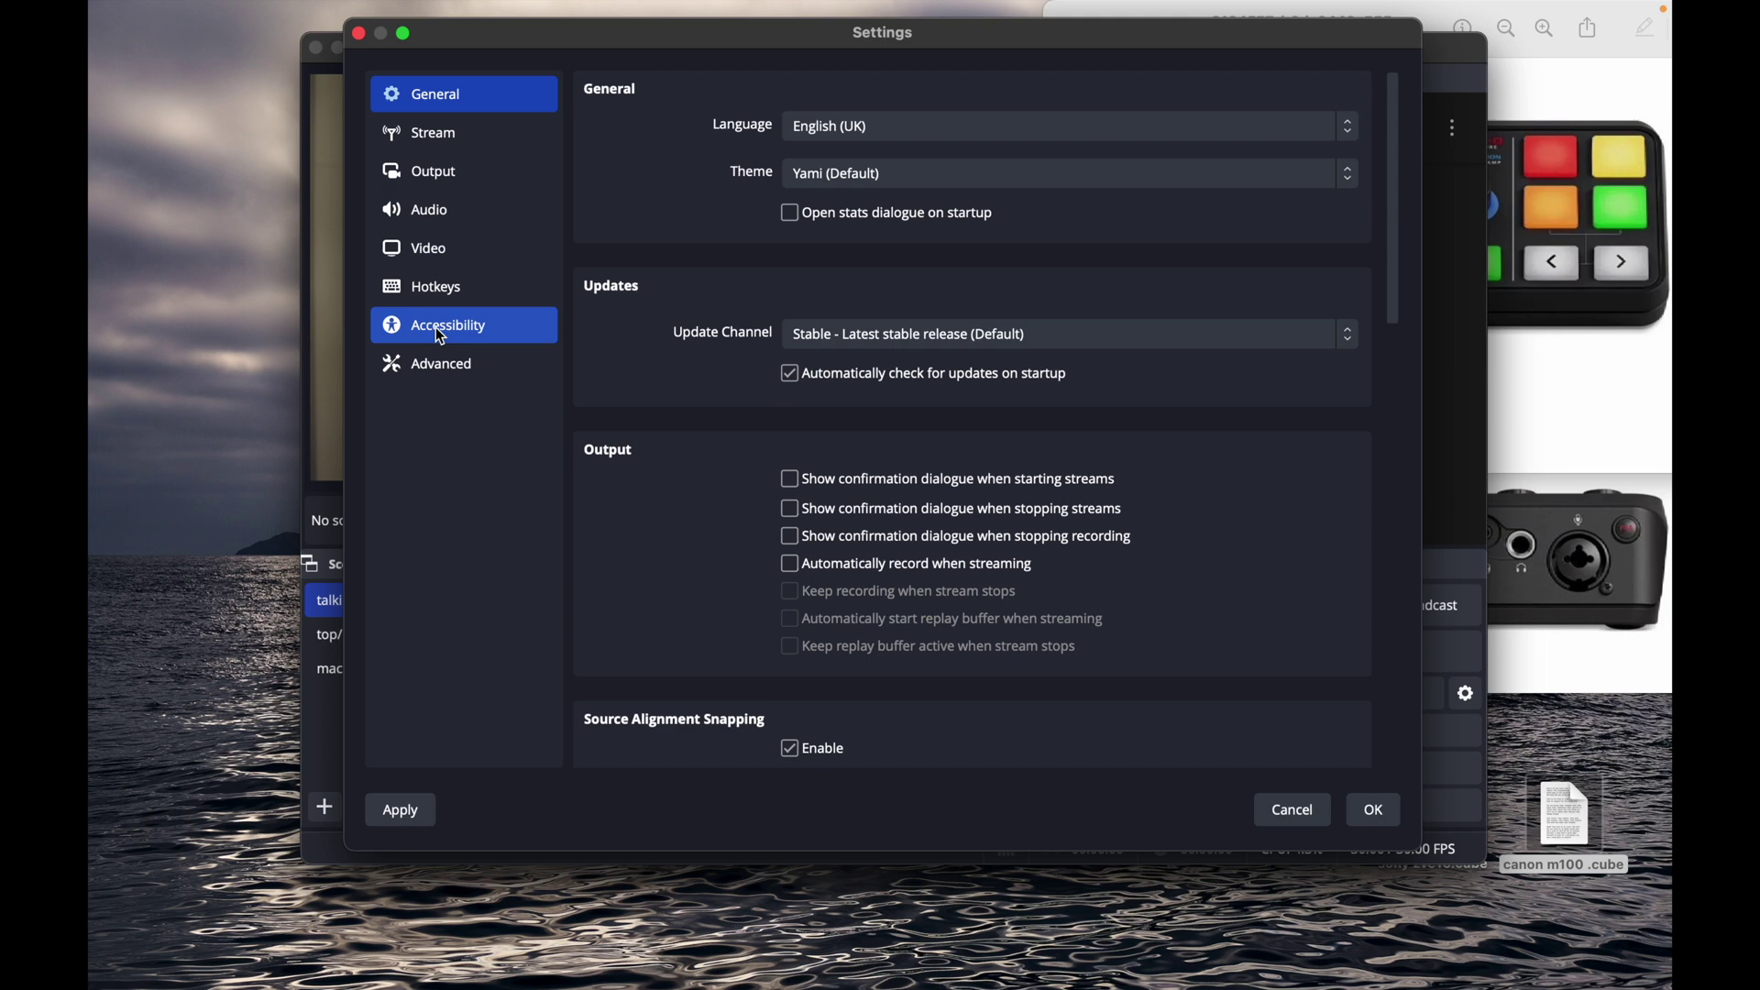
left_click(440, 140)
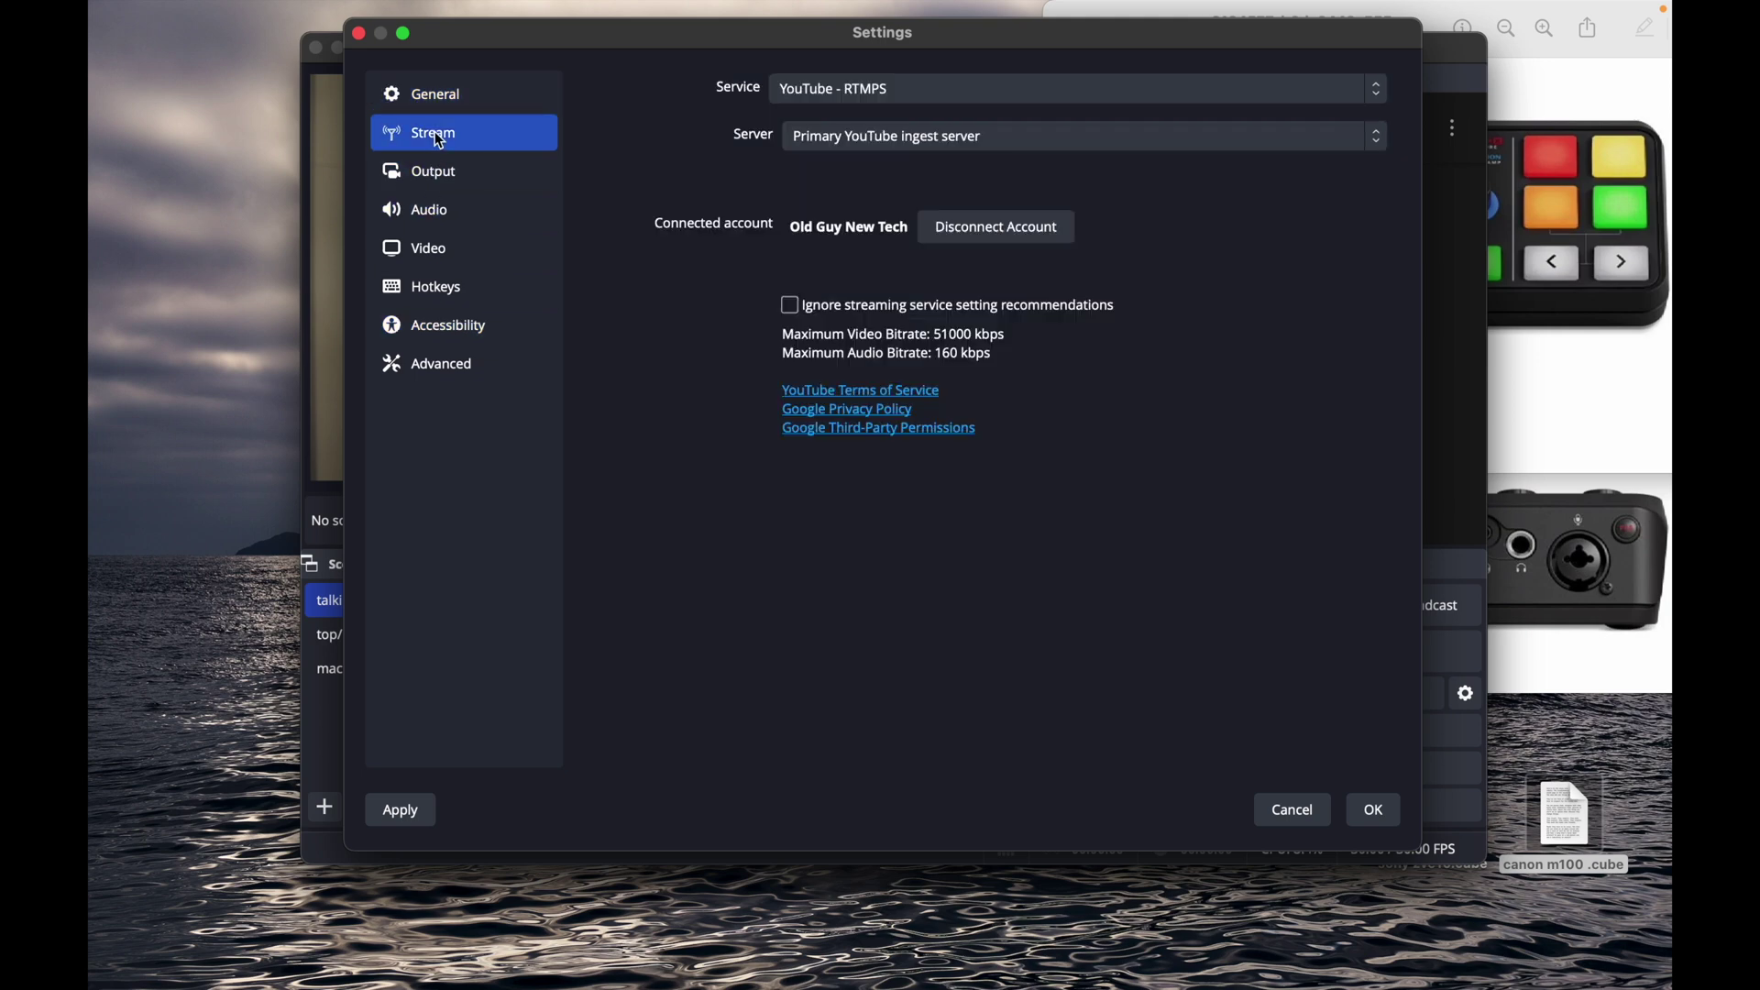
left_click(806, 312)
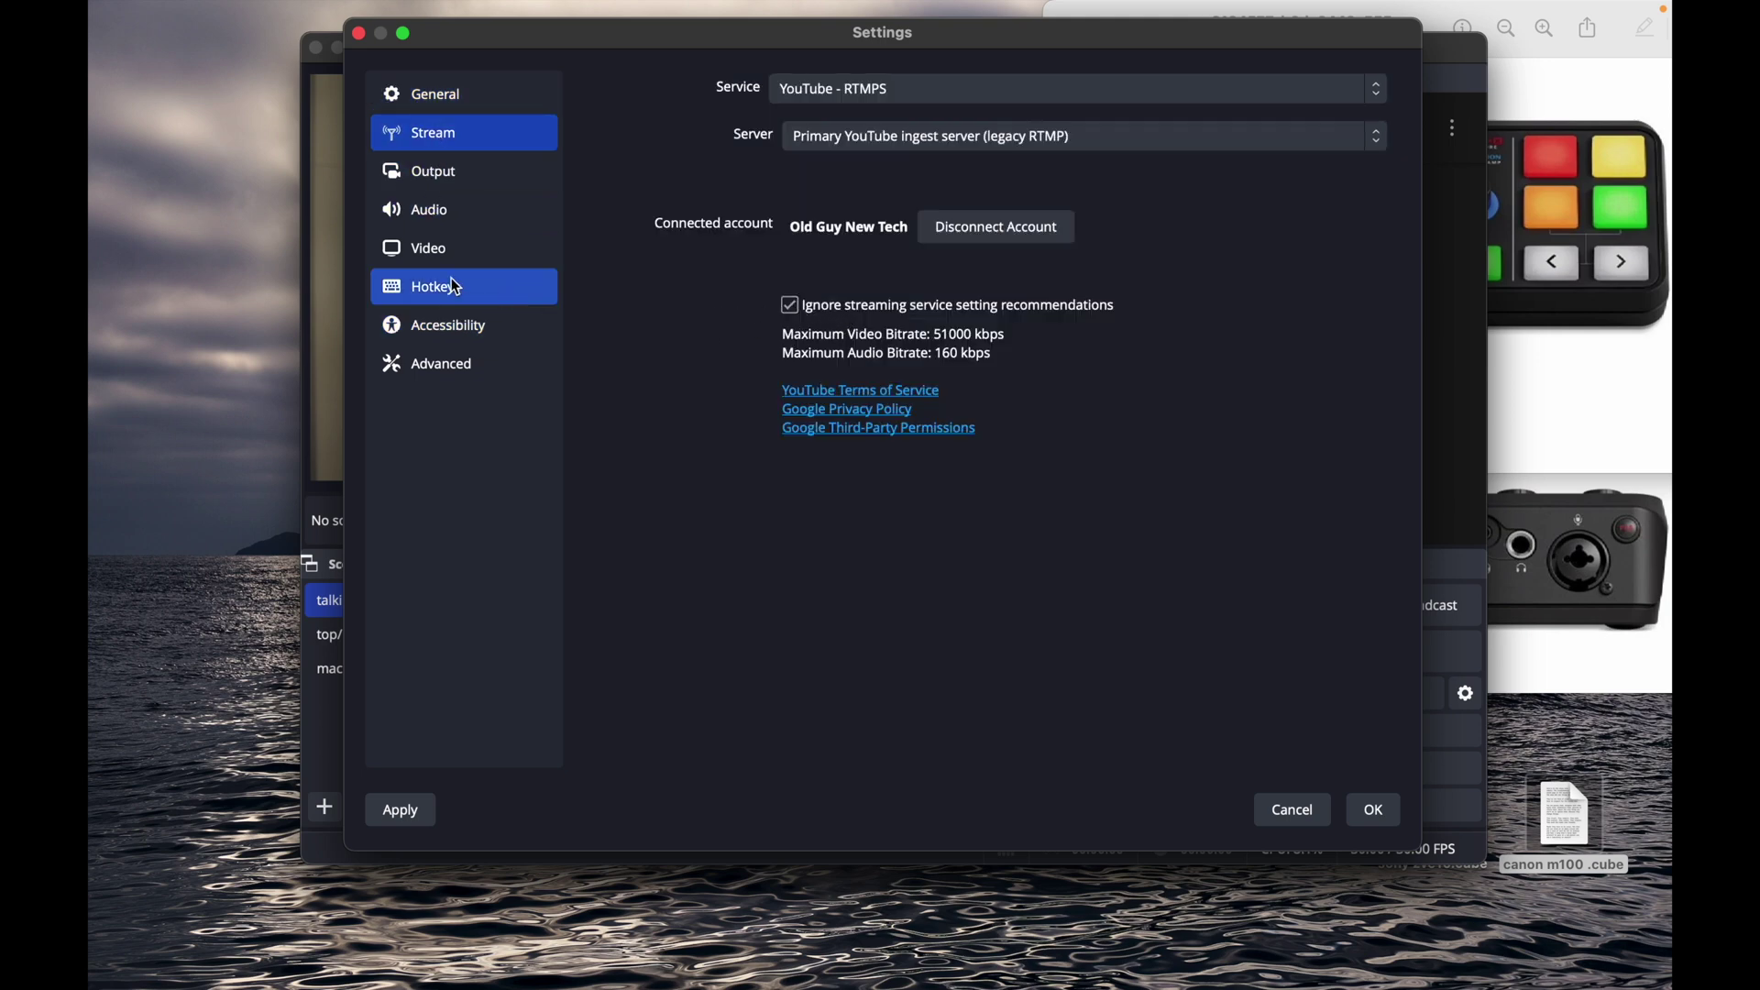
- Set the streaming video encoder to Hardware (Apple, HEVC) in the output settings
left_click(442, 182)
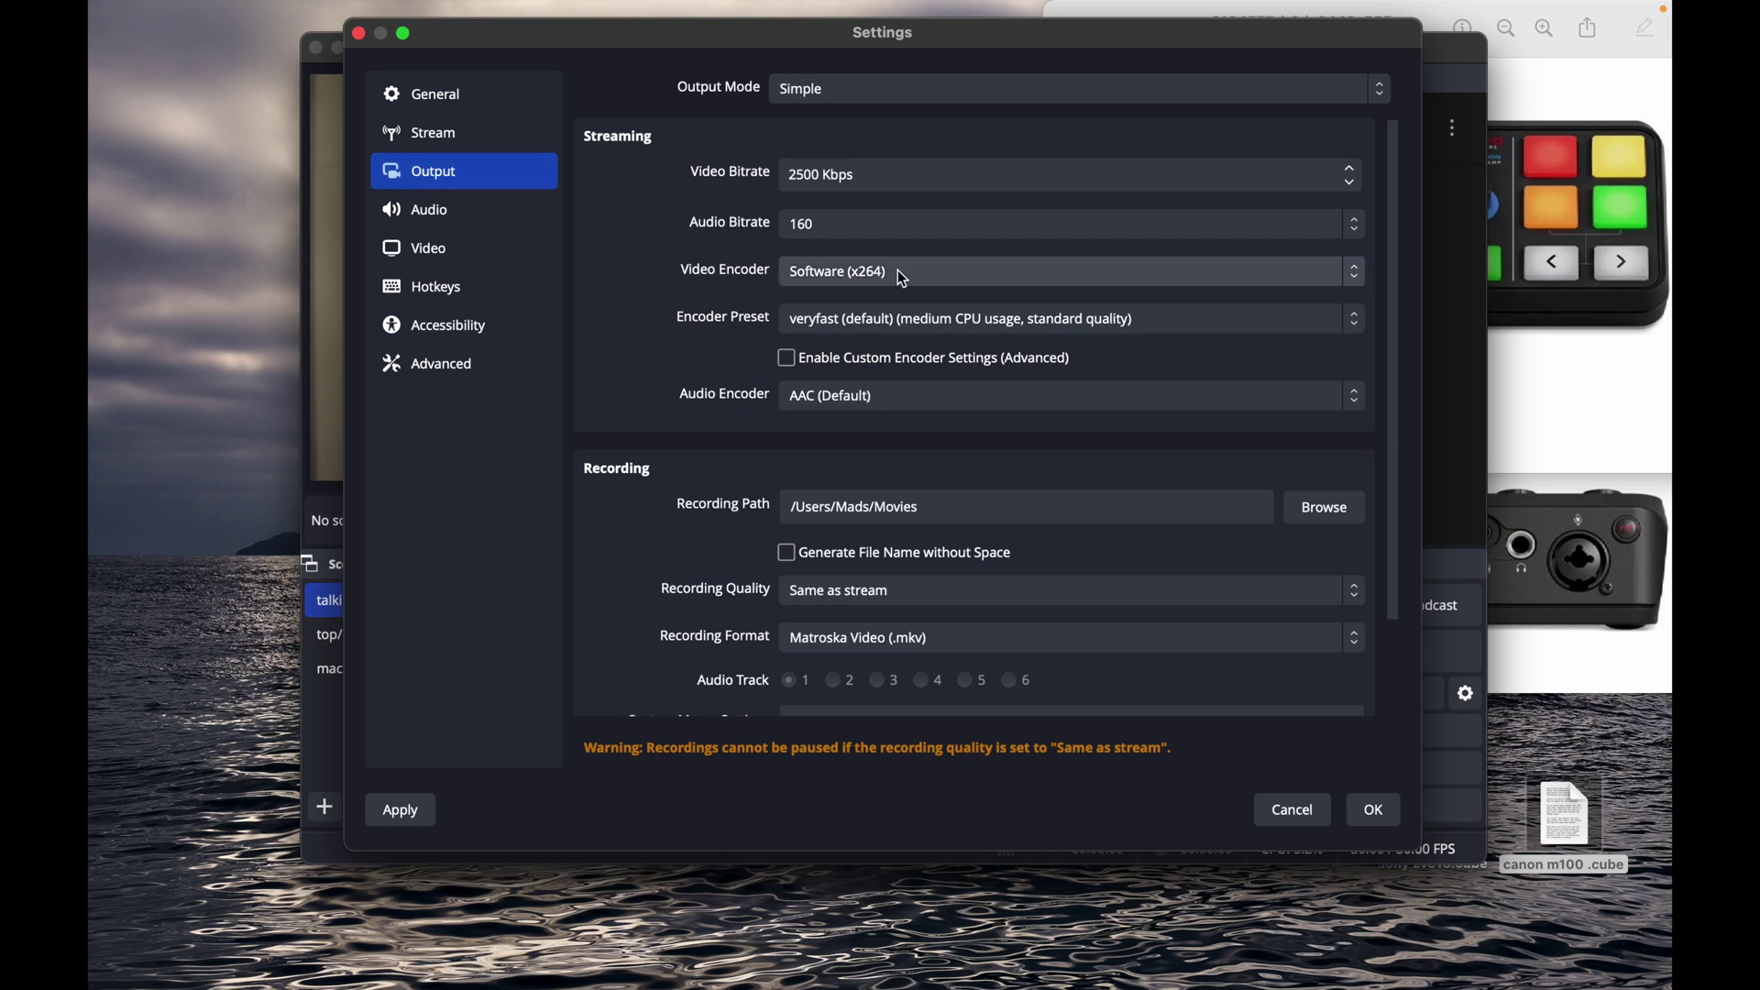
scroll(1081, 373, "down", 1)
scroll(1081, 373, "up", 1)
scroll(1082, 376, "down", 1)
scroll(1082, 376, "up", 1)
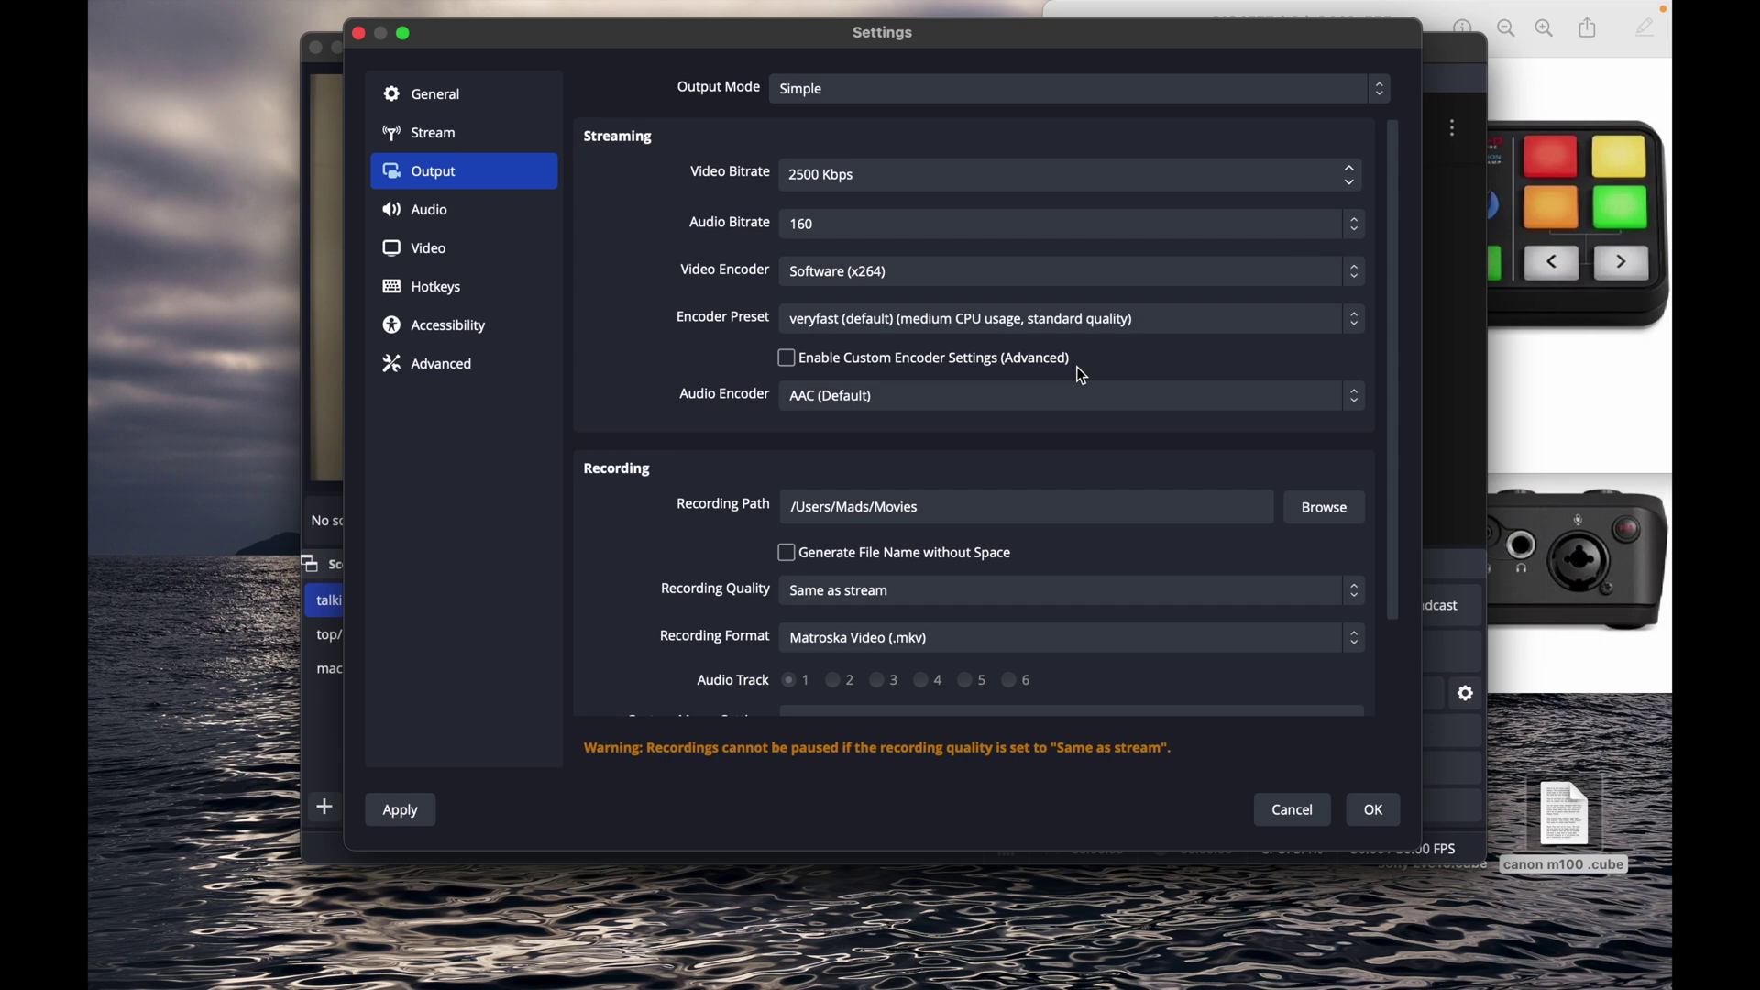
left_click(1355, 272)
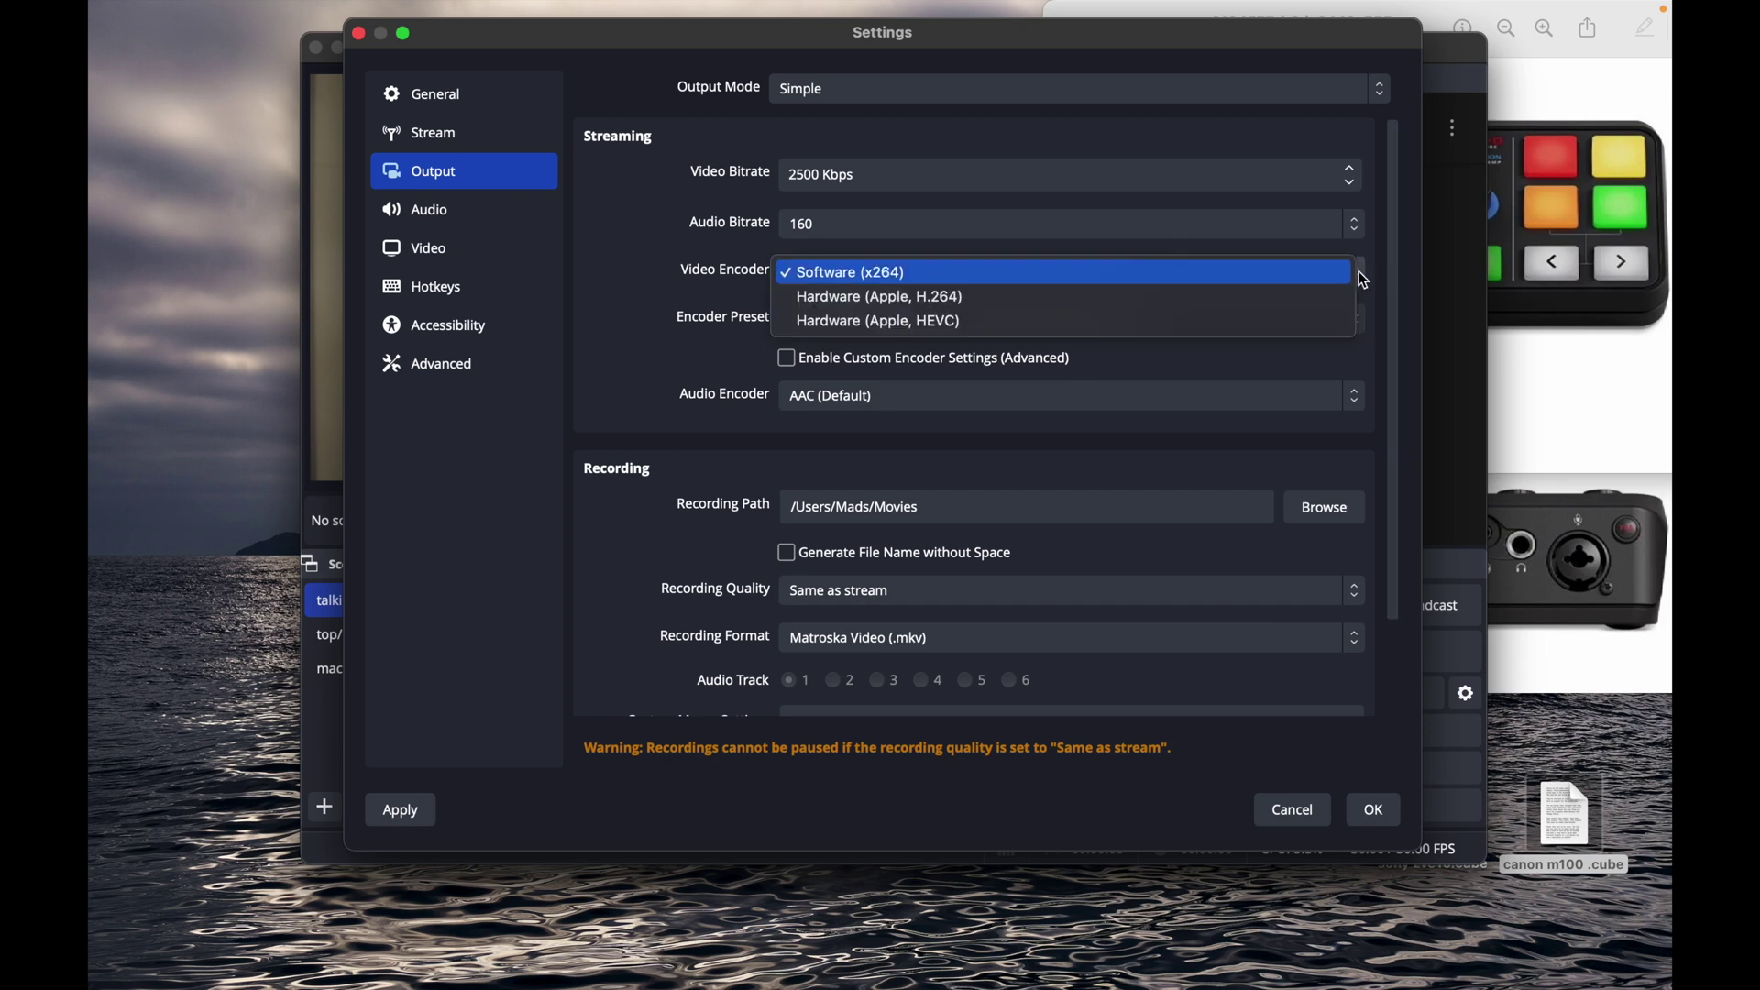
left_click(1229, 312)
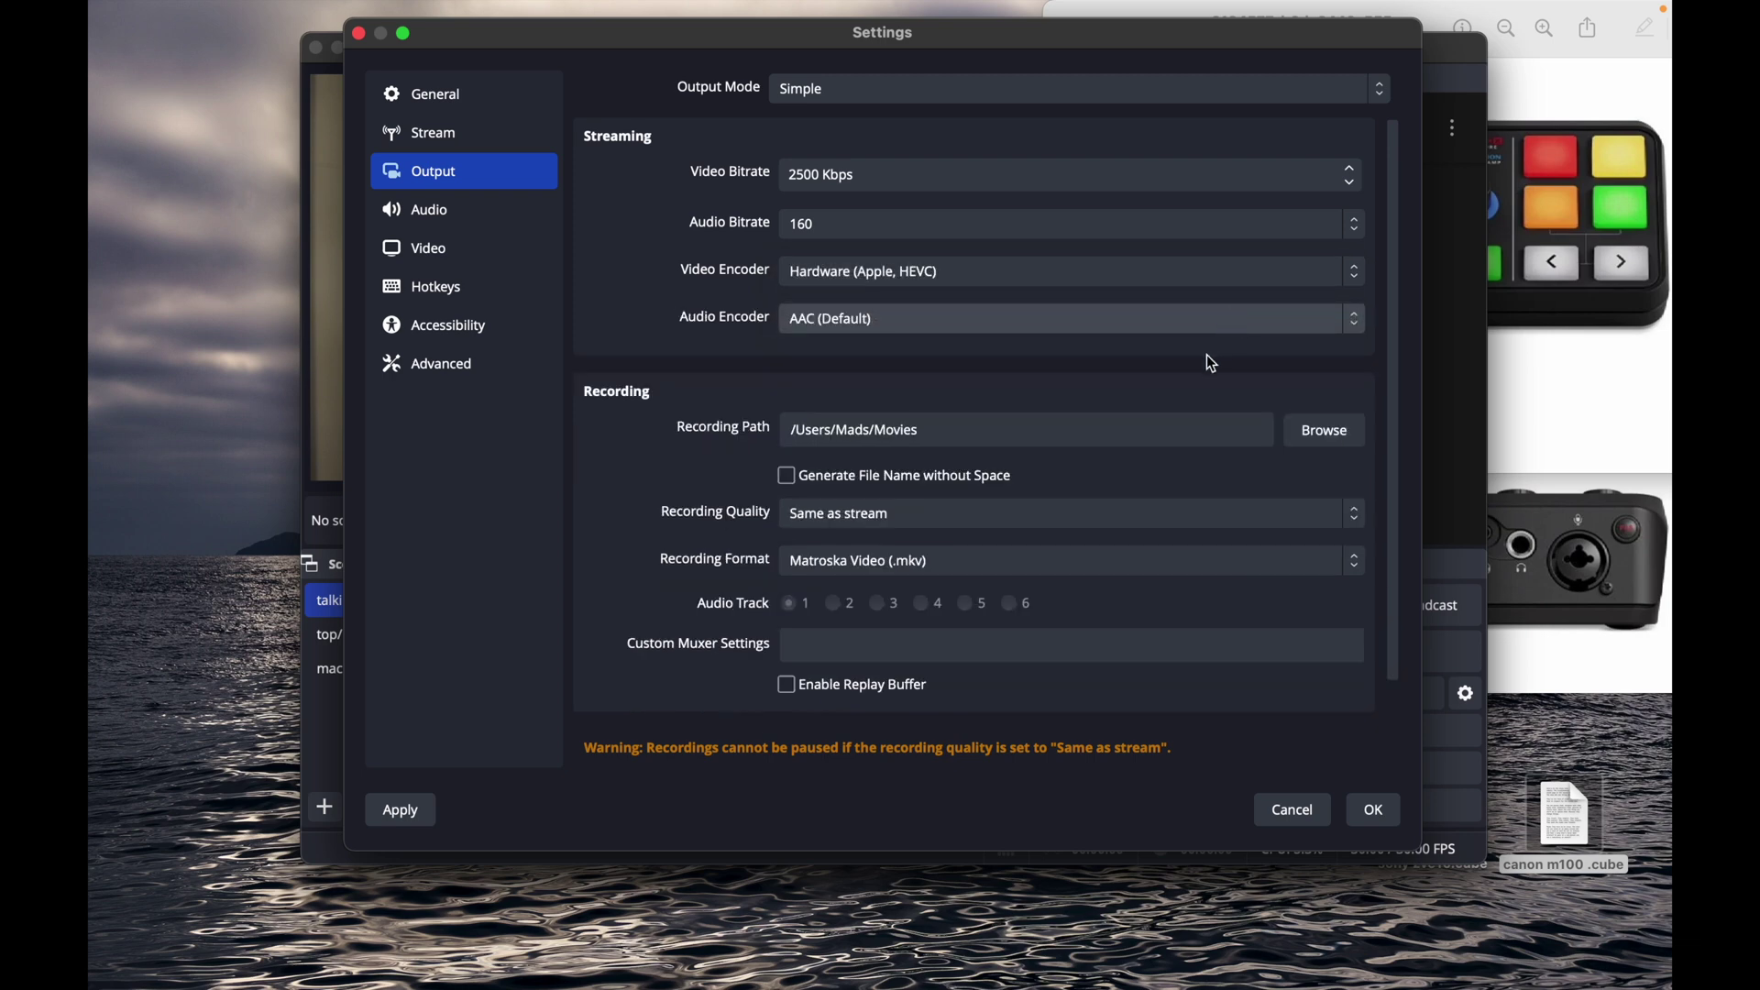
- Disable the global Mic/Auxiliary Audio device in the audio settings
left_click(444, 222)
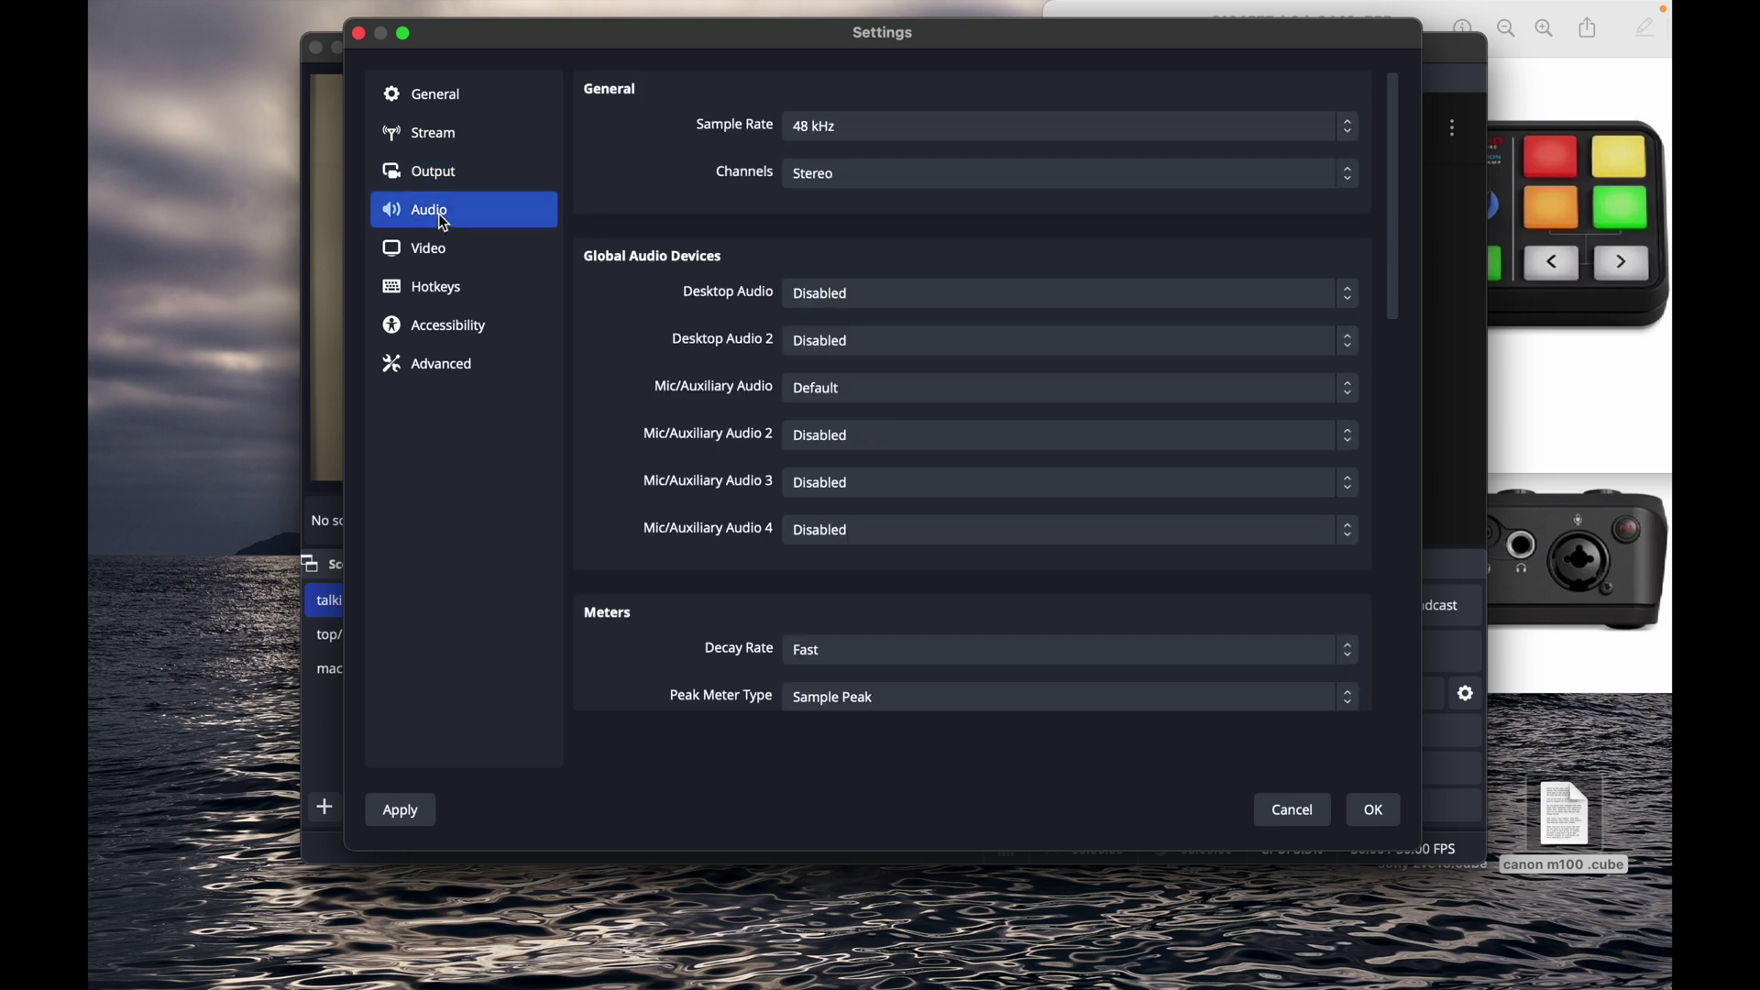
left_click(1348, 389)
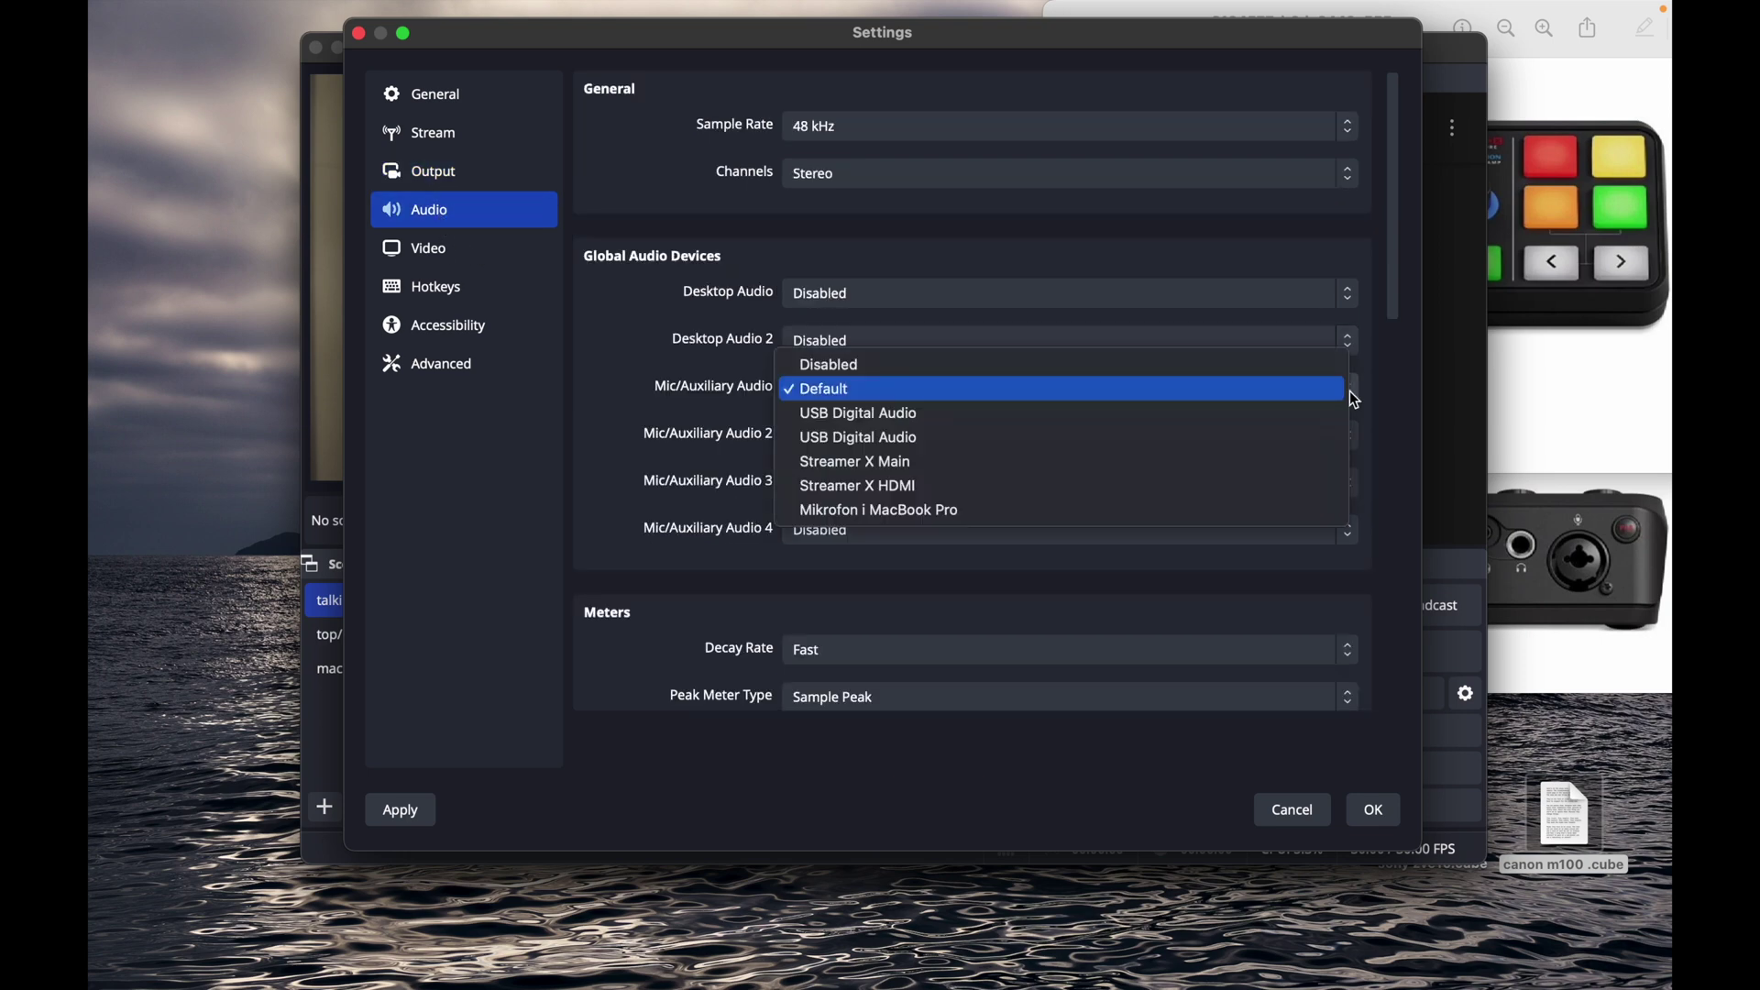
left_click(1249, 368)
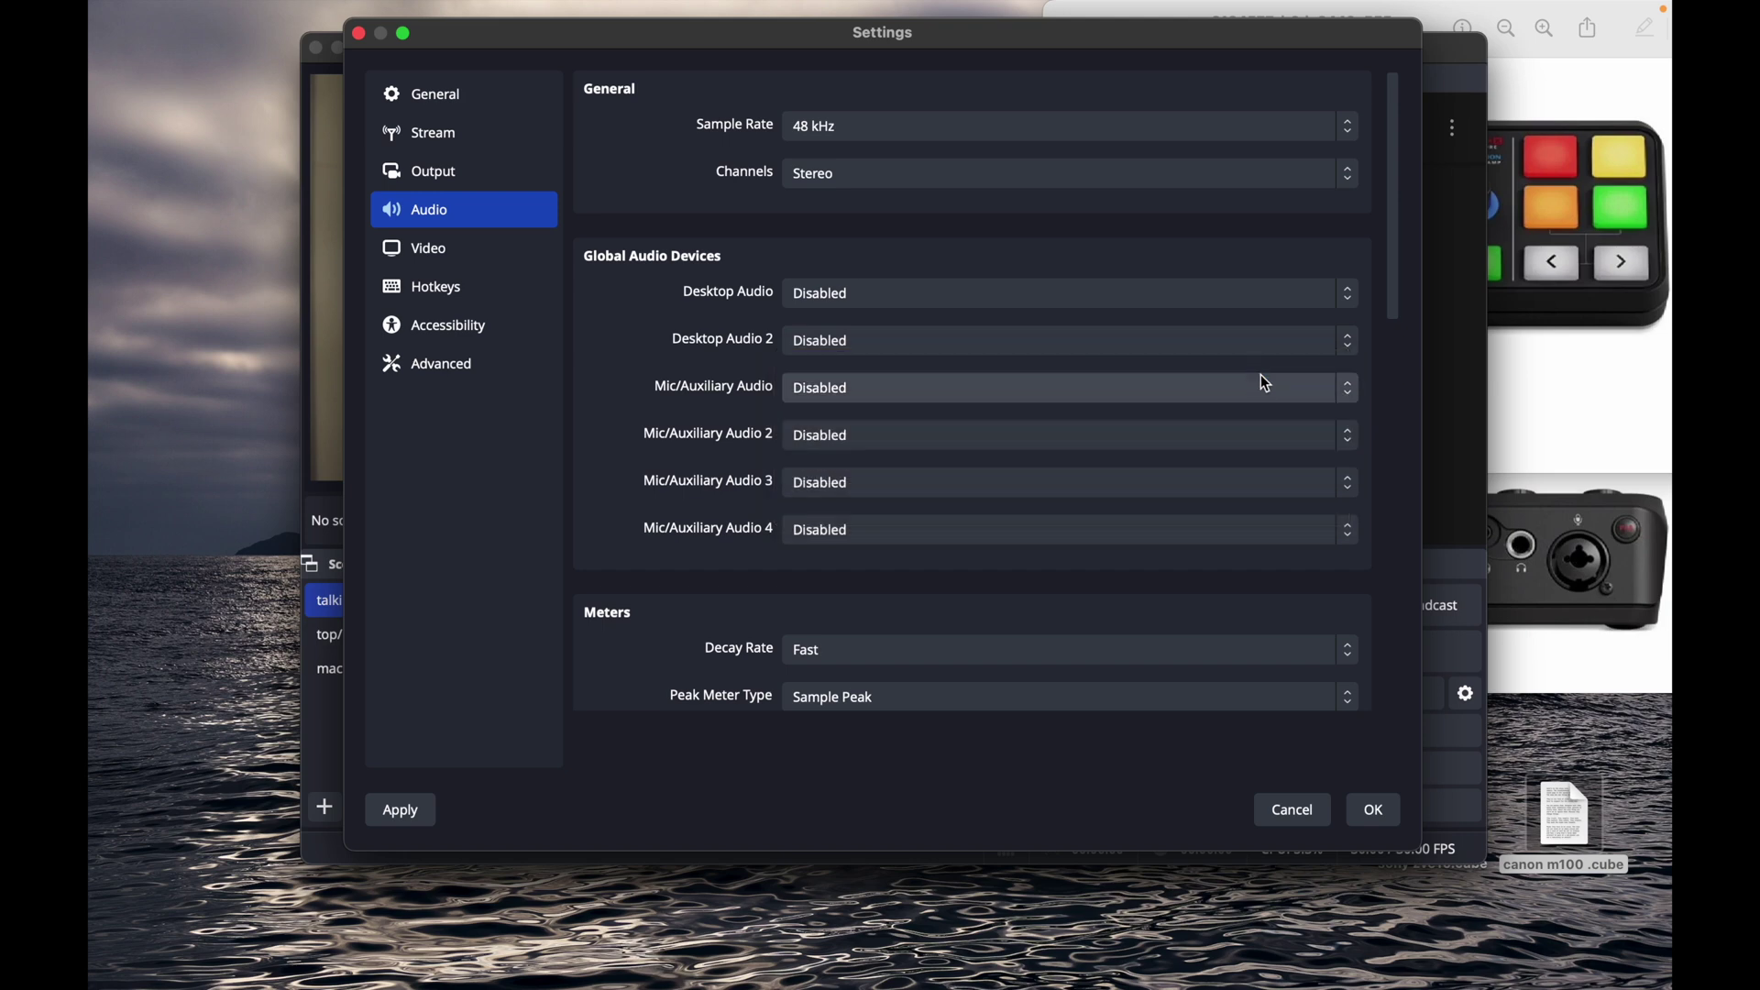
- Set the output (scaled) resolution to 1920x1080, look at the hotkey settings and save all the settings
left_click(392, 252)
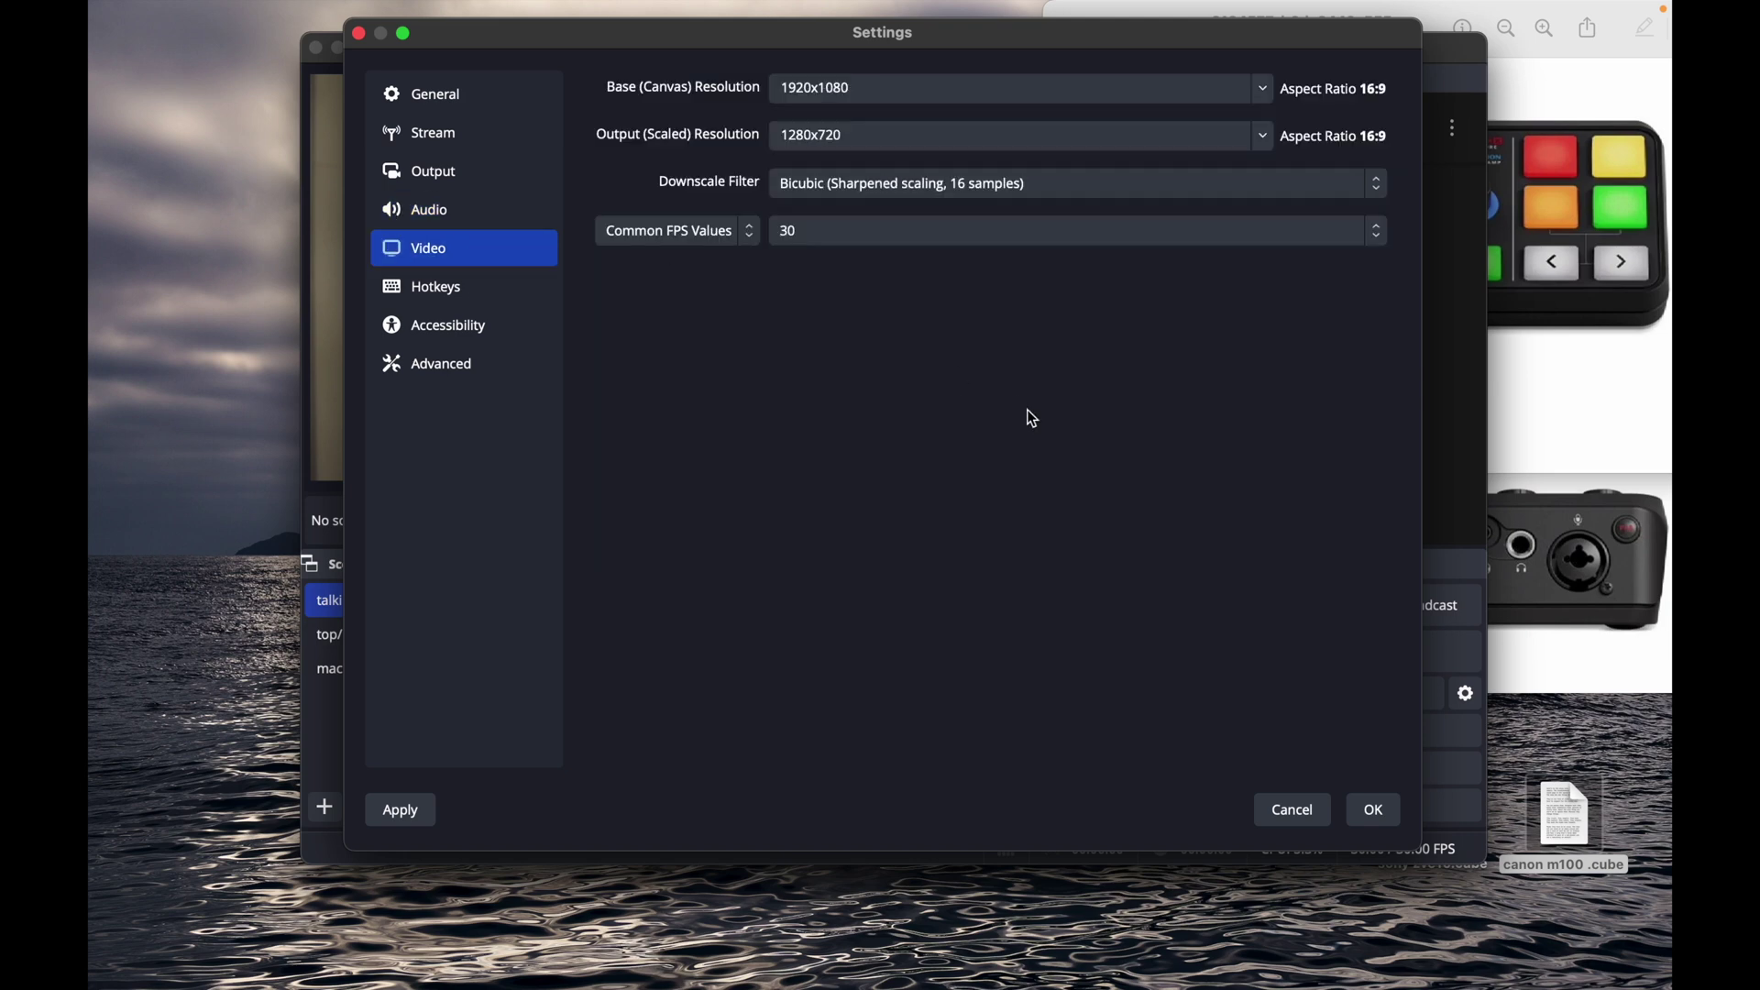
left_click(1262, 138)
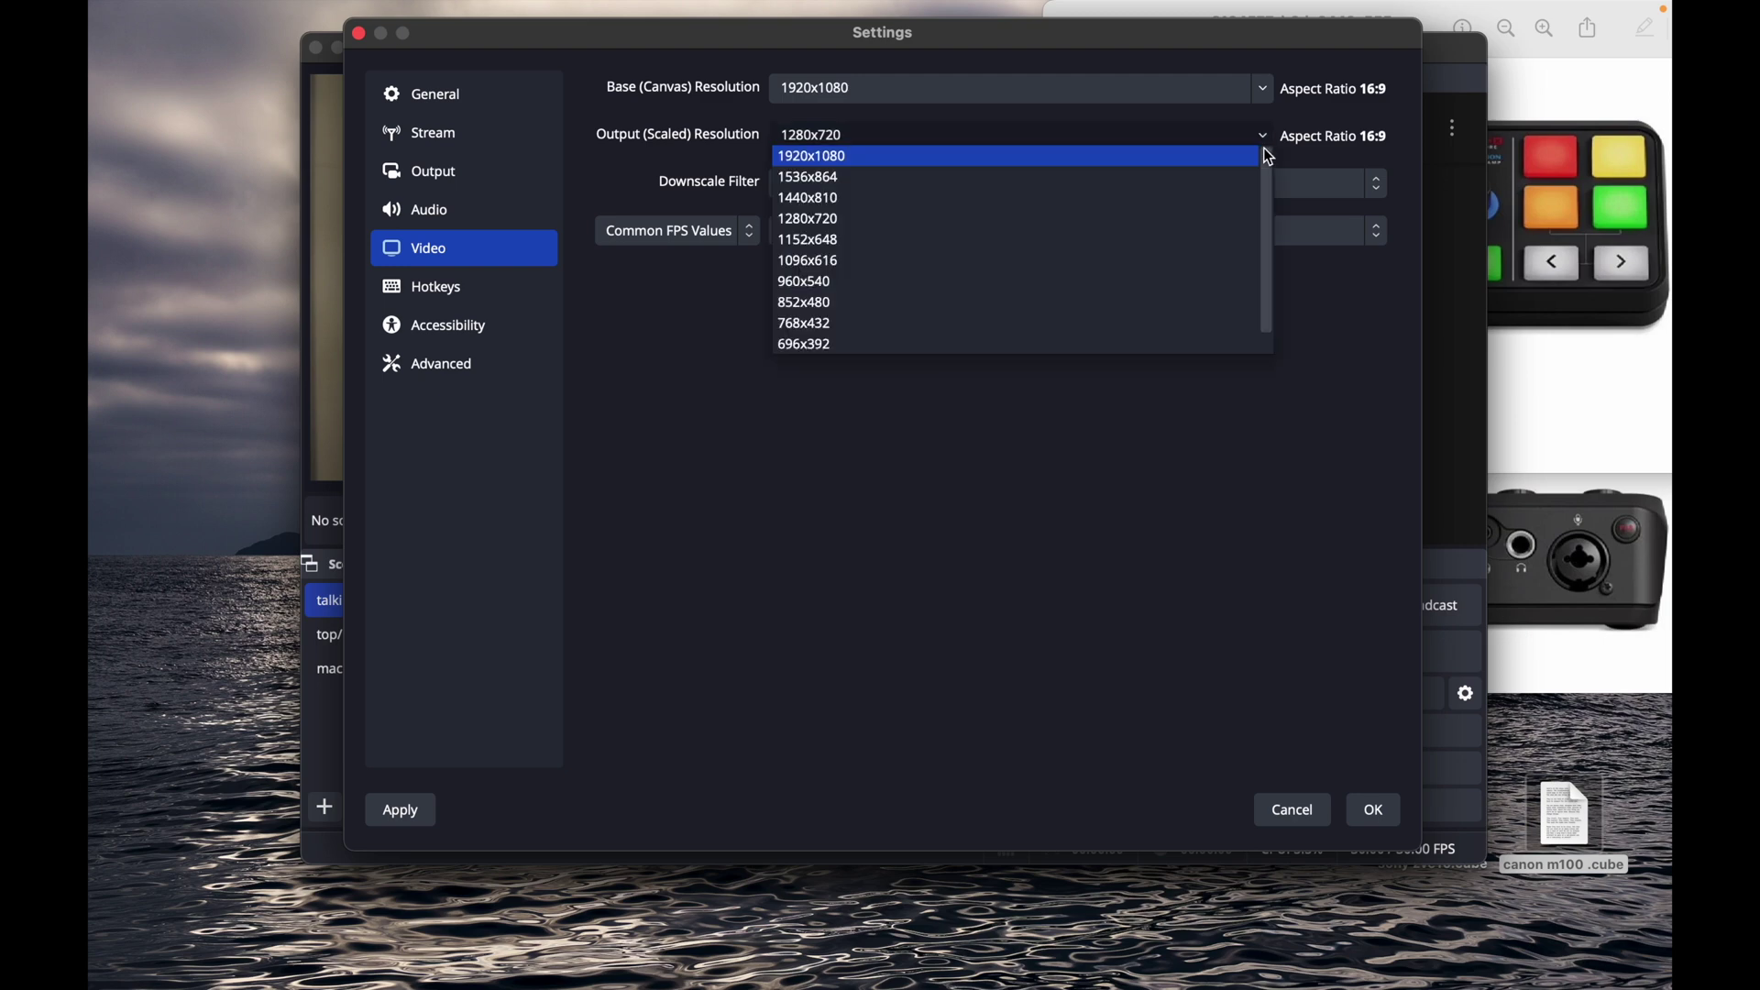
left_click(1191, 162)
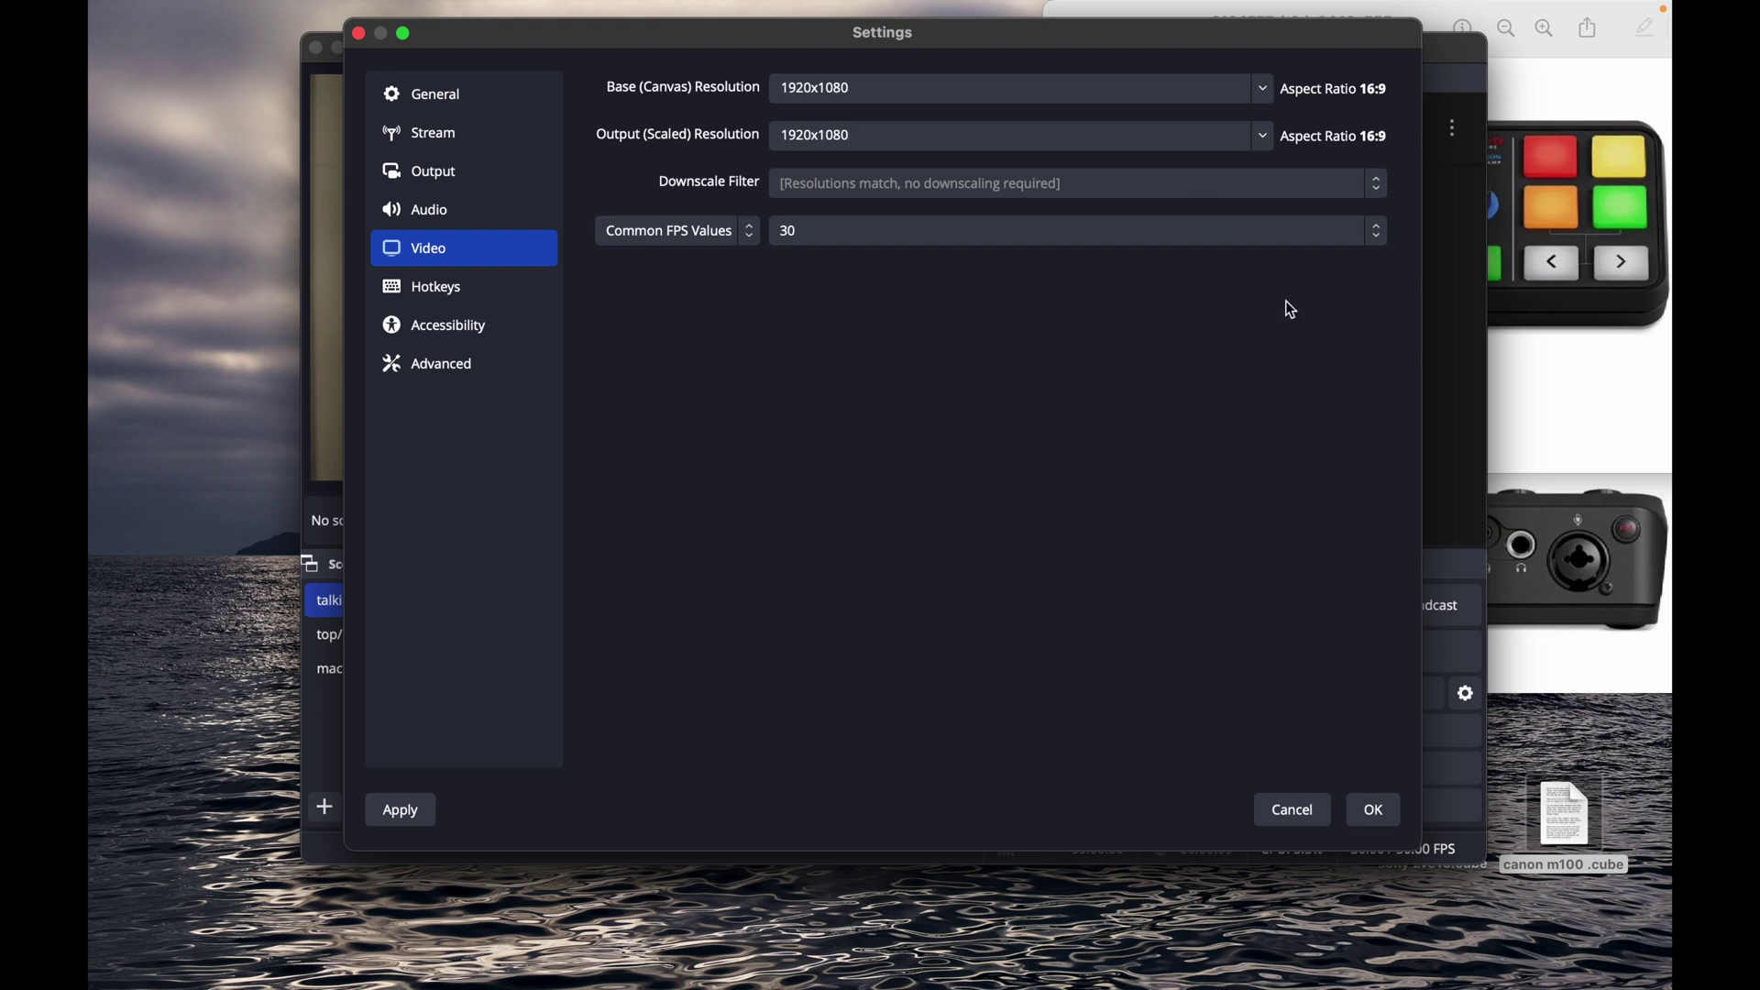
left_click(450, 289)
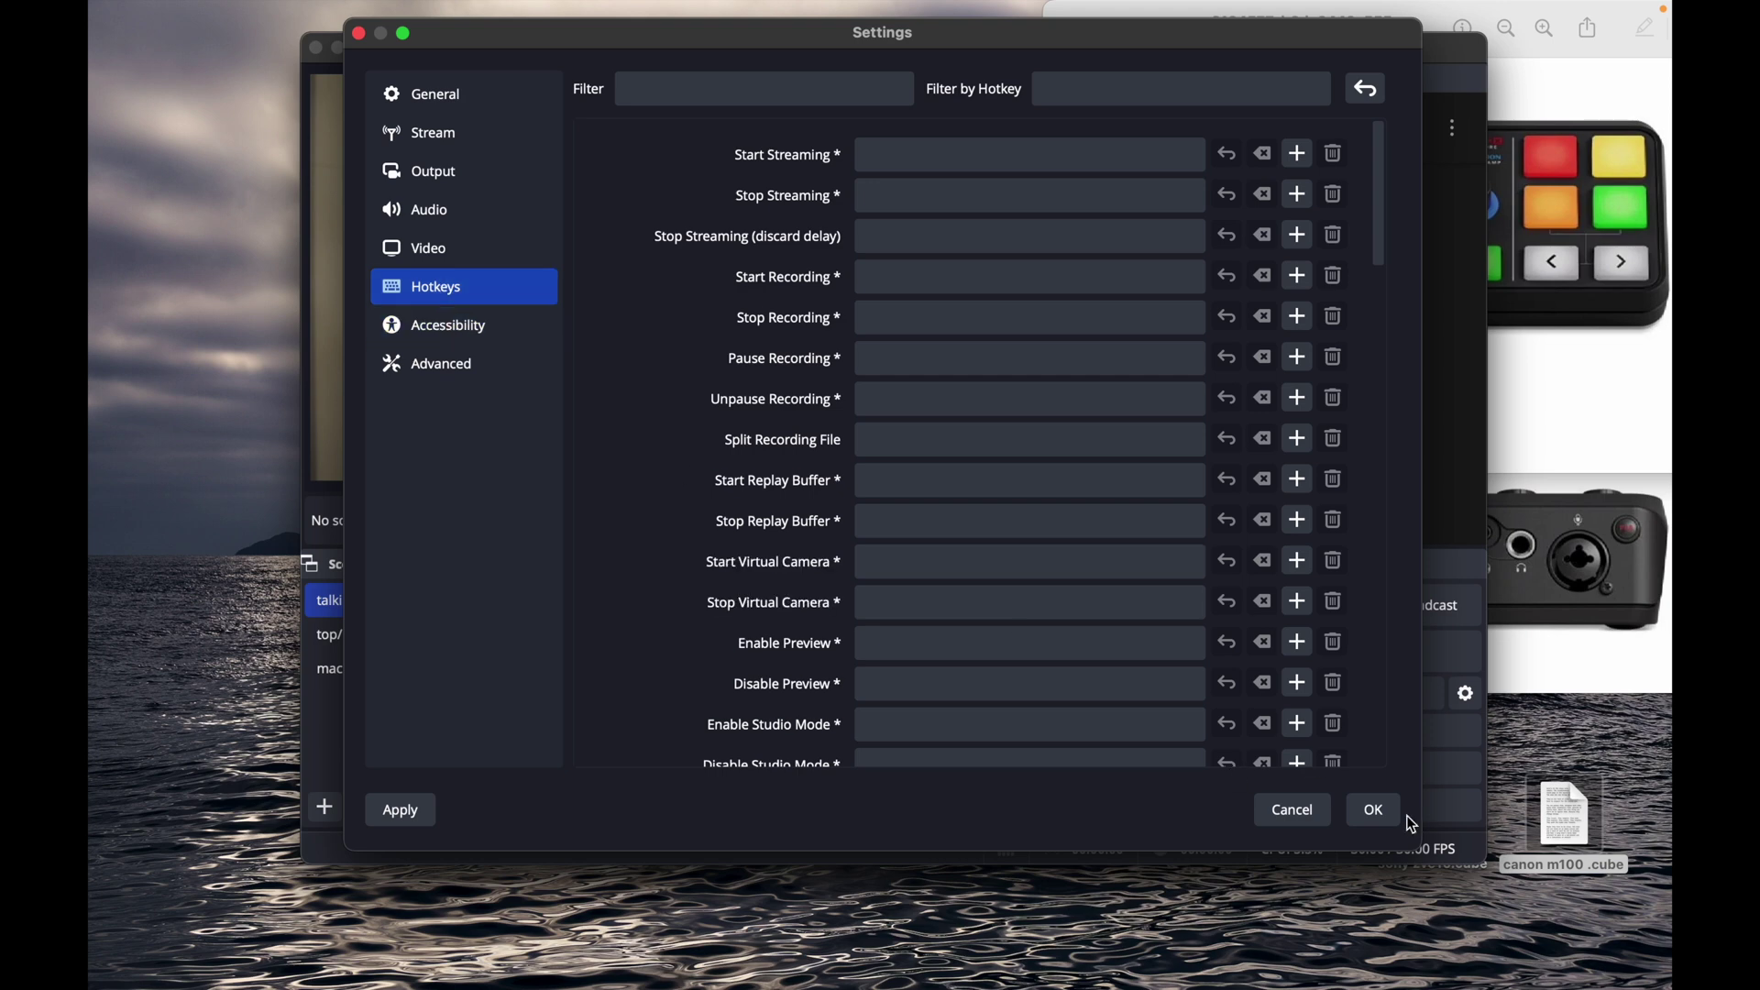
left_click(1375, 810)
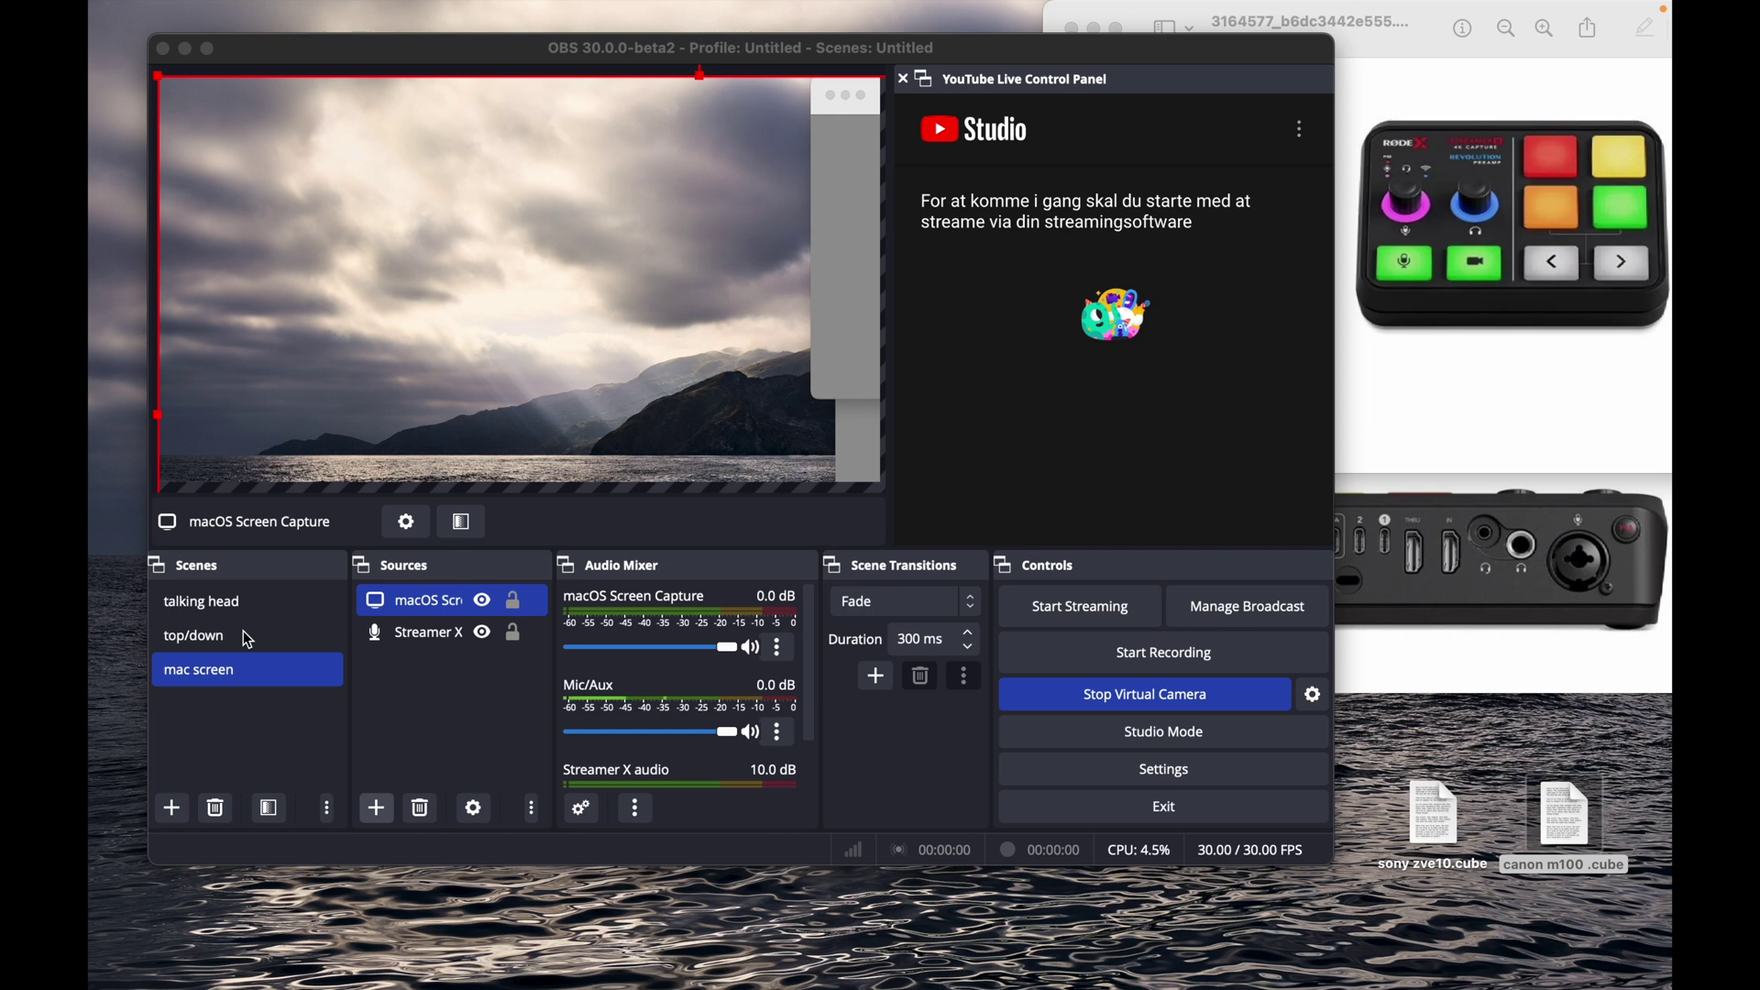
- Switch to the talking head scene, start streaming and open the YouTube broadcast setup for a new broadcast
left_click(241, 604)
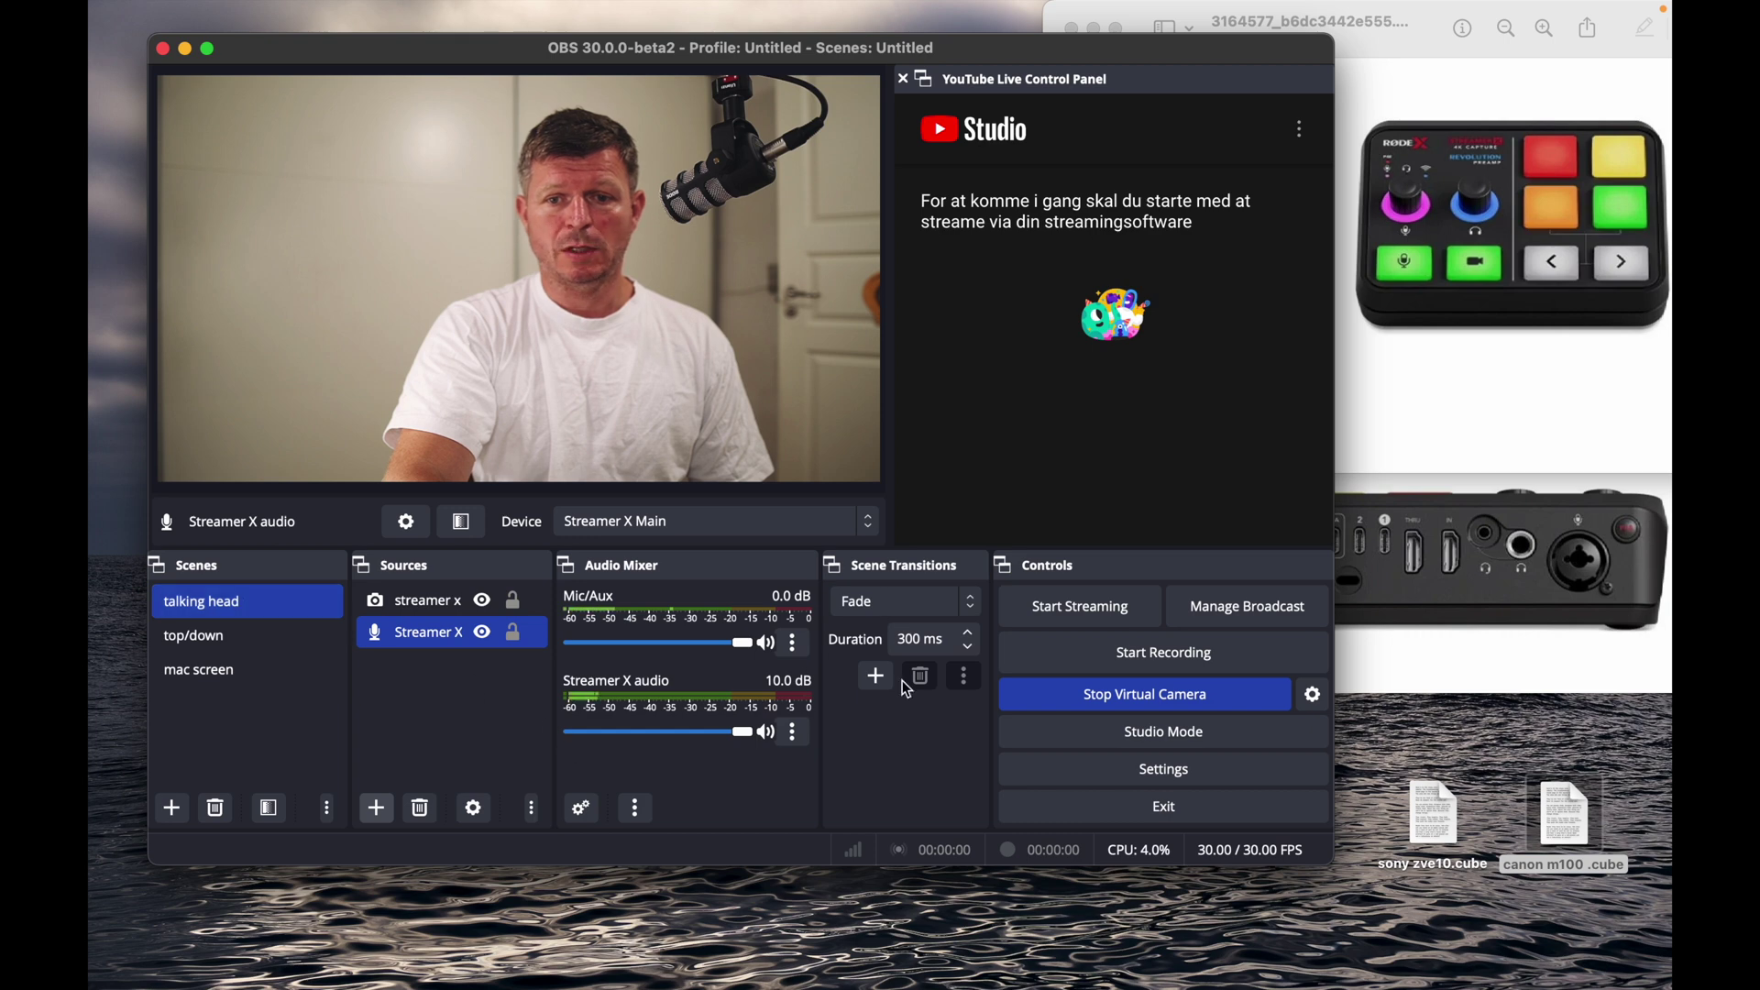
left_click(1080, 609)
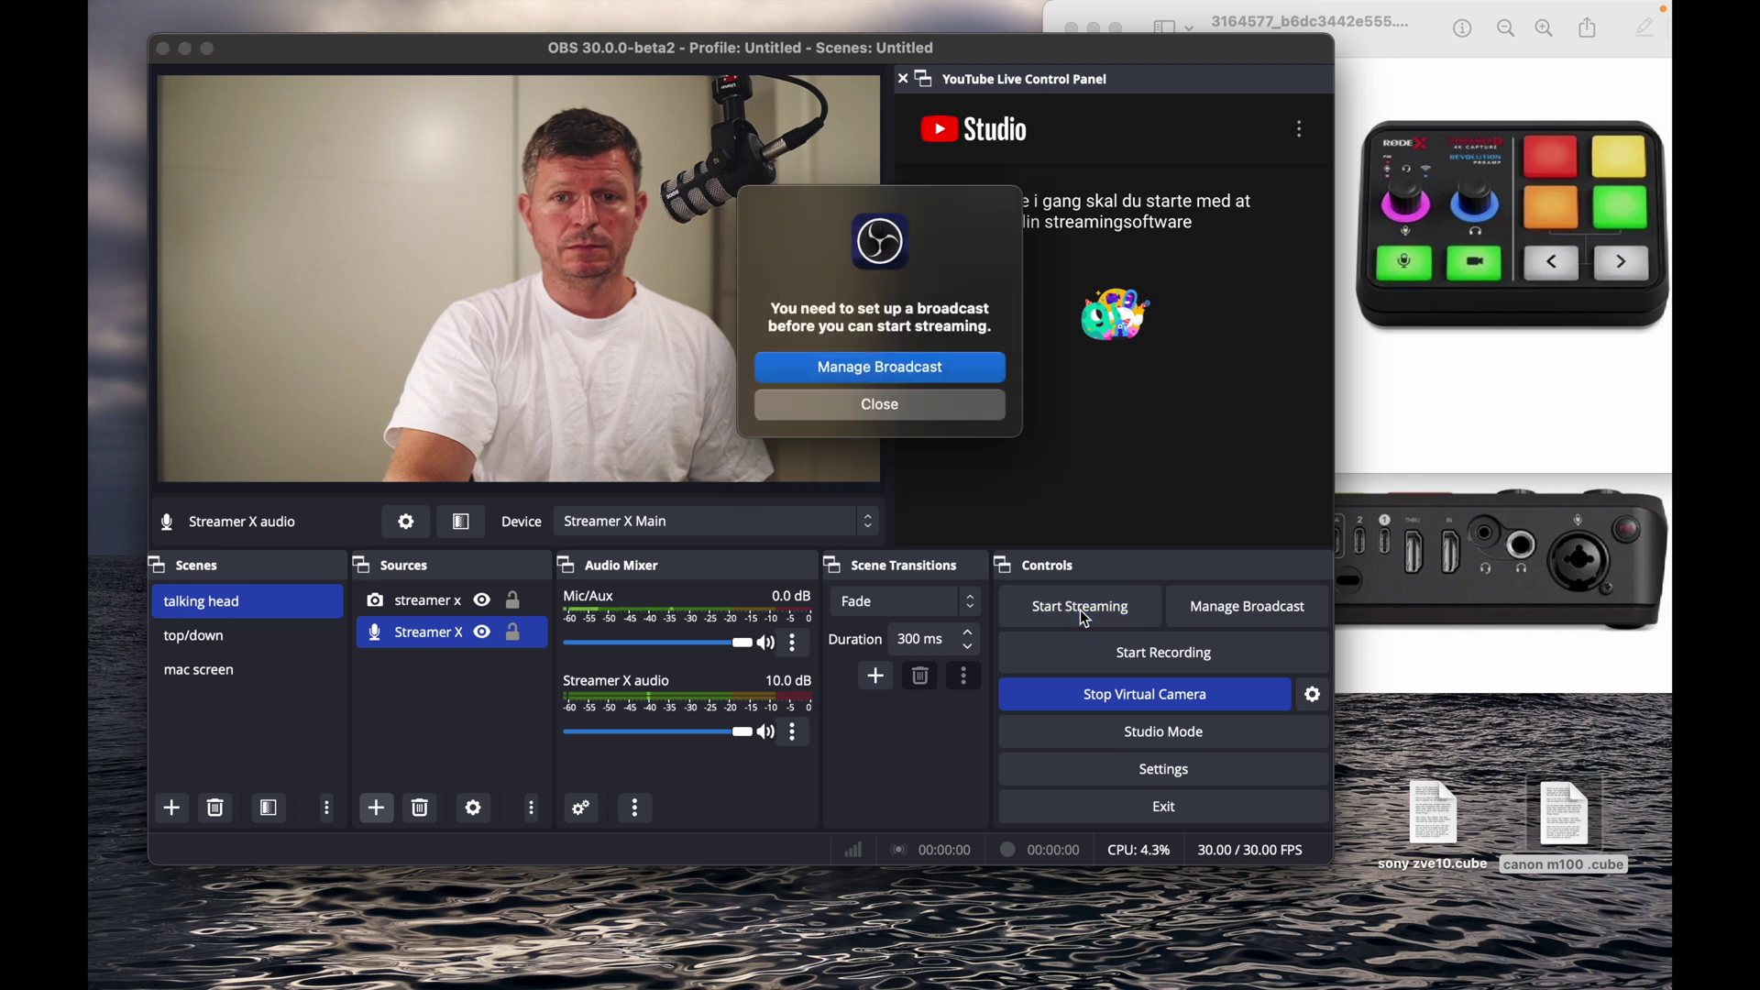
left_click(925, 369)
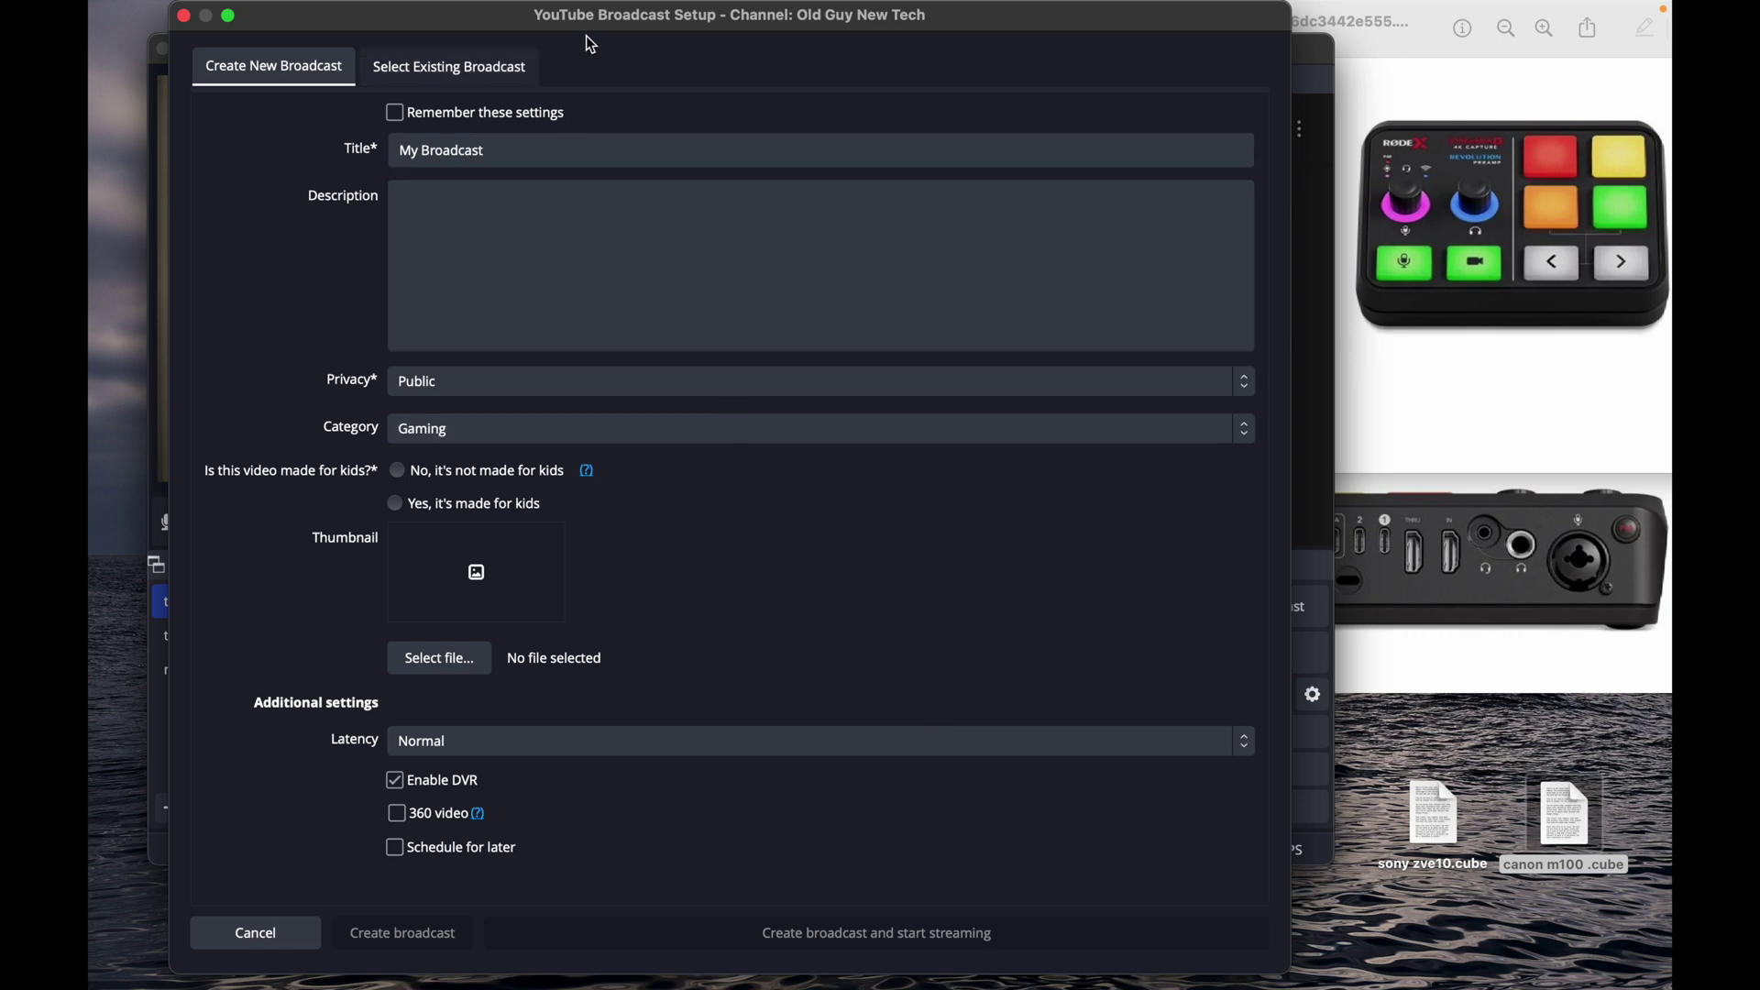
left_click_drag(570, 12, 464, 12)
- Switch to Chrome, open YouTube and change the account to the Old Guy New Tech channel
mouse_move(869, 987)
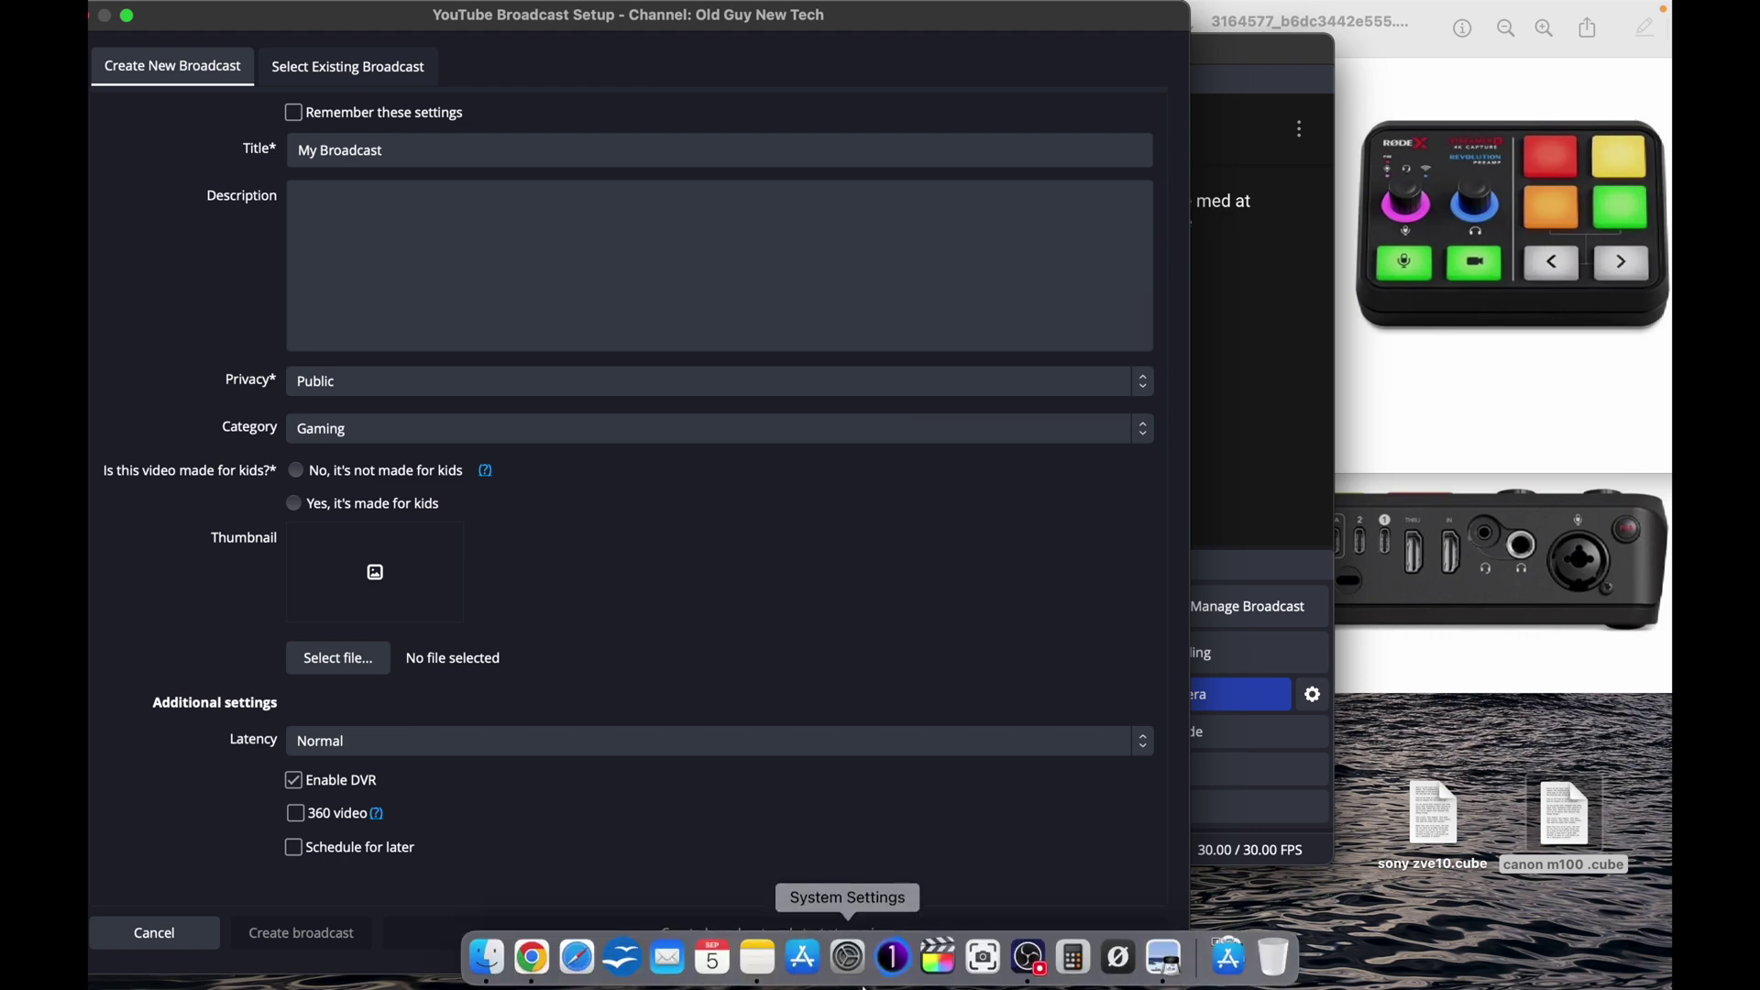
left_click(531, 963)
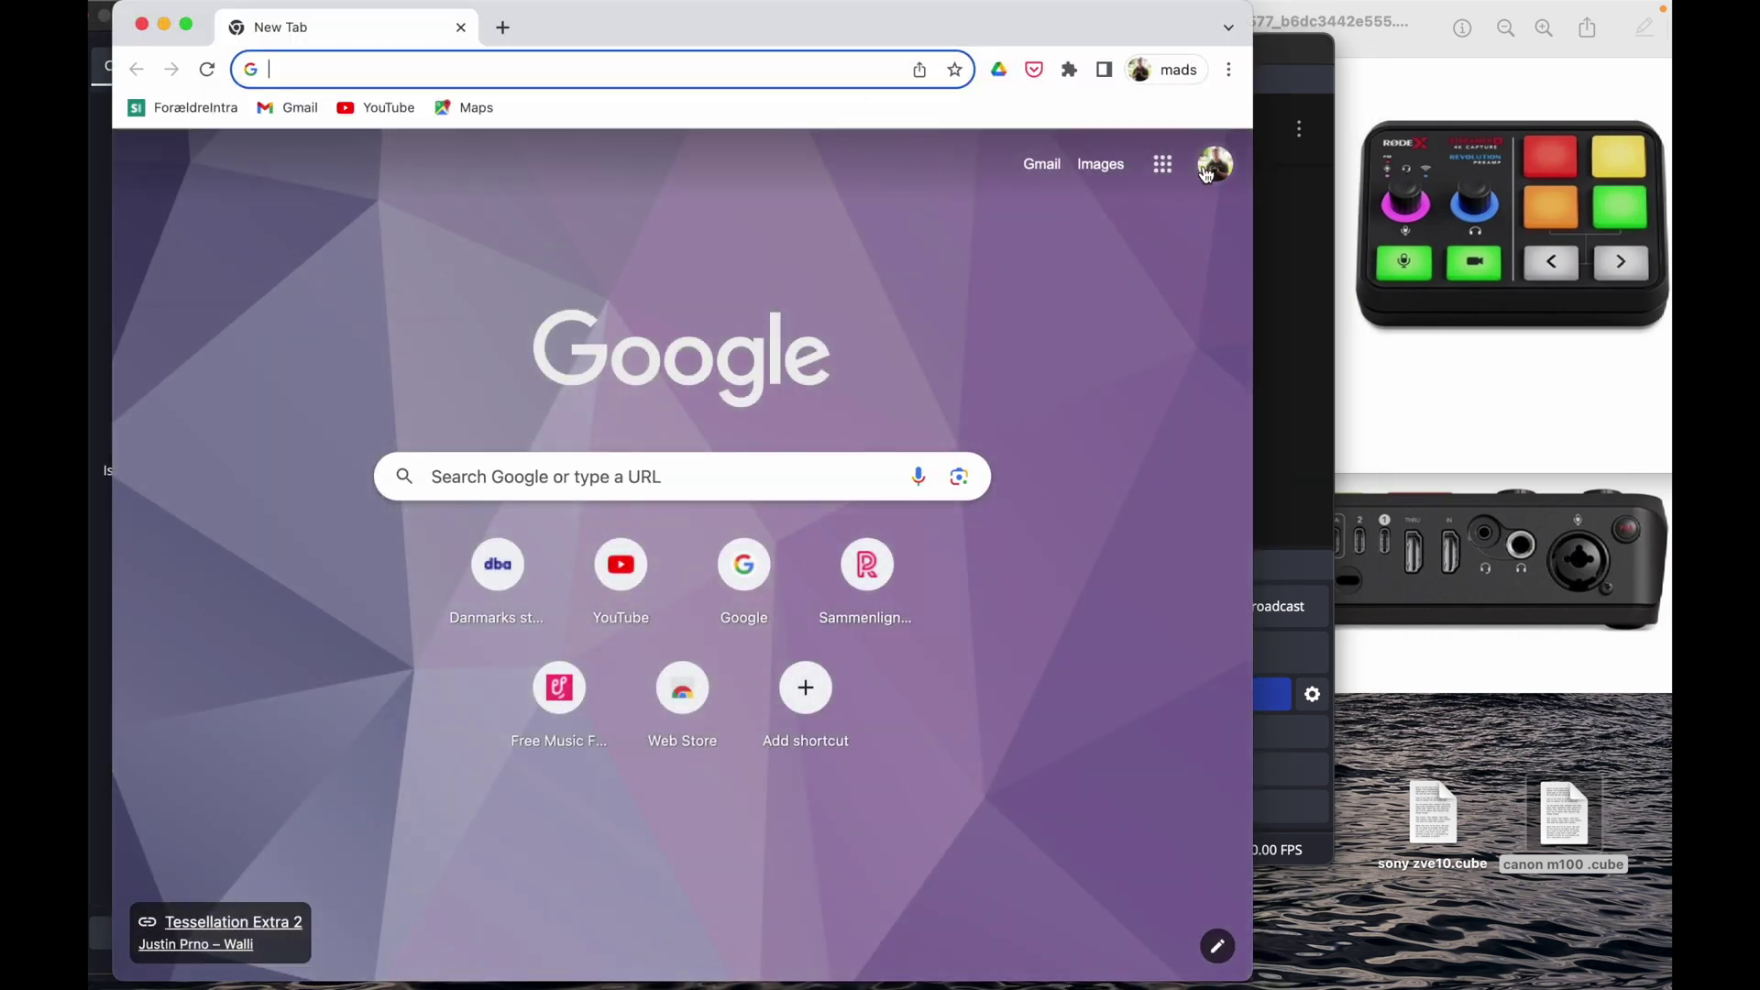
left_click(1162, 165)
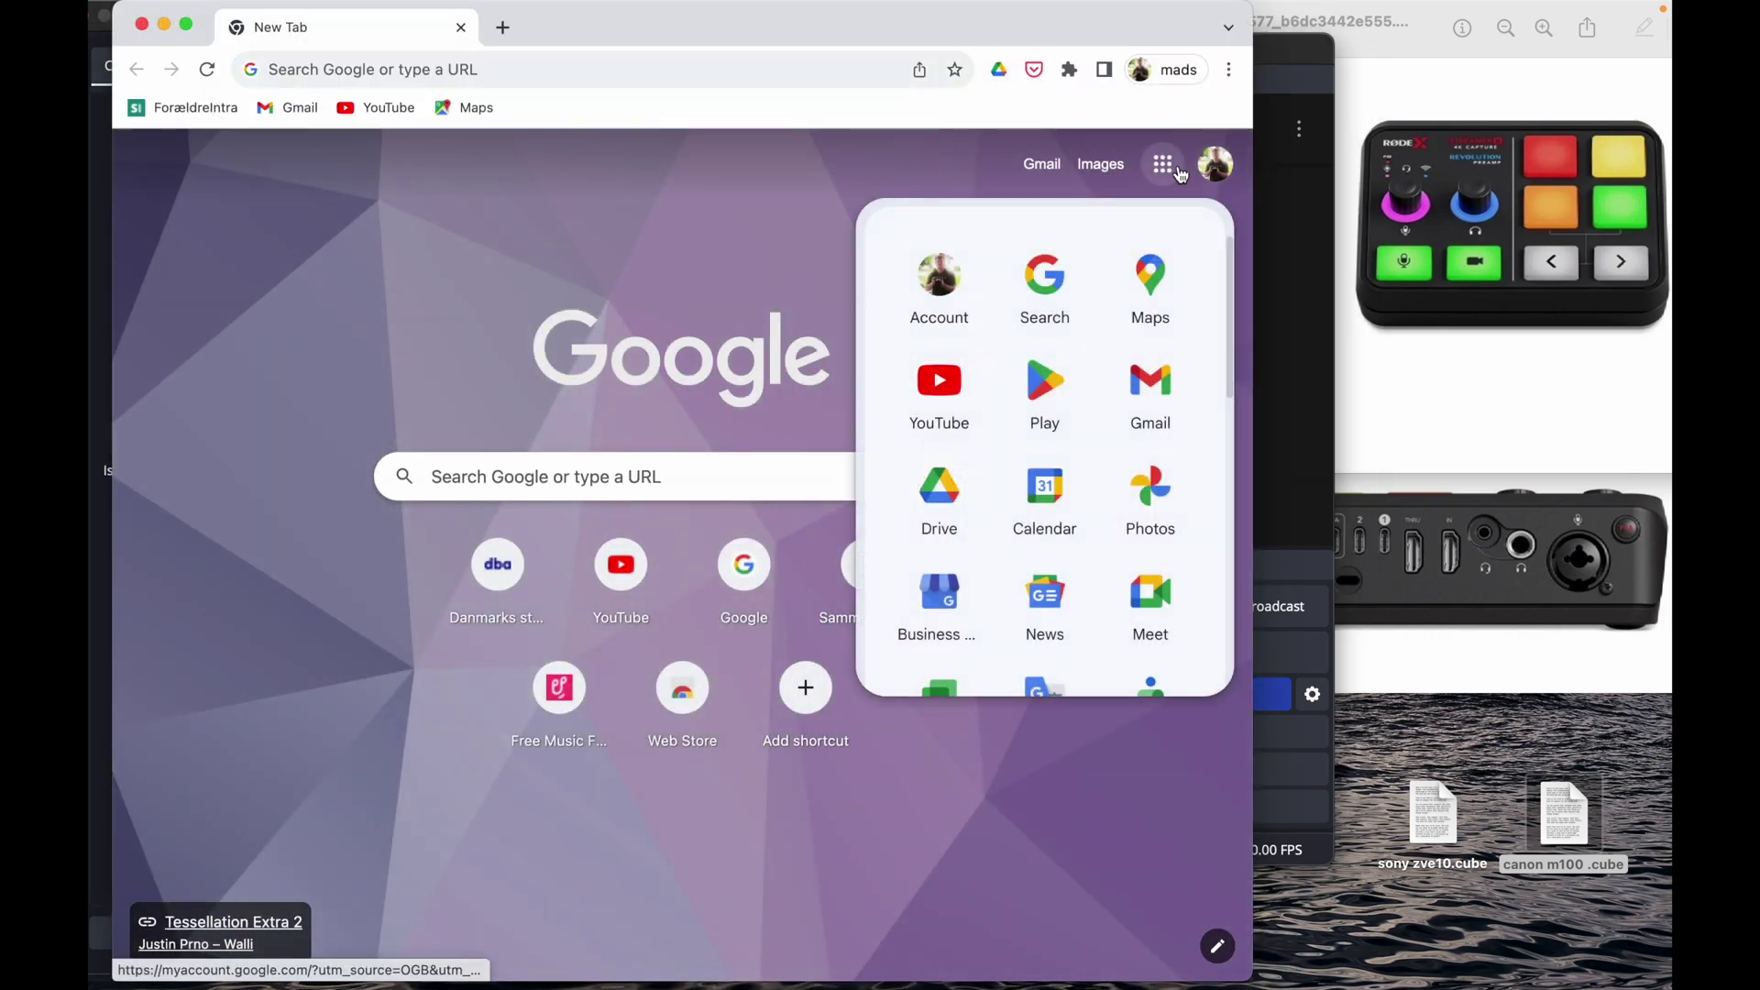
left_click(940, 385)
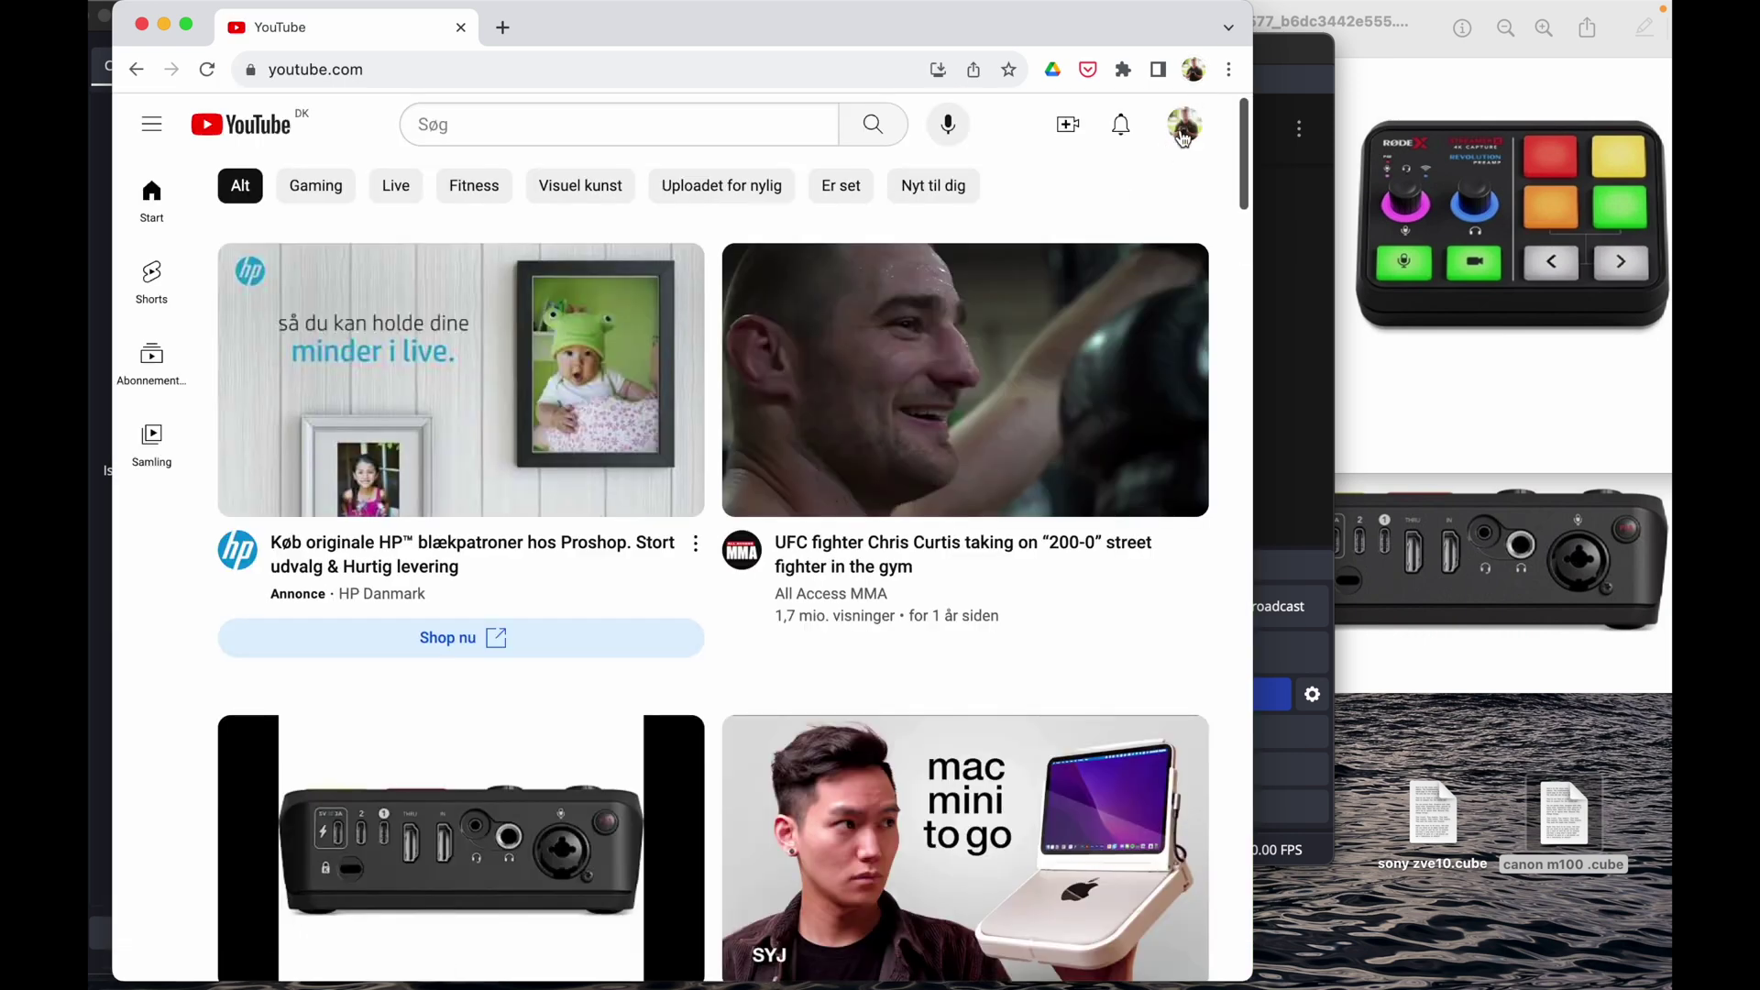
left_click(1185, 125)
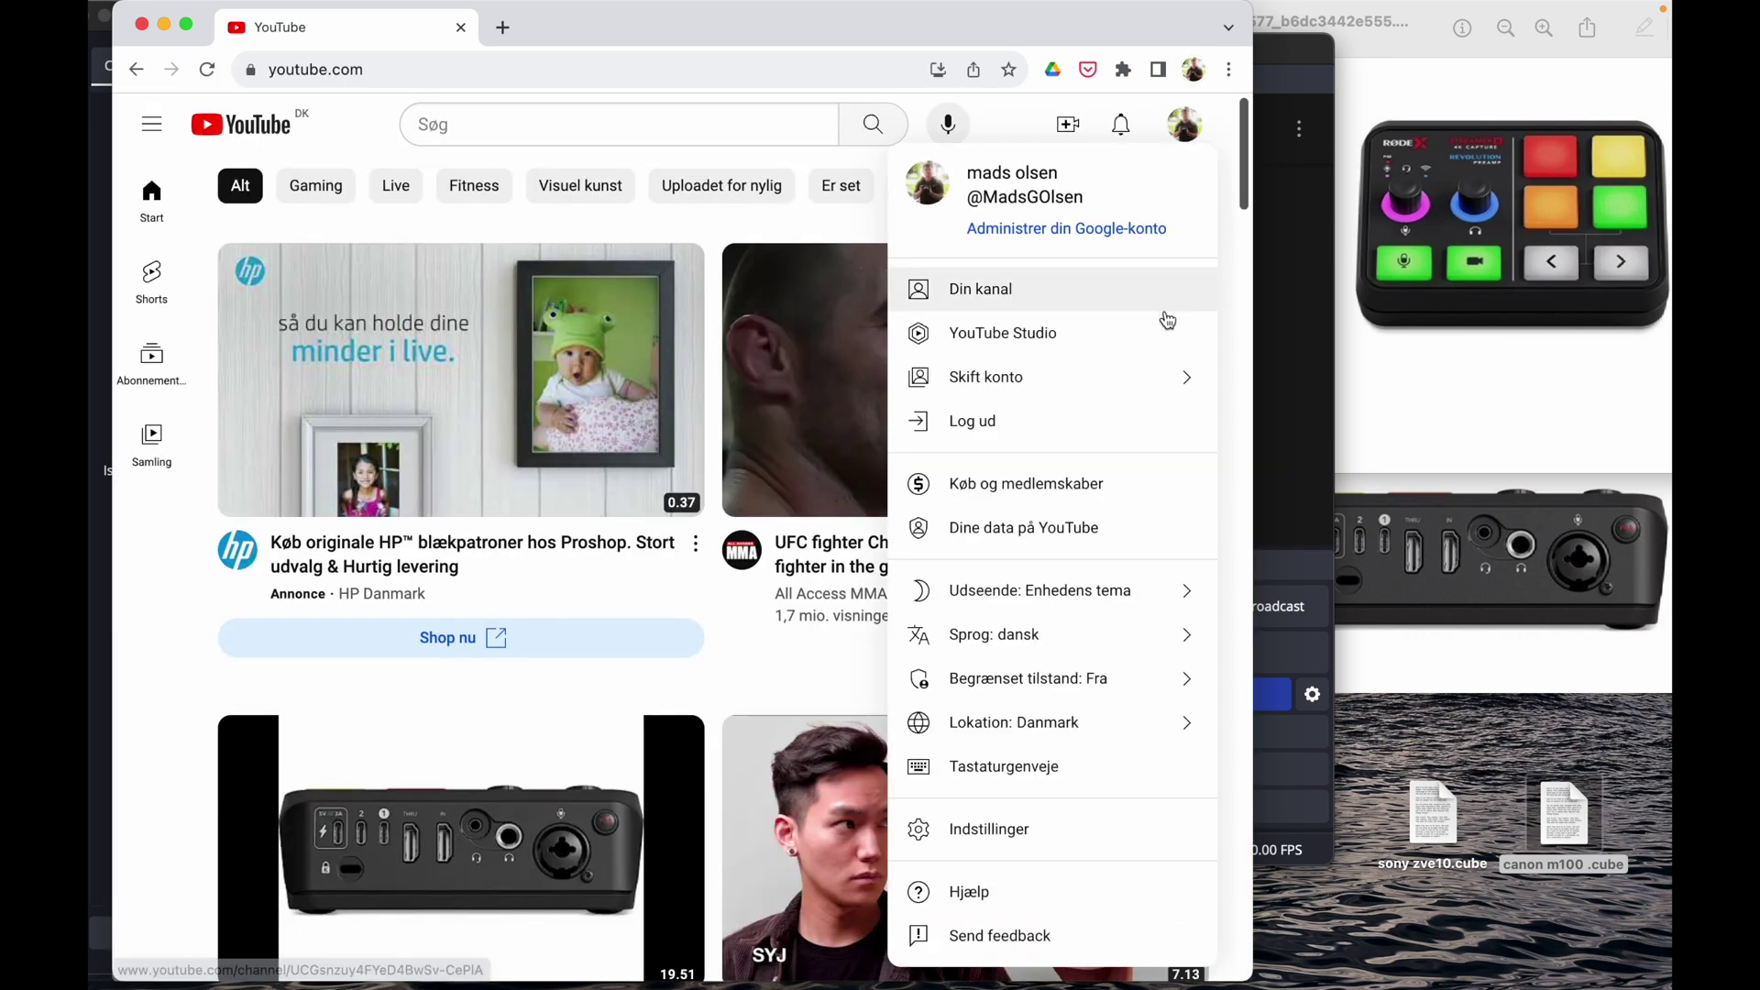
left_click(1131, 379)
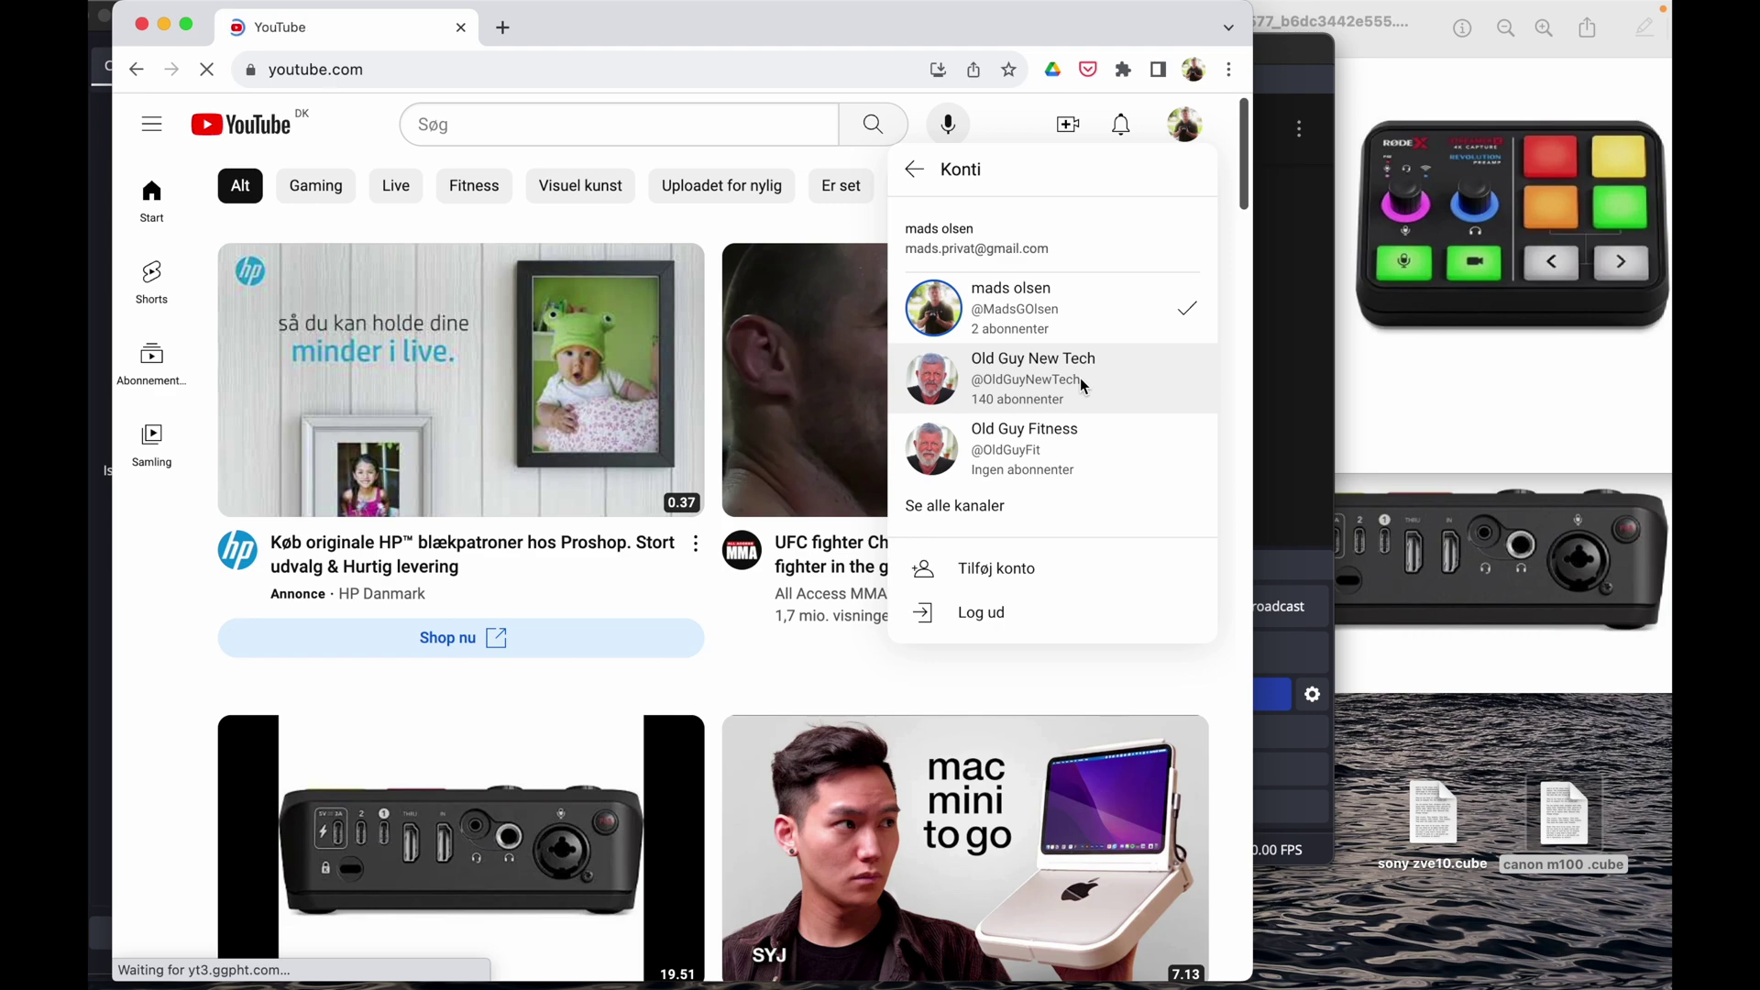
left_click(1082, 383)
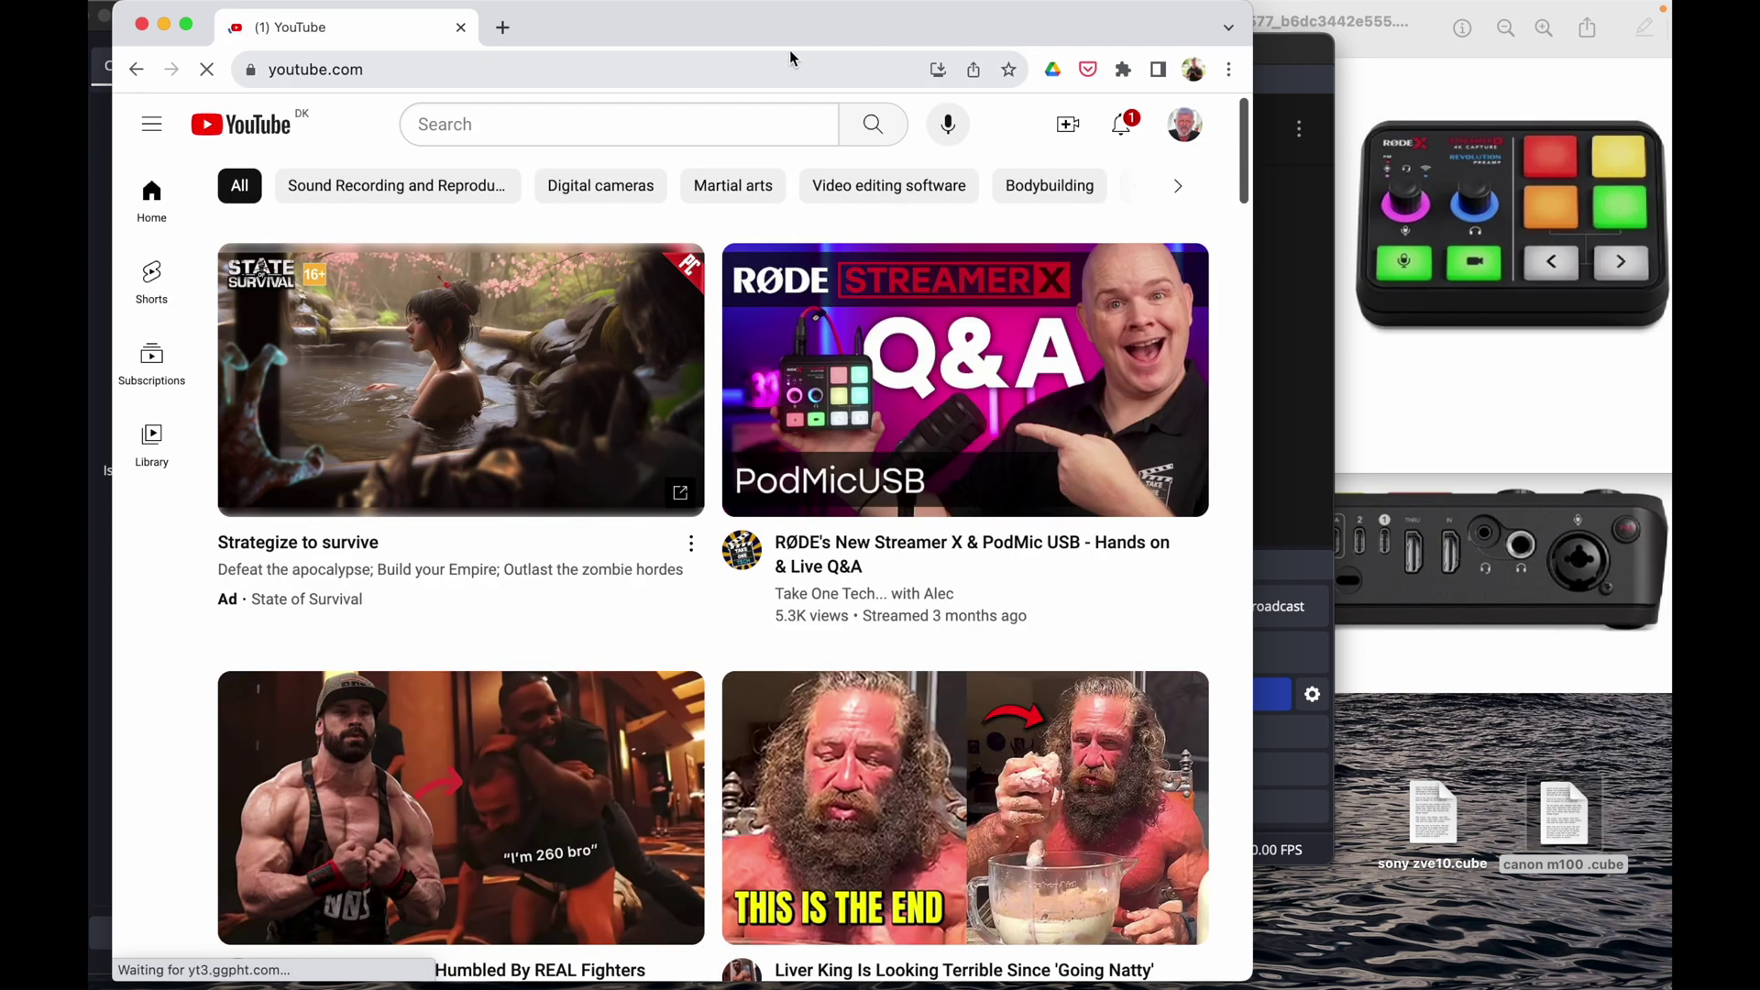
- Narrow the browser window, place it beside the broadcast setup and open the channel's Go live page
left_click_drag(111, 93, 597, 92)
left_click_drag(917, 22, 1345, 32)
left_click(1524, 134)
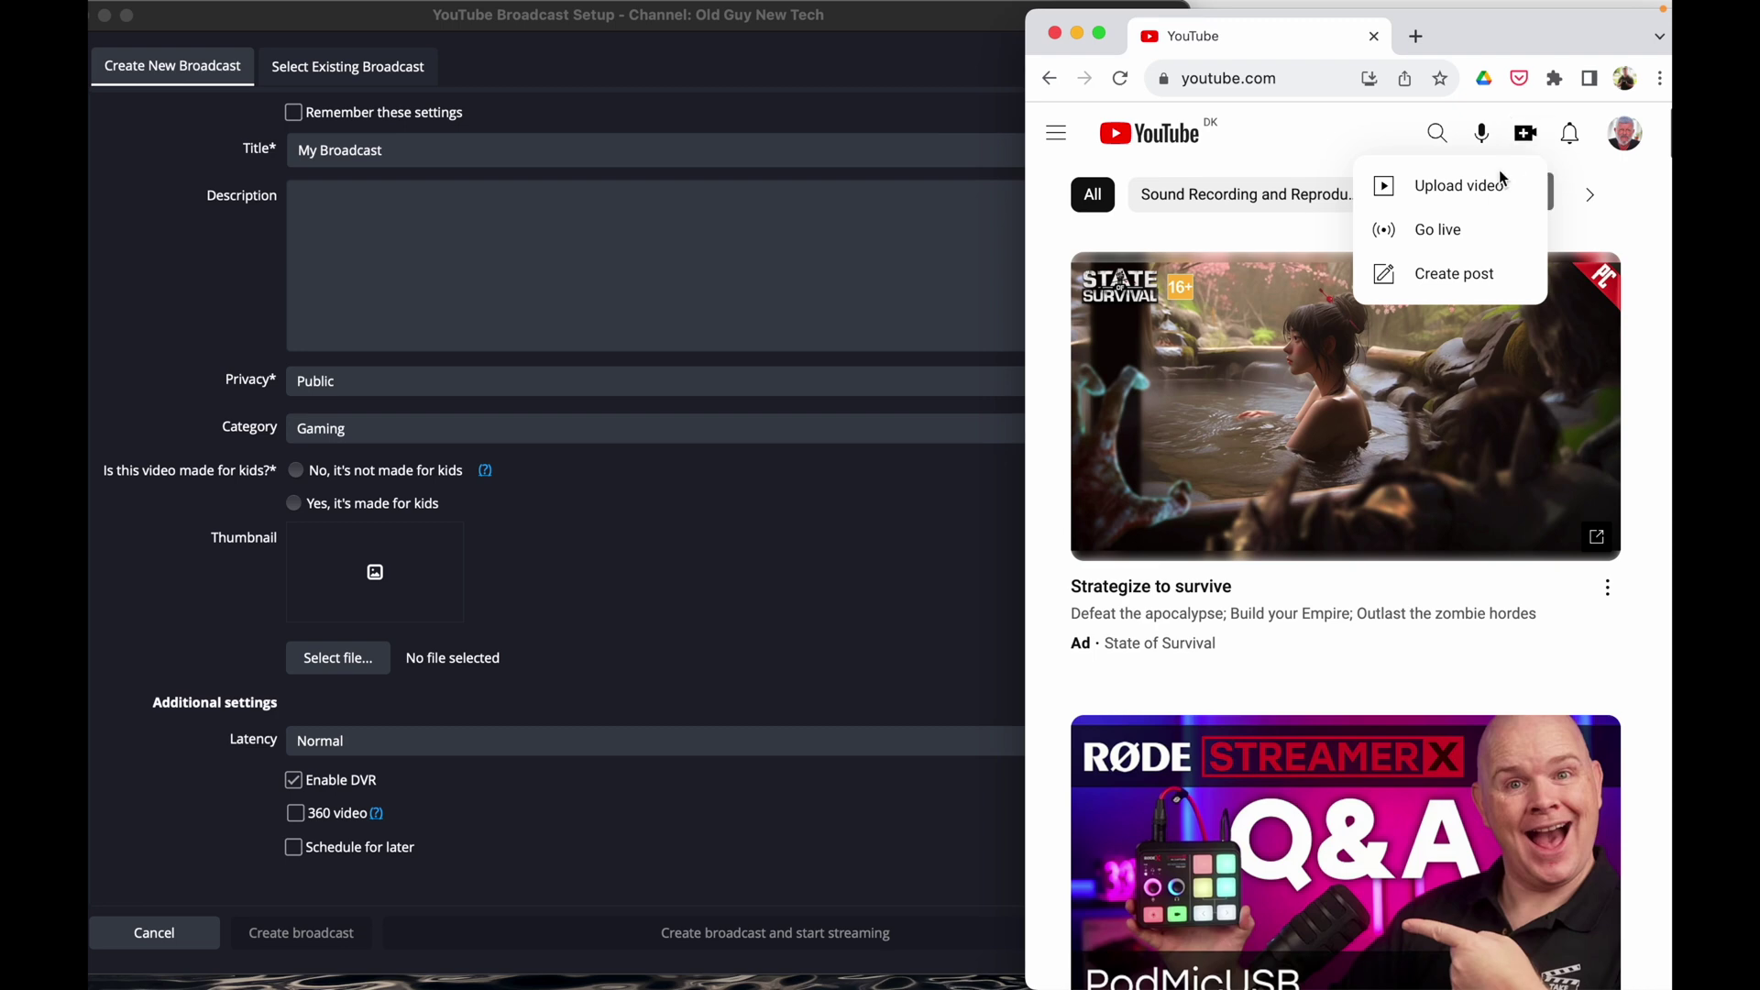
left_click(1445, 229)
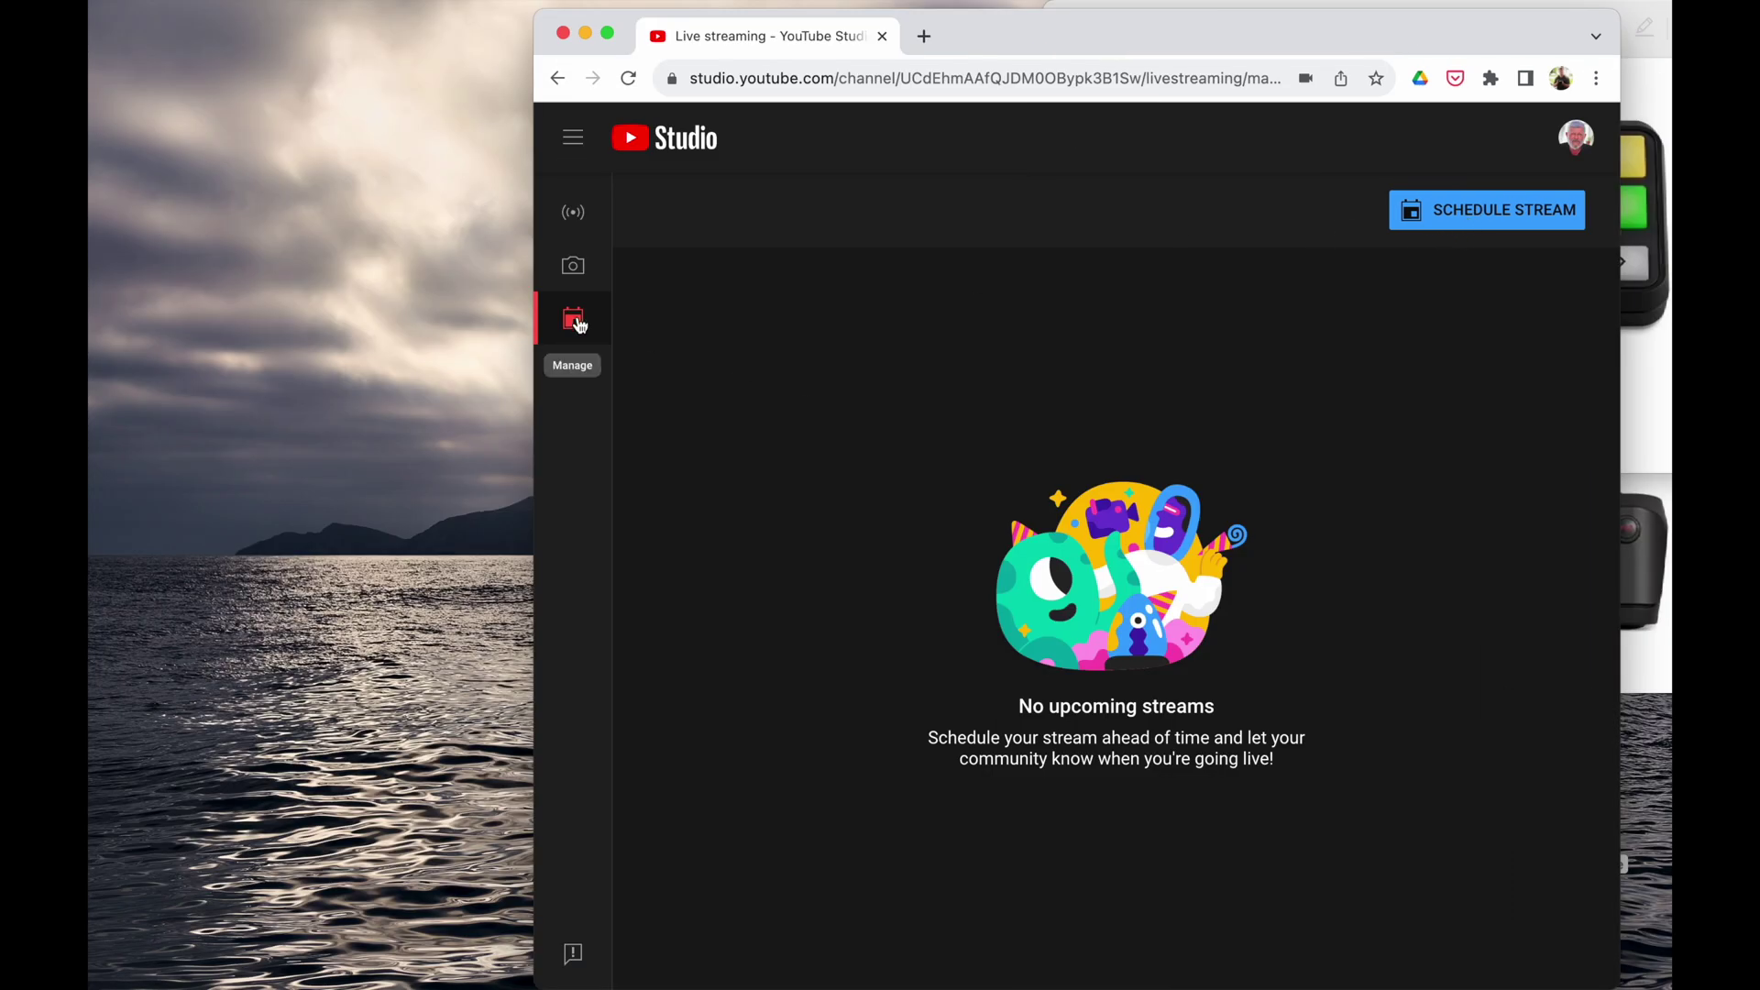
- Schedule a new stream by reusing the settings of the previous Rode Streamer X stream, and dismiss the review notice
left_click(1468, 226)
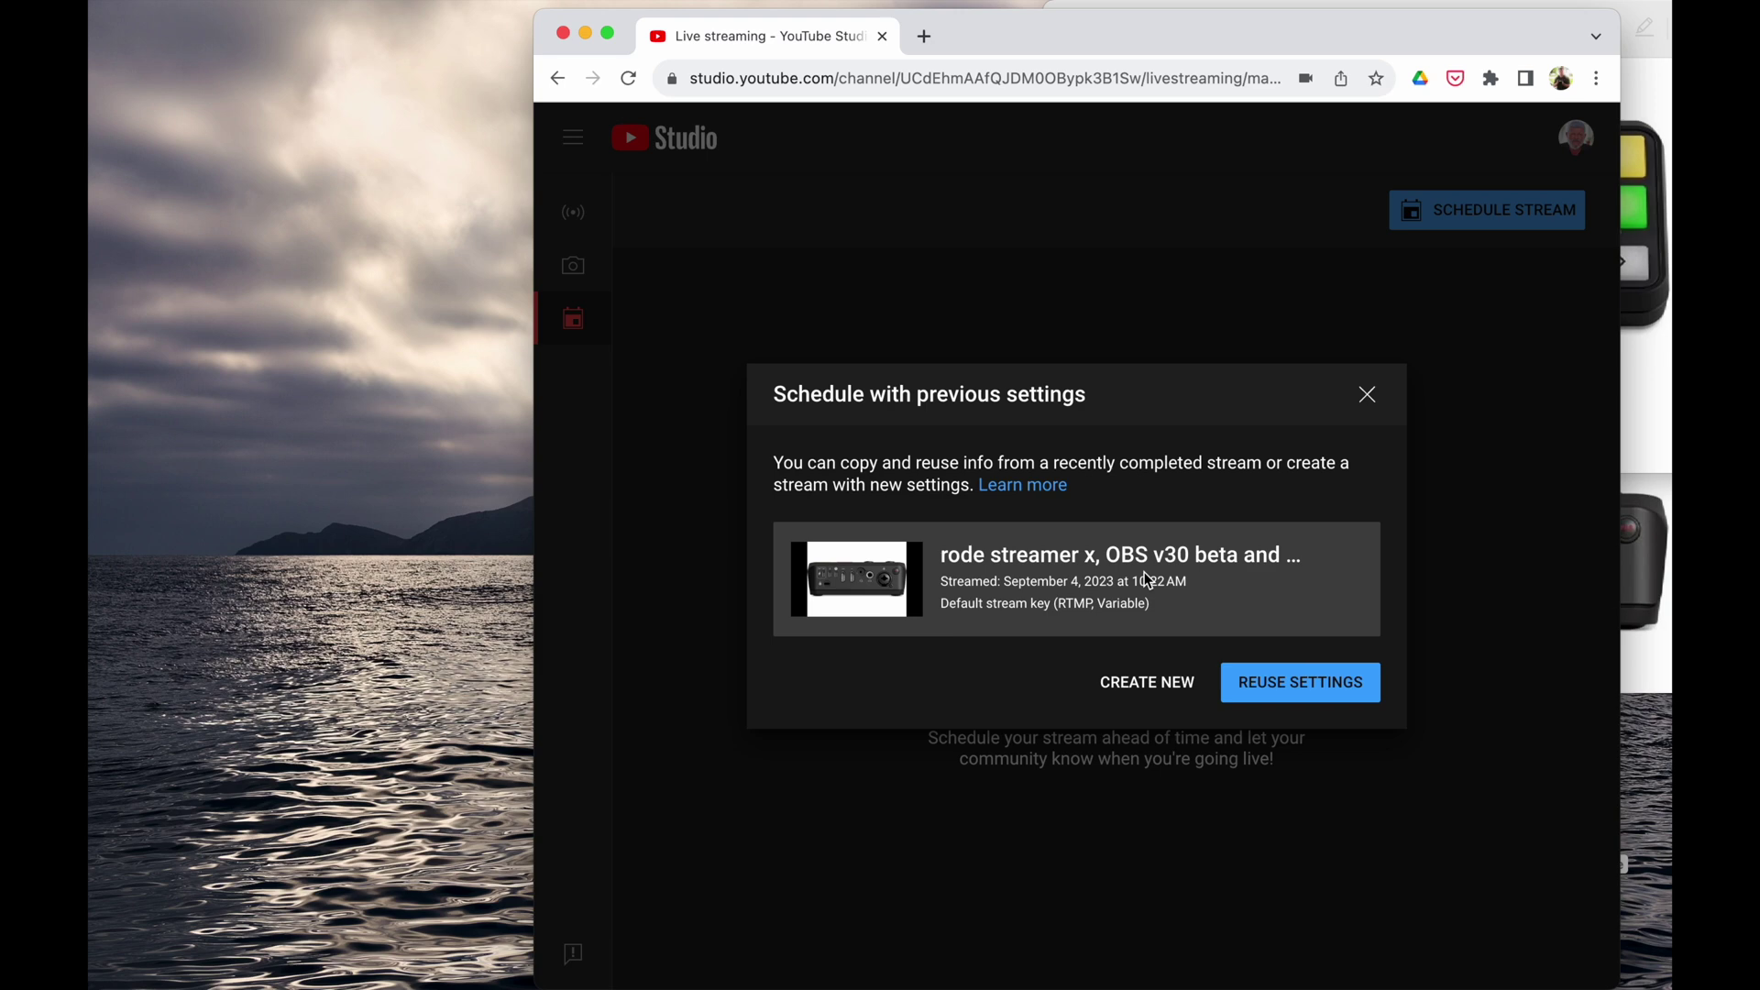
left_click(1268, 679)
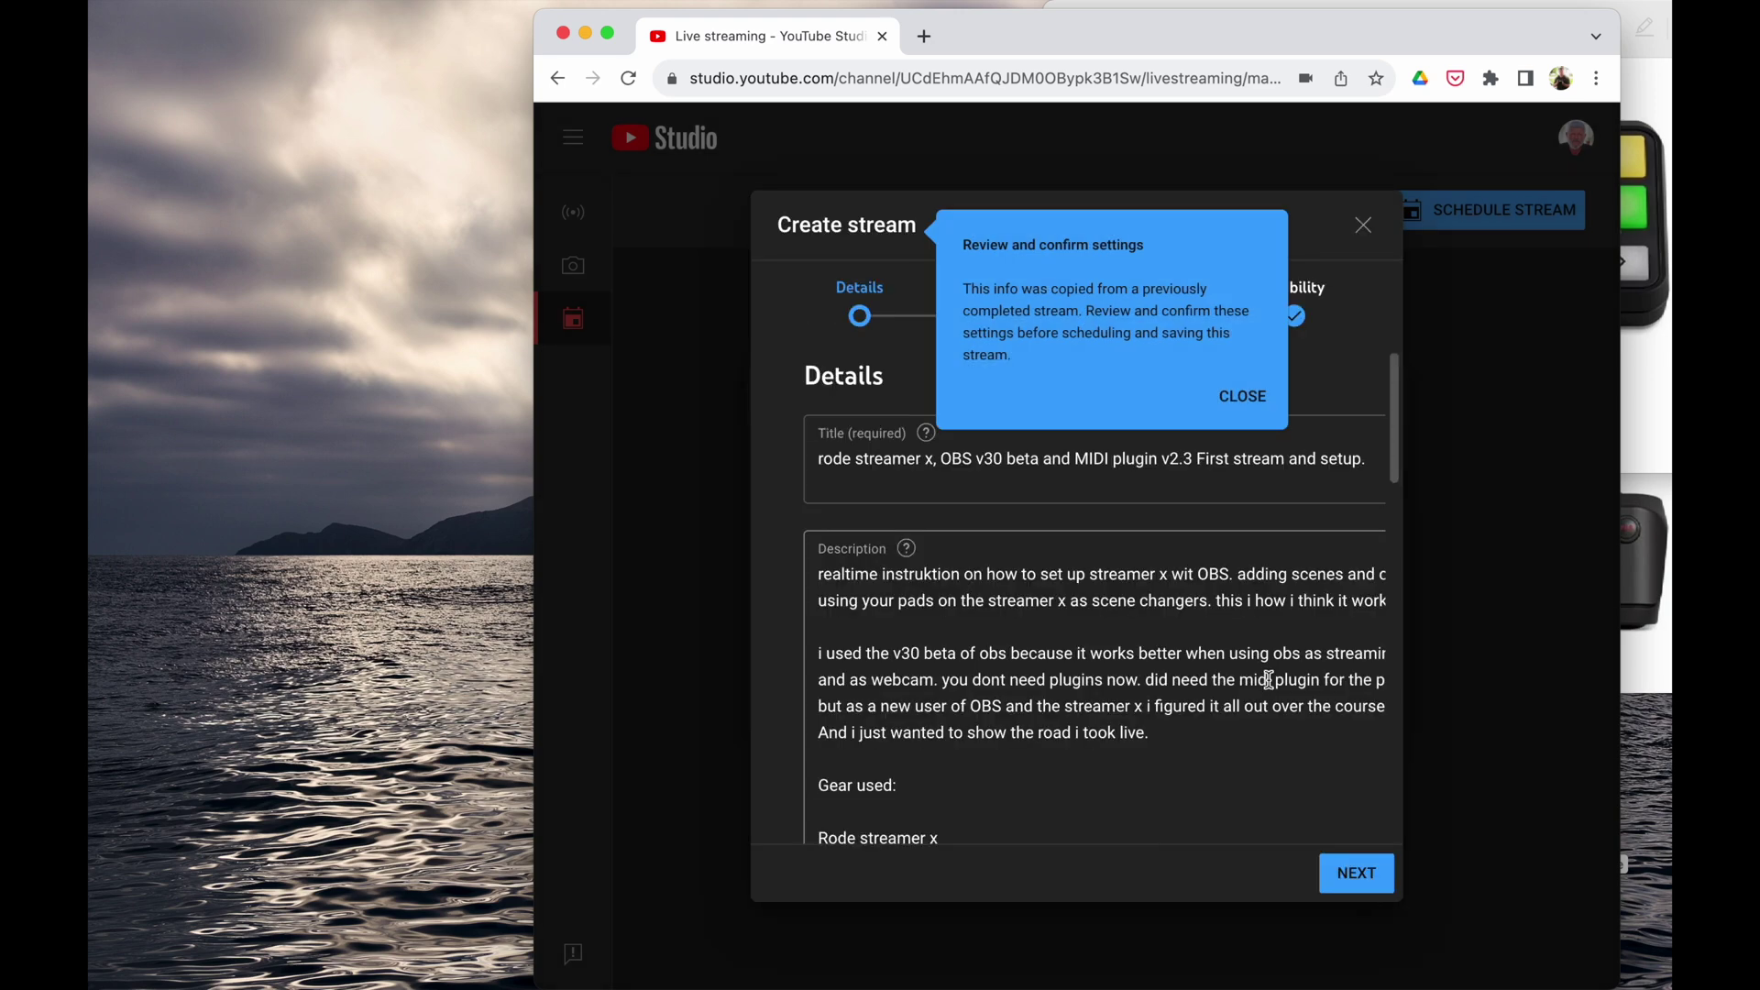
left_click(1244, 397)
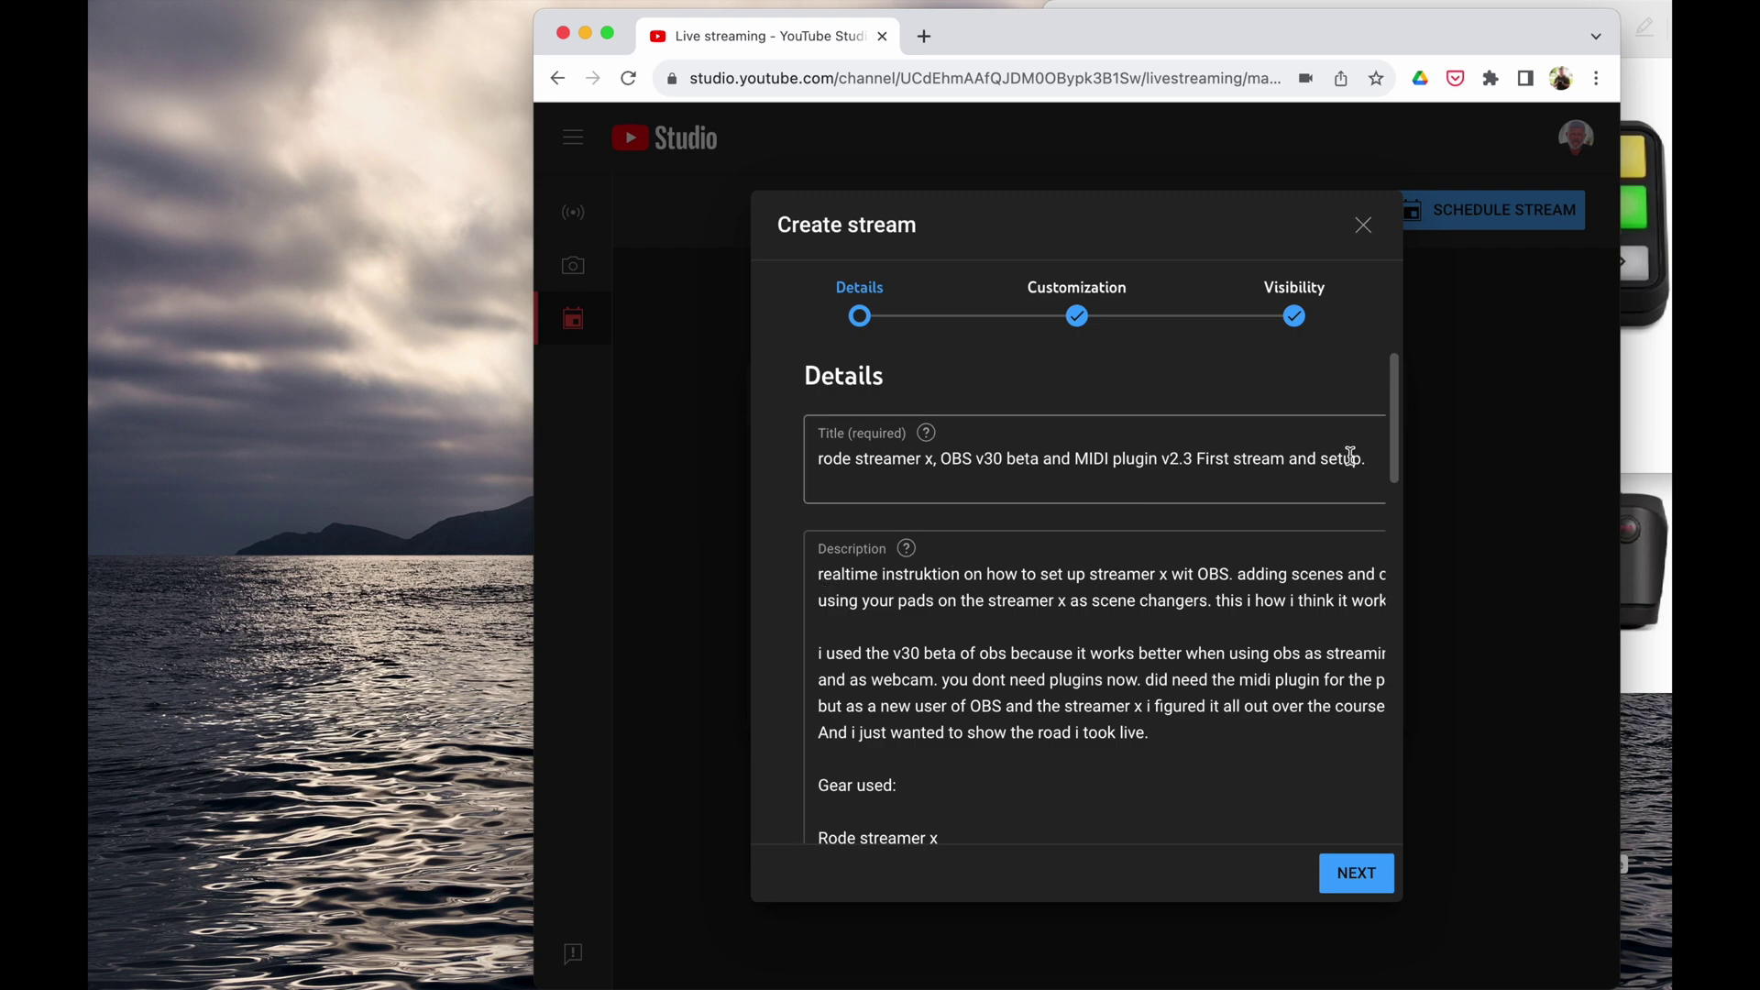
- Remove "First stream and setup." from the stream title and replace the description's introduction with "2 live stream on different mac"
left_click_drag(1371, 457, 1195, 449)
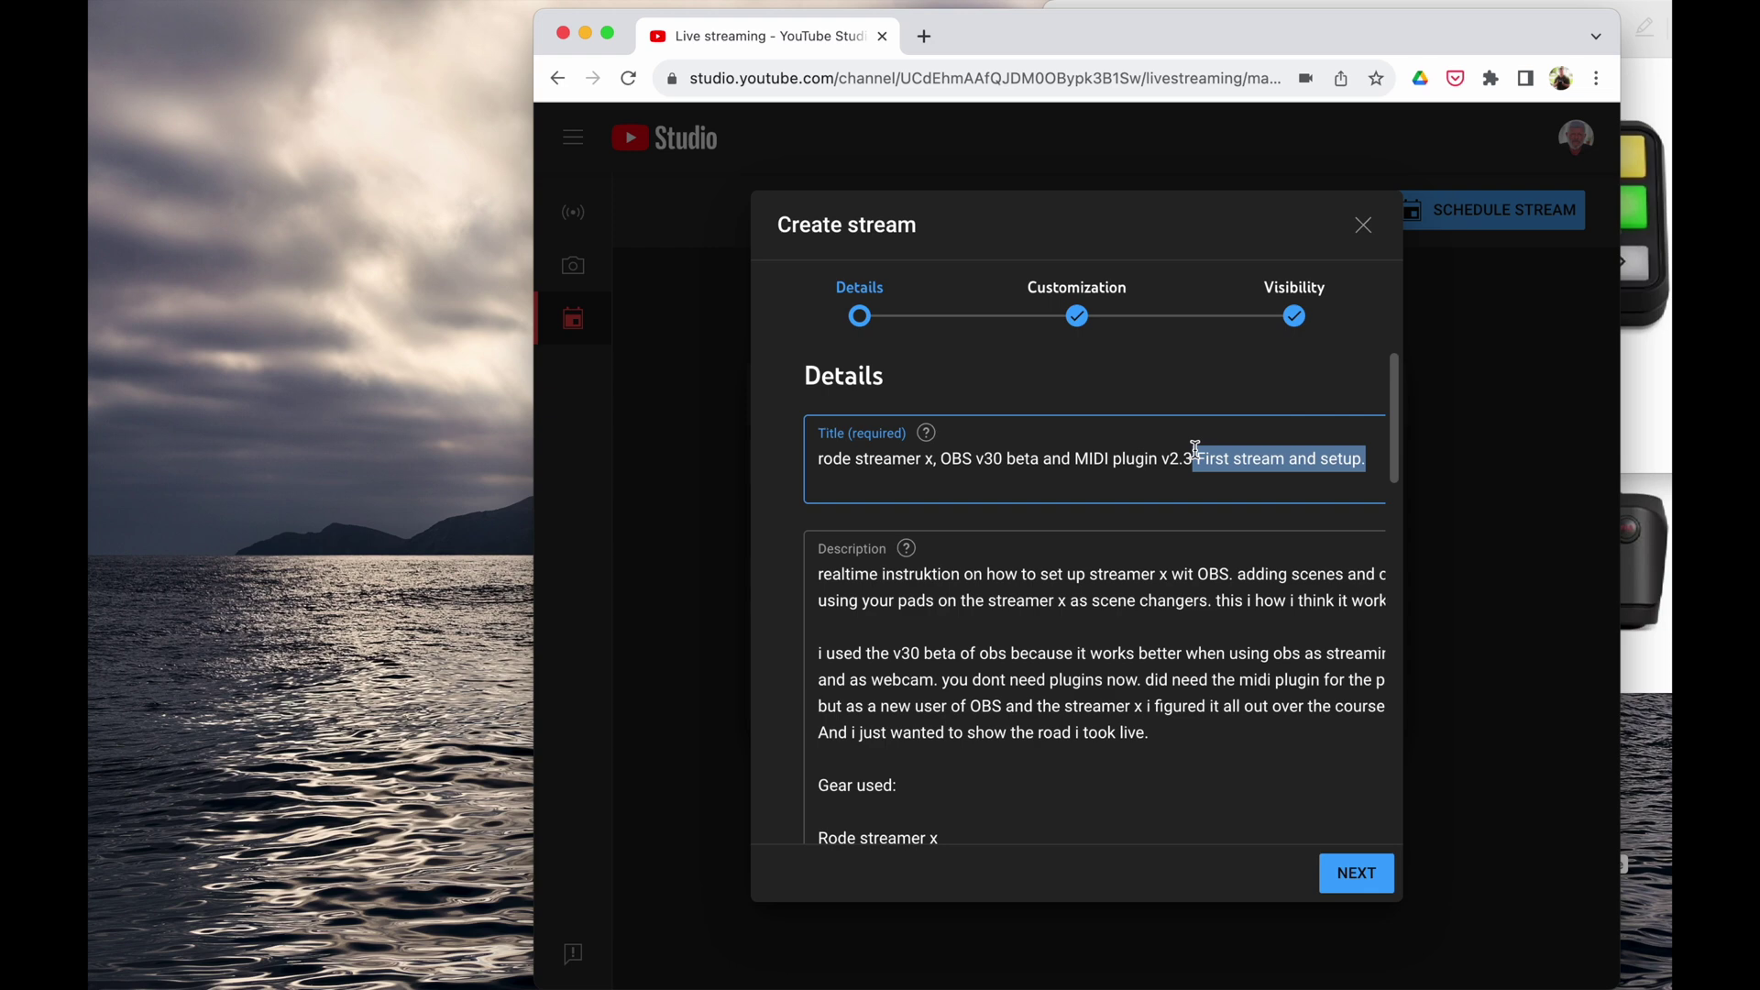
key("BackSpace")
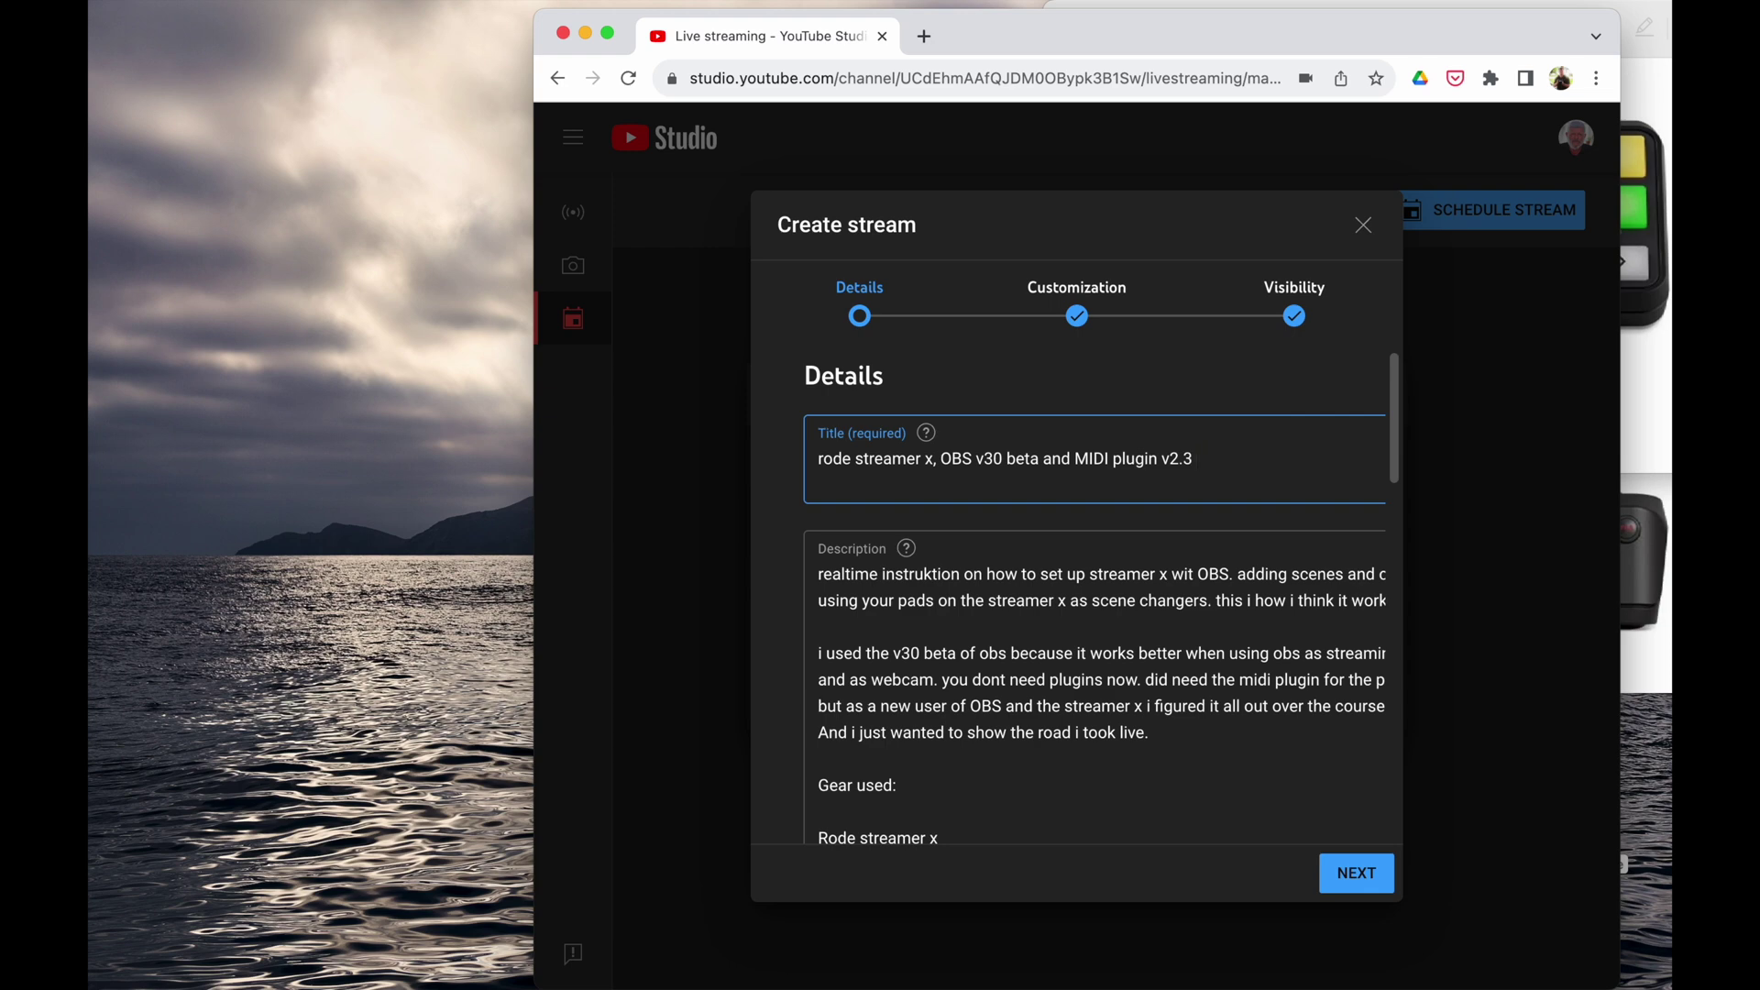
type("e stream on different mac")
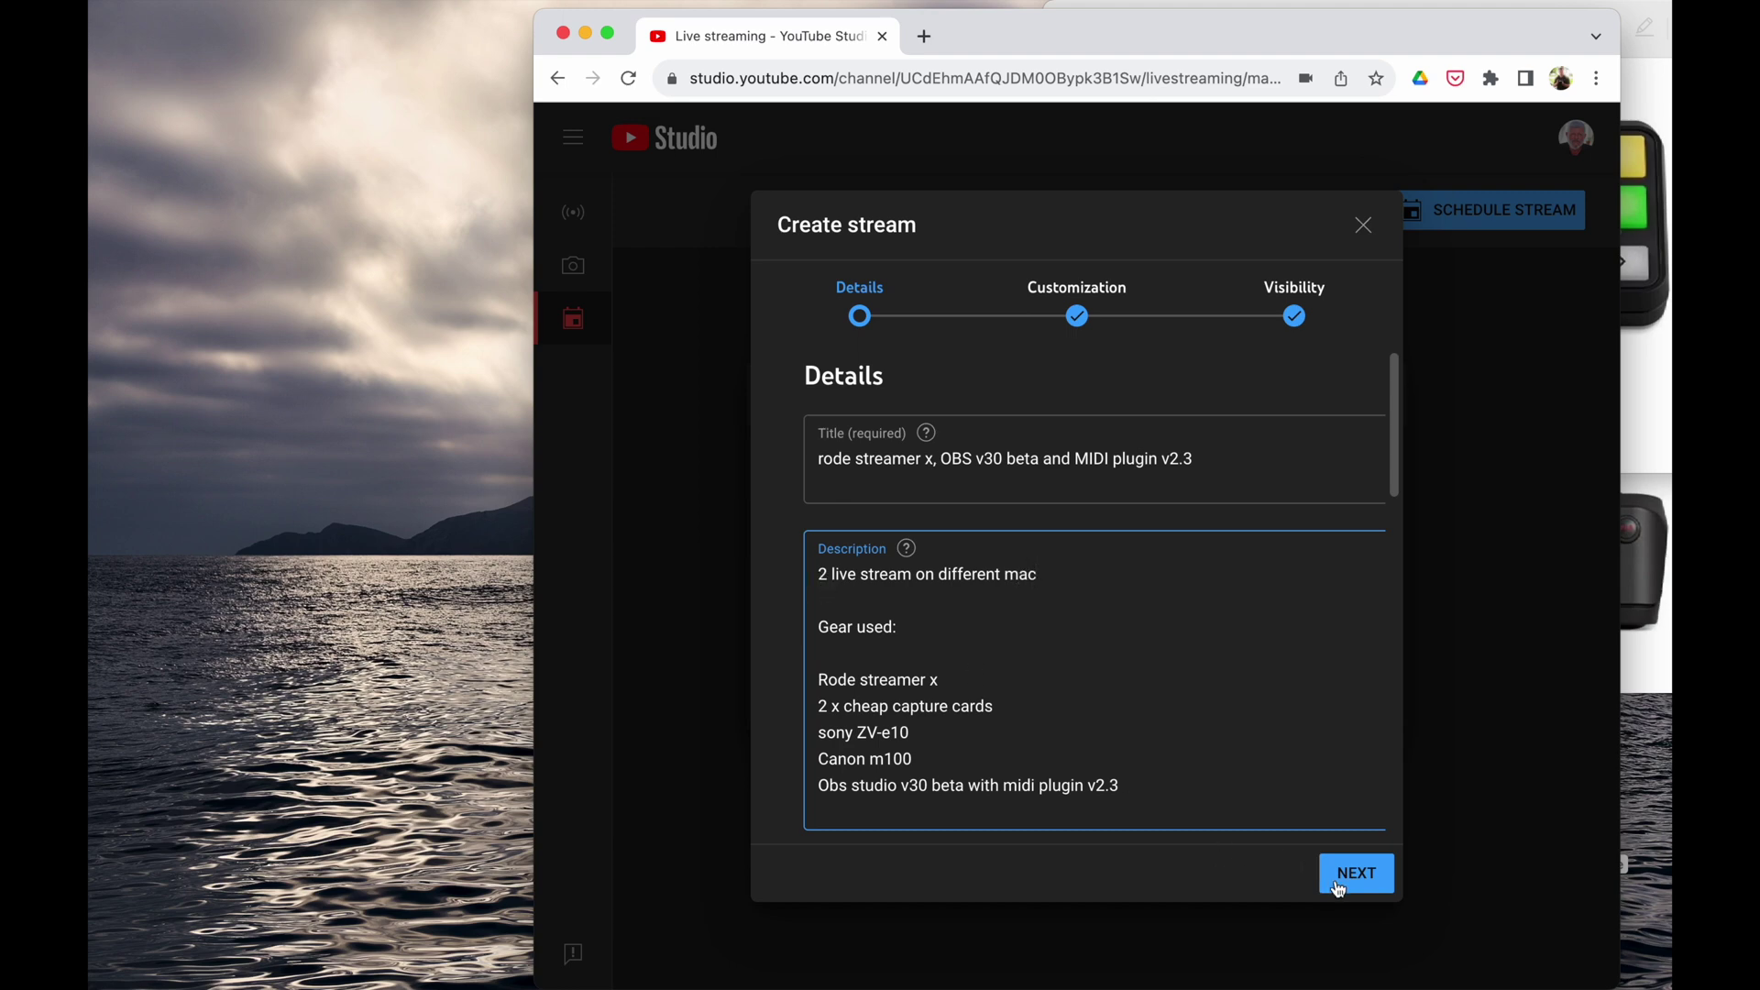
- Keep the reused details, chat customization and Public visibility, and schedule the stream for Sep 5, 2023 at 11:15 AM
scroll(1267, 607, "down", 5)
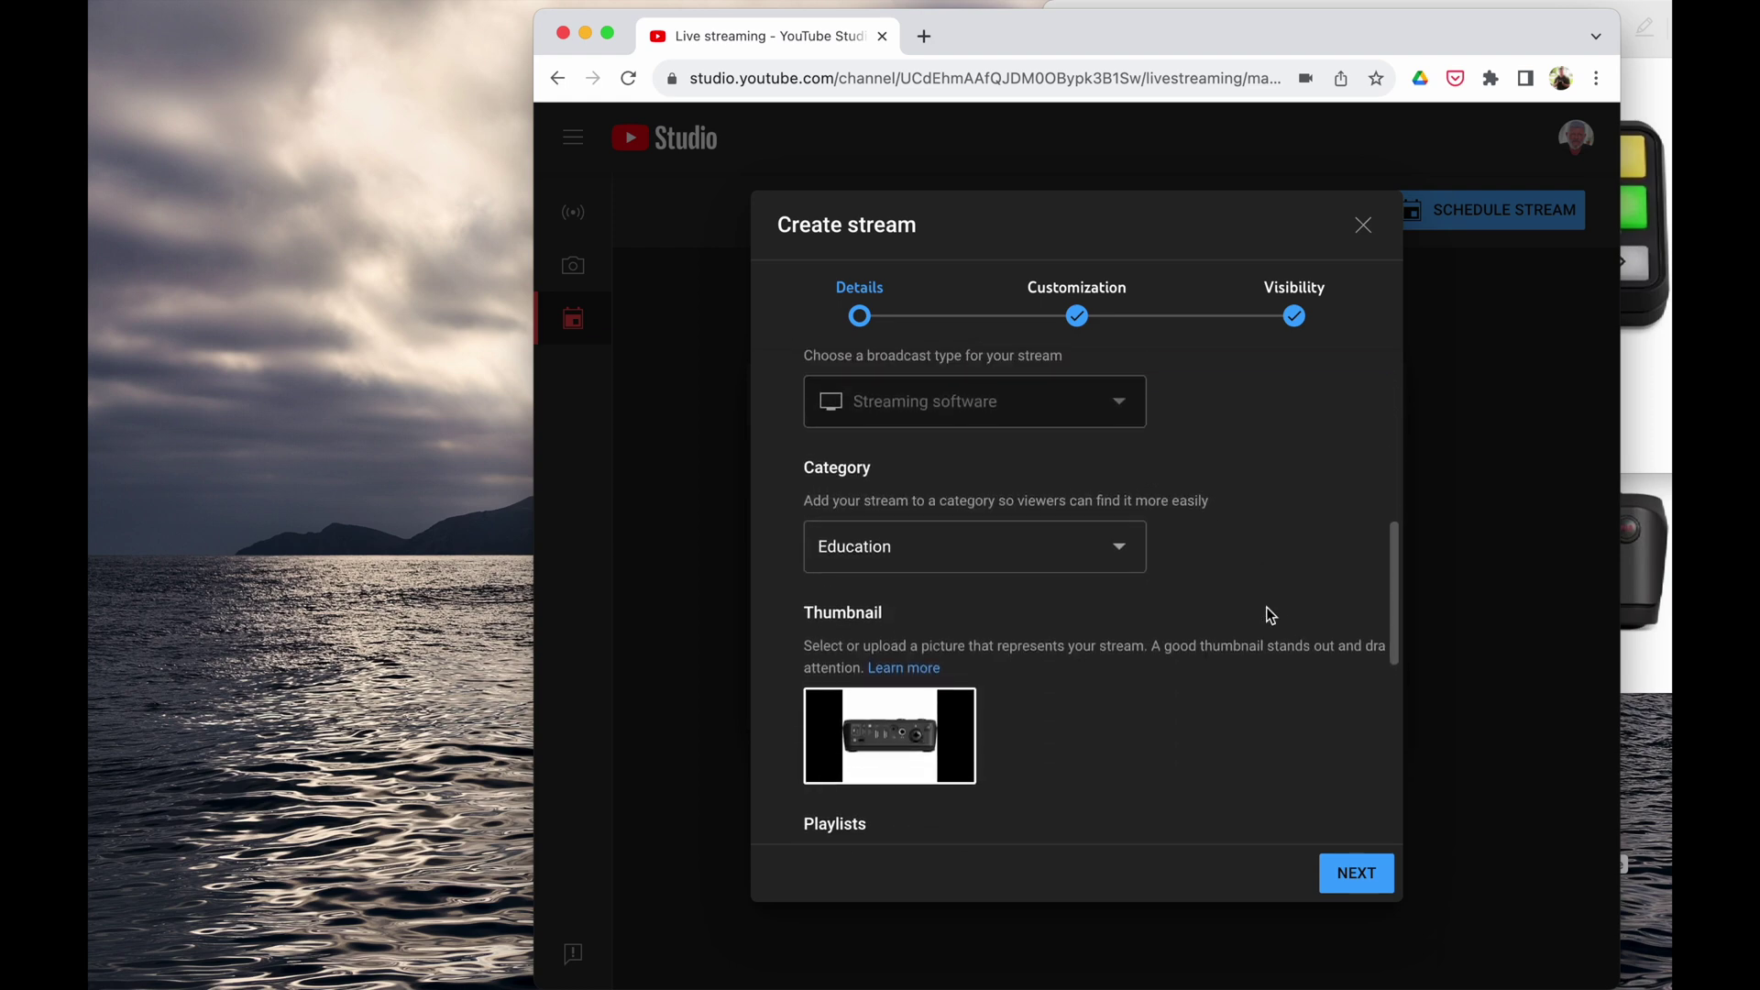
scroll(1267, 607, "down", 8)
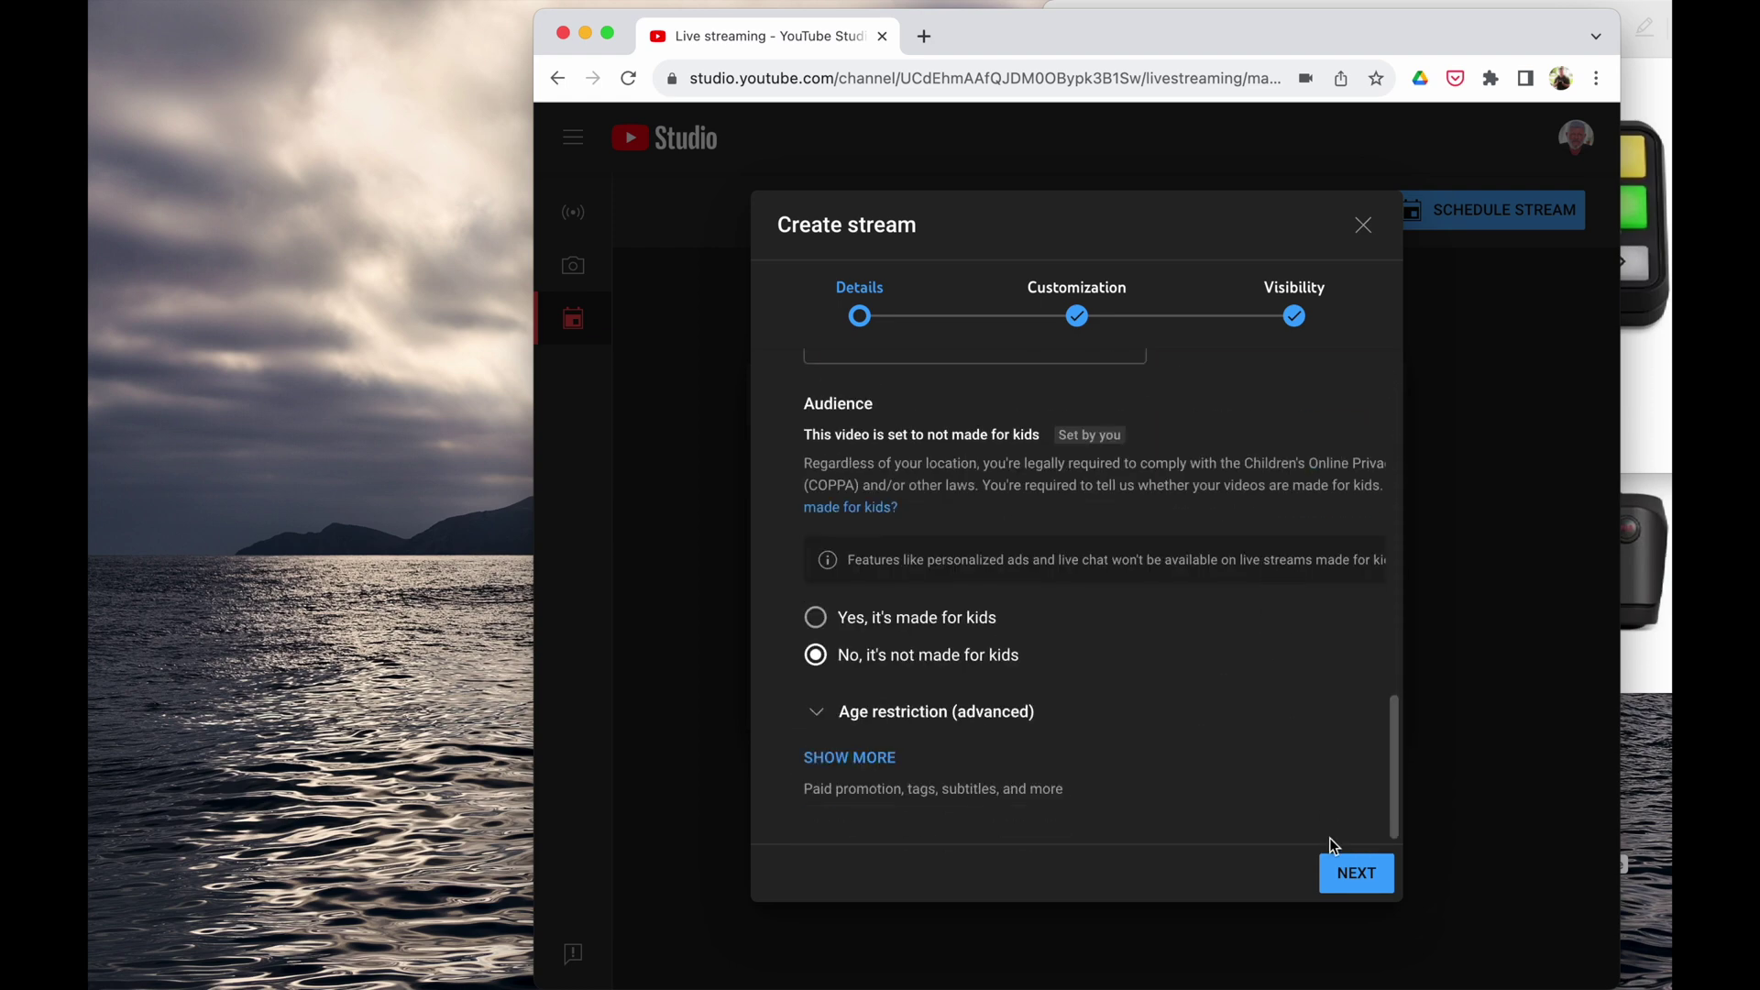
left_click(1344, 882)
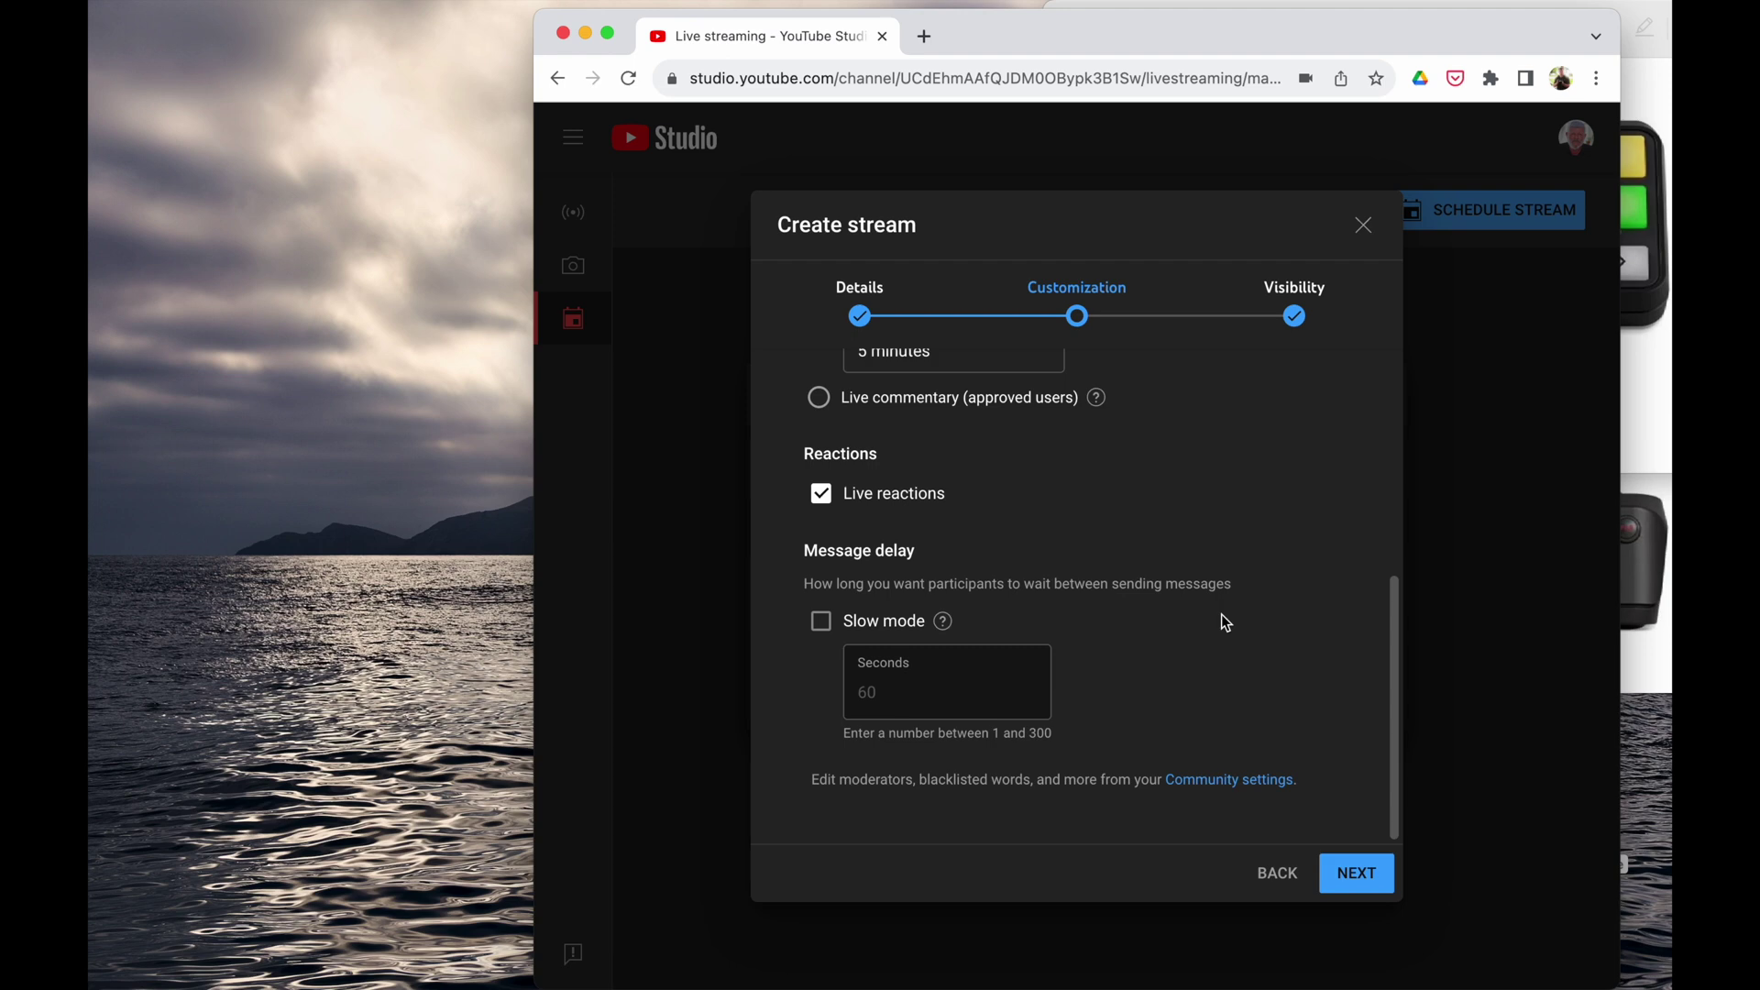
scroll(1222, 615, "up", 4)
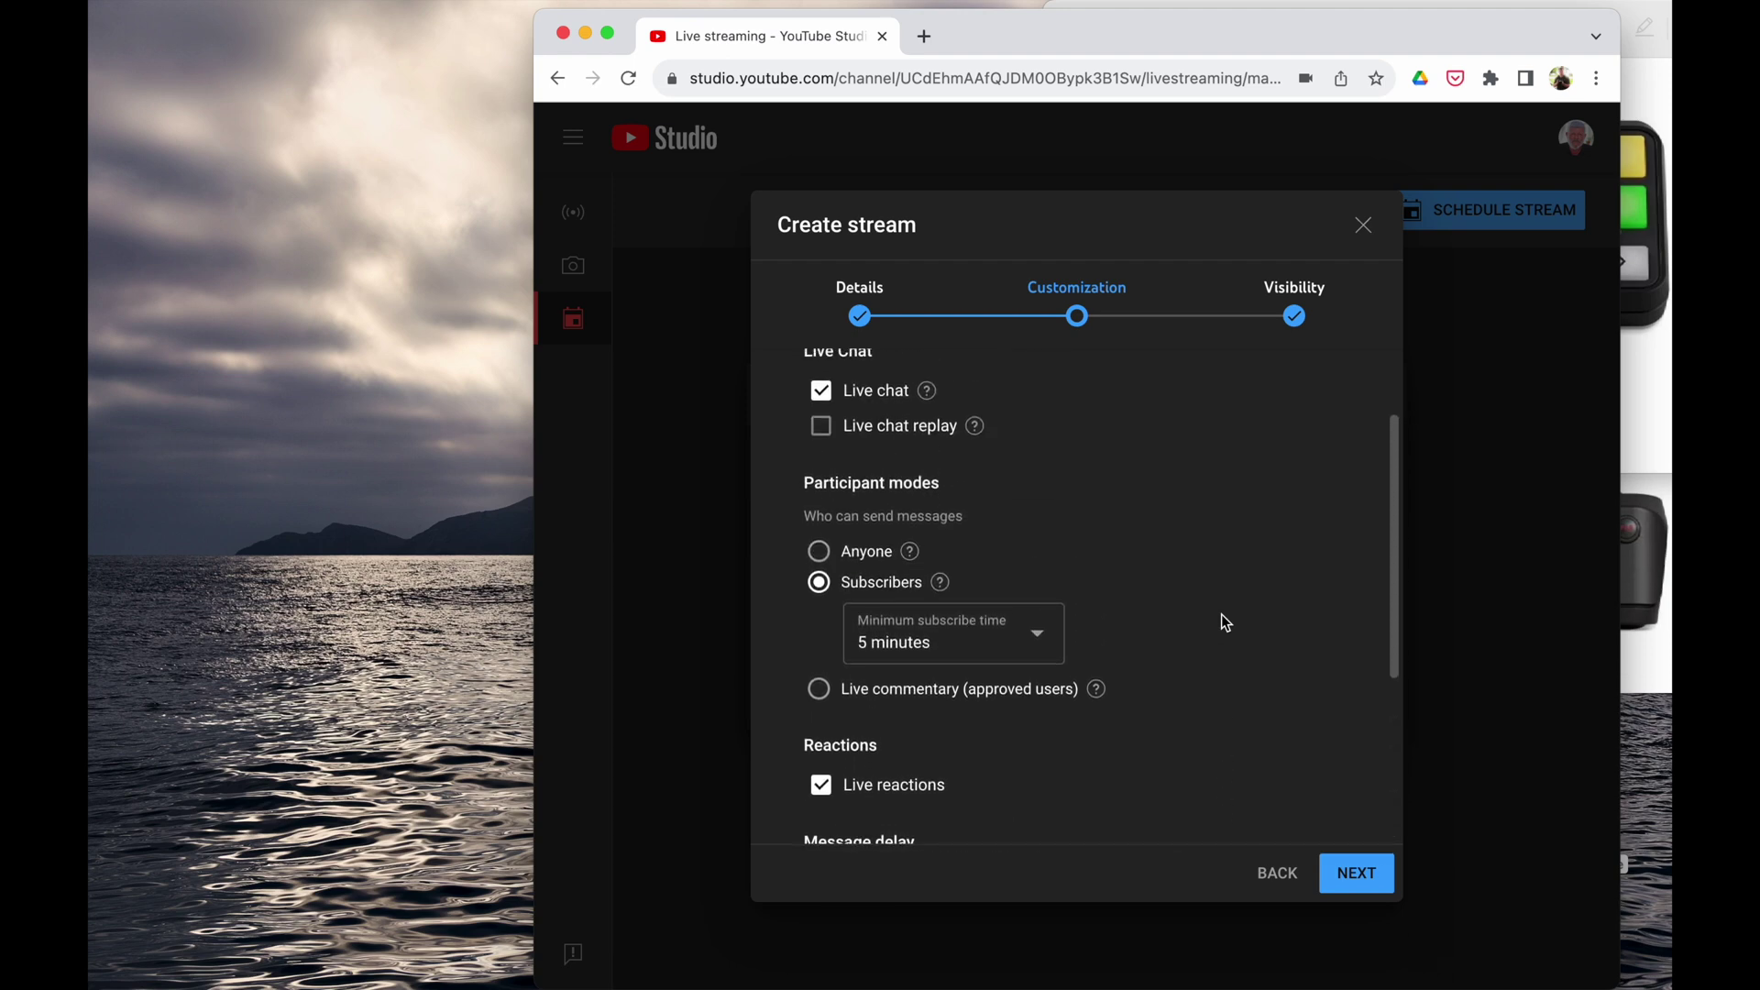
scroll(1222, 615, "up", 2)
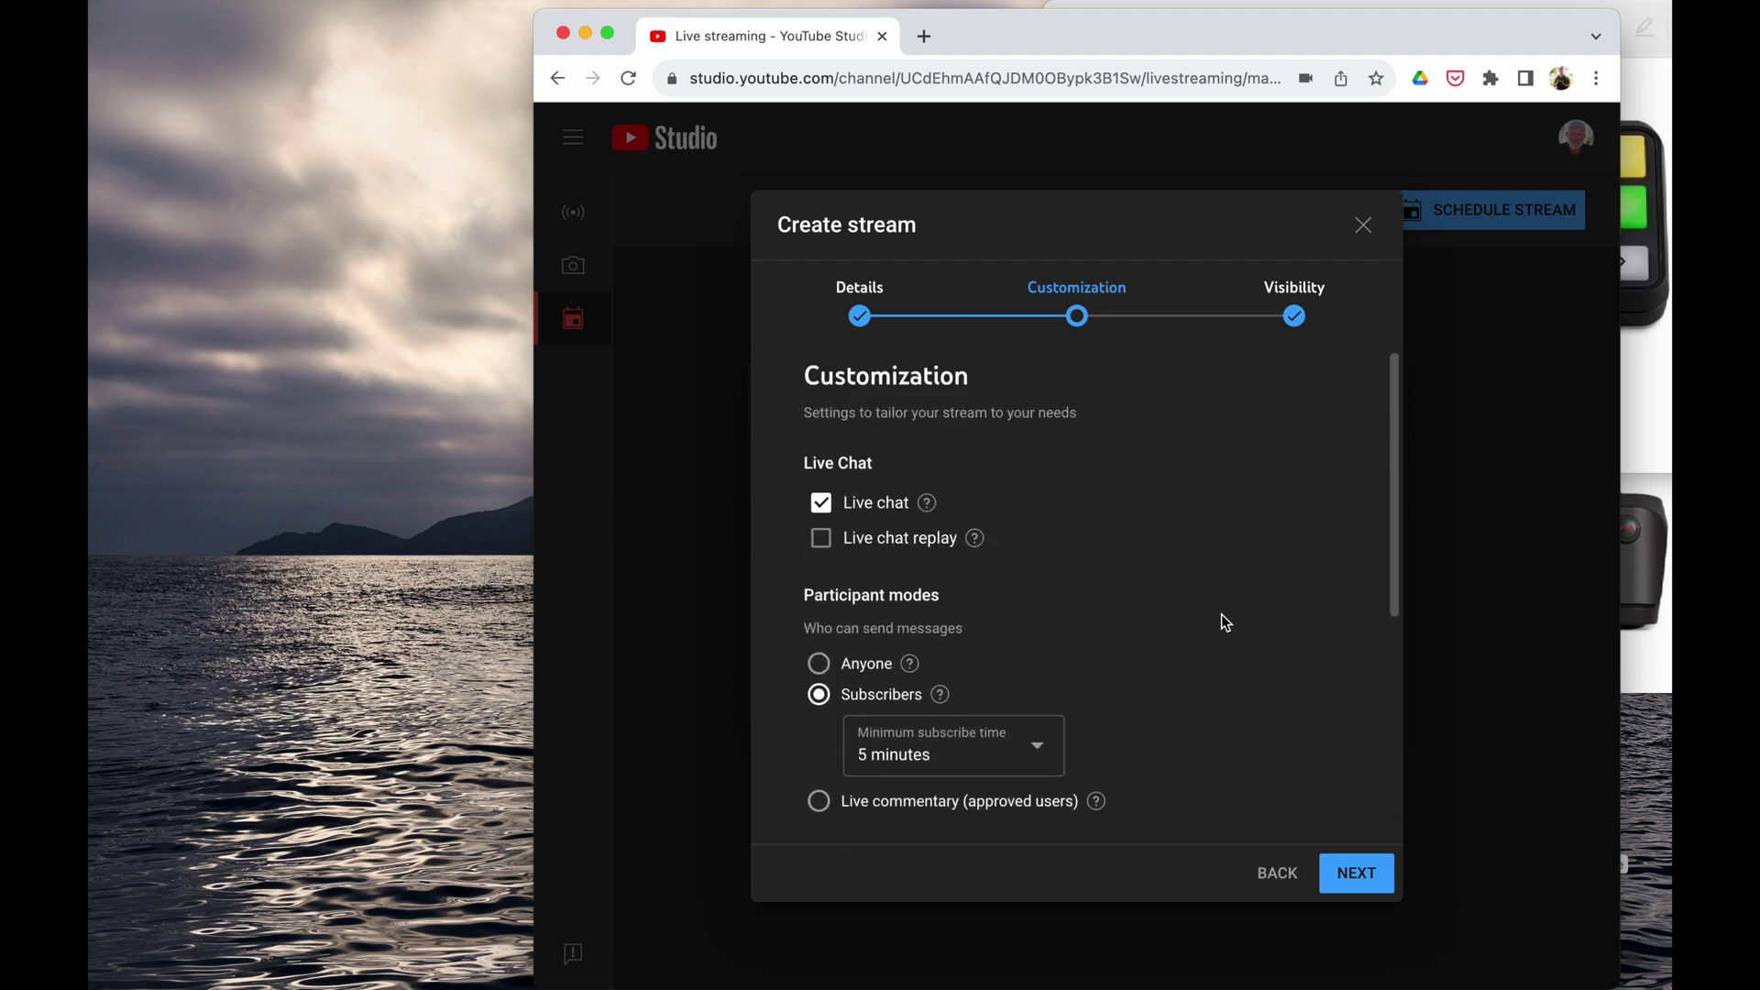
left_click(1366, 879)
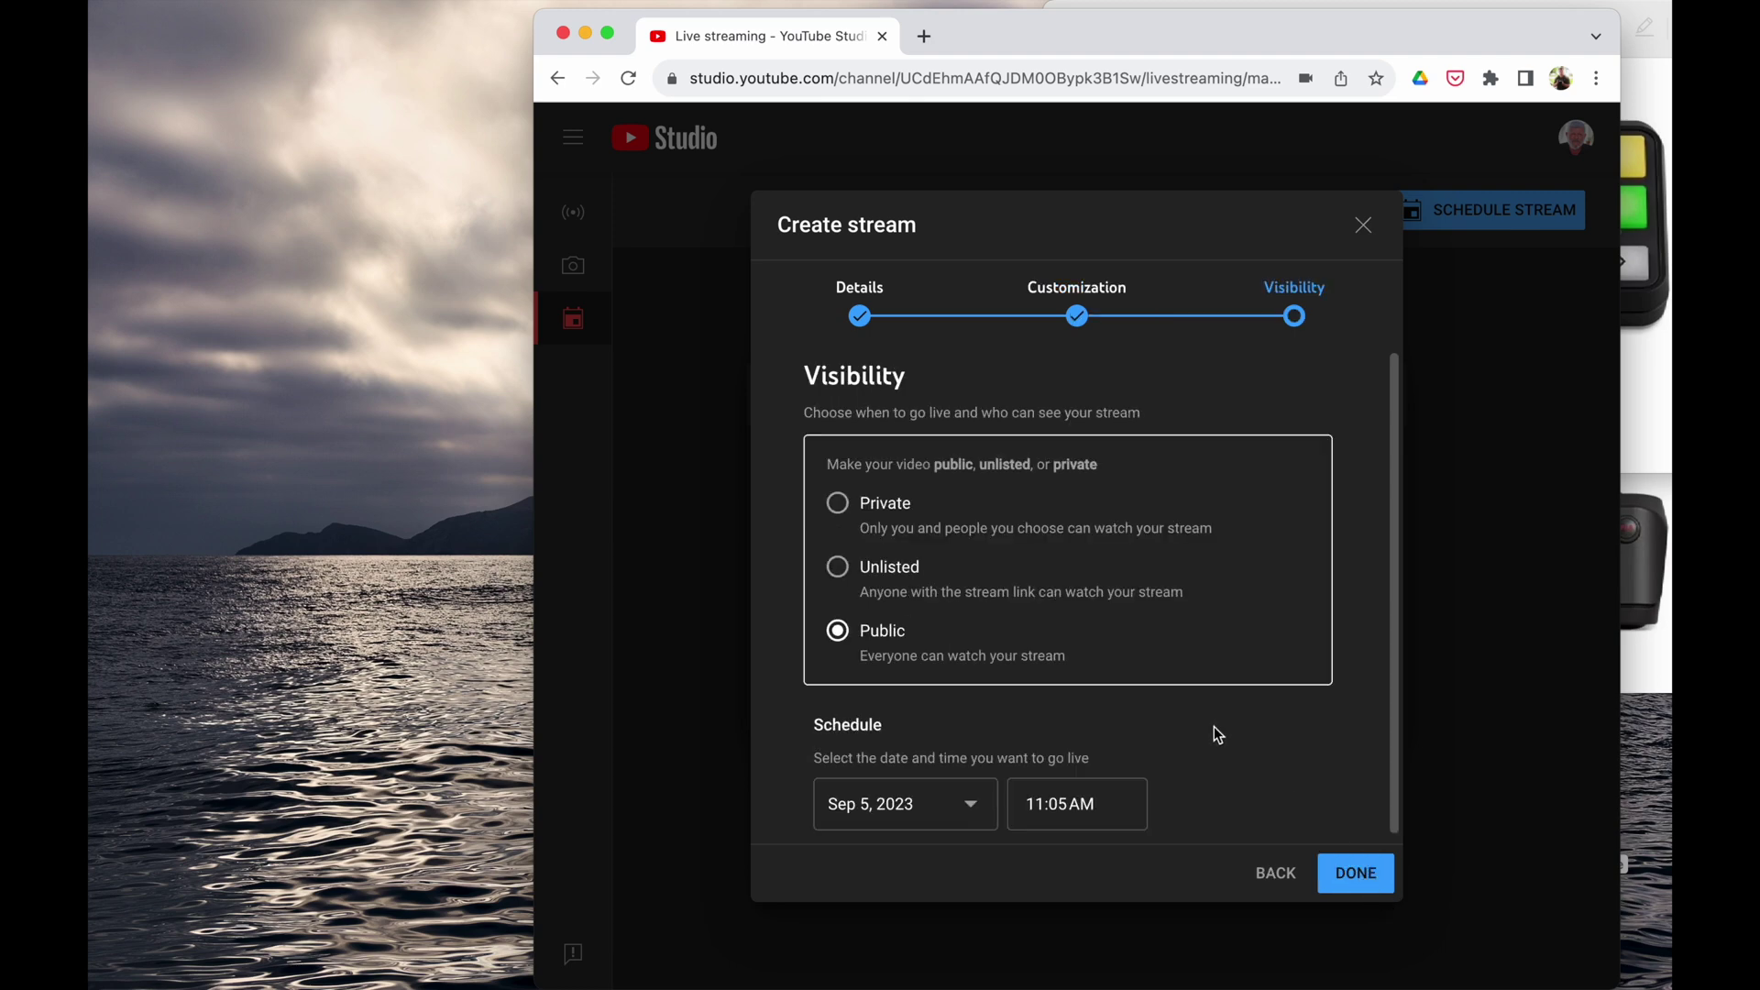
scroll(1189, 742, "down", 1)
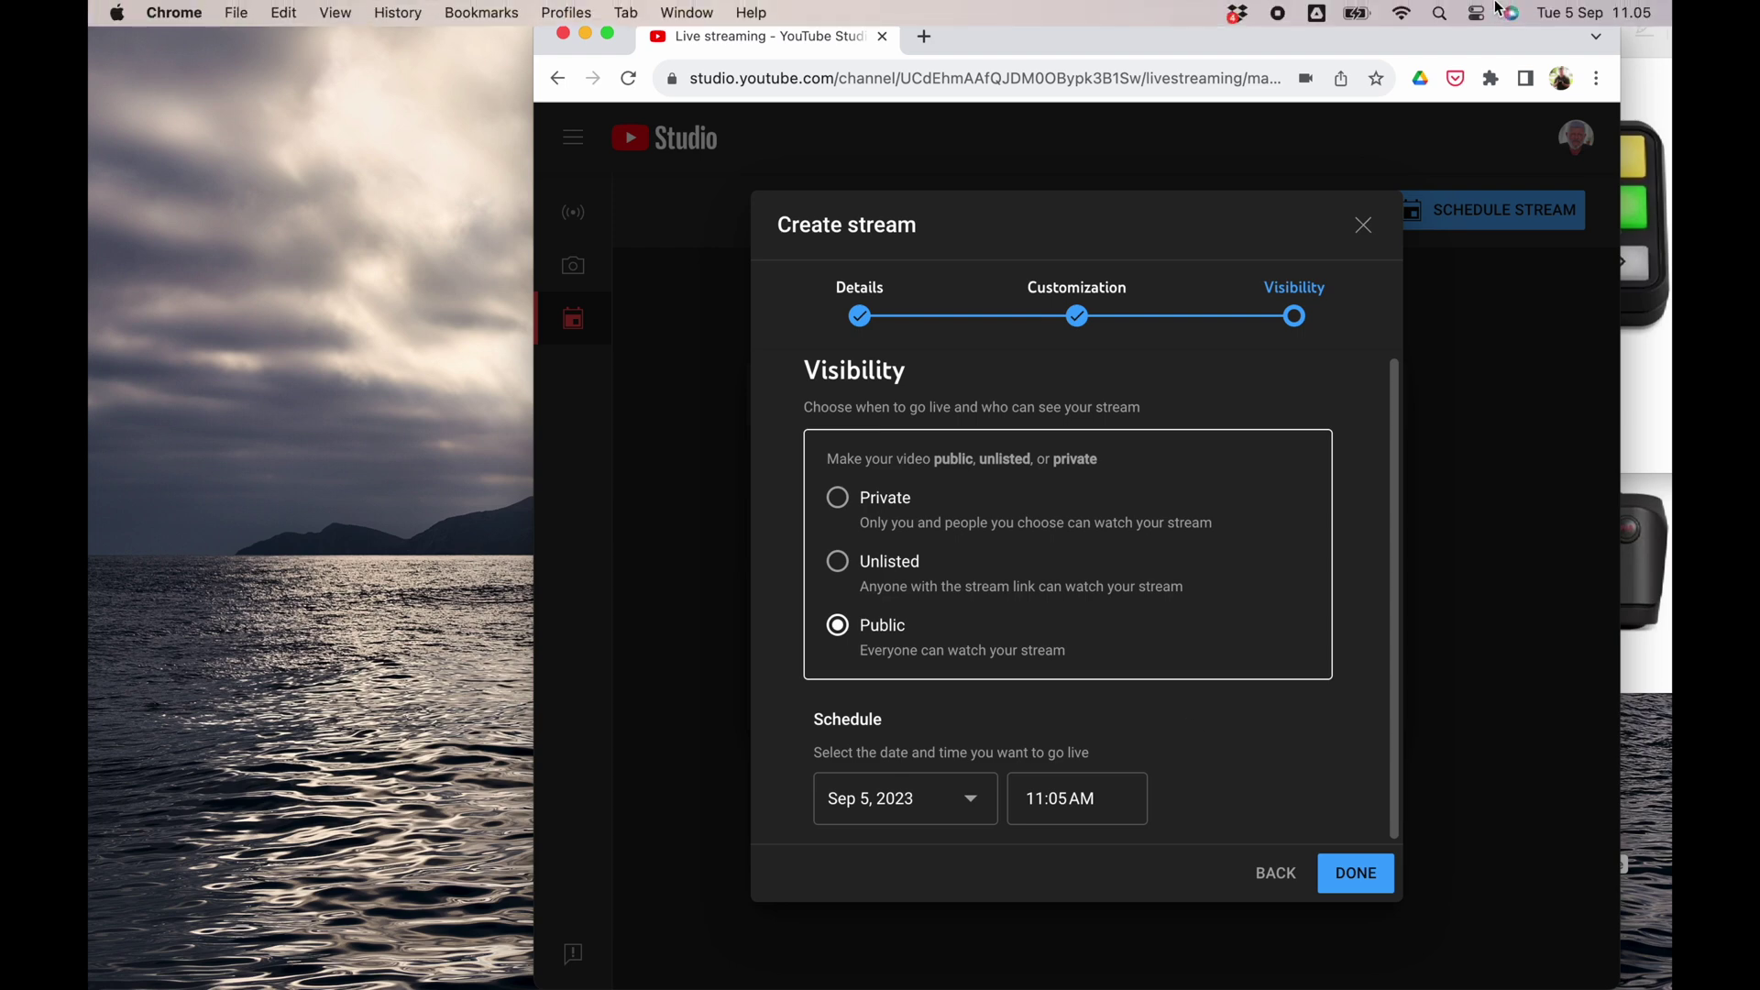
left_click(1360, 884)
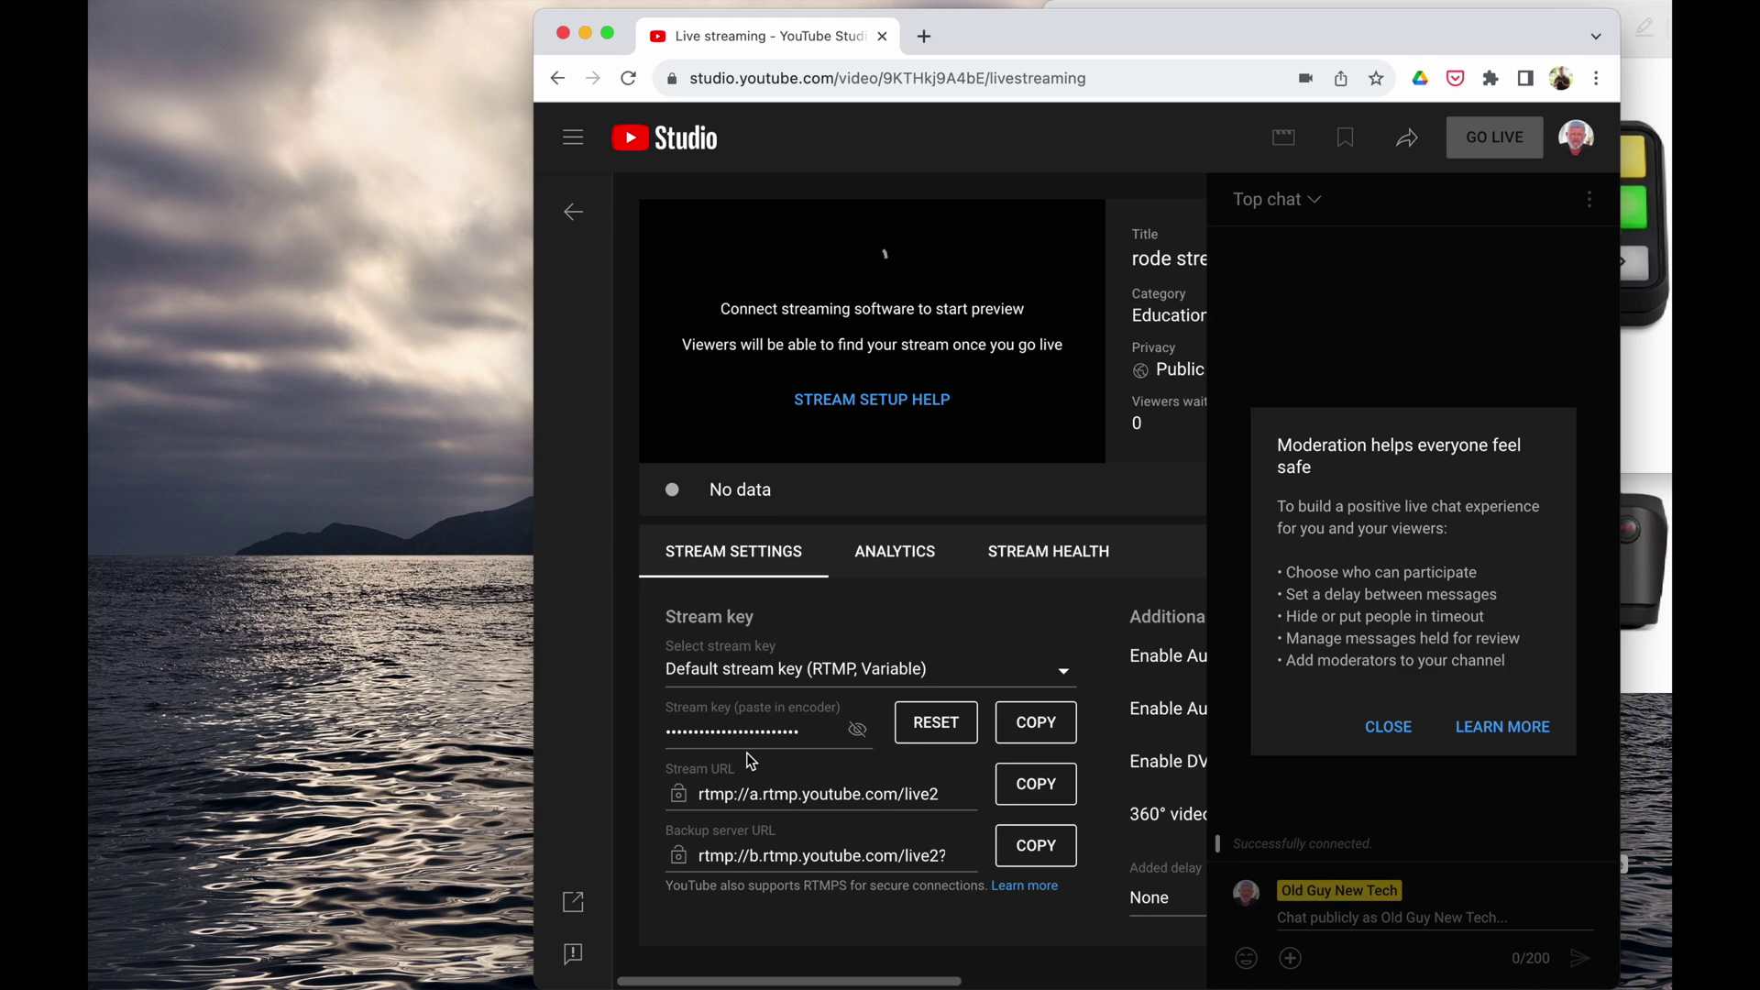
- Switch to OBS Studio and start streaming to the existing broadcast "rode streamer x, OBS v30 beta and MIDI plugin v2.3"
mouse_move(1027, 977)
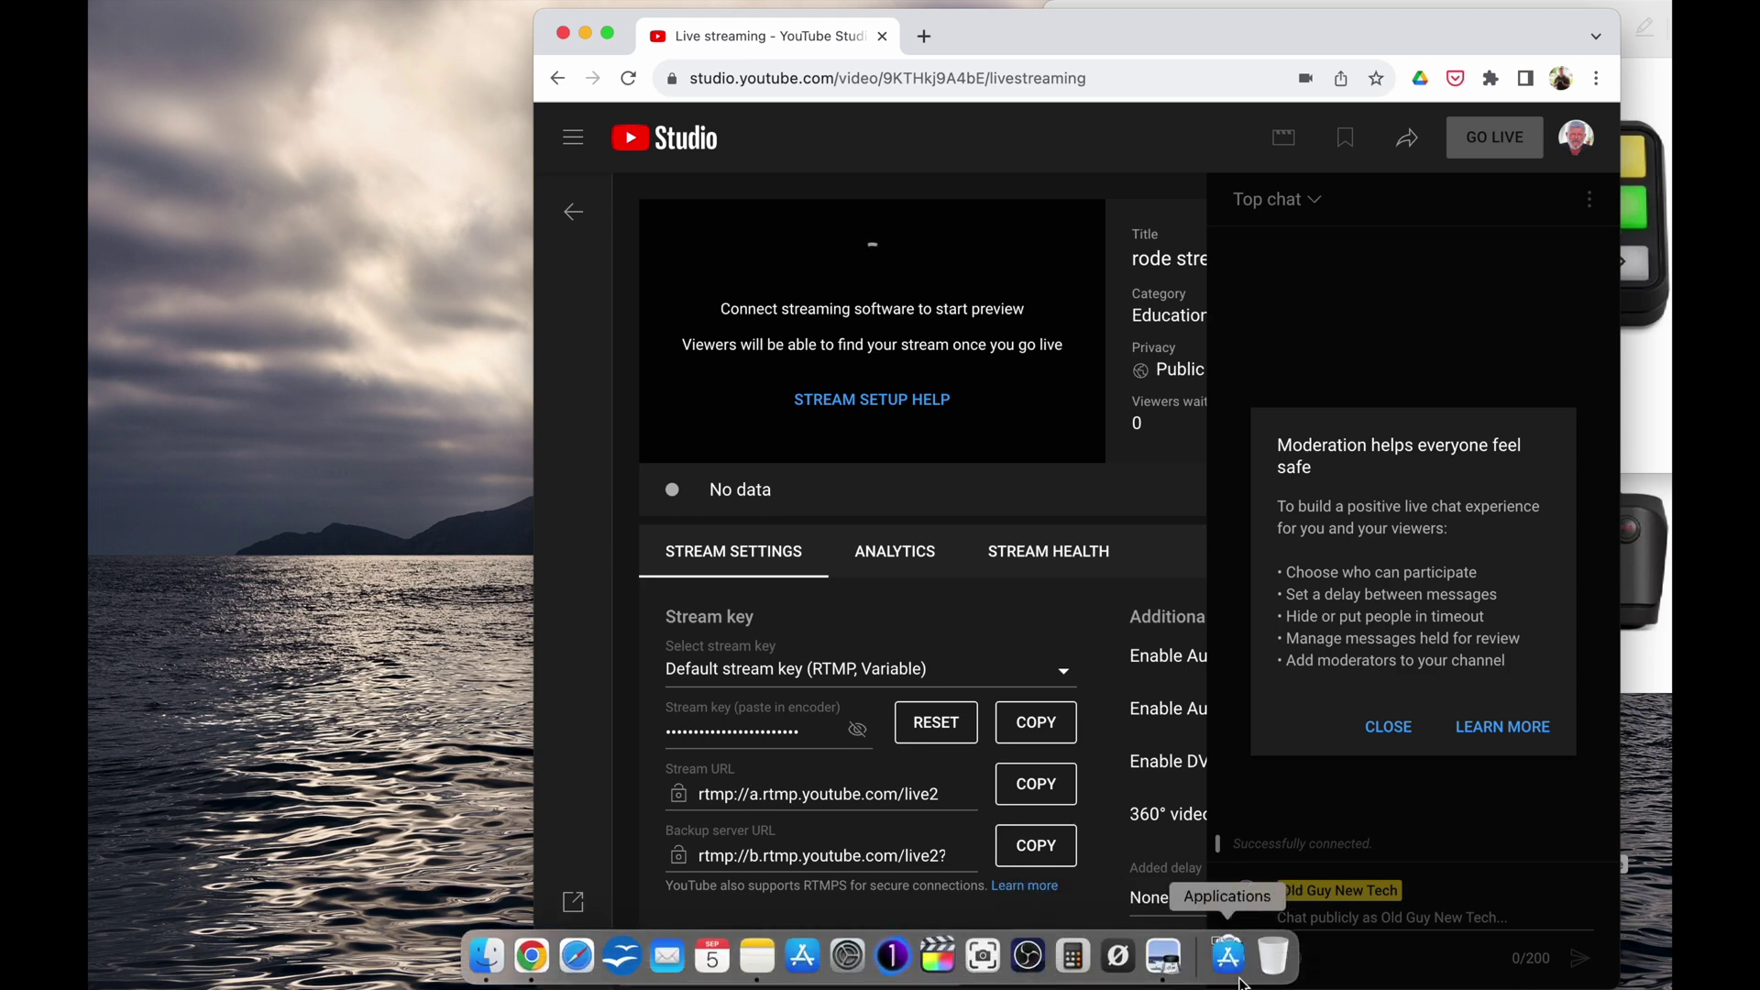
left_click(1119, 970)
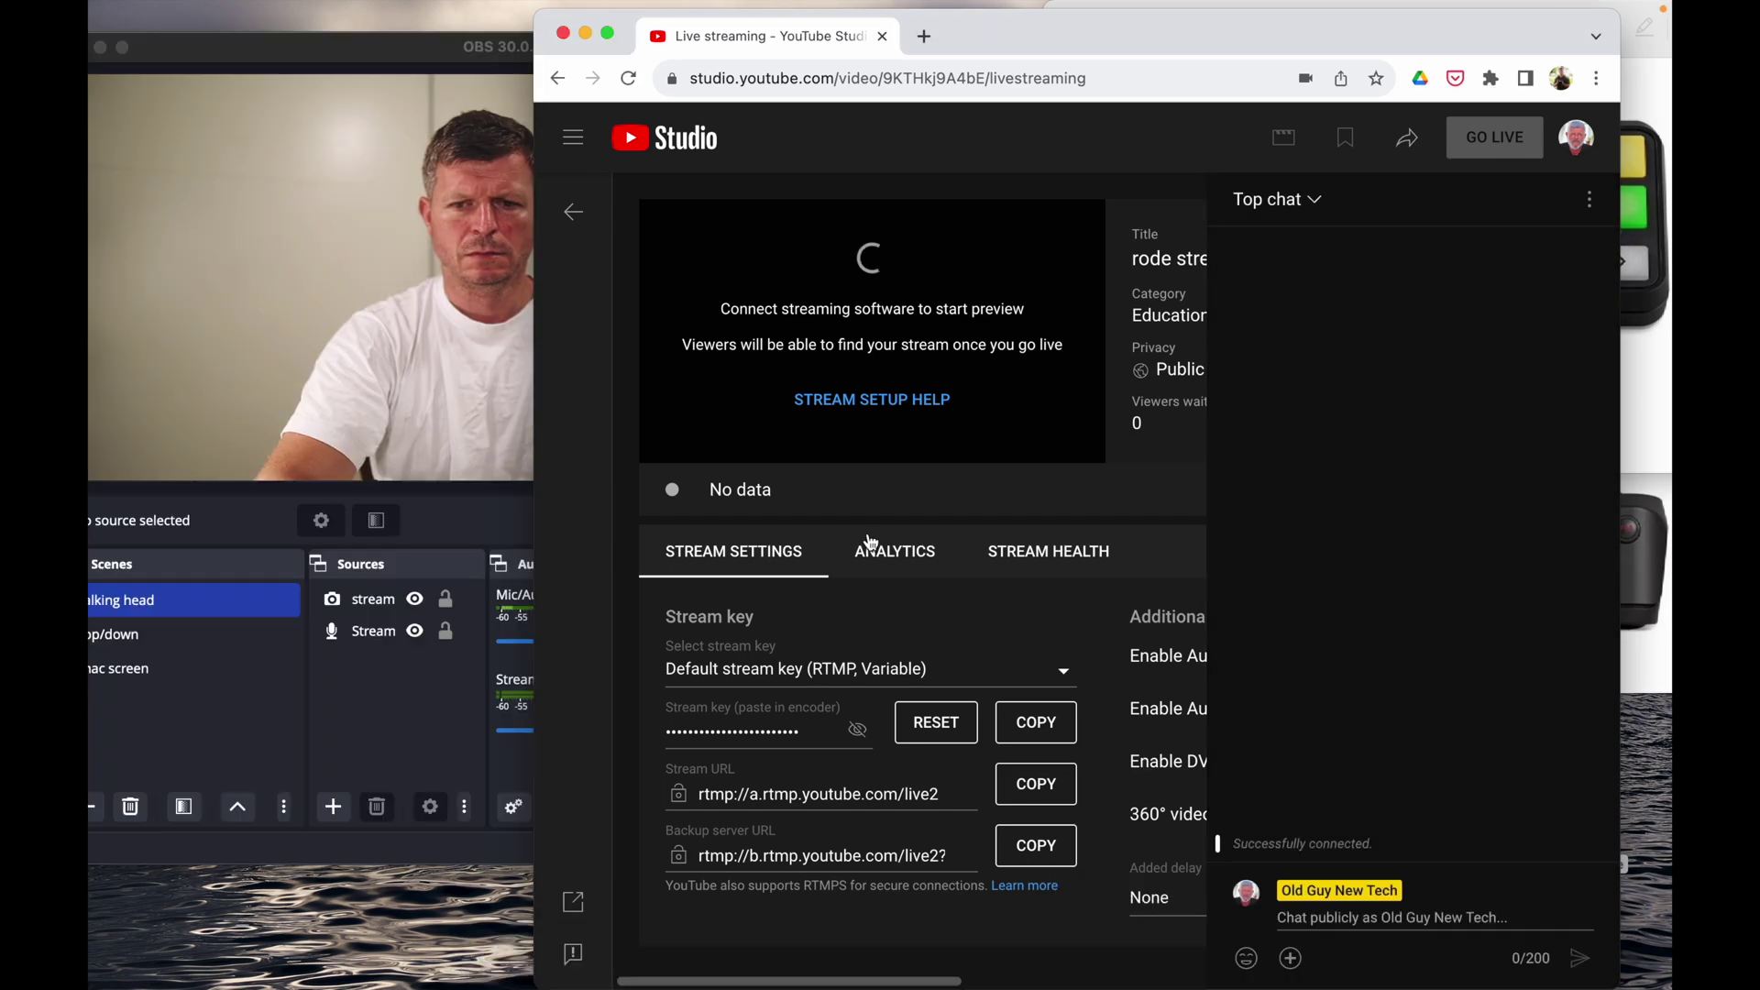
left_click(441, 365)
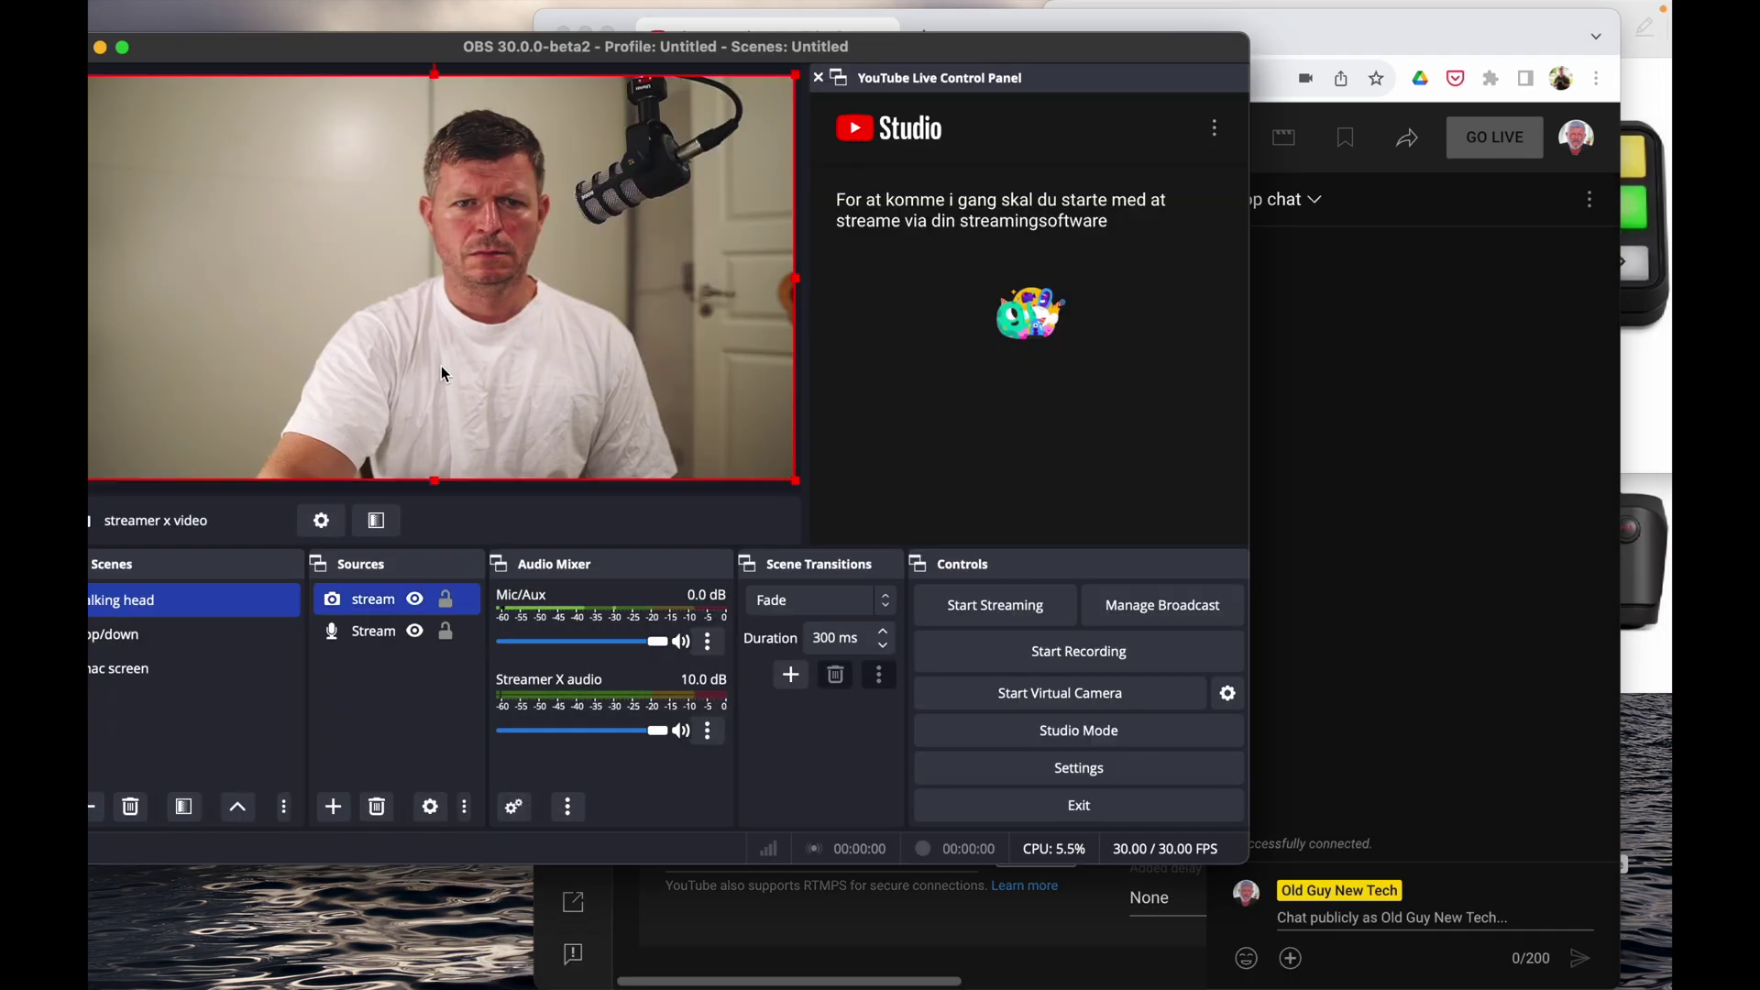
left_click(992, 612)
left_click(930, 368)
left_click(442, 72)
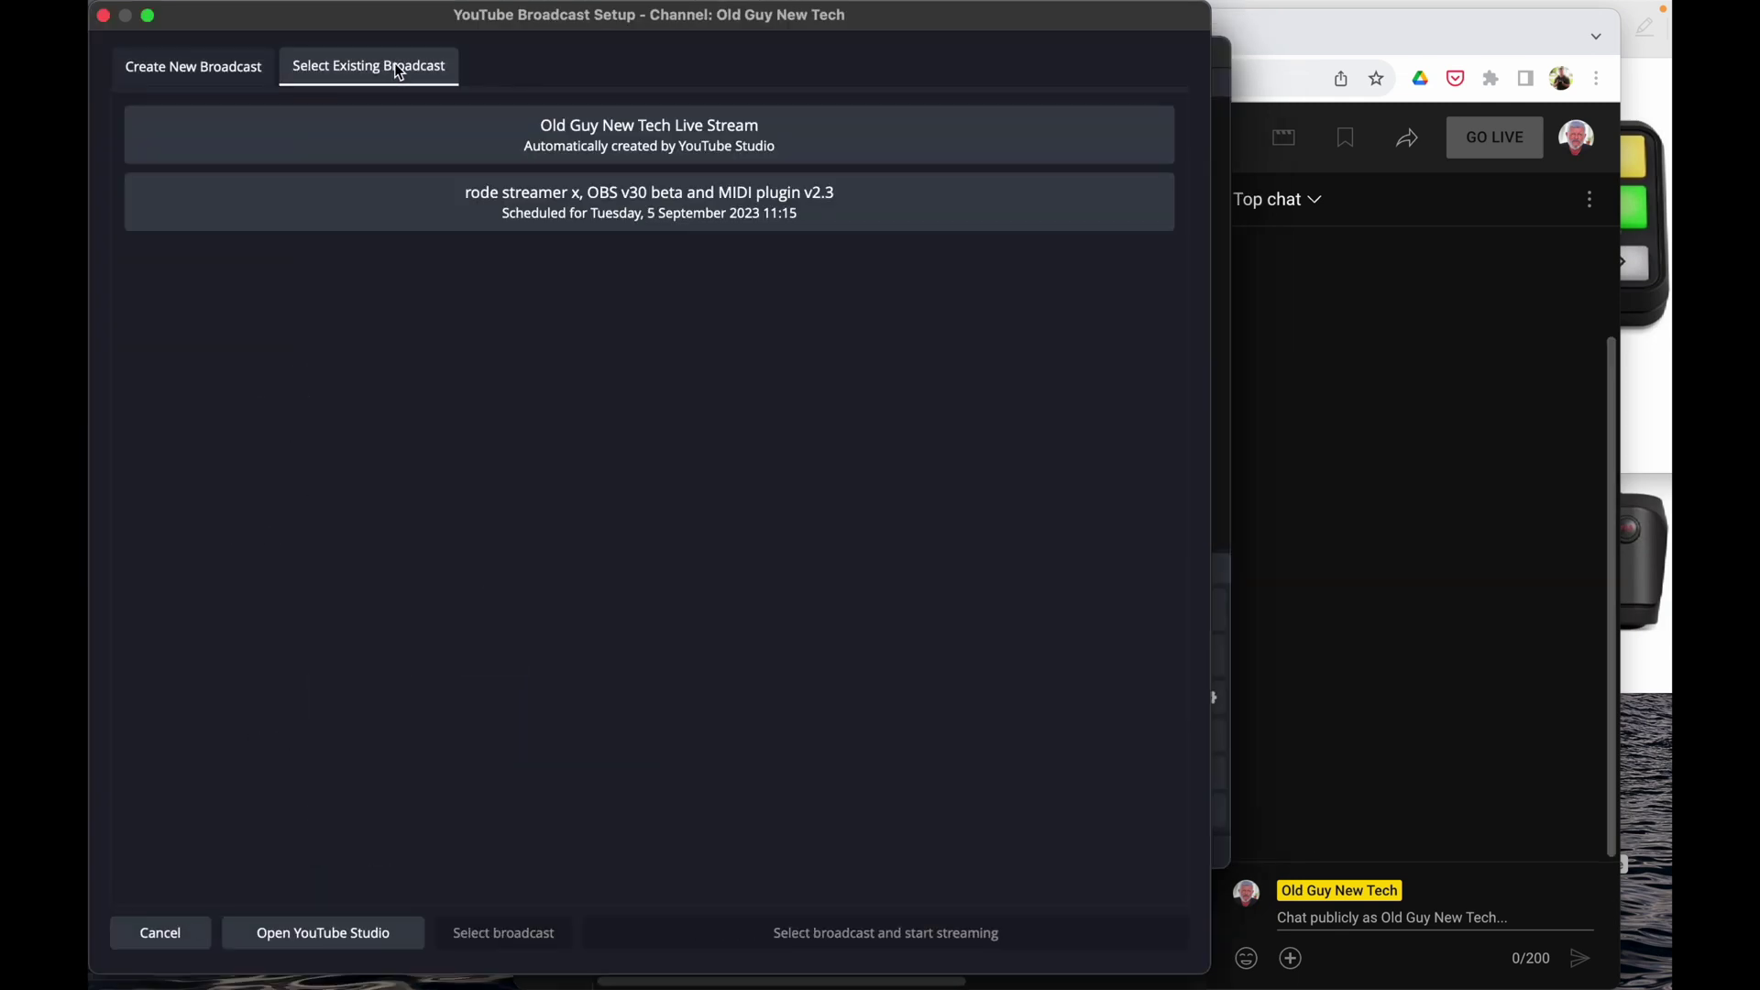
left_click(608, 192)
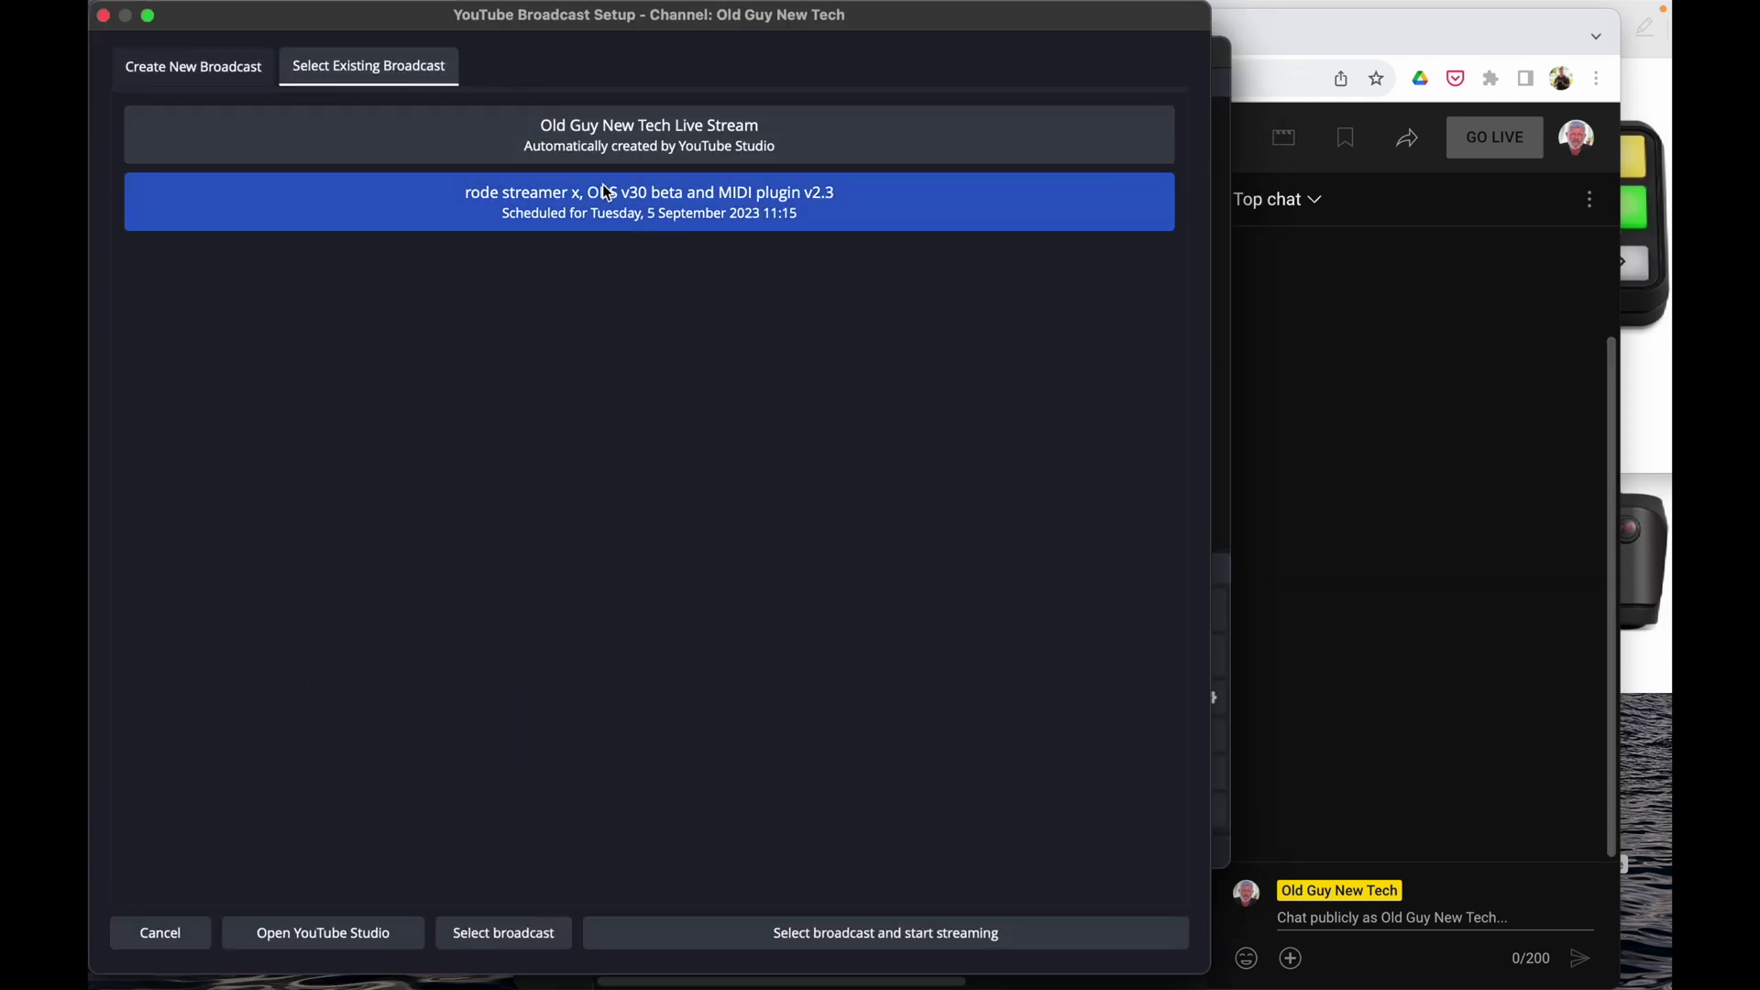
left_click(827, 934)
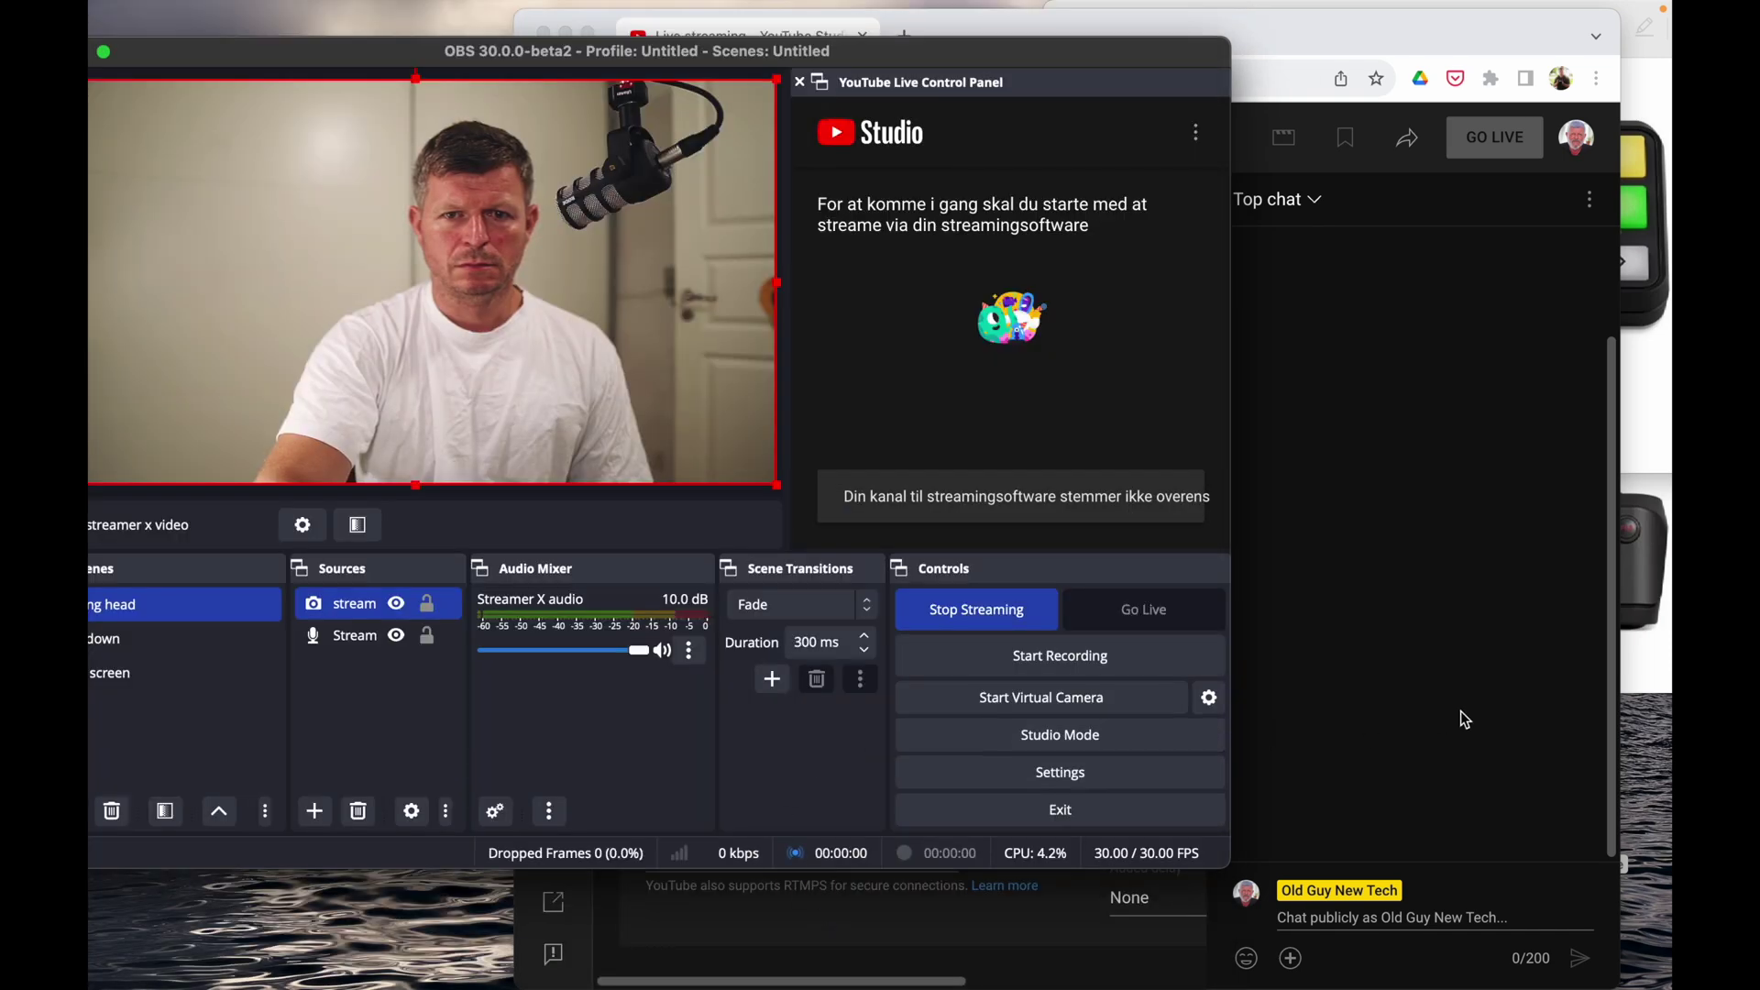
- Return to YouTube Studio in Chrome, move the window aside and take the previewed stream live
left_click(1454, 593)
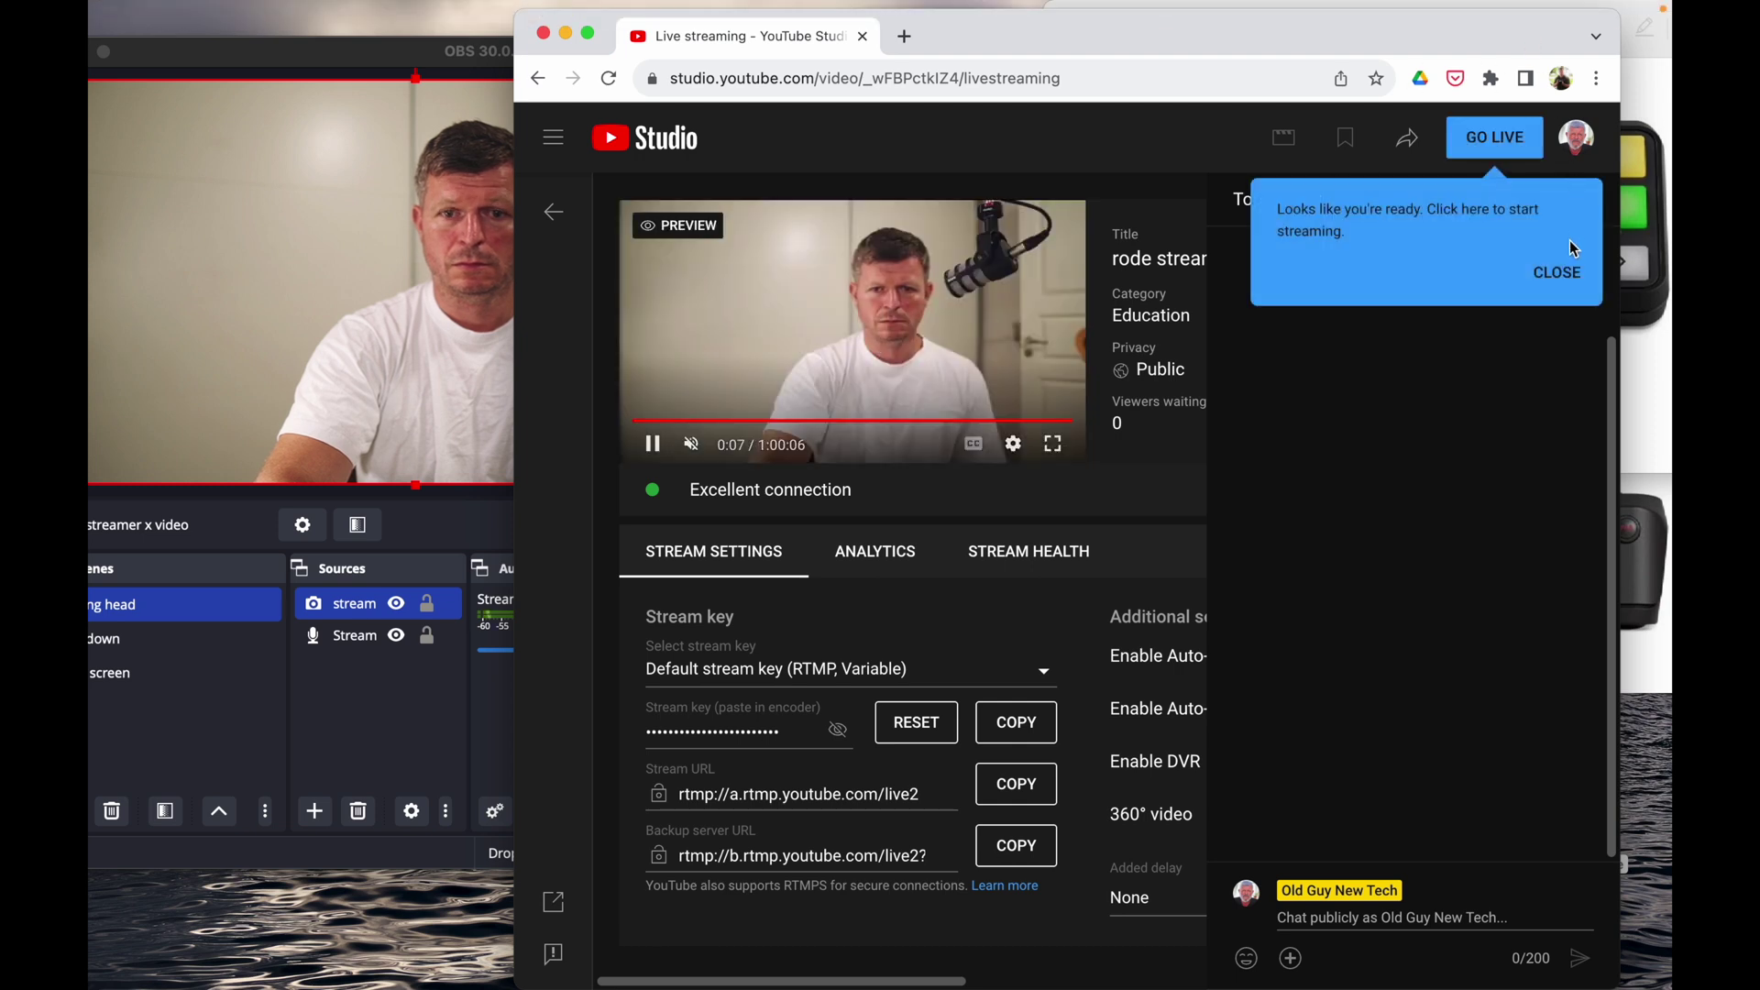
left_click_drag(1126, 35, 1169, 35)
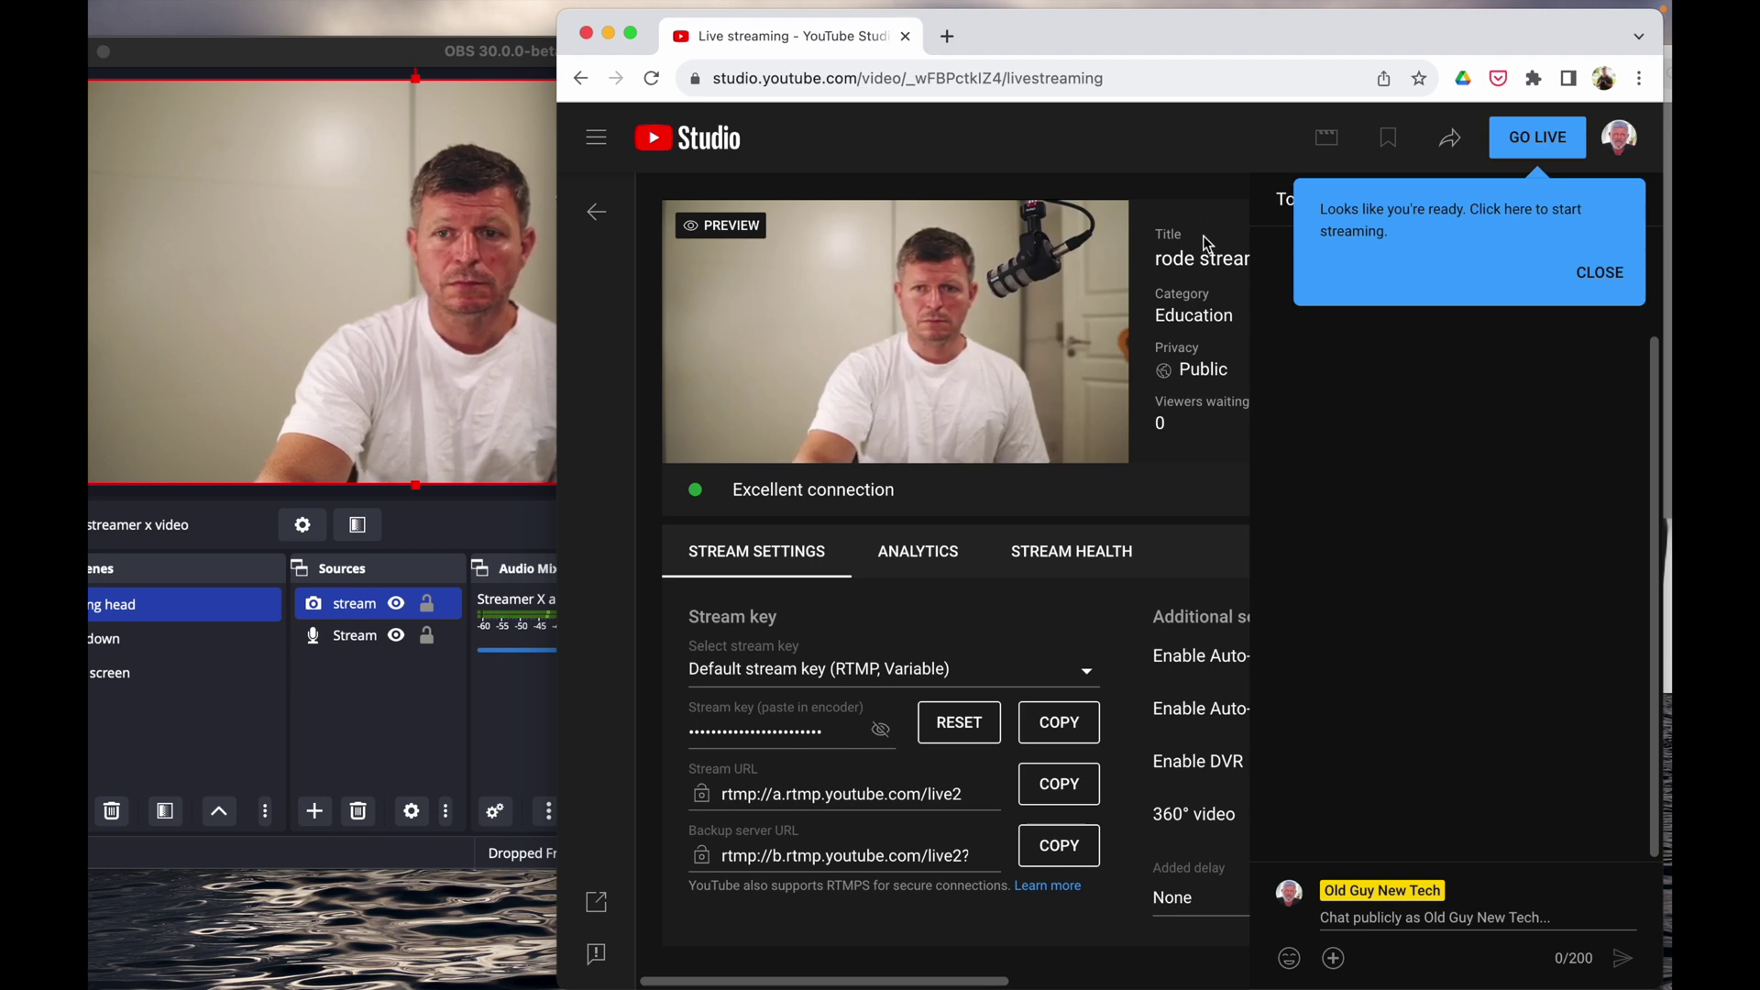
left_click(1531, 139)
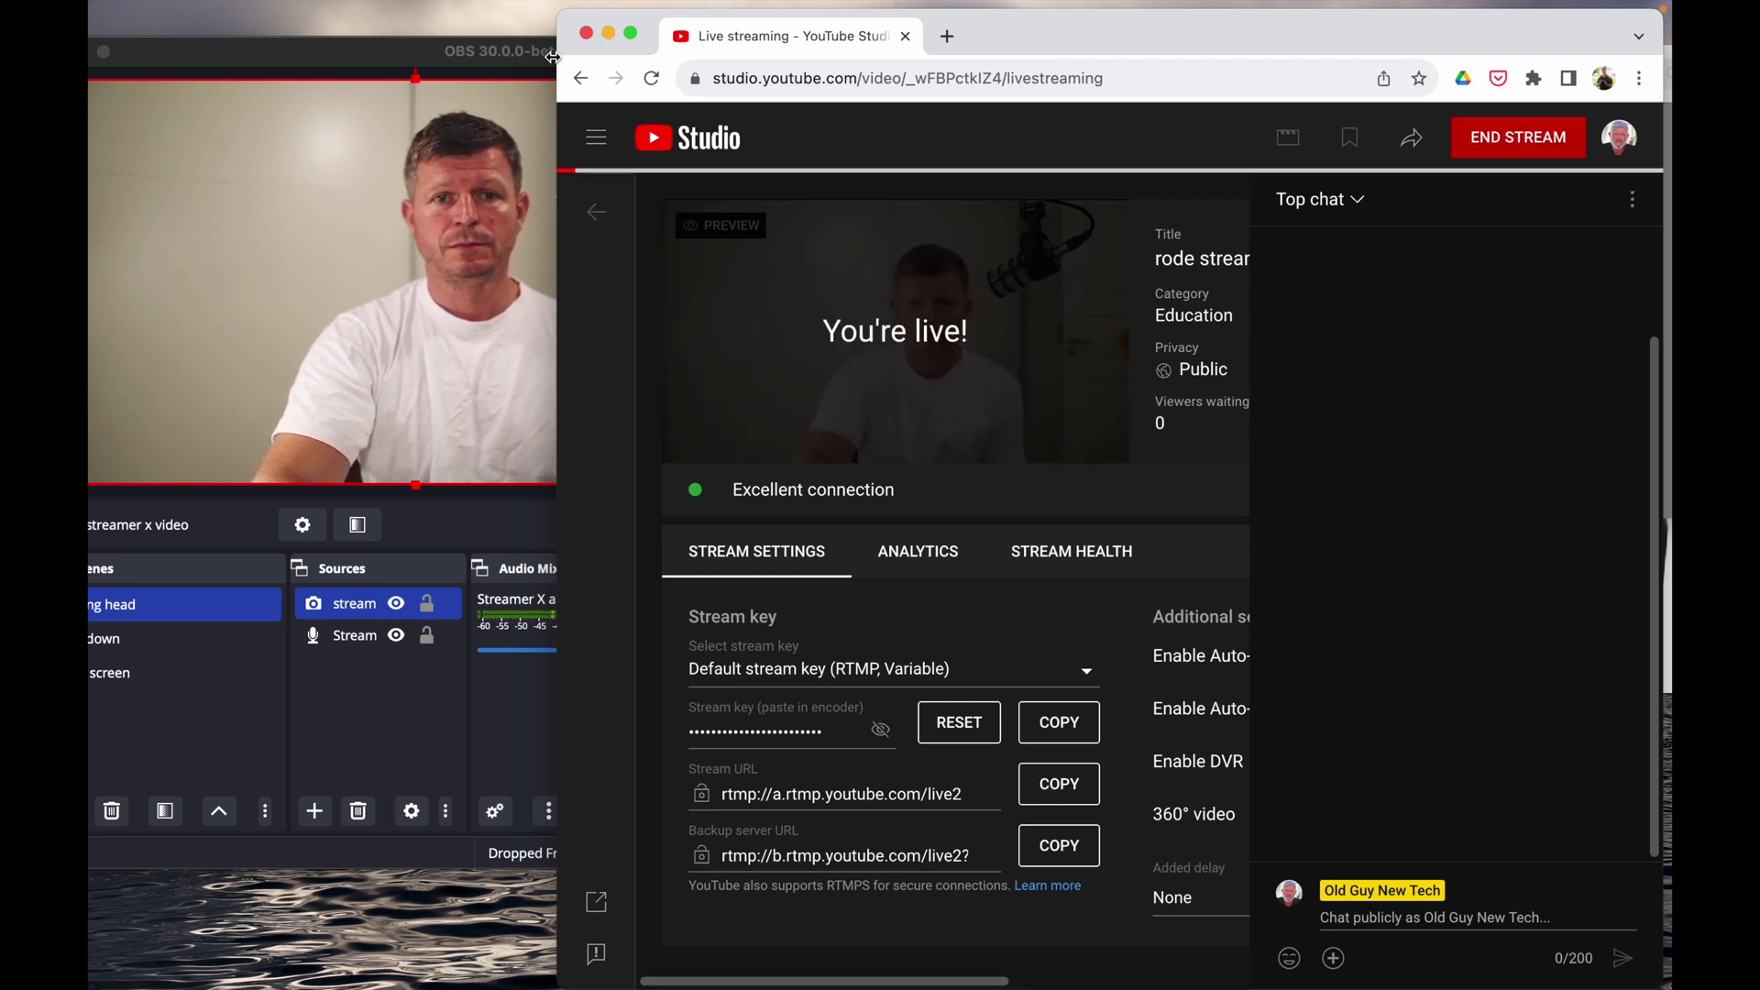
- Narrow the browser window to uncover the OBS preview and switch the live output to the mac screen scene
left_click_drag(559, 44, 758, 45)
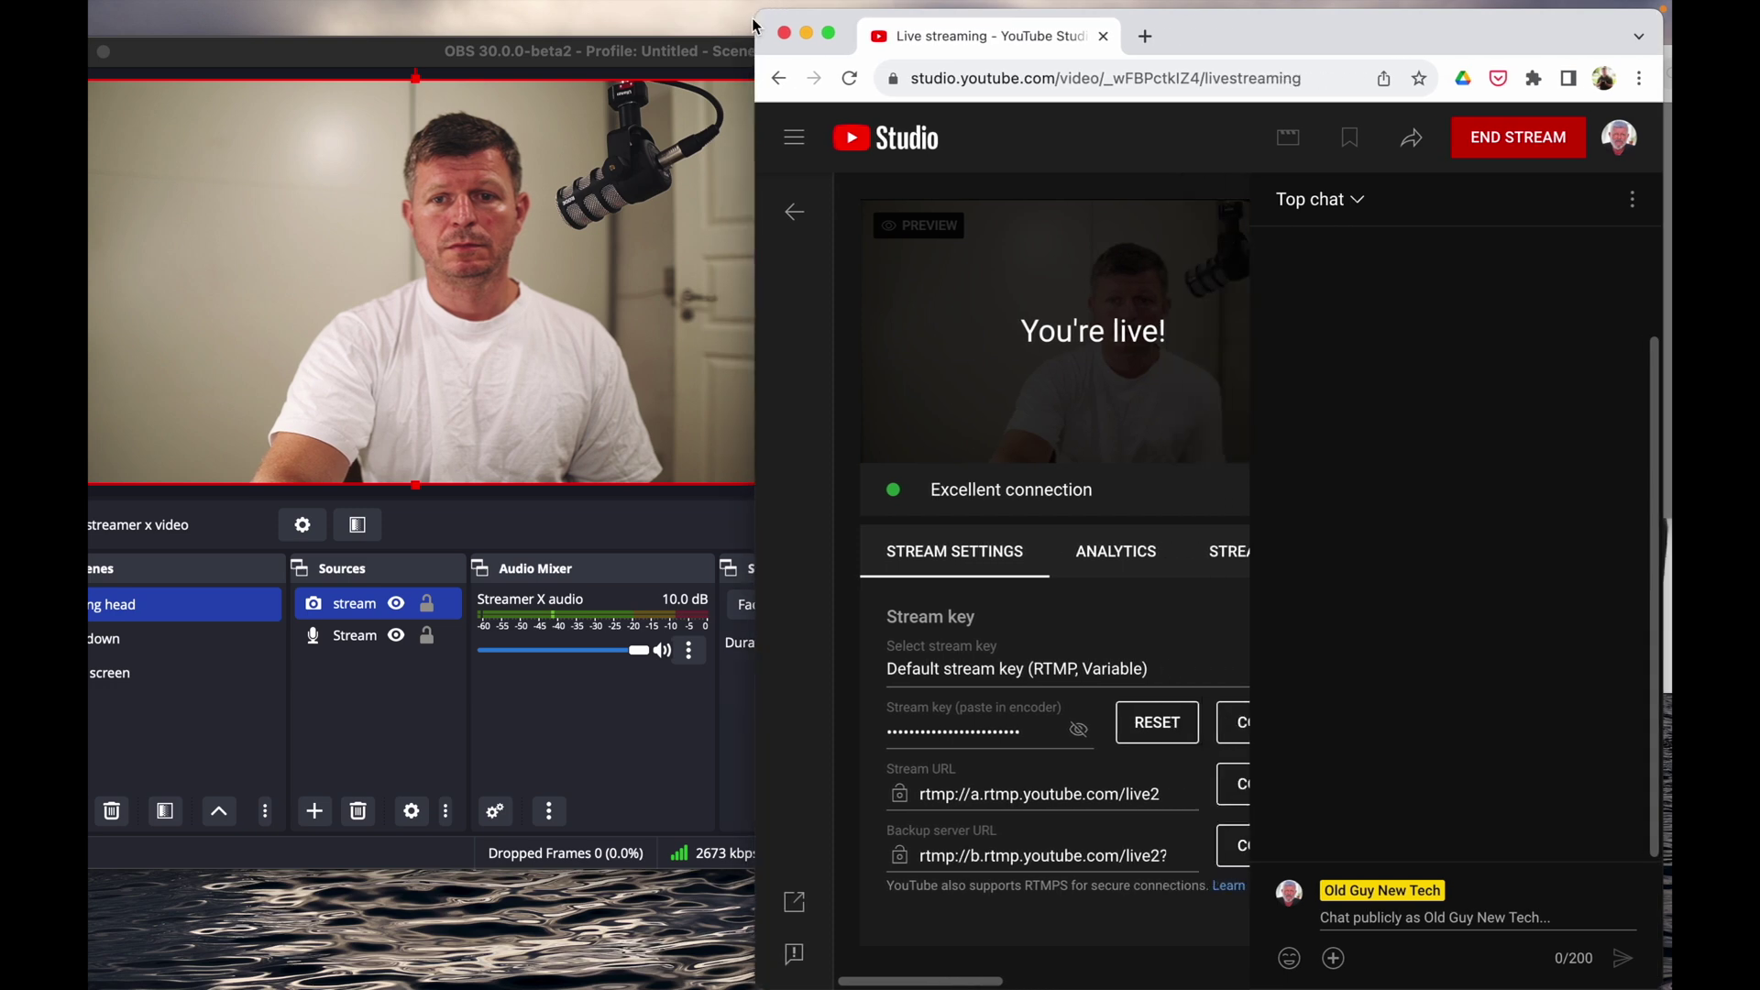
key("ctrl+3")
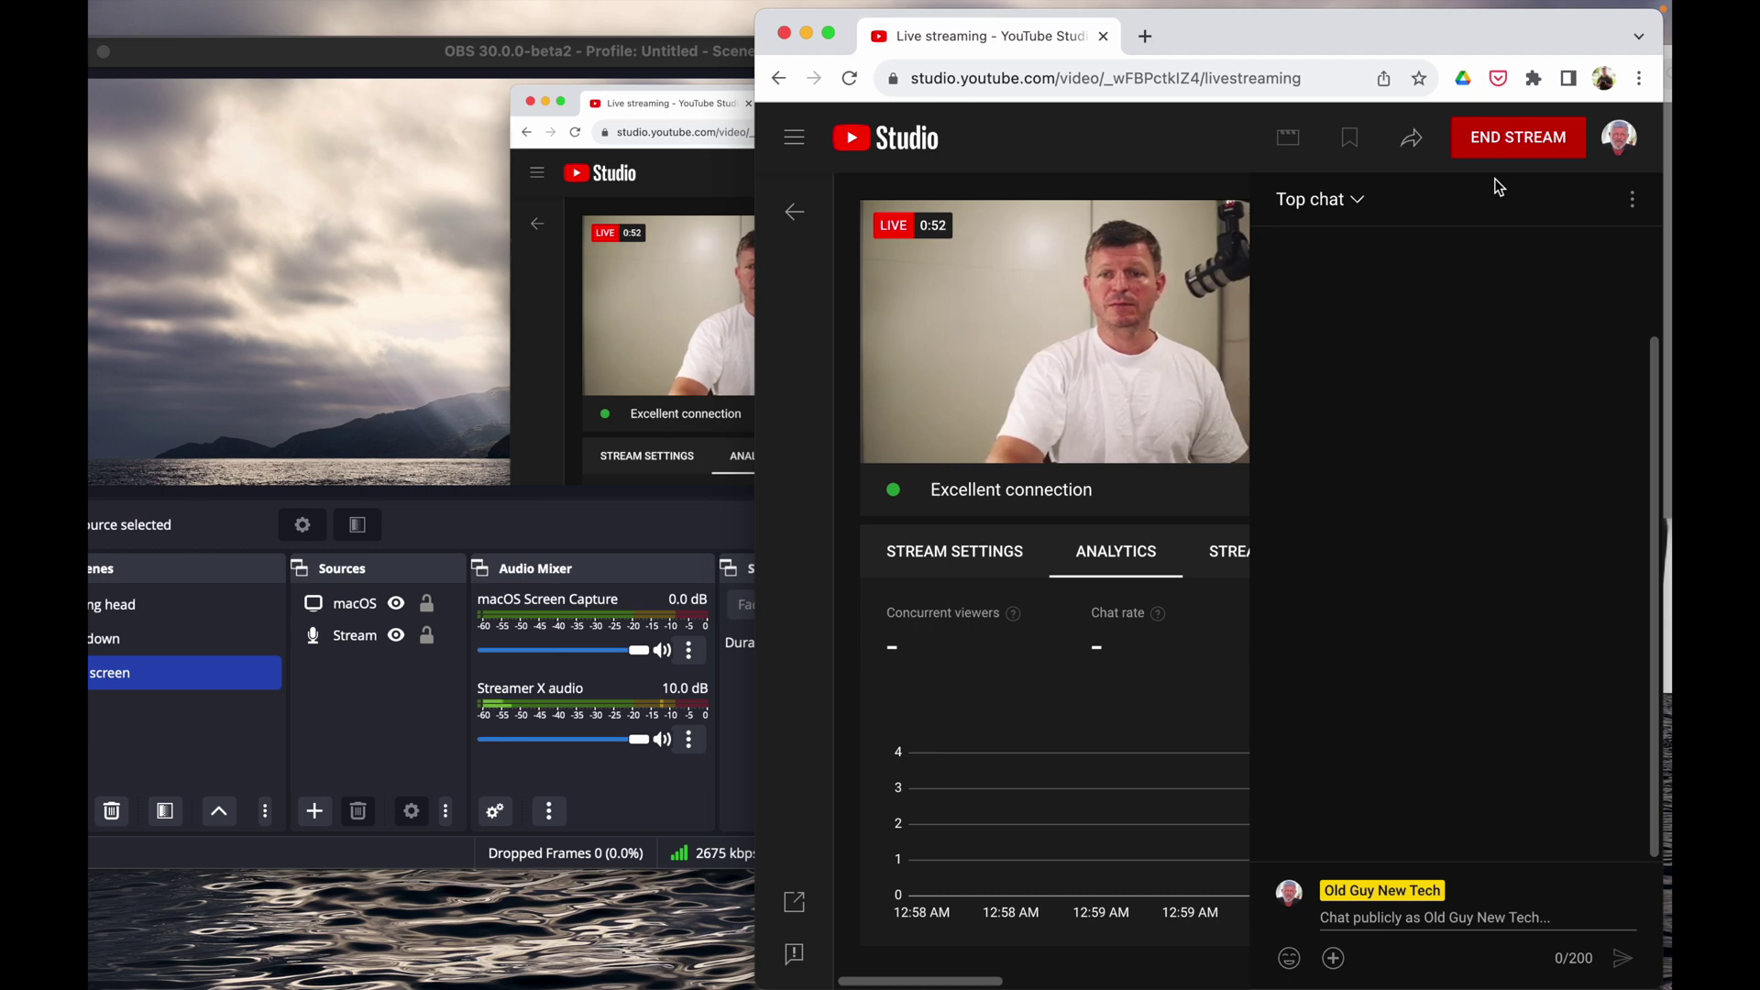
- End the live stream in YouTube Studio
left_click(1550, 149)
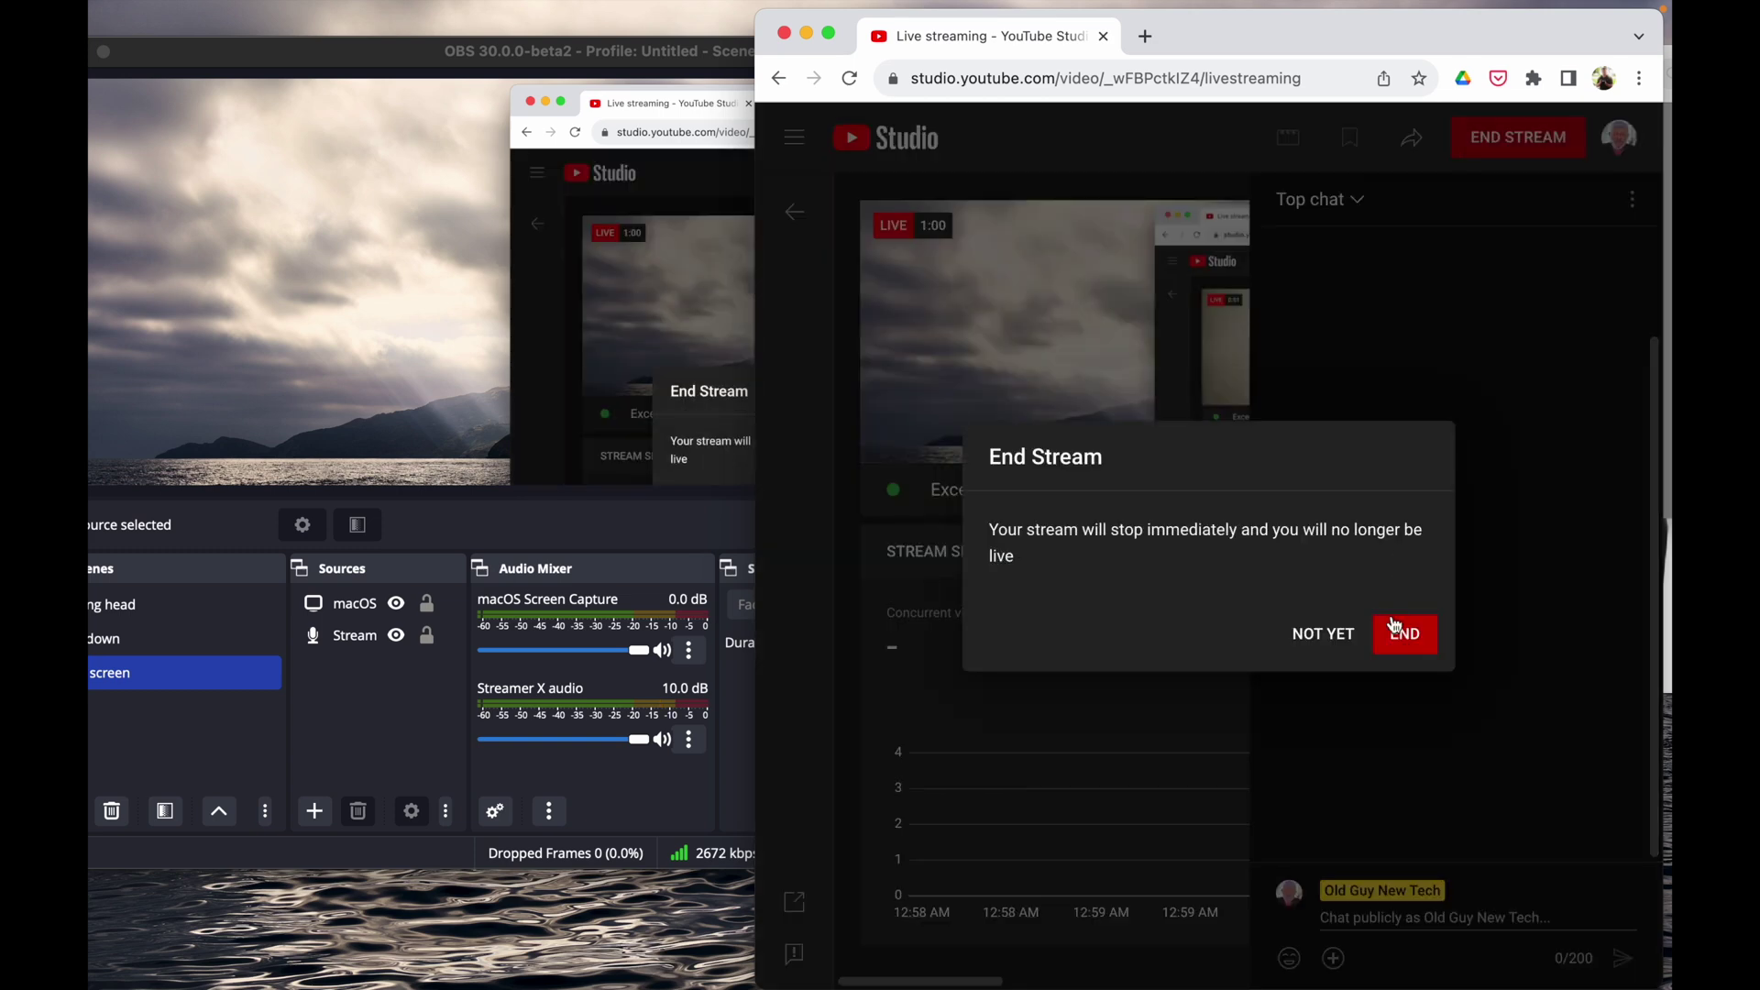